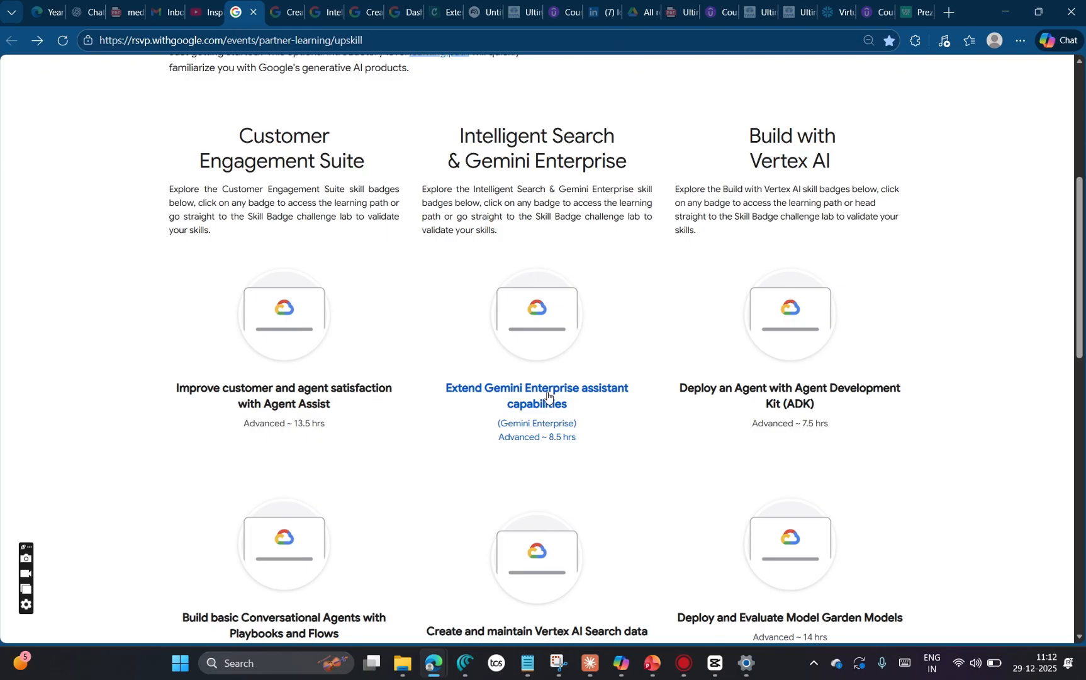
Step: Open the Skill Badge course for Extend Gemini Enterprise assistant capabilities and enter its Challenge Lab
right_click(547, 395)
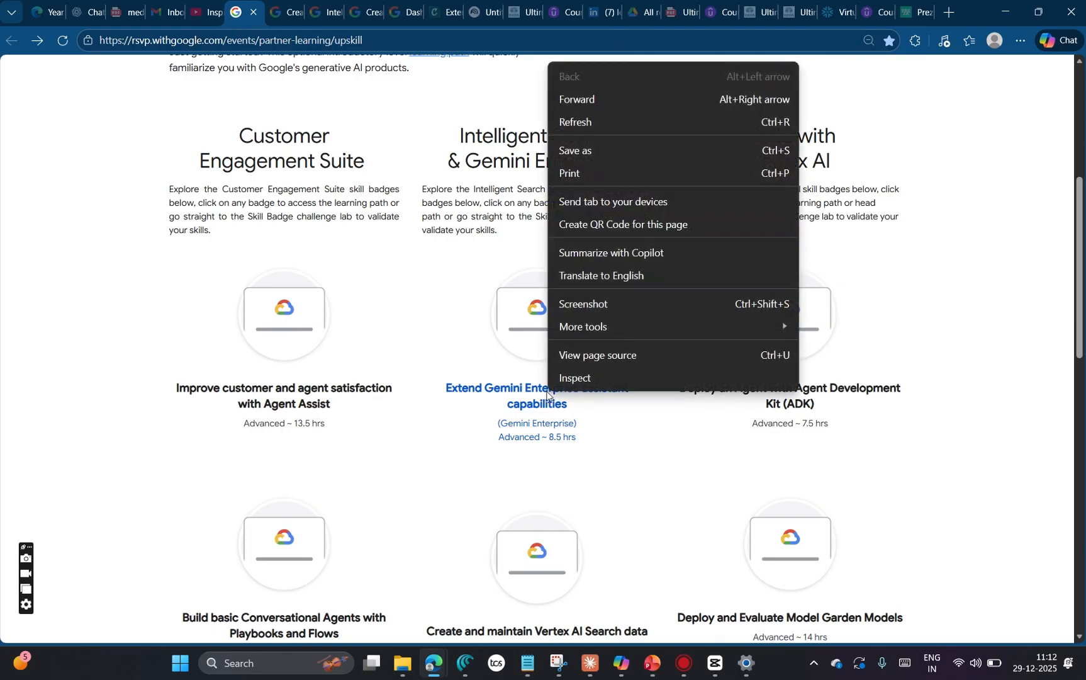
left_click(485, 398)
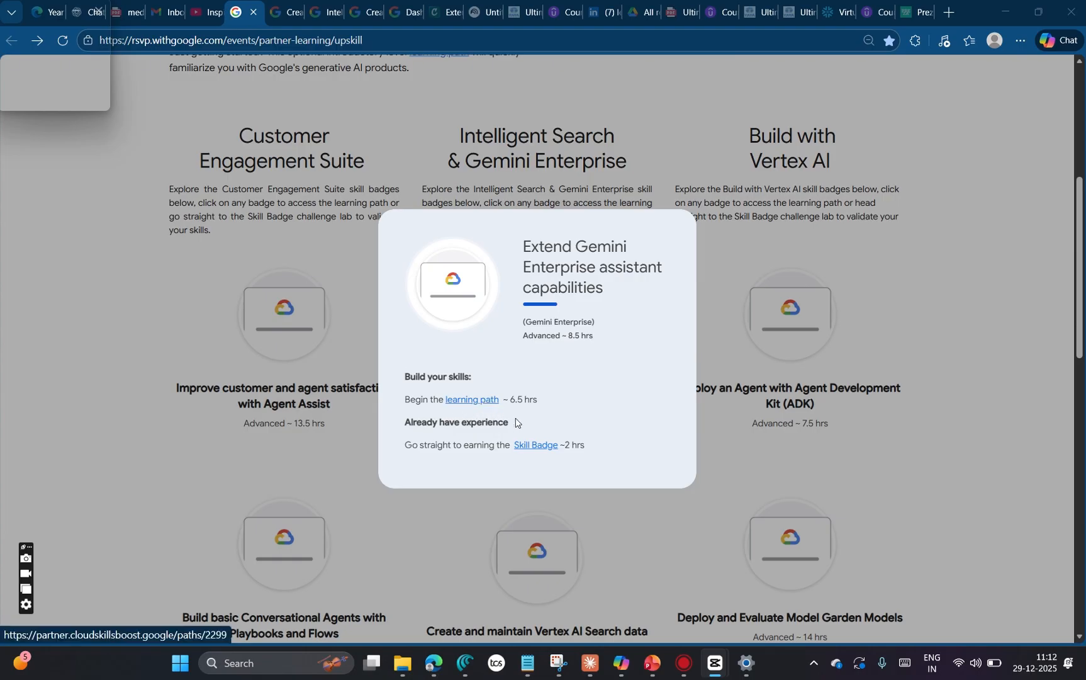
left_click(538, 447)
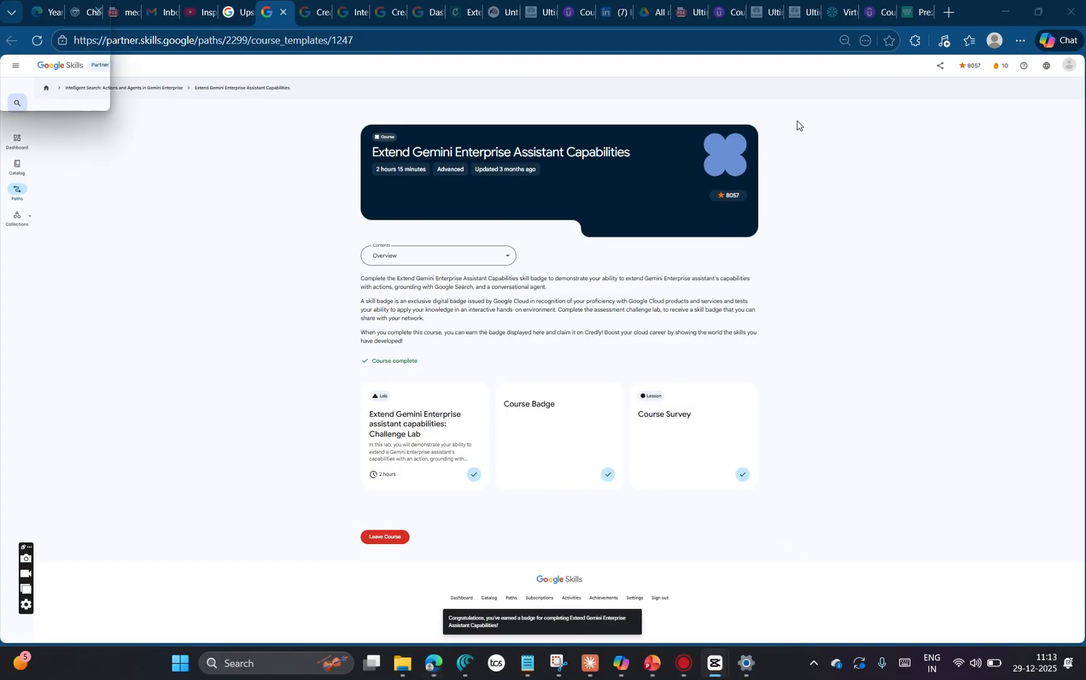
left_click(417, 421)
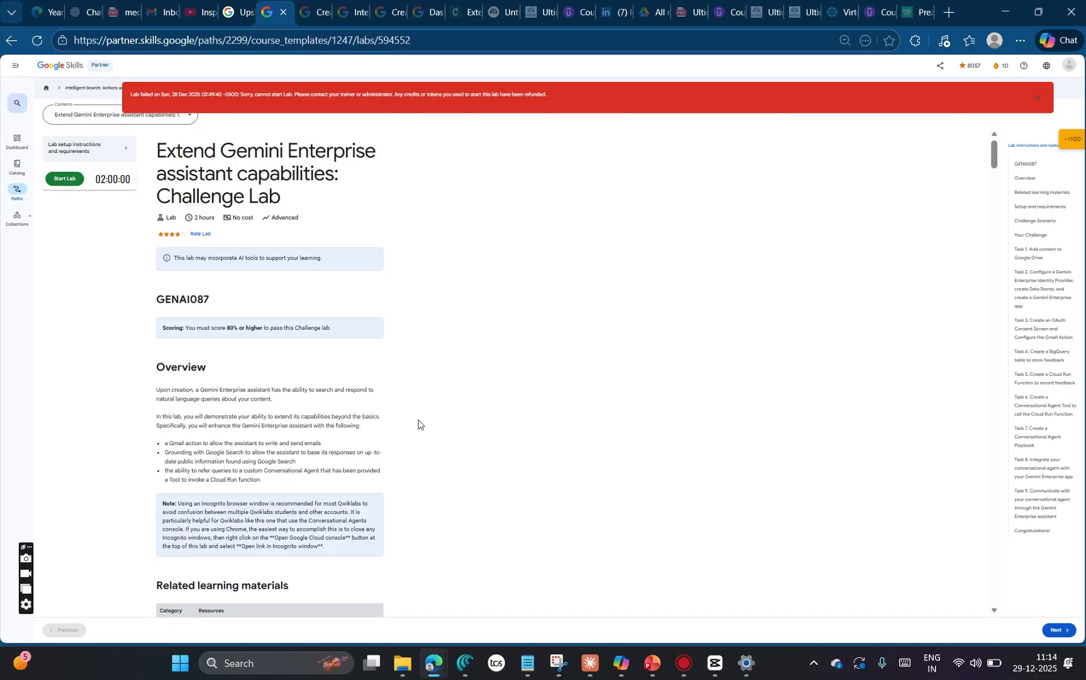
Step: Enlarge the lab page to 100% and read its overview, setup notes and challenge scenario
key("ctrl+plus")
key("ctrl+plus")
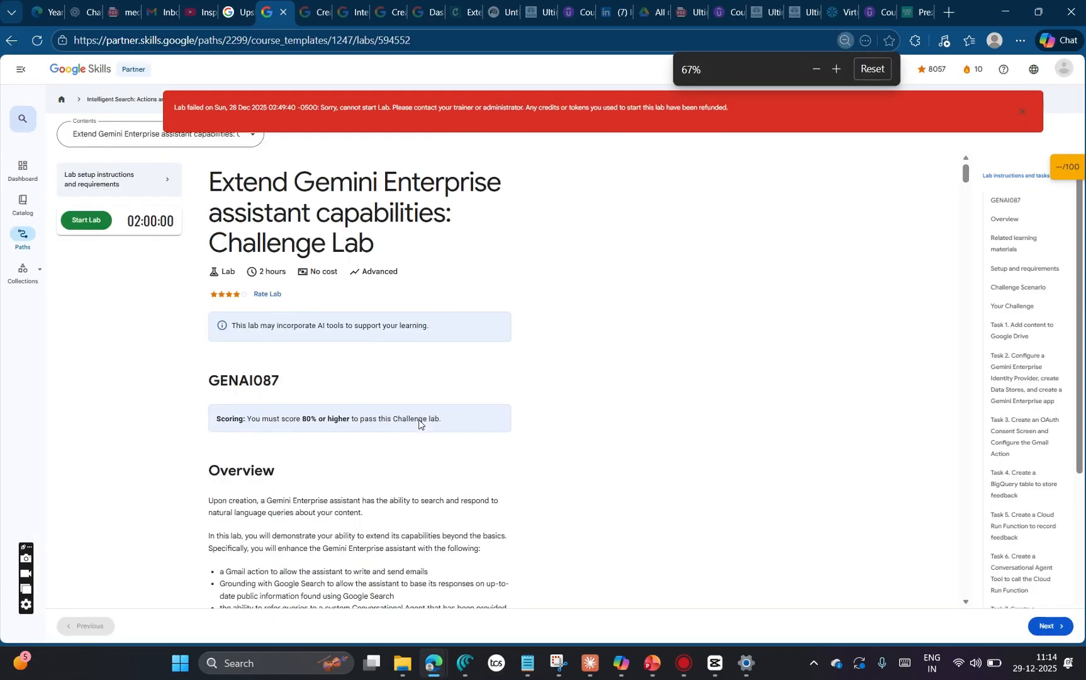
key("ctrl+plus")
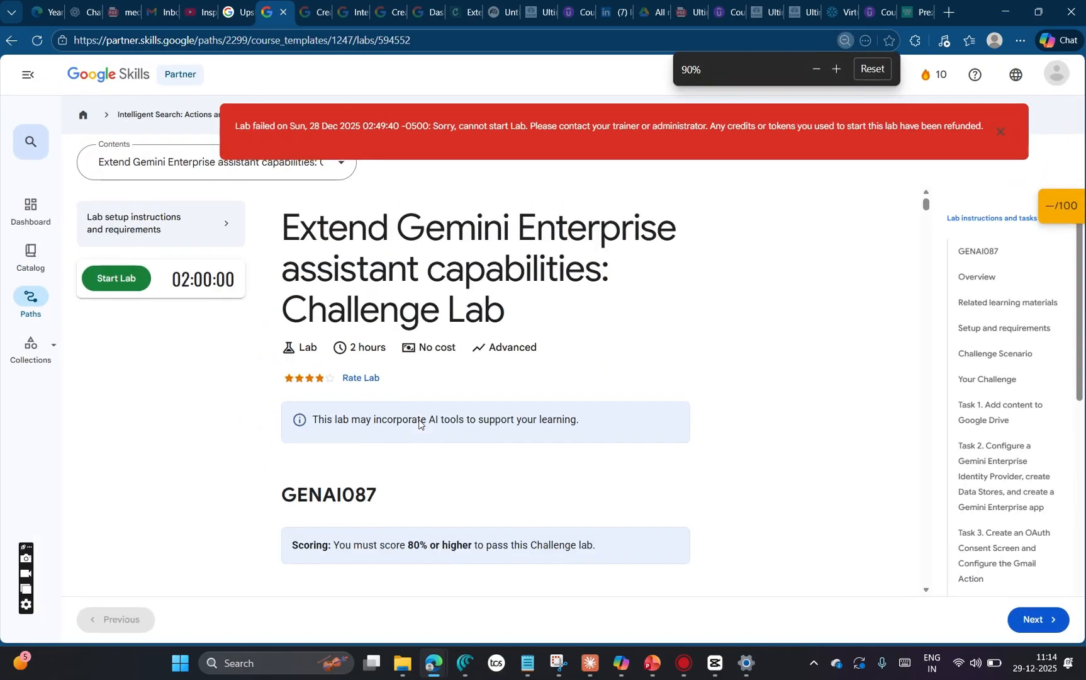
key("ctrl+plus")
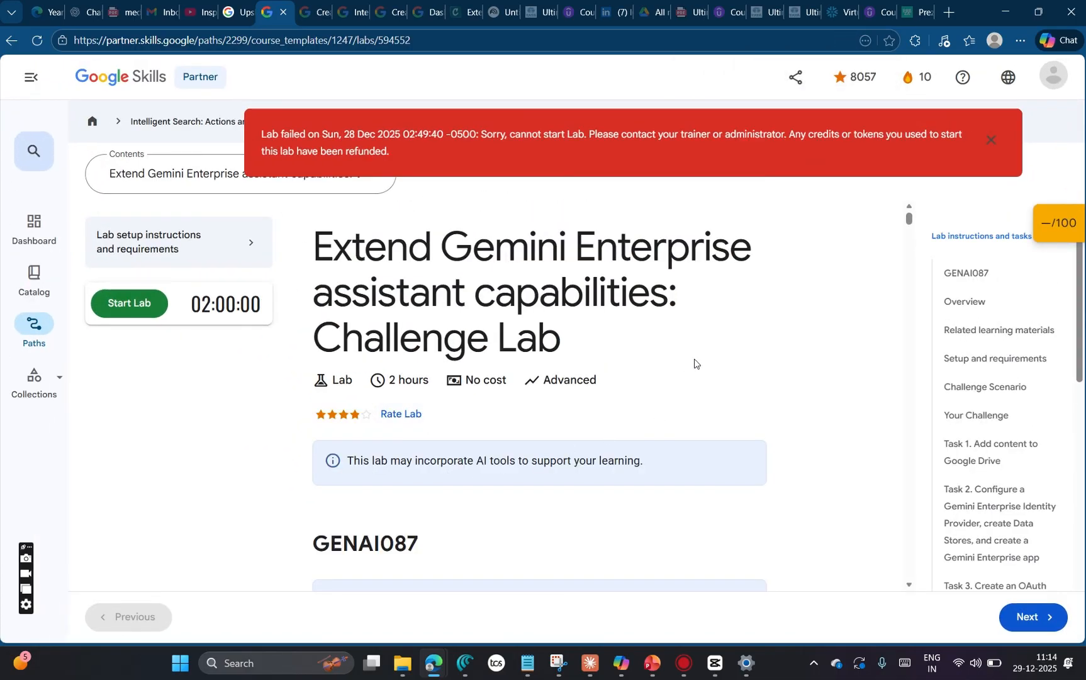
scroll(708, 420, "down", 8)
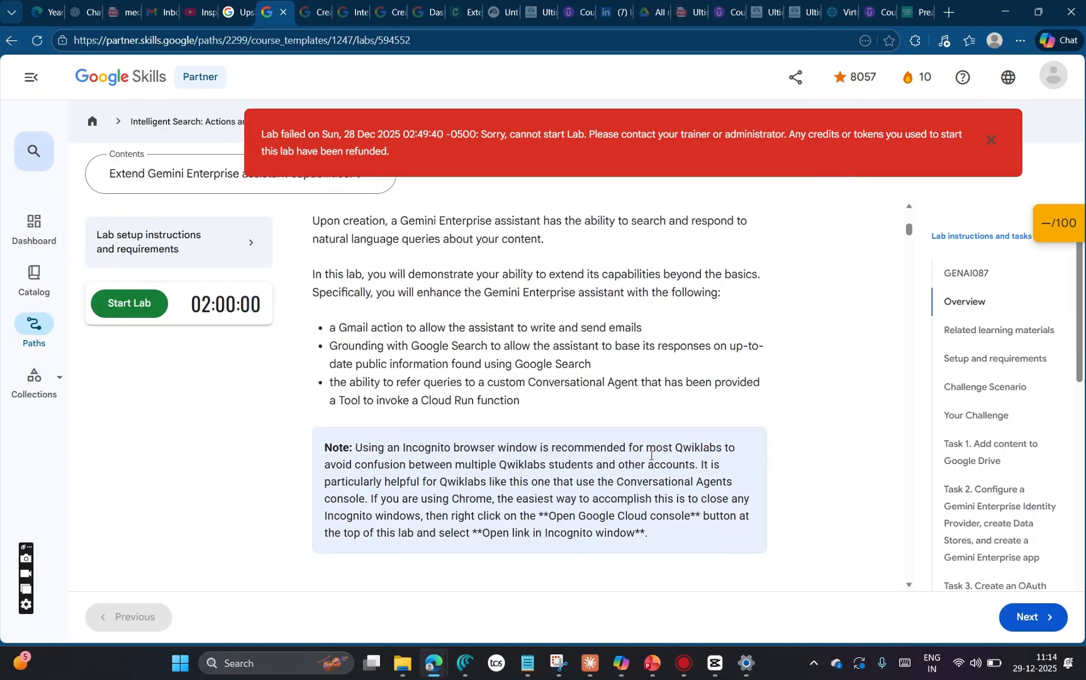
scroll(651, 454, "down", 20)
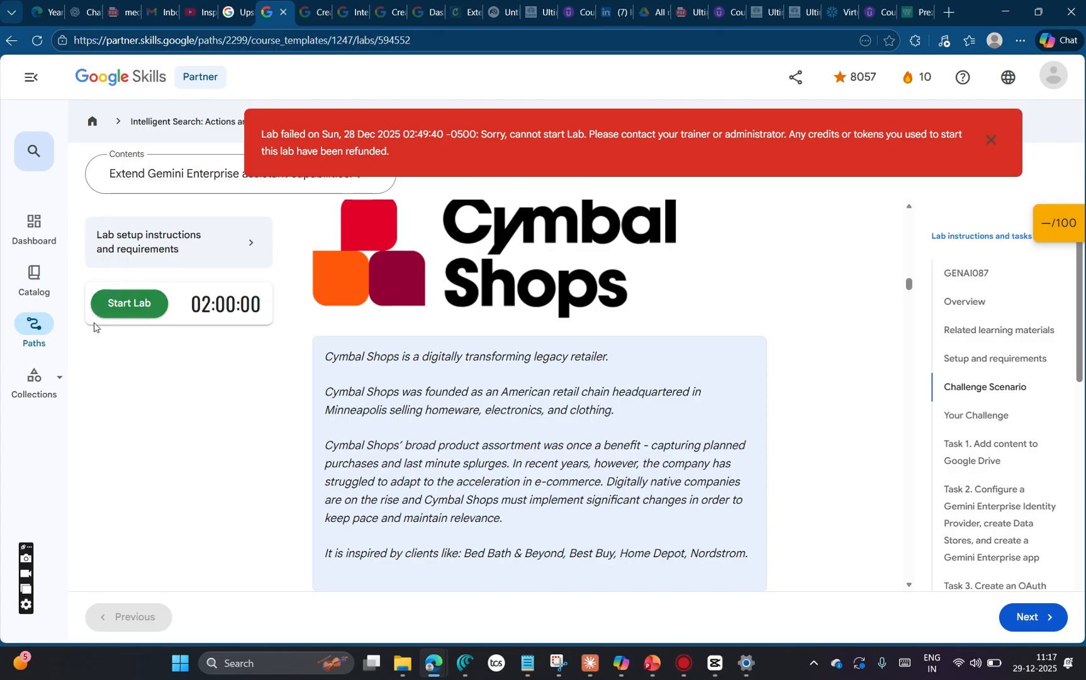
Step: Start the Extend Gemini Enterprise assistant capabilities challenge lab
right_click(122, 306)
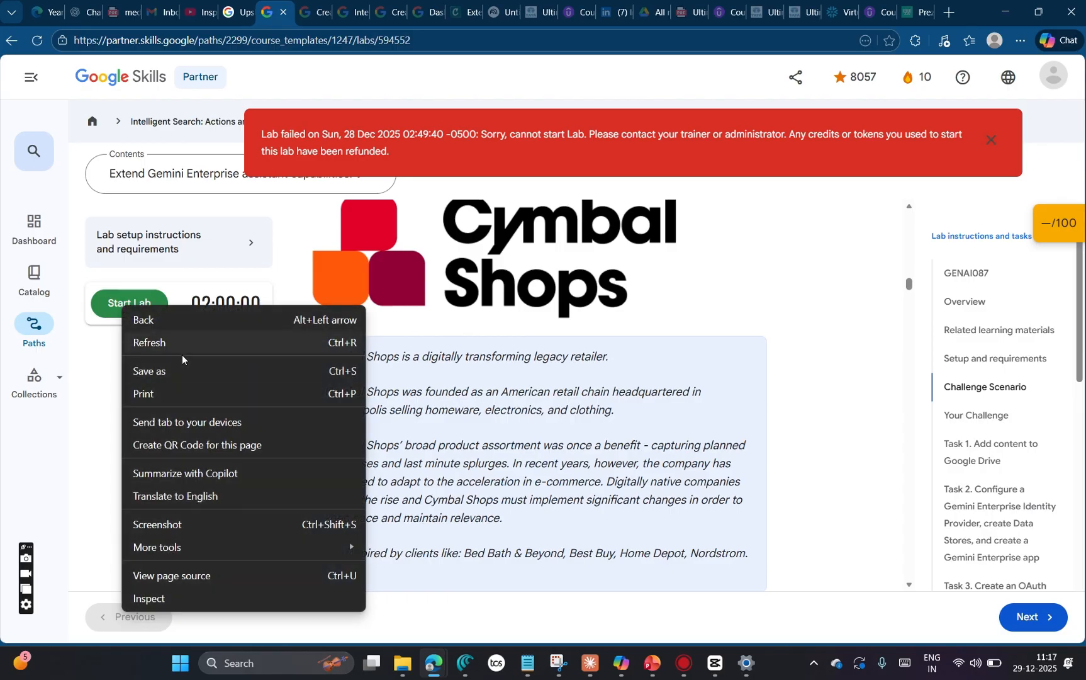
left_click(103, 303)
left_click(101, 304)
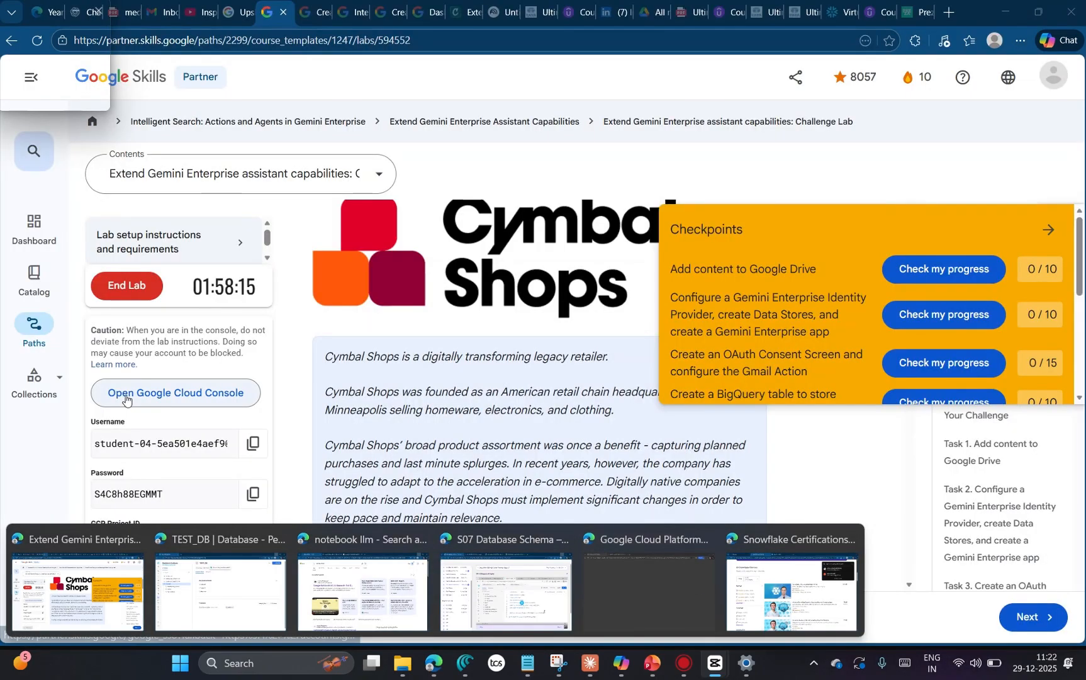
Step: Switch to Claude to view Task 1 of the step-by-step lab guide, and return to the challenge lab page
right_click(146, 393)
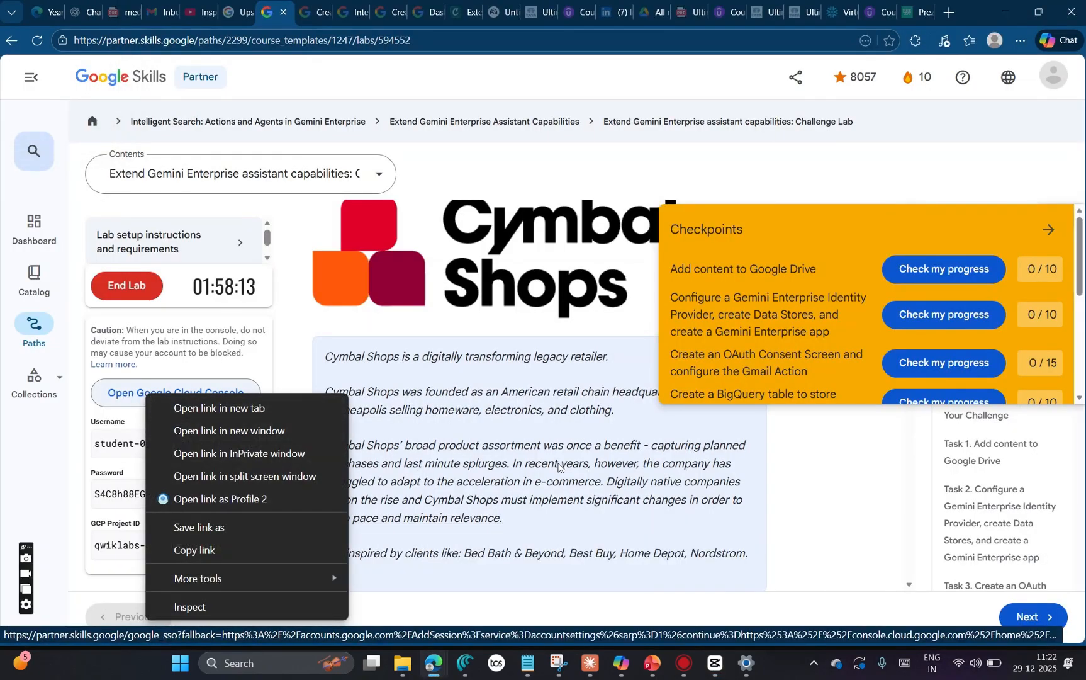
mouse_move(618, 664)
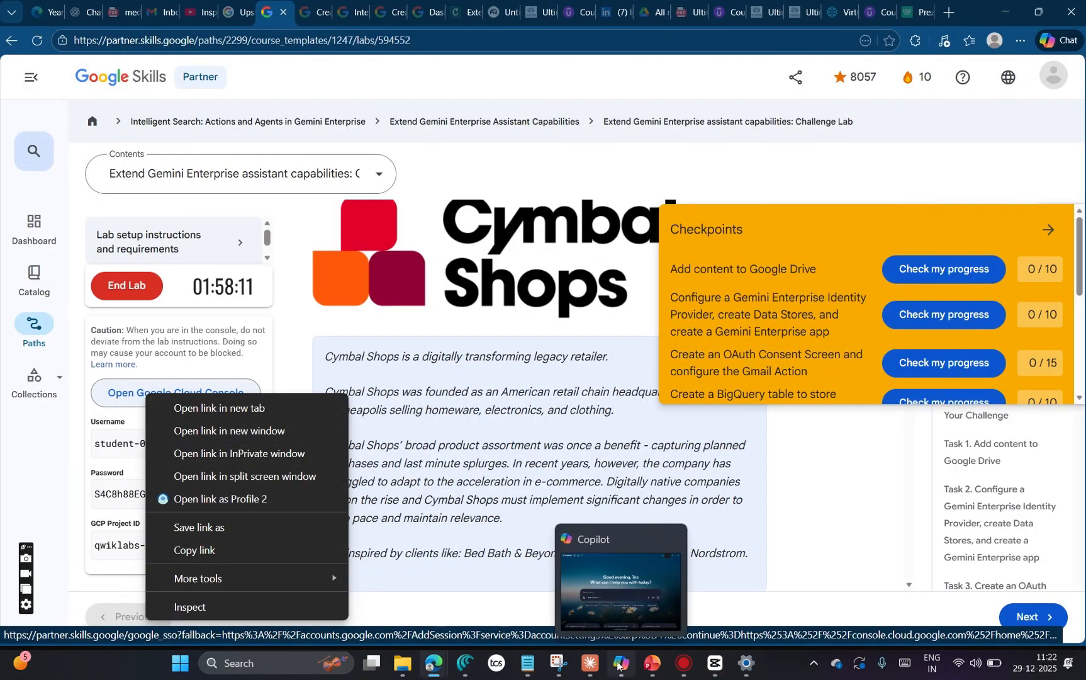
left_click(607, 597)
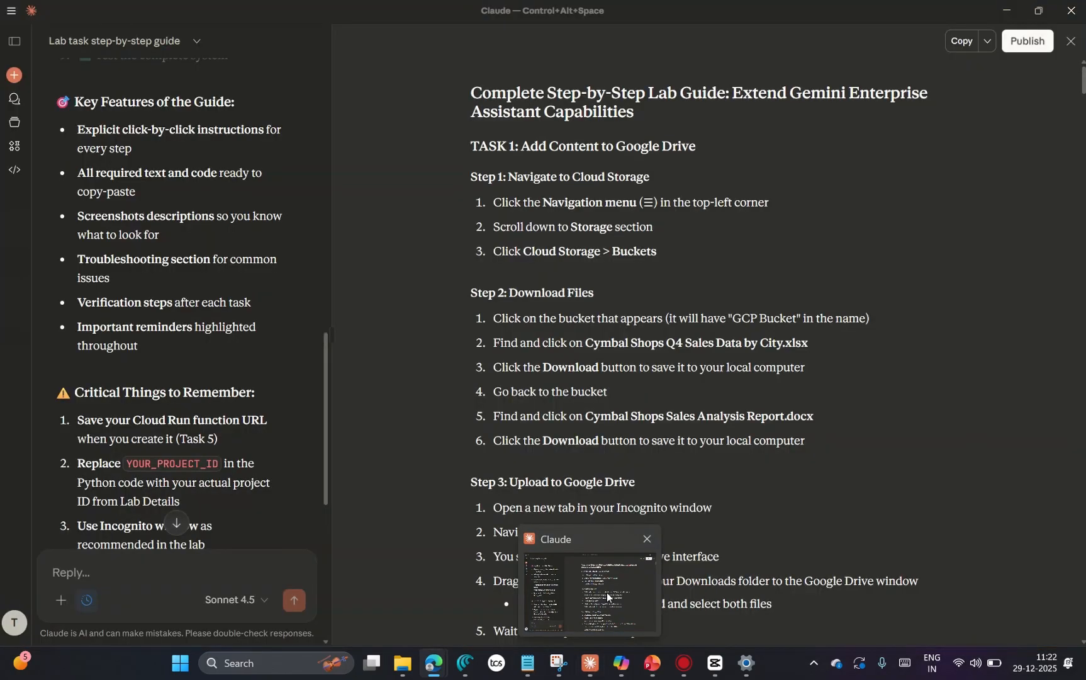
left_click(607, 596)
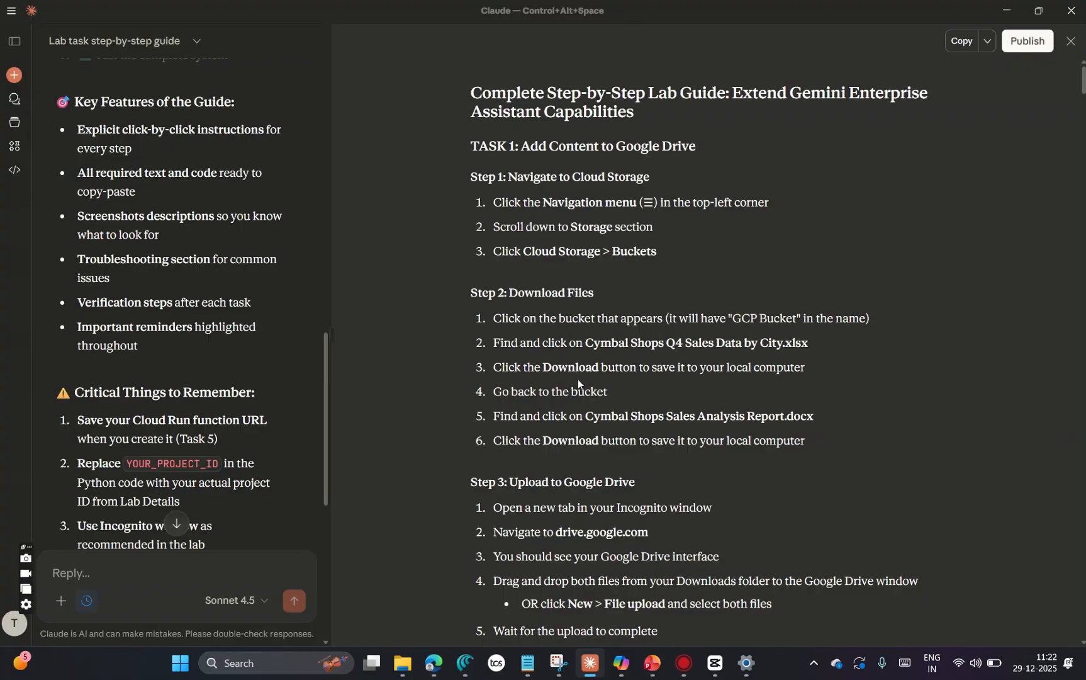
key("super")
key("super")
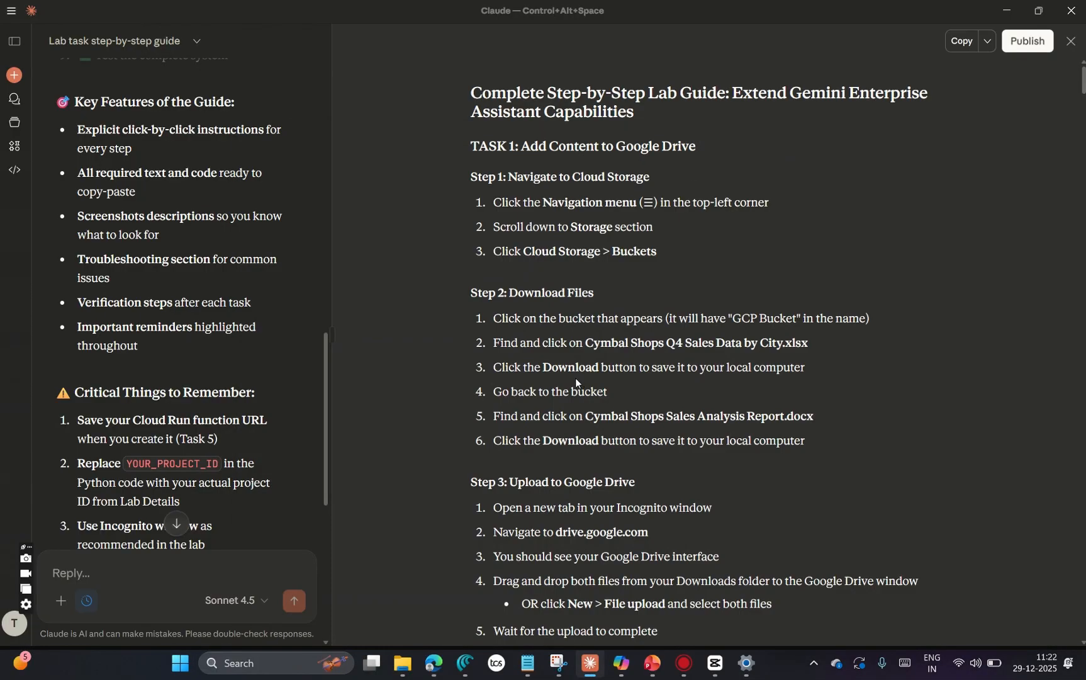
key("alt+Tab")
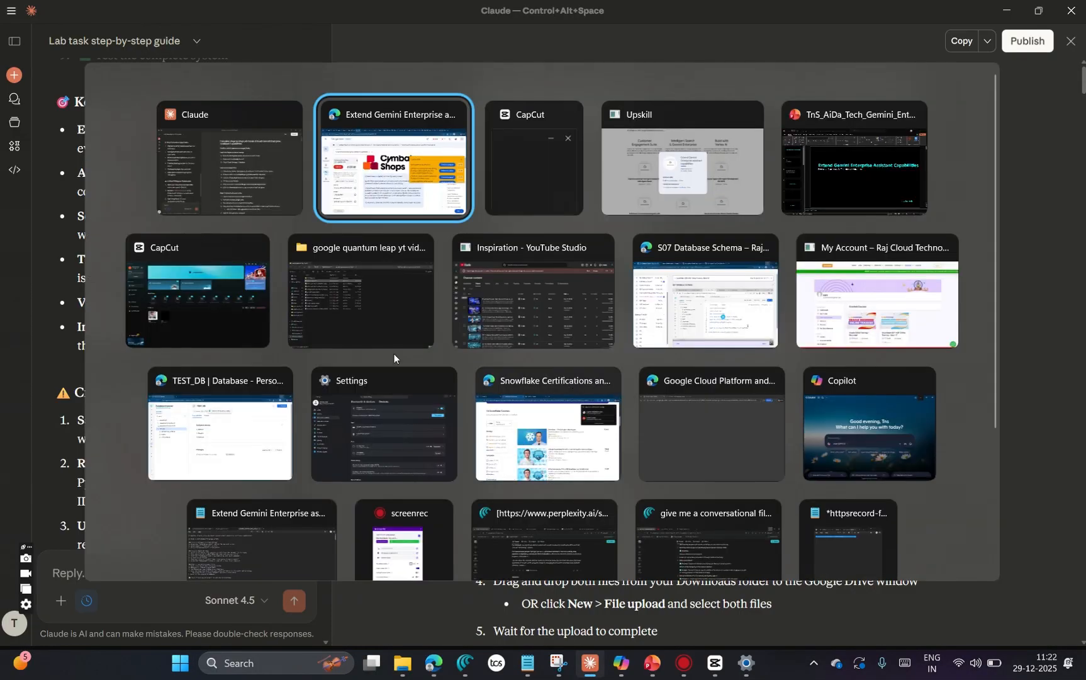
left_click(409, 182)
Step: Review the lab page's challenge summary, scoring requirement, overview and console sign-in instructions
scroll(519, 465, "down", 7)
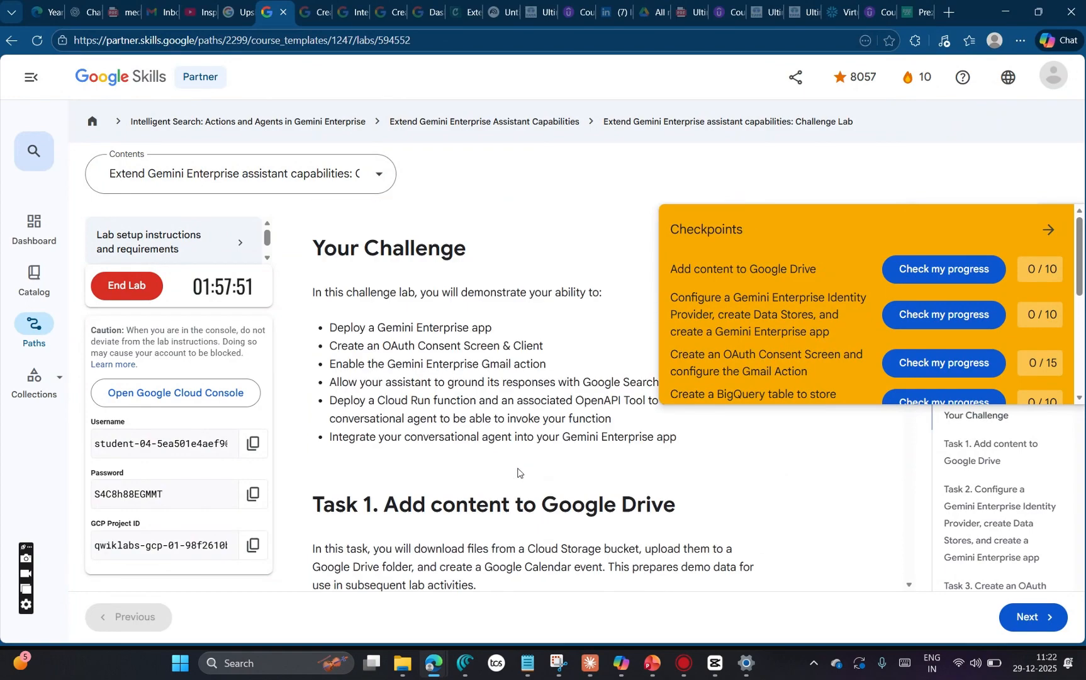
scroll(520, 465, "up", 1)
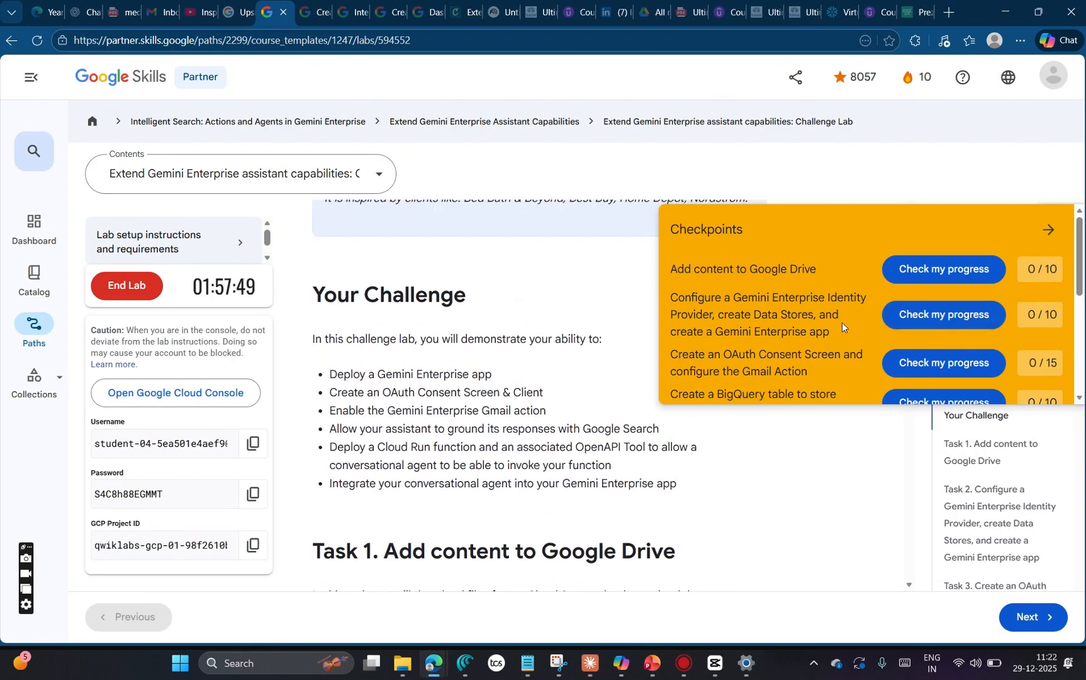
scroll(842, 322, "down", 3)
scroll(842, 324, "up", 4)
scroll(496, 363, "up", 5)
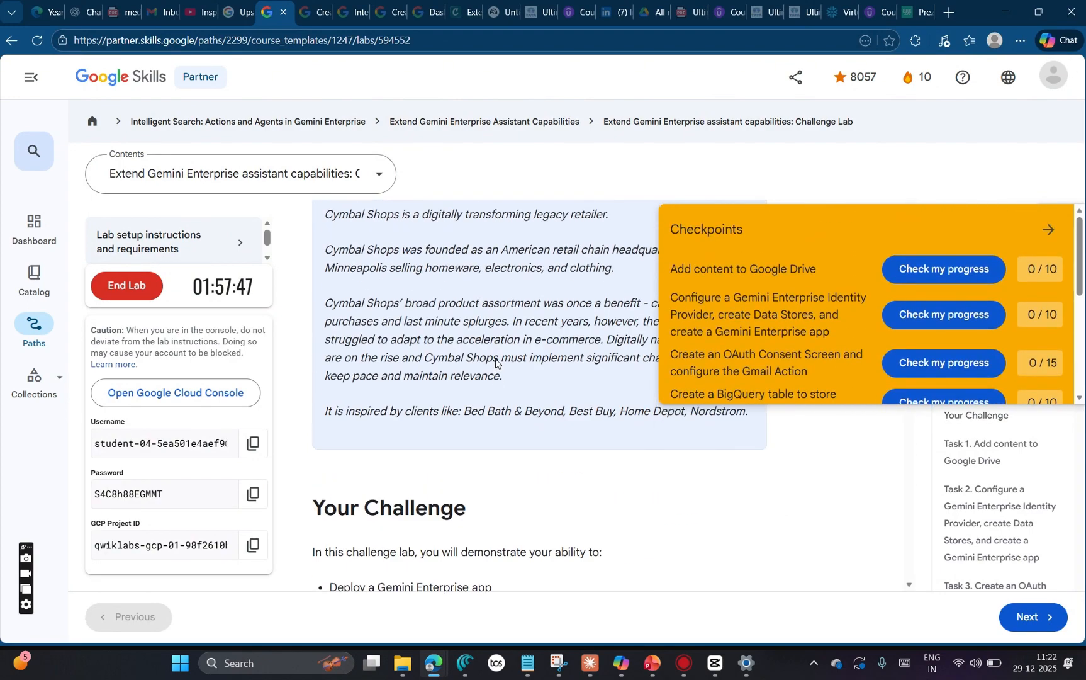
scroll(495, 363, "up", 10)
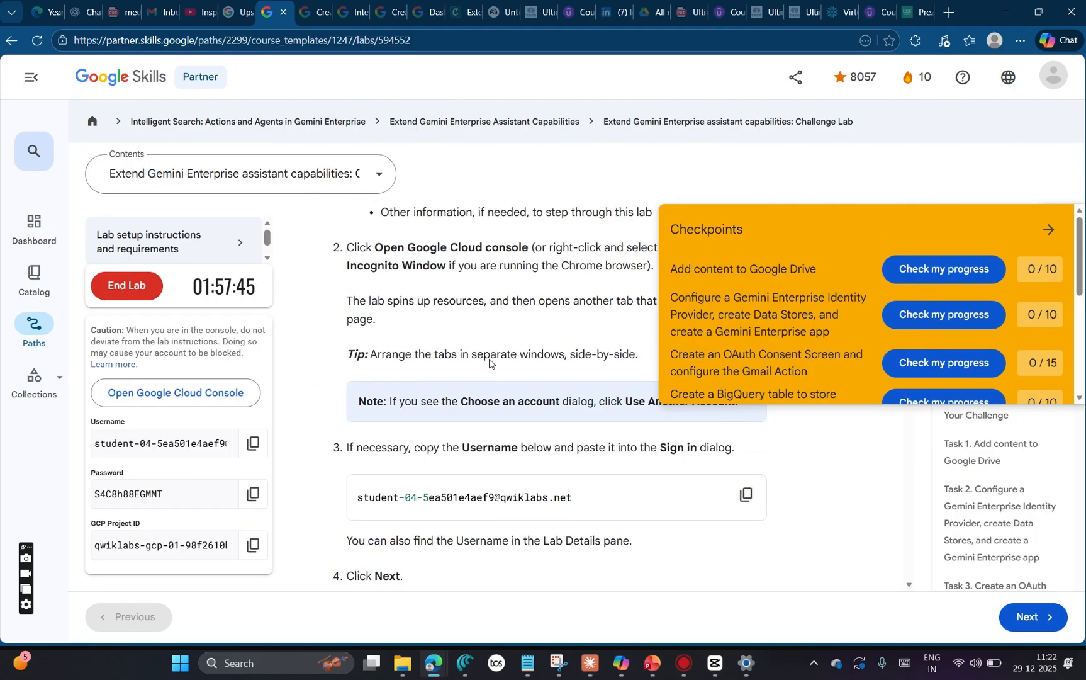
scroll(448, 433, "up", 8)
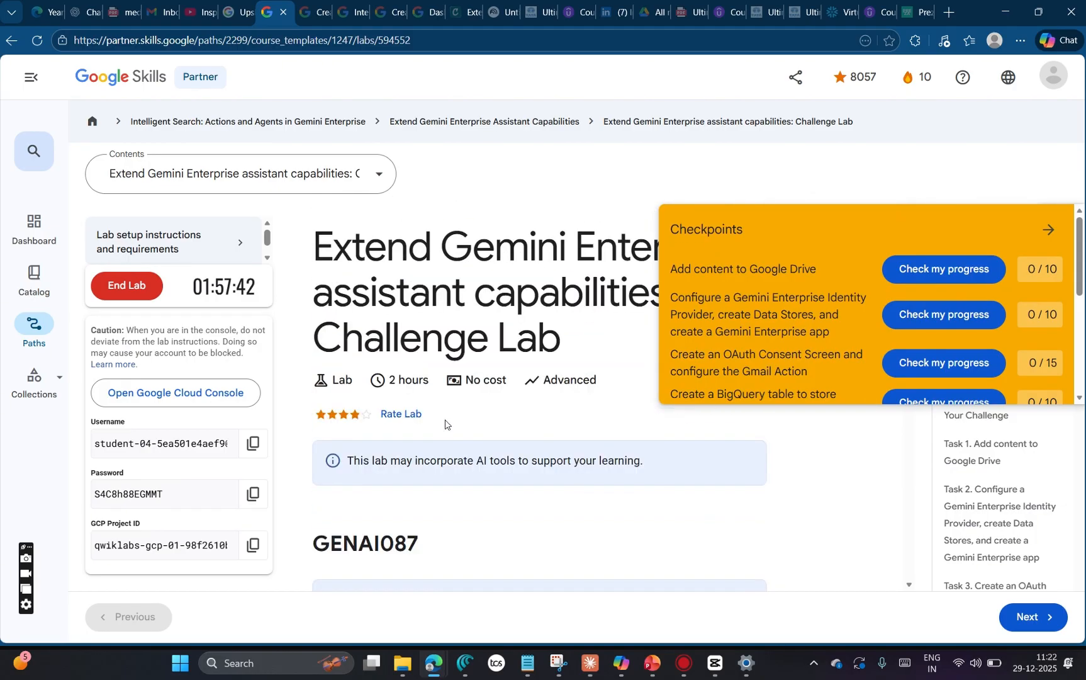
scroll(455, 445, "down", 2)
scroll(455, 444, "down", 1)
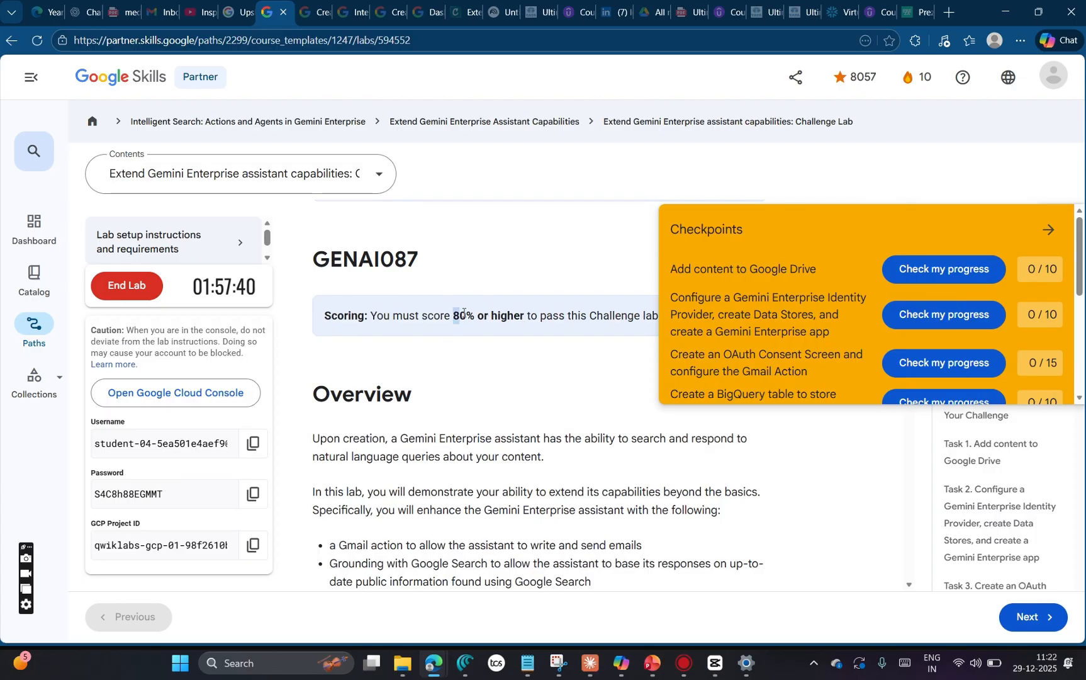
left_click_drag(453, 314, 527, 315)
left_click(563, 405)
scroll(465, 400, "down", 8)
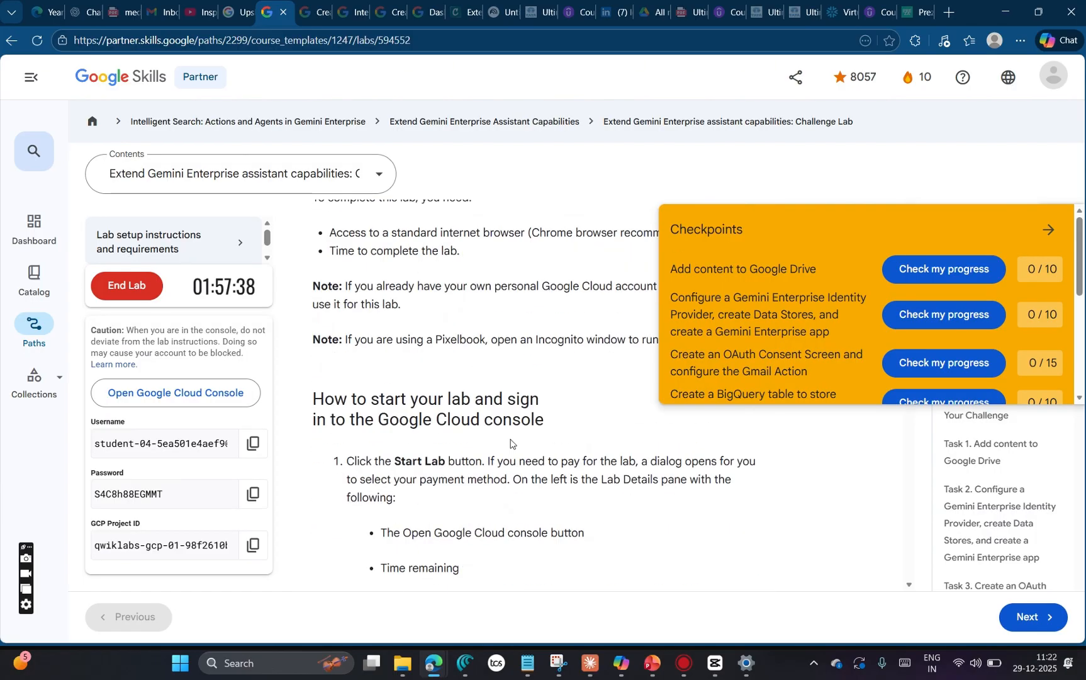
scroll(511, 443, "down", 6)
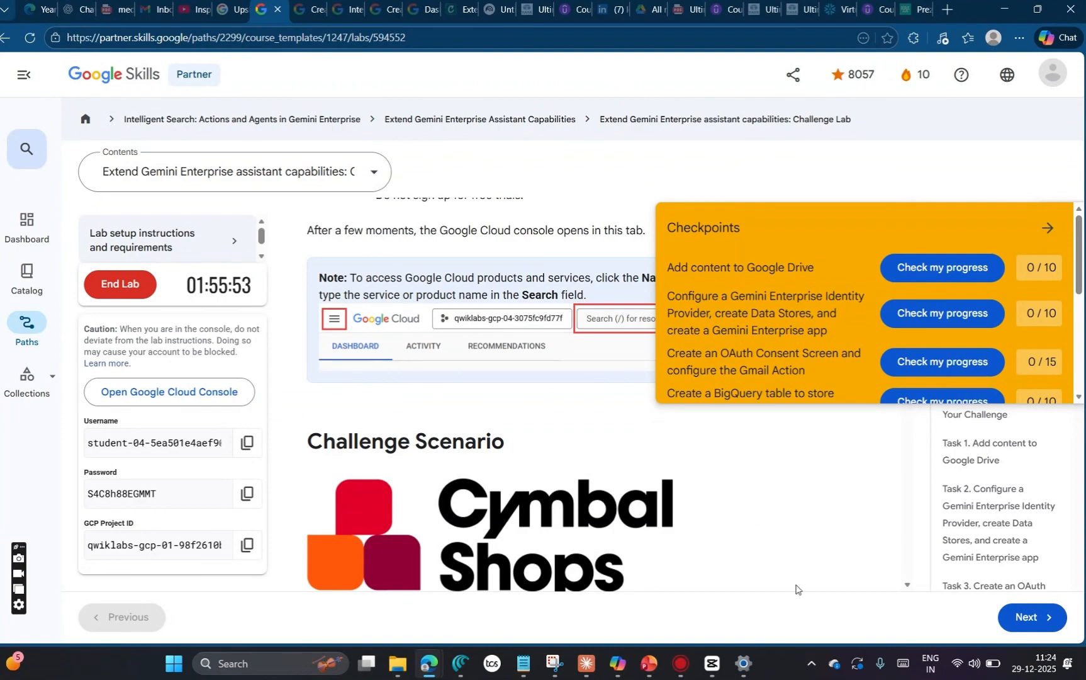
Step: Switch to Windows Settings, turn Bluetooth off and return to the lab page
left_click(743, 663)
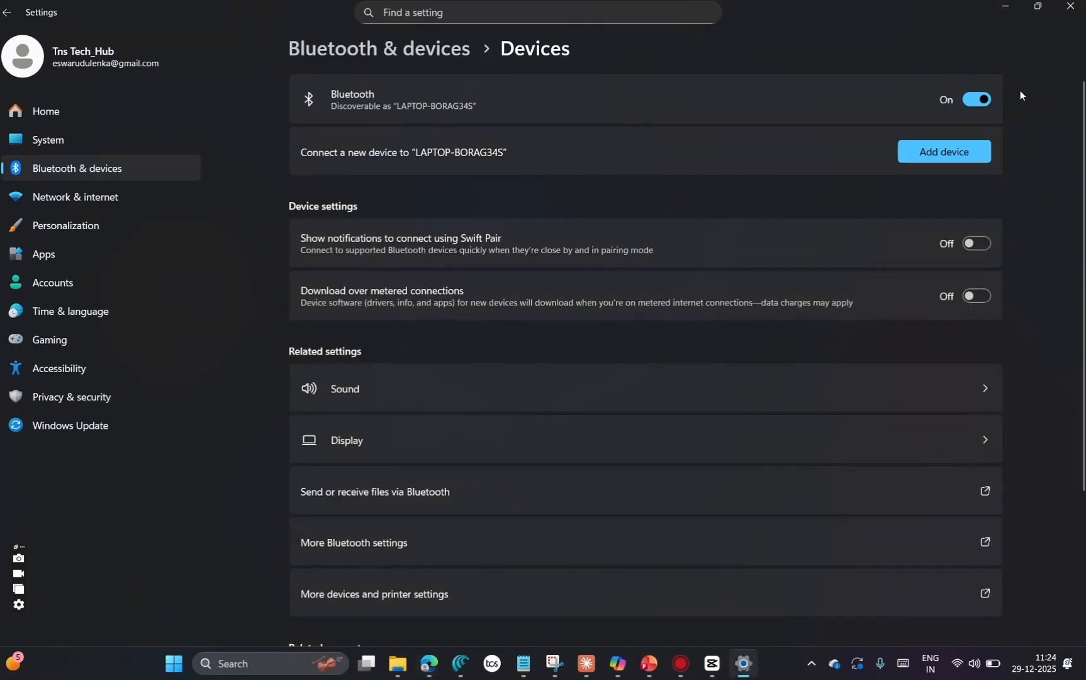
left_click(972, 100)
left_click(1005, 6)
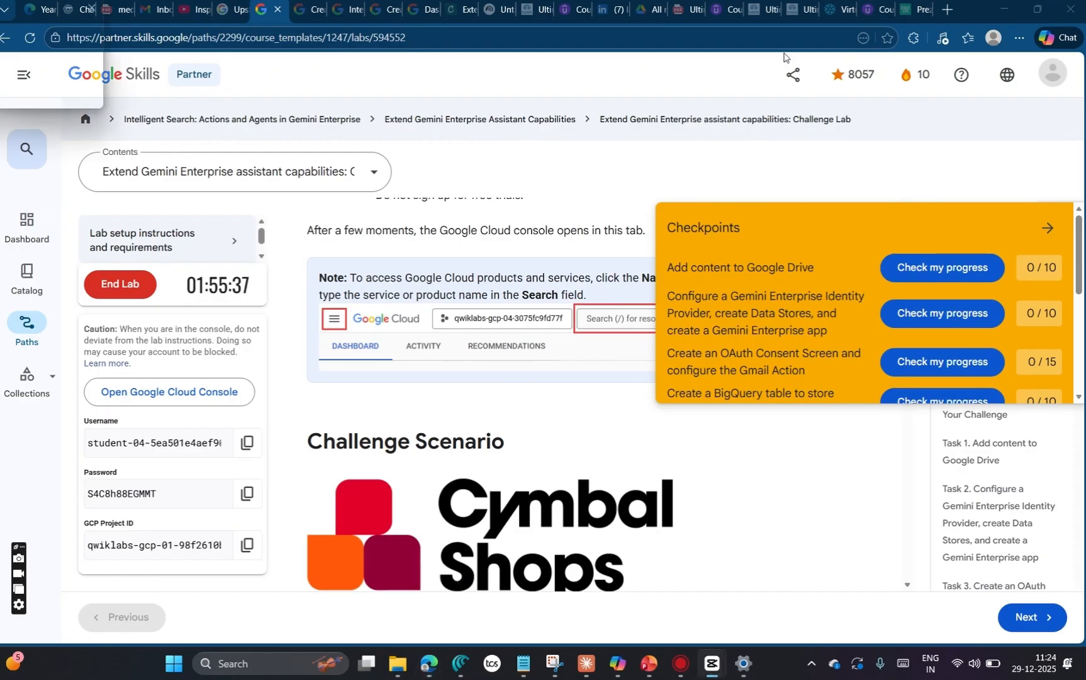
Step: Read the Task 1 instructions on downloading the bucket files and adding them to Google Drive
scroll(579, 449, "down", 2)
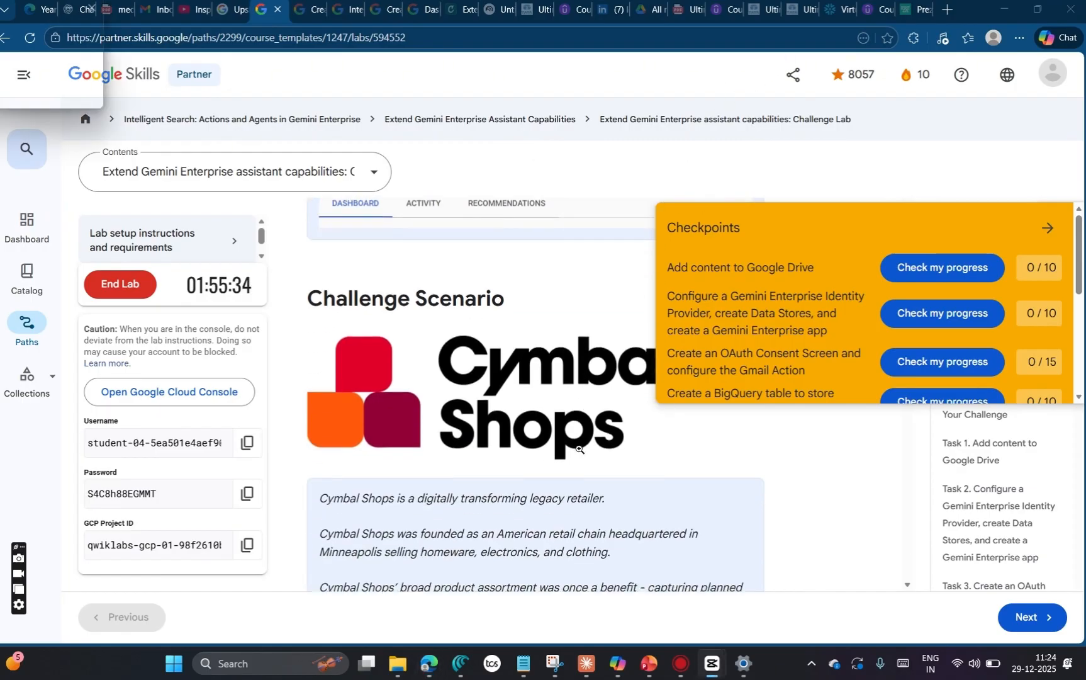
scroll(579, 448, "down", 10)
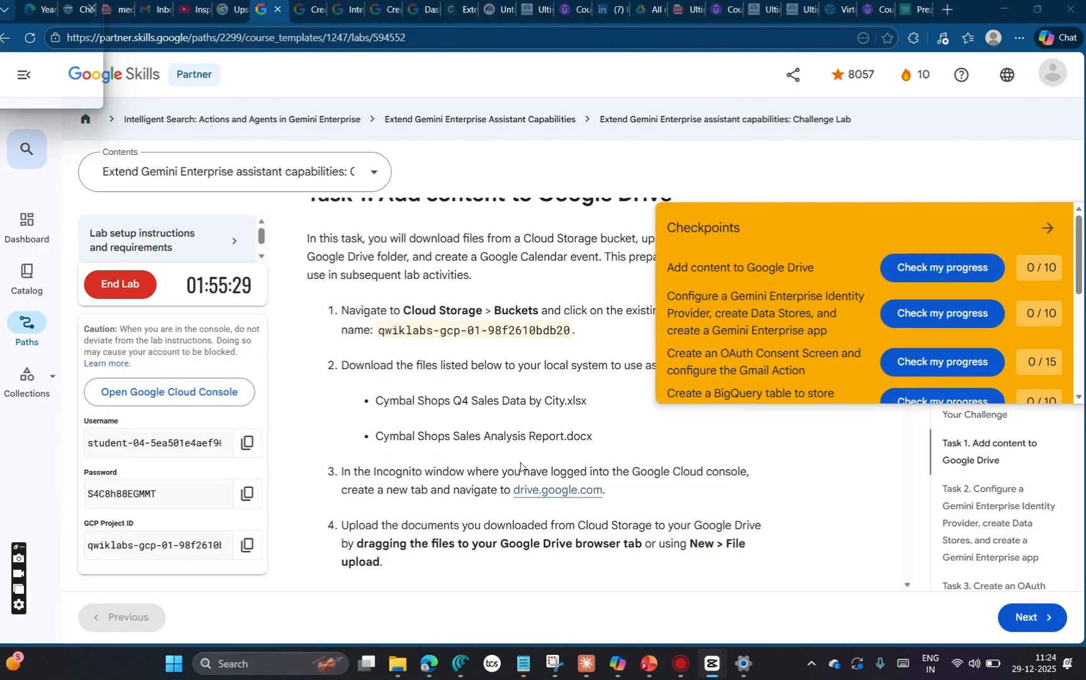
scroll(520, 465, "up", 2)
scroll(521, 462, "down", 9)
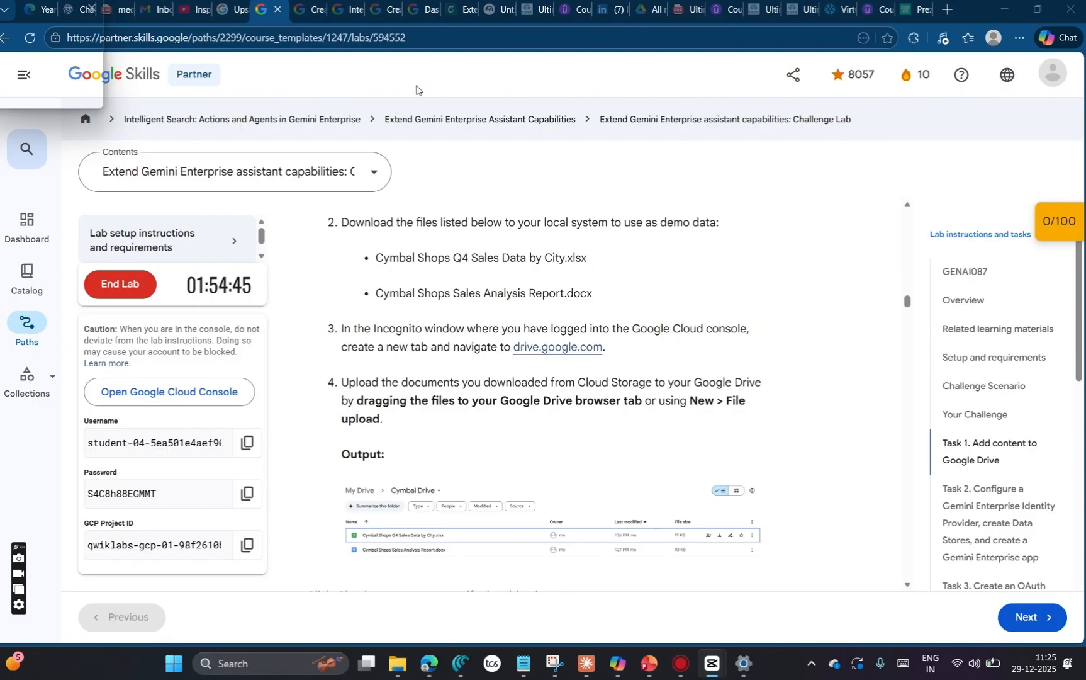
scroll(699, 440, "up", 5)
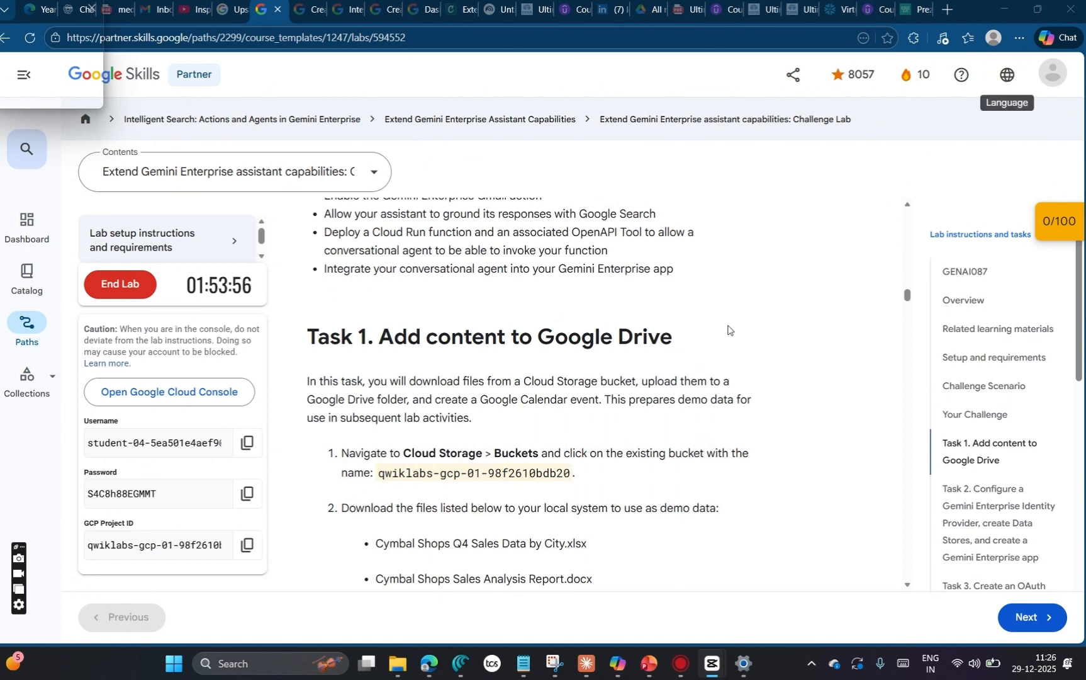
scroll(684, 395, "down", 1)
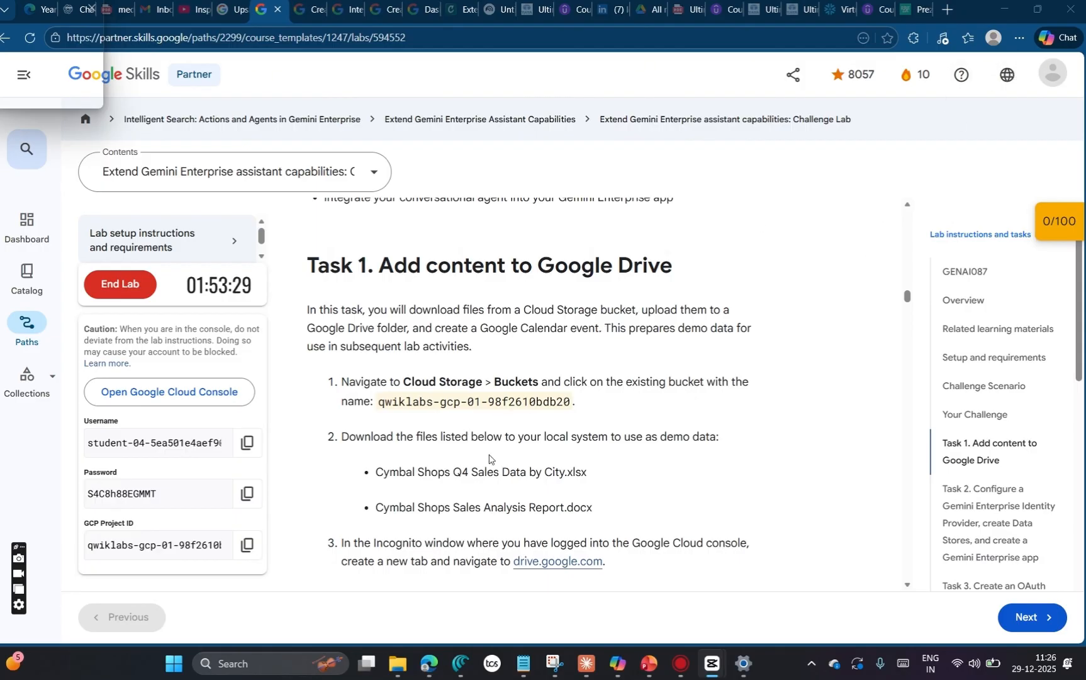
Step: Open the lab's Google Cloud console link in an InPrivate window and close the two leftover tabs from the earlier session
right_click(141, 395)
left_click(189, 451)
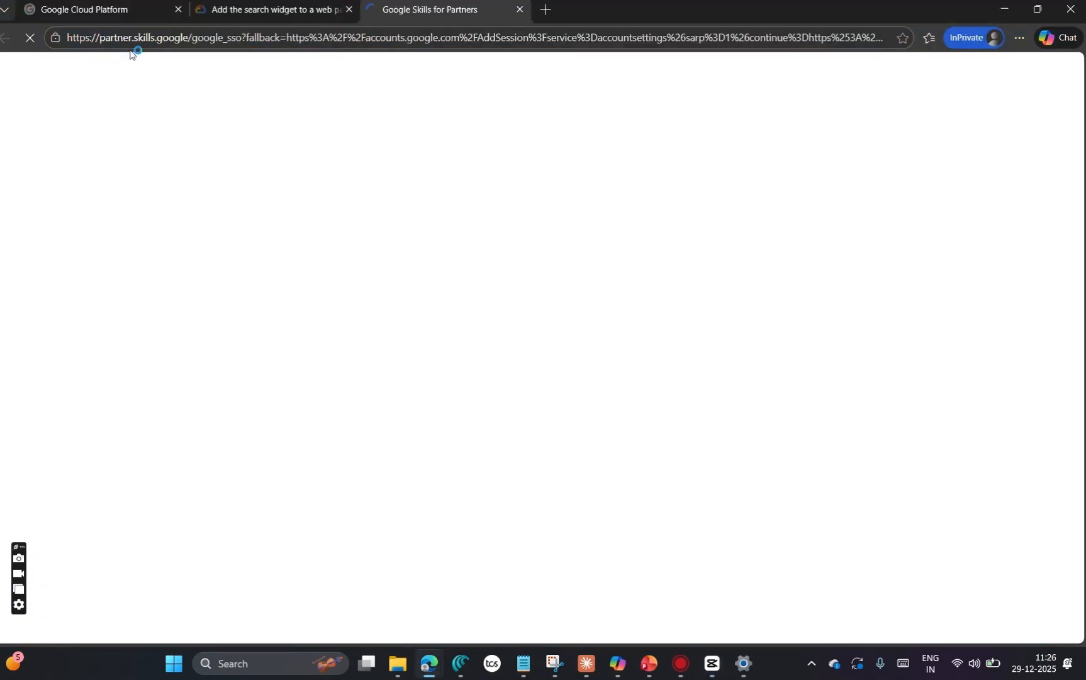
left_click(99, 14)
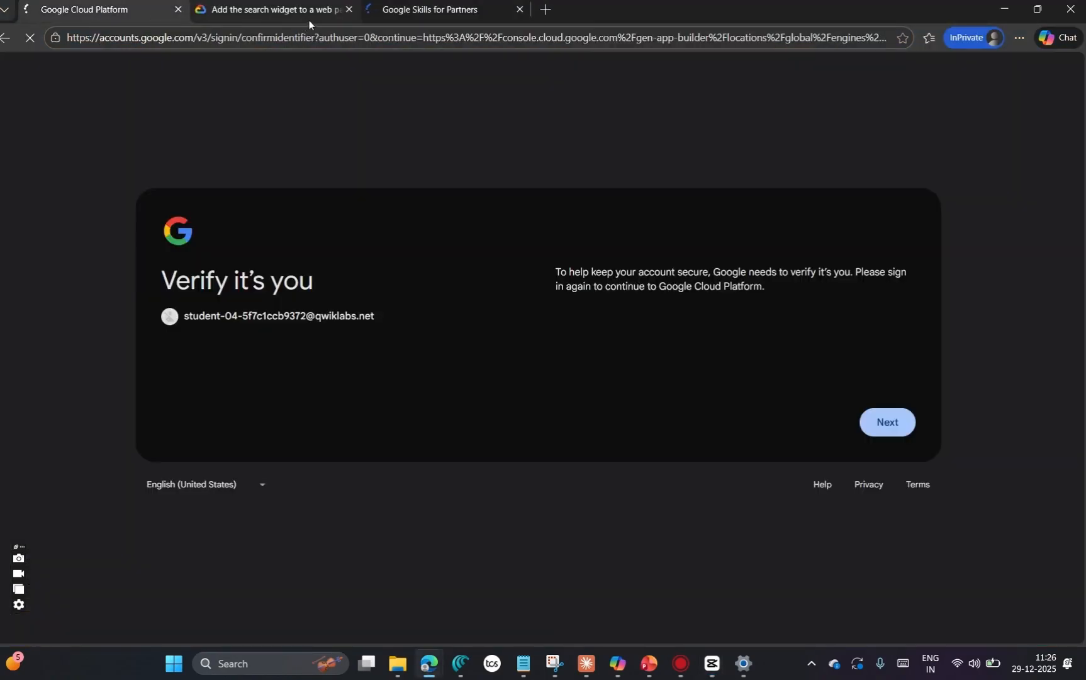
left_click(350, 9)
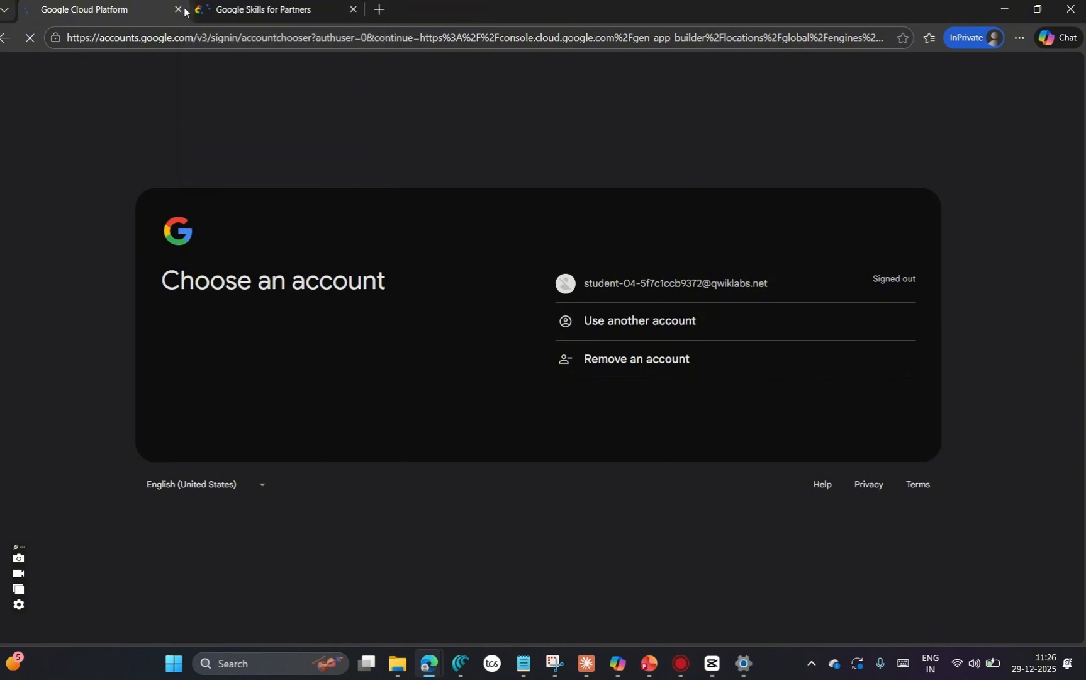
left_click(177, 10)
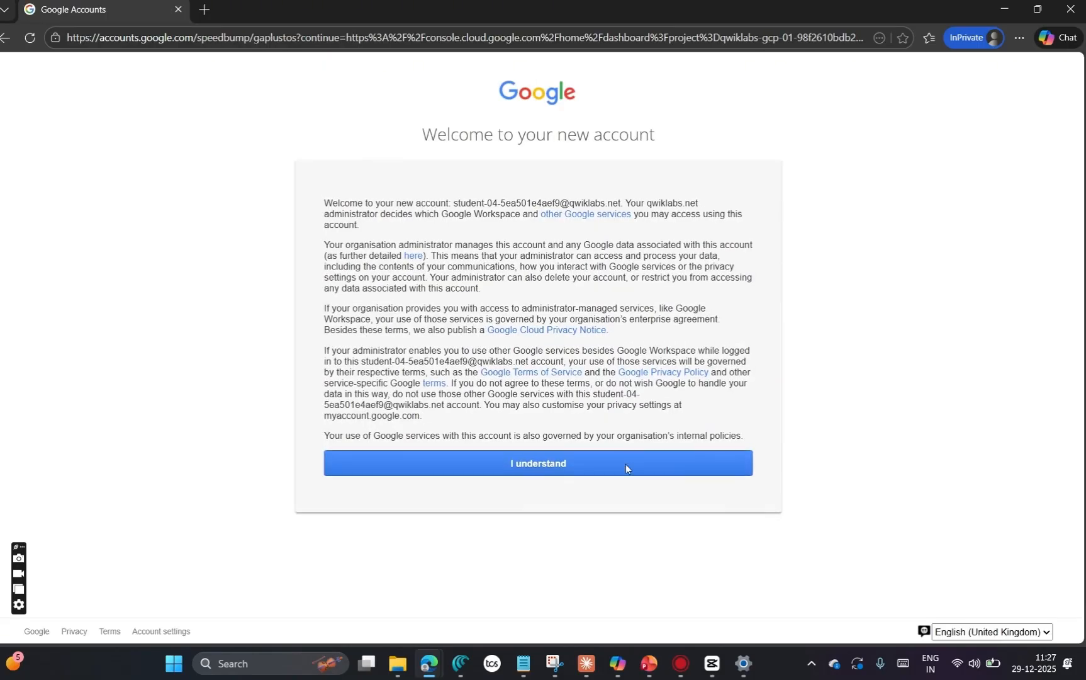
Step: Acknowledge the new account notice and agree to the Google Cloud Platform Terms of Service with India as the country
left_click(625, 464)
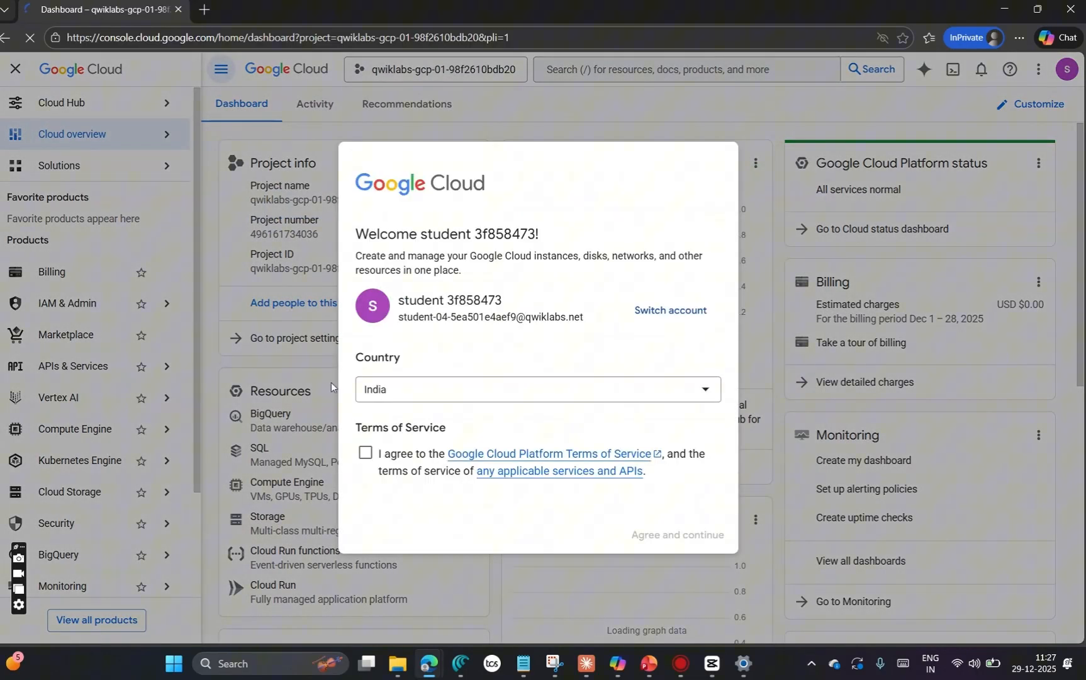
left_click(365, 453)
left_click(696, 535)
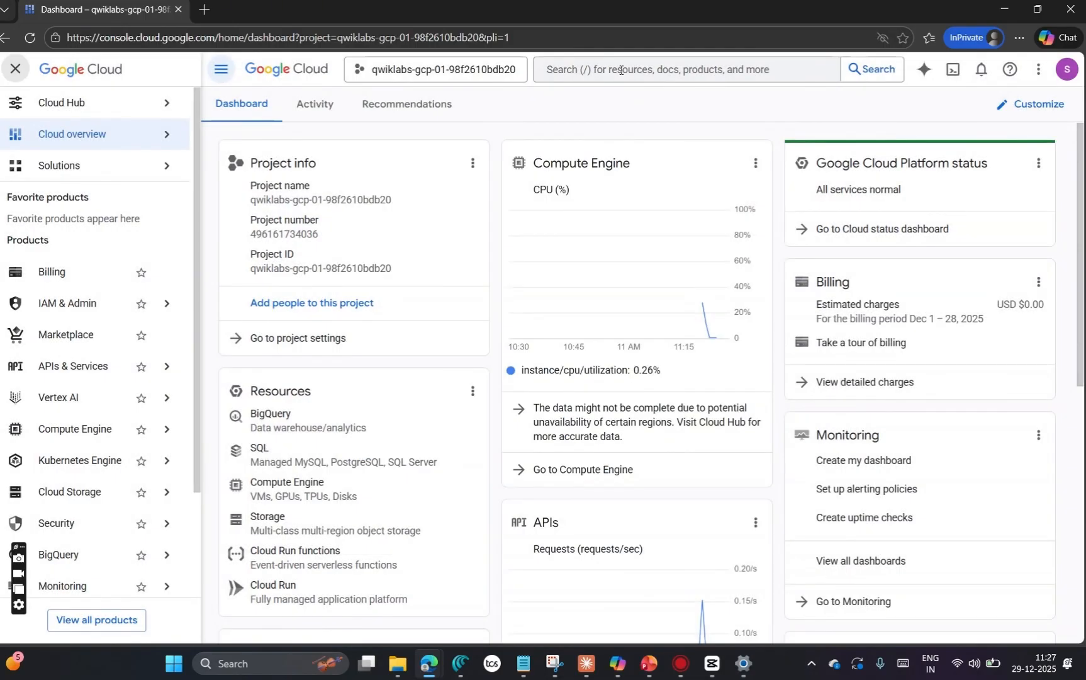
Step: Find Cloud Storage in the console and open the existing bucket qwiklabs-gcp-01-98f2610bdb20
left_click(621, 70)
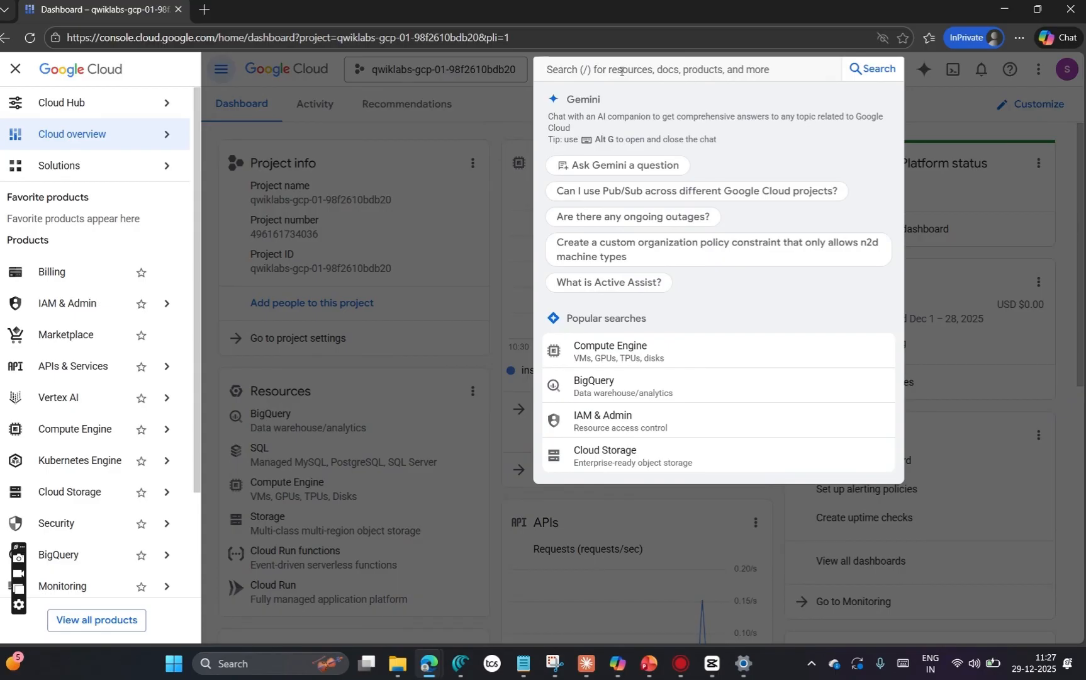
type("cloud")
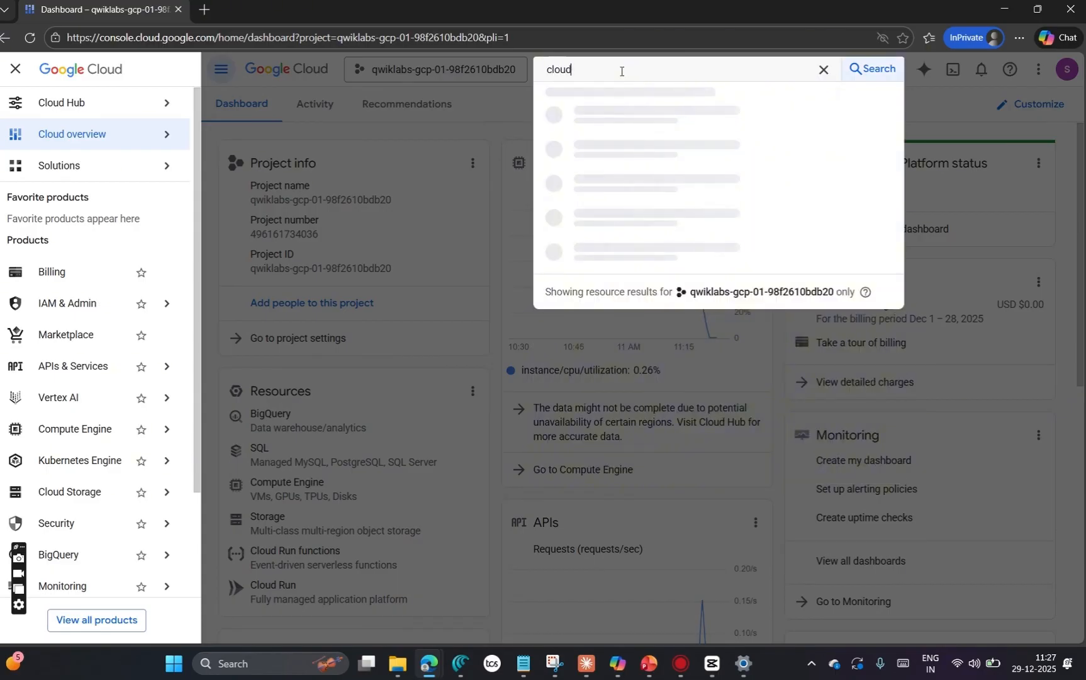
type(" storage")
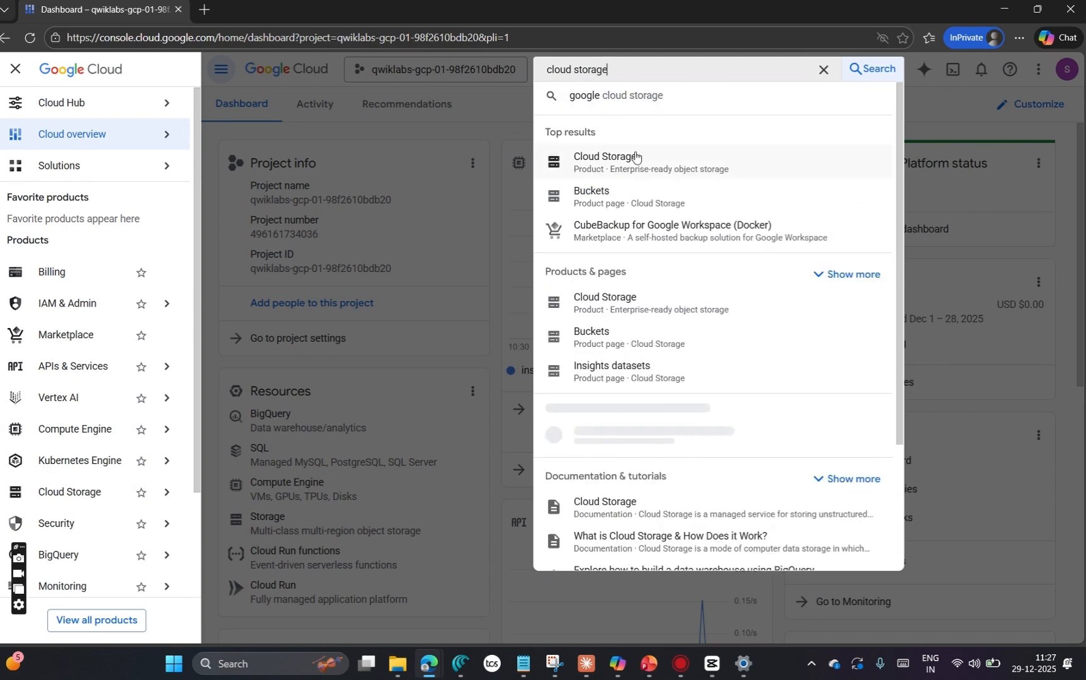
left_click(635, 154)
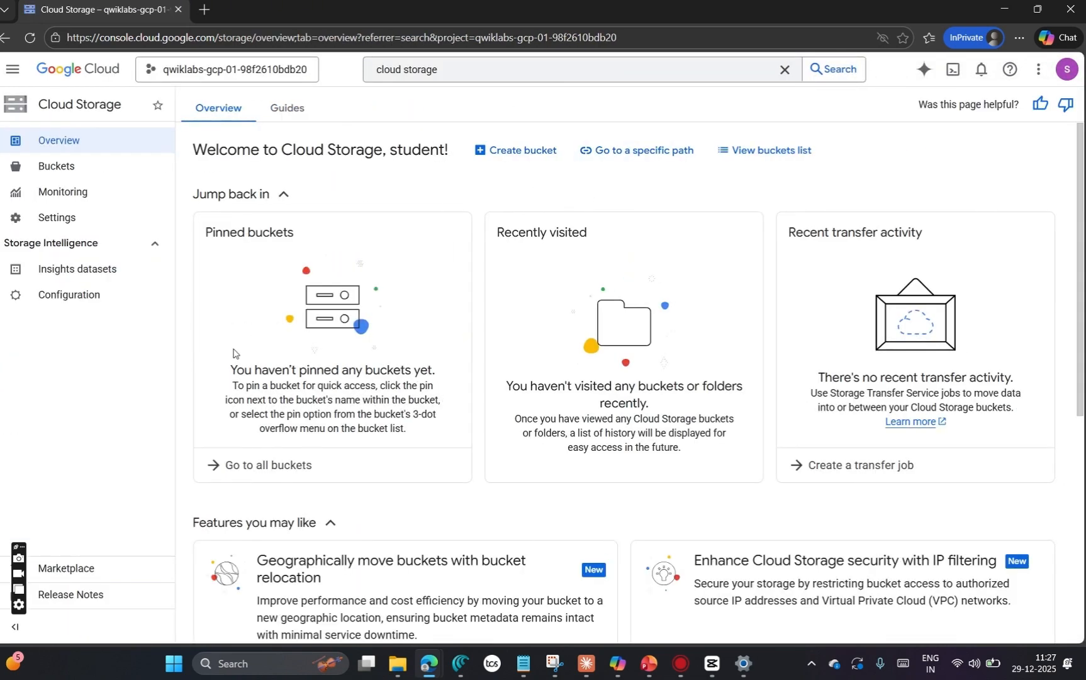
left_click(92, 178)
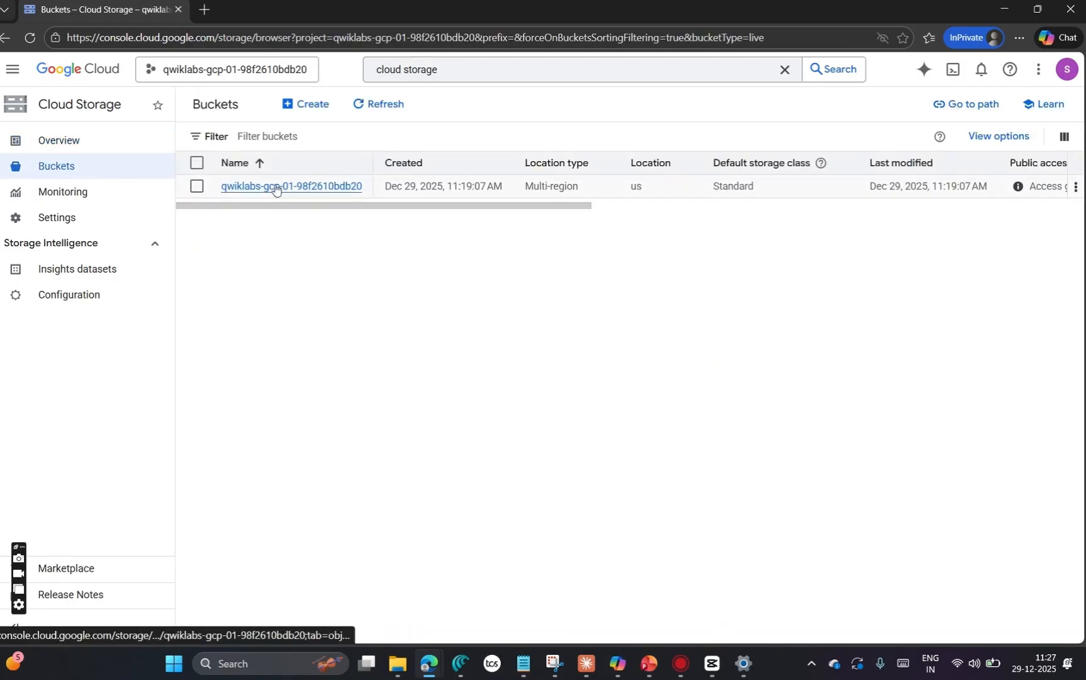
left_click(275, 187)
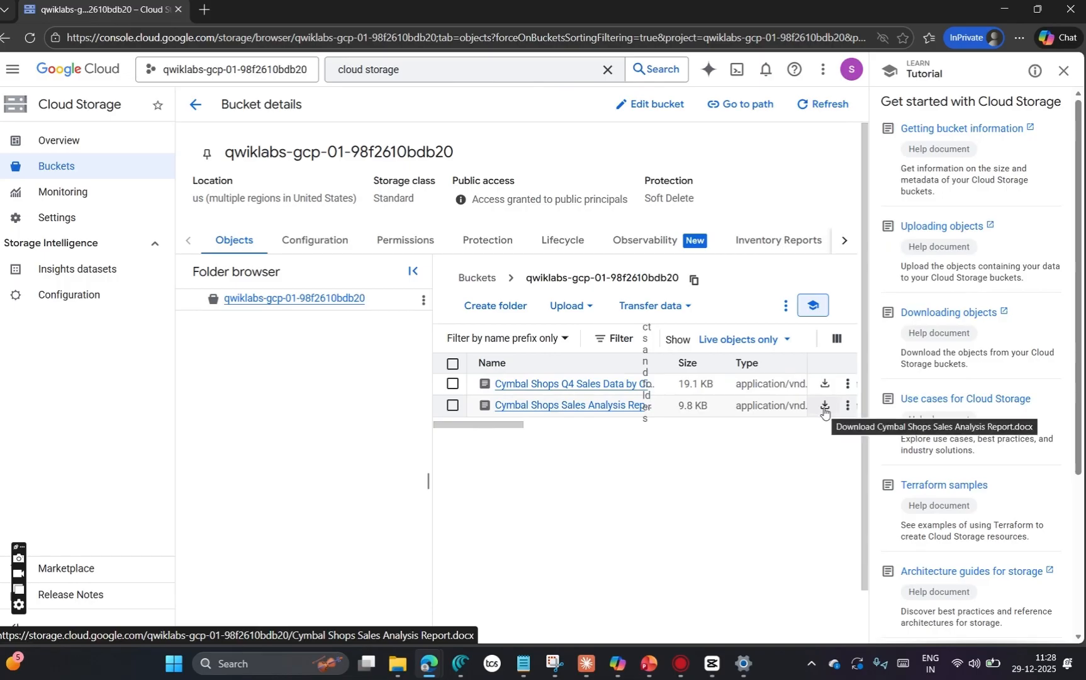
Step: Return to the lab page, check the required demo file names and open the drive.google.com link in the InPrivate window
key("alt+Tab")
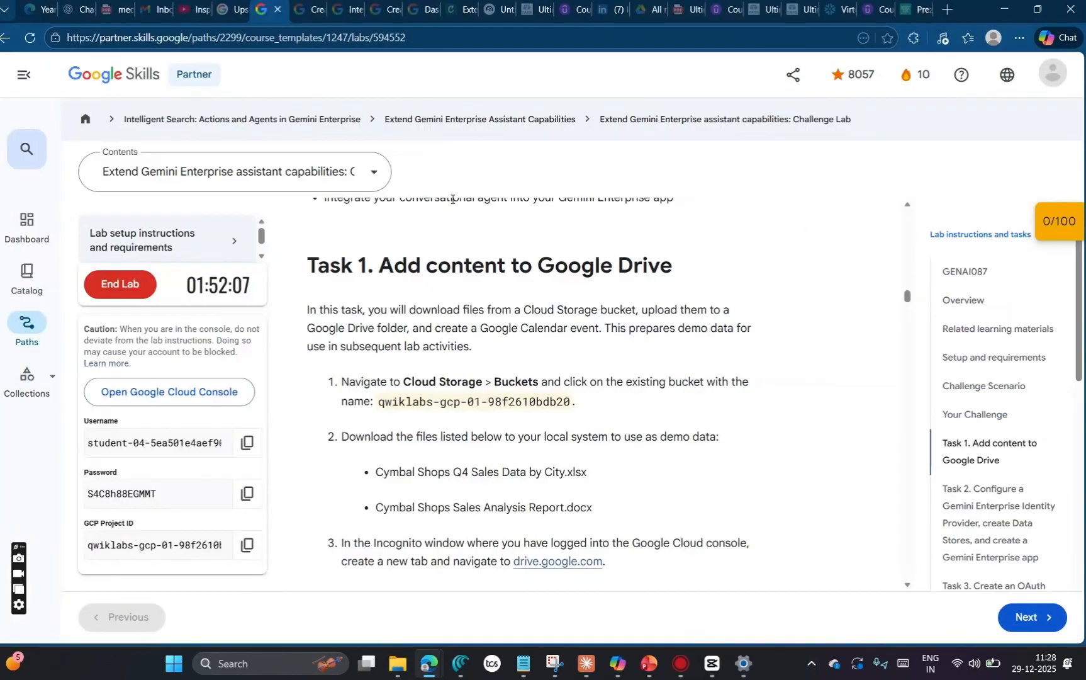
scroll(437, 382, "down", 2)
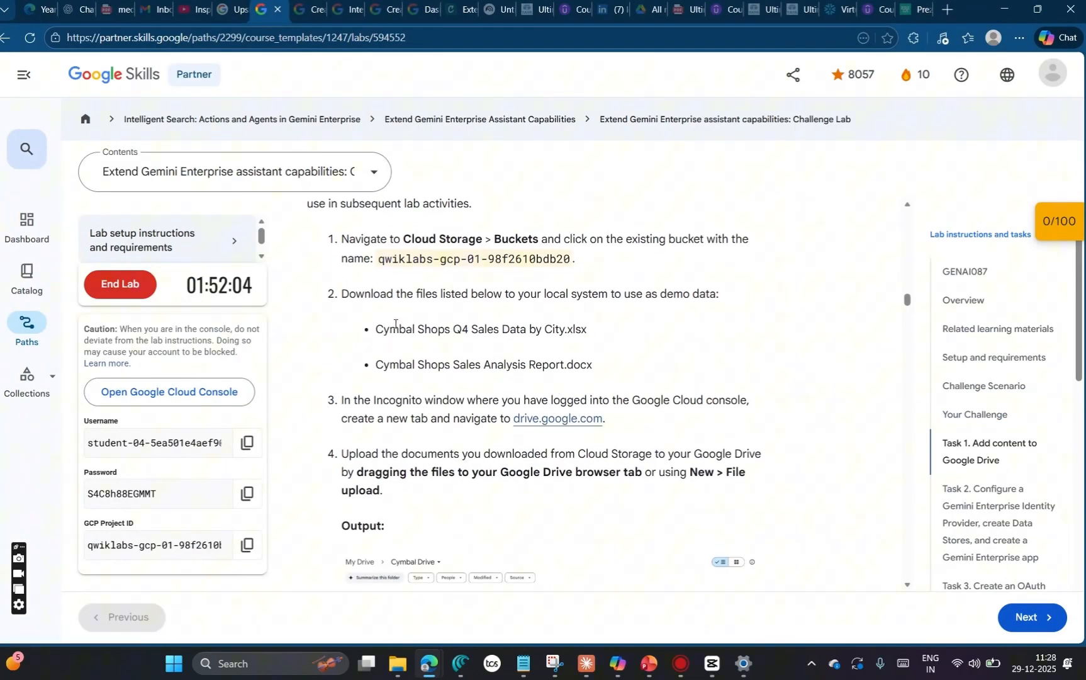
double_click(379, 328)
left_click_drag(452, 324, 587, 329)
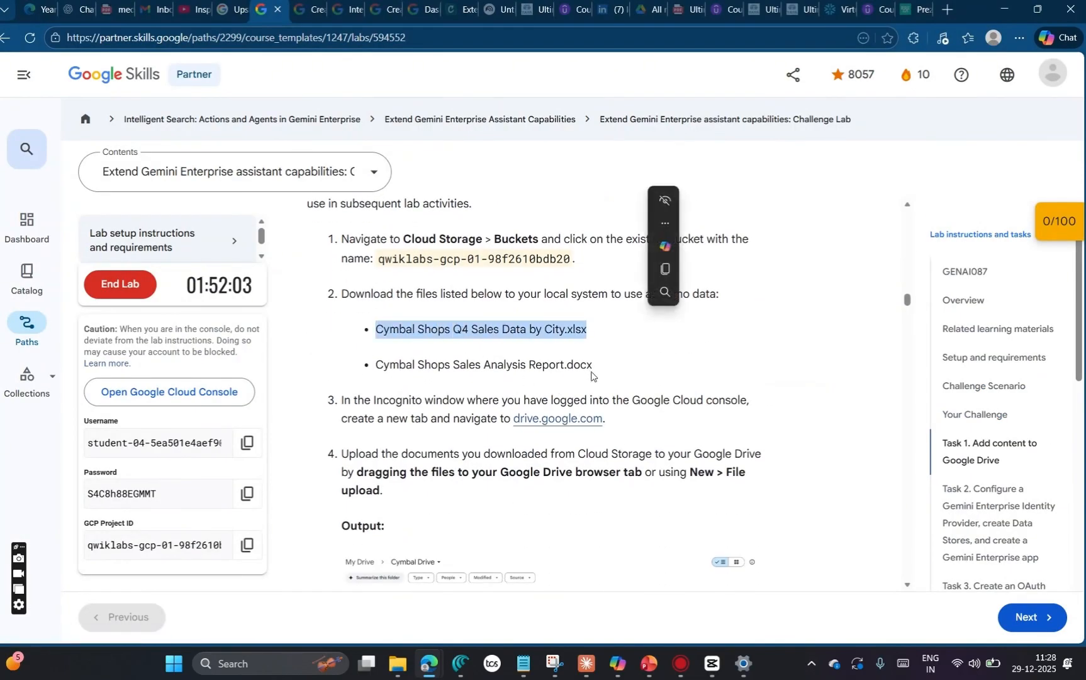
right_click(569, 419)
left_click(656, 252)
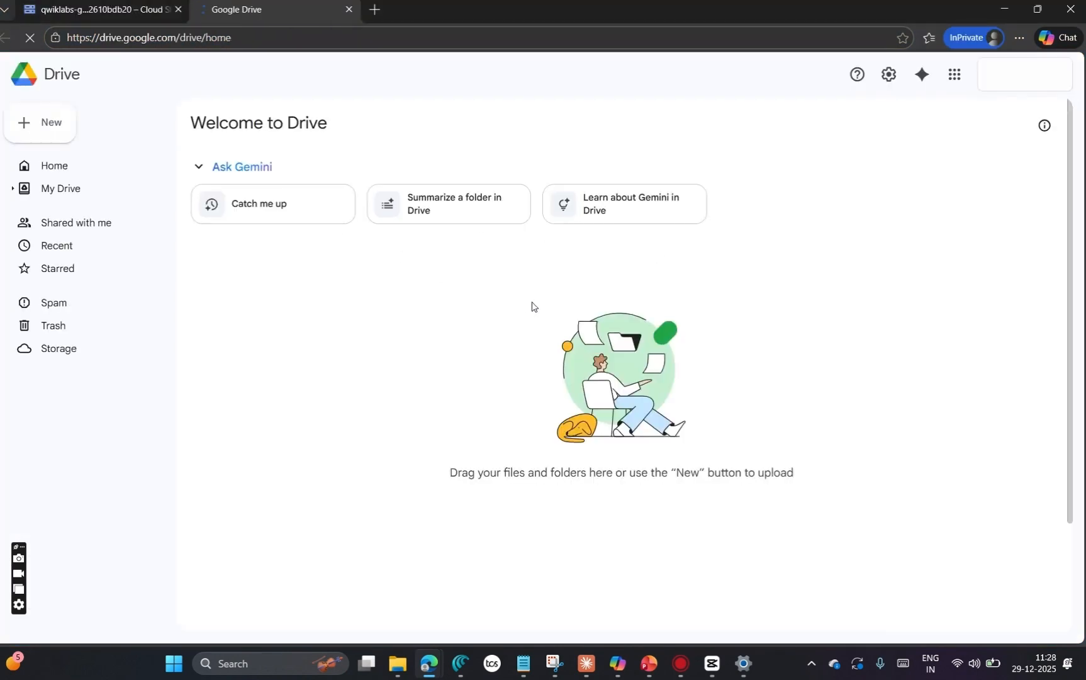
Step: Upload Cymbal Shops Q4 Sales Data by City and Cymbal Shops Sales Analysis Report from the google cloud bucket files folder, and show My Drive
left_click(53, 126)
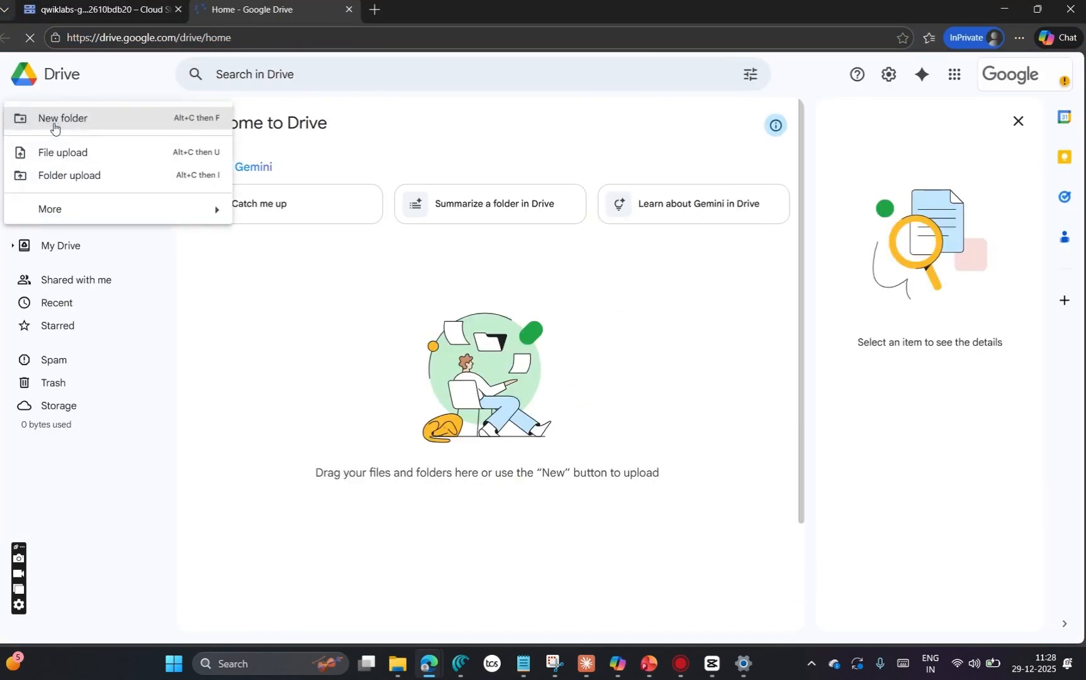
left_click(20, 153)
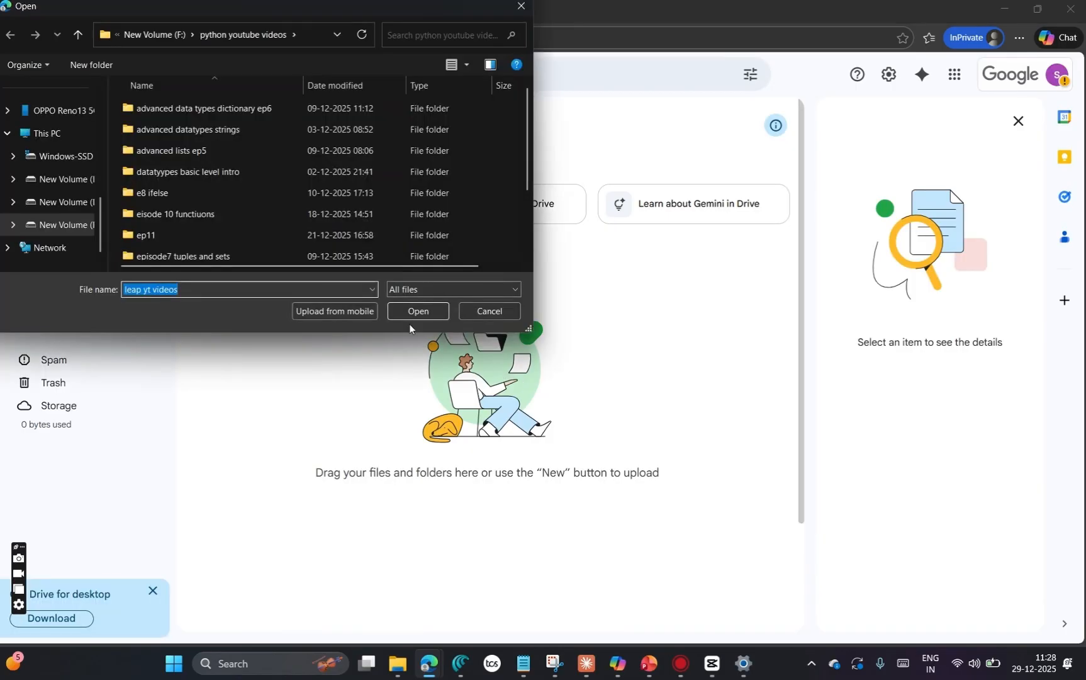
scroll(258, 135, "down", 2)
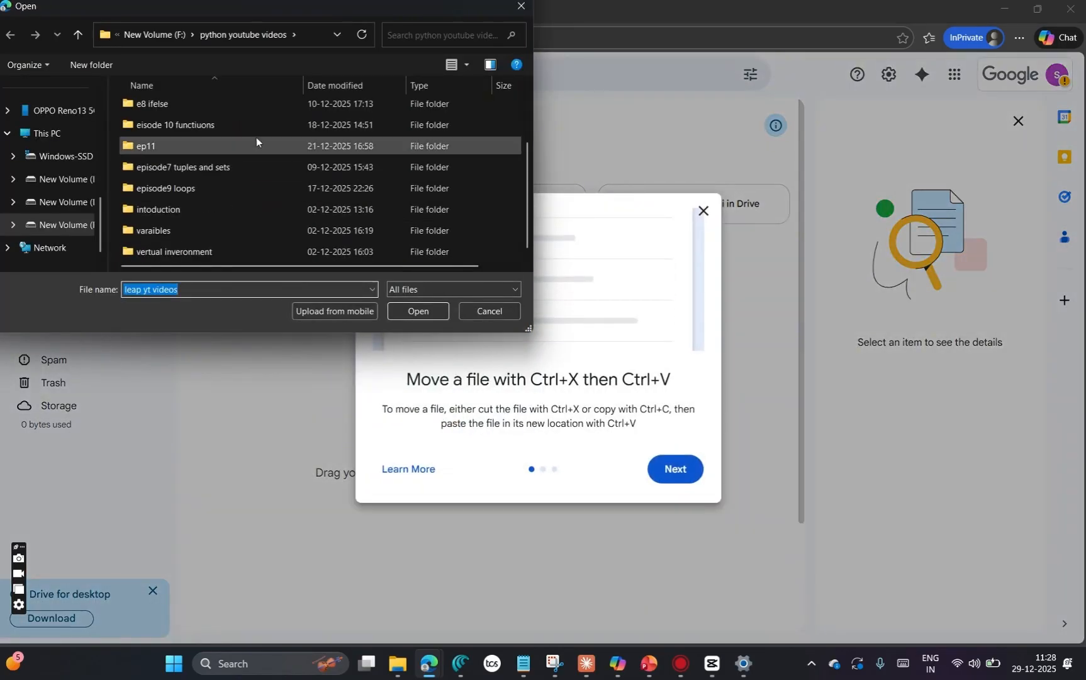
left_click(156, 34)
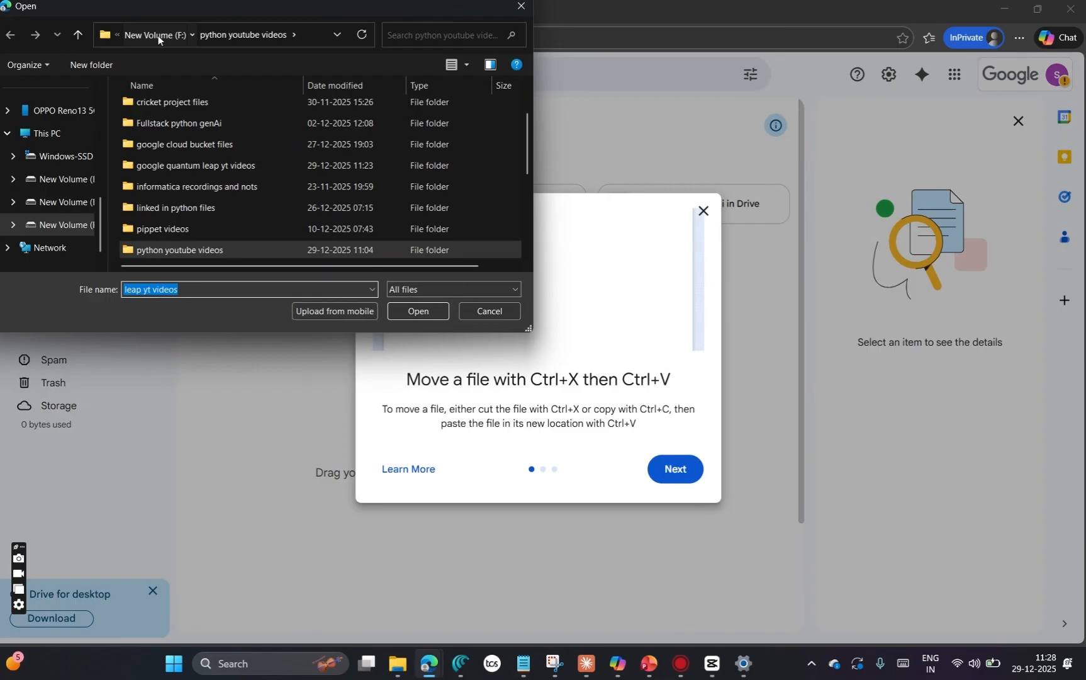
double_click(214, 144)
left_click(214, 157)
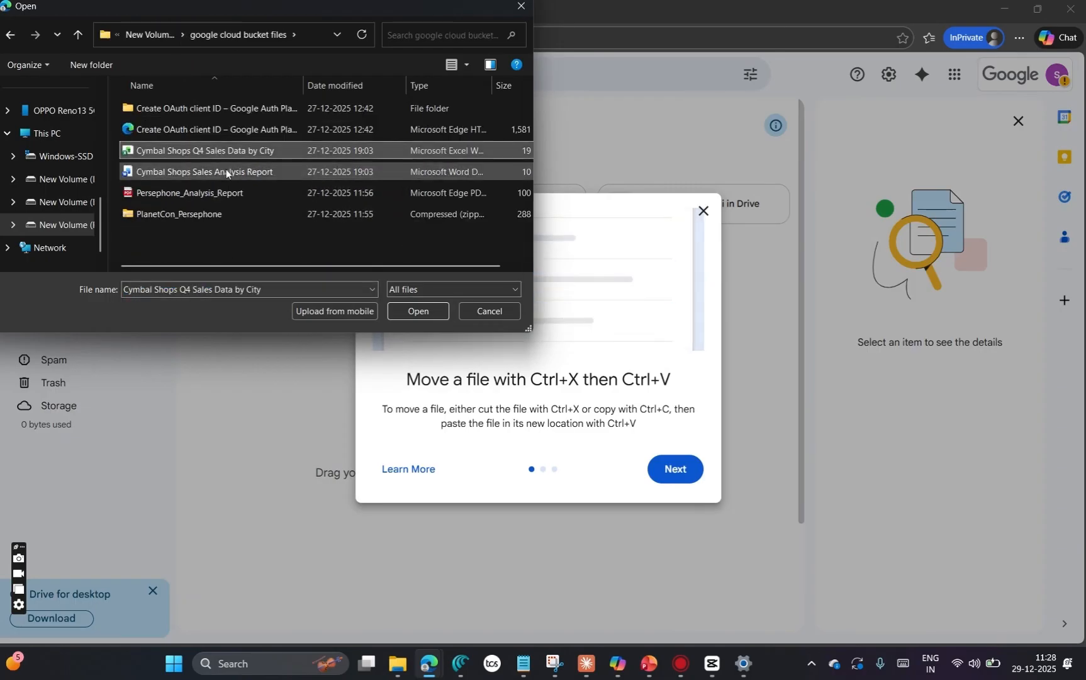
left_click(225, 171, "ctrl")
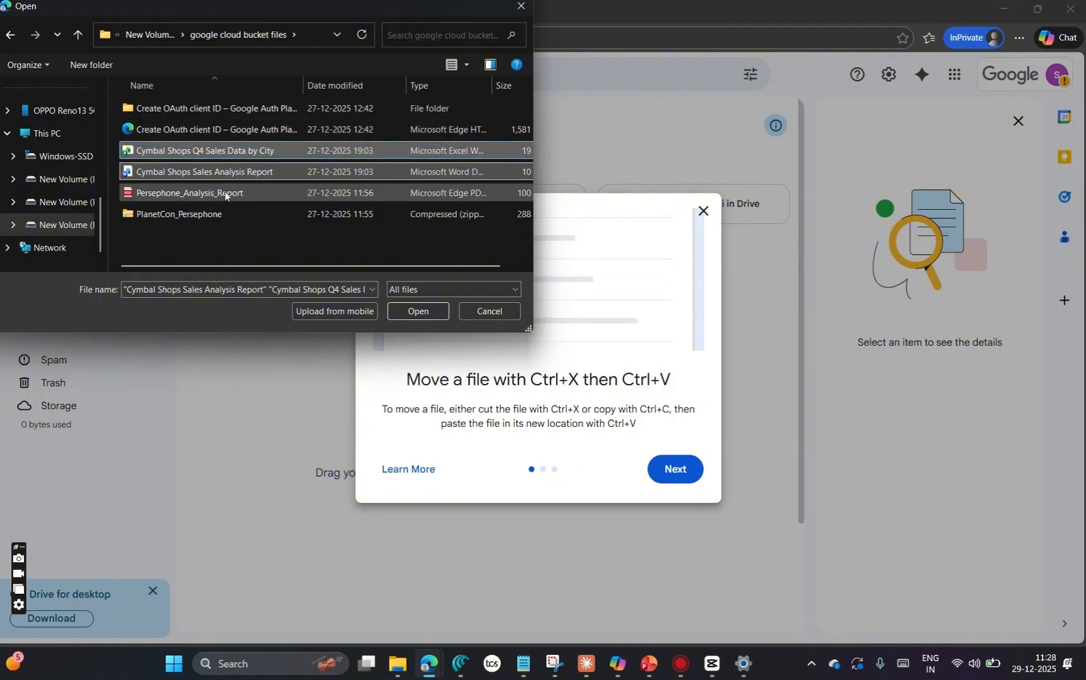
left_click(414, 311)
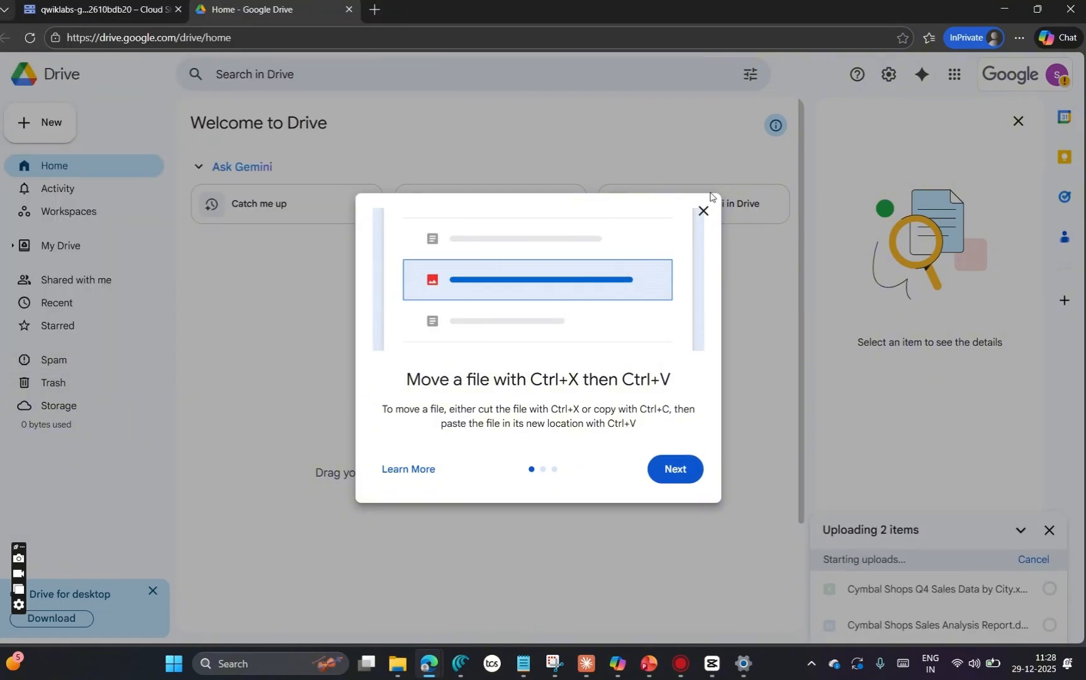
left_click(703, 210)
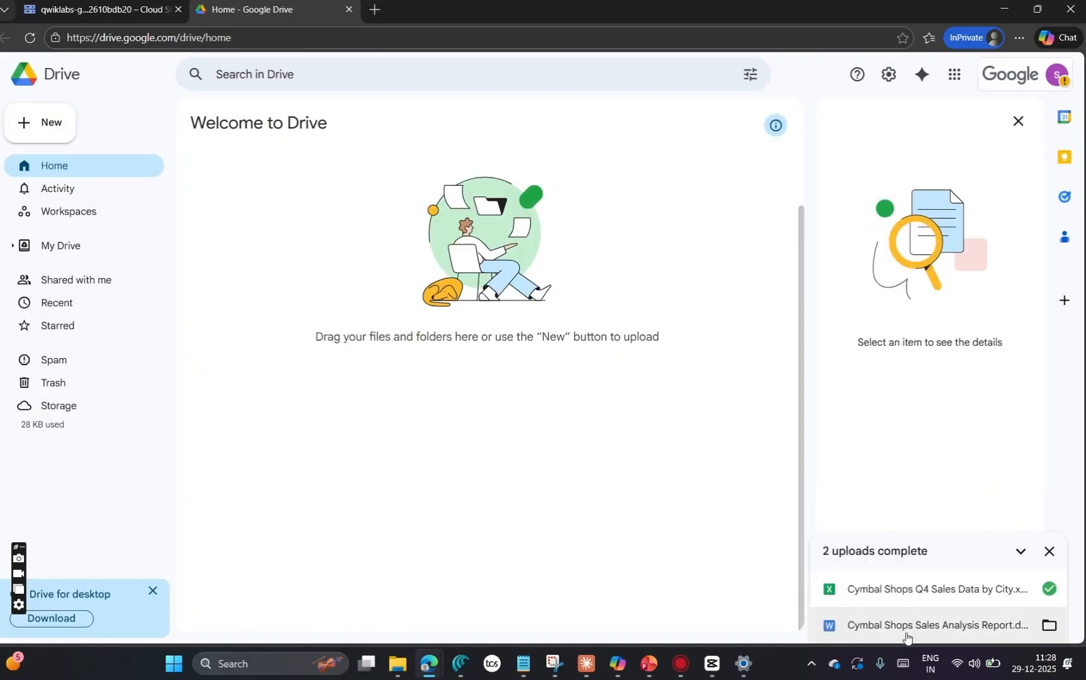
left_click(75, 250)
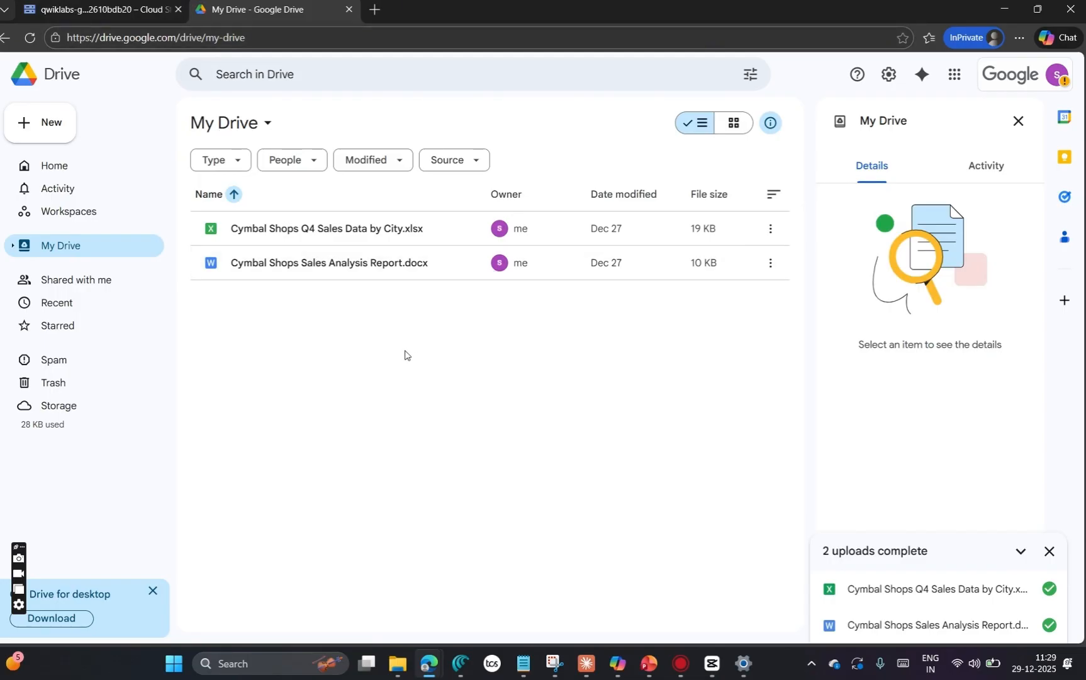
Step: Return to the lab page and run the progress check for Add content to Google Drive
left_click(95, 9)
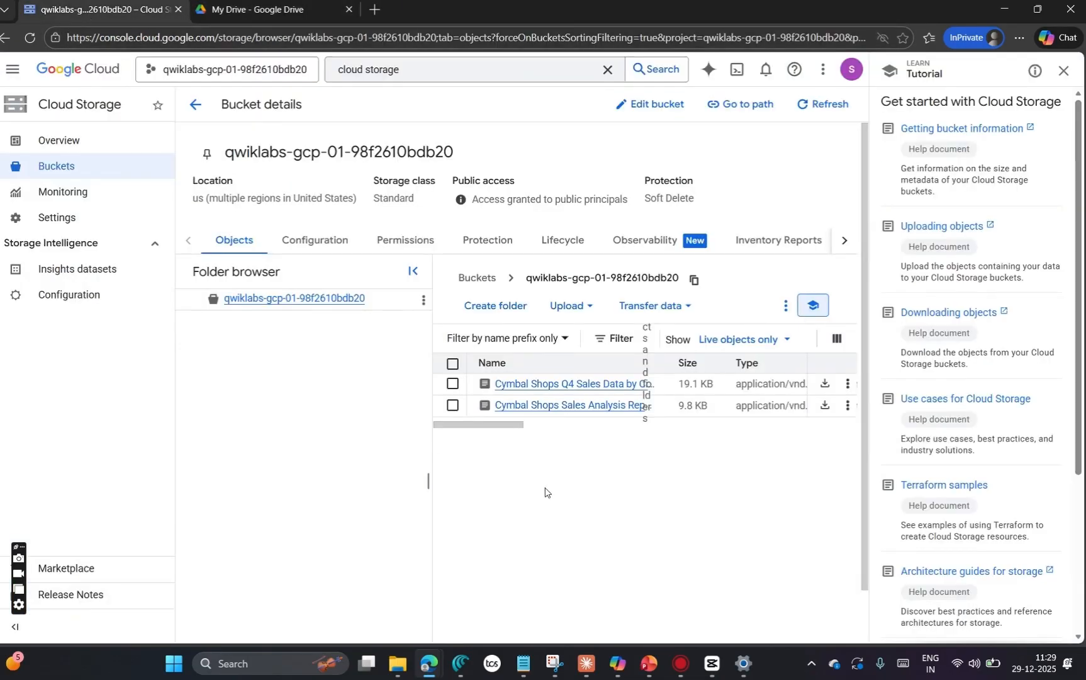
key("alt+Tab")
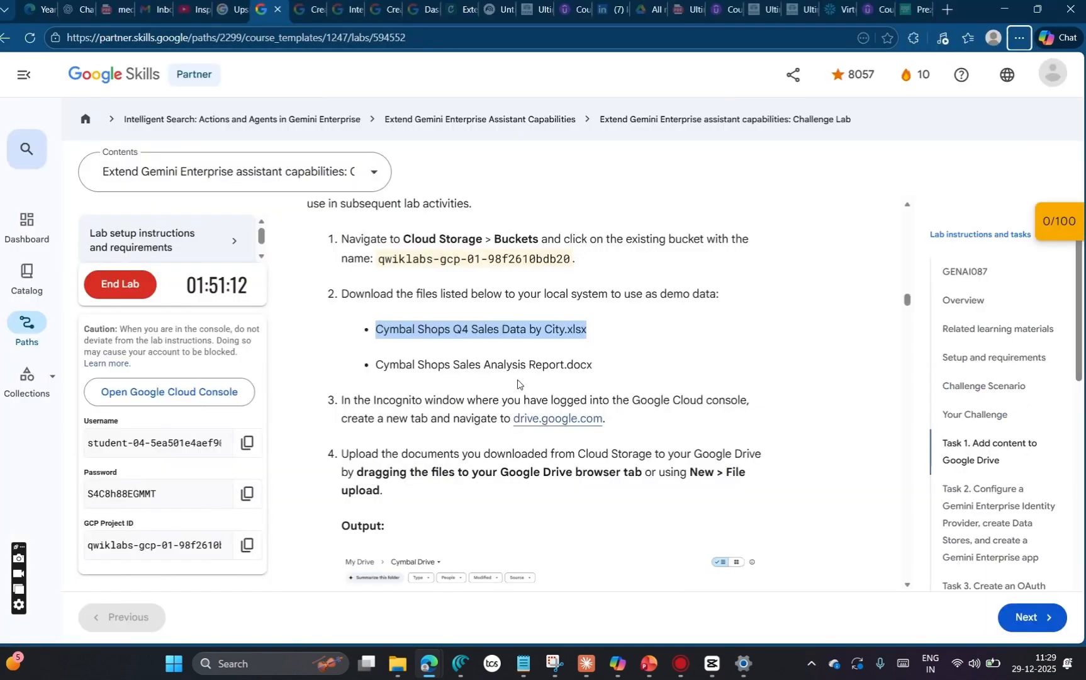
scroll(562, 500, "down", 5)
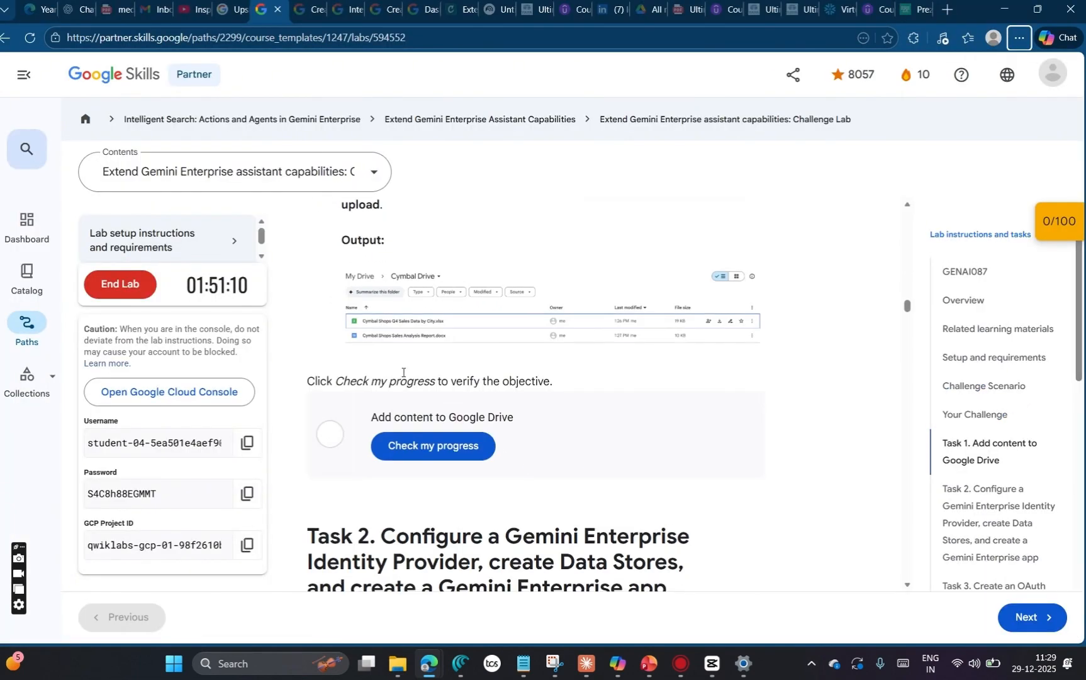
left_click(434, 459)
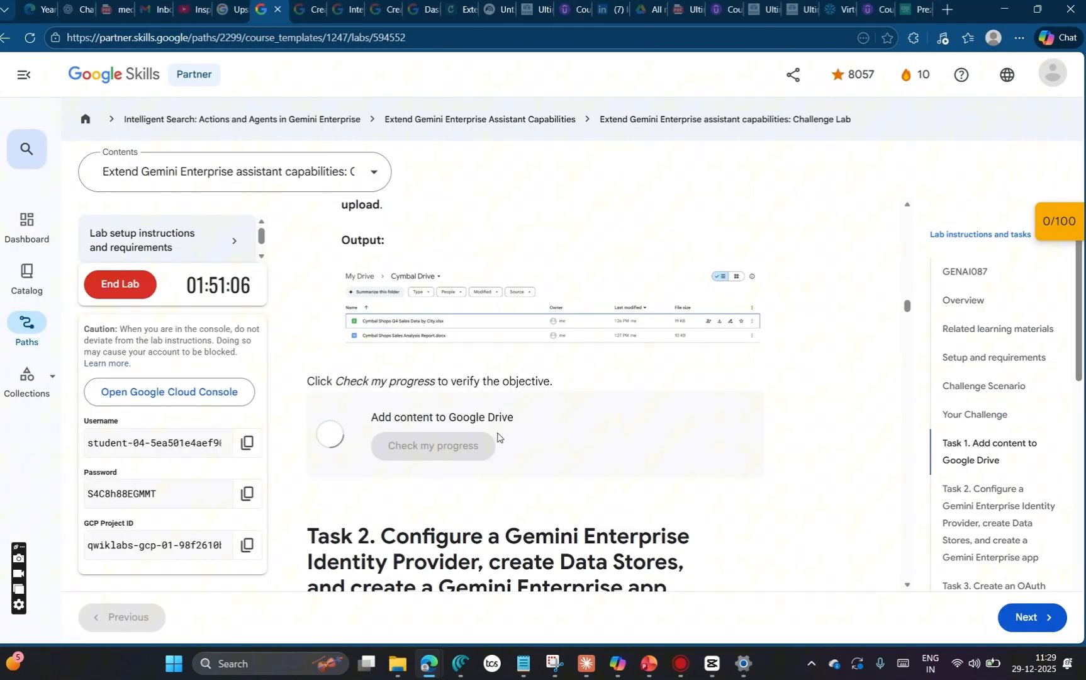
Step: Check the Add content to Google Drive checkpoint in the score overview and review the remaining lab checkpoints
left_click(1047, 228)
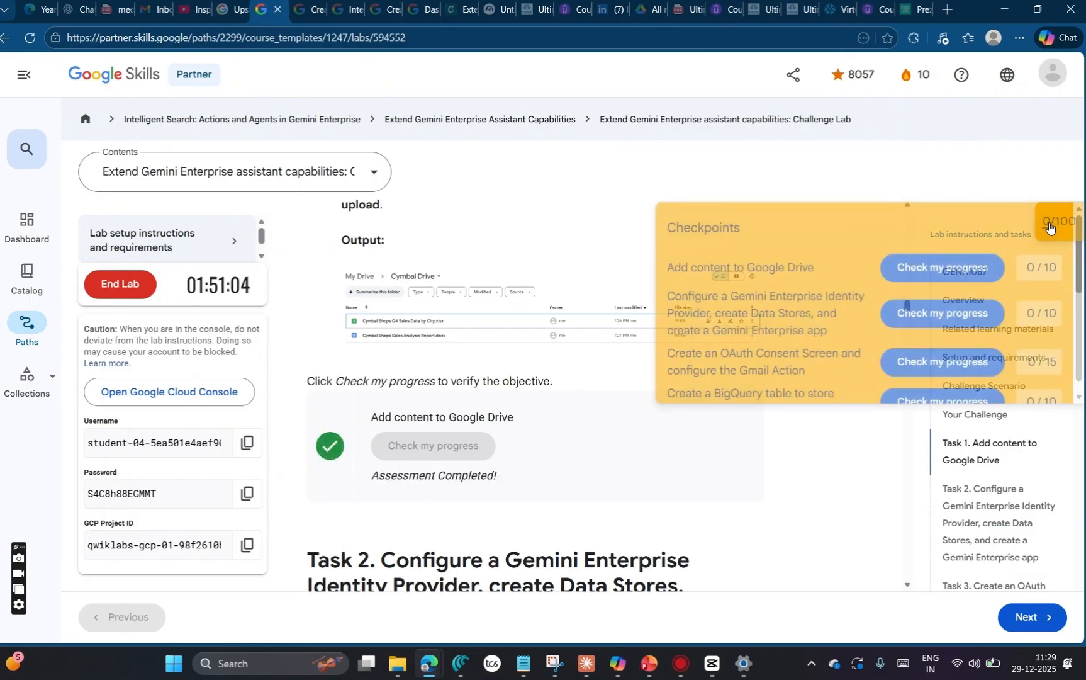
left_click(972, 271)
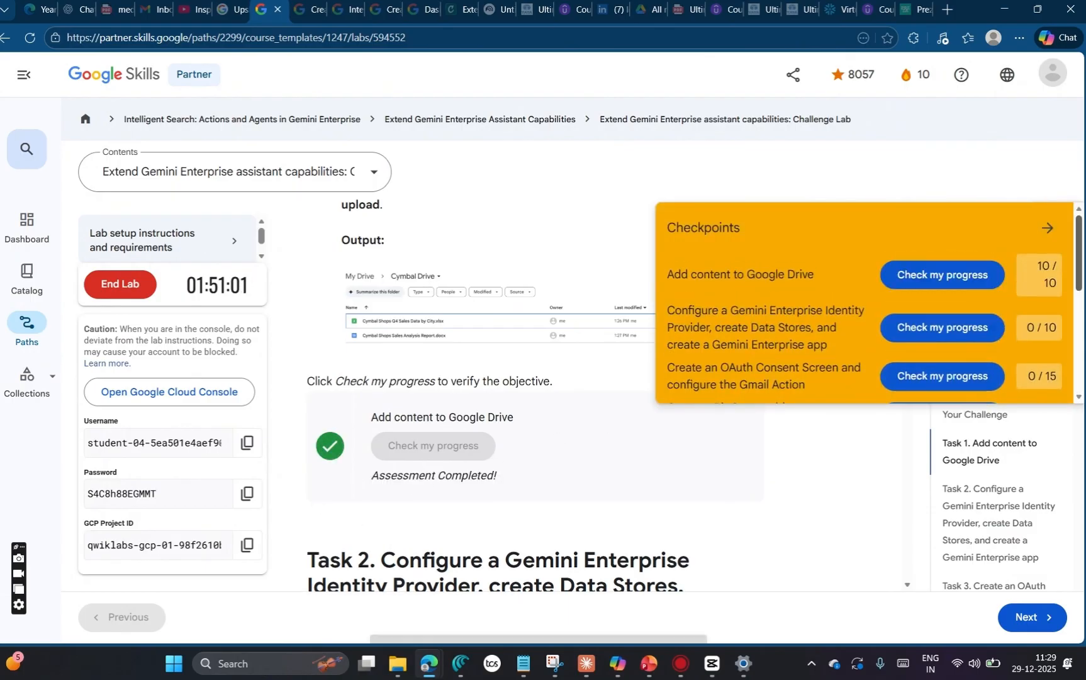
scroll(771, 327, "down", 3)
scroll(696, 490, "down", 2)
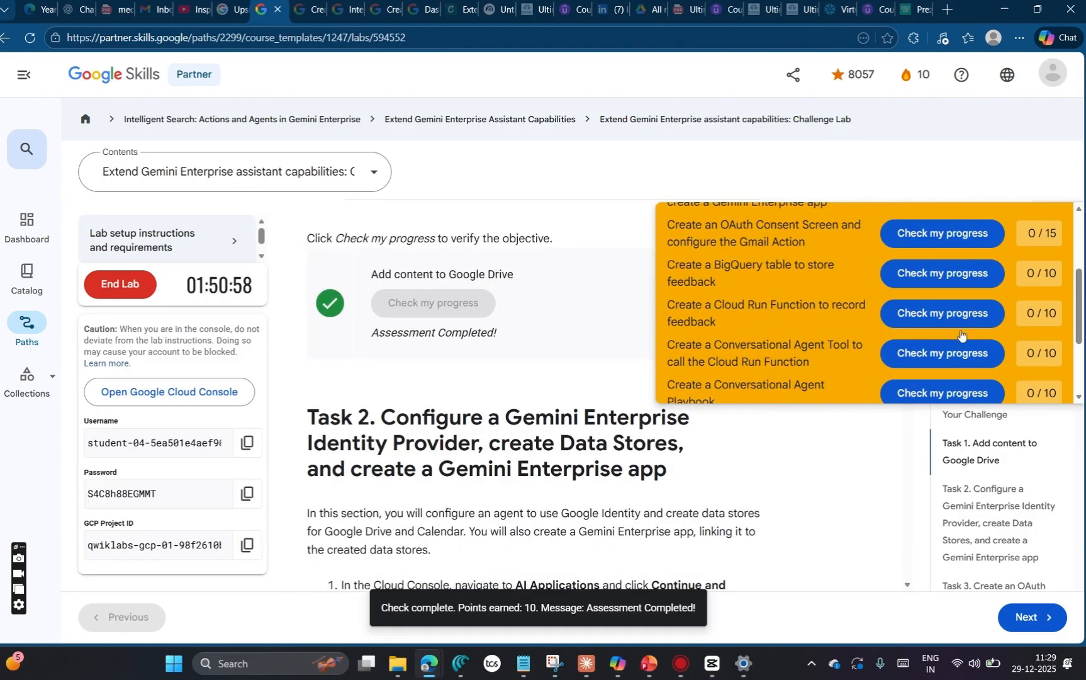
scroll(1063, 206, "up", 5)
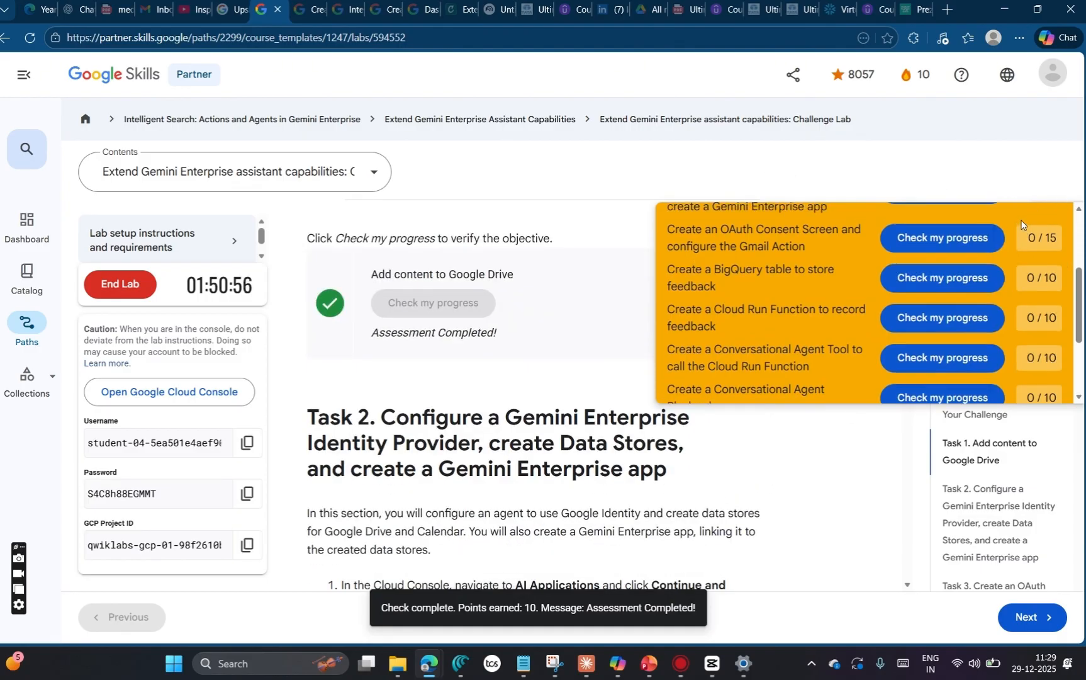
left_click(1058, 227)
Step: Read the start of Task 2, switch to the Cloud Console, open AI Applications and activate its API
scroll(775, 380, "down", 2)
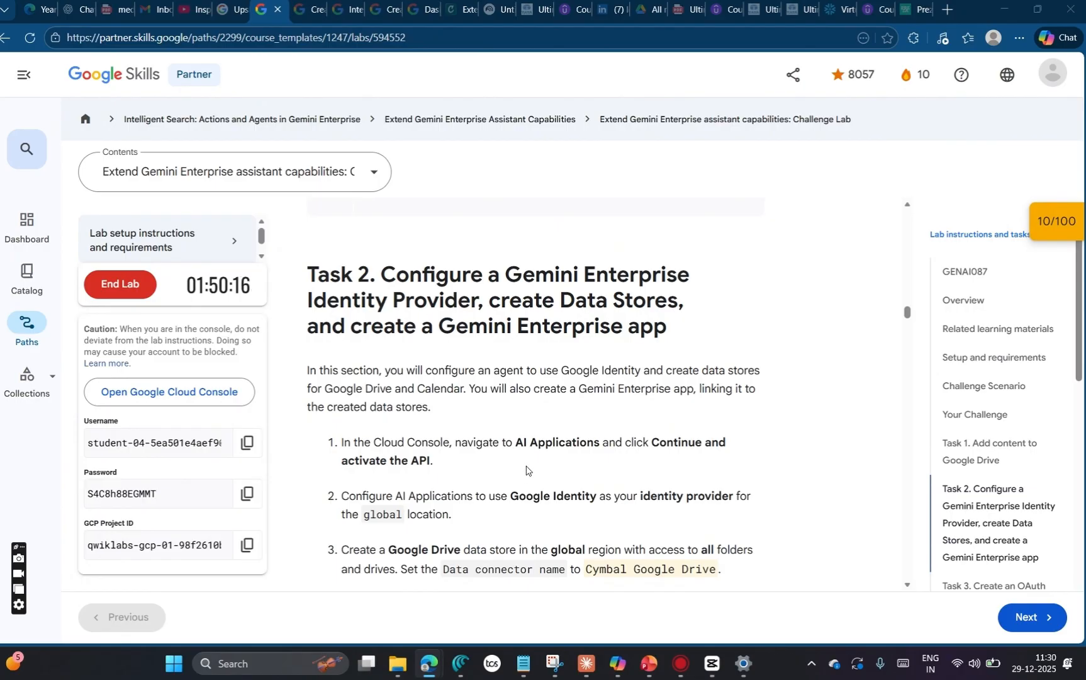
key("alt+Tab")
left_click_drag(440, 69, 316, 72)
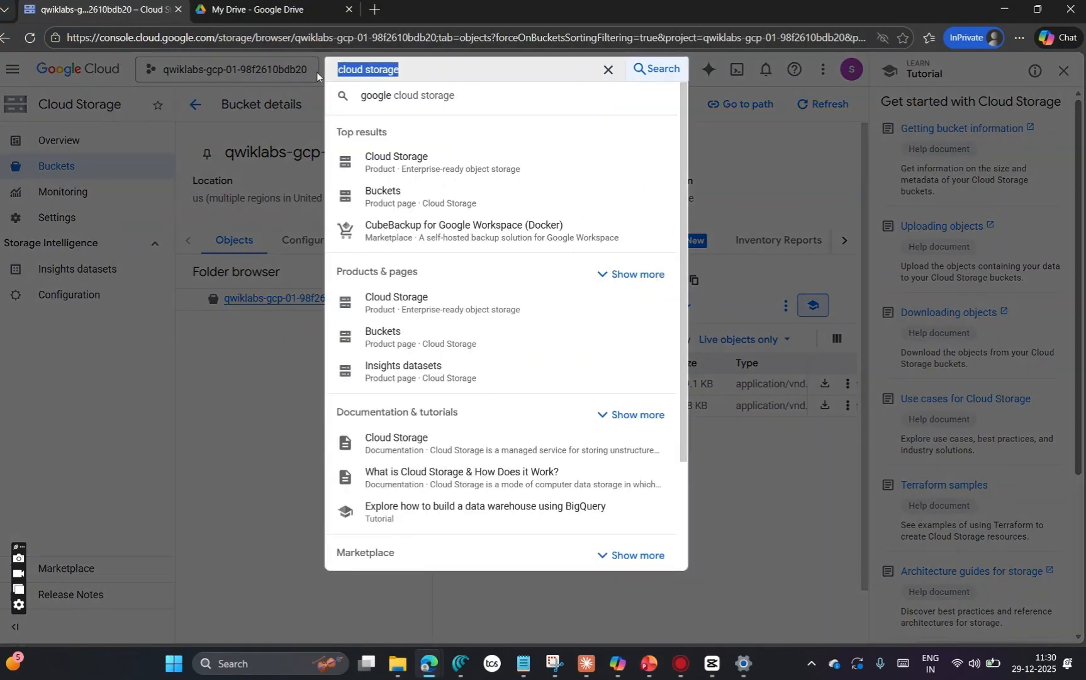
type("ai")
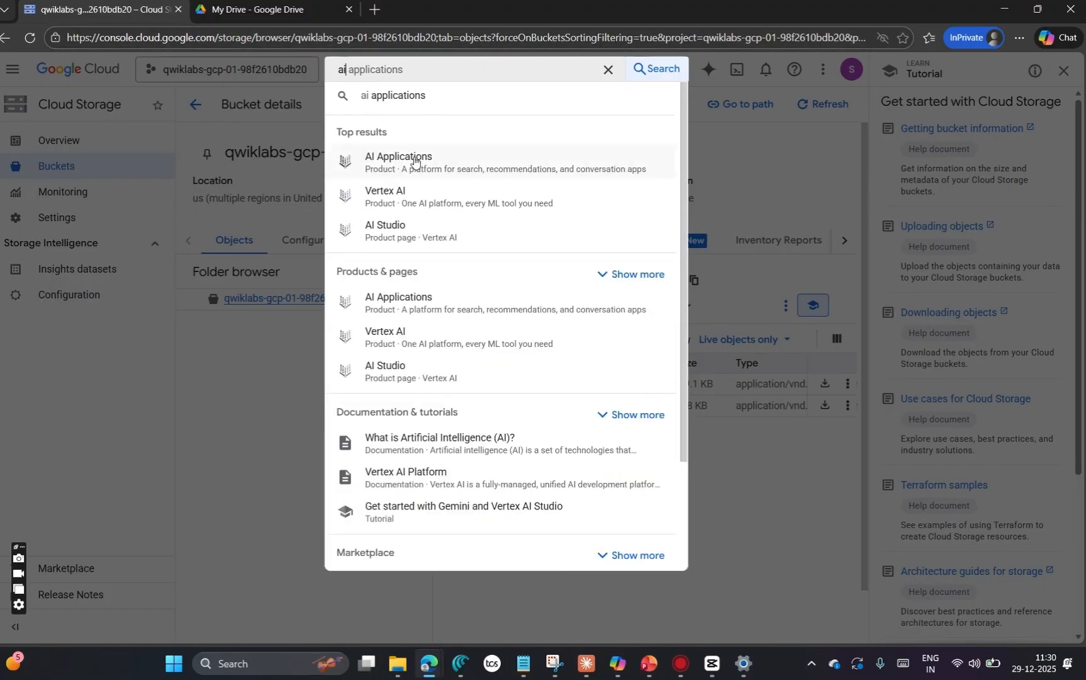
left_click(413, 170)
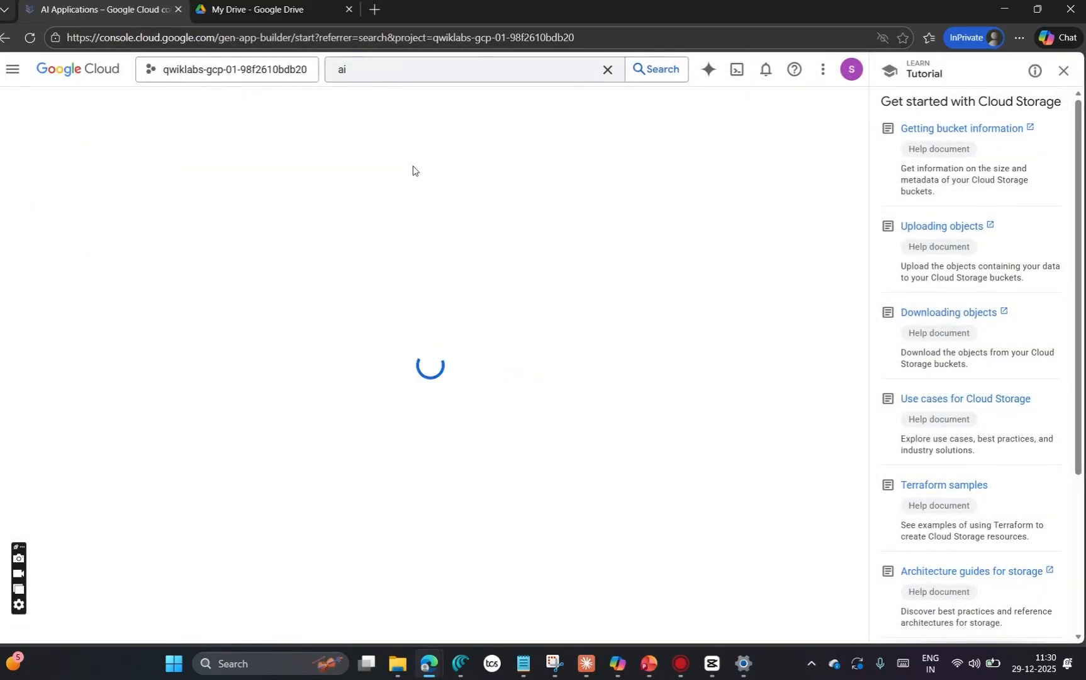
left_click(169, 367)
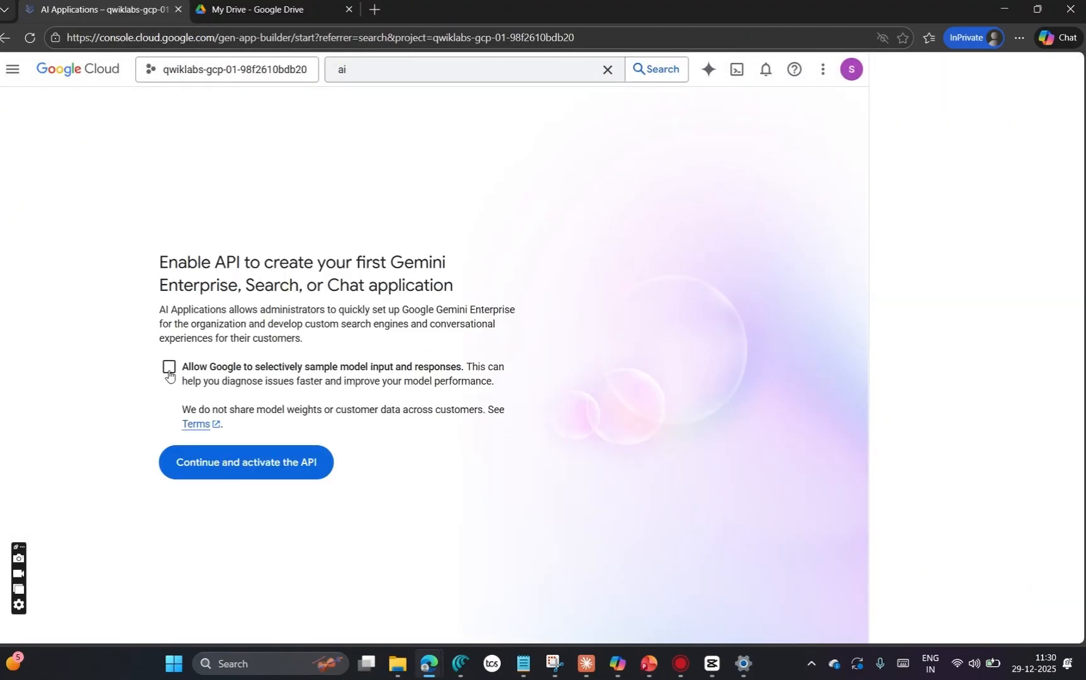
left_click(253, 473)
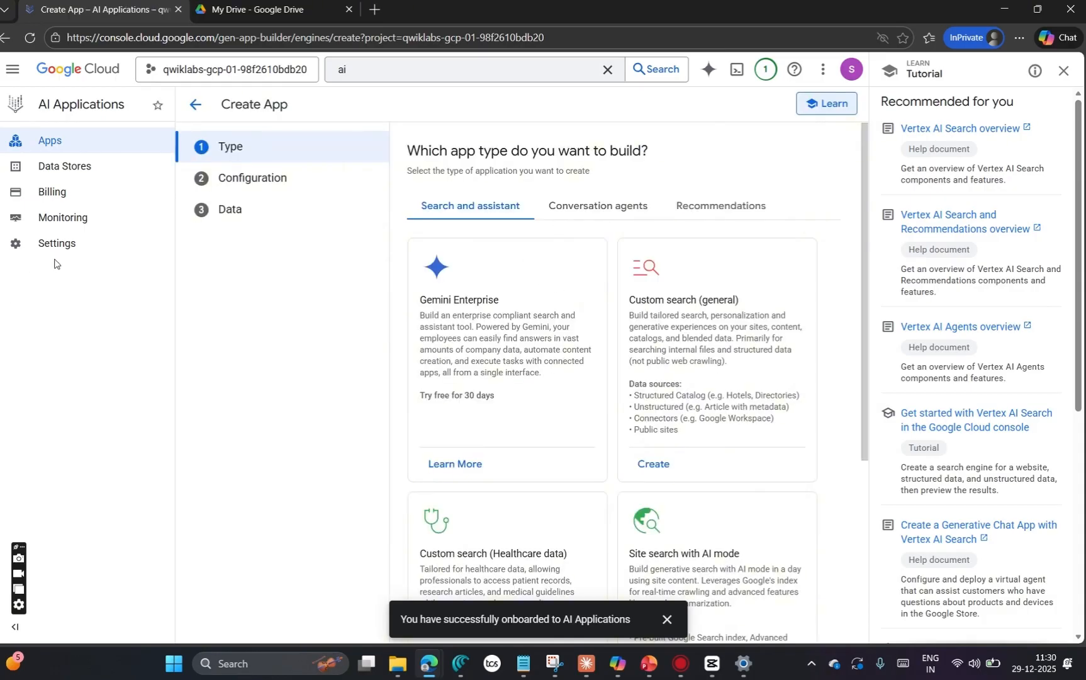
Step: Set Google Identity as the identity provider for the global location in the AI Applications authentication settings
left_click(70, 243)
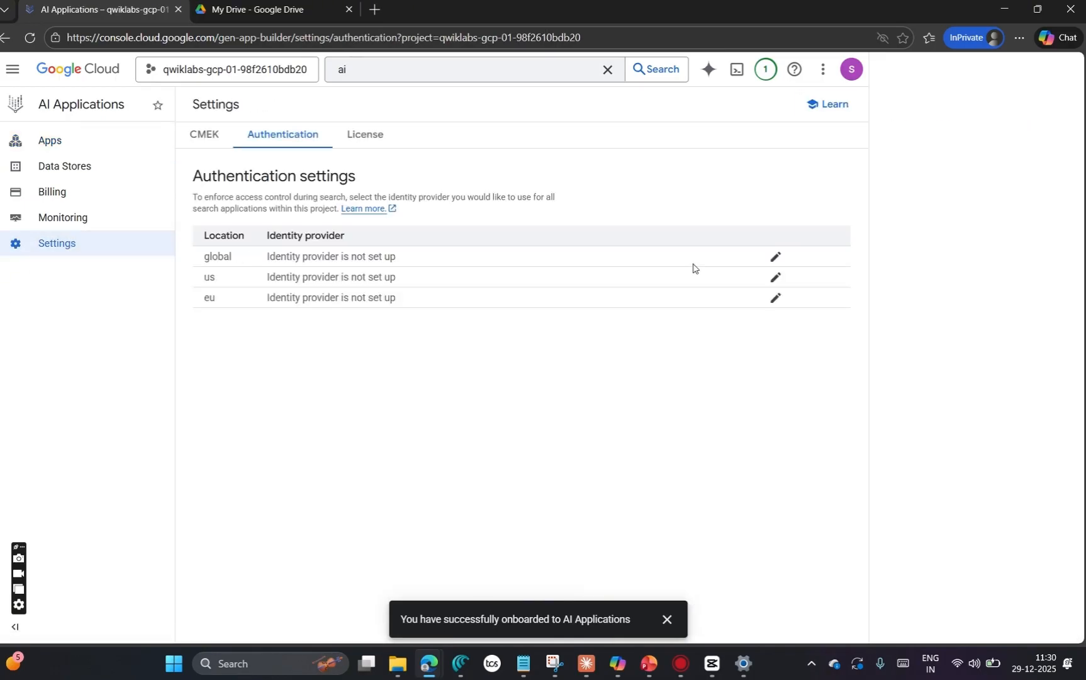
left_click(776, 257)
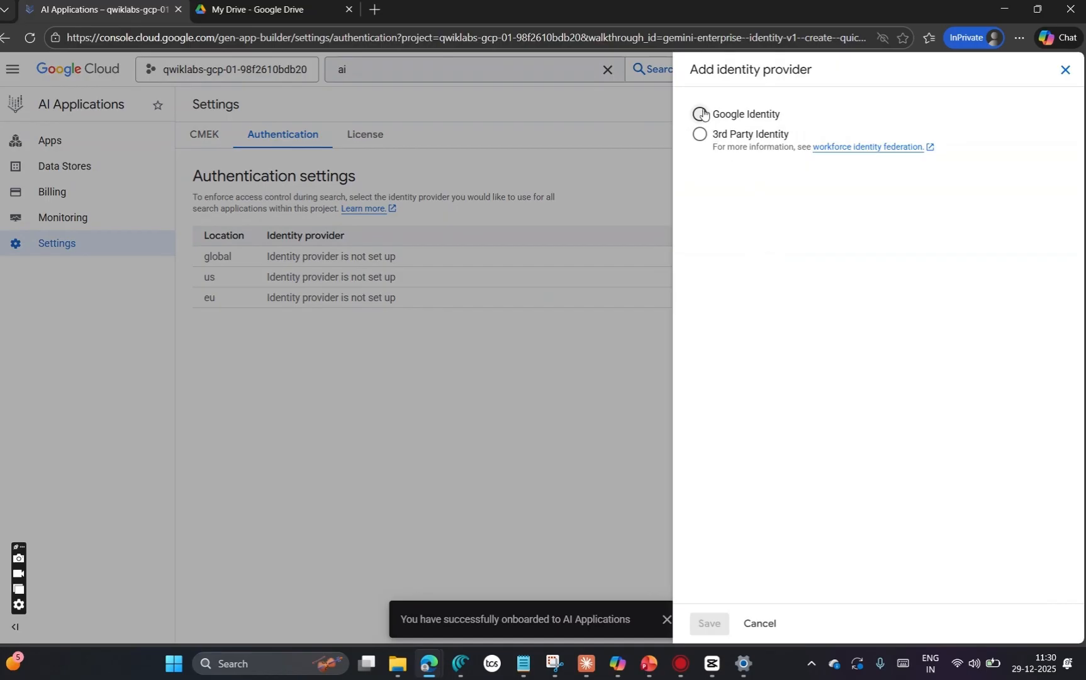
left_click(700, 114)
left_click(707, 622)
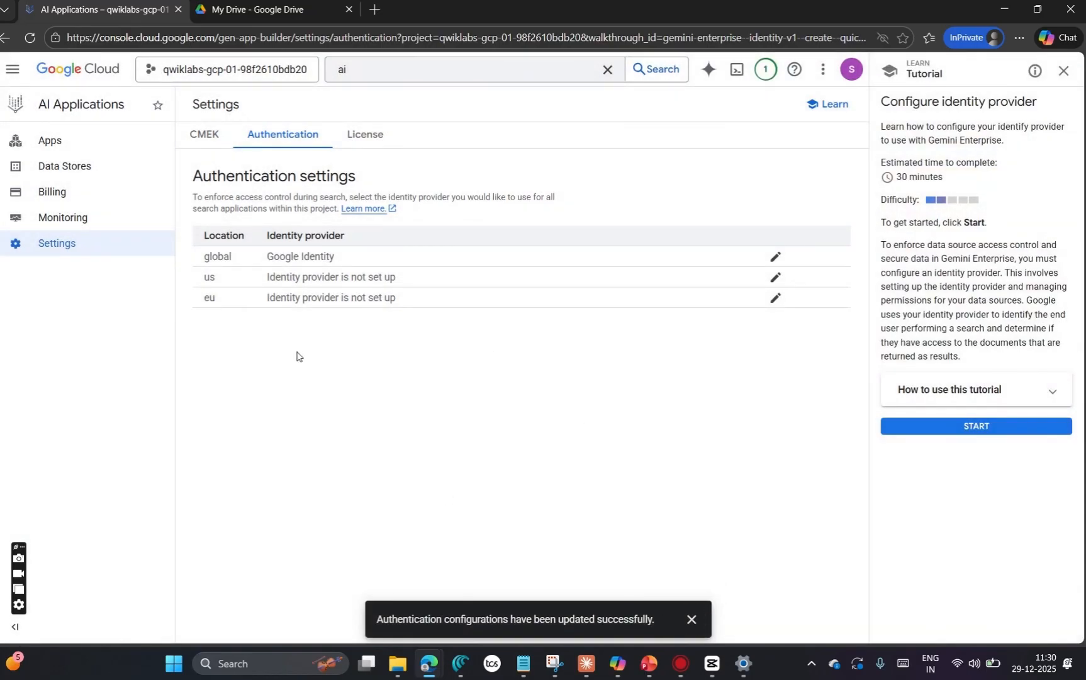
Step: Start a new data store in AI Applications with Google Drive as its source and proceed to the connector configuration
left_click(103, 145)
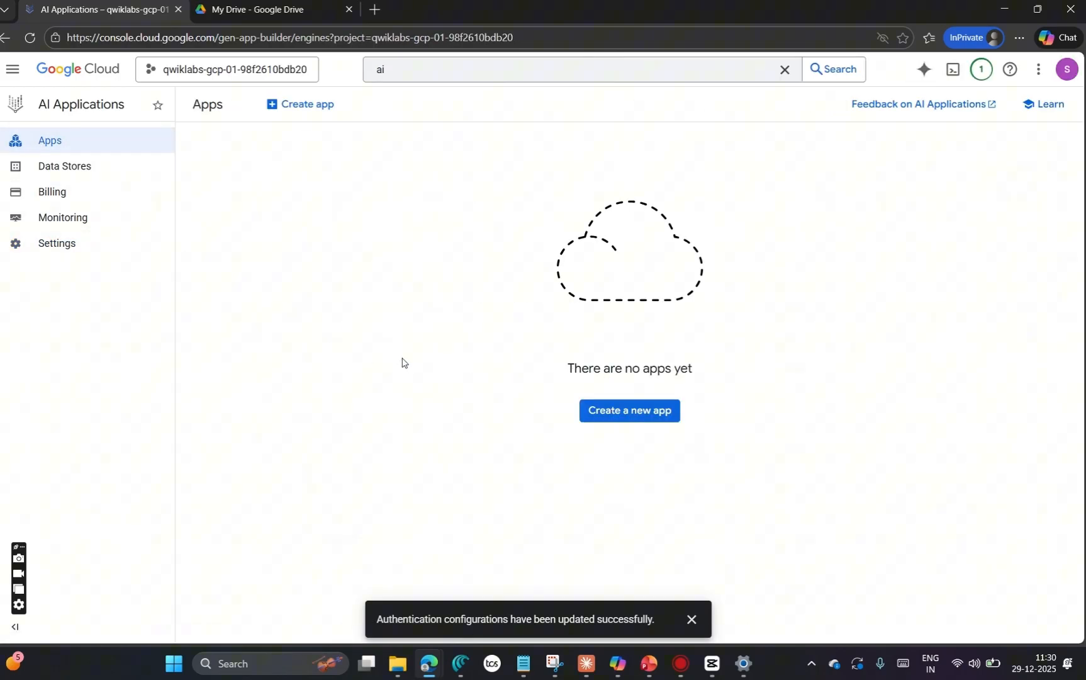
left_click(105, 168)
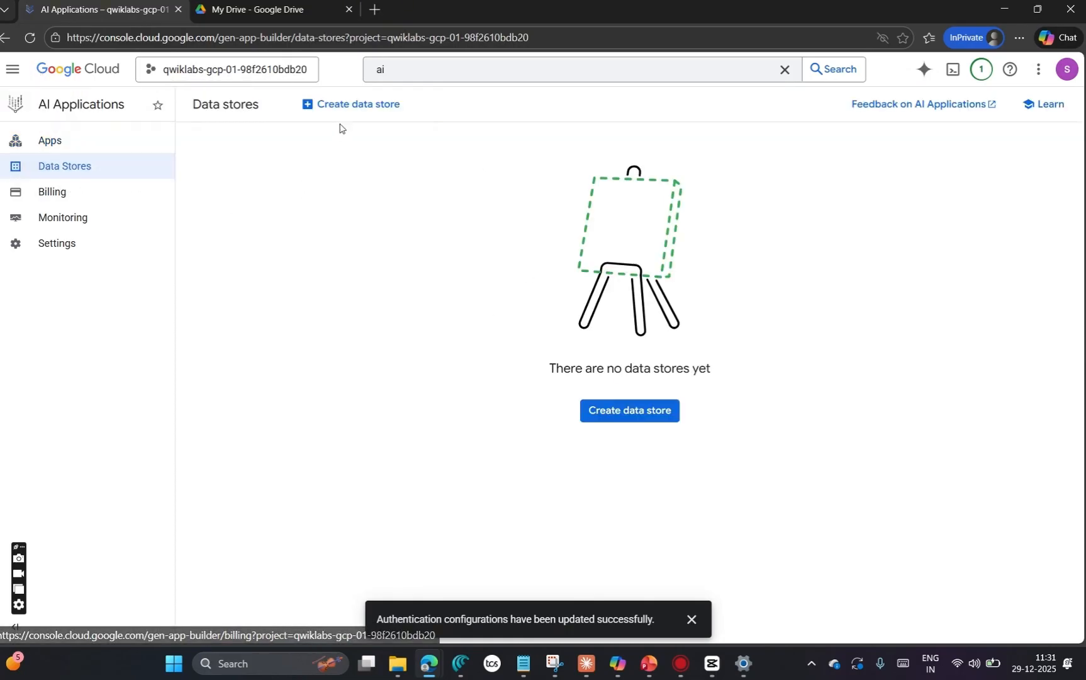
left_click(363, 109)
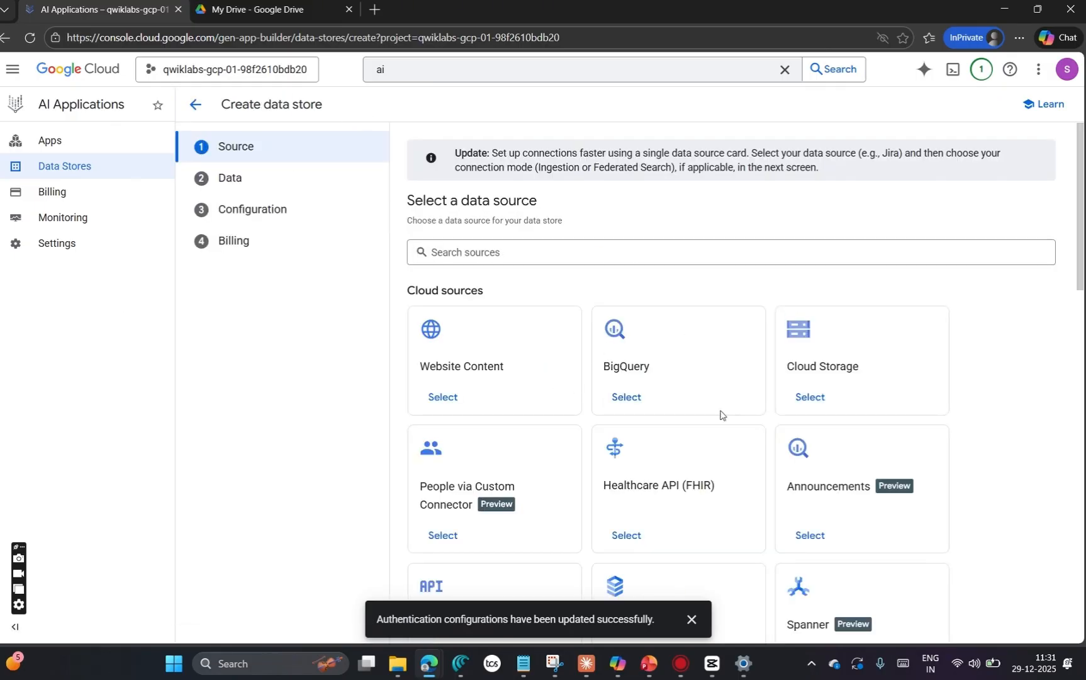
scroll(721, 414, "down", 9)
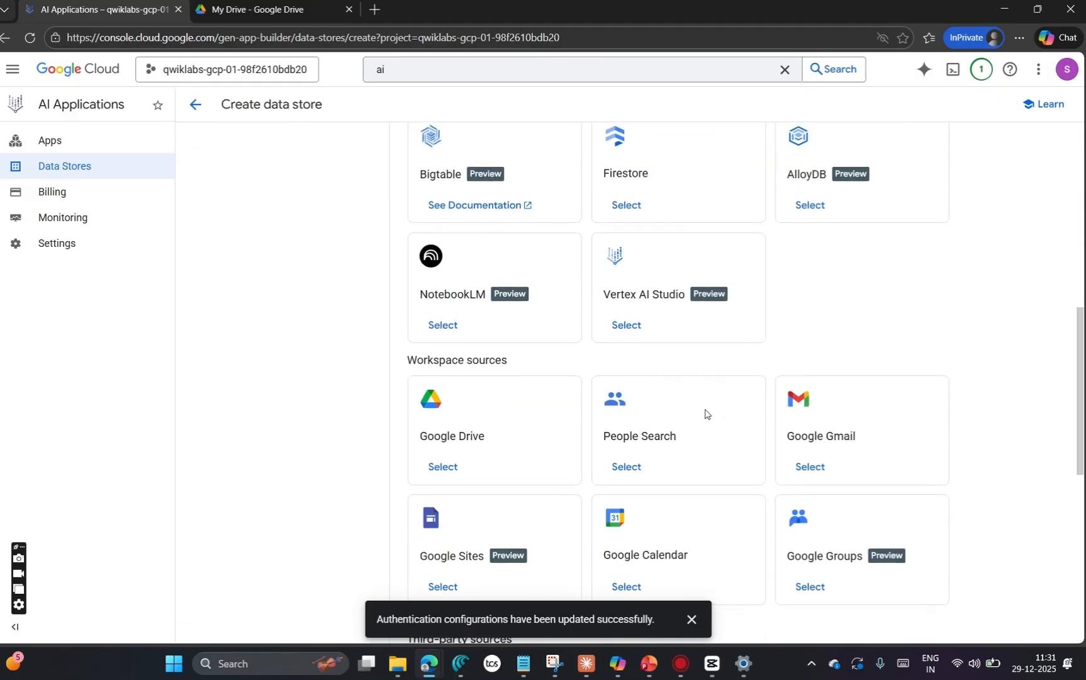
scroll(704, 414, "down", 1)
left_click(438, 394)
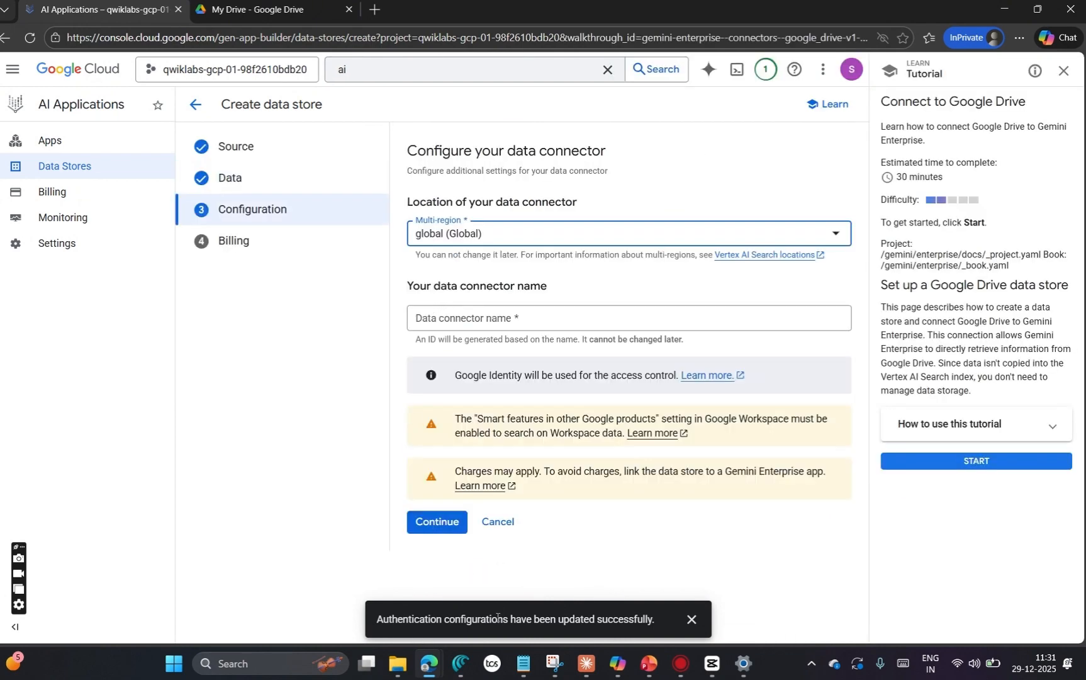
Step: Copy the connector name Cymbal Google Drive from the lab page, apply it to the global data connector and create the data store
mouse_move(431, 666)
left_click(129, 597)
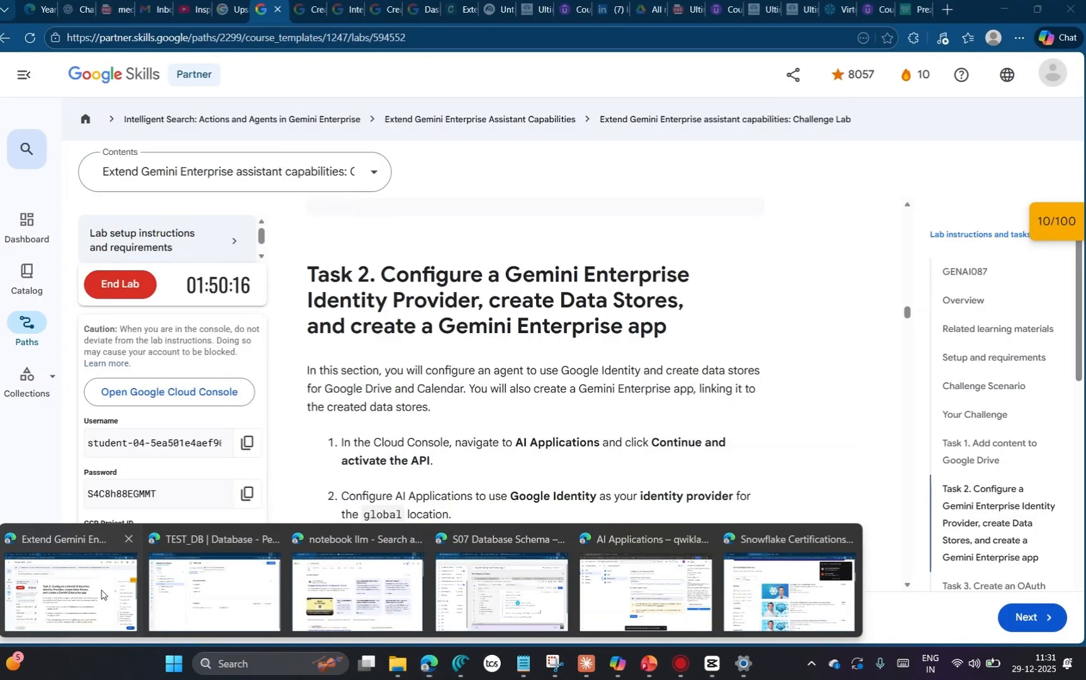
scroll(580, 439, "down", 2)
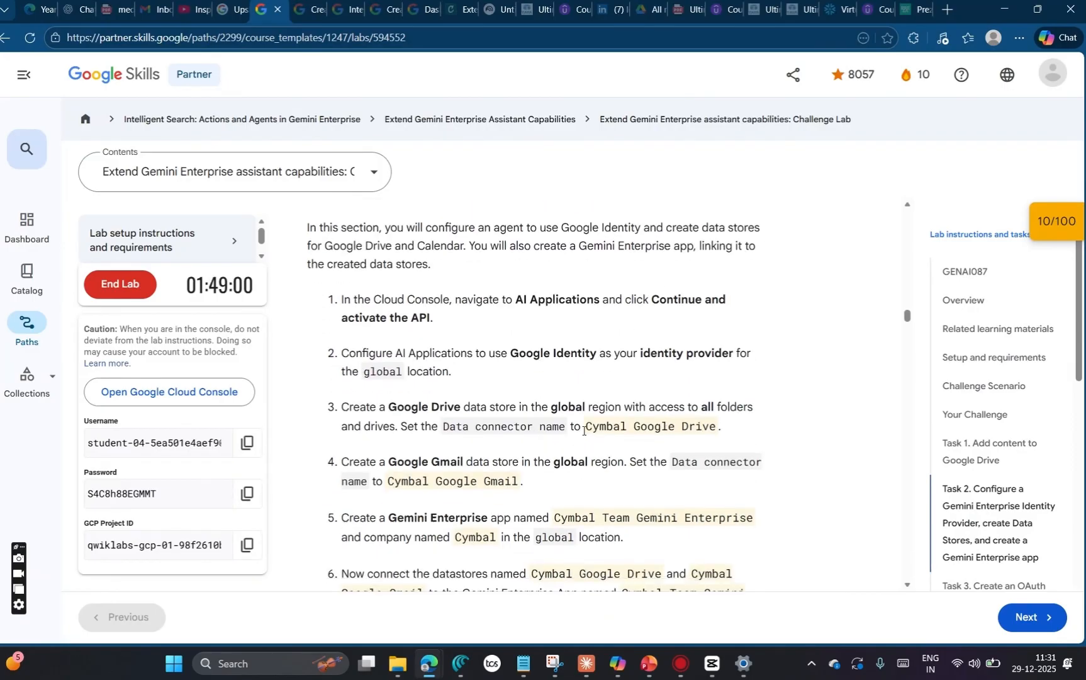
left_click_drag(585, 429, 717, 429)
key("ctrl+c")
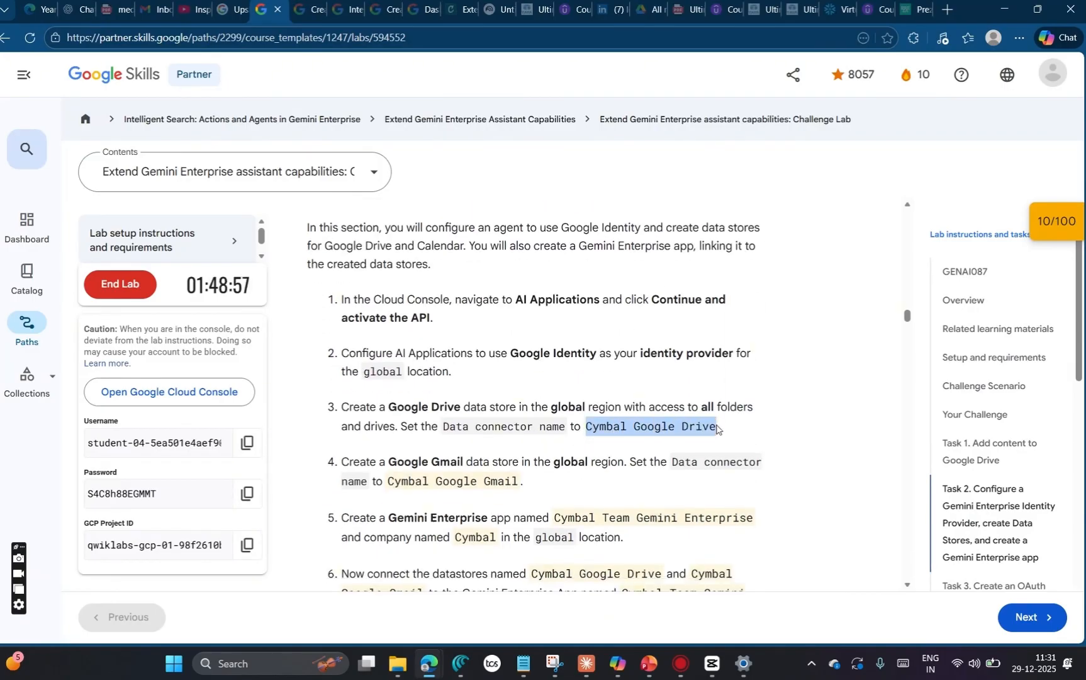
key("alt+Tab")
left_click(500, 320)
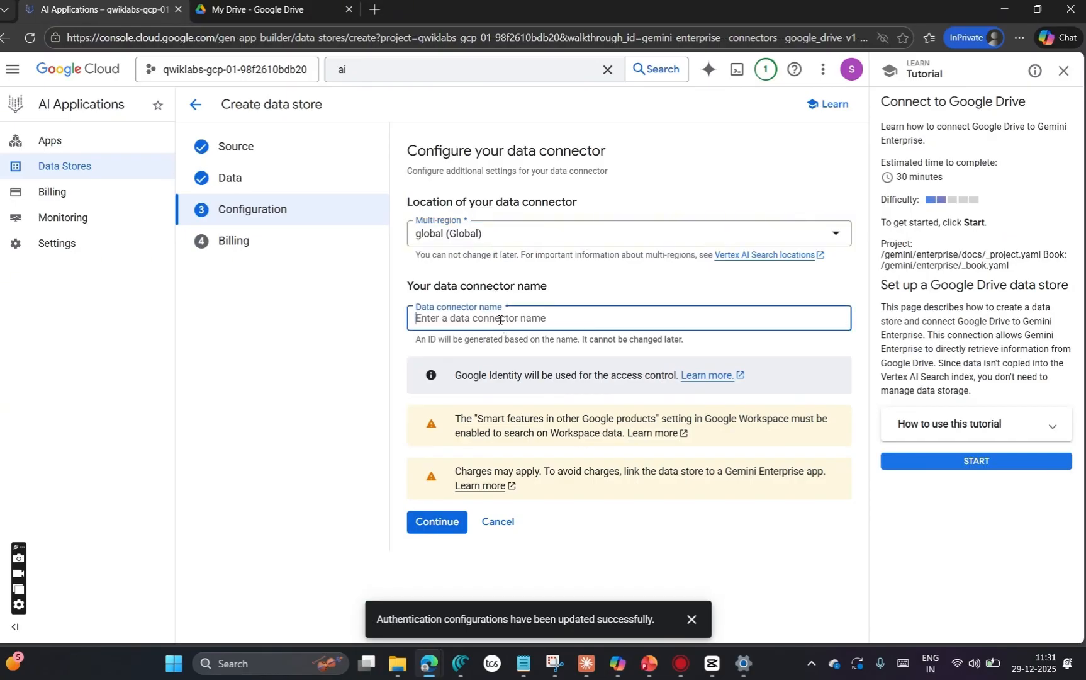
key("ctrl+v")
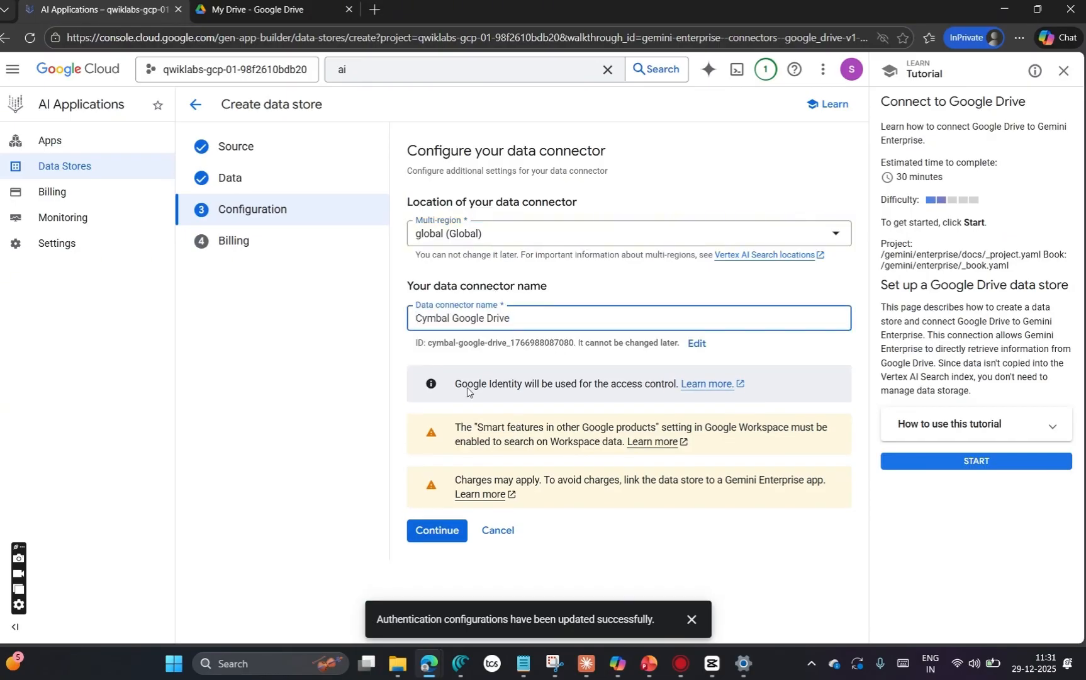
left_click(437, 524)
left_click_drag(610, 401, 411, 403)
left_click(433, 365)
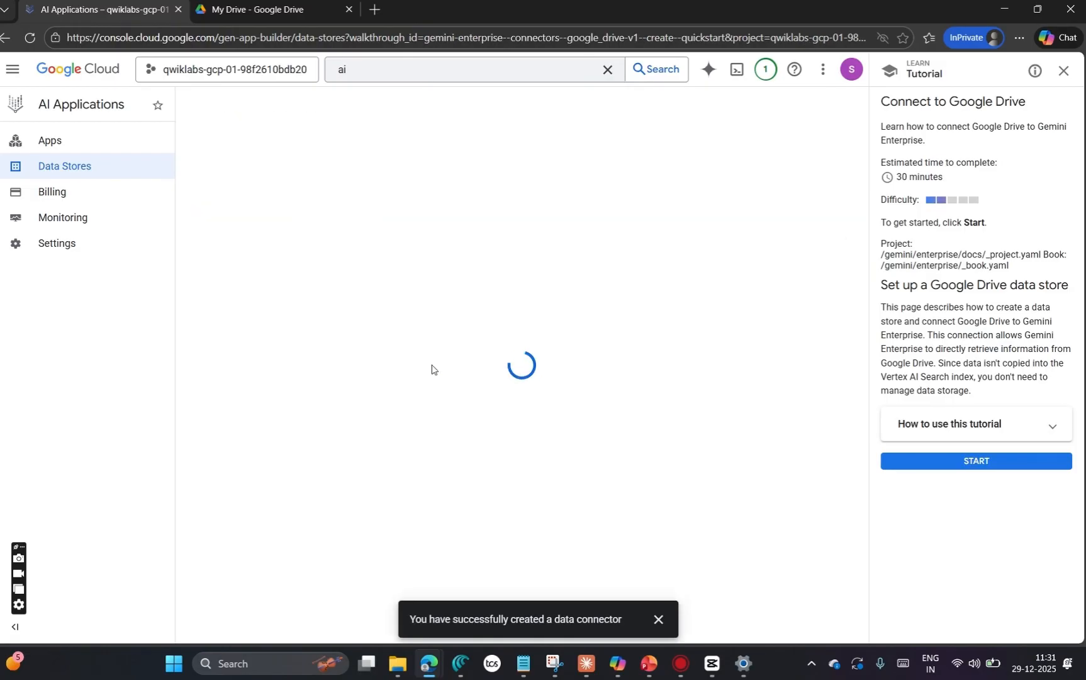
Step: Copy the connector name Cymbal Google Gmail from the lab page and start another data store with Google Gmail as its source
key("alt+Tab")
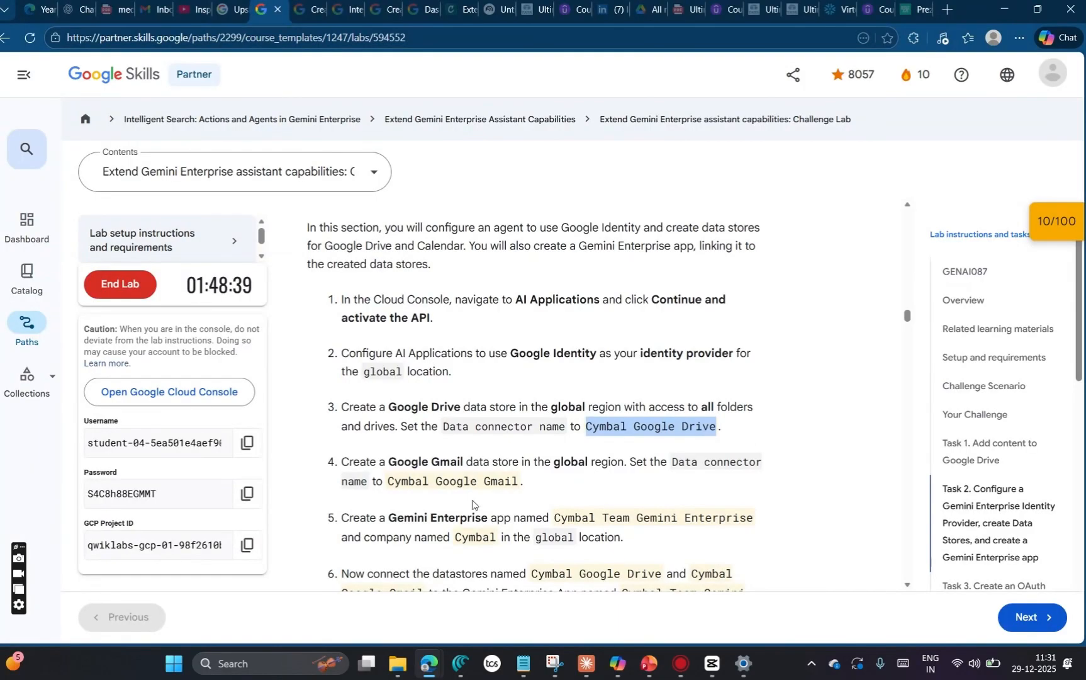
scroll(424, 436, "down", 1)
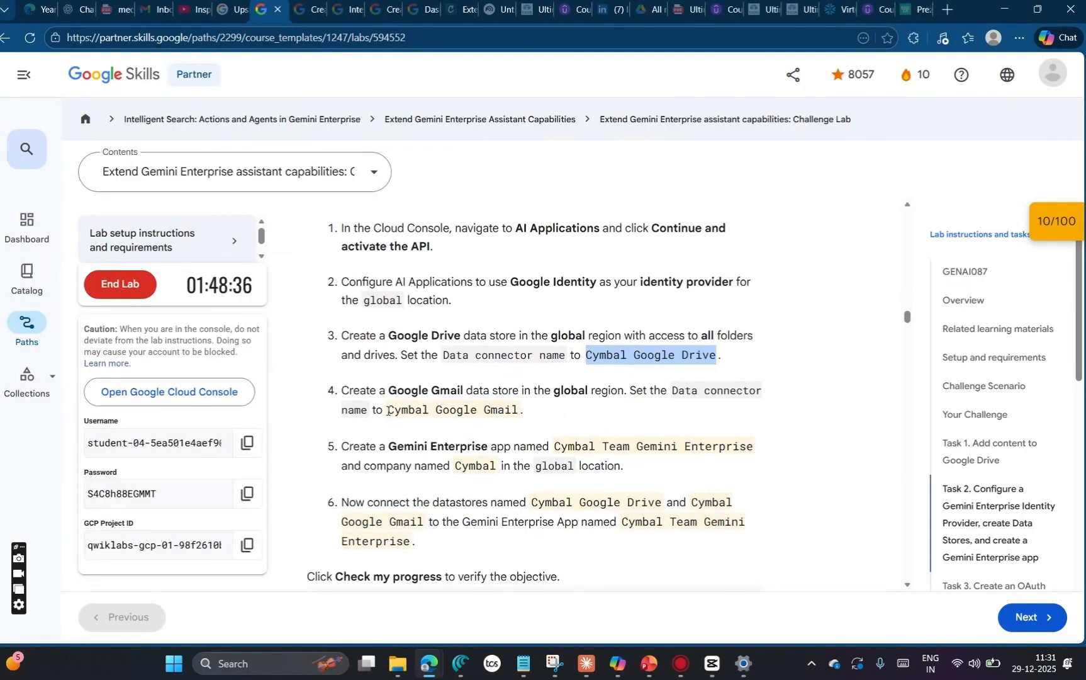
left_click_drag(389, 410, 516, 413)
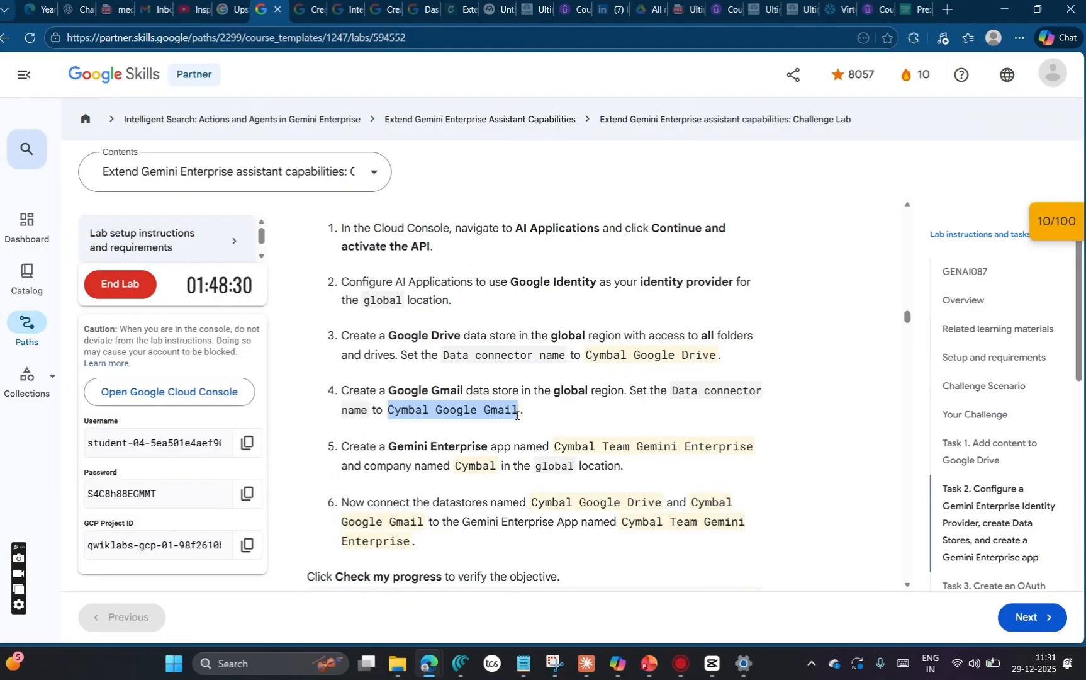
key("alt+Tab")
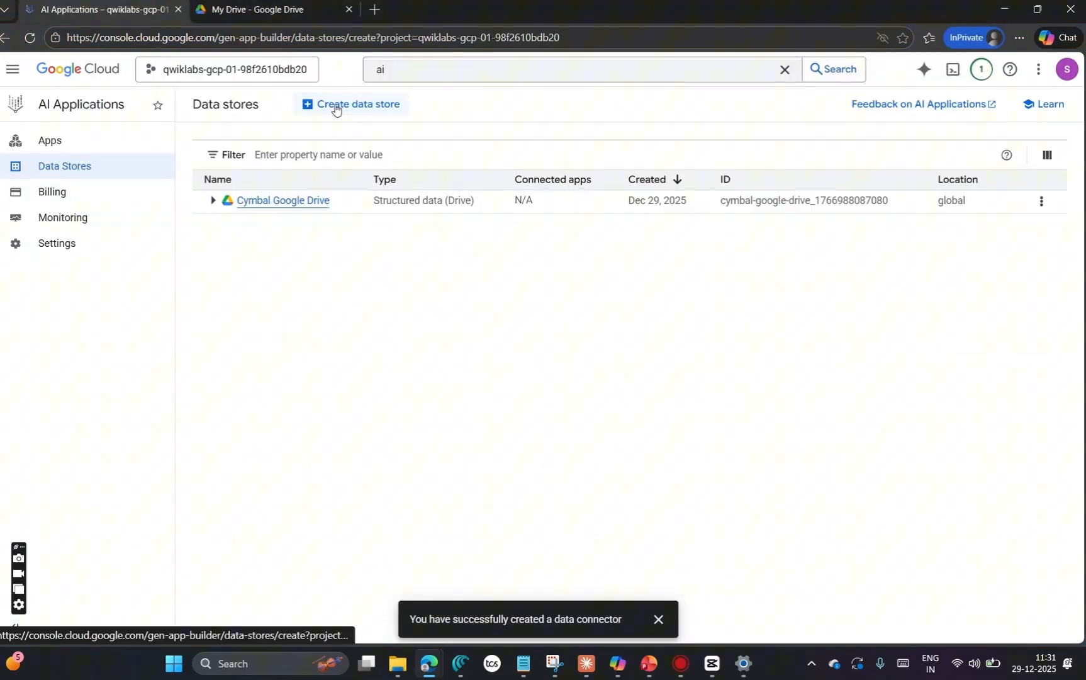
left_click(334, 105)
scroll(807, 451, "down", 10)
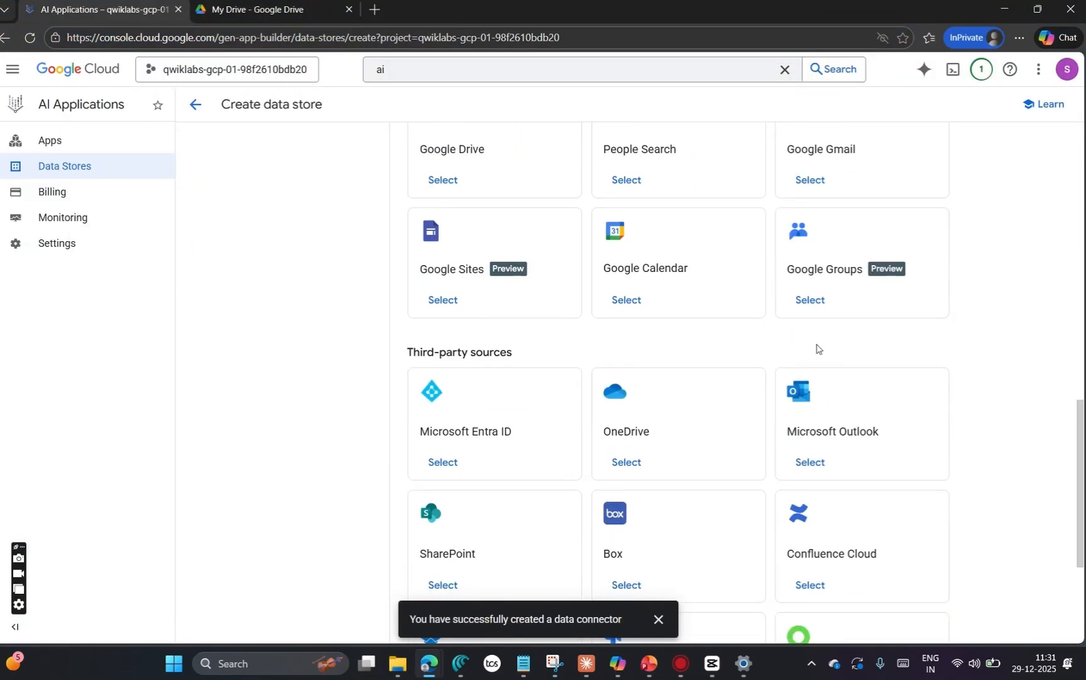
scroll(818, 349, "up", 1)
left_click(812, 252)
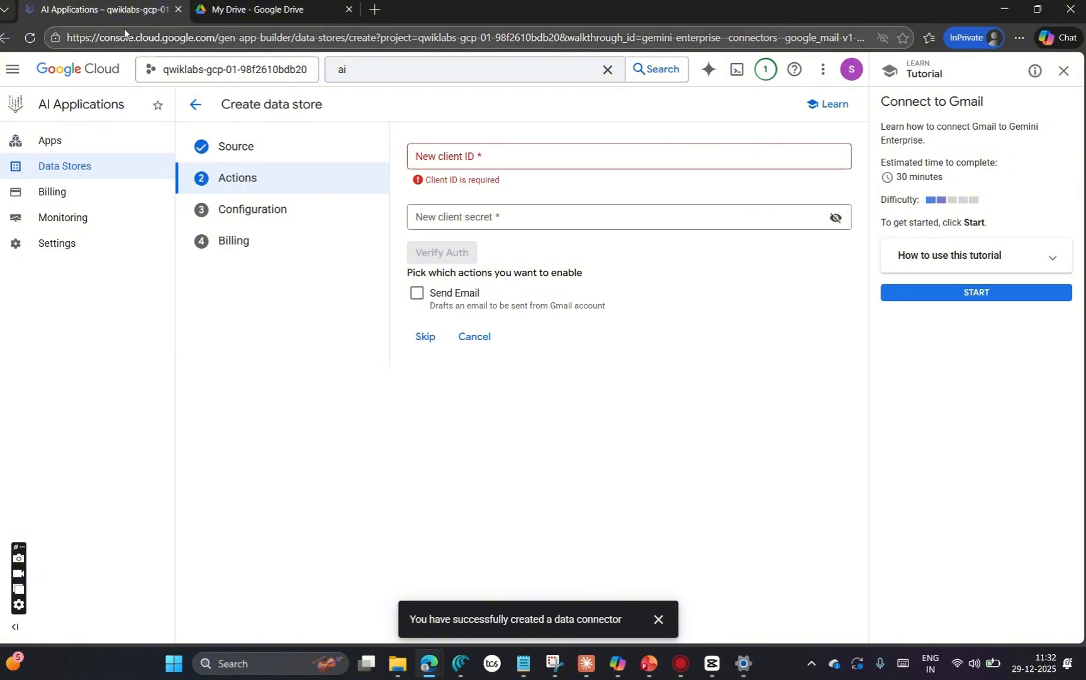
Step: Check the remaining Task 2 instructions on the lab page and skip the Gmail actions setup in the data store wizard
key("alt+Tab")
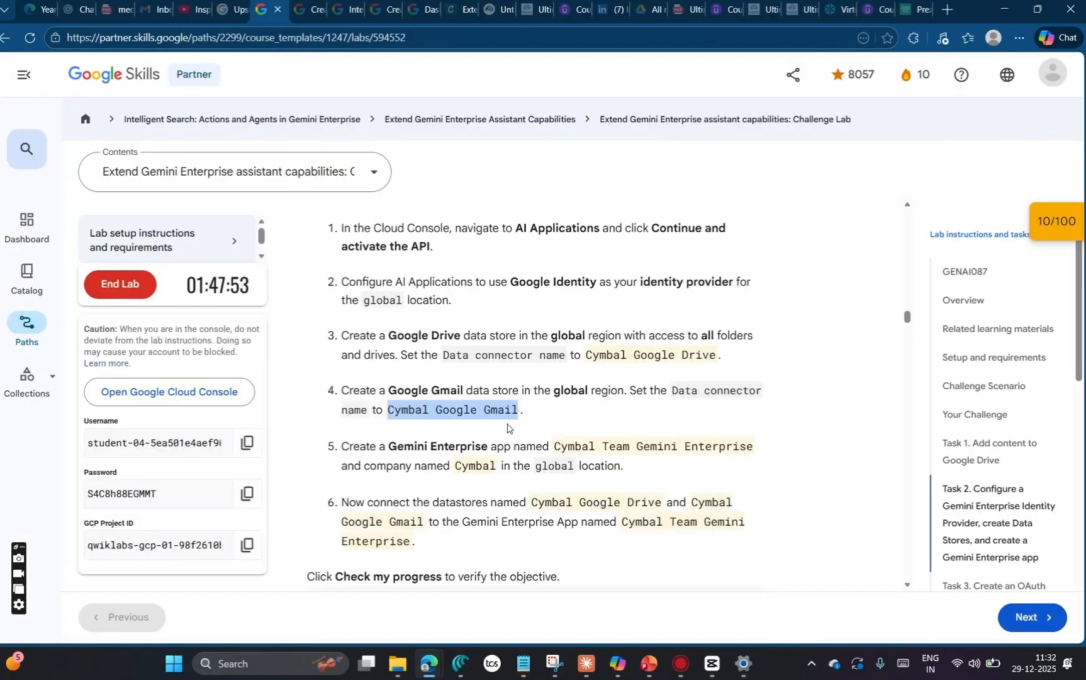
scroll(569, 509, "down", 2)
scroll(569, 510, "down", 3)
scroll(571, 505, "up", 3)
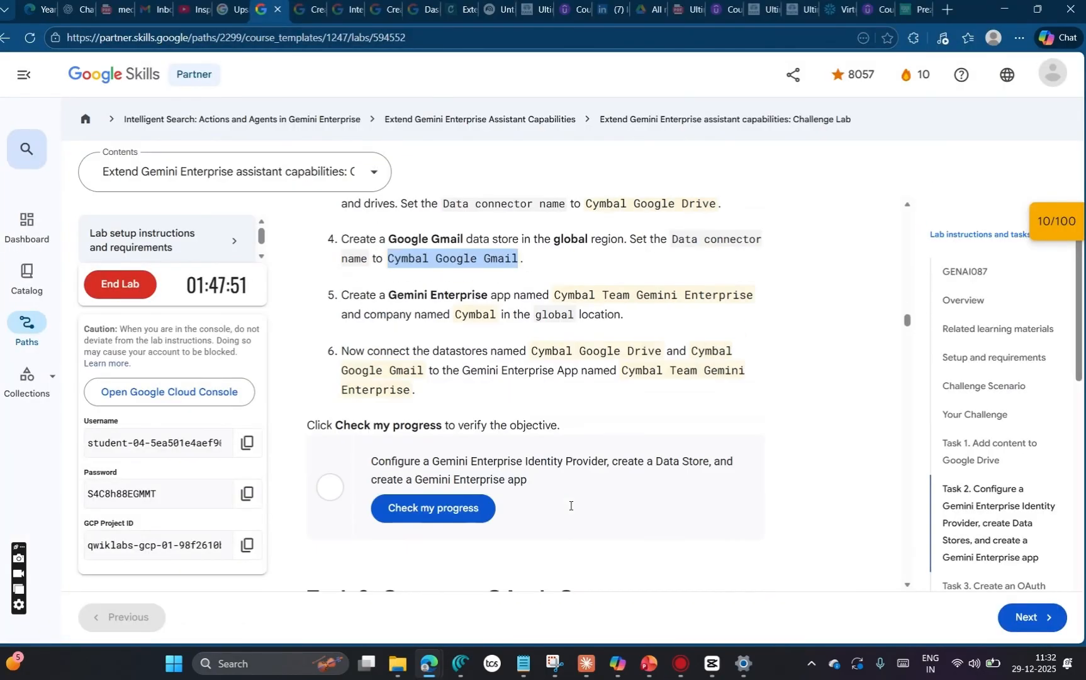
key("alt+Tab")
left_click(425, 337)
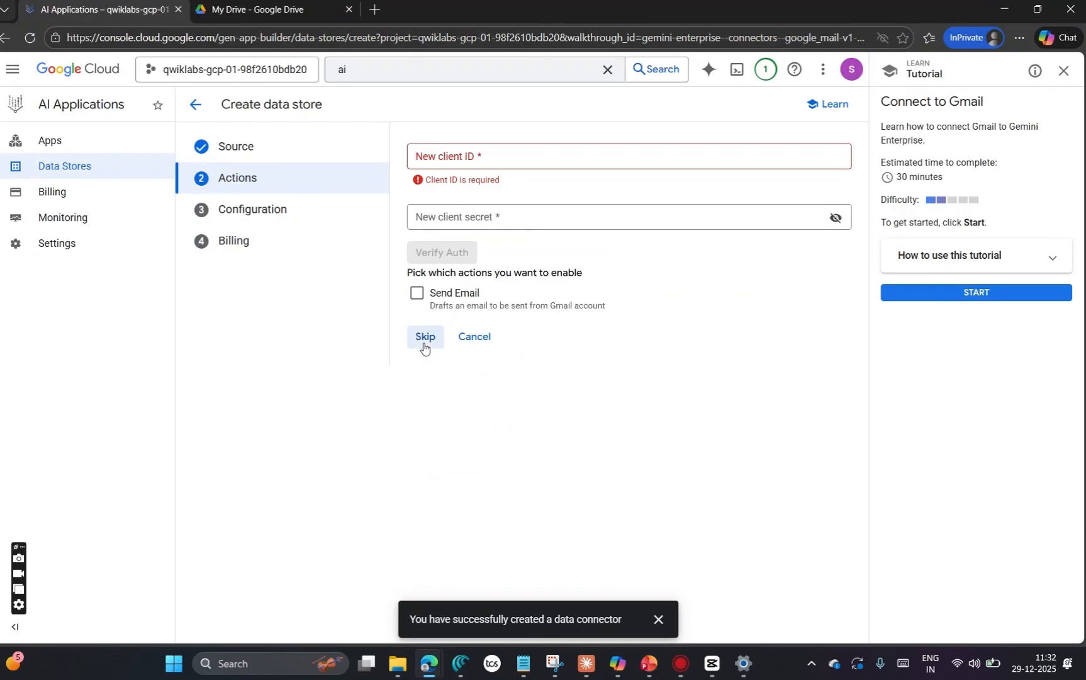
Step: Name the global data connector Cymbal Google Gmail and create the data store
left_click(461, 315)
type("Cymbal Google Gmail")
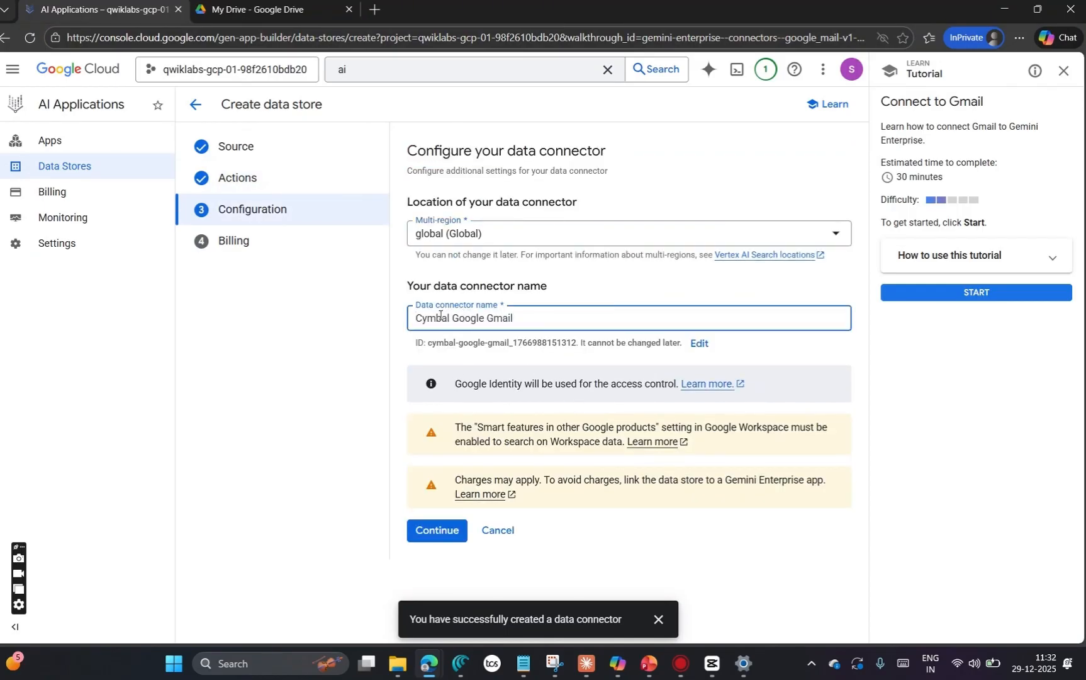
left_click(438, 531)
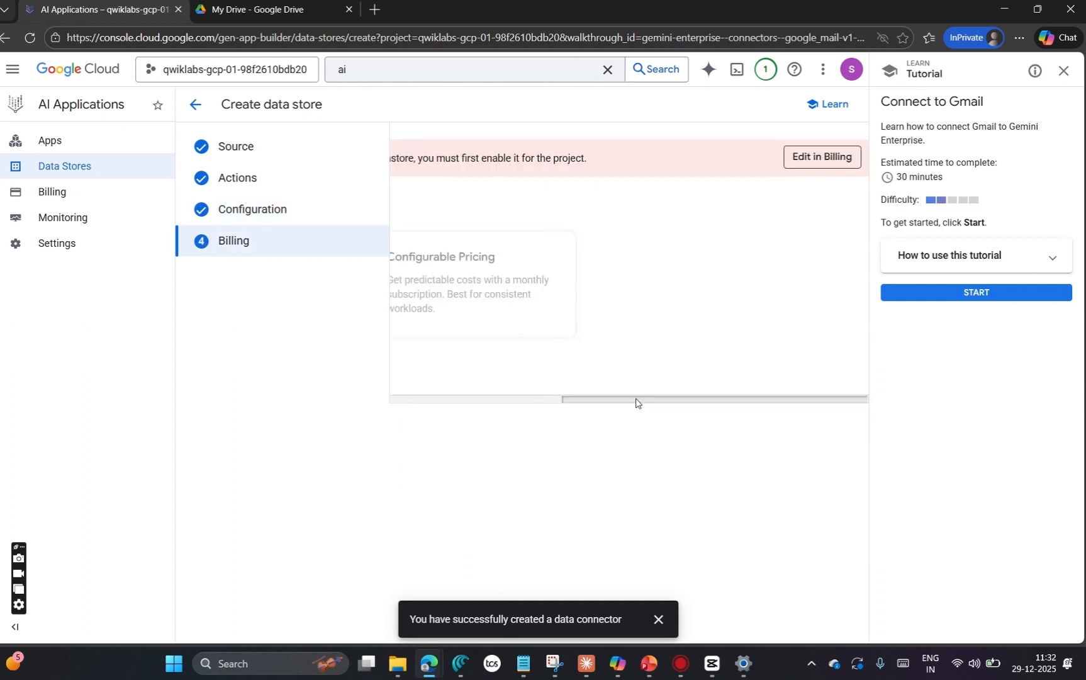
left_click(422, 371)
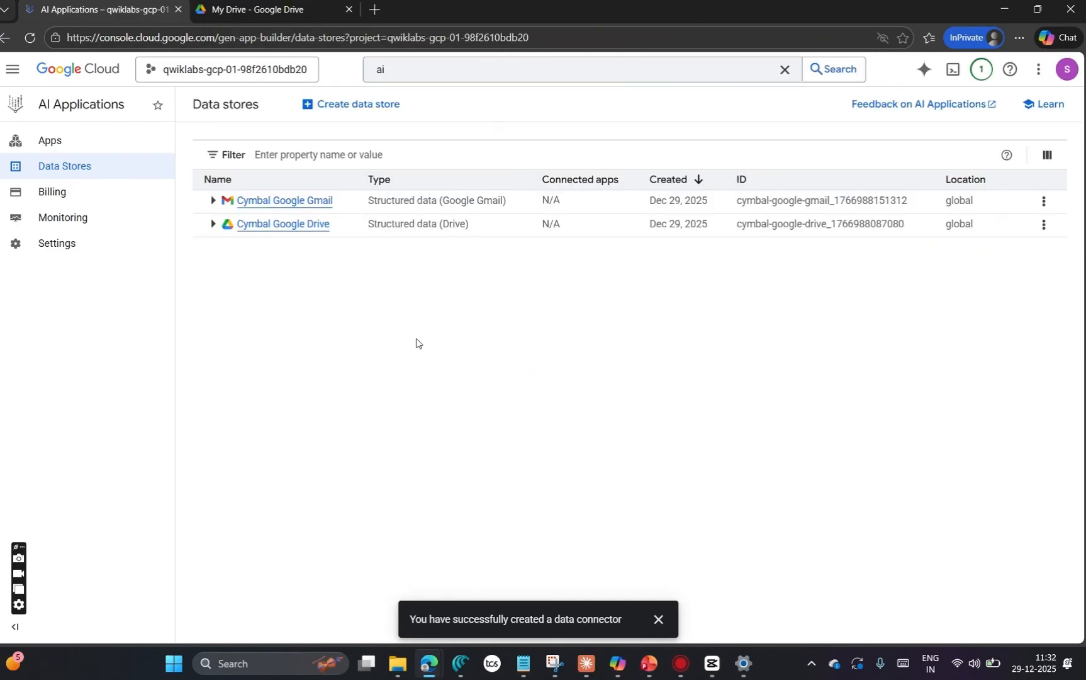
Step: Start a new Gemini Enterprise app and name it Cymbal Team Gemini Enterprise, copying the name from the lab page
left_click(61, 149)
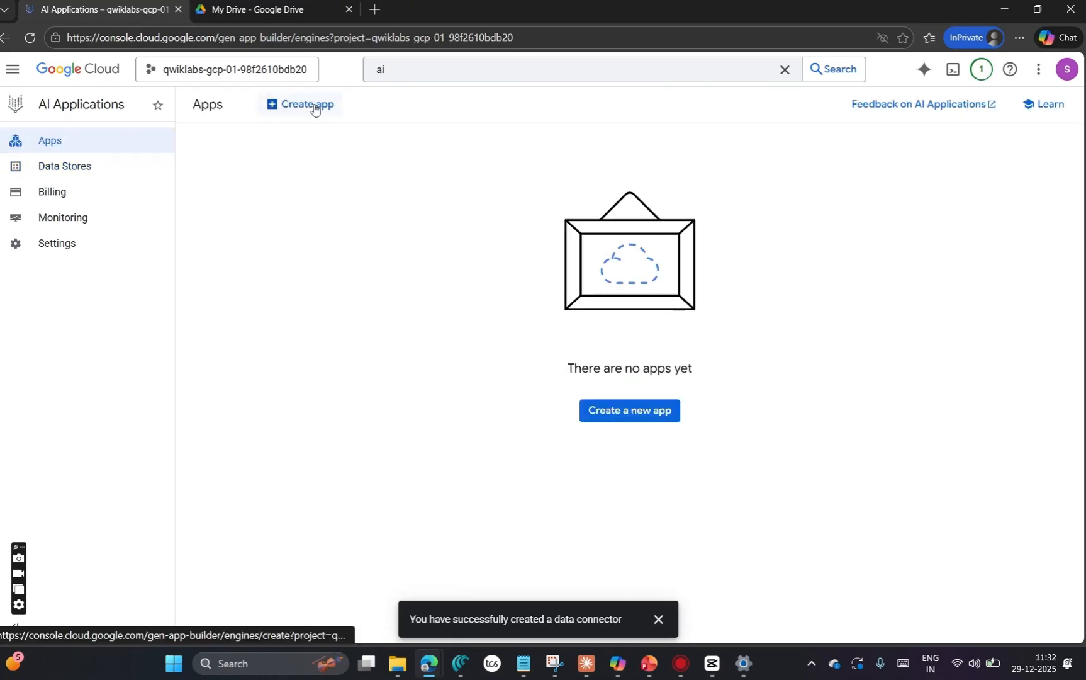
left_click(314, 109)
key("alt+Tab")
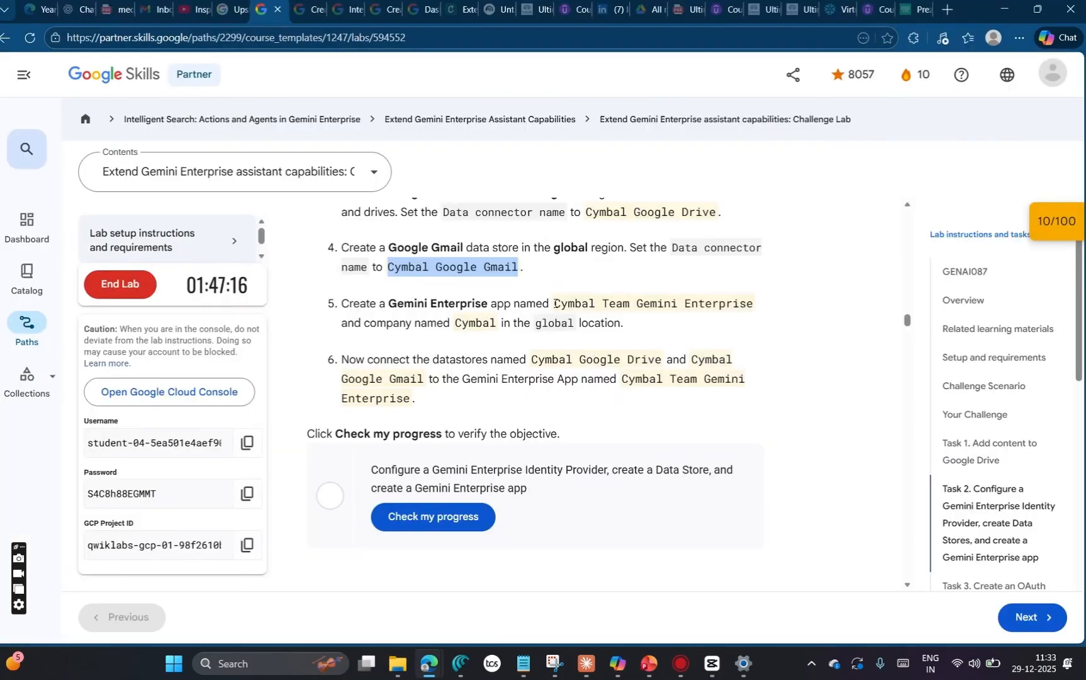
left_click_drag(554, 303, 757, 310)
key("ctrl+c")
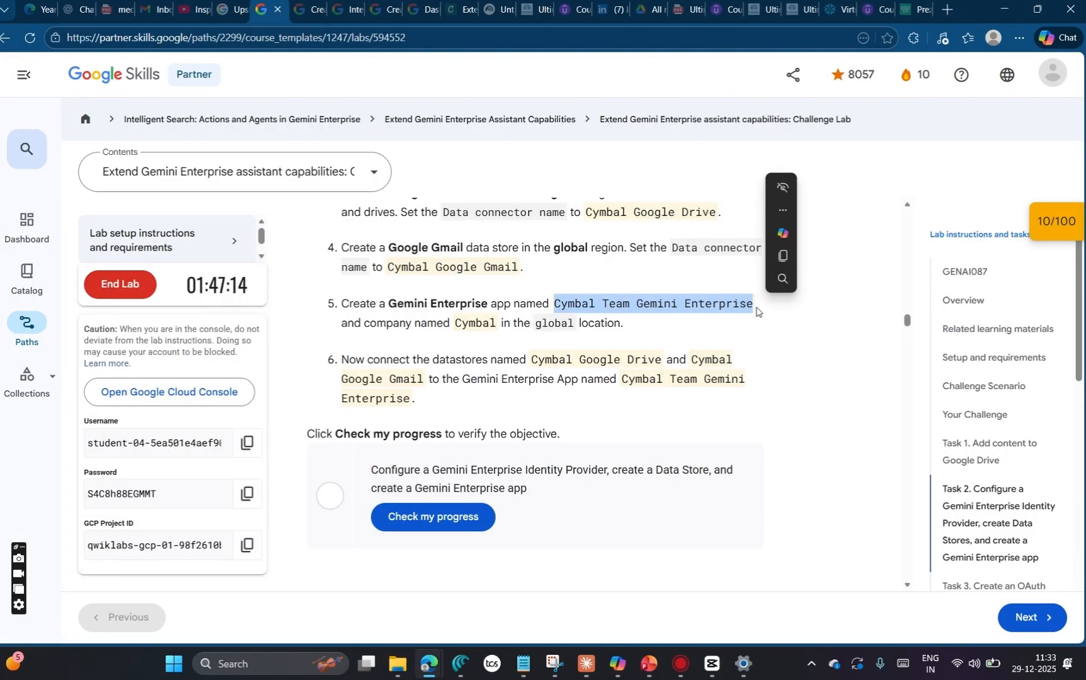
key("alt+Tab")
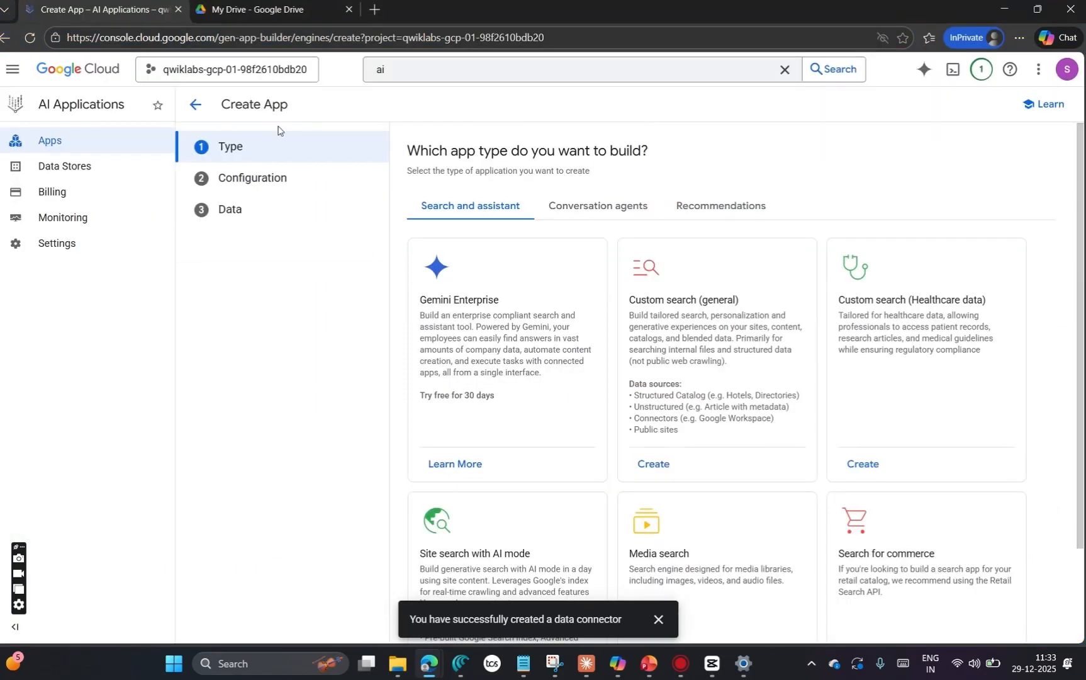
key("alt+Tab")
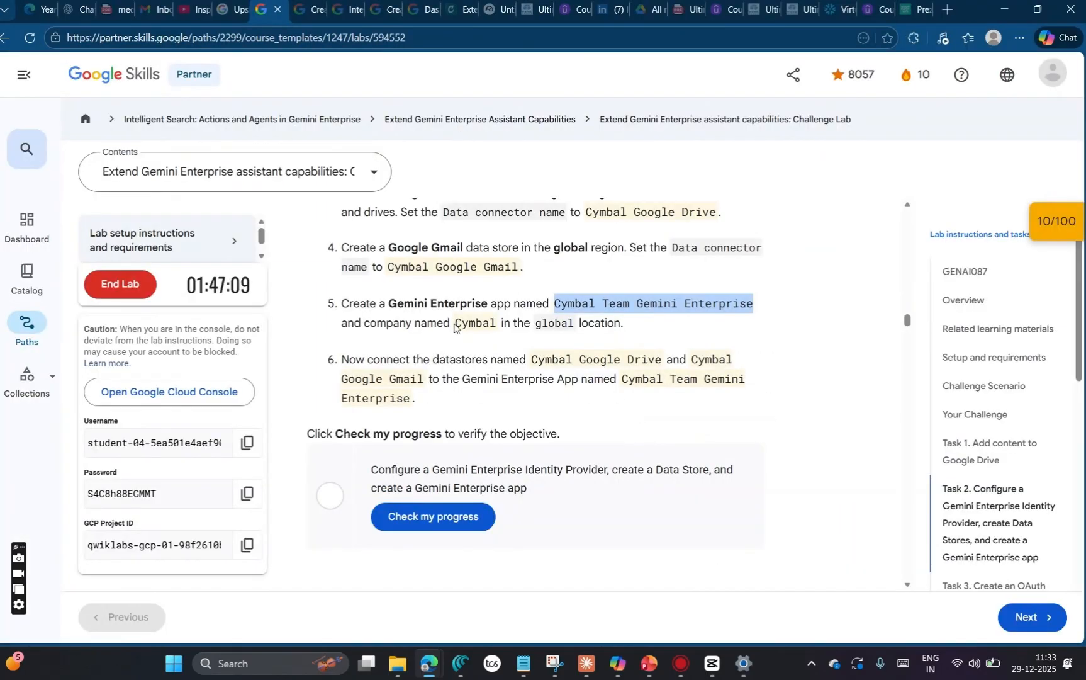
key("alt+Tab")
left_click(461, 471)
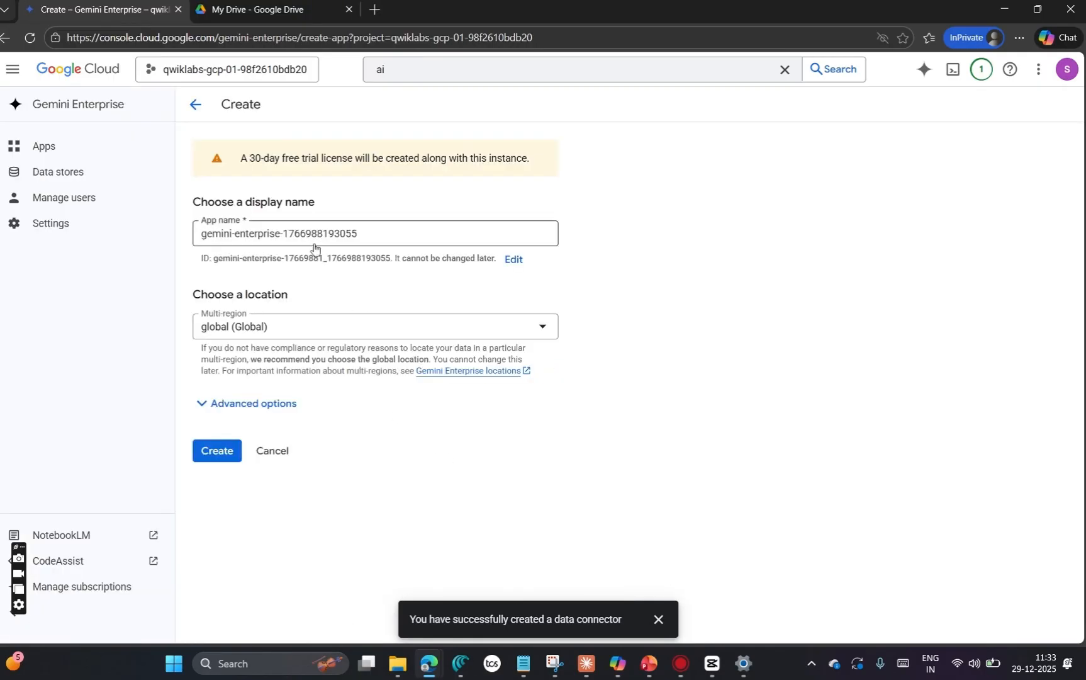
left_click_drag(381, 234, 184, 236)
key("ctrl+v")
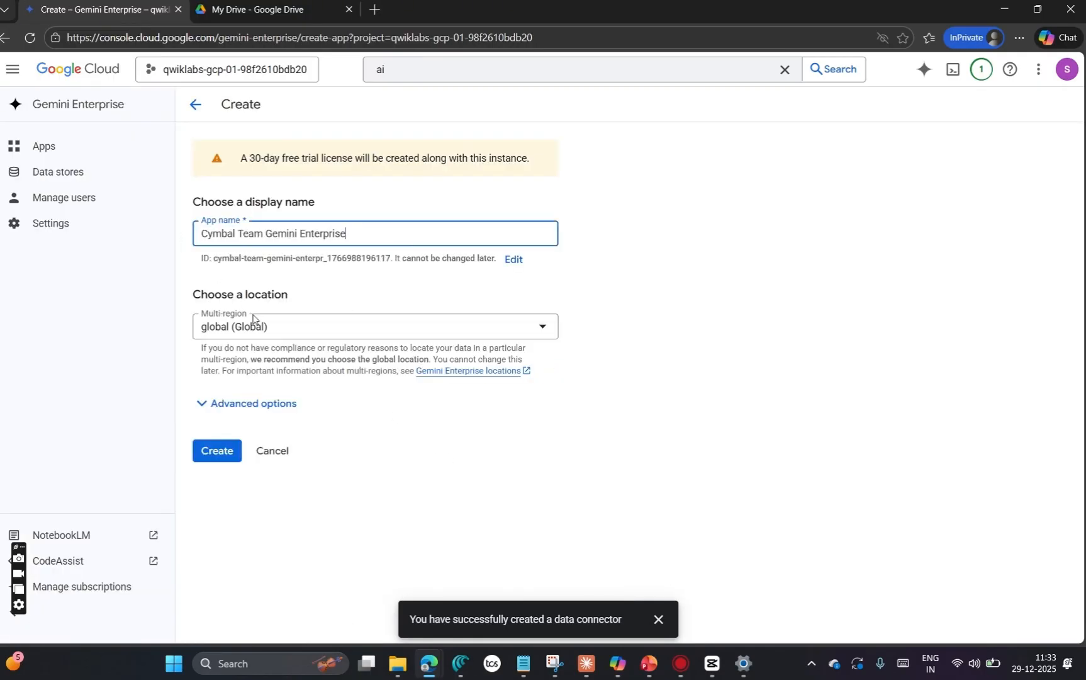
Step: Copy the company name Cymbal from the lab page into the app's advanced options and create the app
left_click(209, 404)
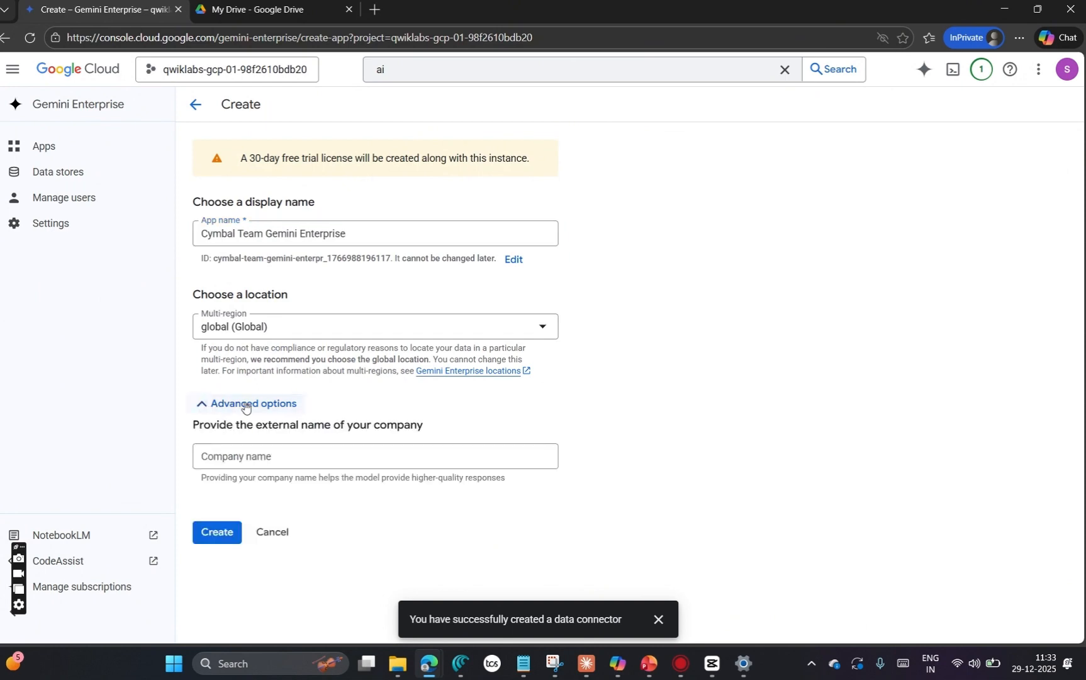
key("alt+Tab")
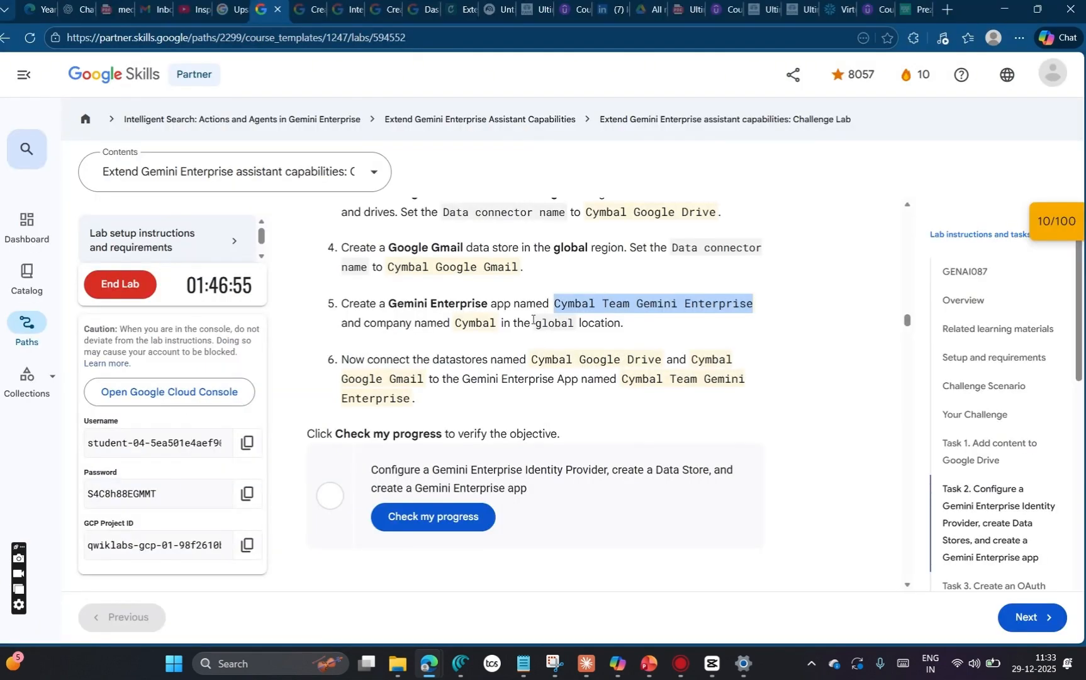
left_click_drag(549, 324, 457, 327)
key("ctrl+c")
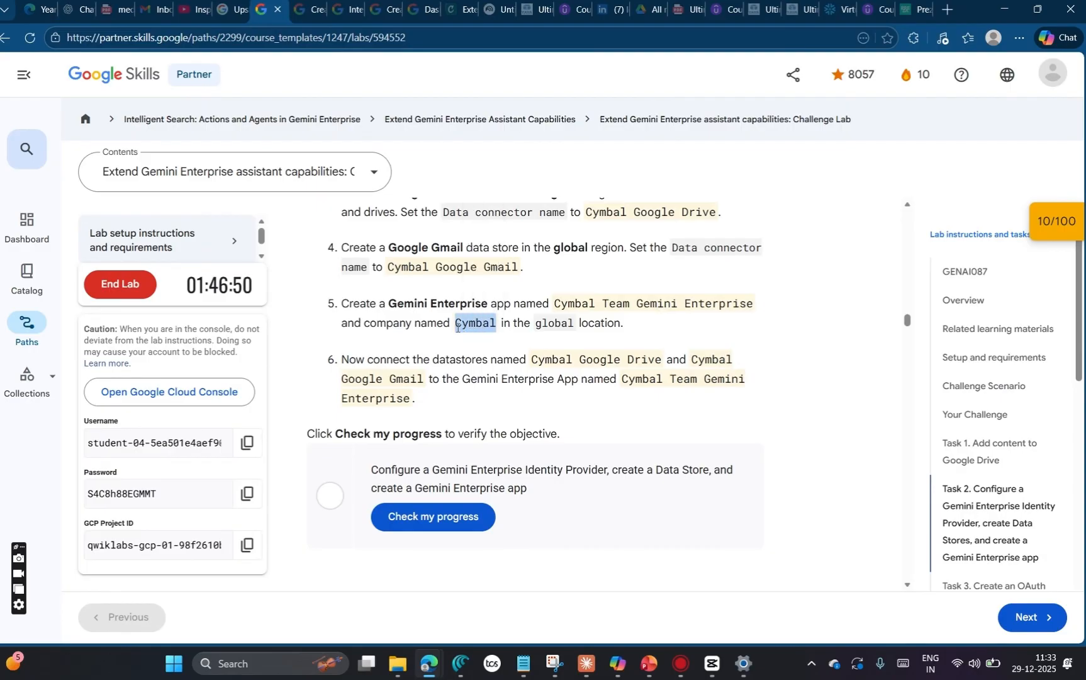
key("alt+Tab")
left_click(368, 450)
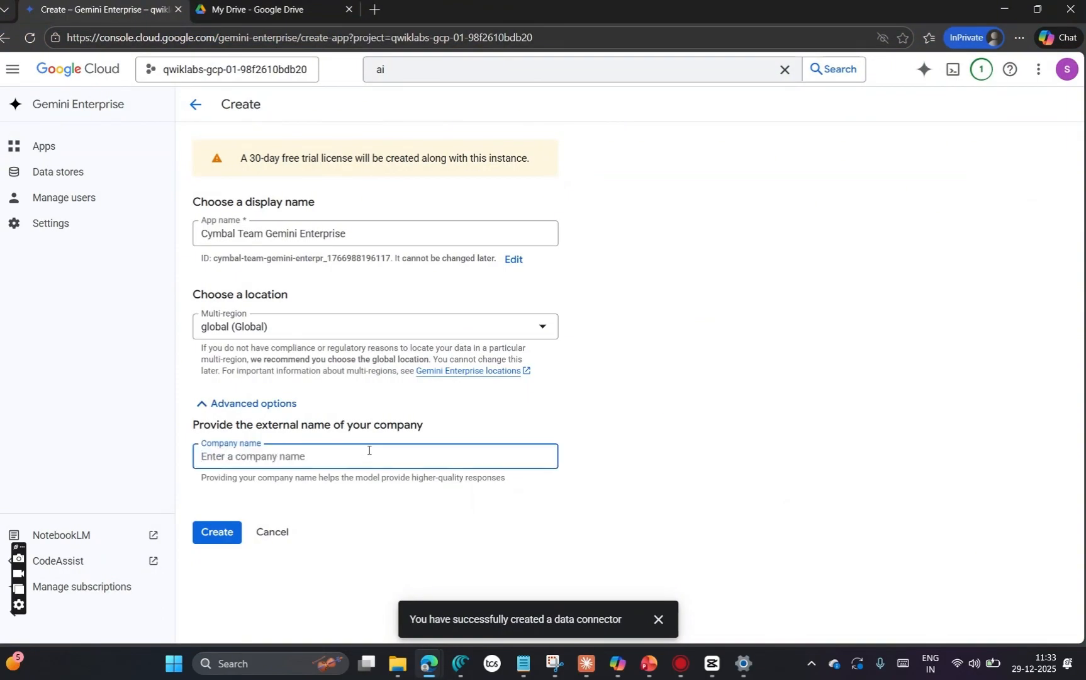
key("ctrl+v")
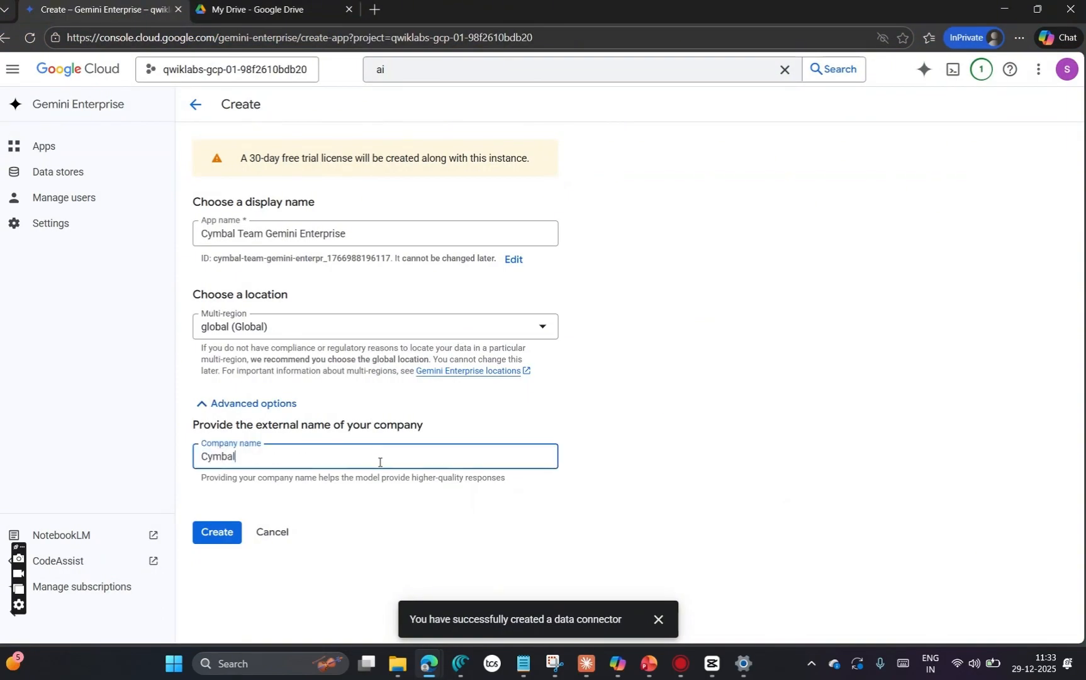
left_click(218, 540)
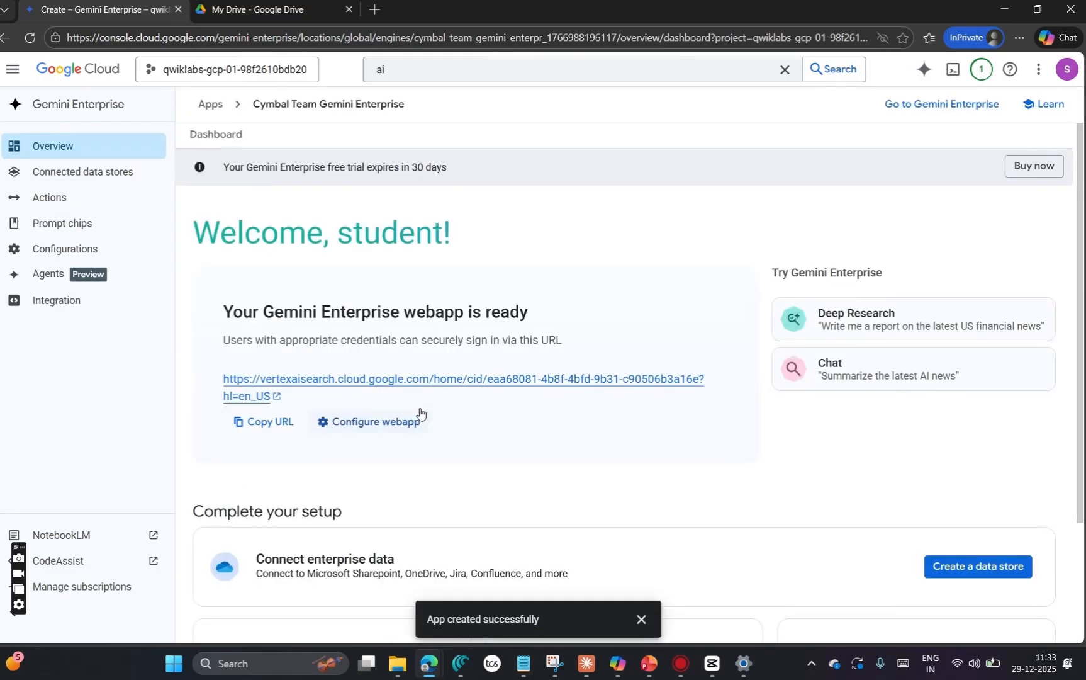
Step: Connect the existing Cymbal Google Gmail and Cymbal Google Drive data stores to the Cymbal Team Gemini Enterprise app
scroll(877, 490, "down", 1)
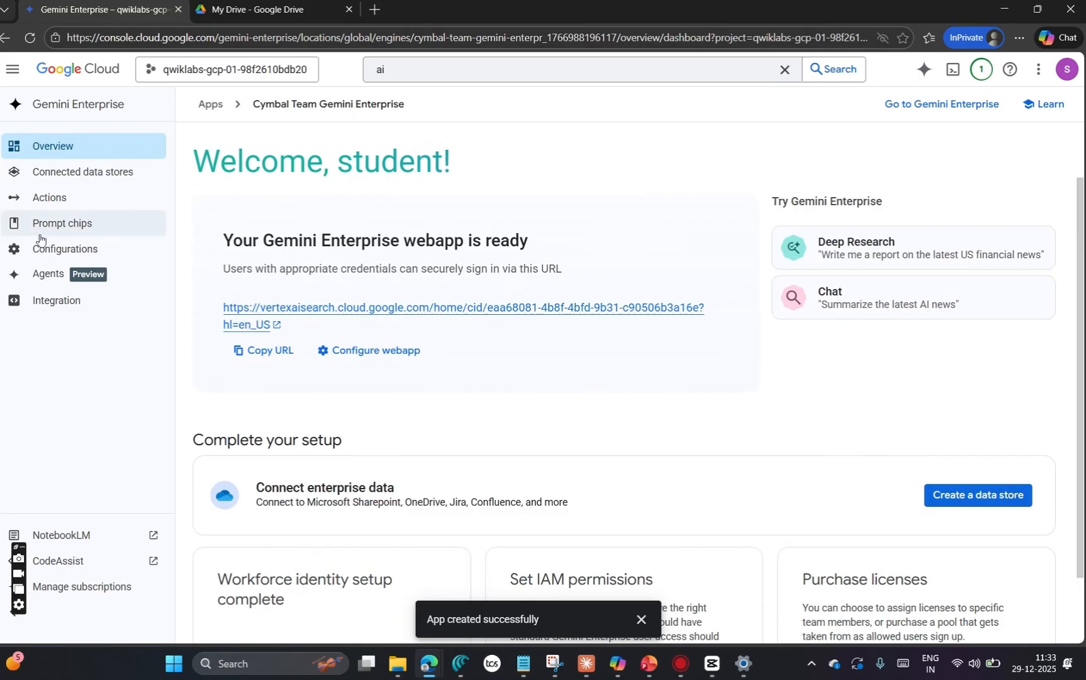
left_click(107, 172)
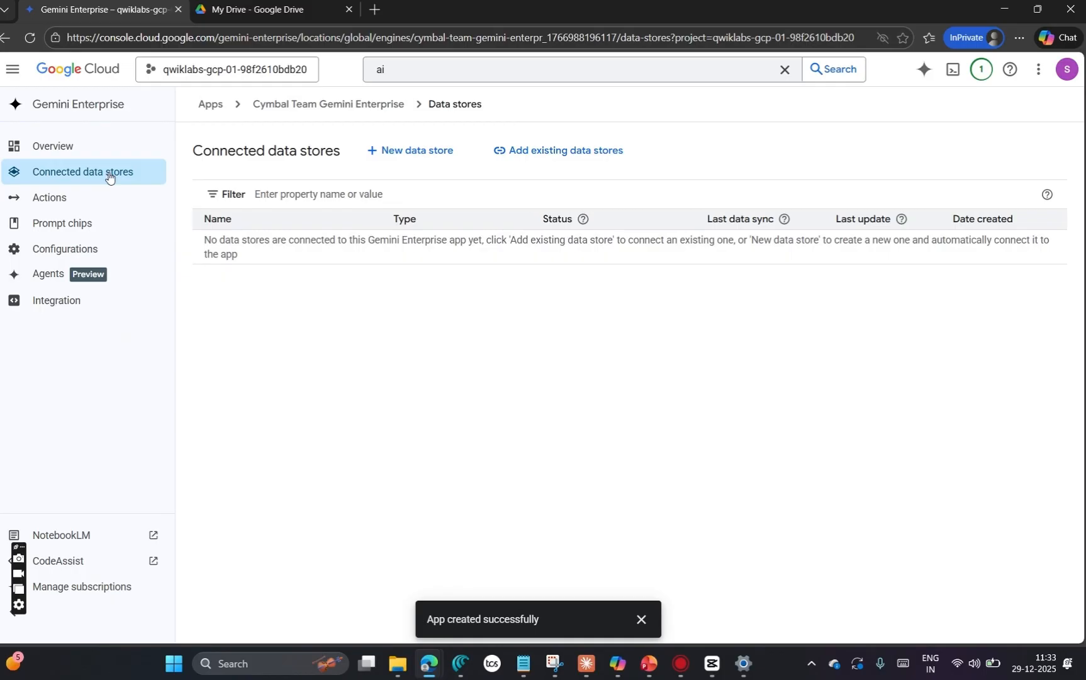
left_click(539, 154)
left_click(264, 167)
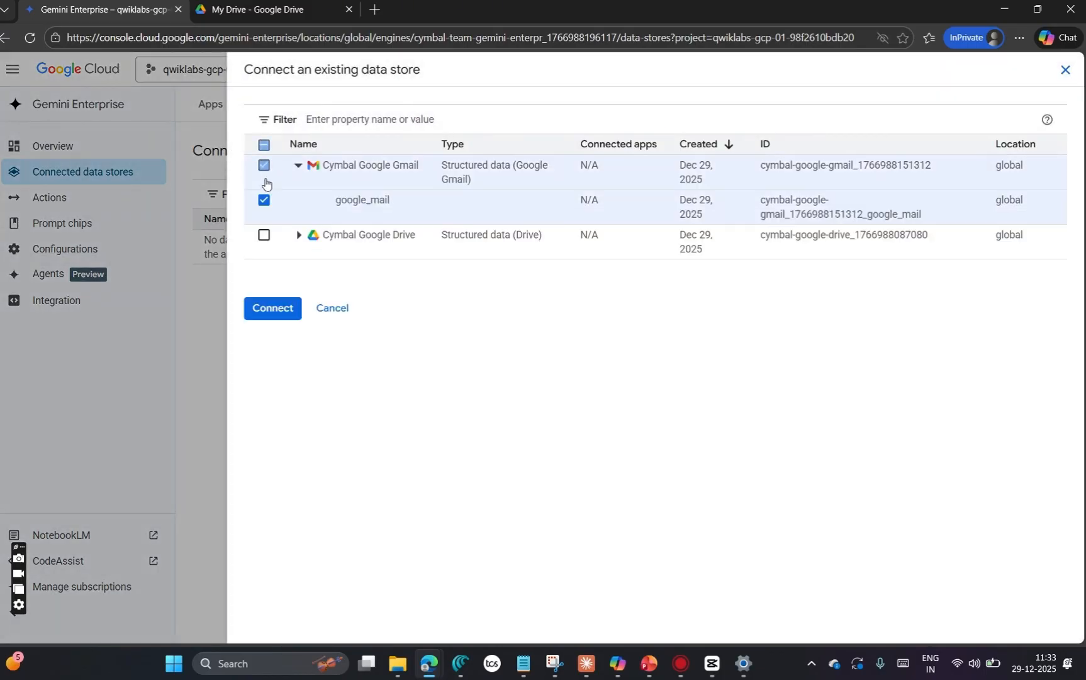
left_click(264, 235)
left_click(271, 344)
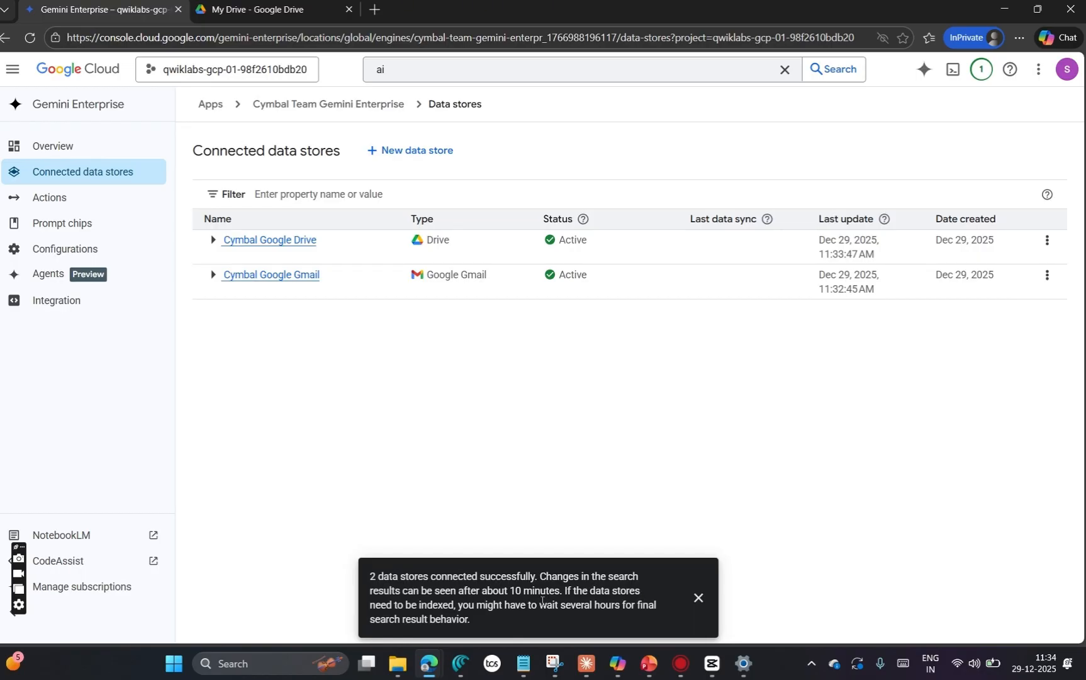
left_click(699, 598)
Step: Run the lab page's progress check for the identity provider, data stores and Gemini Enterprise app of Task 2
key("alt+Tab")
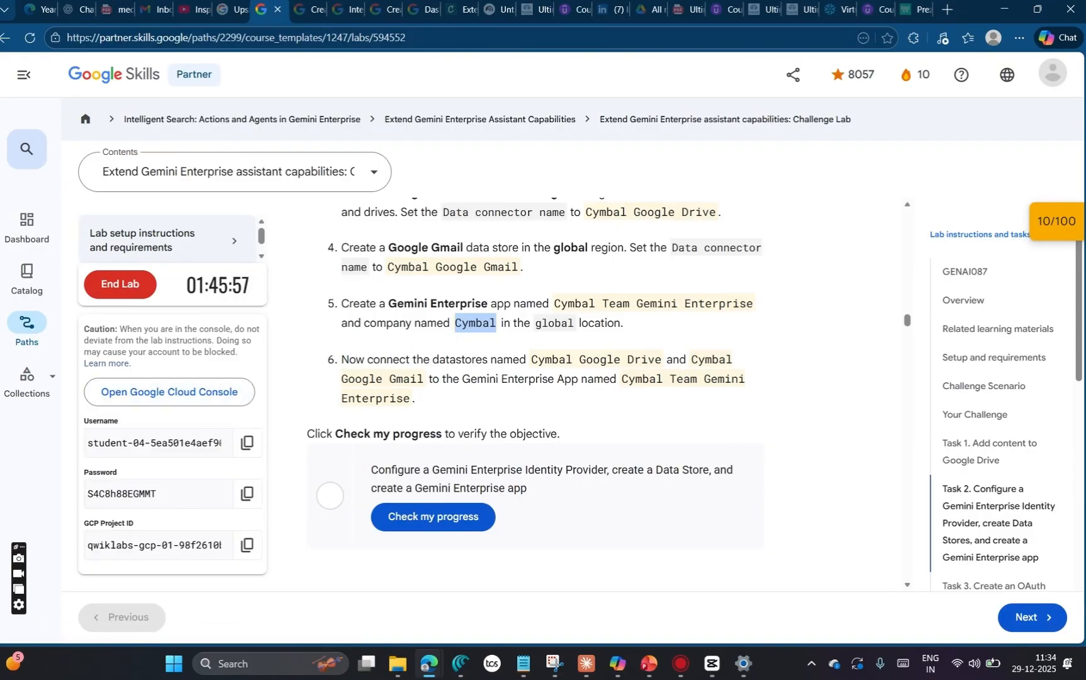
left_click(1051, 220)
left_click(918, 330)
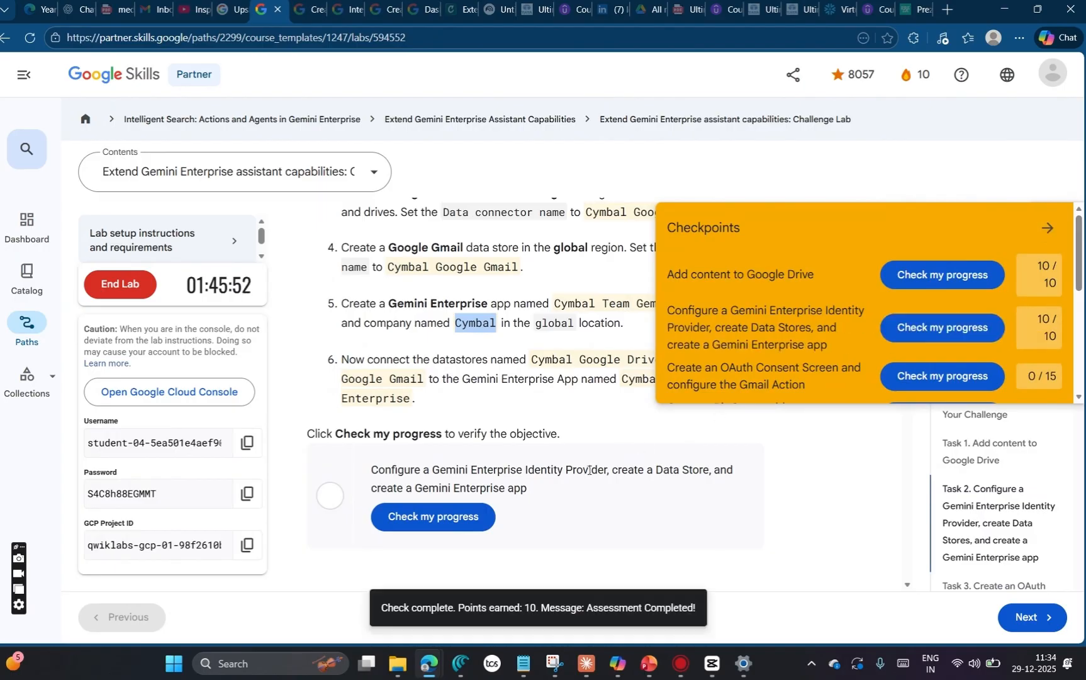
left_click(448, 515)
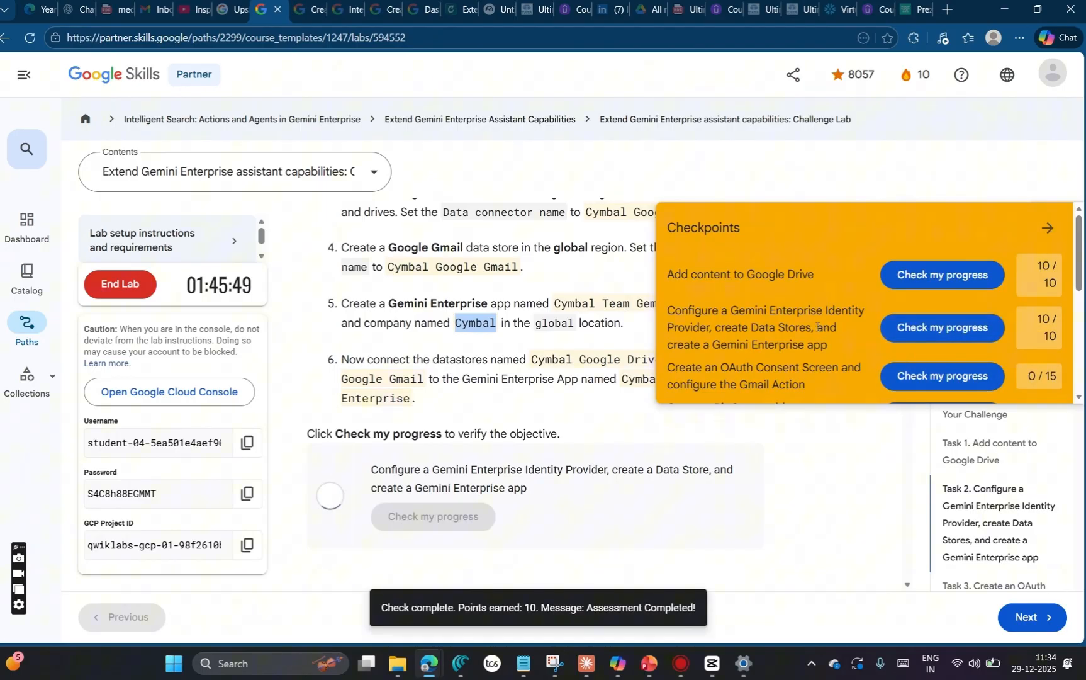
Step: Review the remaining checkpoints and the Task 3 OAuth consent screen instructions on the lab page, closing the checkpoint list
scroll(818, 371, "down", 1)
left_click_drag(813, 315, 666, 295)
scroll(705, 464, "down", 3)
scroll(705, 464, "down", 2)
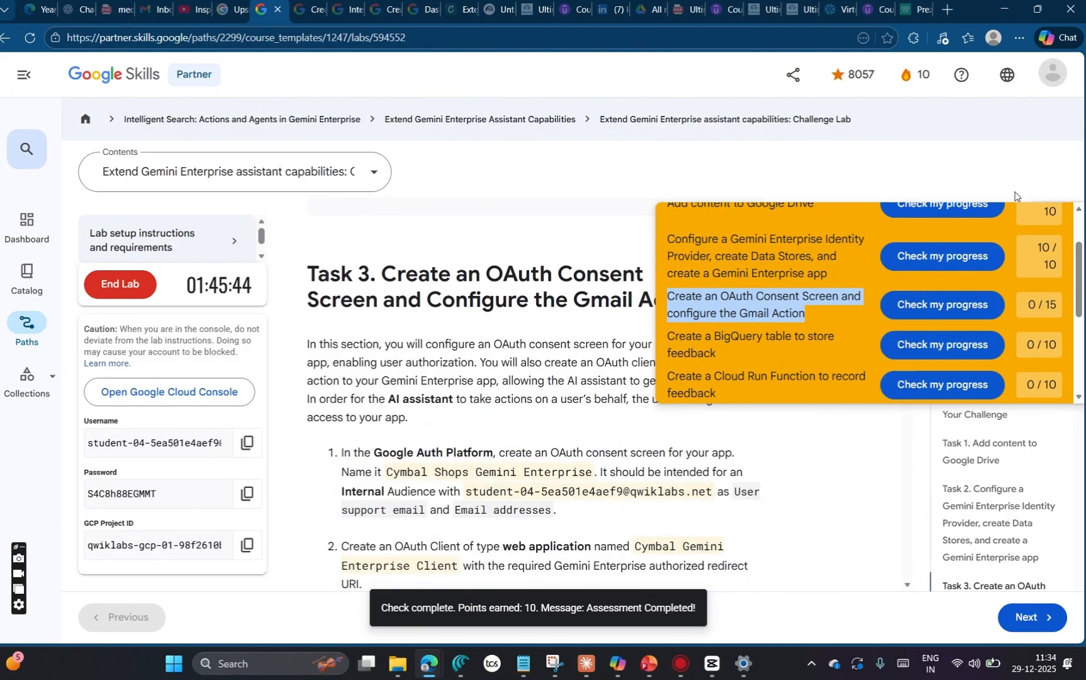
scroll(1063, 253, "up", 2)
left_click(1052, 226)
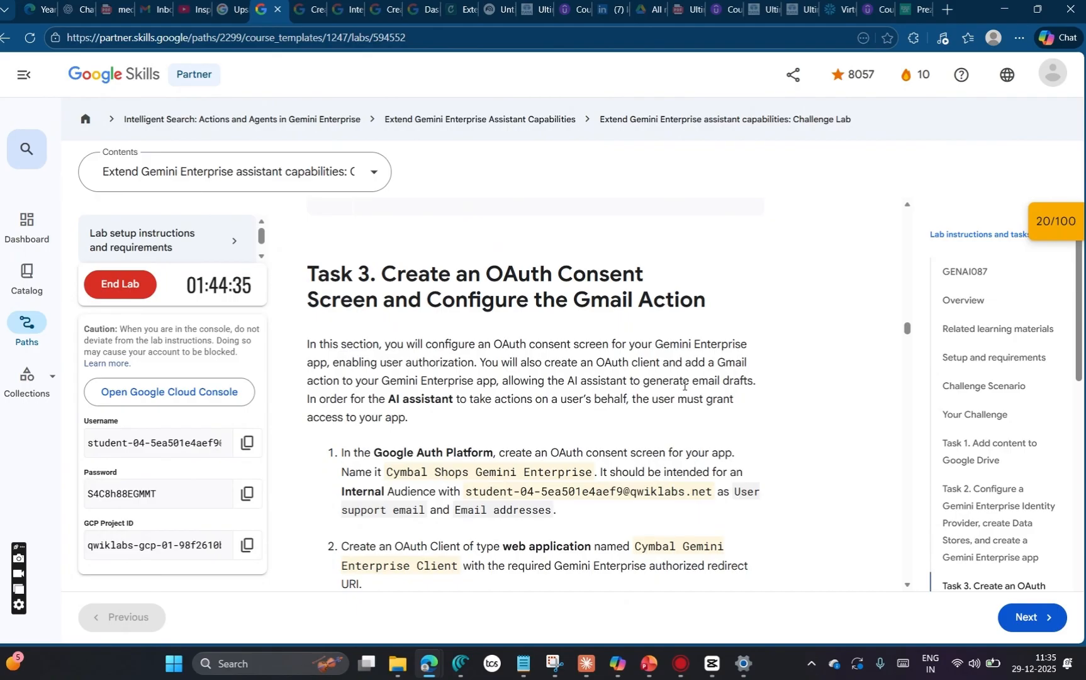
Step: Search the Google Cloud console for google auth platform, open Google Auth Platform and start its project configuration
key("alt+Tab")
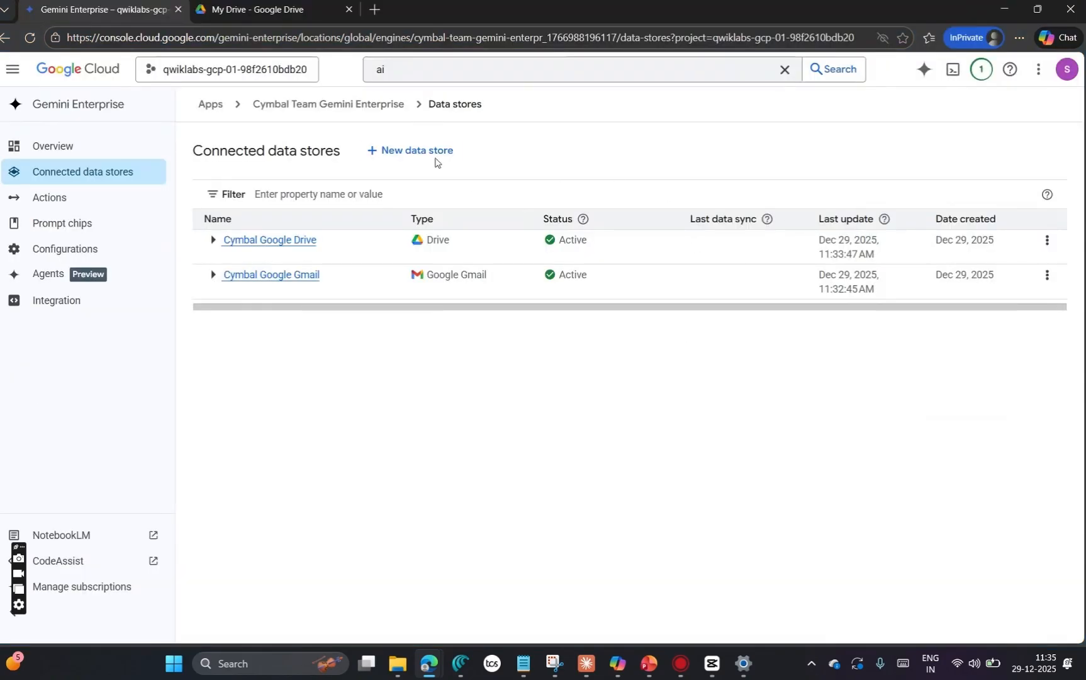
left_click(403, 72)
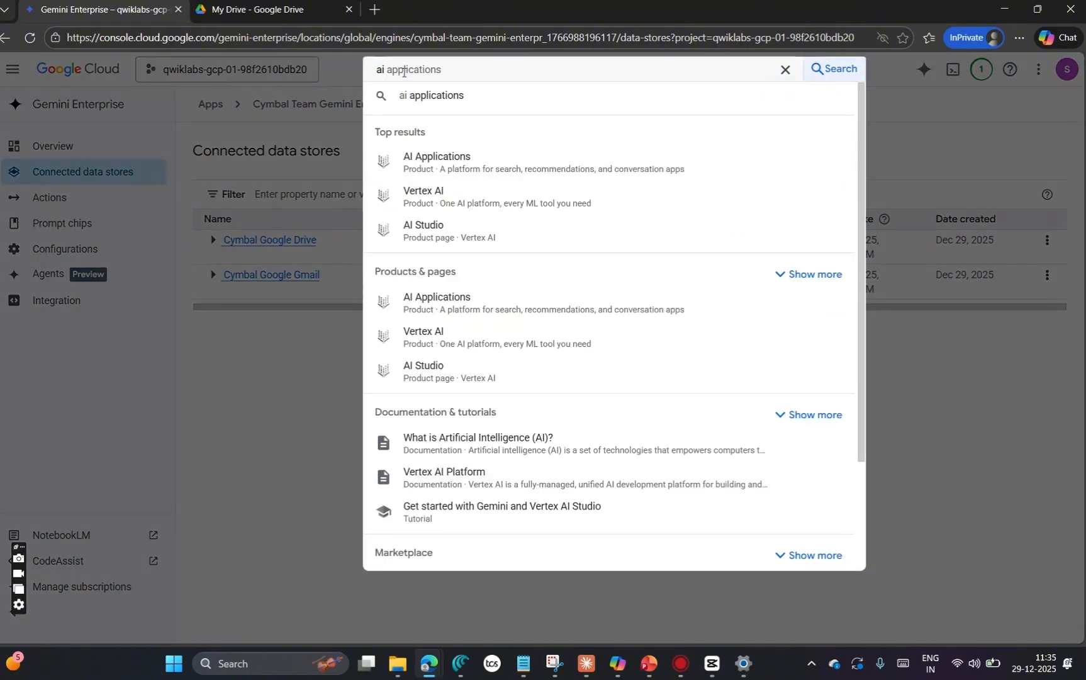
key("BackSpace")
key("BackSpace")
type("googler")
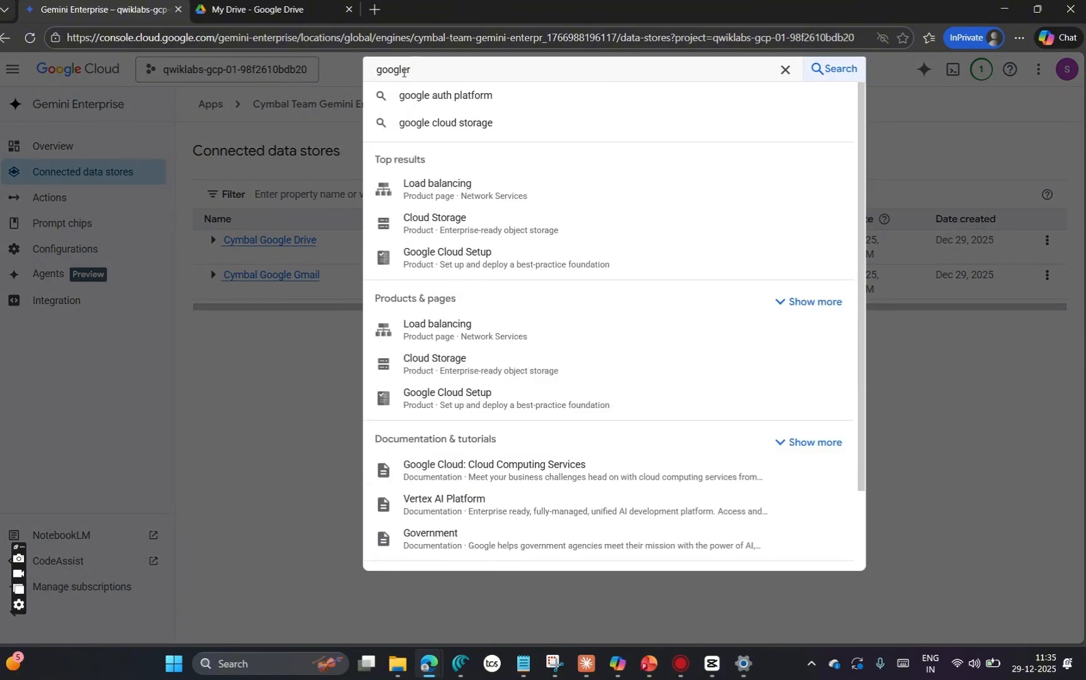
left_click(459, 101)
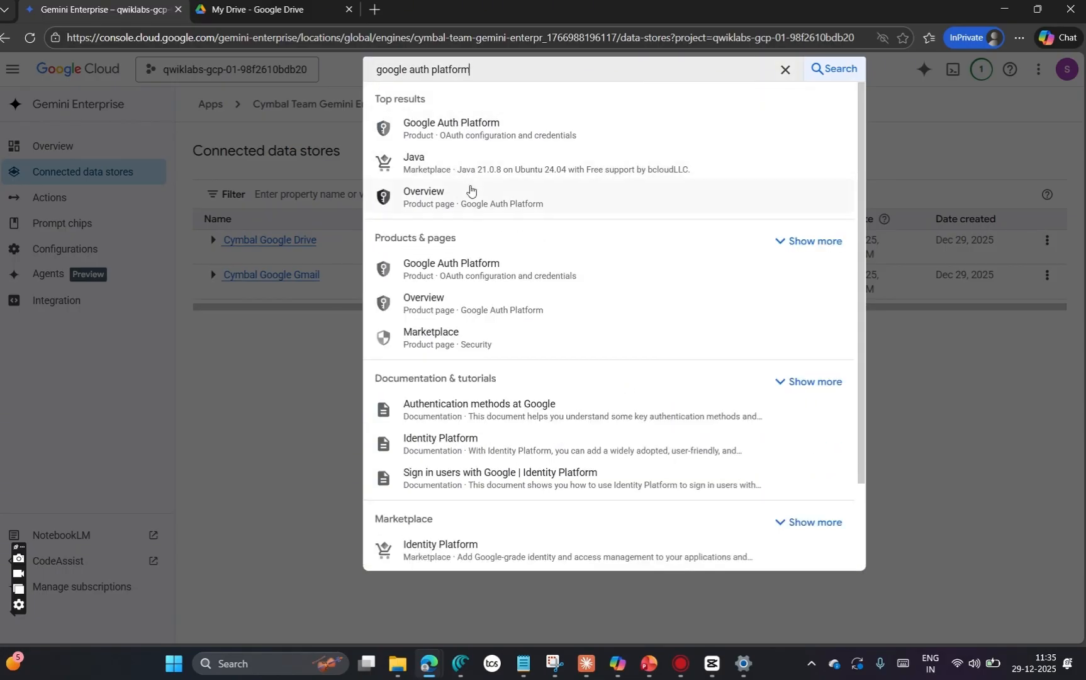
left_click(443, 124)
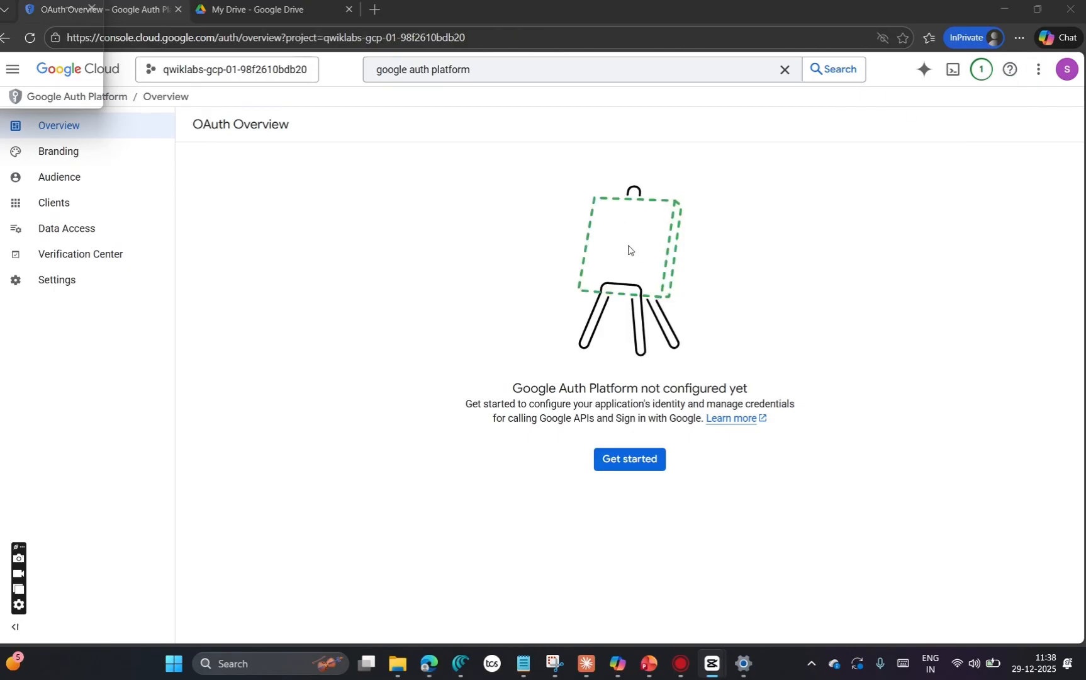
left_click(621, 463)
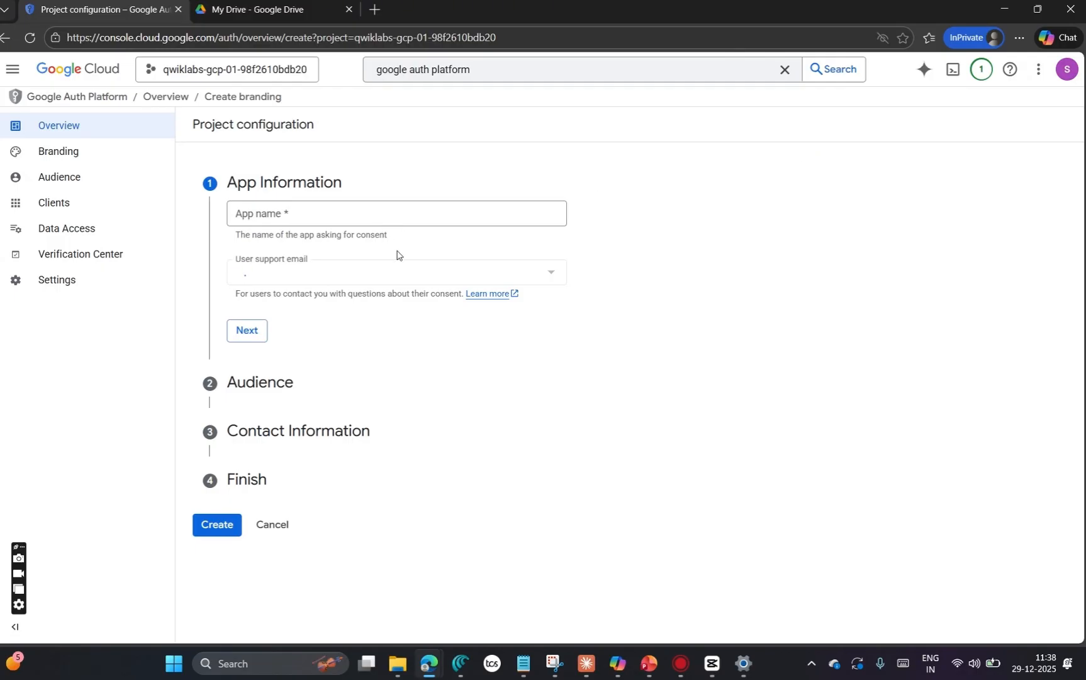
Step: Copy Cymbal Shops Gemini Enterprise from the Task 3 instructions and enter it as the OAuth app name
key("alt+Tab")
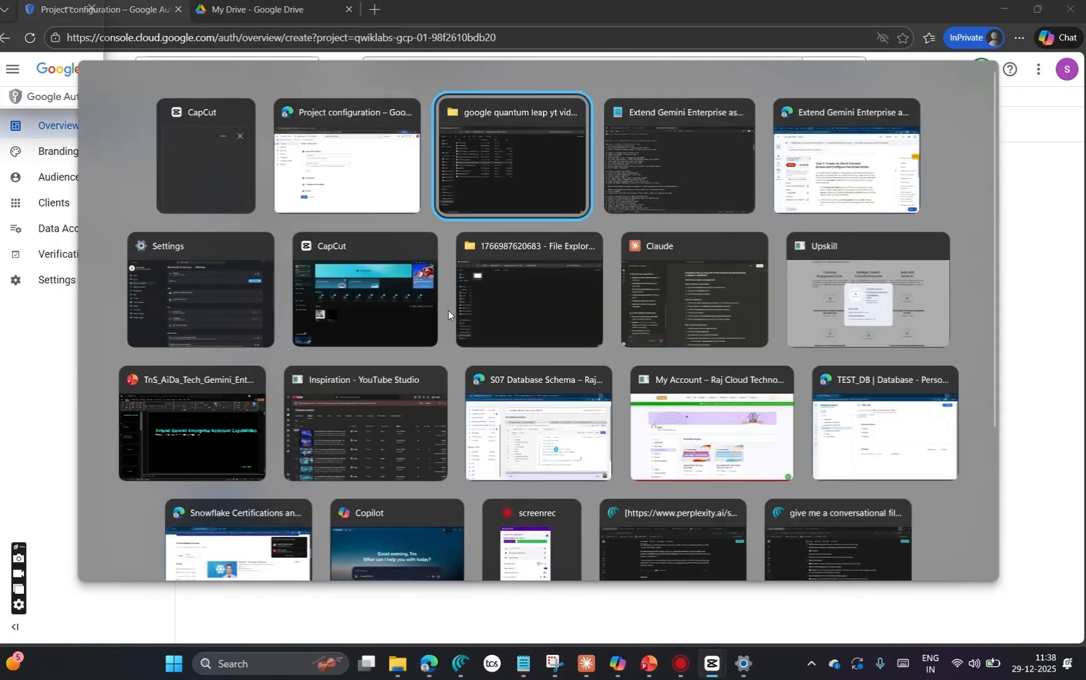
key("alt+Tab")
key("alt+Tab")
scroll(544, 402, "down", 3)
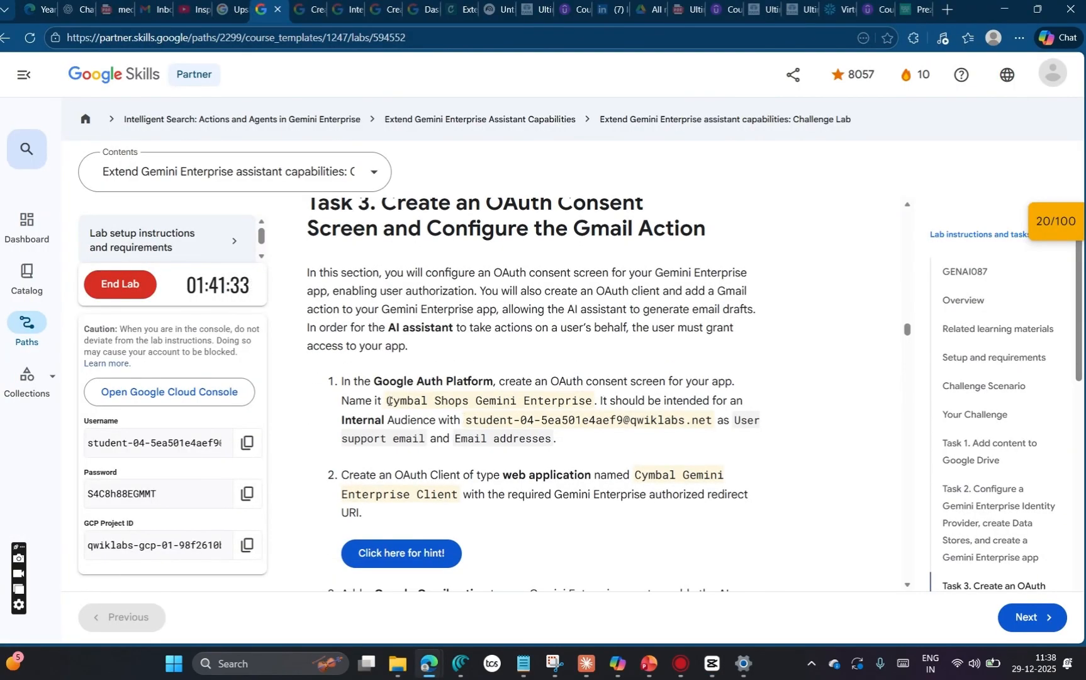
left_click_drag(390, 400, 591, 403)
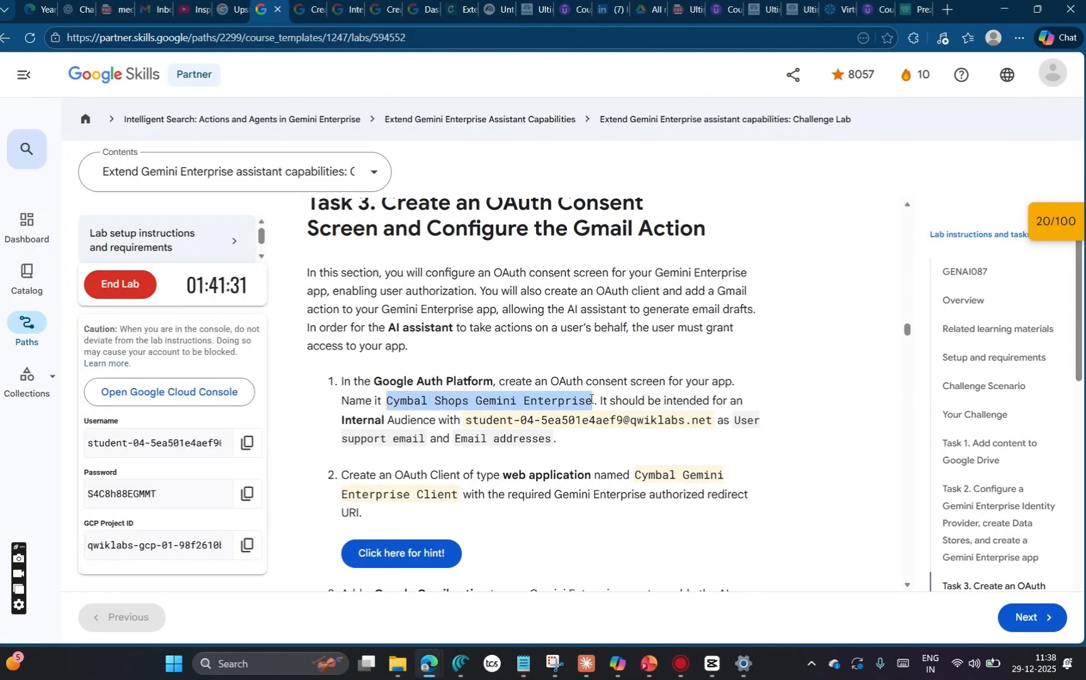
key("ctrl+c")
key("alt+Tab")
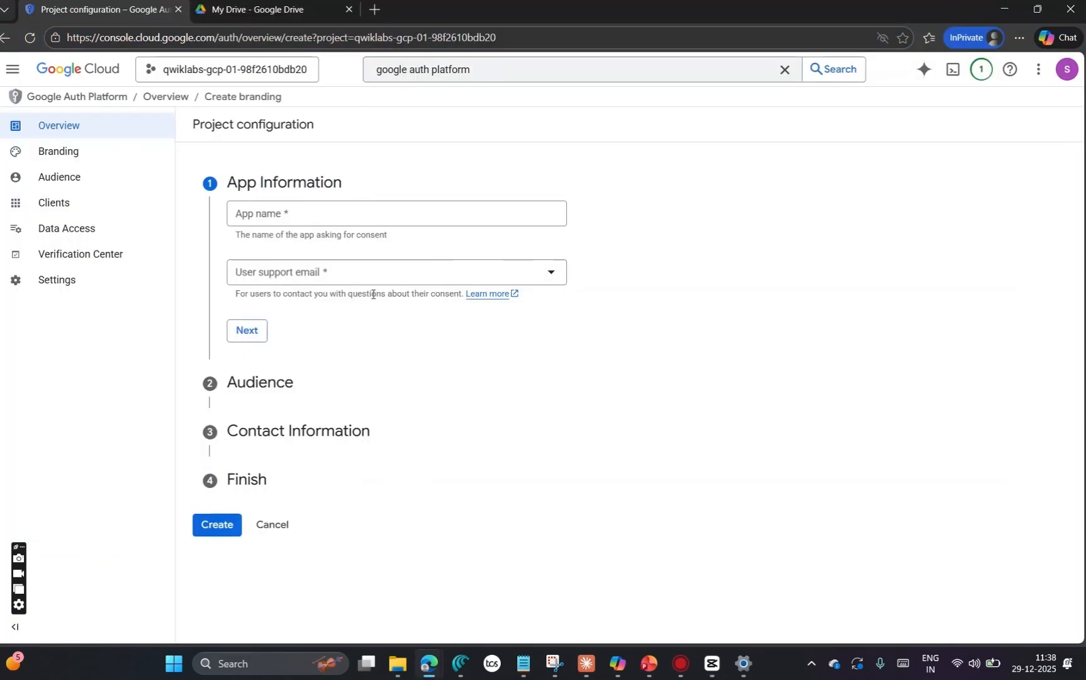
left_click(319, 215)
key("ctrl+v")
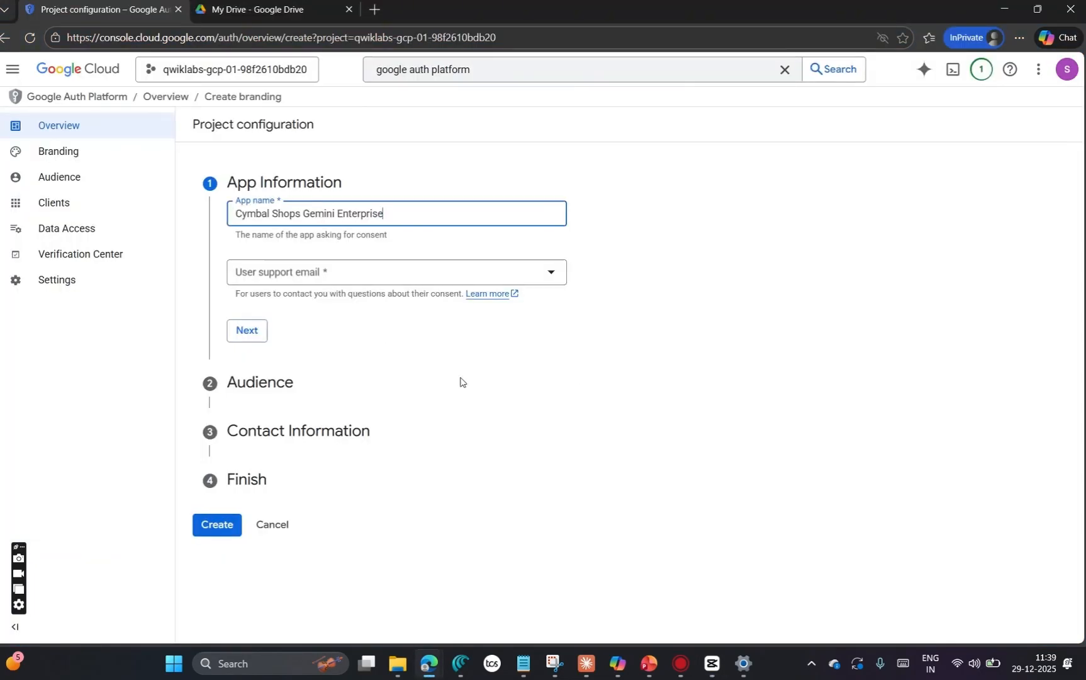
Step: Copy the student email address from the Task 3 lab instructions, select it as the user support email and continue to the audience settings
key("alt+Tab")
key("alt+Tab")
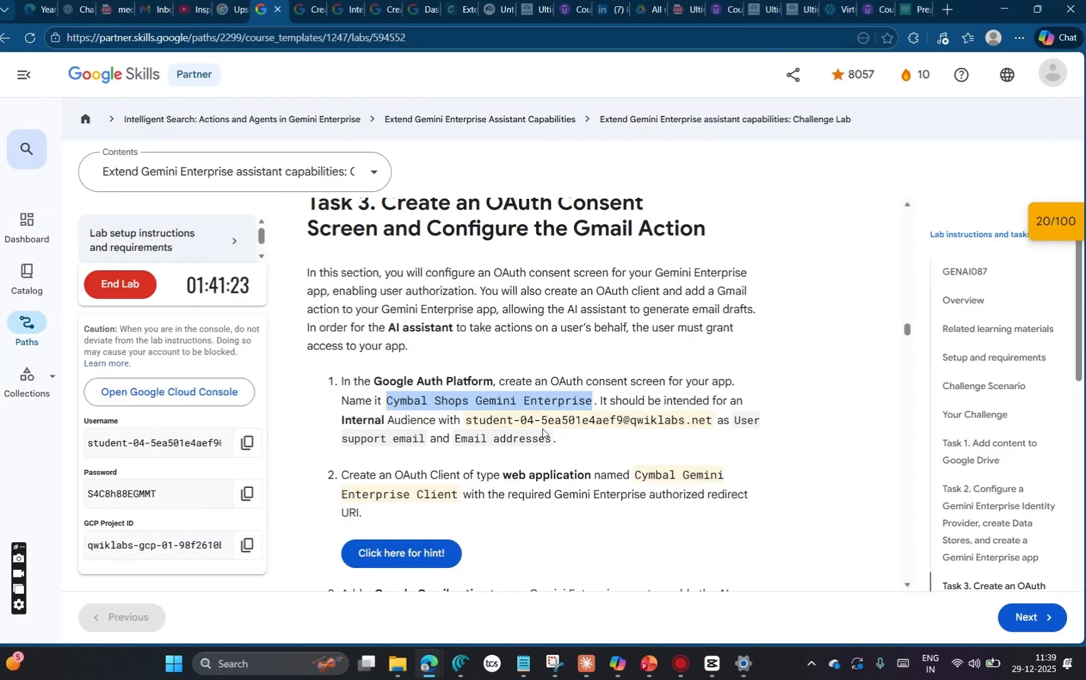
left_click_drag(466, 420, 712, 421)
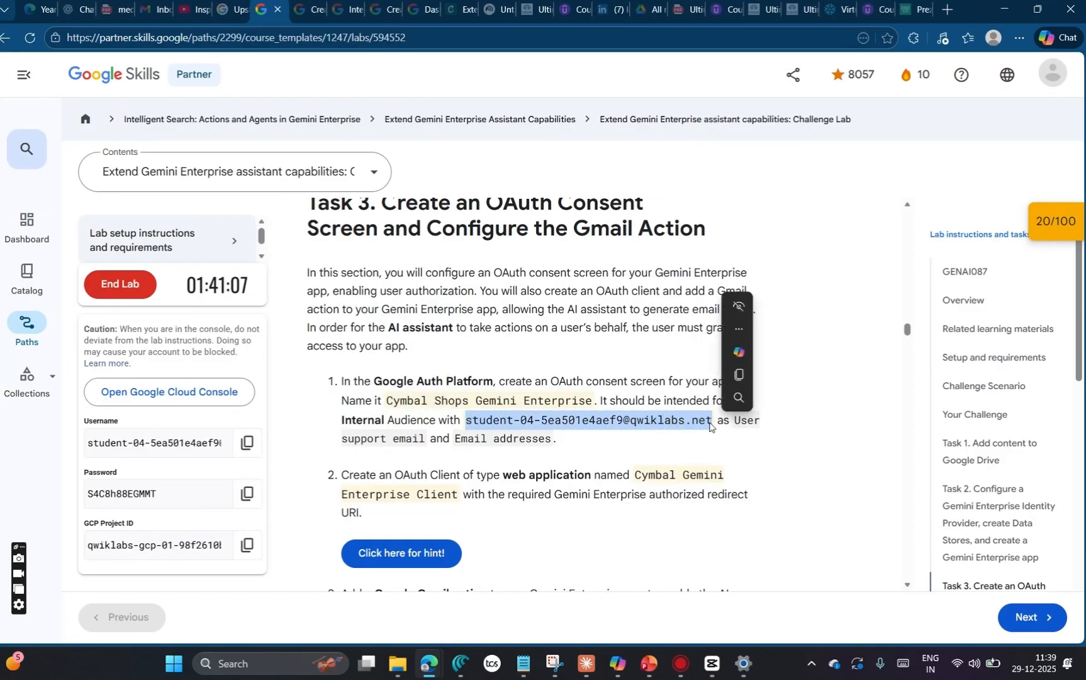
key("ctrl+c")
key("alt+Tab")
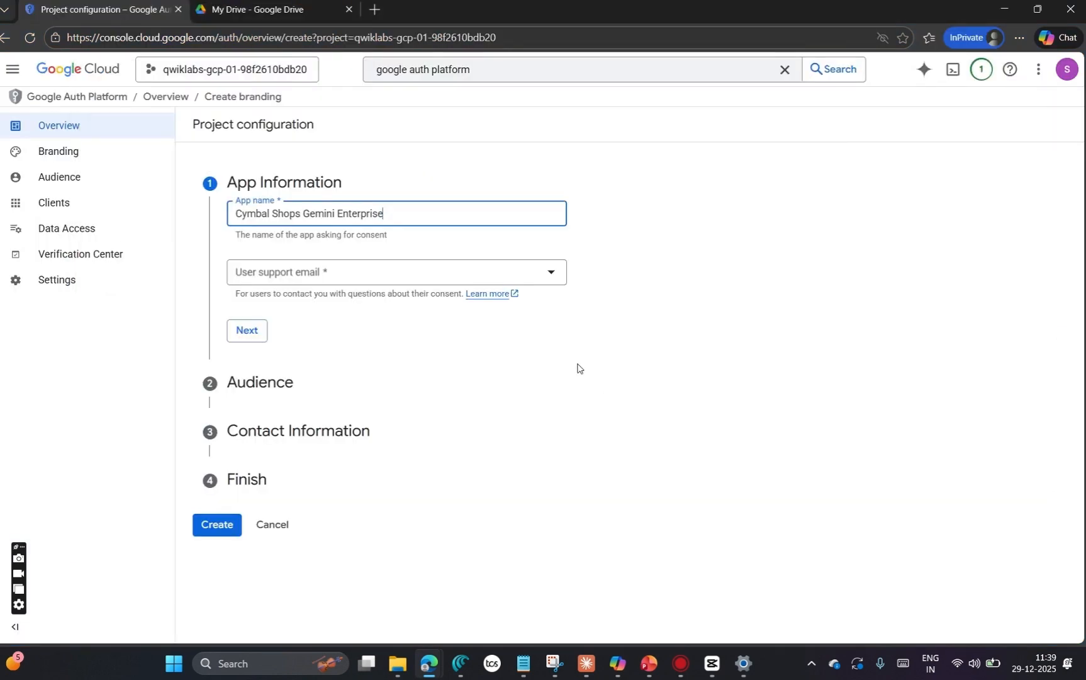
left_click(391, 277)
left_click(385, 282)
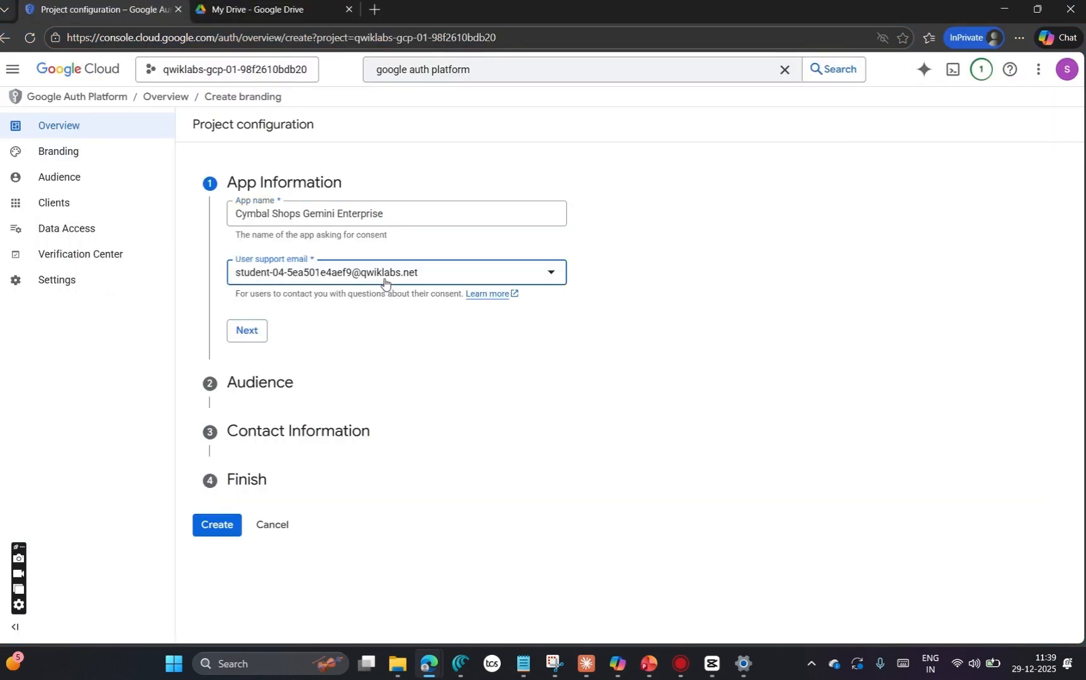
left_click(255, 339)
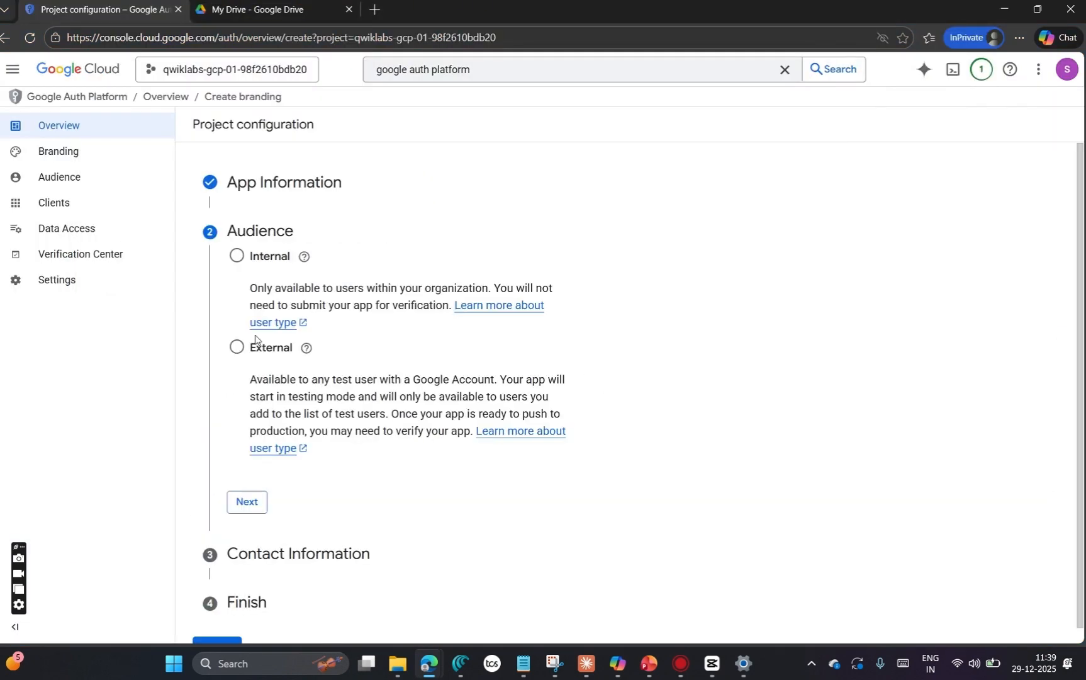
Step: Set the OAuth app's audience to Internal and enter the copied student email address as the contact email
left_click(237, 256)
scroll(248, 491, "down", 1)
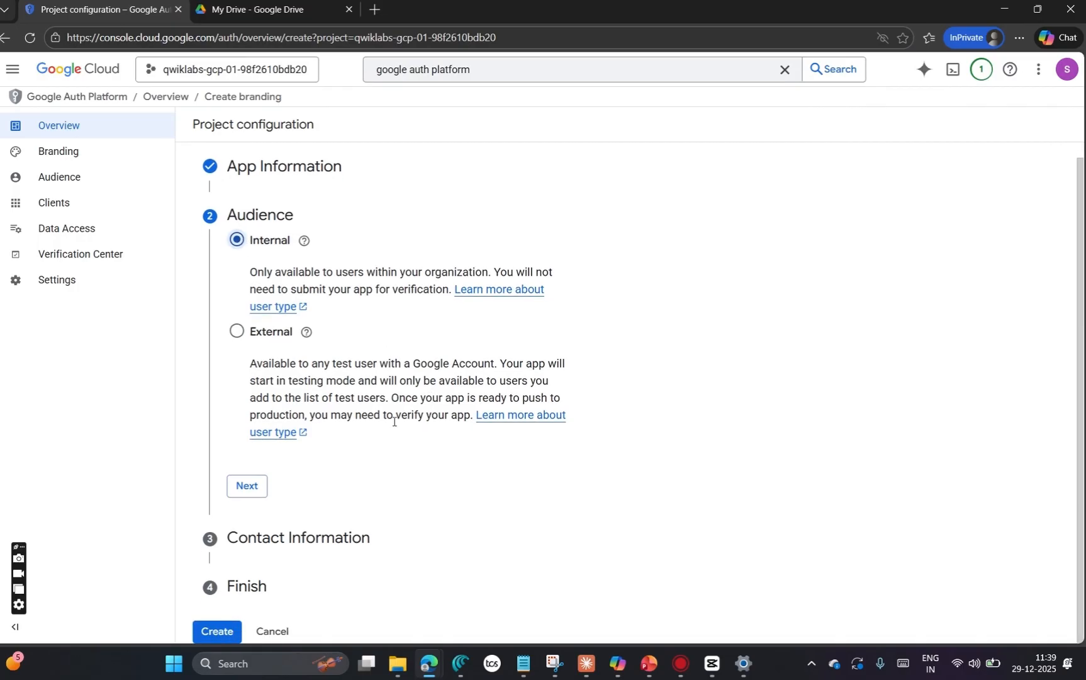
left_click(246, 486)
left_click(329, 310)
key("ctrl+v")
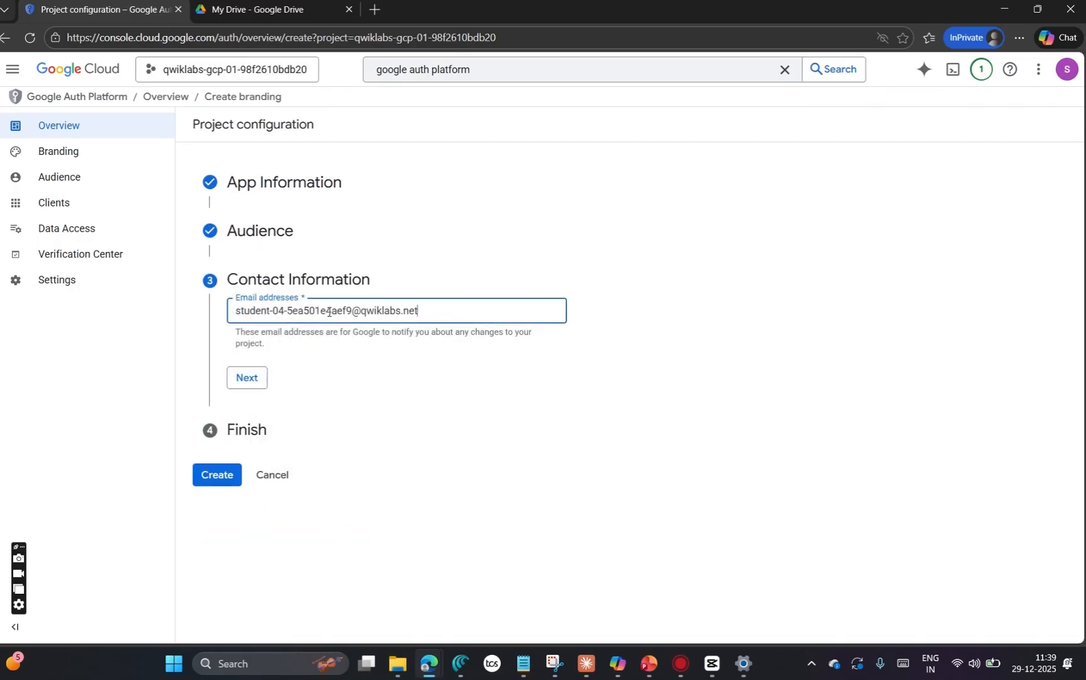
left_click(247, 377)
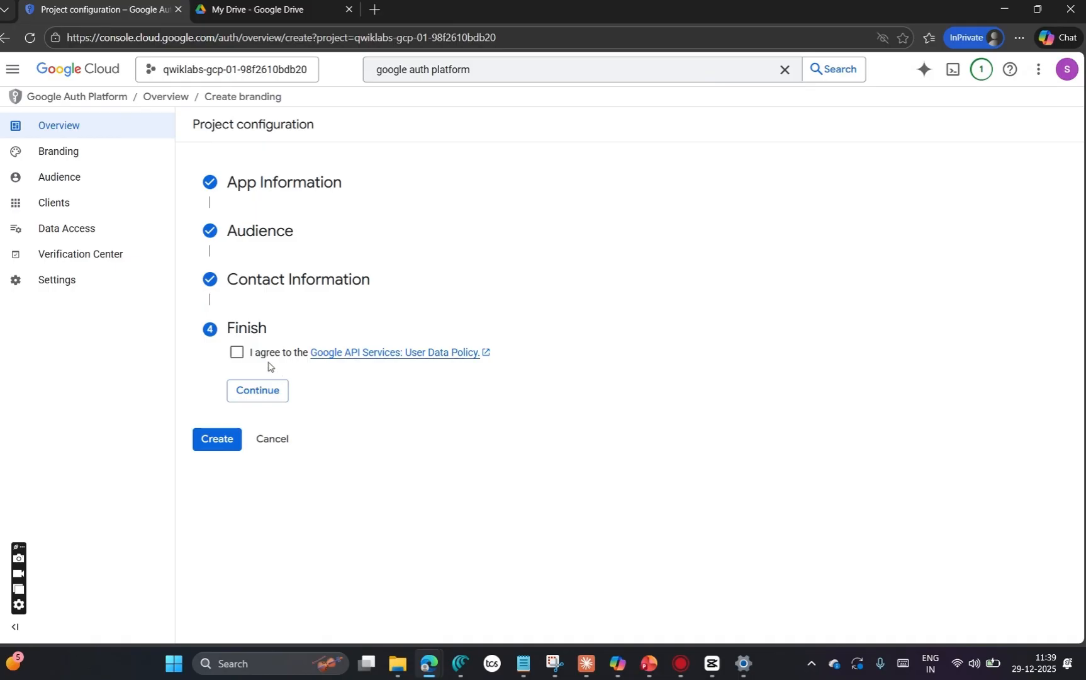
Step: Agree to the Google API Services User Data Policy and create the OAuth configuration
left_click(236, 353)
left_click(263, 392)
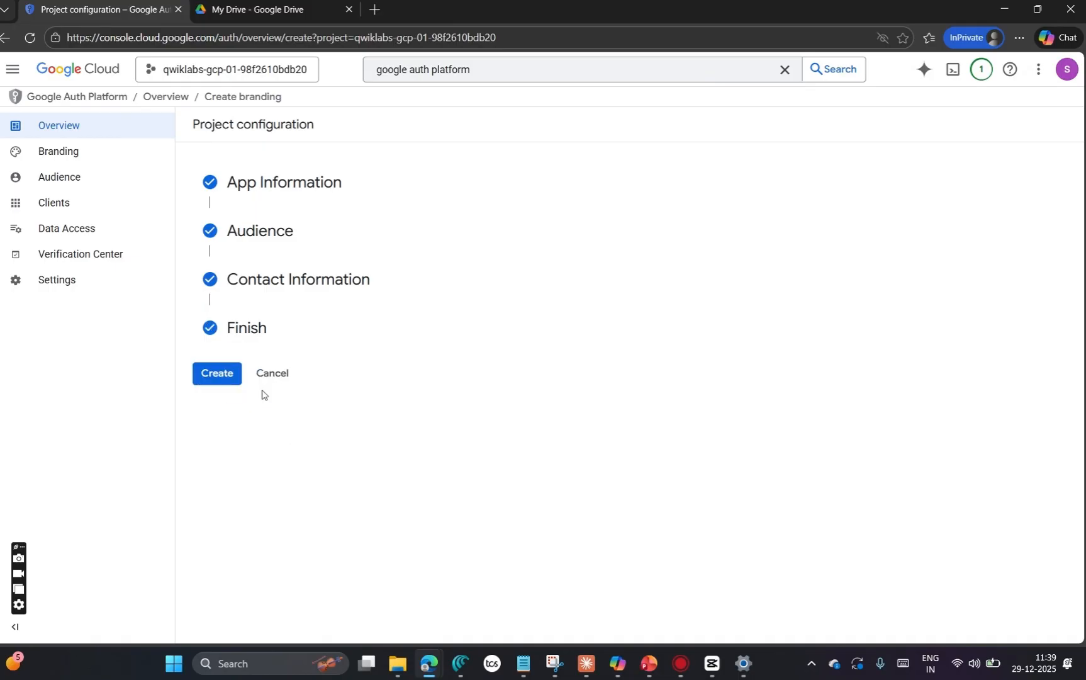
left_click(206, 375)
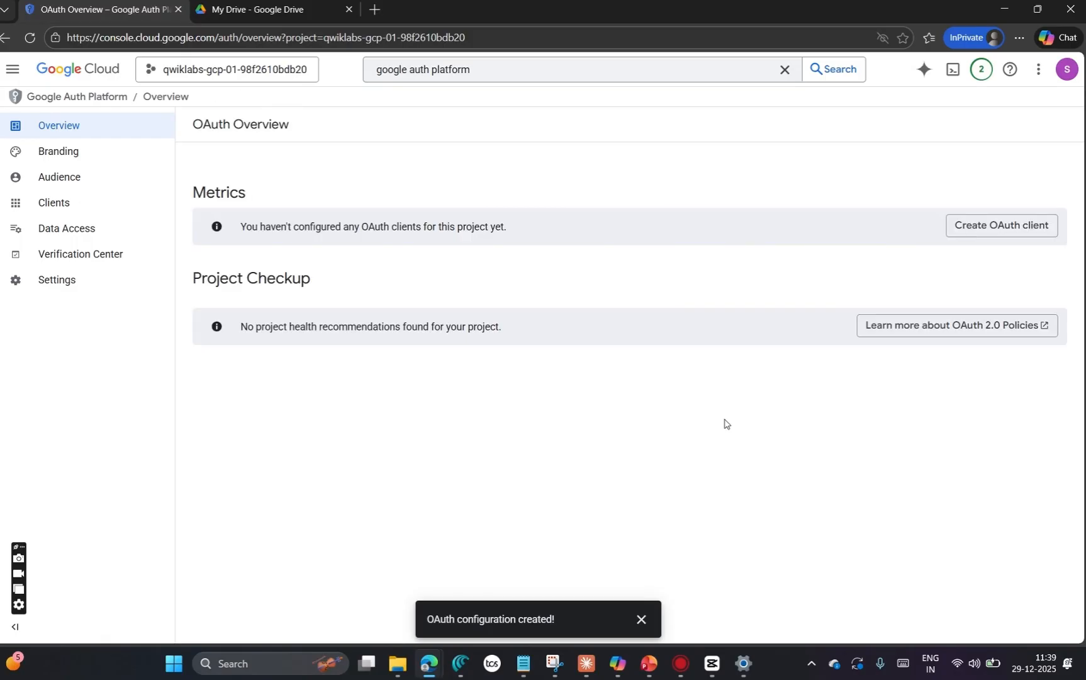
Step: Start creating an OAuth client with Web application as the application type
left_click(1007, 228)
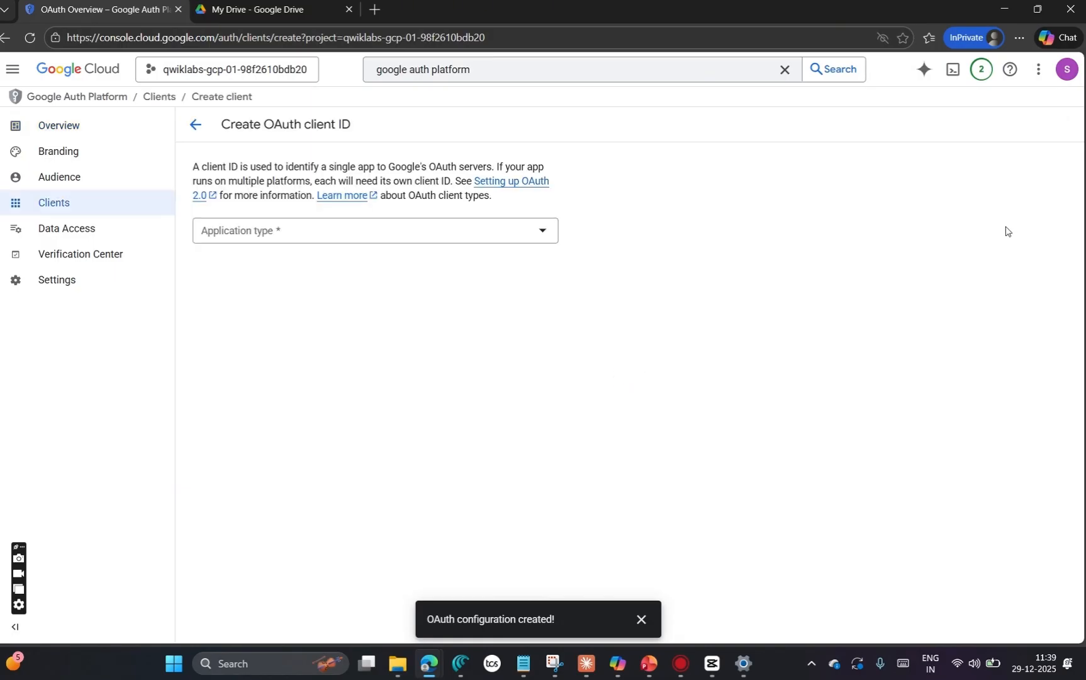
left_click(365, 236)
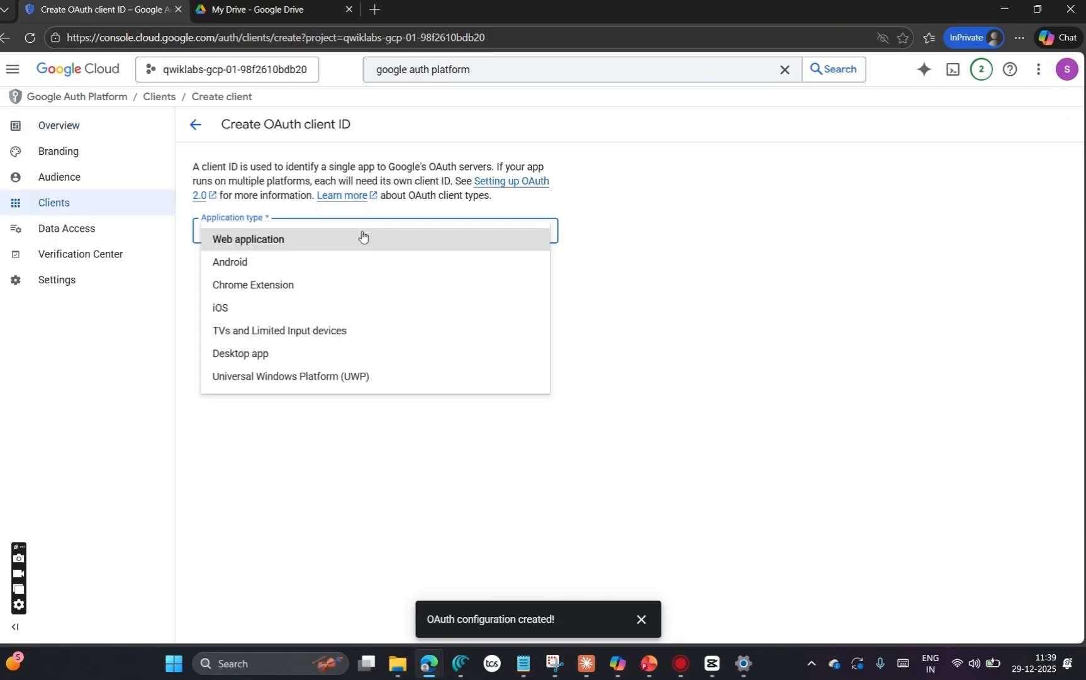
left_click(319, 245)
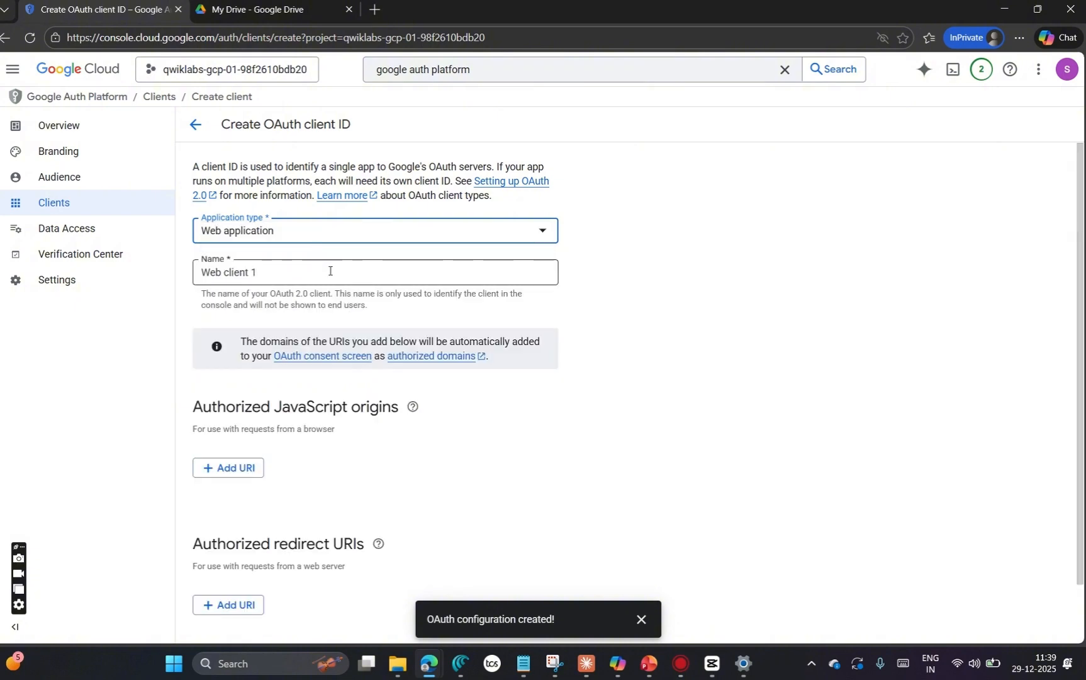
Step: Reveal the OAuth client hint on the lab page, open the linked documentation and copy its redirect URI, returning to the client form
mouse_move(428, 663)
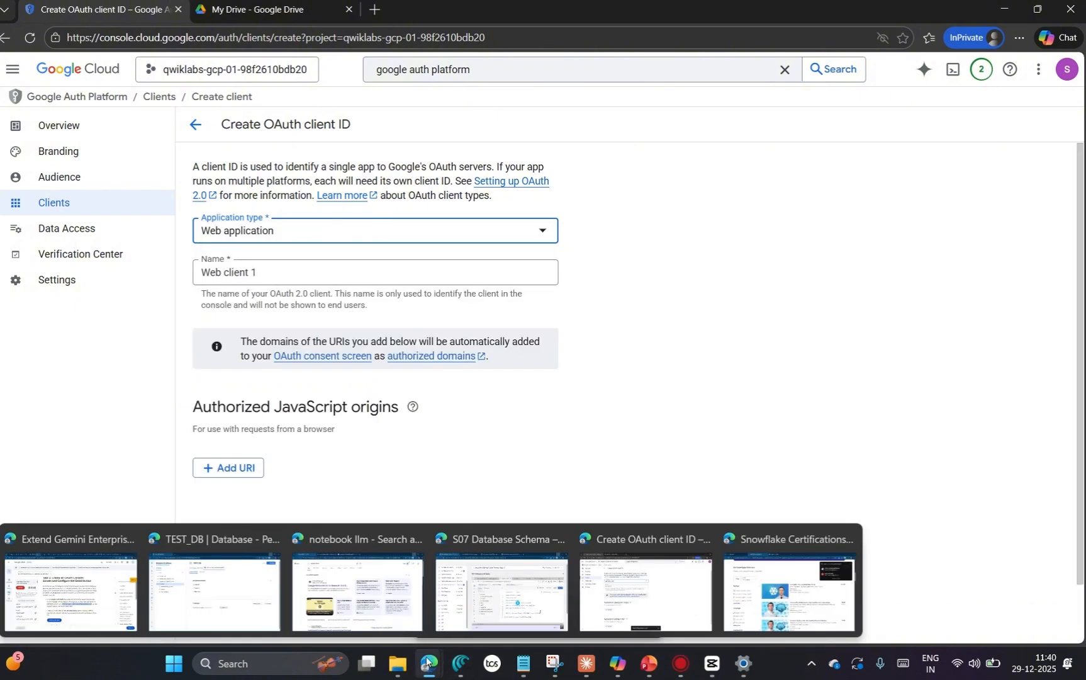
left_click(73, 573)
scroll(558, 392, "down", 2)
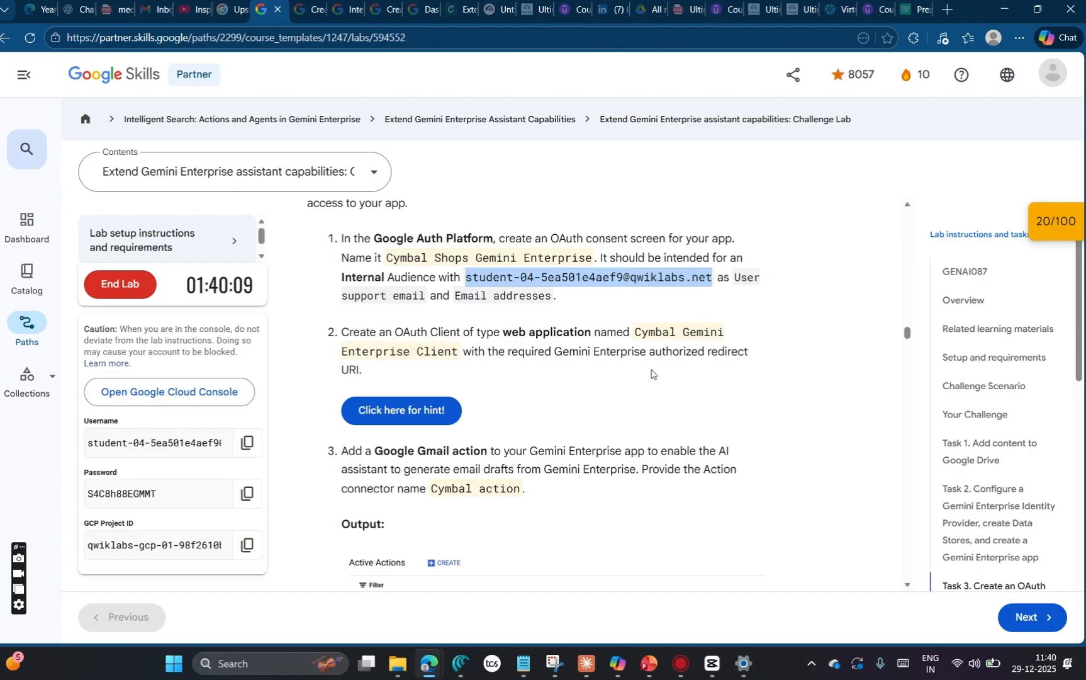
left_click(443, 410)
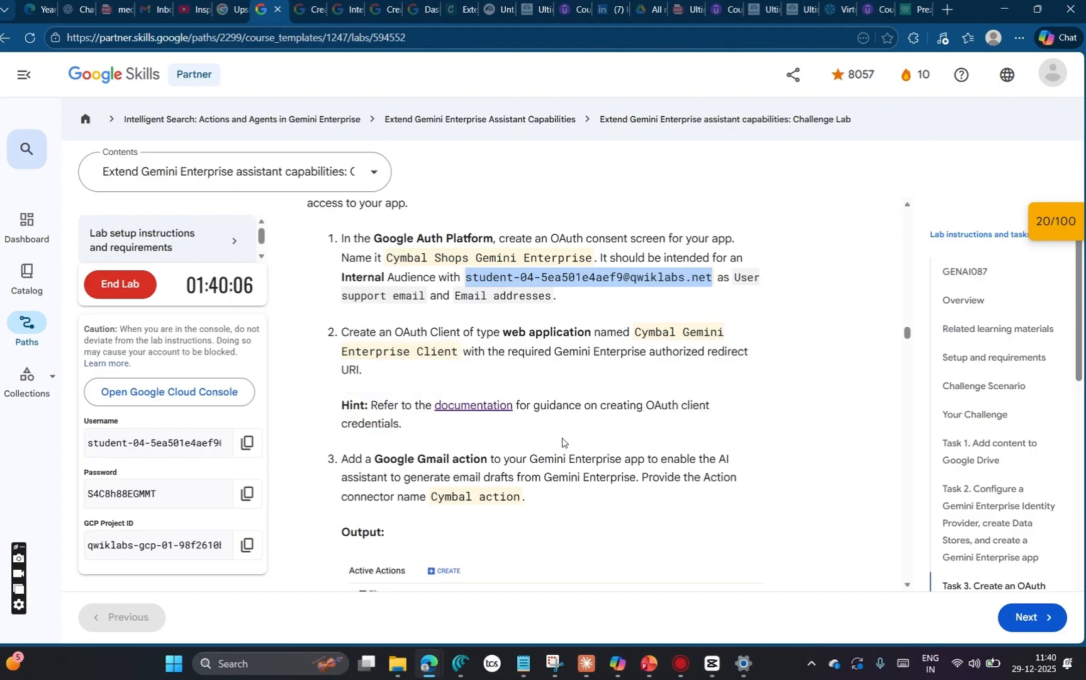
left_click(475, 406)
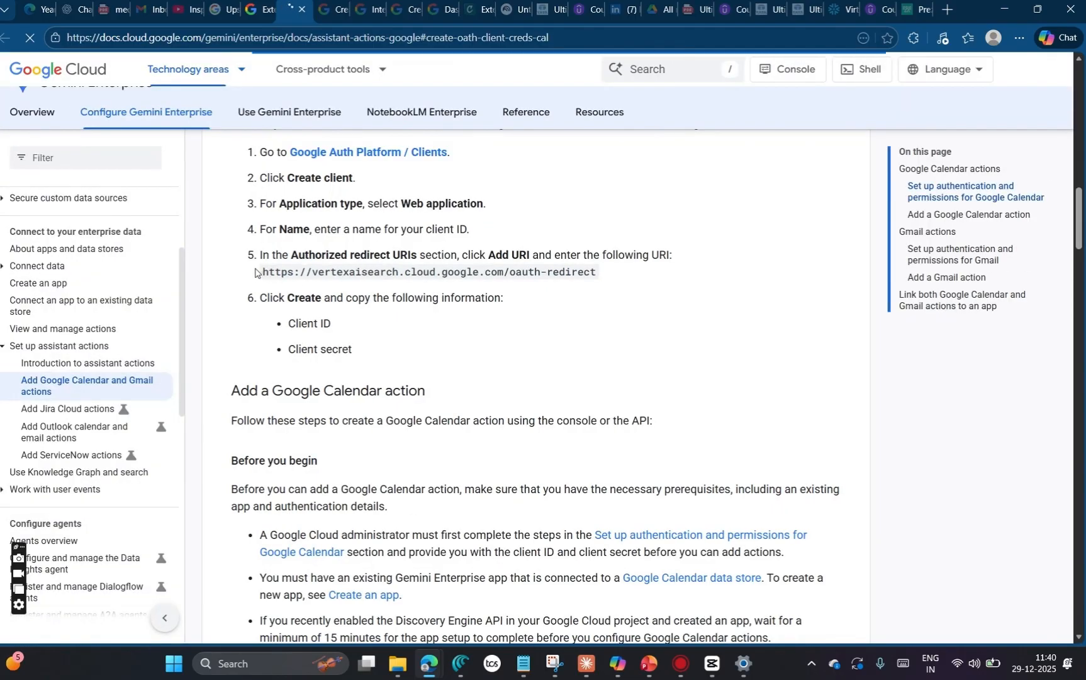
left_click_drag(263, 402, 615, 415)
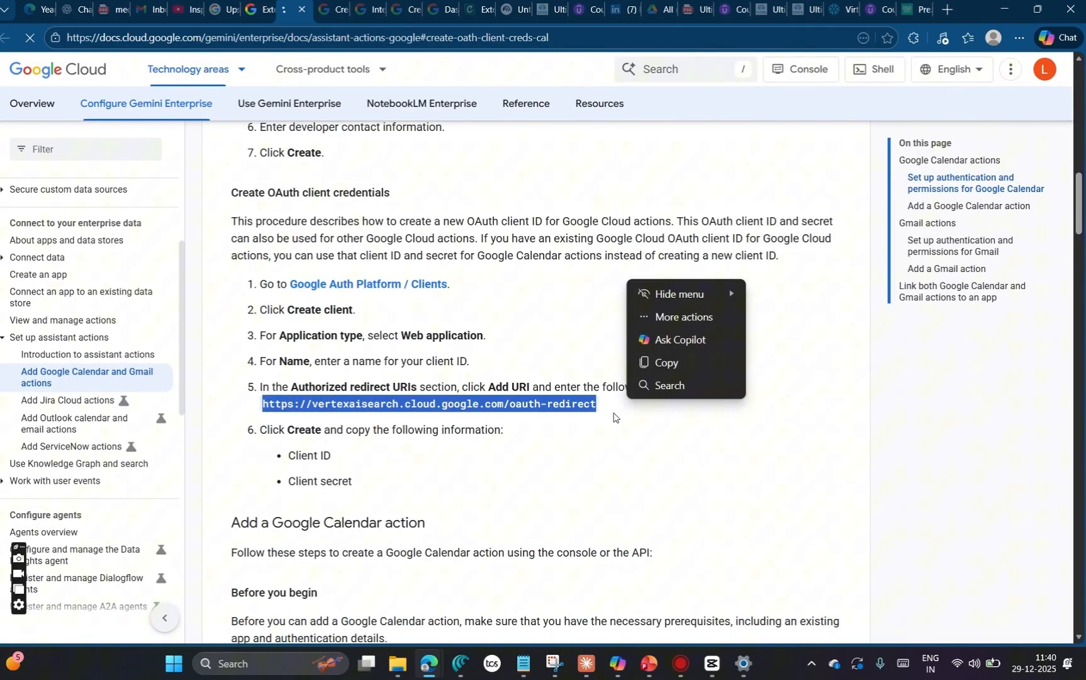
key("alt+Tab")
key("alt+Tab")
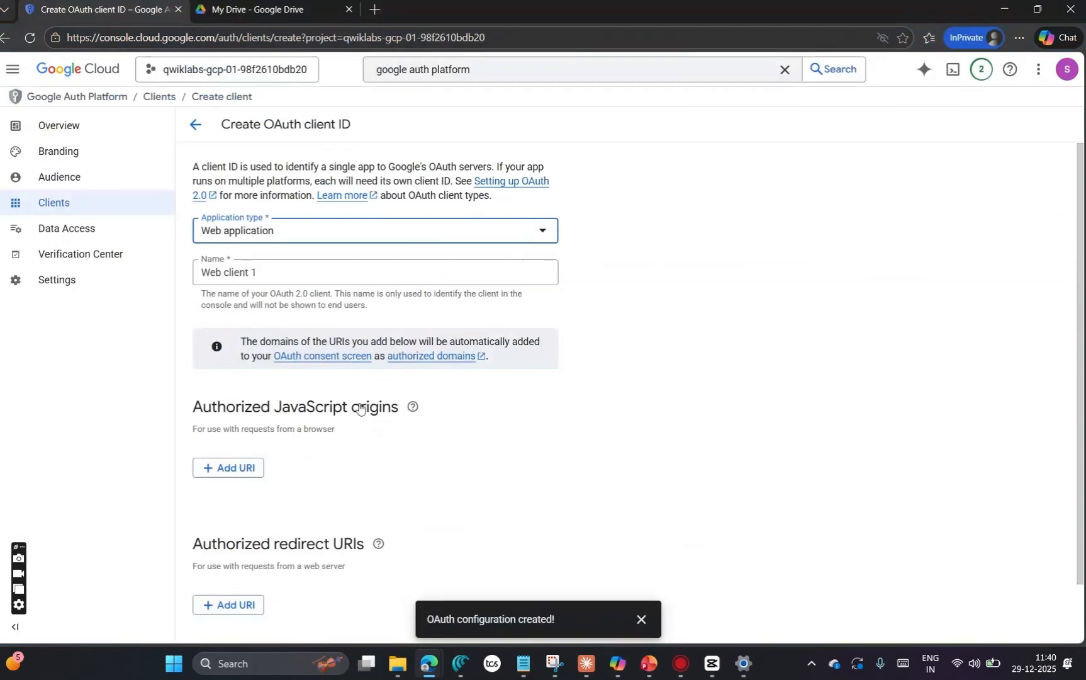
Step: Replace the OAuth client's default name with Cymbal Gemini Enterprise Client, copied from the Task 3 lab instructions
left_click(247, 278)
key("ctrl+a")
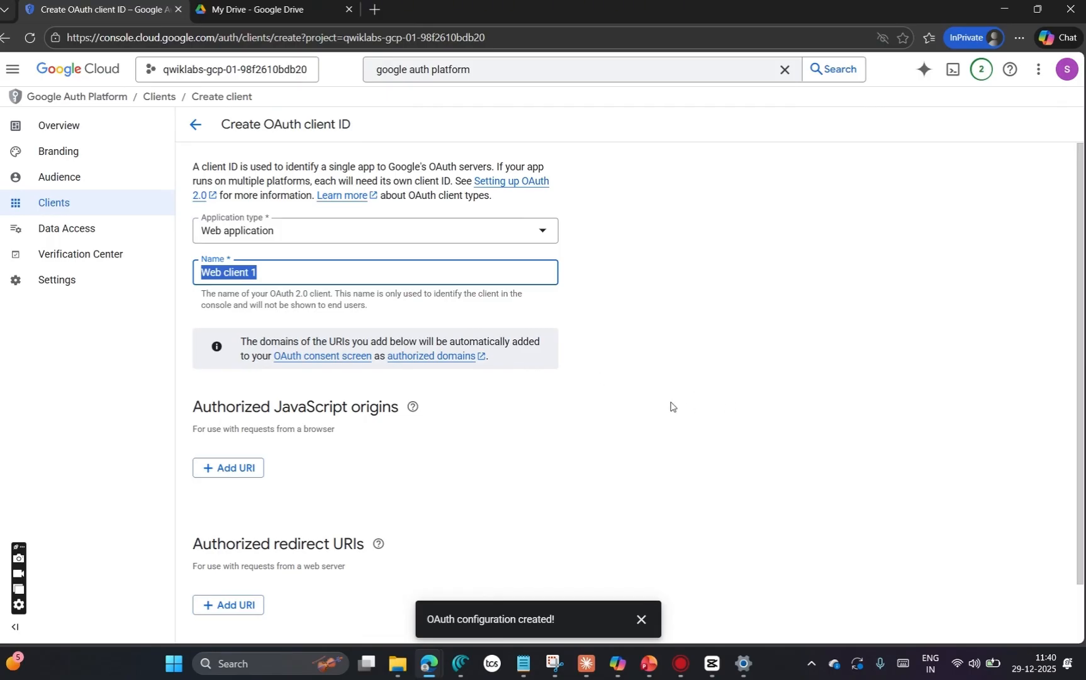
scroll(290, 236, "down", 2)
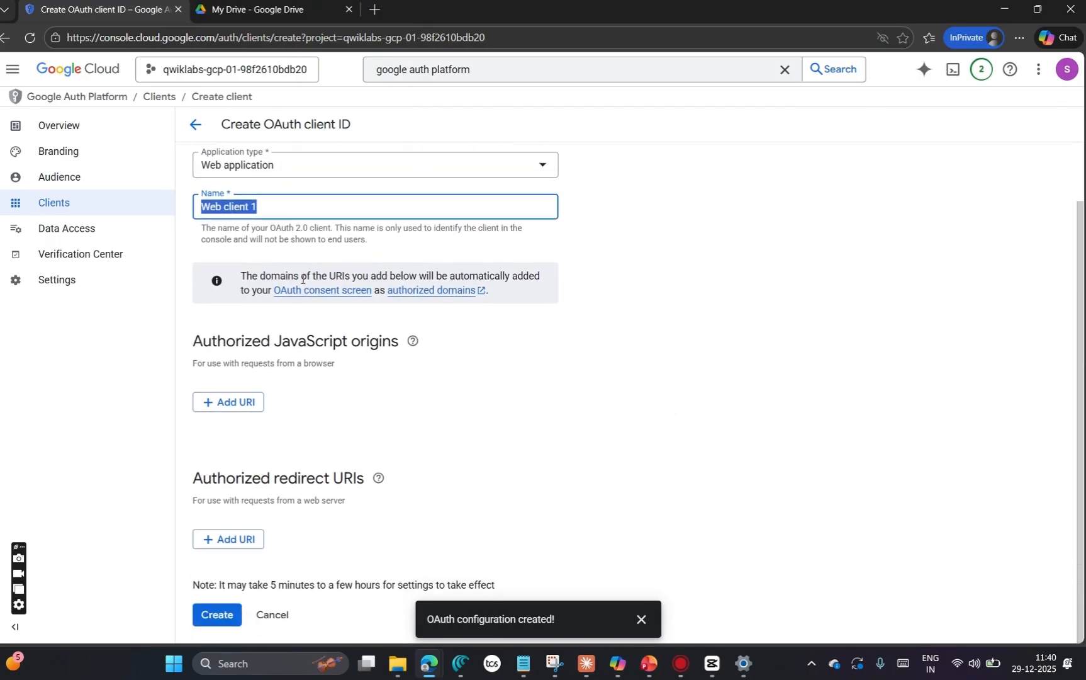
scroll(290, 236, "up", 2)
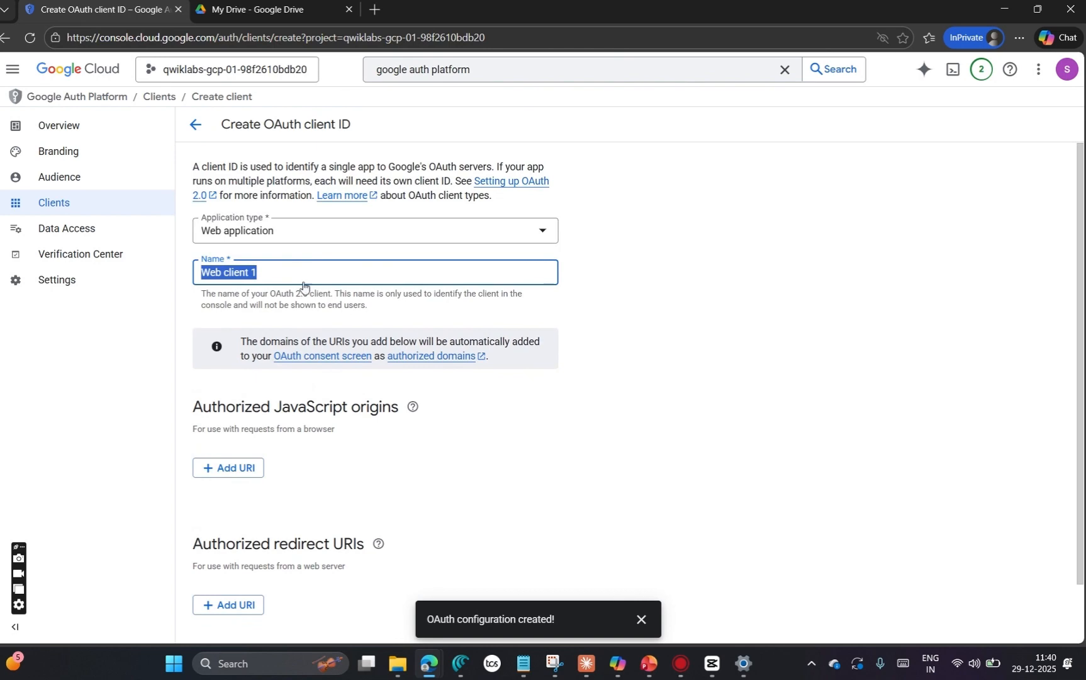
key("alt+Tab")
key("alt+Tab")
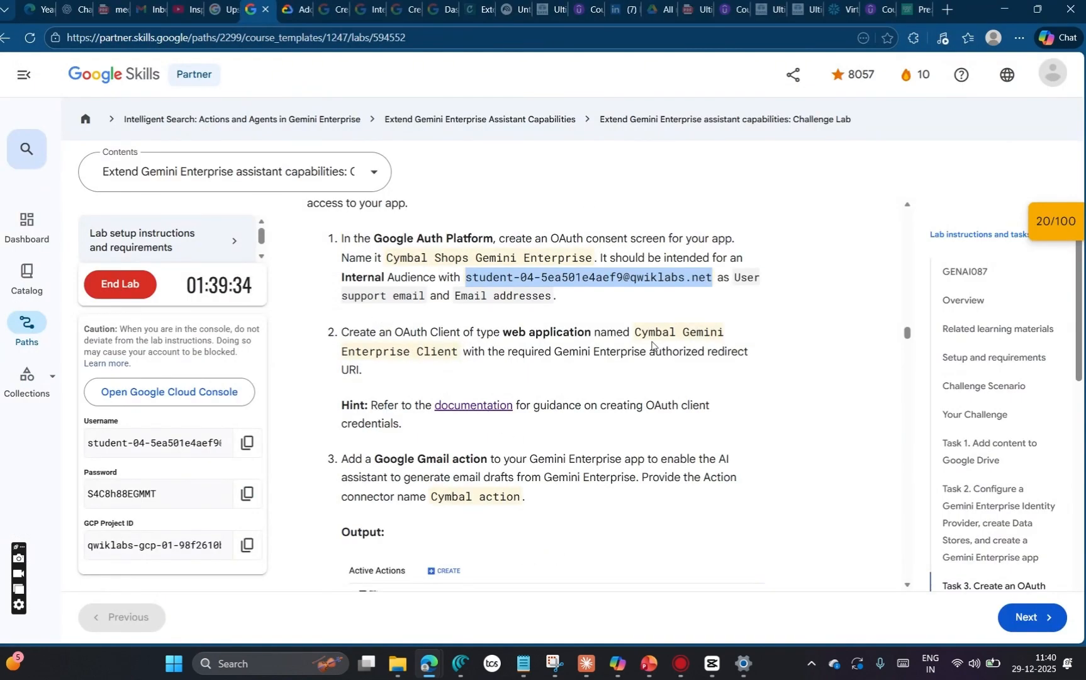
left_click_drag(634, 331, 456, 357)
key("ctrl+c")
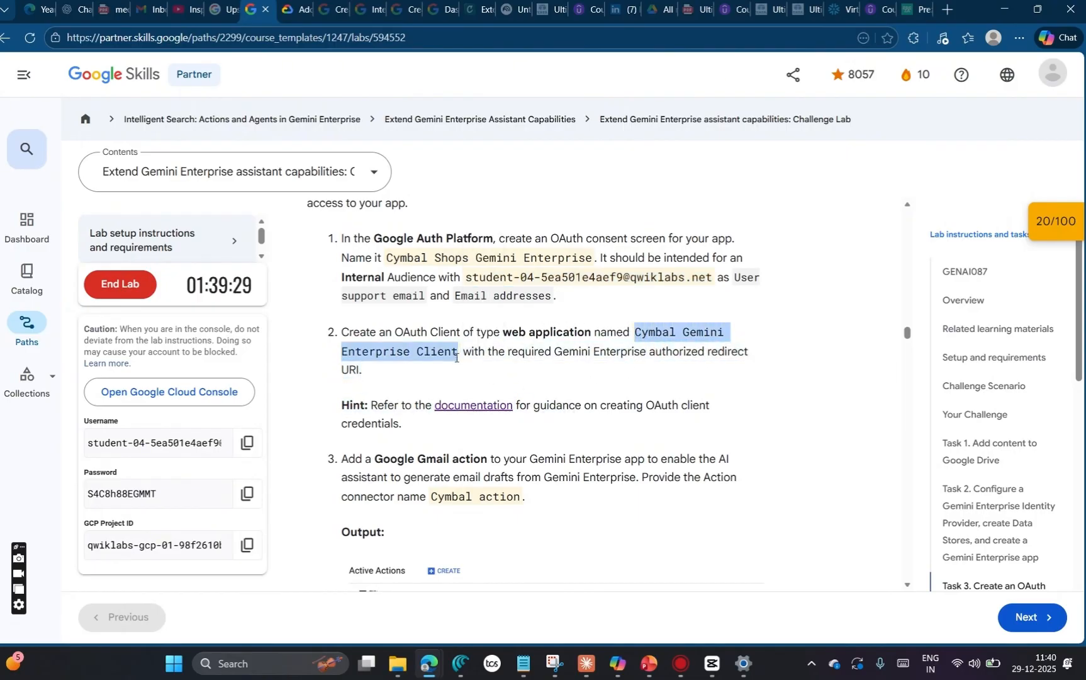
key("alt+Tab")
key("ctrl+v")
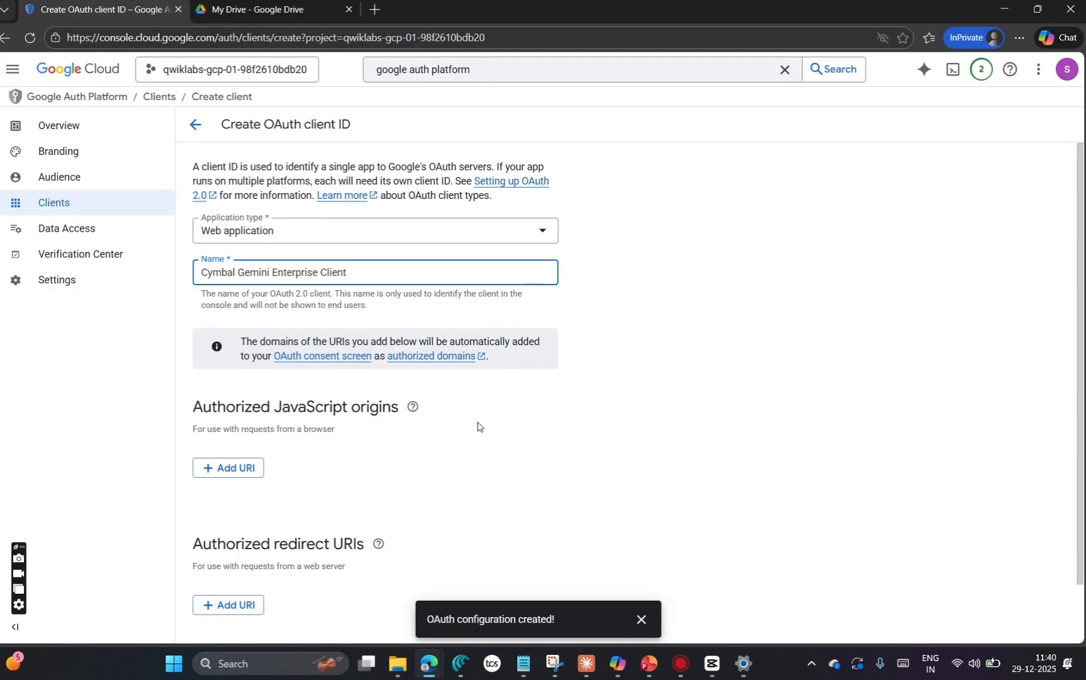
scroll(478, 426, "down", 1)
left_click(224, 540)
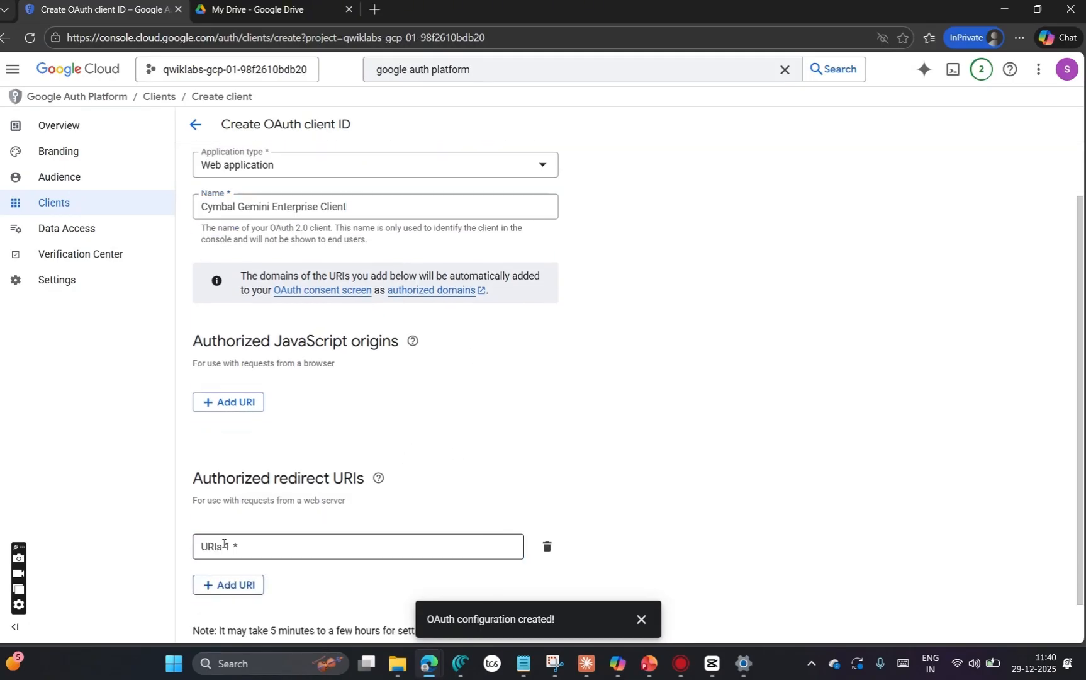
key("alt+Tab")
left_click(290, 17)
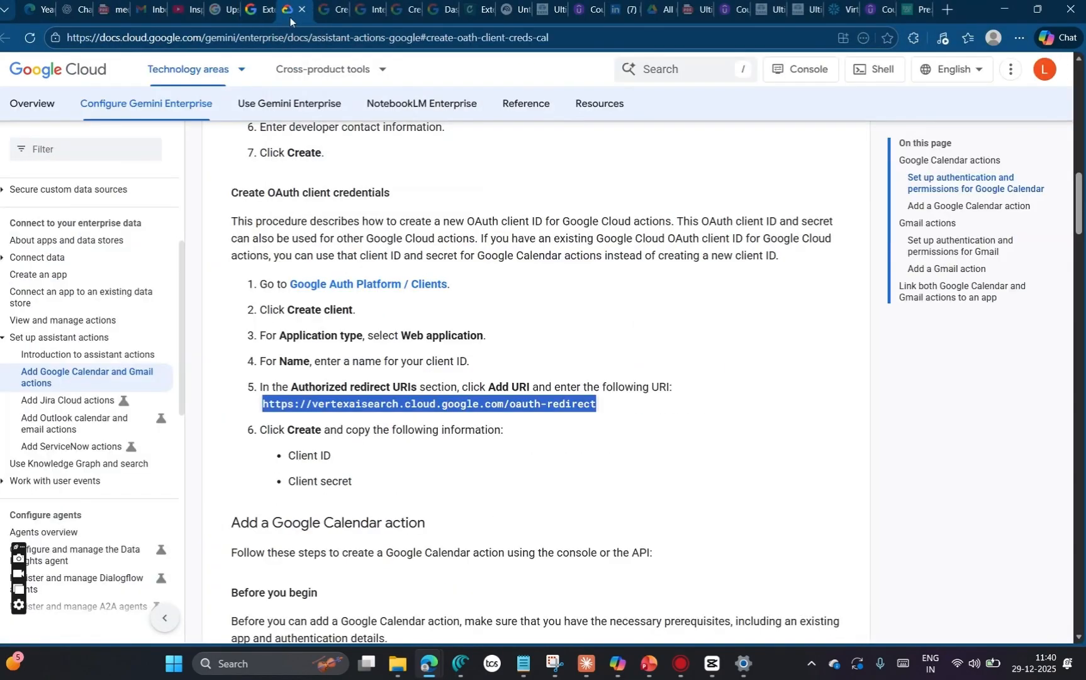
key("alt+Tab")
key("alt+Tab")
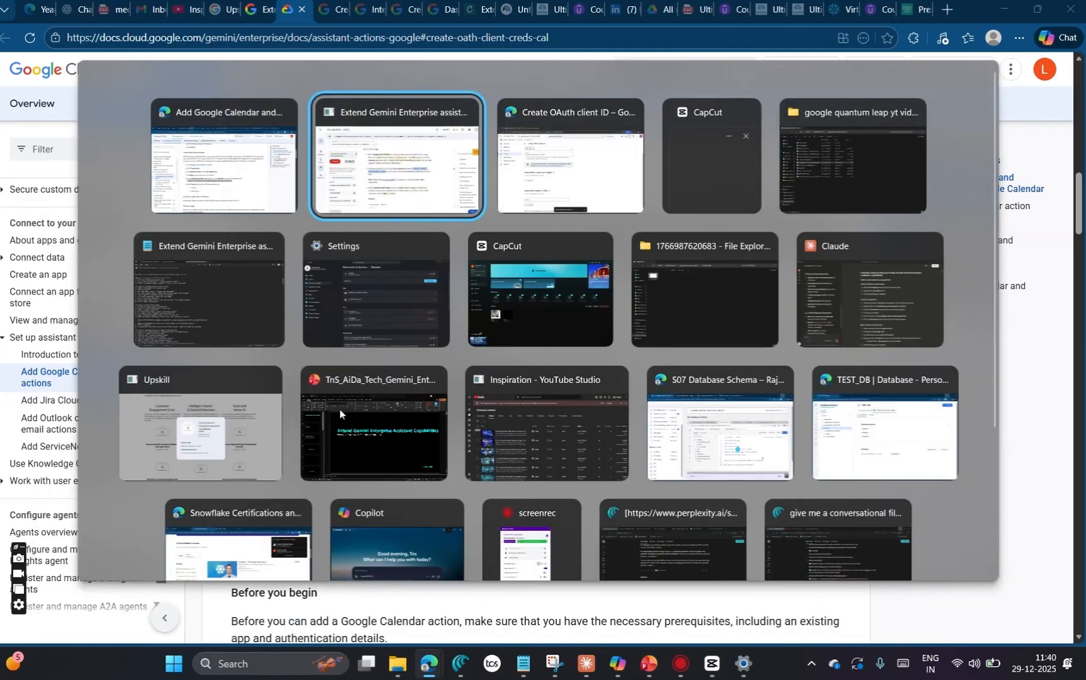
type("https://vertexaisearch.cloud.google.com/oauth-redirect")
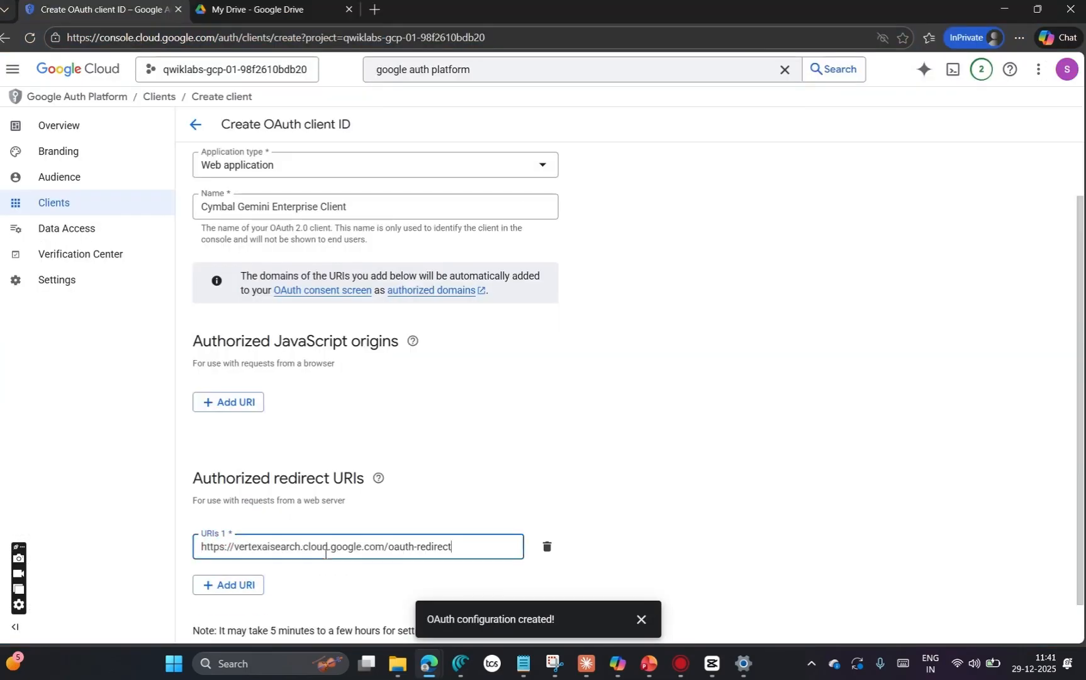
Step: Check the client's type, name and redirect URI, and create the OAuth client
scroll(495, 470, "down", 1)
scroll(356, 400, "up", 2)
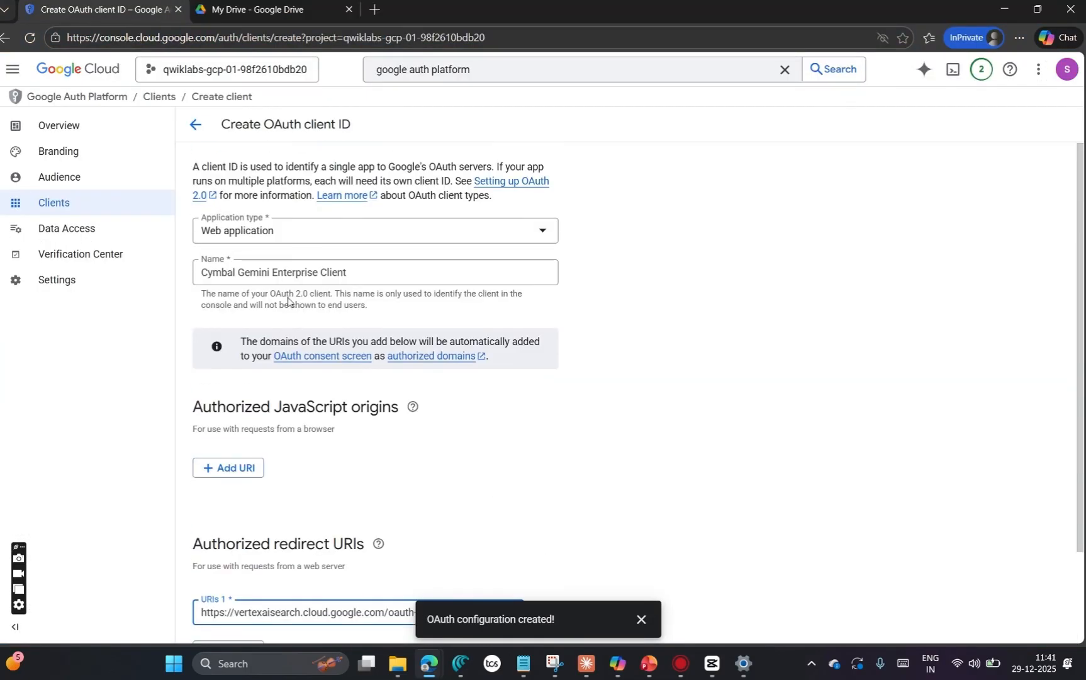
scroll(288, 300, "down", 2)
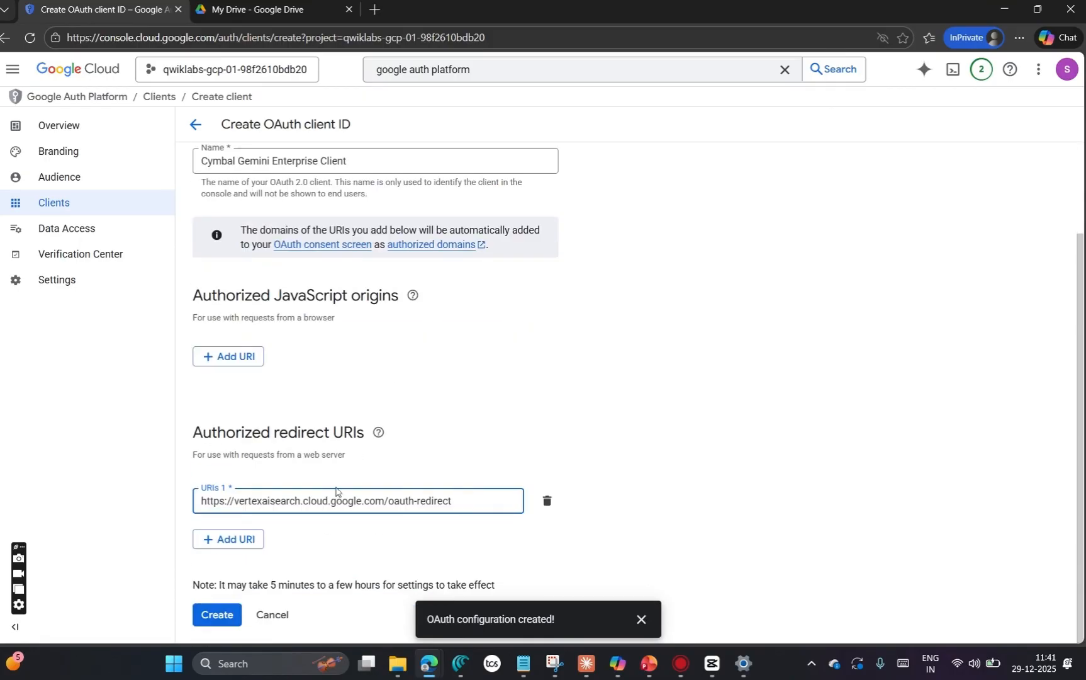
left_click(221, 613)
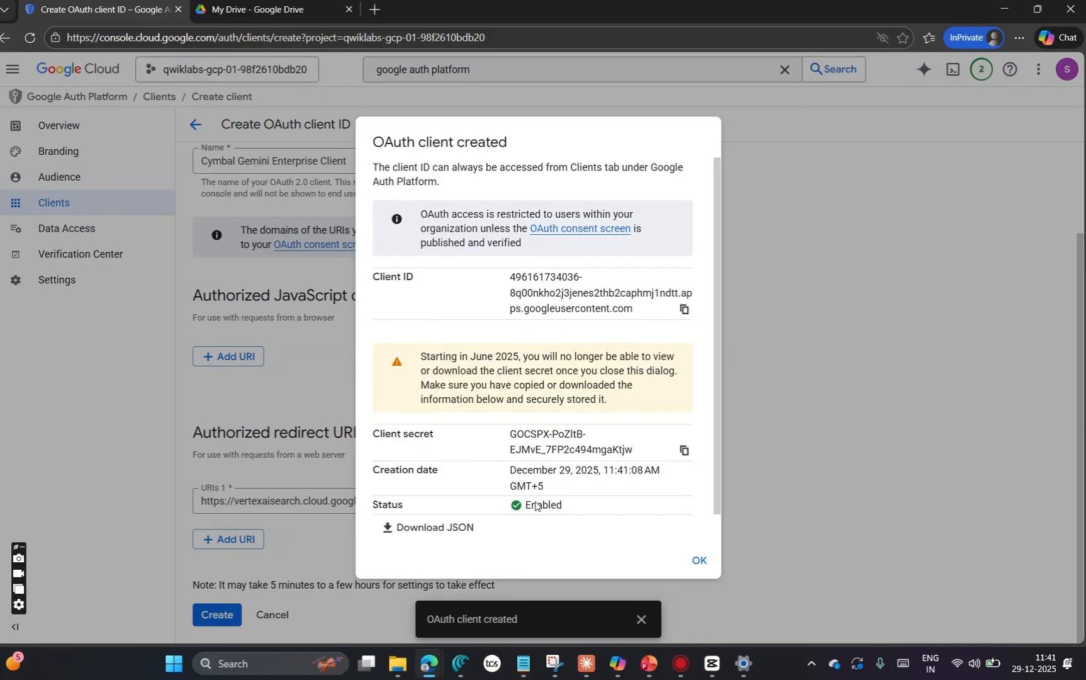
Step: Copy the OAuth client ID, paste it into a new Notepad note and return to the client details in the Google Cloud console
left_click(684, 310)
mouse_move(523, 664)
left_click(541, 587)
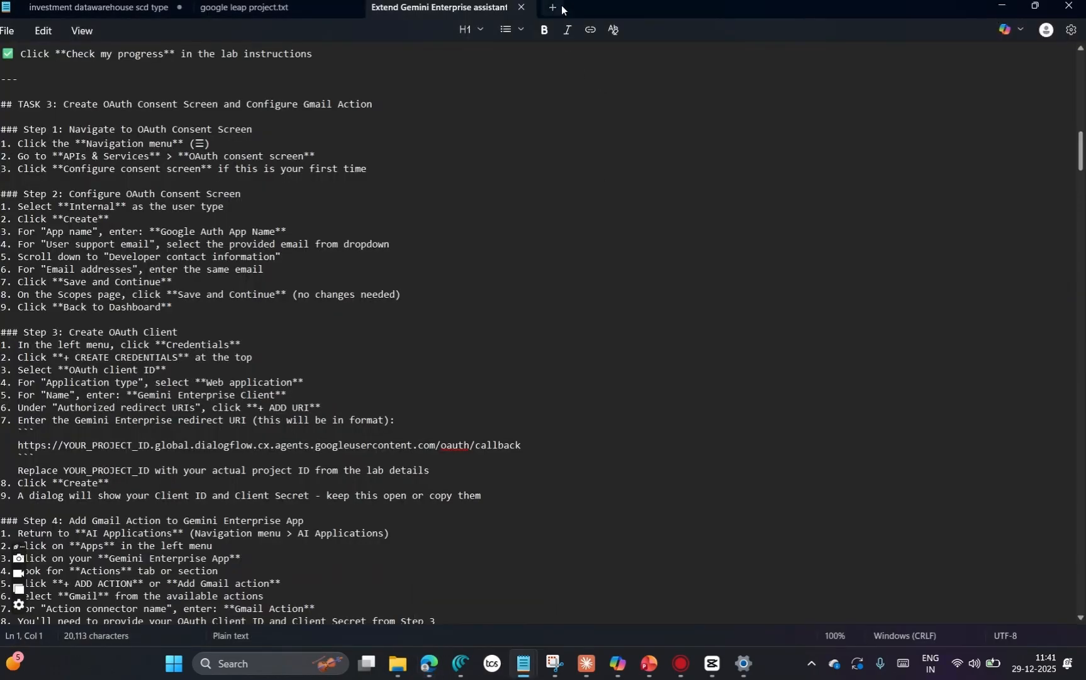
key("ctrl+n")
key("ctrl+v")
key("alt+Tab")
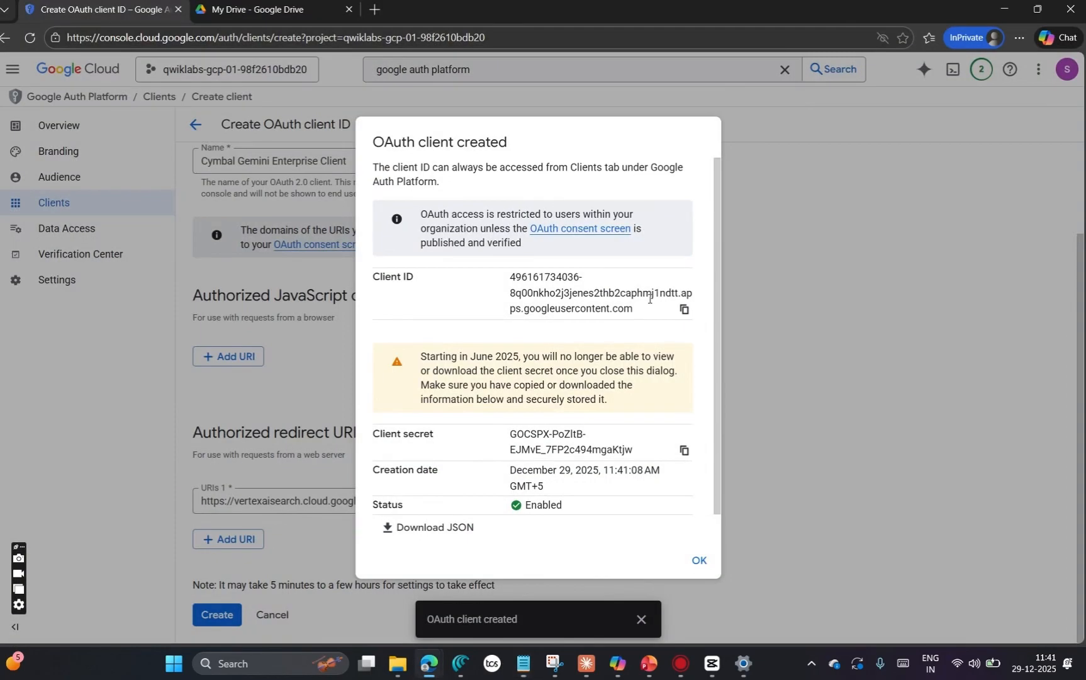
Step: Copy the OAuth client secret into the Notepad note below the client ID, and close the OAuth client created dialog
left_click(684, 450)
key("alt+Tab")
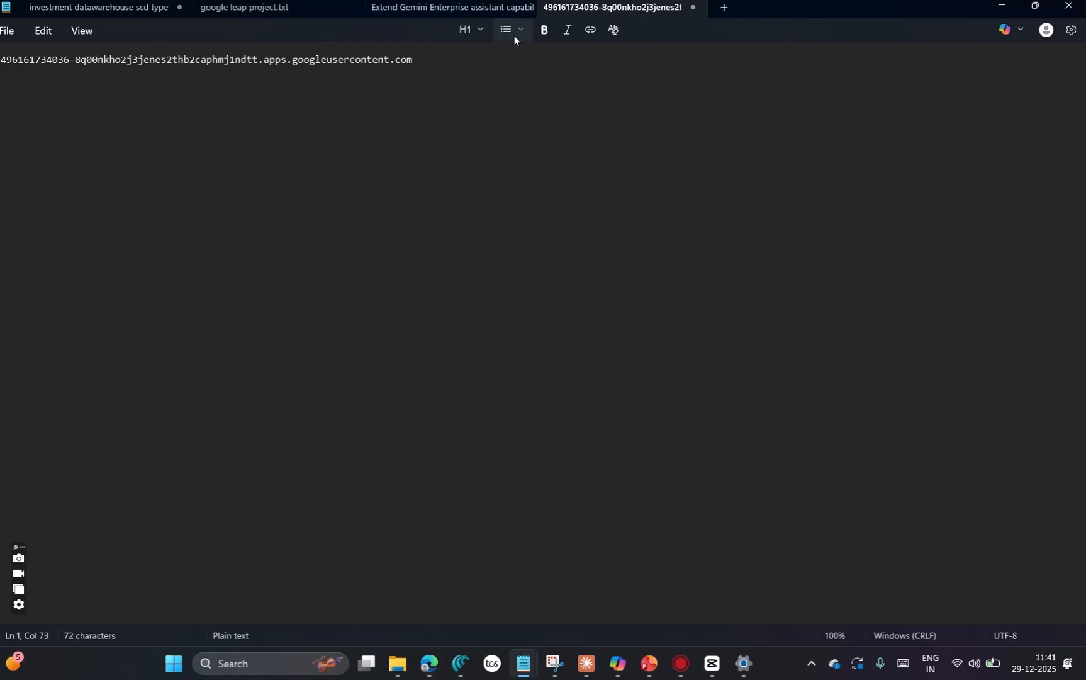
key("Return")
key("ctrl+v")
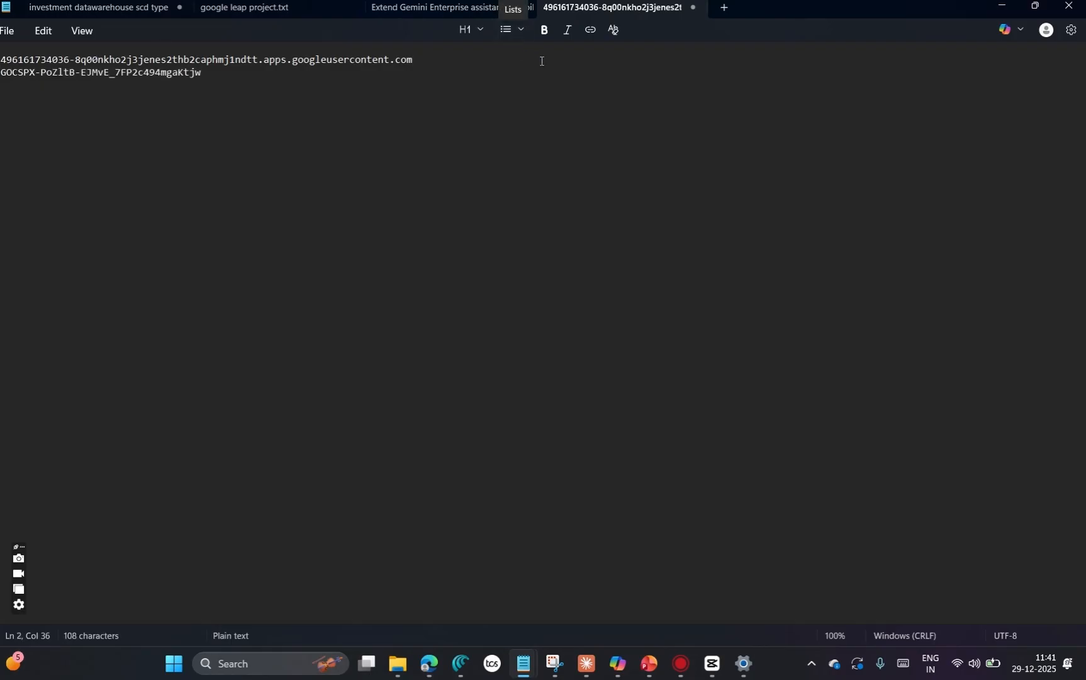
left_click(1009, 14)
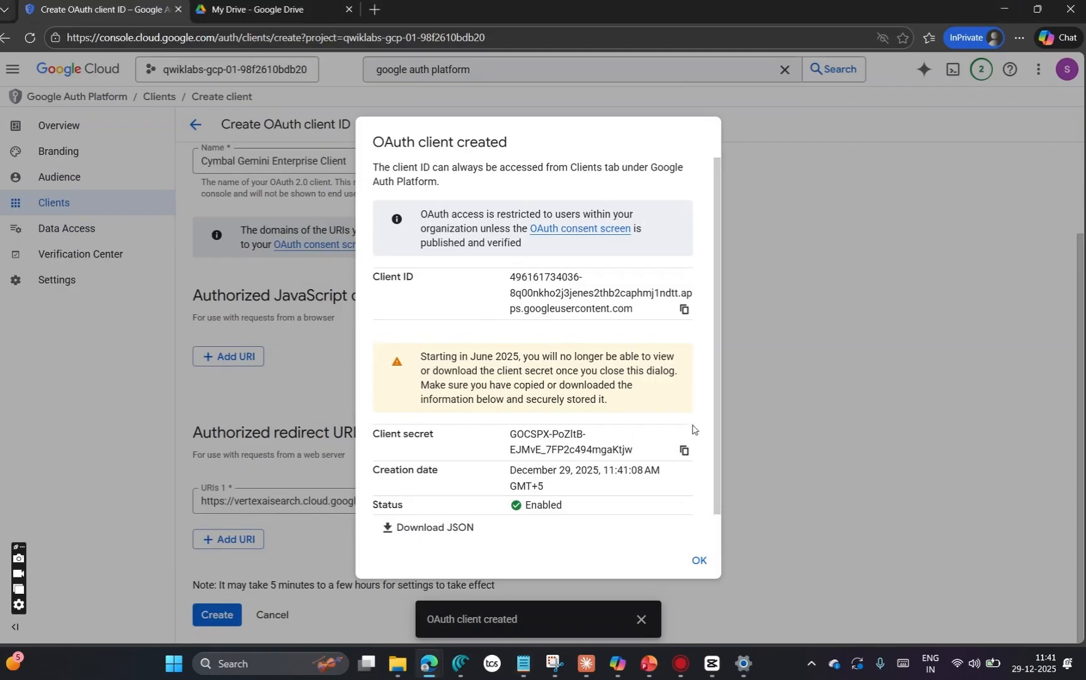
scroll(620, 444, "down", 1)
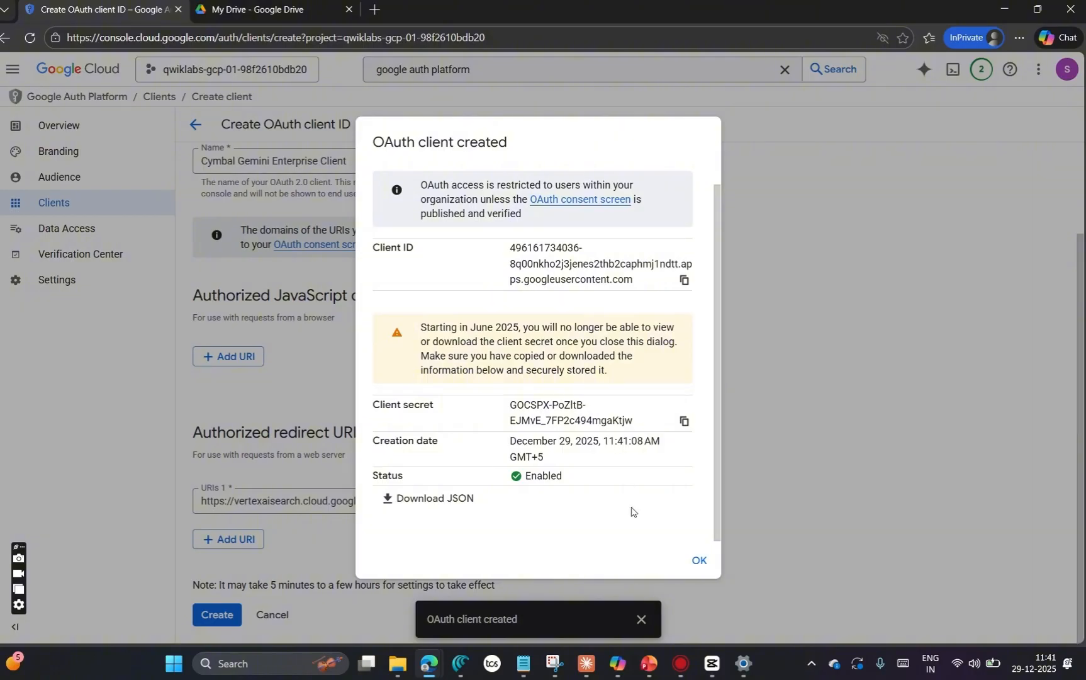
left_click(699, 560)
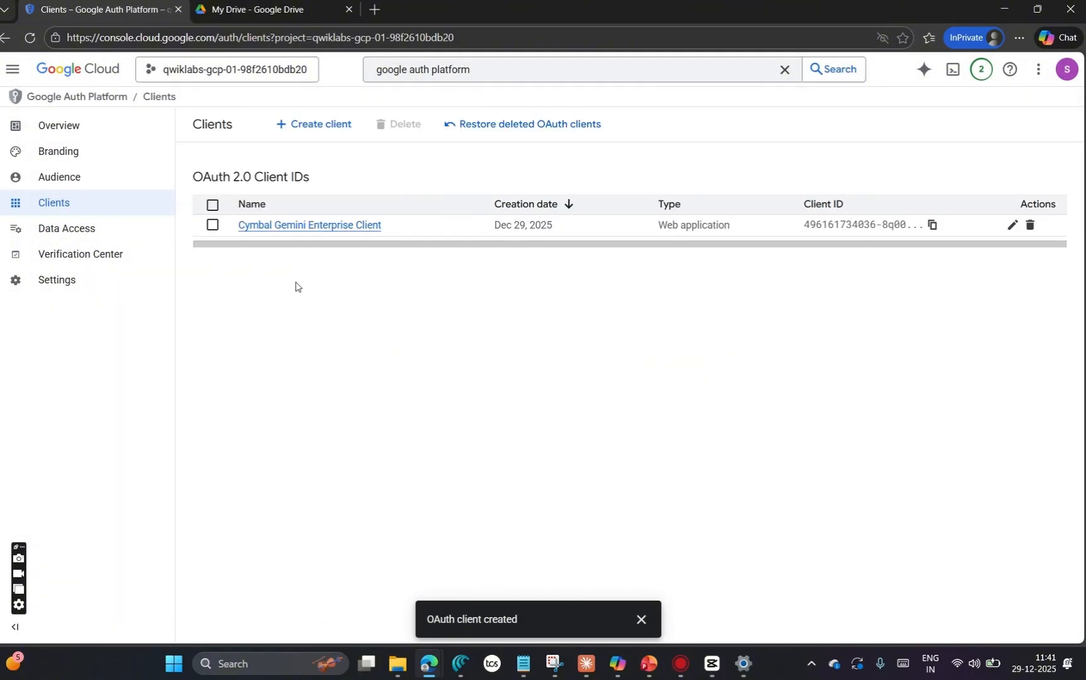
Step: Open the Google Cloud console home in a new browser tab and go to the AI Applications product
left_click(318, 226)
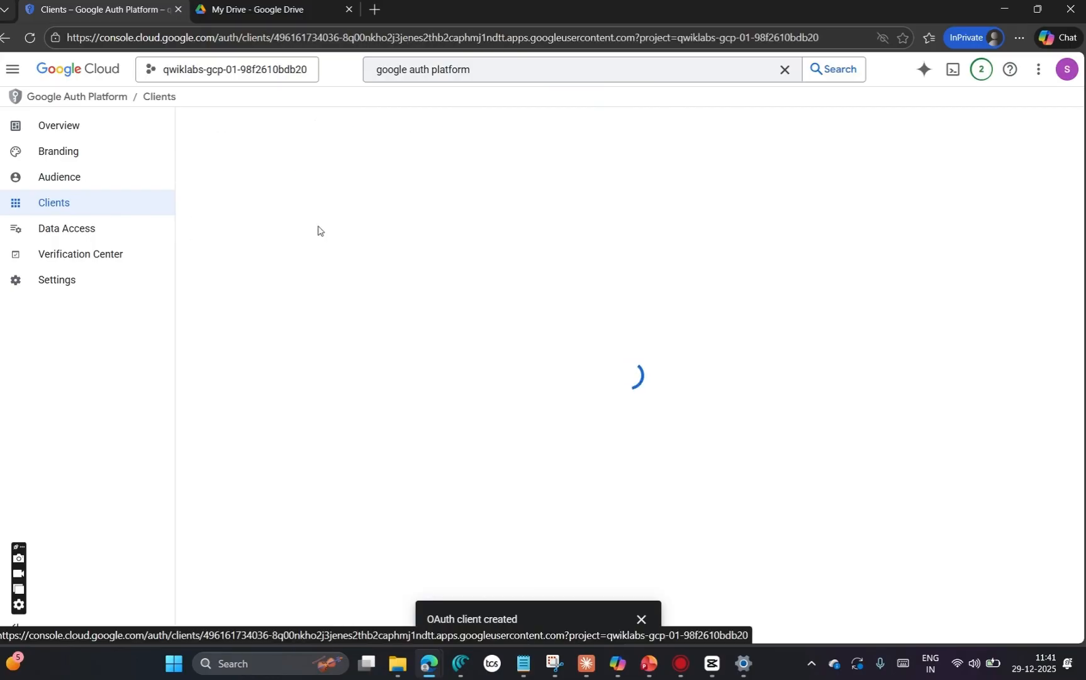
left_click(102, 128)
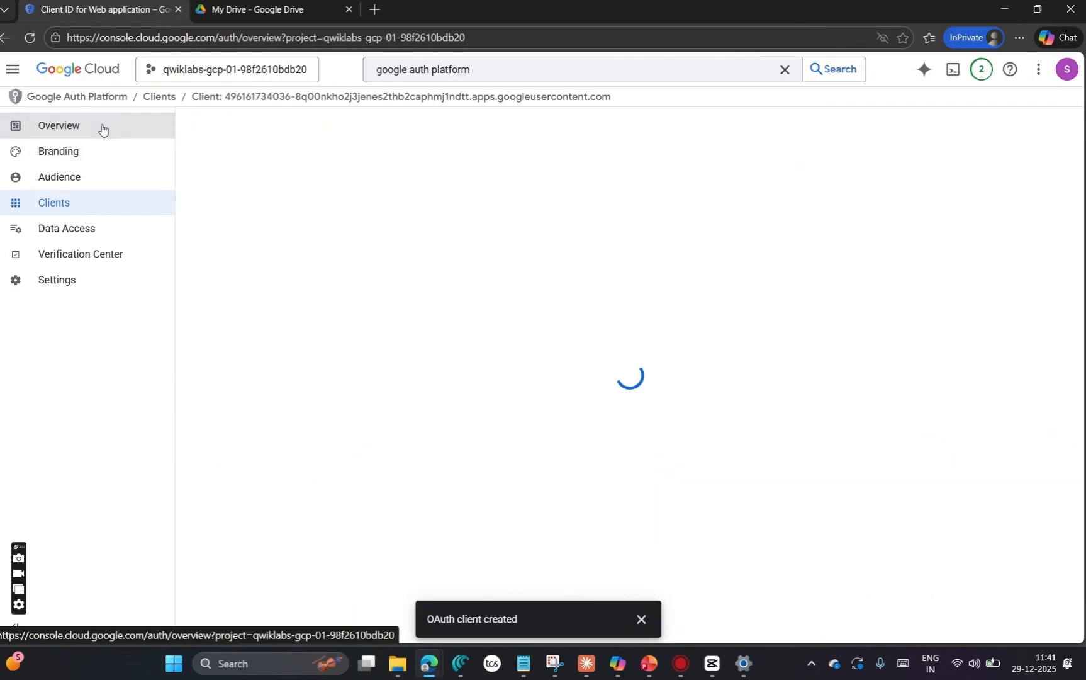
right_click(89, 73)
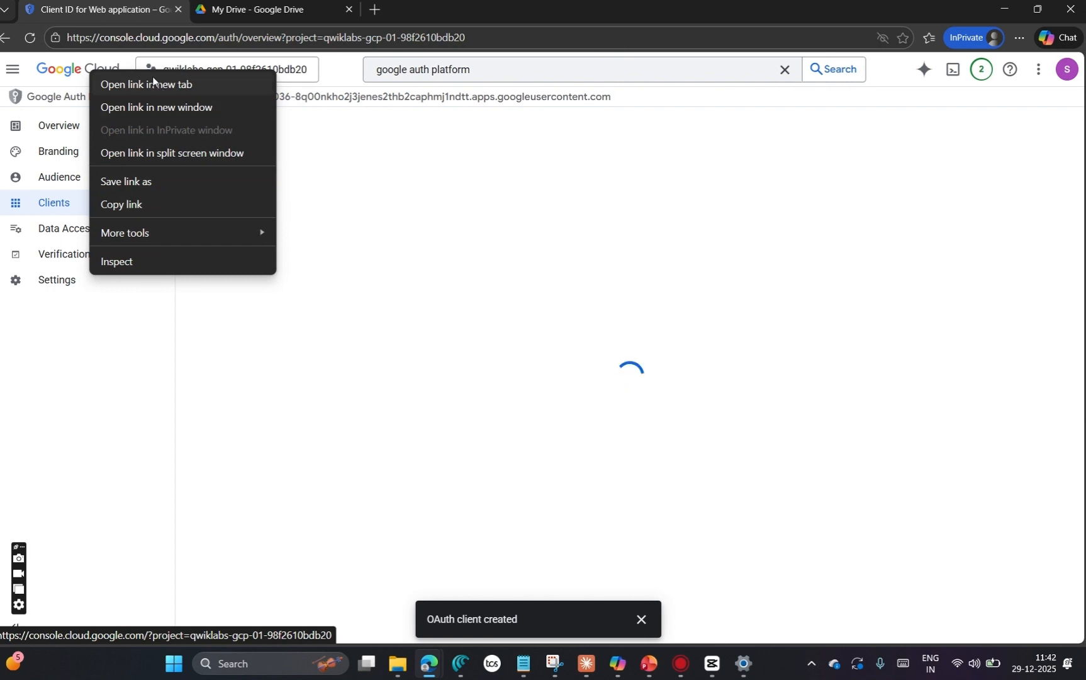
left_click(153, 84)
left_click(258, 9)
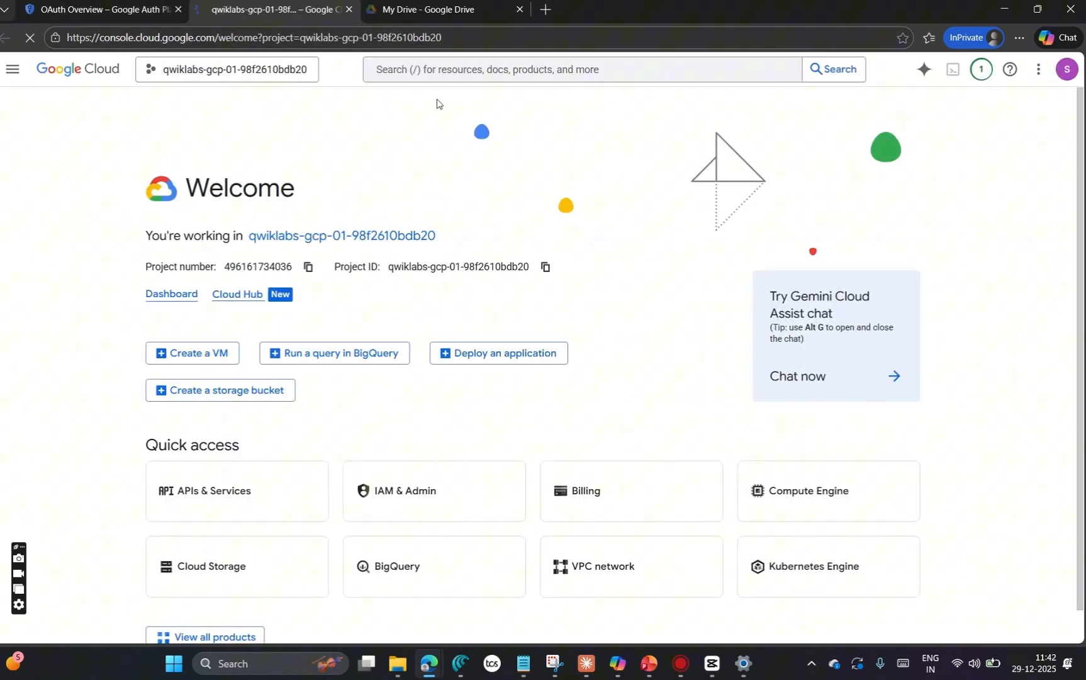
left_click(447, 68)
type("ai applications")
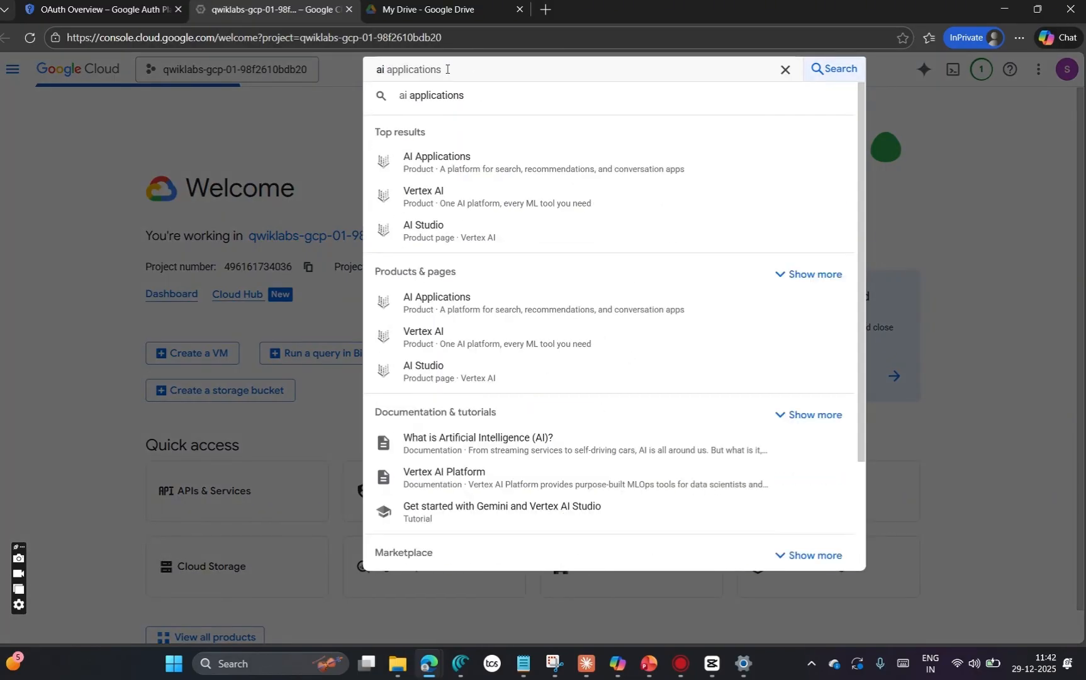
left_click(451, 165)
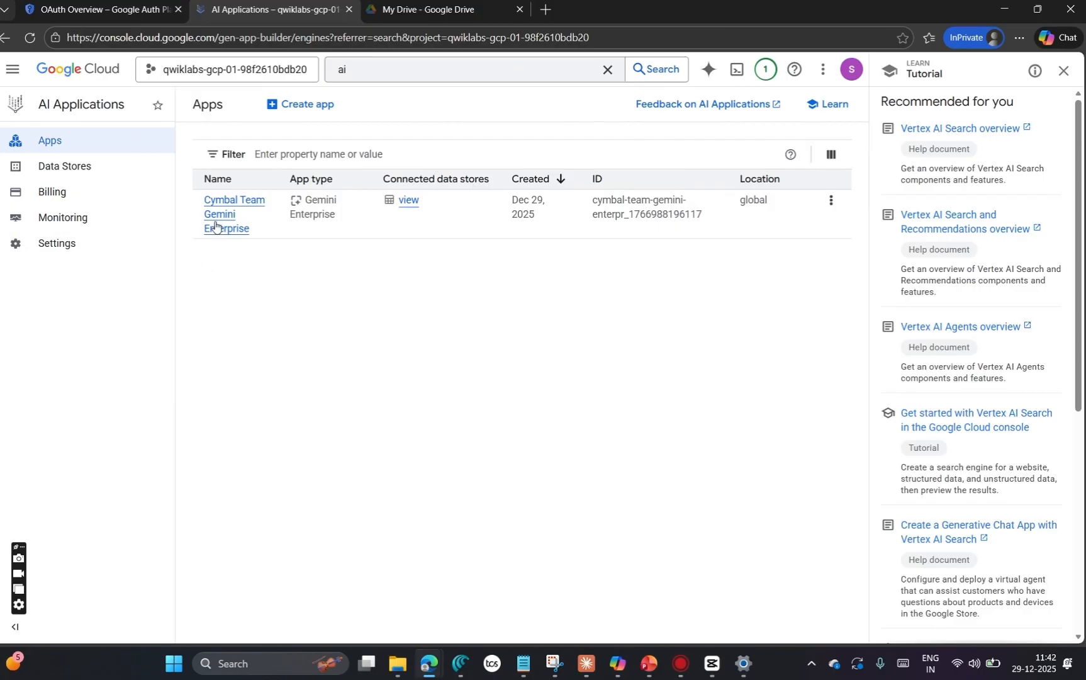
Step: Open the Cymbal Google Gmail data store and start enabling actions for it
left_click(105, 177)
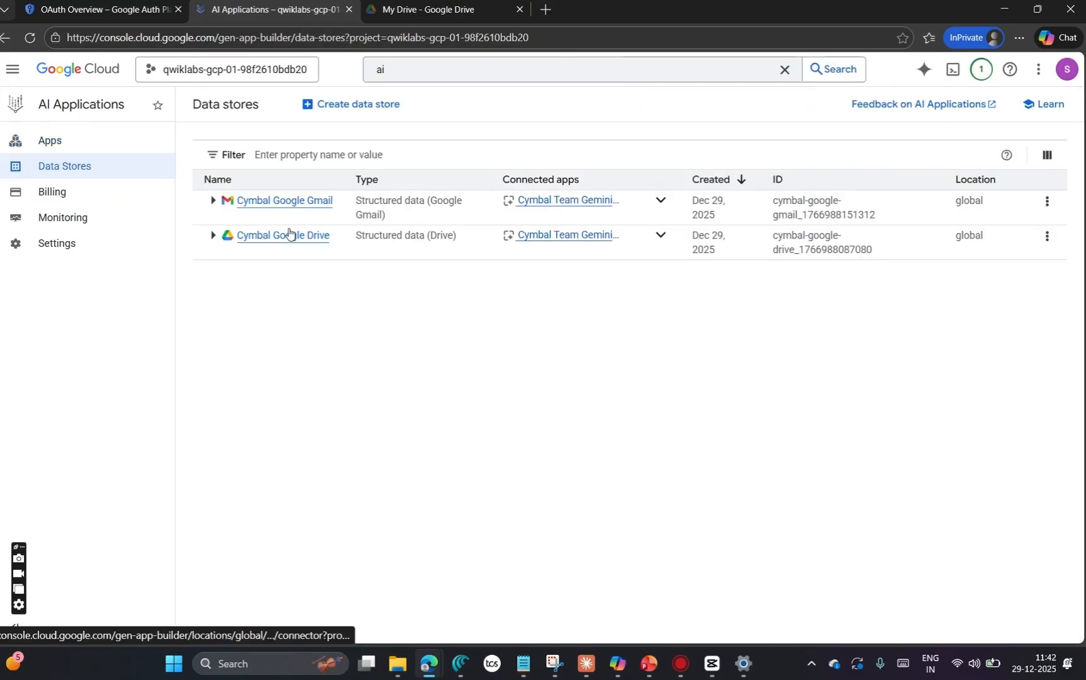
left_click(287, 205)
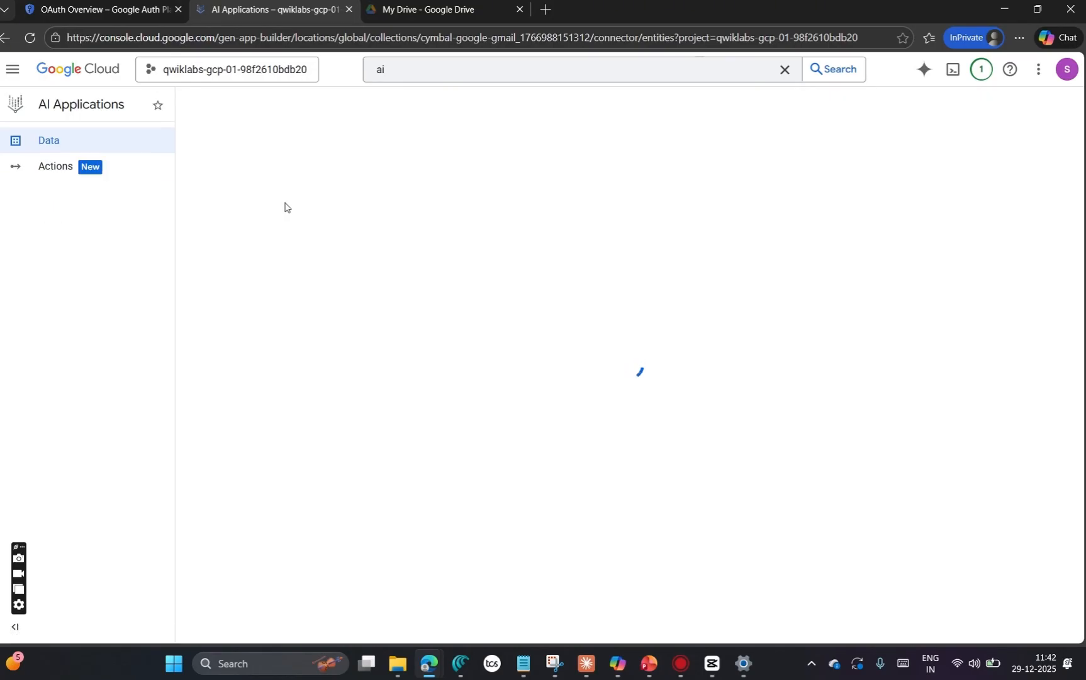
left_click(76, 176)
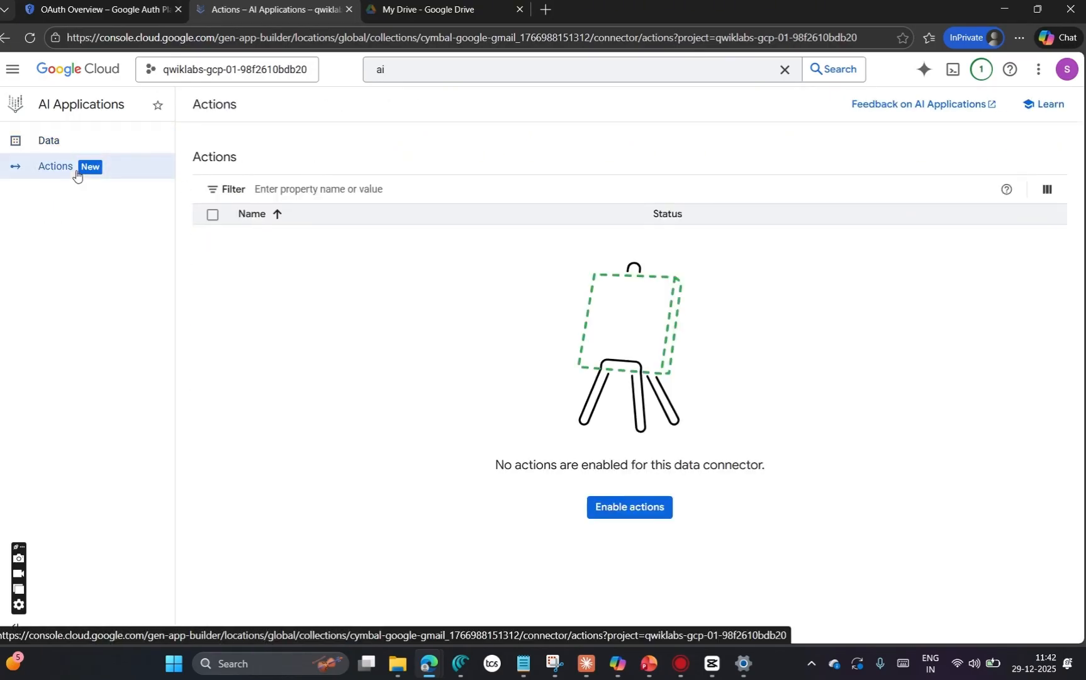
left_click(625, 507)
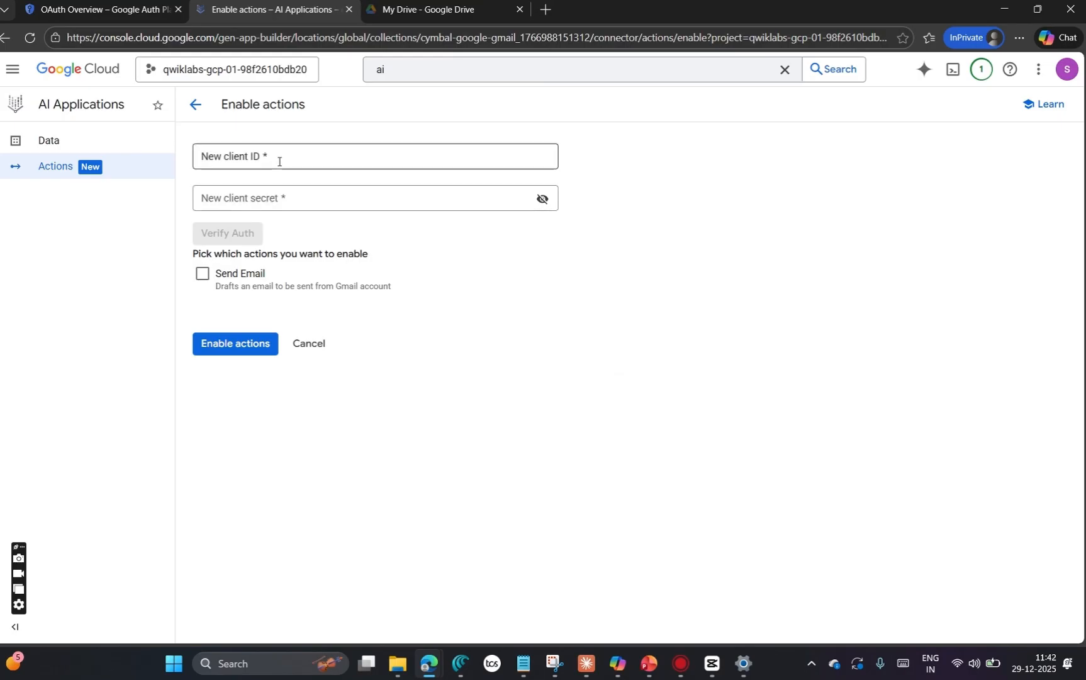
Step: Copy the OAuth client ID from the Notepad note and paste it as the new client ID for the Gmail actions
mouse_move(523, 662)
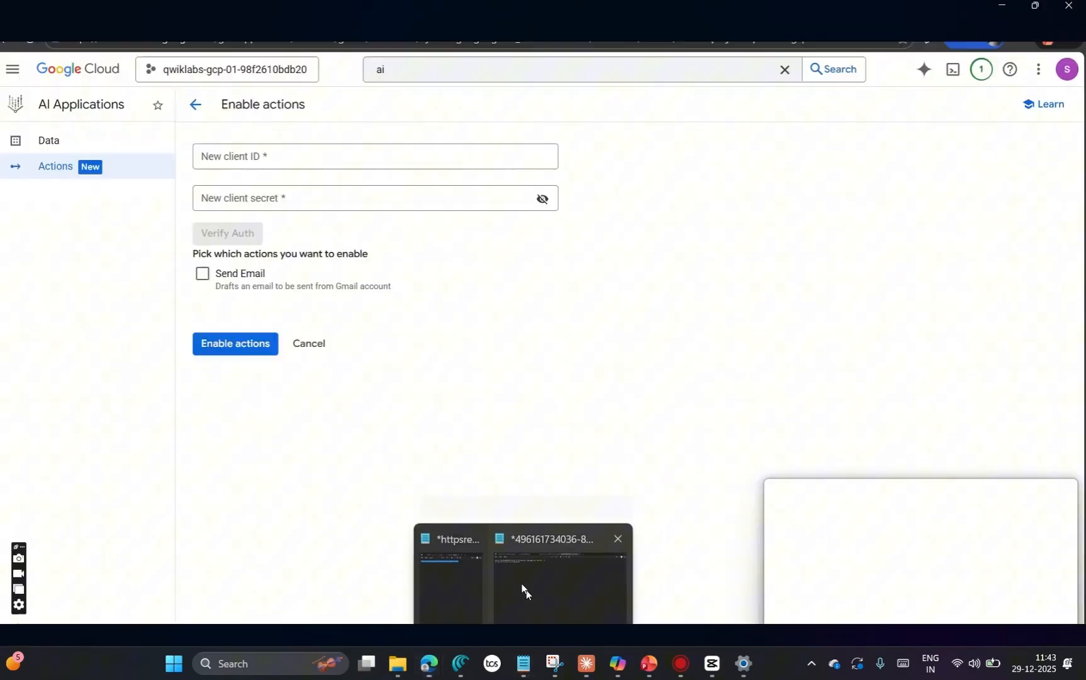
left_click(524, 590)
left_click_drag(413, 59, 418, 60)
triple_click(419, 58)
key("ctrl+c")
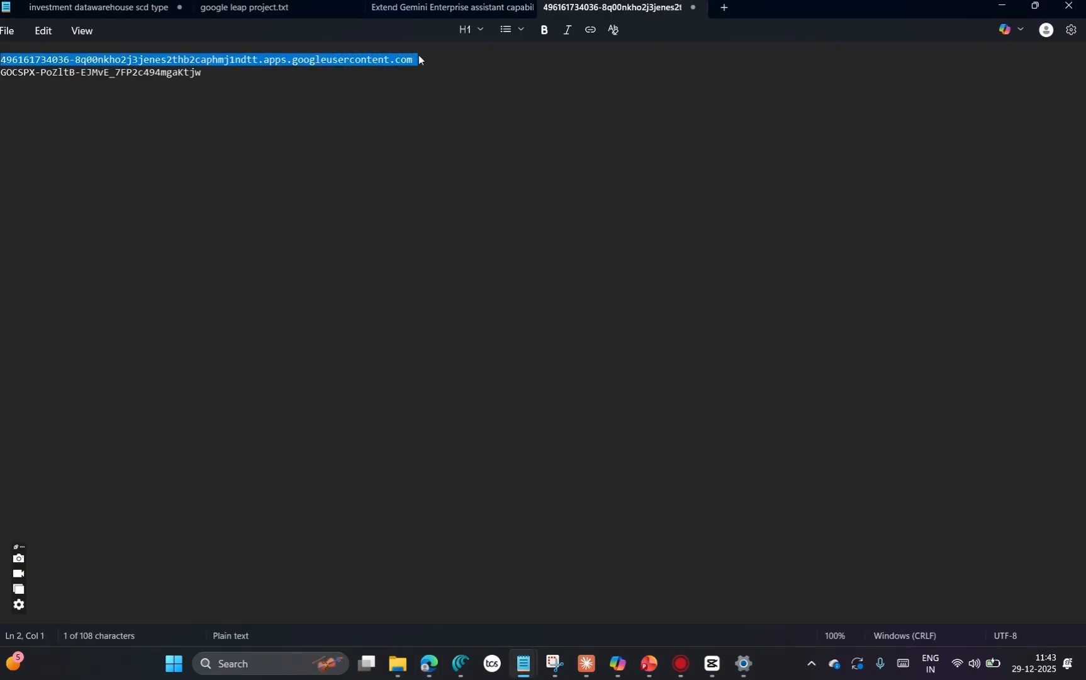
key("alt+Tab")
left_click(389, 168)
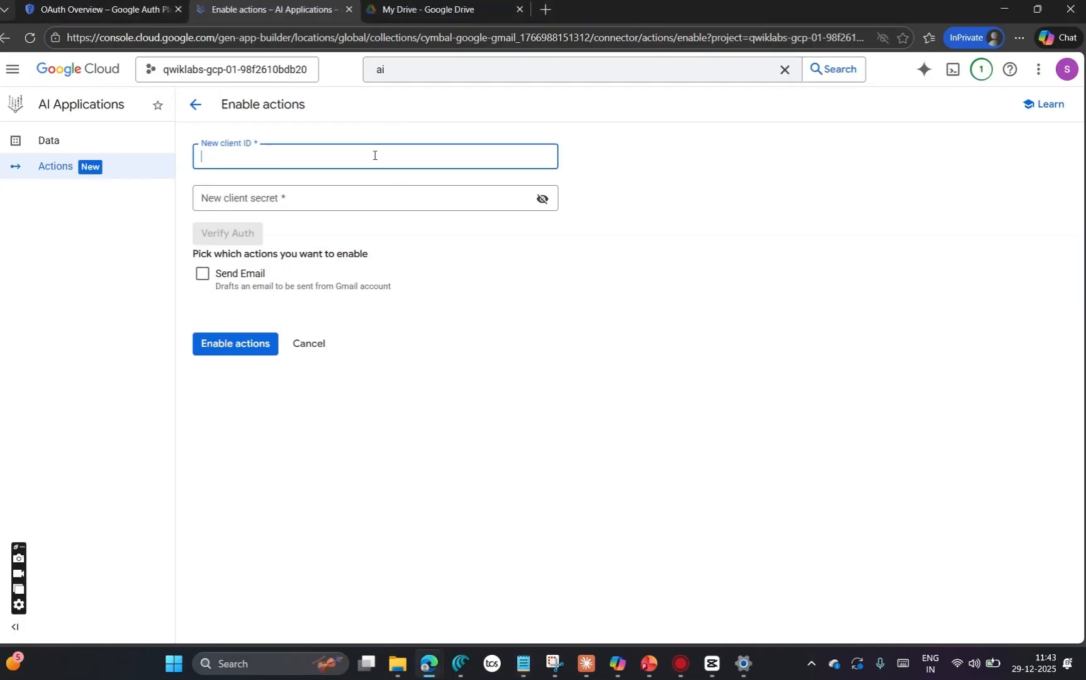
key("ctrl+v")
Step: Copy the client secret from the Notepad note and paste it as the new client secret for the Gmail actions
key("alt+Tab")
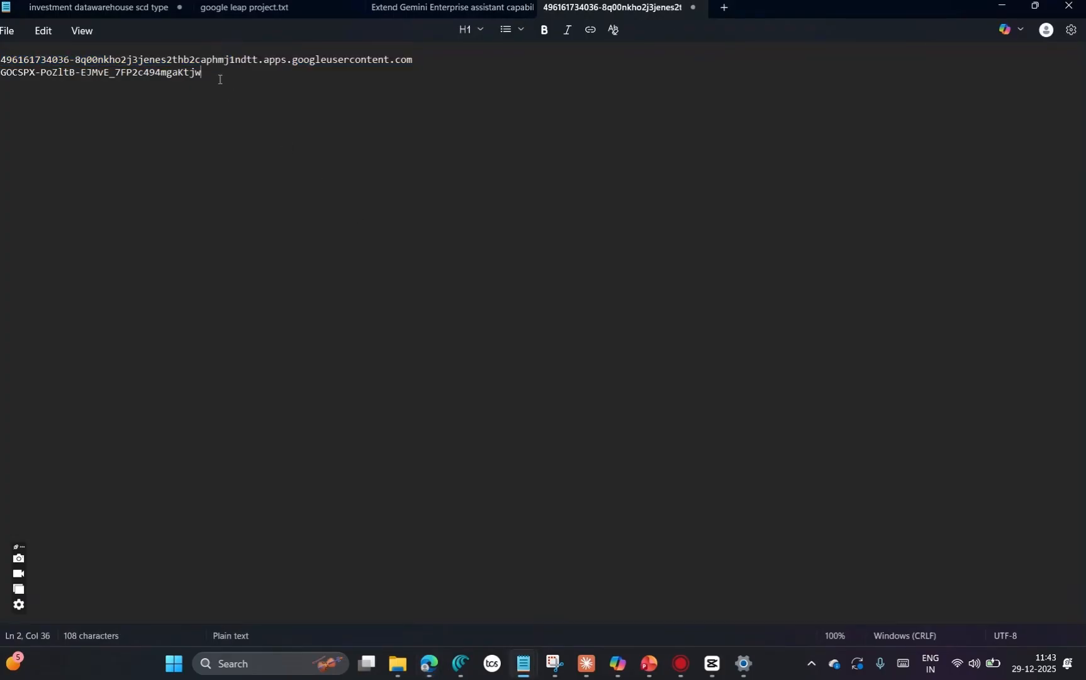
triple_click(219, 76)
key("ctrl+c")
key("alt+Tab")
left_click(259, 194)
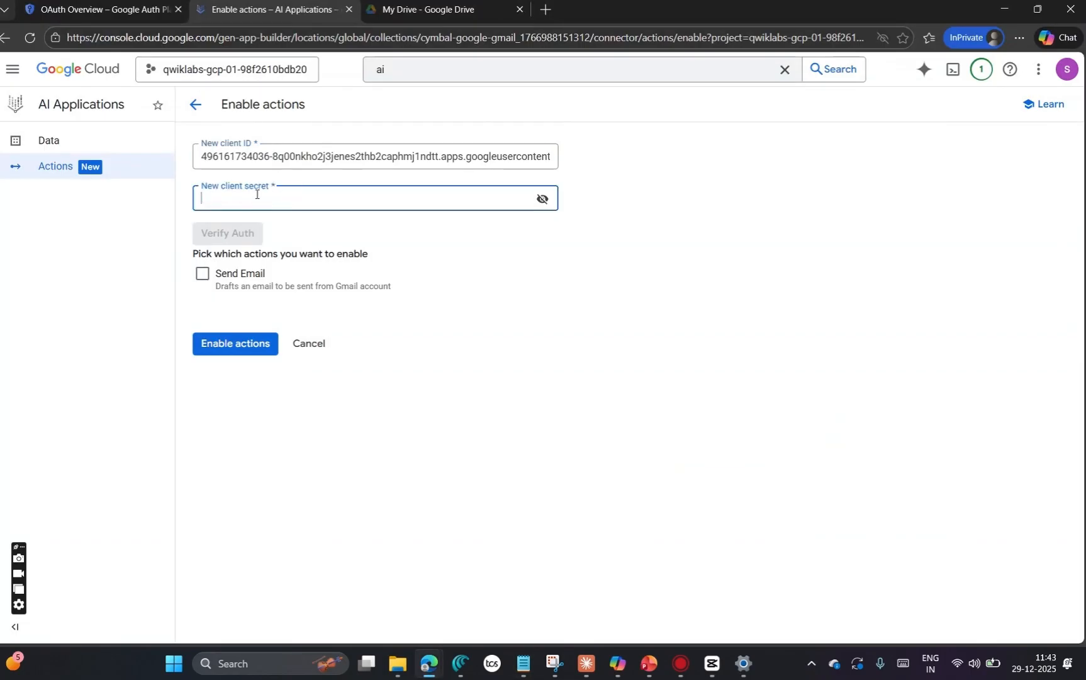
key("ctrl+v")
Step: Verify the authentication by allowing Cymbal Shops Gemini Enterprise access with the signed-in student account, and enable the Send Email action
left_click(224, 231)
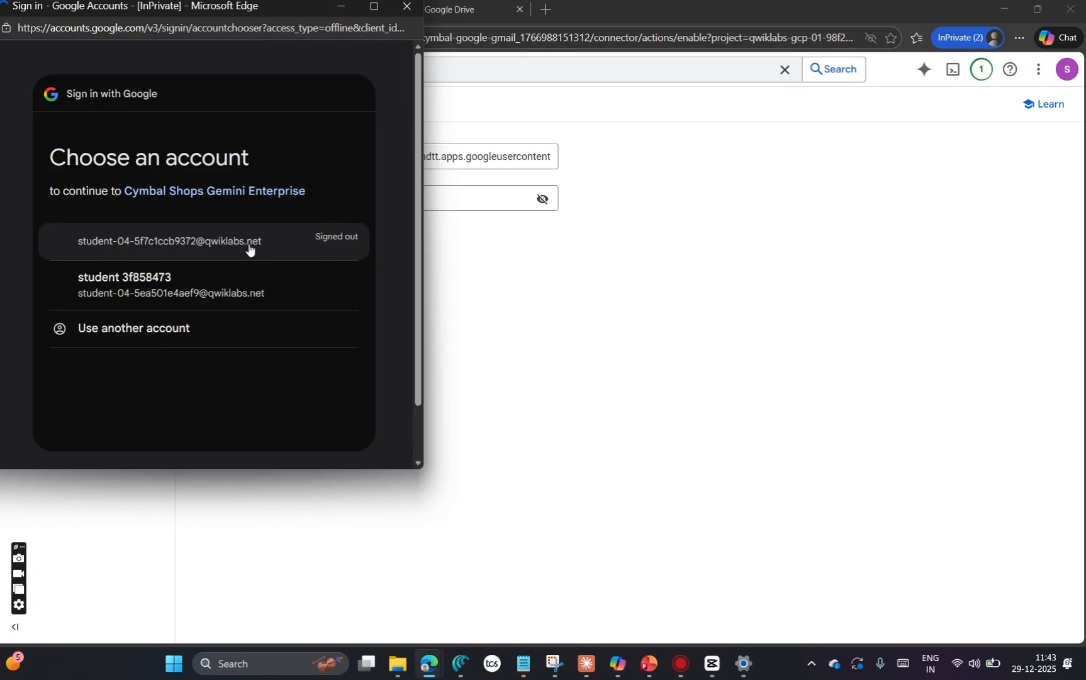
left_click(182, 289)
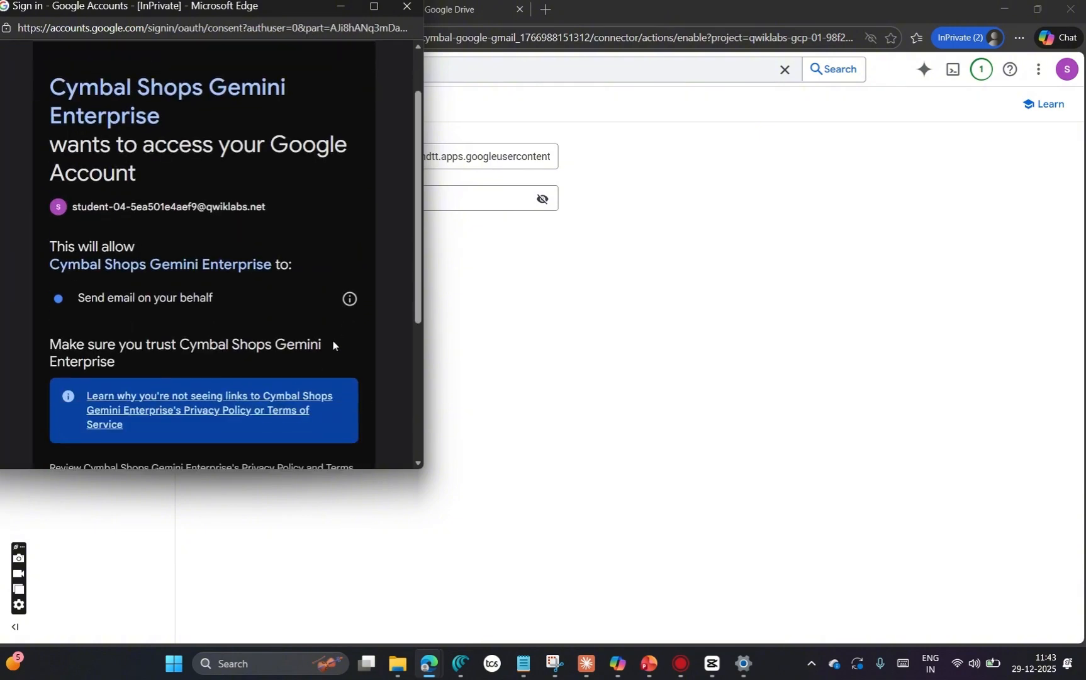
scroll(333, 341, "down", 5)
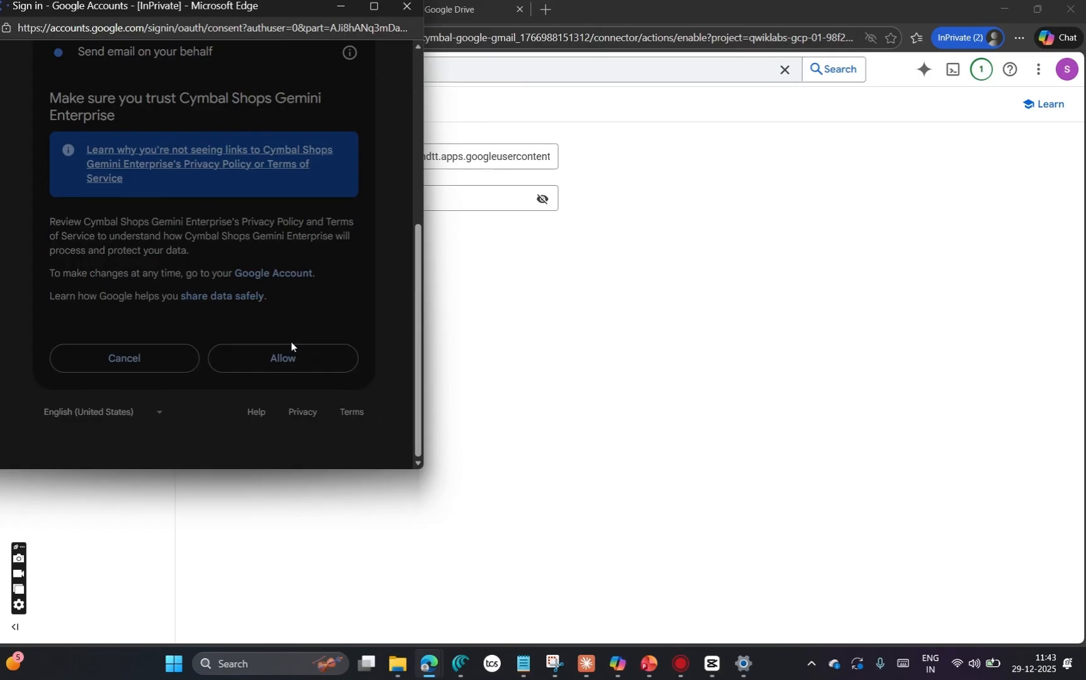
left_click(292, 347)
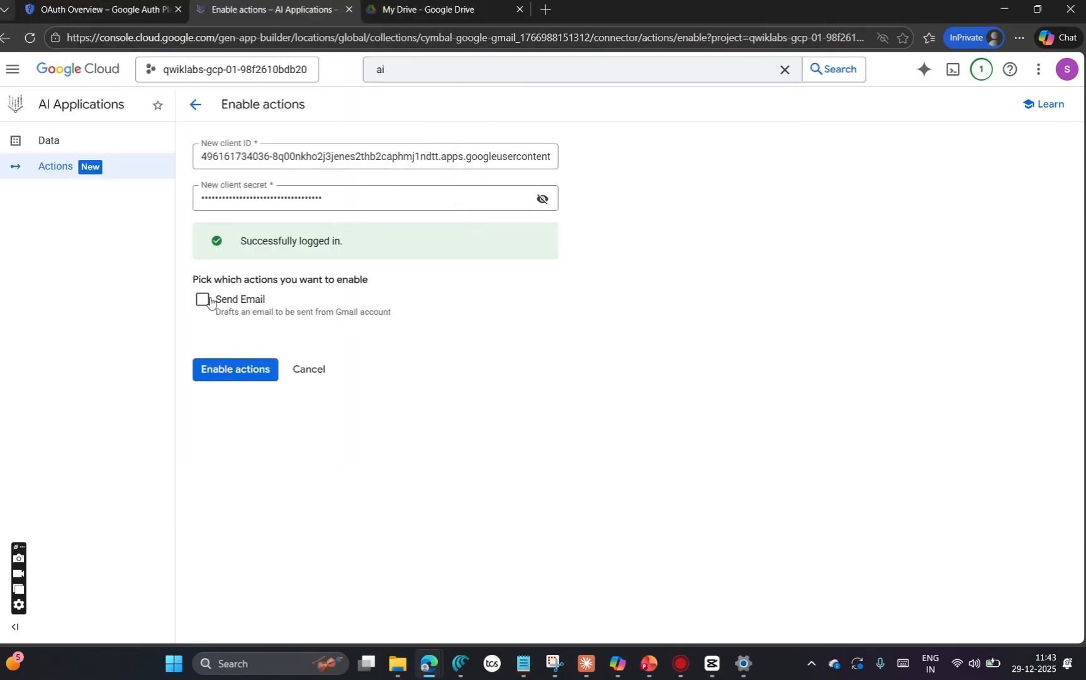
left_click(202, 301)
left_click(229, 373)
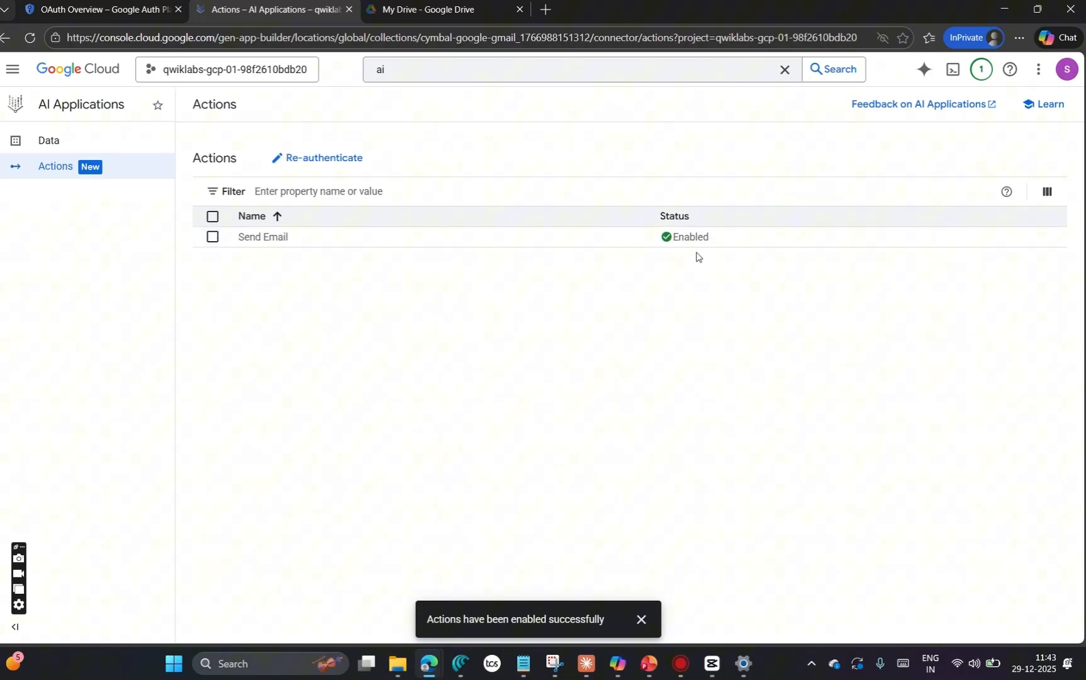
Step: Read the Google Gmail action instruction in the lab's Task 3, including the required connector name Cymbal action
mouse_move(429, 663)
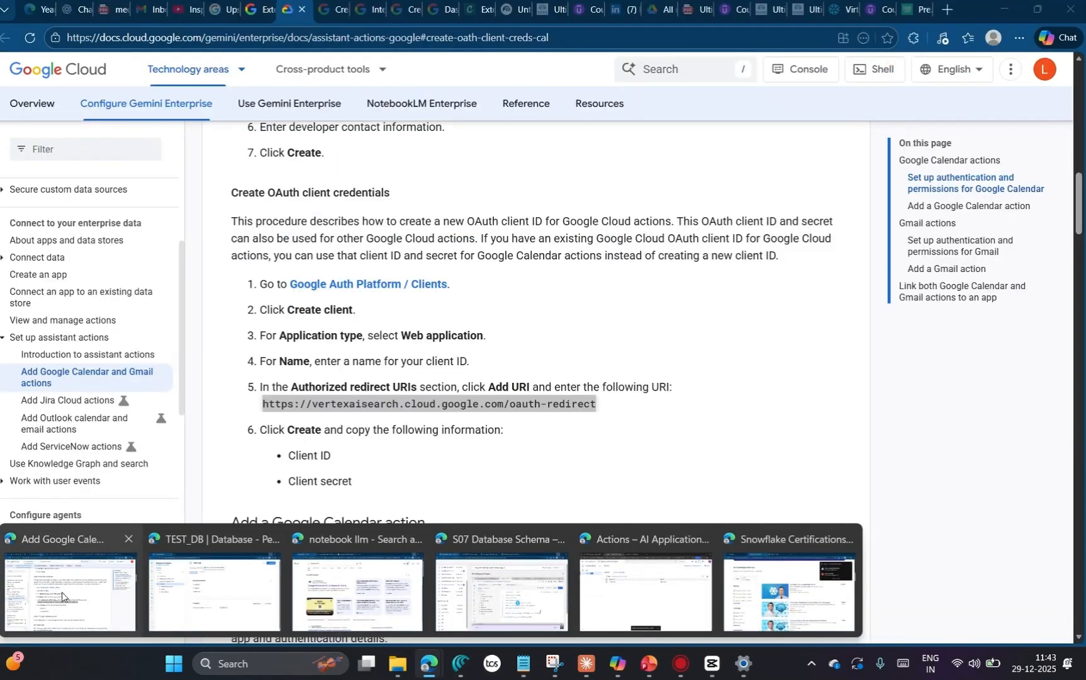
left_click(63, 592)
left_click(255, 8)
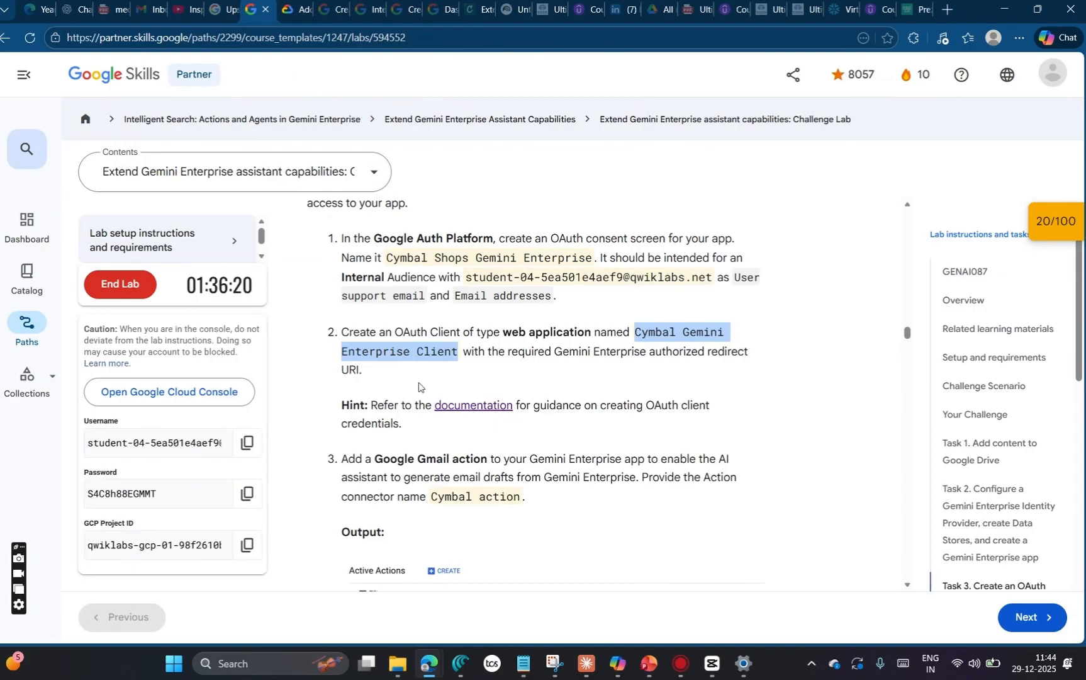
scroll(428, 422, "down", 2)
left_click(497, 354)
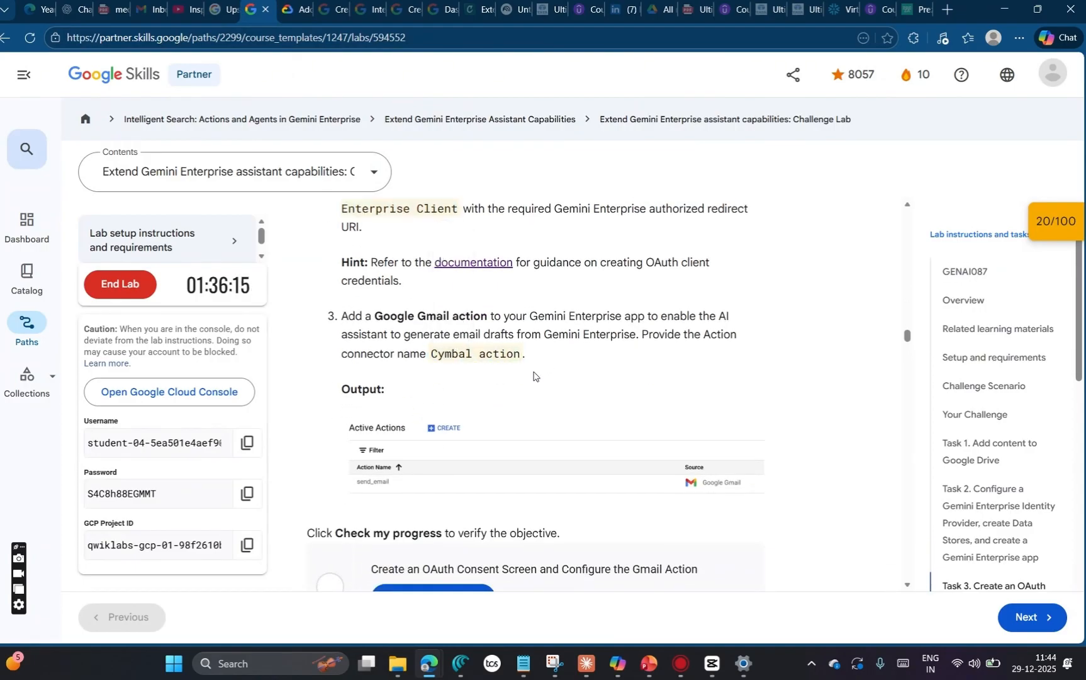
left_click_drag(532, 366, 430, 356)
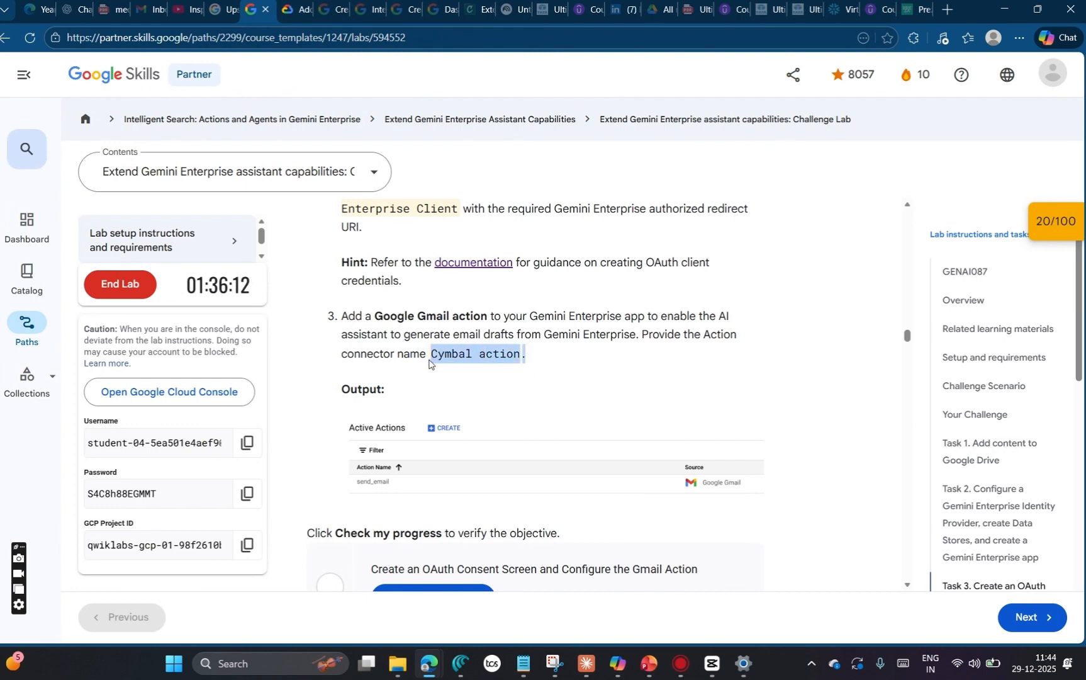
key("alt+Tab")
key("ctrl+shift+Tab")
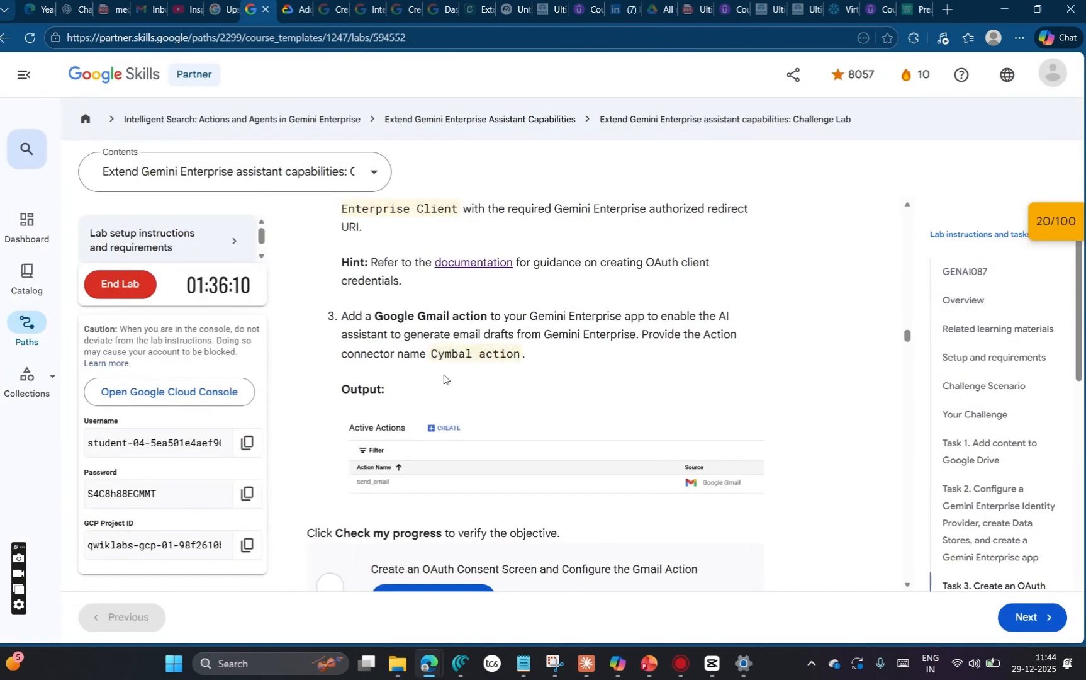
left_click_drag(431, 357, 523, 354)
left_click(491, 381)
Step: Return to the Gmail data store's actions in the Google Cloud console and inspect the Send Email action
key("ctrl+Tab")
key("alt+Tab")
key("alt+Tab")
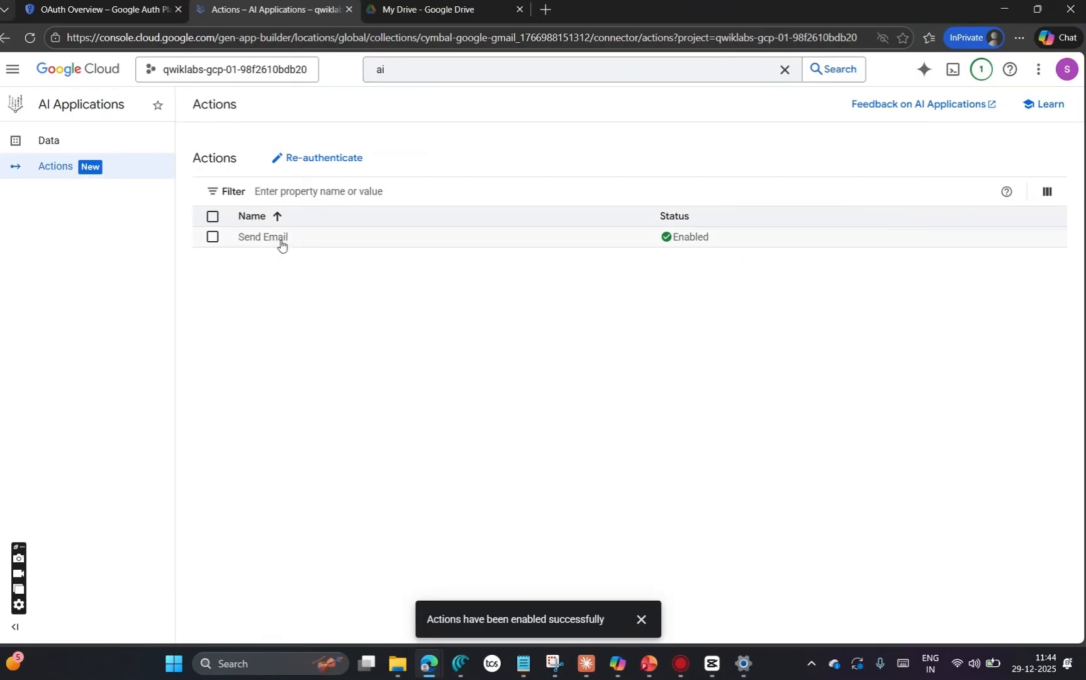
left_click(281, 244)
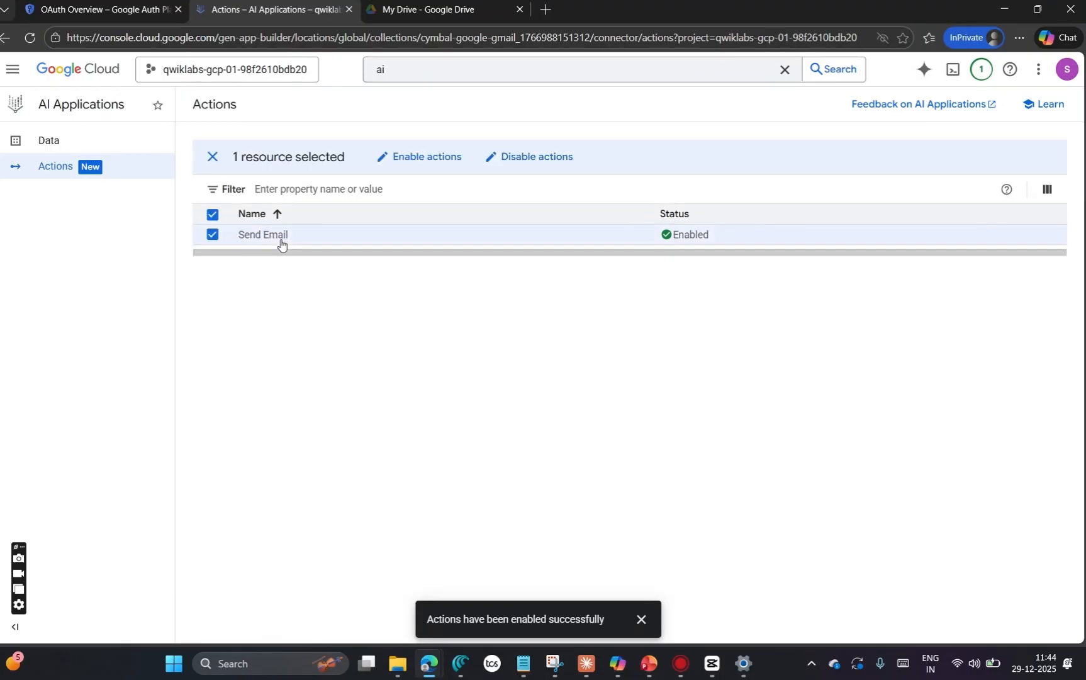
left_click(214, 157)
Step: Switch to the lab page and check the progress of Task 3, Create an OAuth Consent Screen and Configure the Gmail Action
key("alt+Tab")
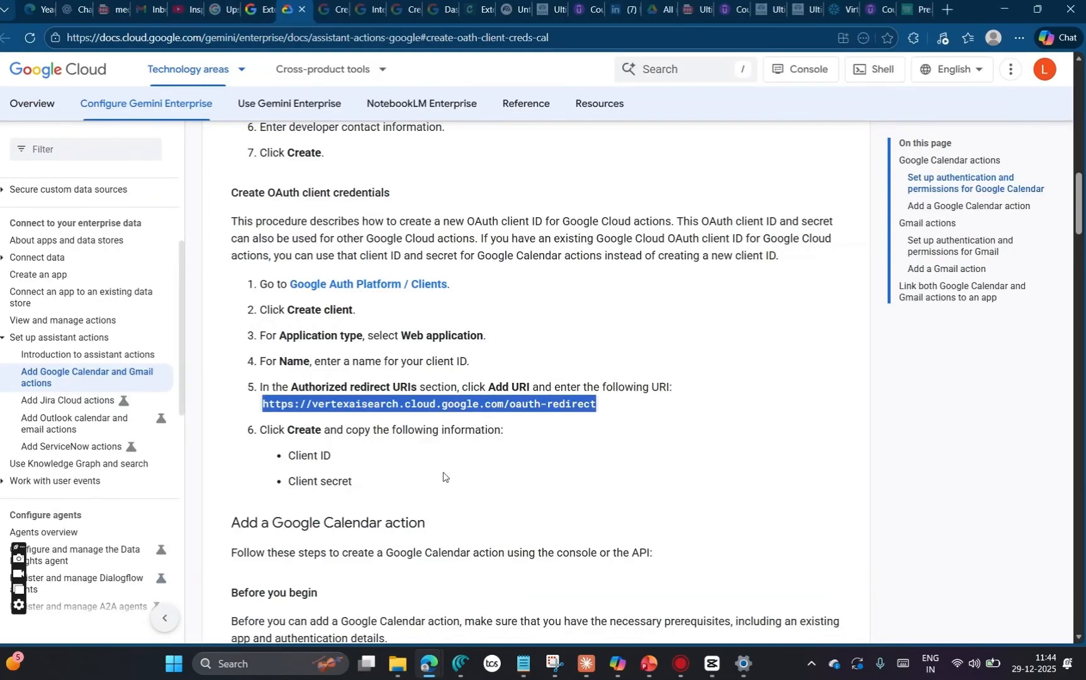
left_click(258, 10)
scroll(403, 429, "down", 3)
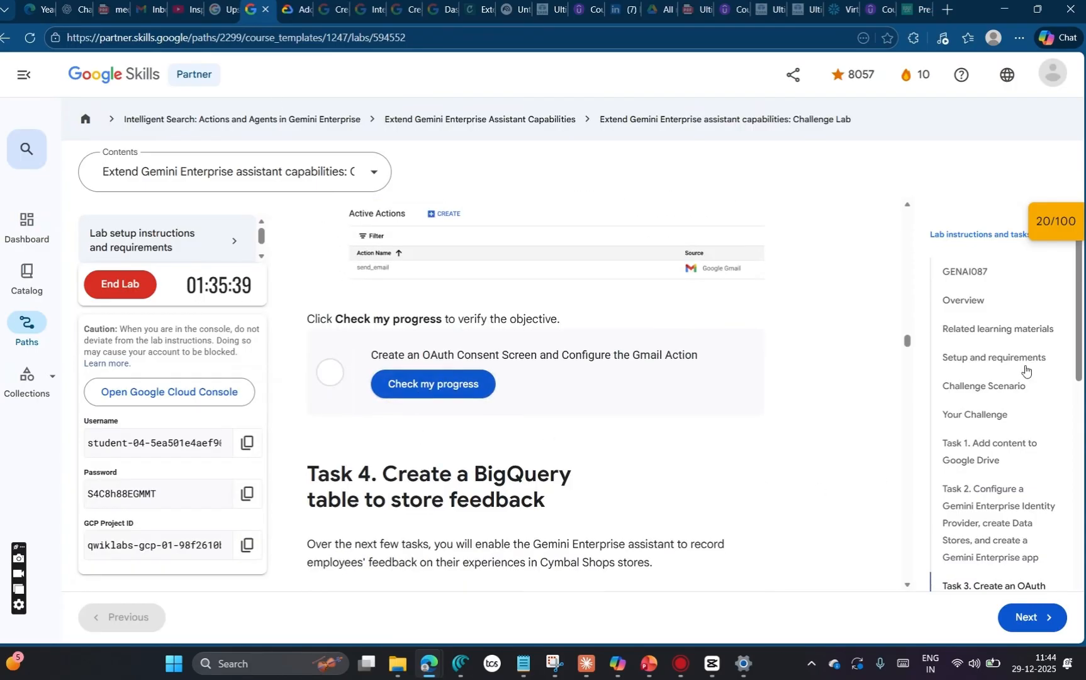
left_click(1053, 228)
scroll(890, 375, "down", 1)
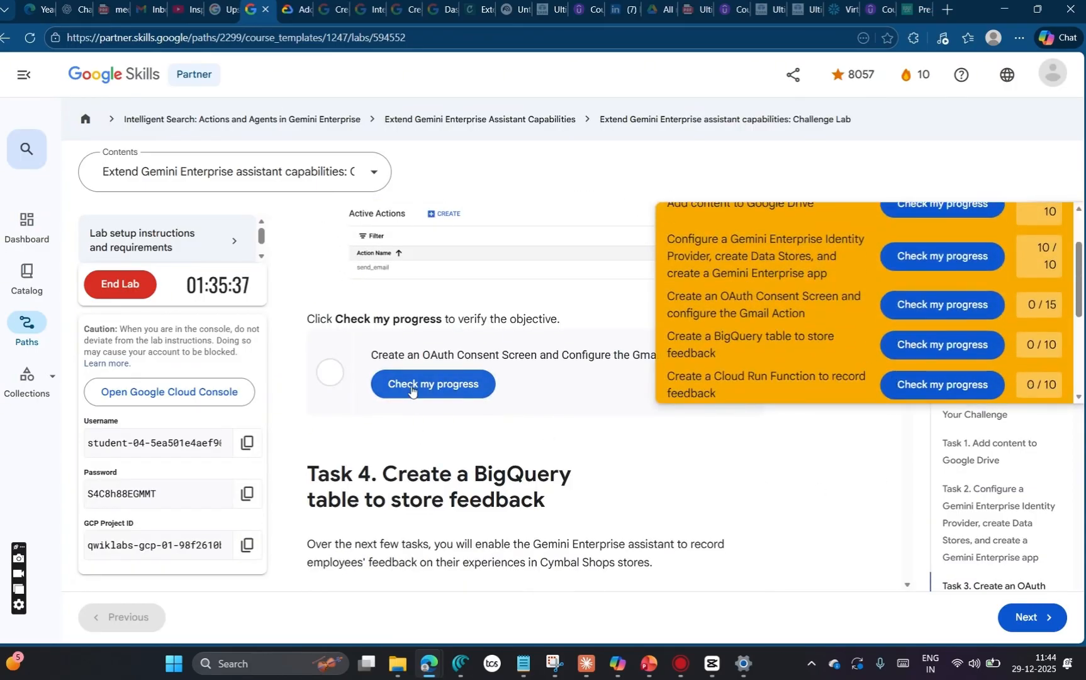
left_click(416, 386)
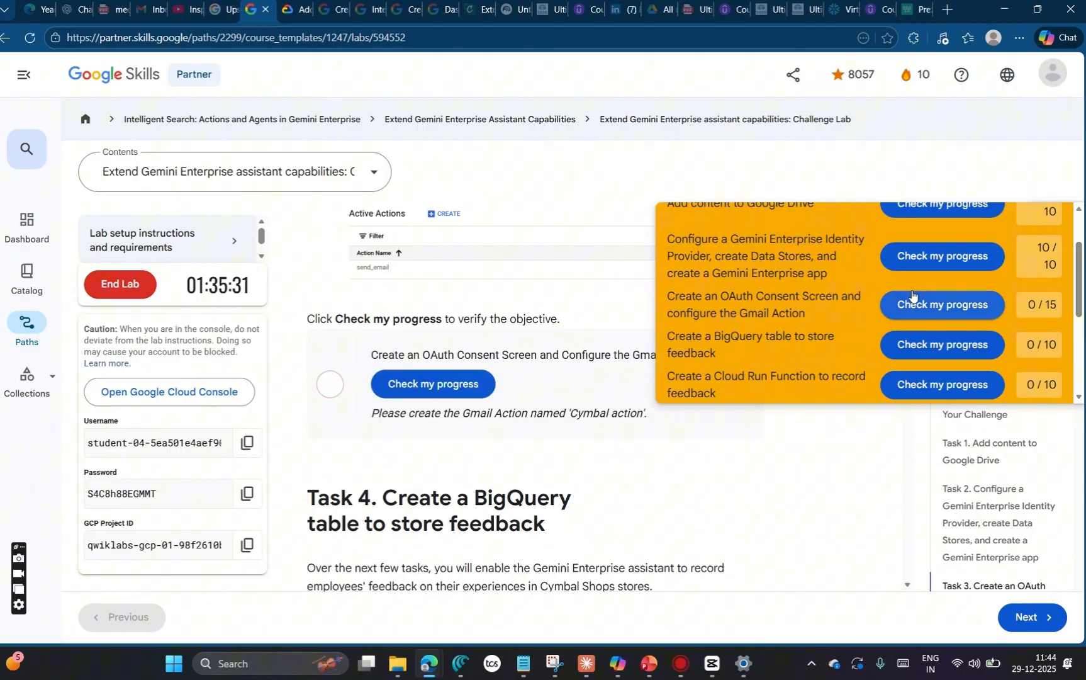
left_click(925, 305)
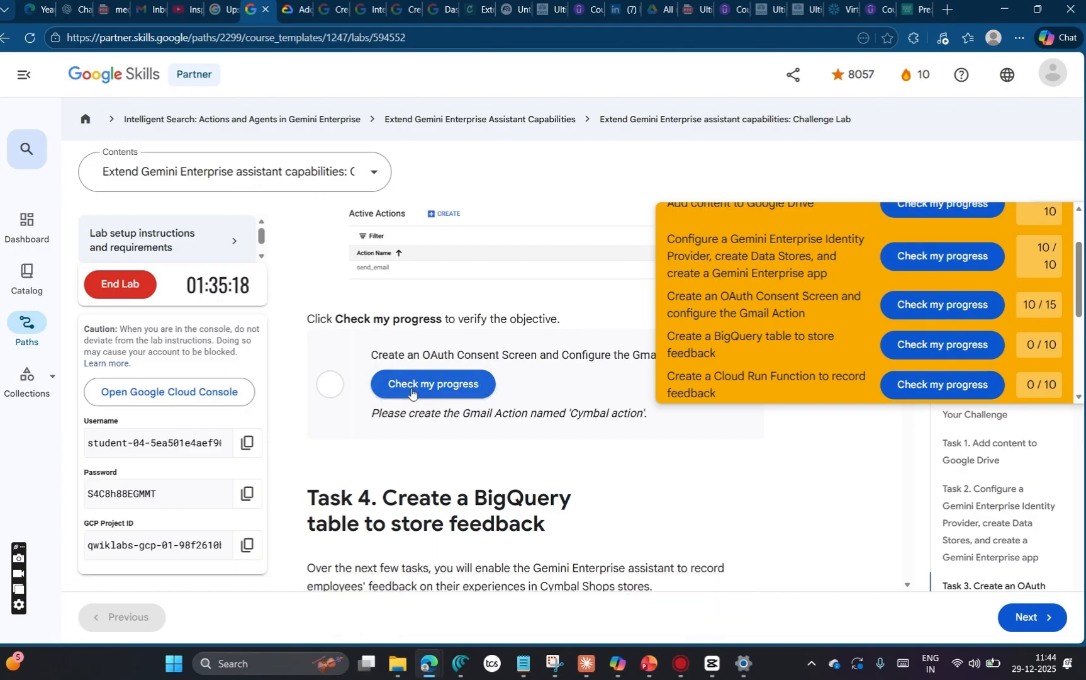
Step: Review the feedback on the Gmail action and Task 3's expected Active Actions output, and collapse the checkpoints list
left_click_drag(652, 414, 365, 414)
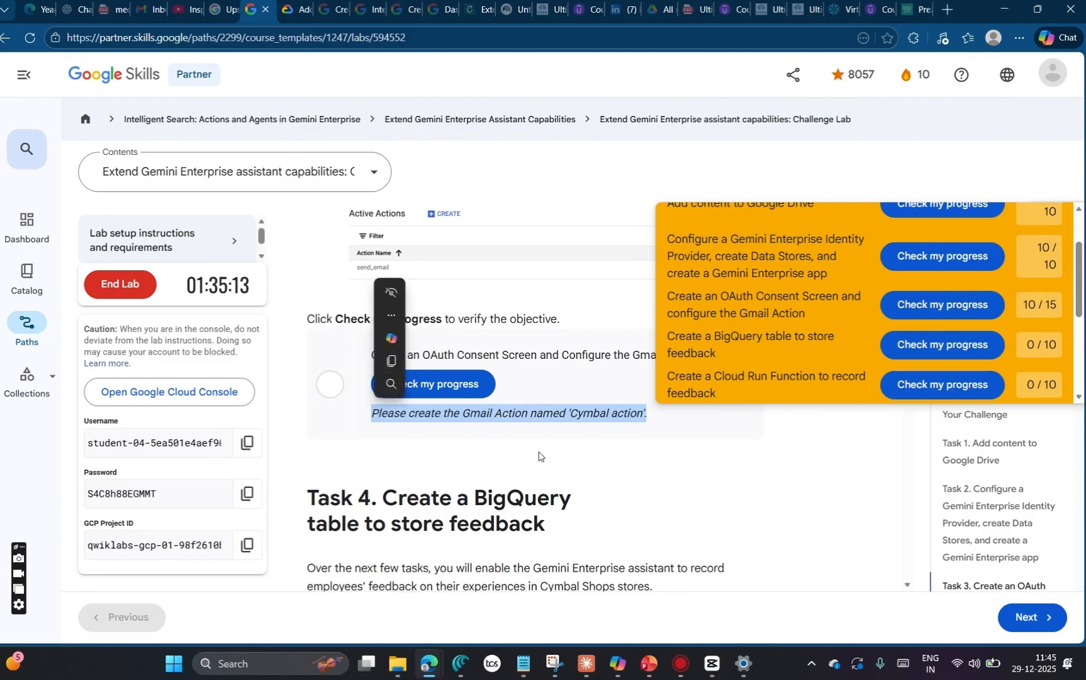
left_click(588, 427)
scroll(576, 377, "up", 3)
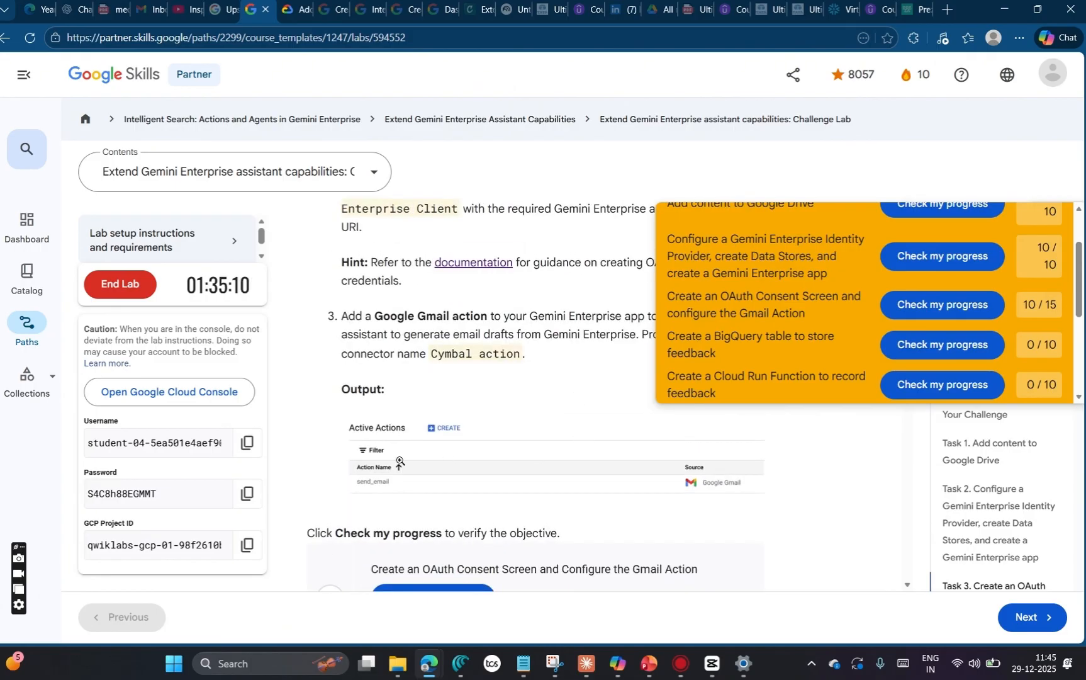
left_click(443, 461)
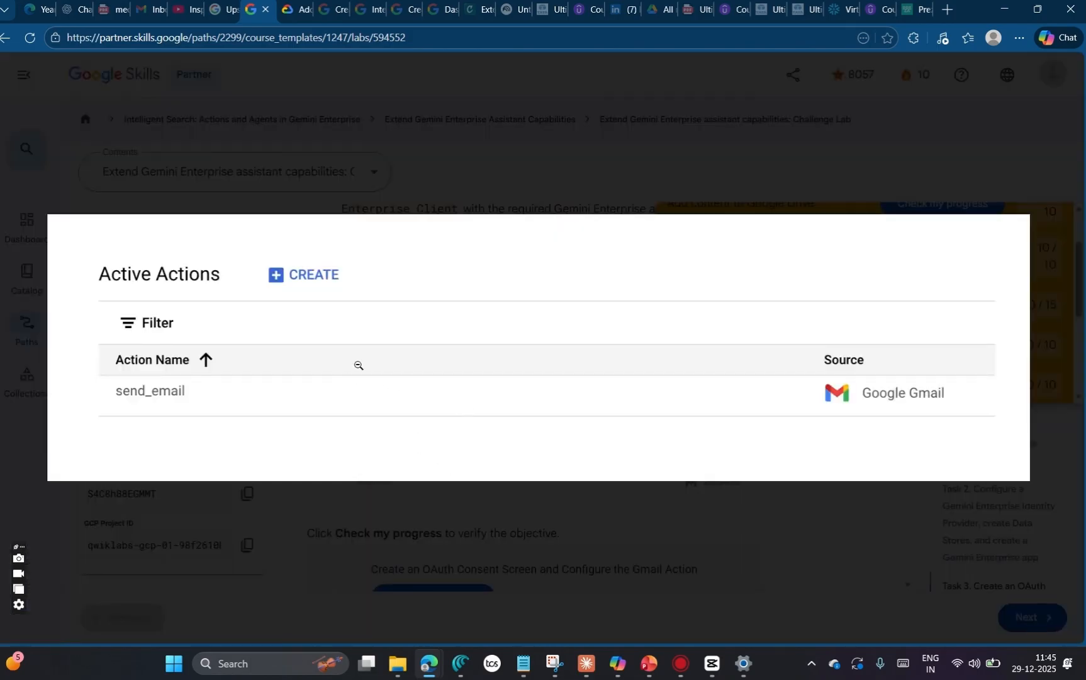
left_click(141, 156)
scroll(832, 301, "up", 2)
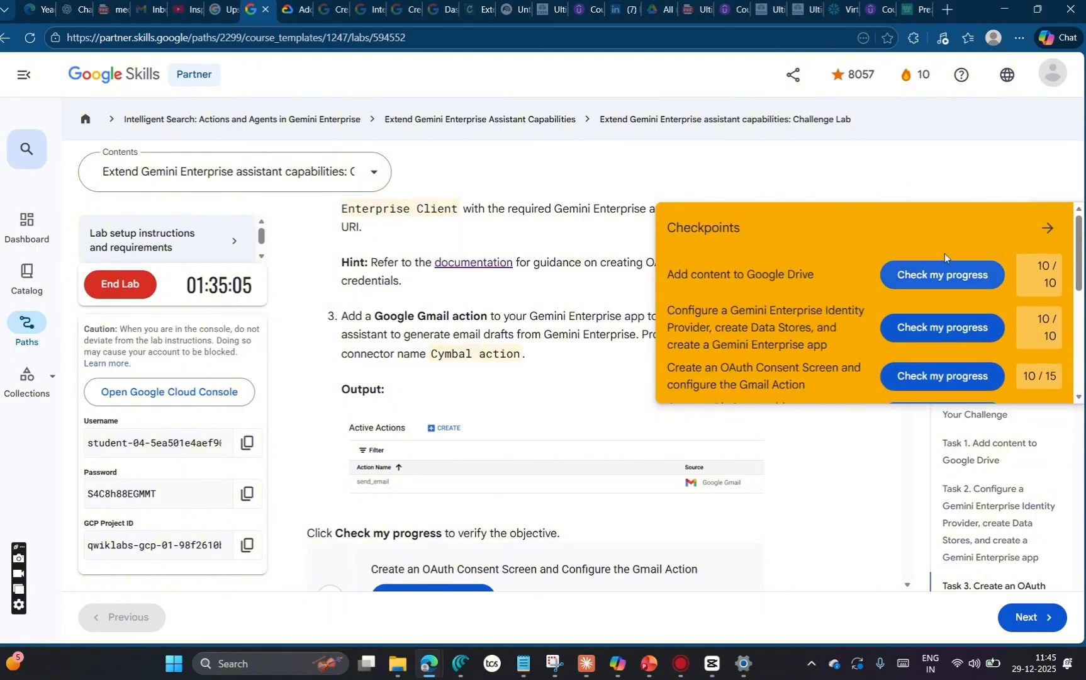
left_click(1045, 229)
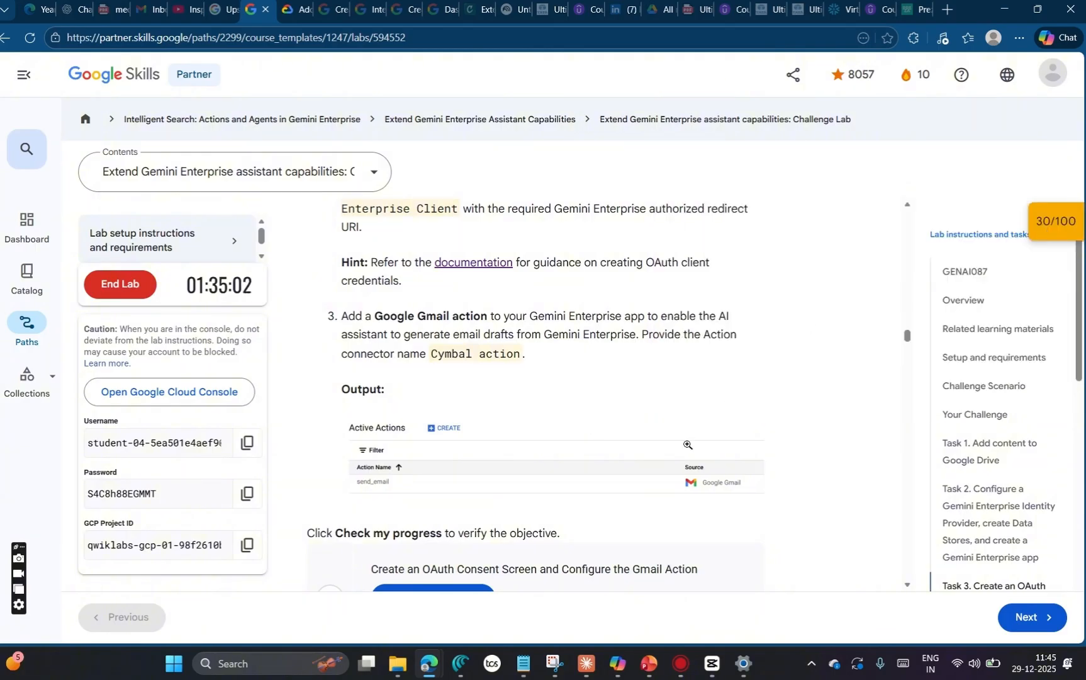
Step: Read the opening instructions of Task 4 on creating a BigQuery table, and return to the Google Cloud console
scroll(686, 475, "down", 5)
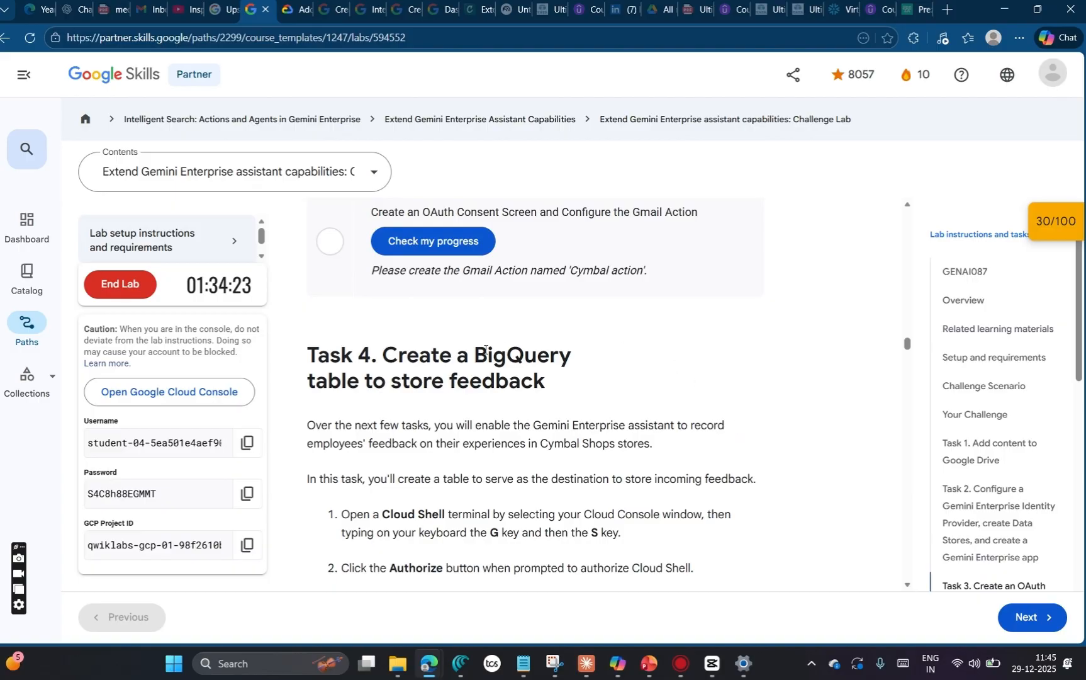
scroll(381, 518, "down", 1)
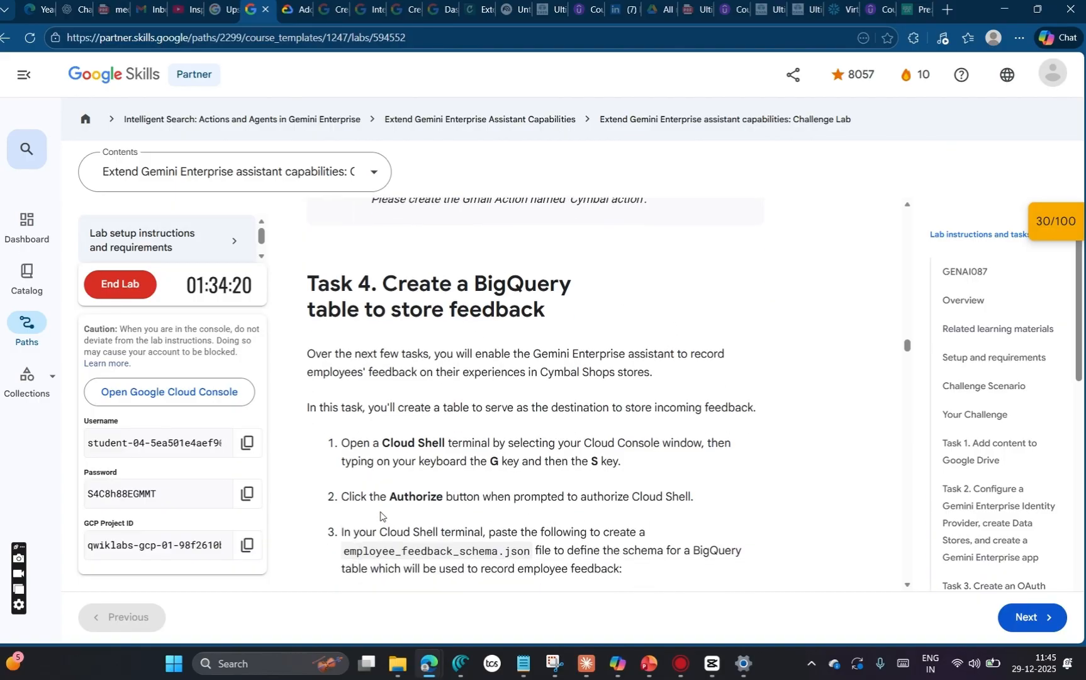
key("alt+Tab")
key("alt+Tab")
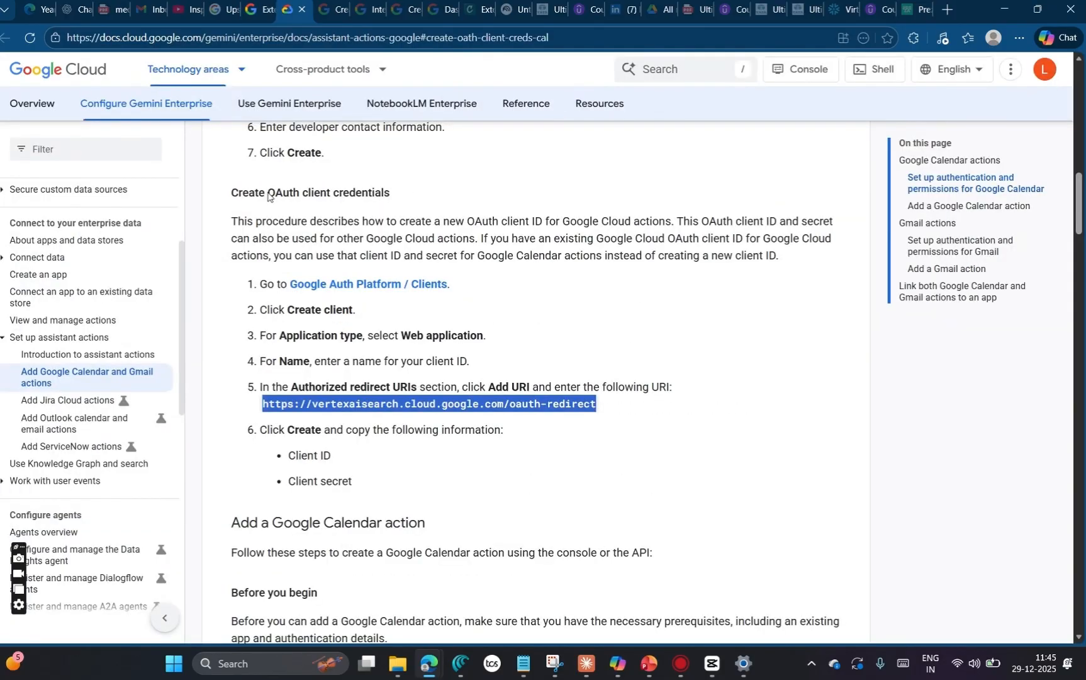
key("alt+Tab")
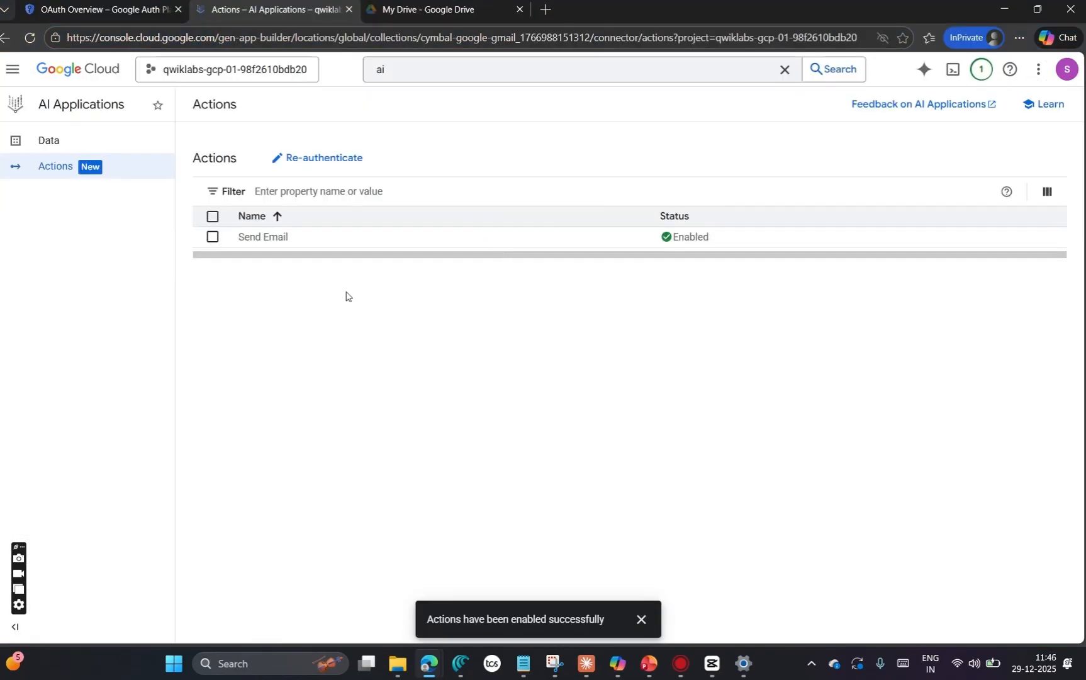
Step: Clear the console search on the OAuth Overview page and activate Cloud Shell
left_click(165, 10)
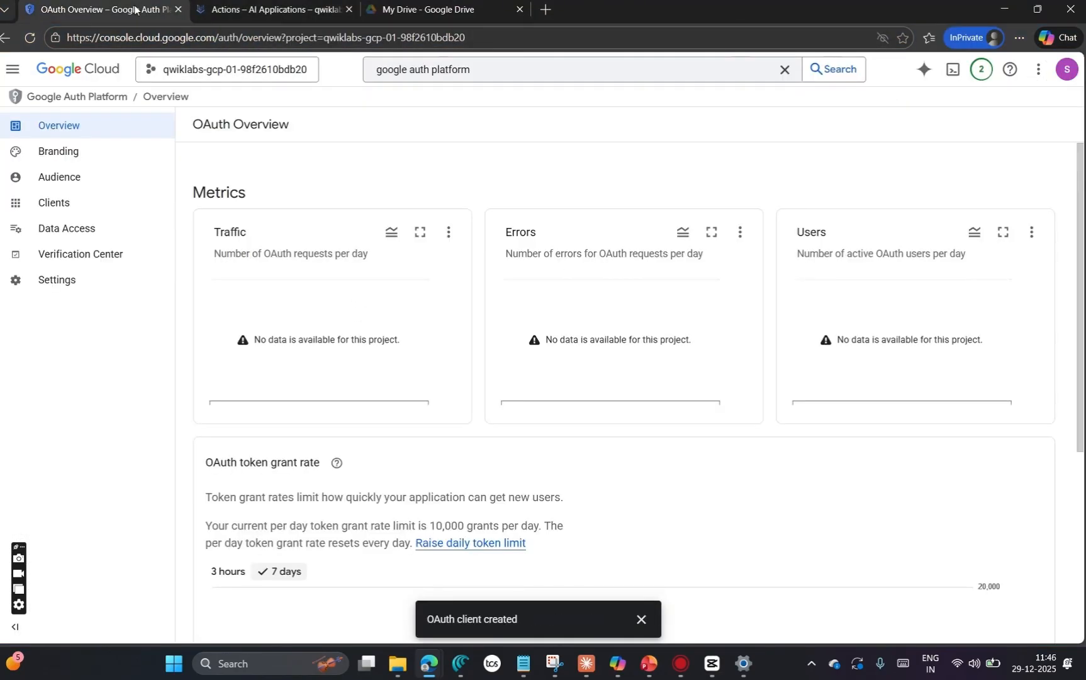
left_click(475, 73)
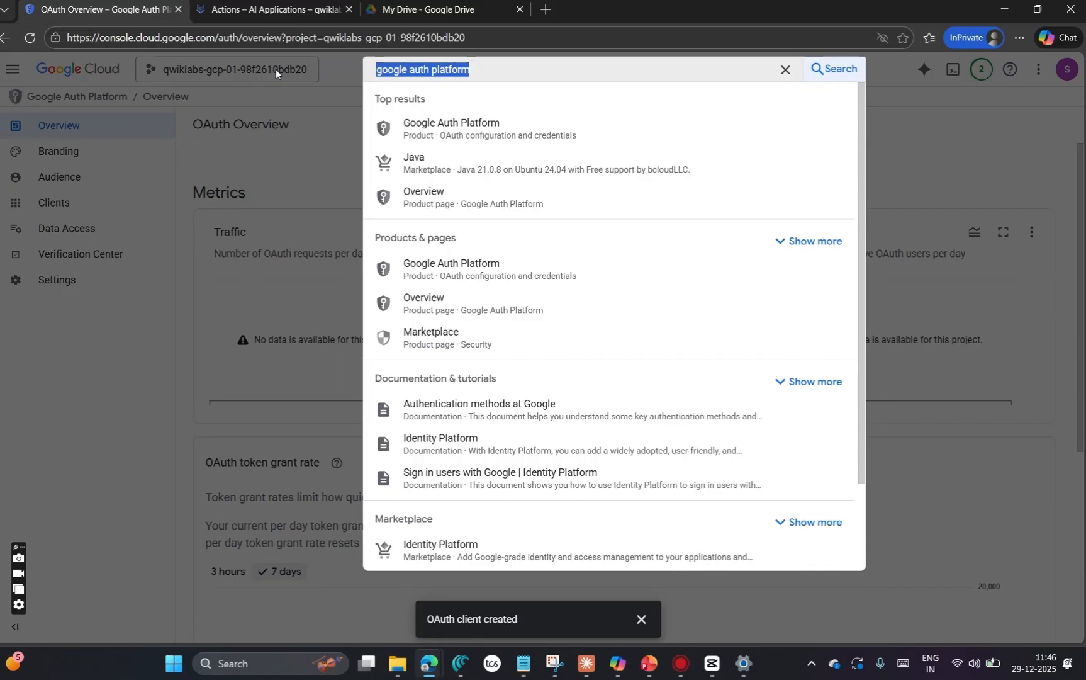
key("alt+Tab")
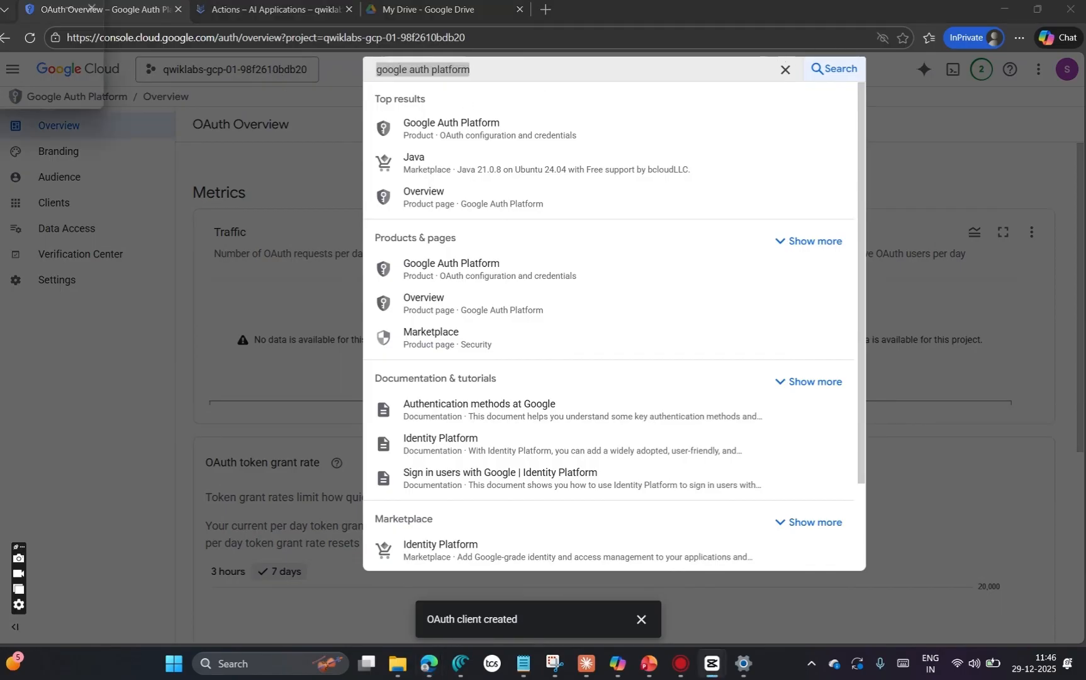
left_click(949, 158)
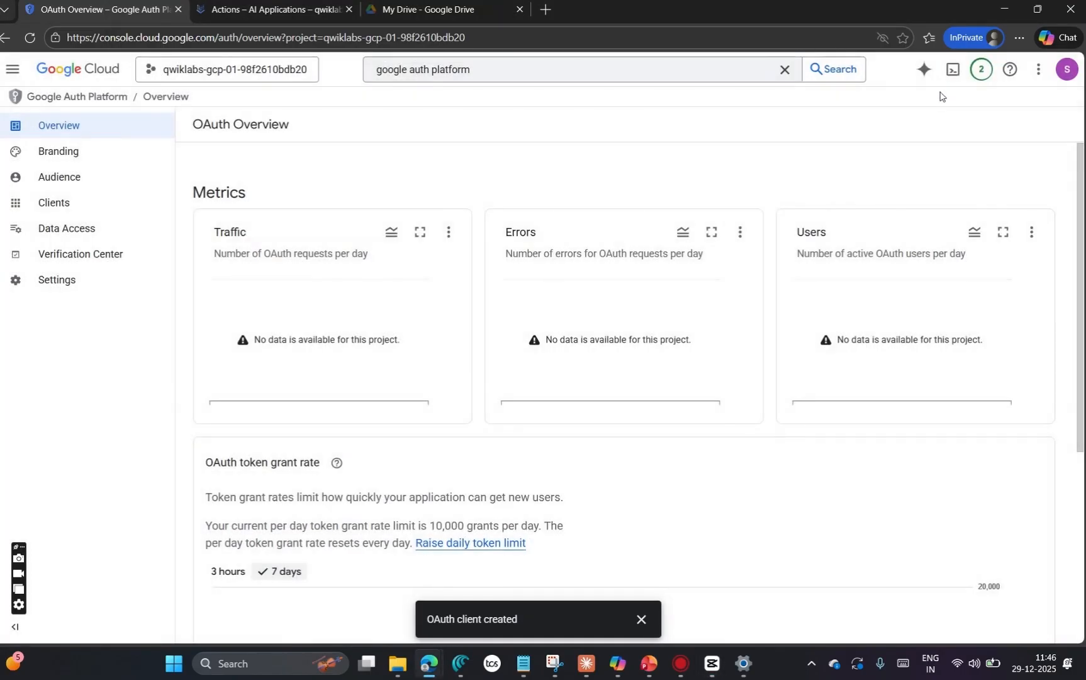
left_click(784, 70)
left_click(946, 114)
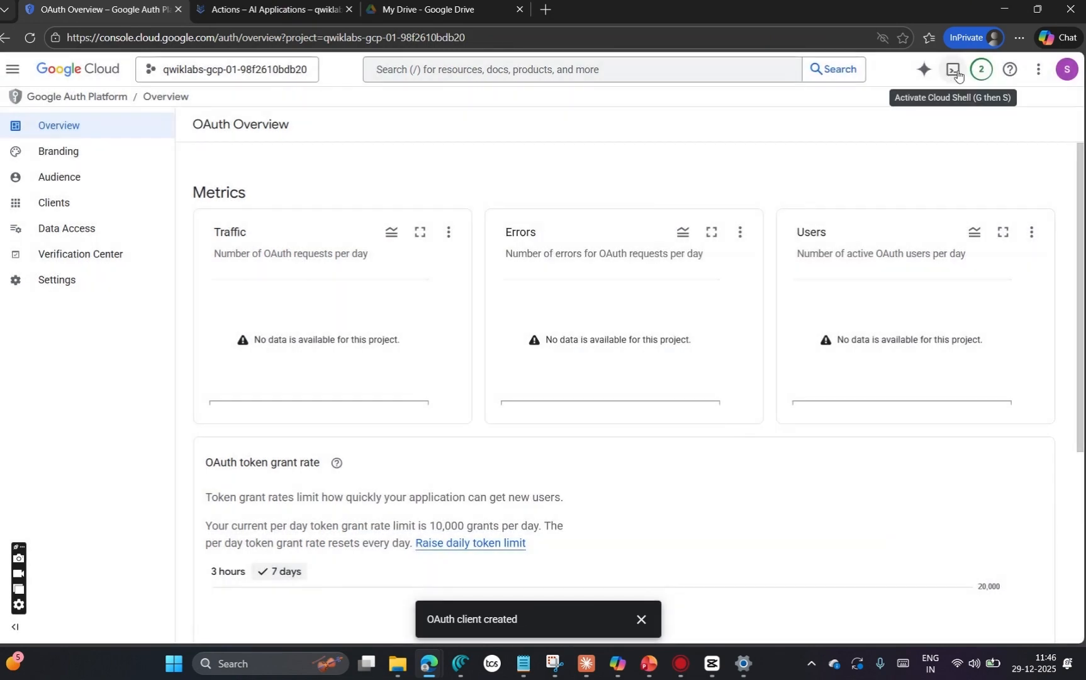
left_click(955, 71)
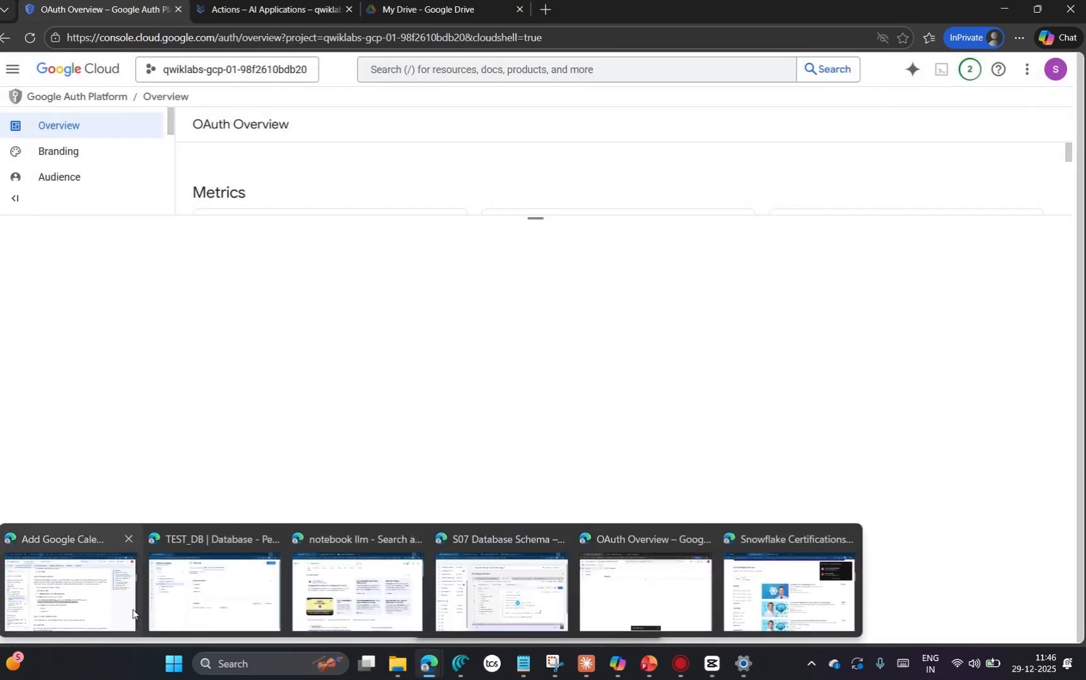
Step: Return to the lab, closing the Google Calendar and Gmail actions documentation, and read Task 4's steps for opening and authorizing Cloud Shell
left_click(73, 595)
triple_click(733, 409)
mouse_move(319, 66)
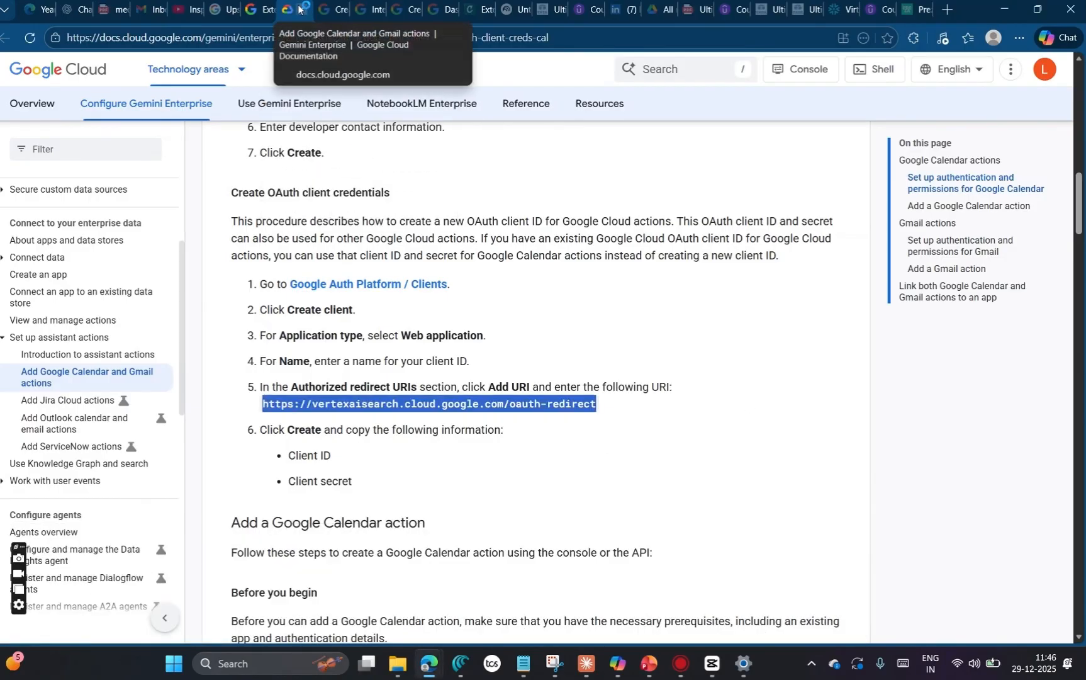
key("ctrl+w")
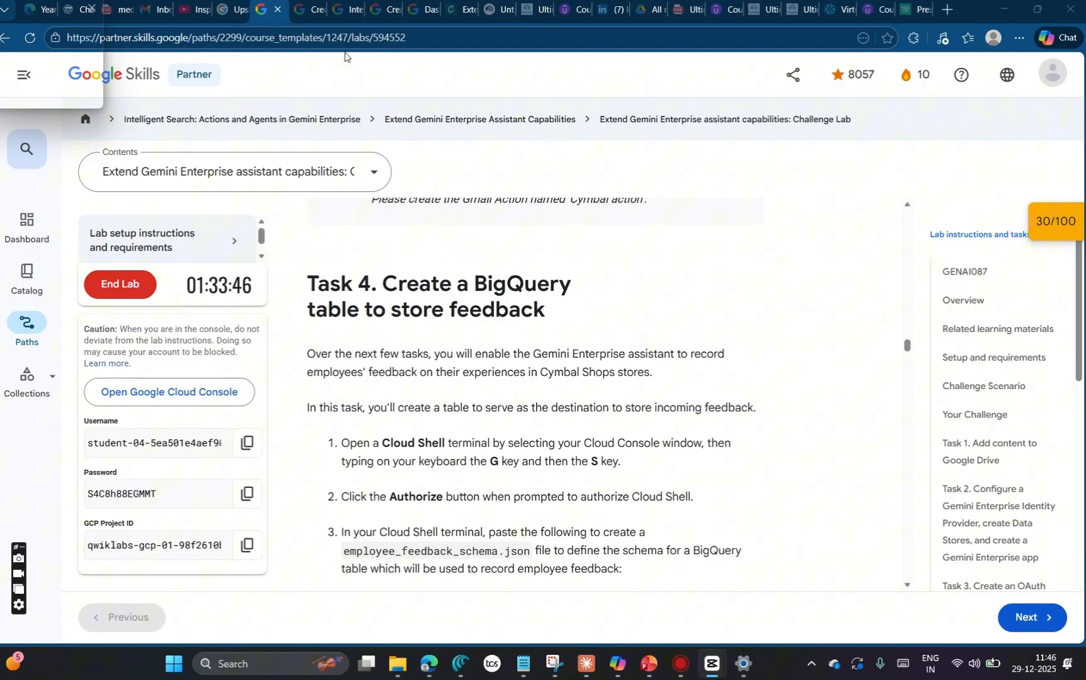
scroll(672, 451, "down", 1)
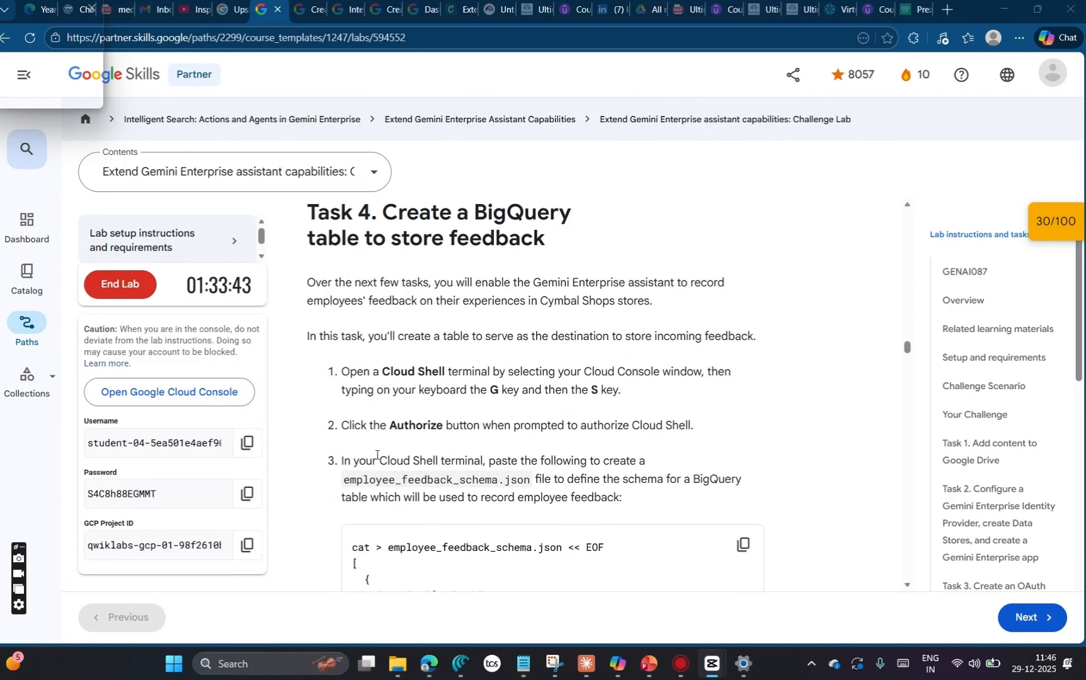
left_click(594, 371)
Step: Switch back to the Google Cloud console, continue past the Cloud Shell introduction and authorize Cloud Shell
key("alt+Tab")
key("g")
key("s")
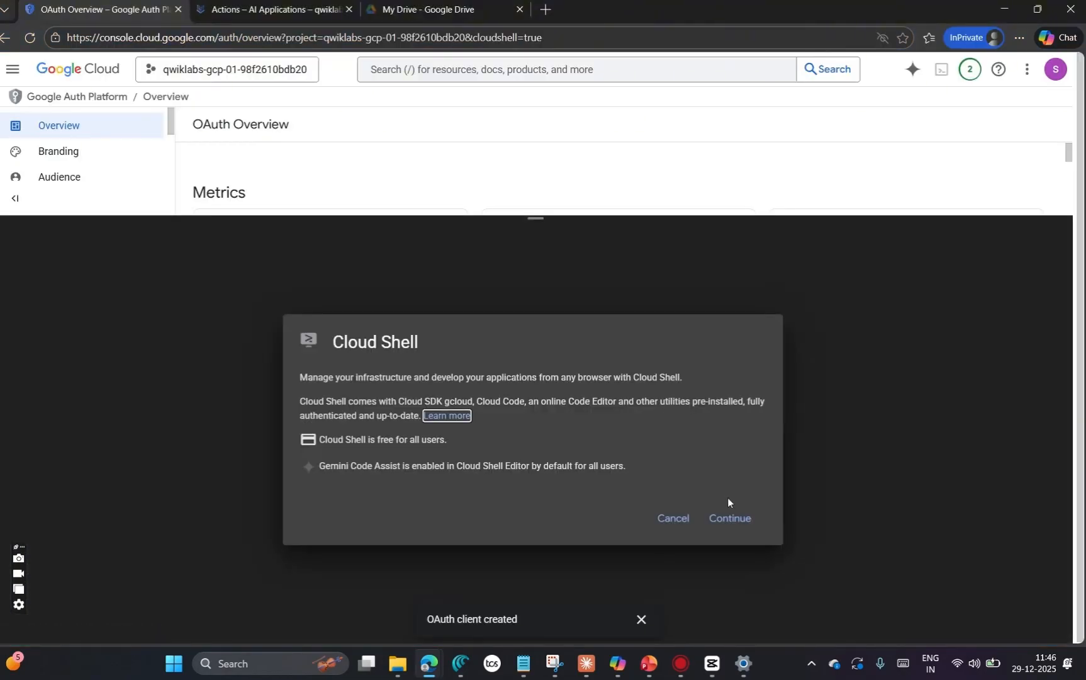
left_click(725, 518)
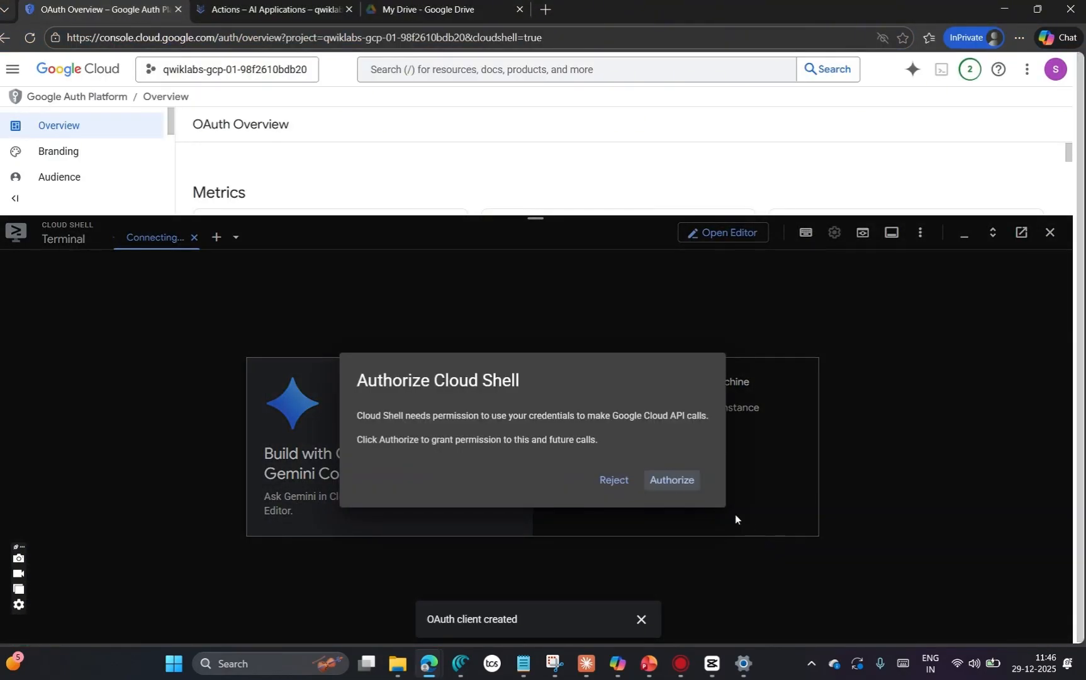
left_click(668, 476)
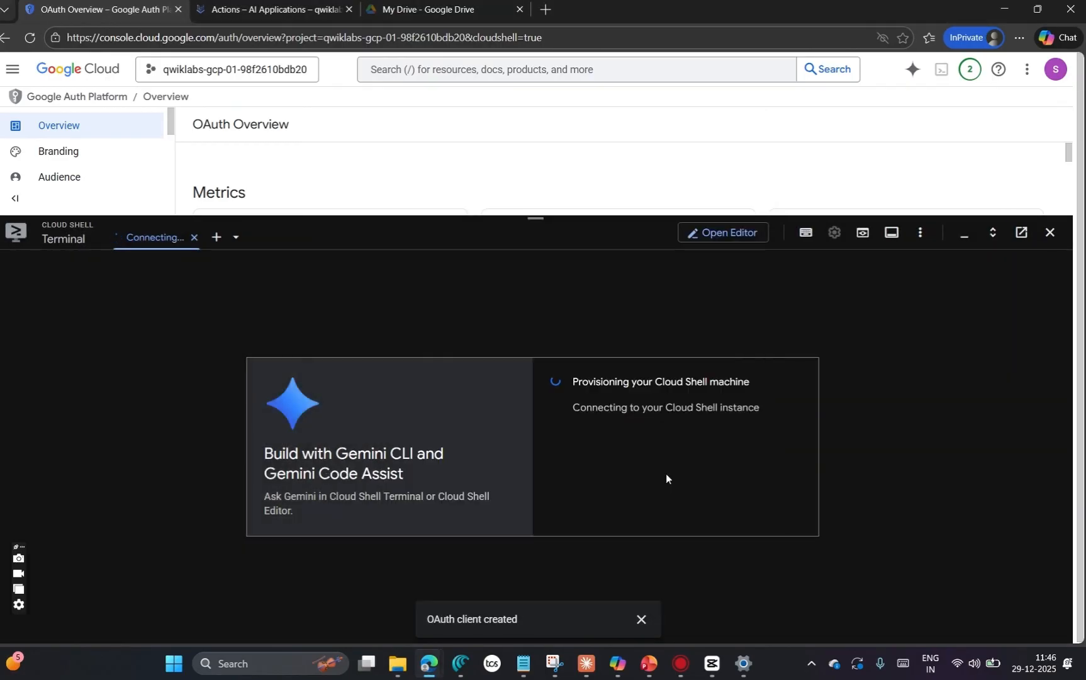
Step: Return to the lab's Task 4 and copy the command block that creates the employee_feedback_schema.json file
mouse_move(430, 660)
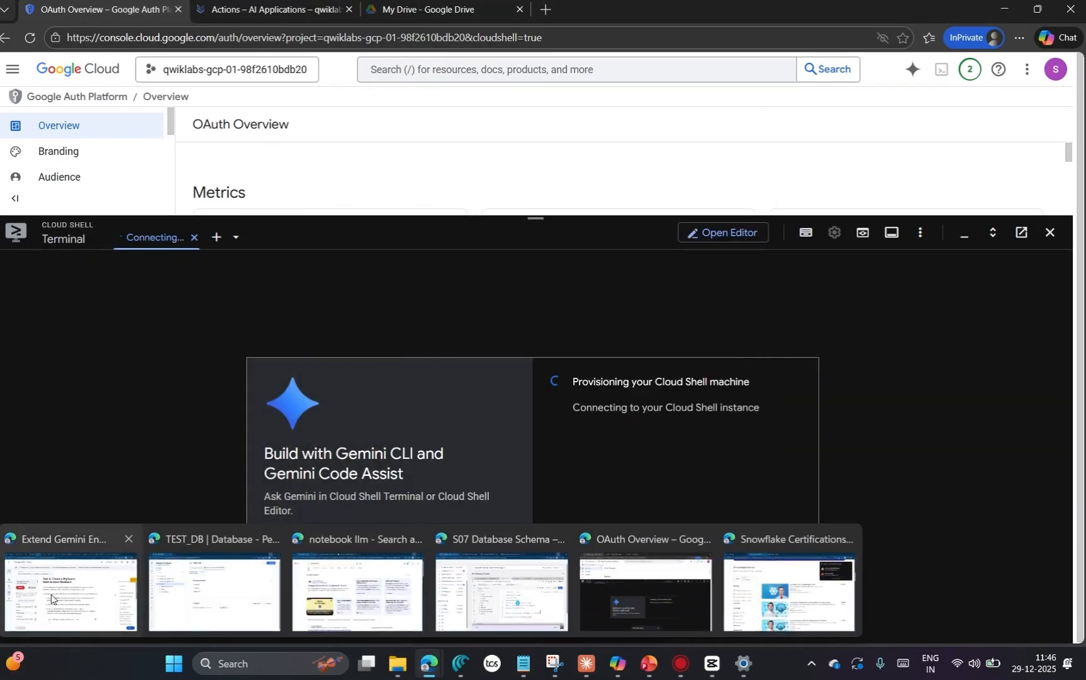
left_click(70, 626)
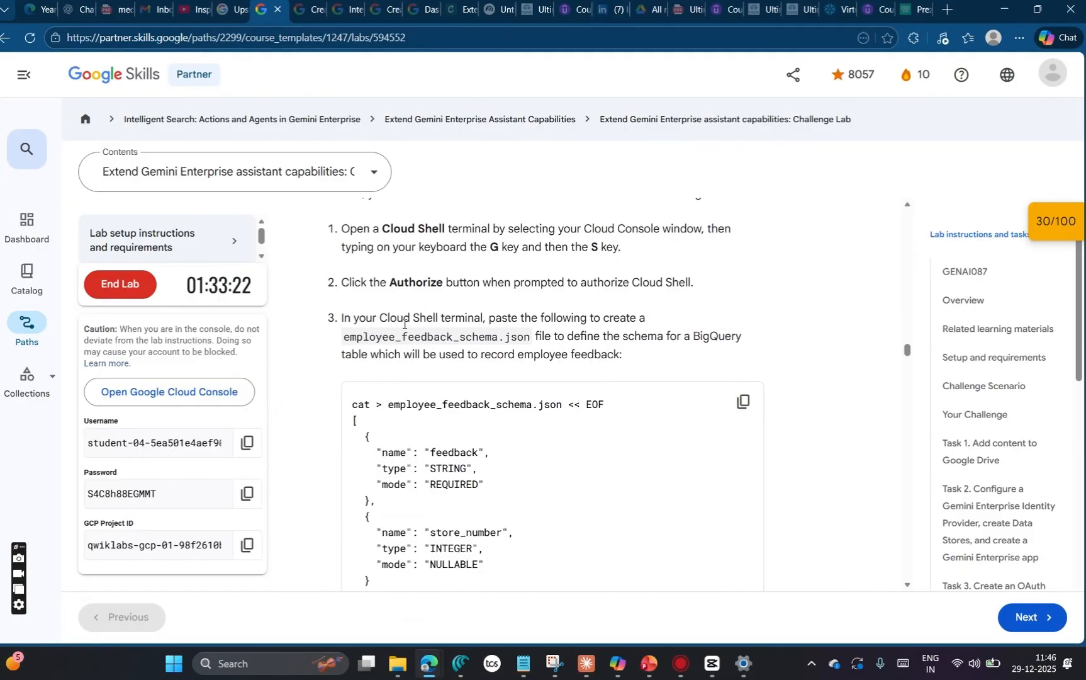
left_click_drag(355, 338, 538, 334)
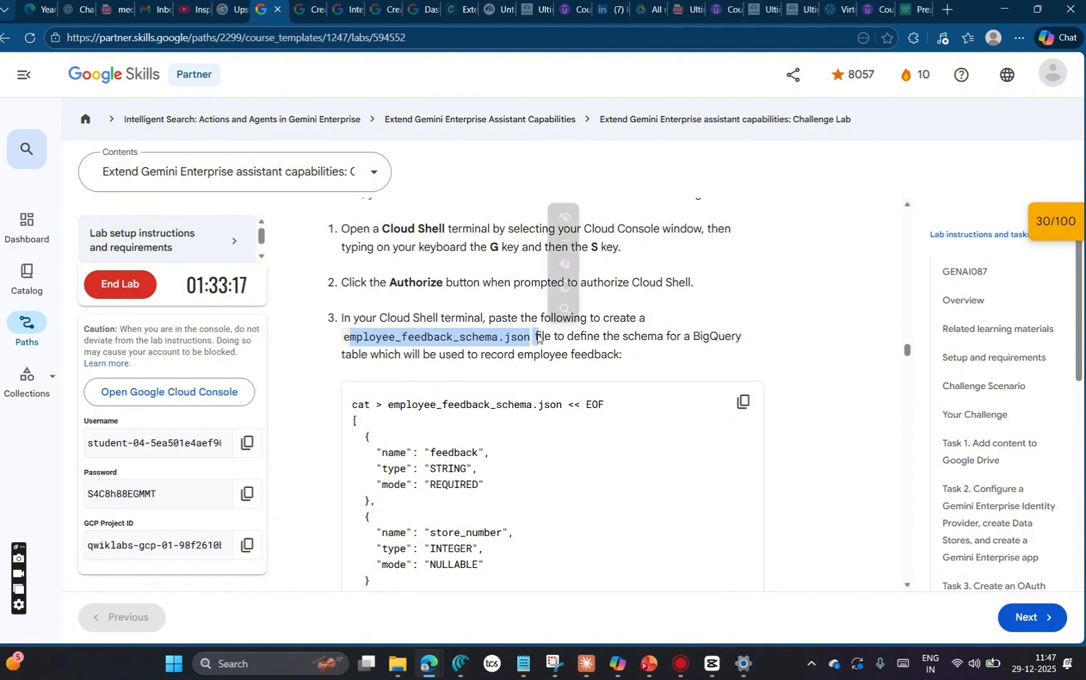
left_click(350, 336)
left_click_drag(534, 336, 341, 338)
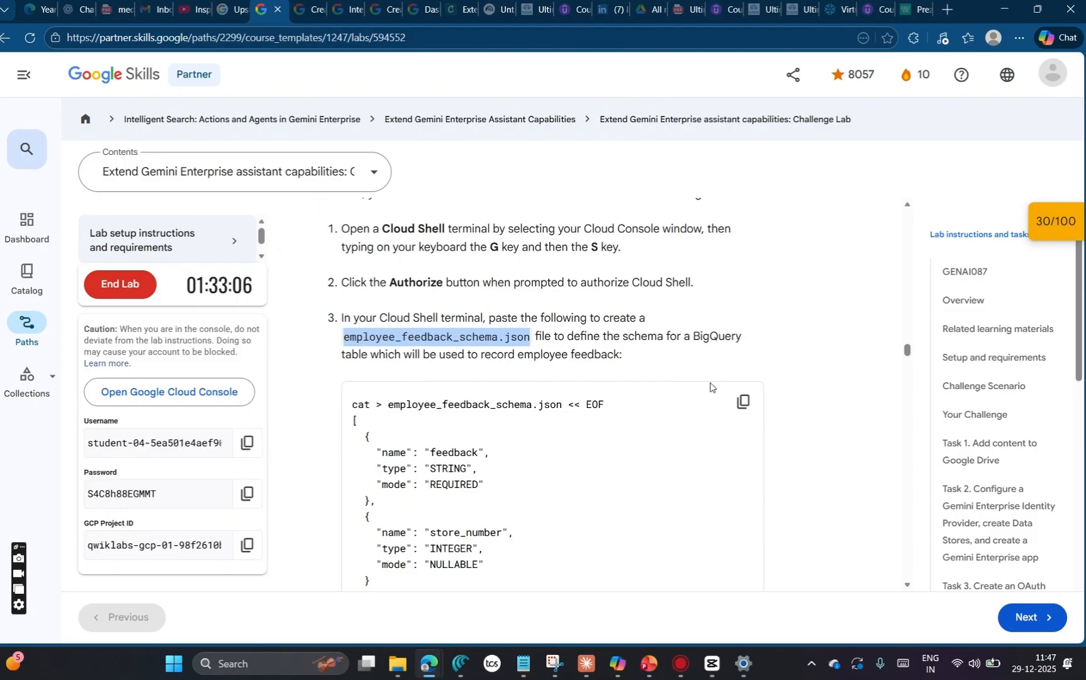
scroll(626, 422, "down", 2)
scroll(614, 396, "up", 1)
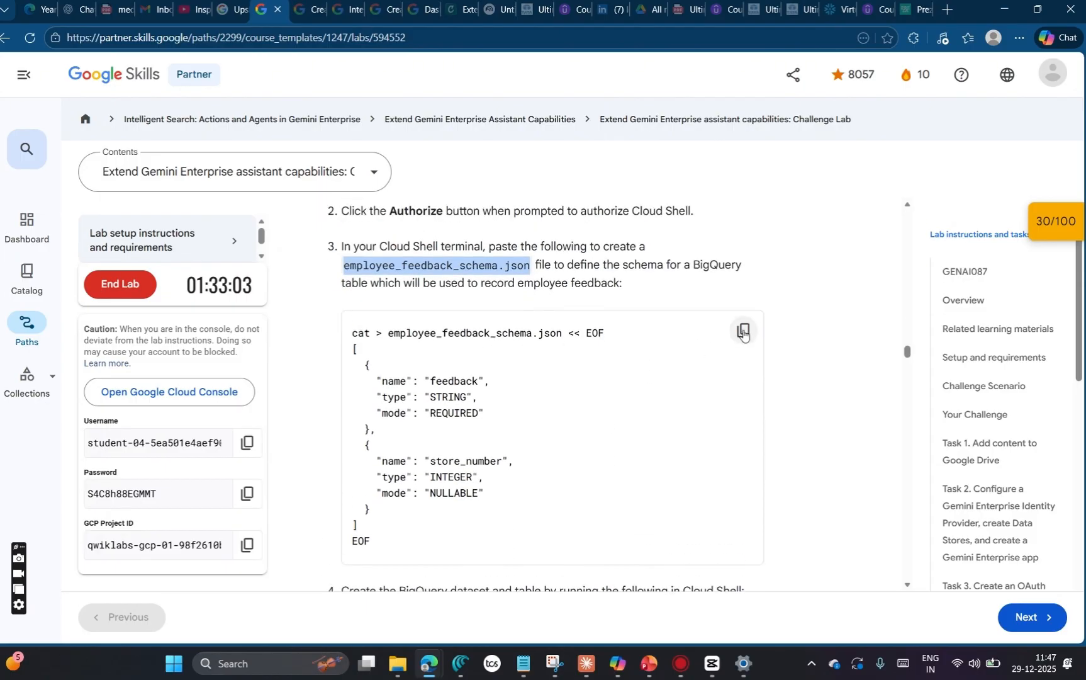
left_click(743, 330)
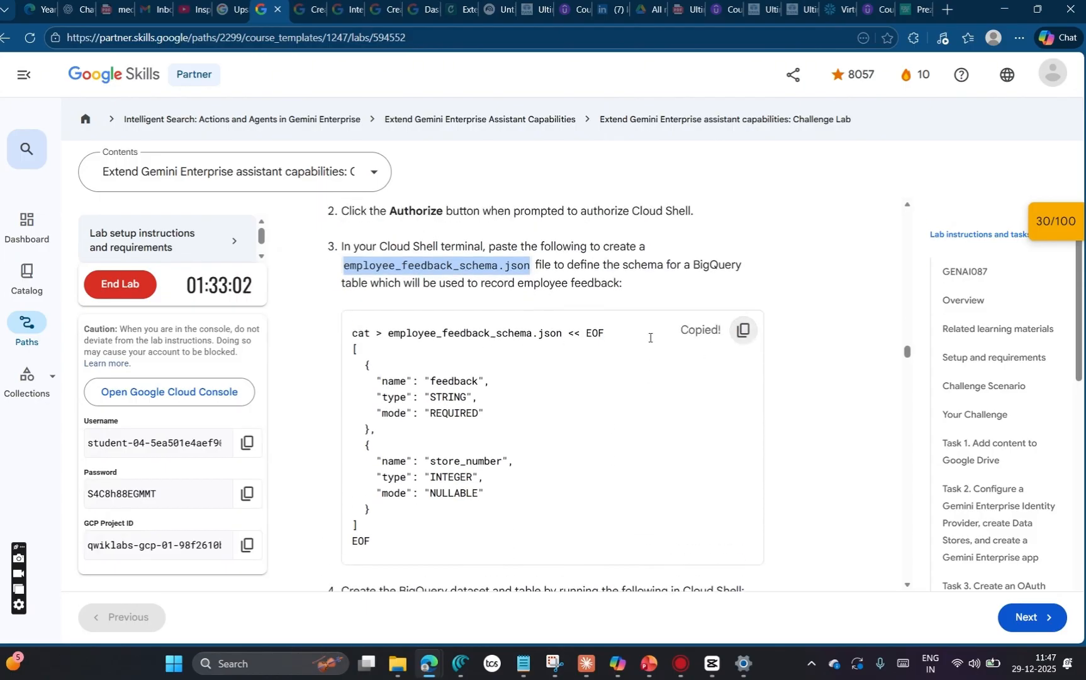
Step: Examine Task 4's employee_feedback_schema.json command block, including the data types of the feedback and store_number fields
left_click_drag(348, 339, 539, 336)
left_click(393, 336)
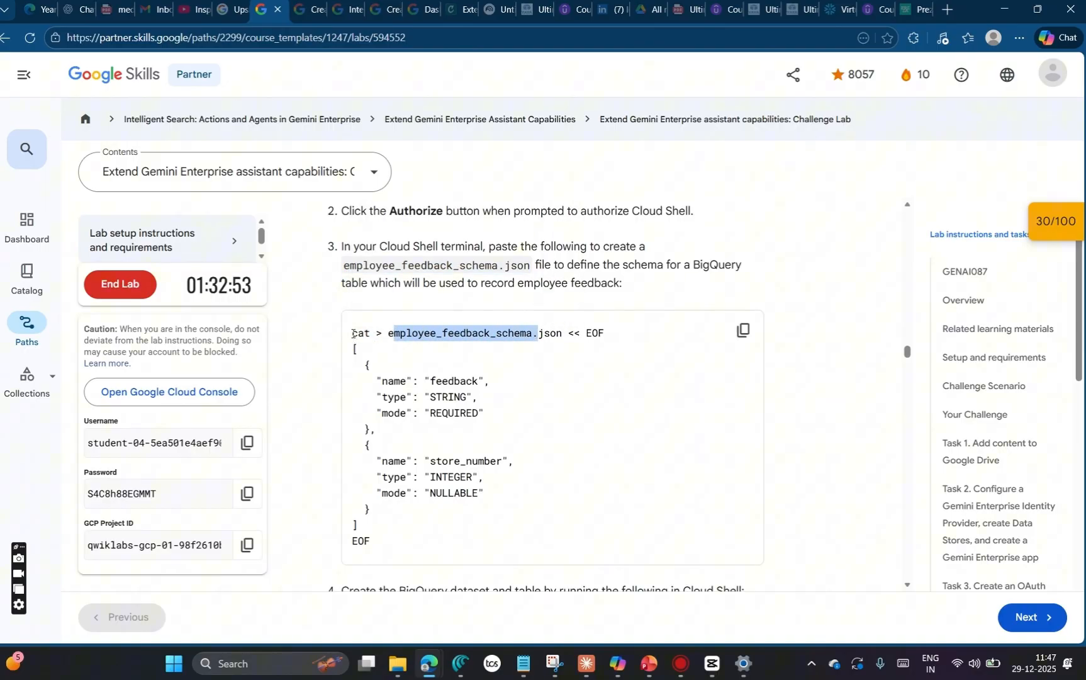
left_click(354, 333)
left_click_drag(354, 333, 404, 529)
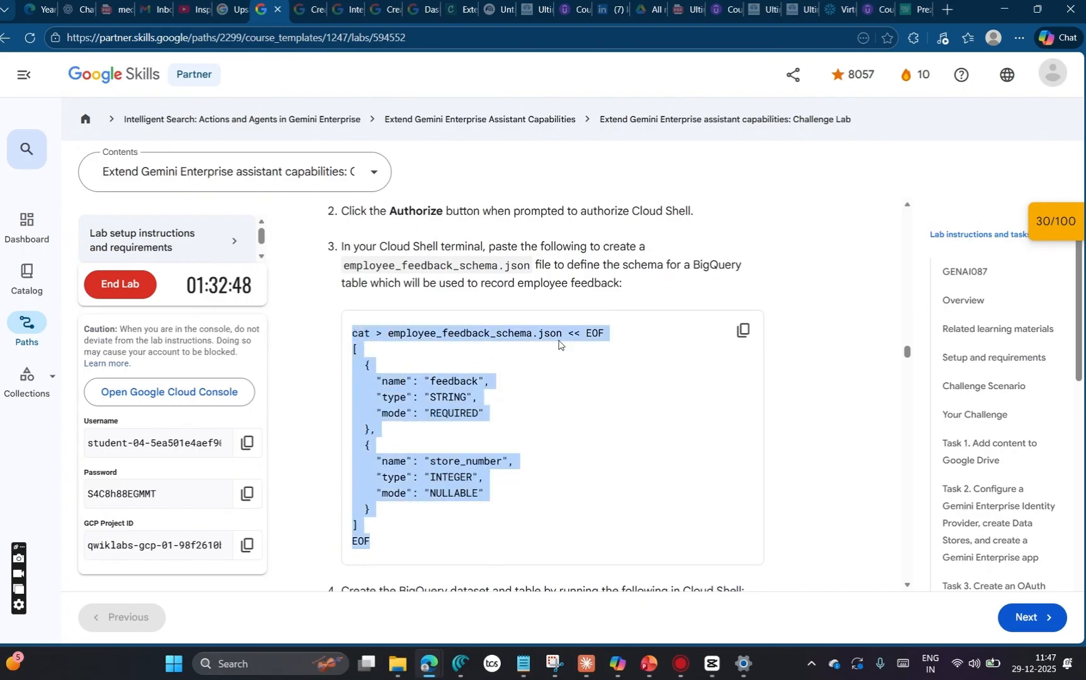
left_click(513, 366)
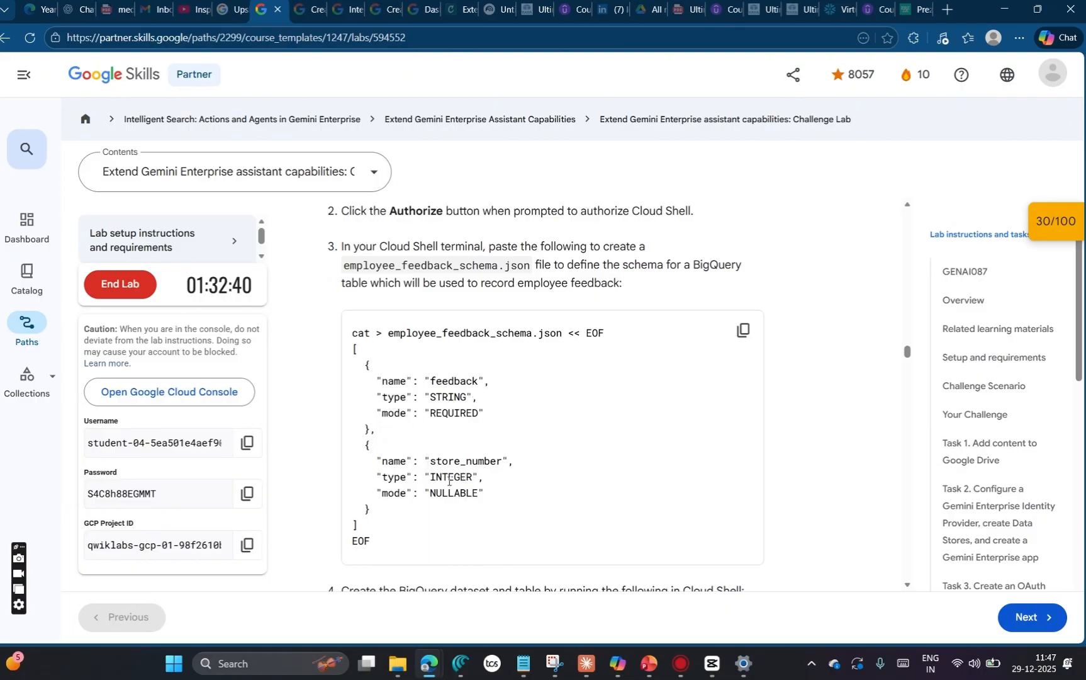
left_click_drag(380, 401, 500, 401)
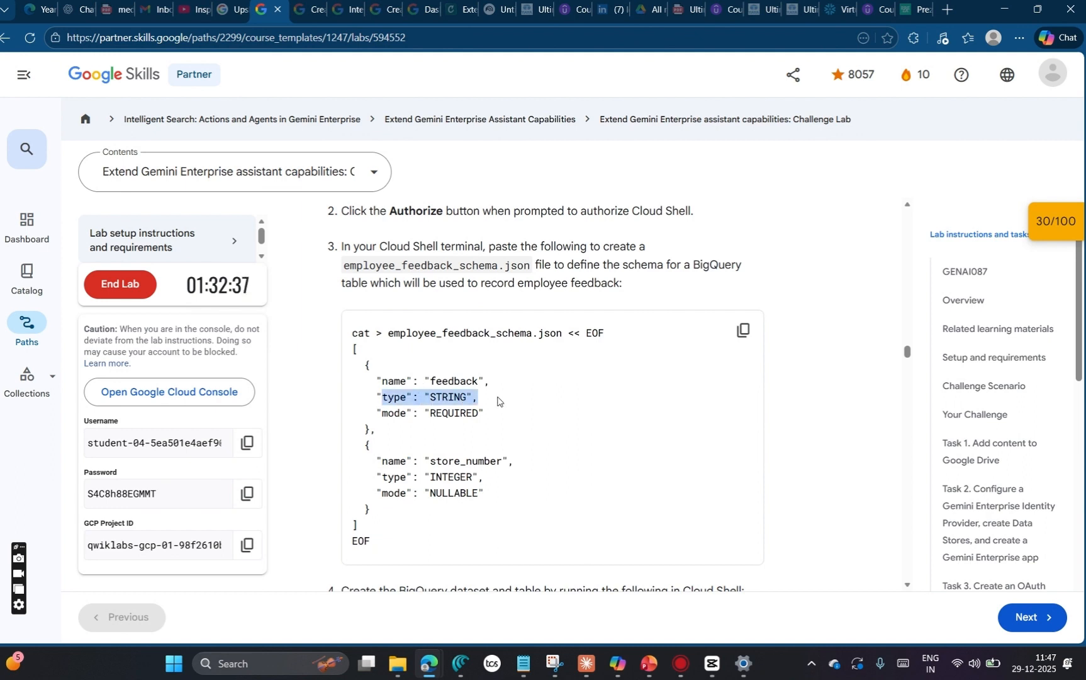
left_click_drag(488, 477, 357, 474)
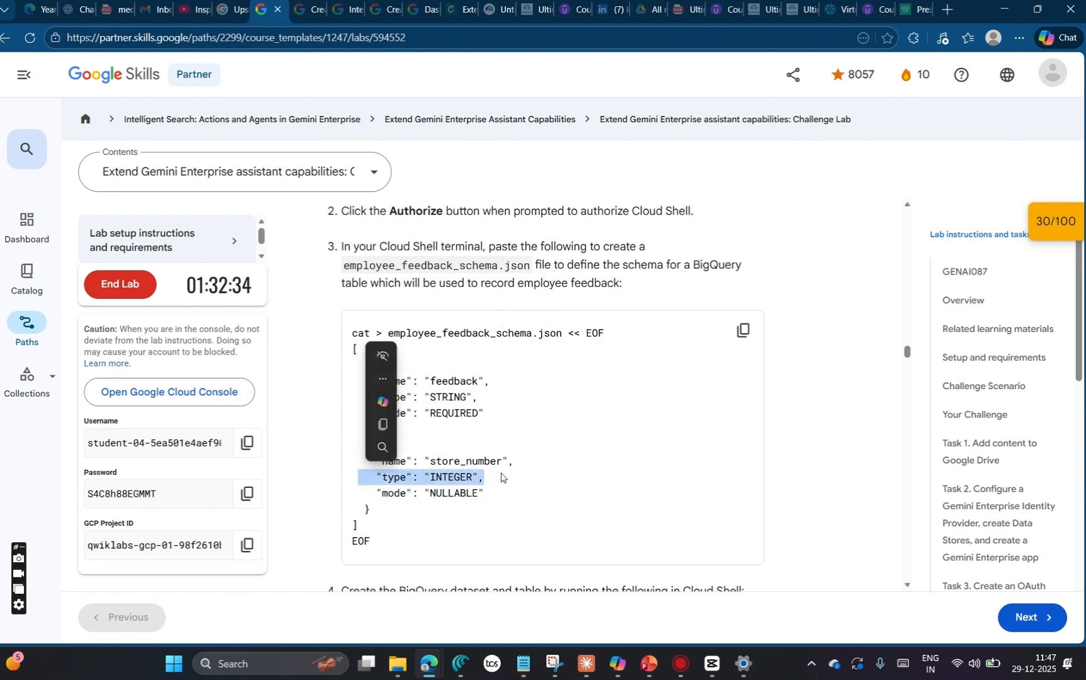
left_click(465, 418)
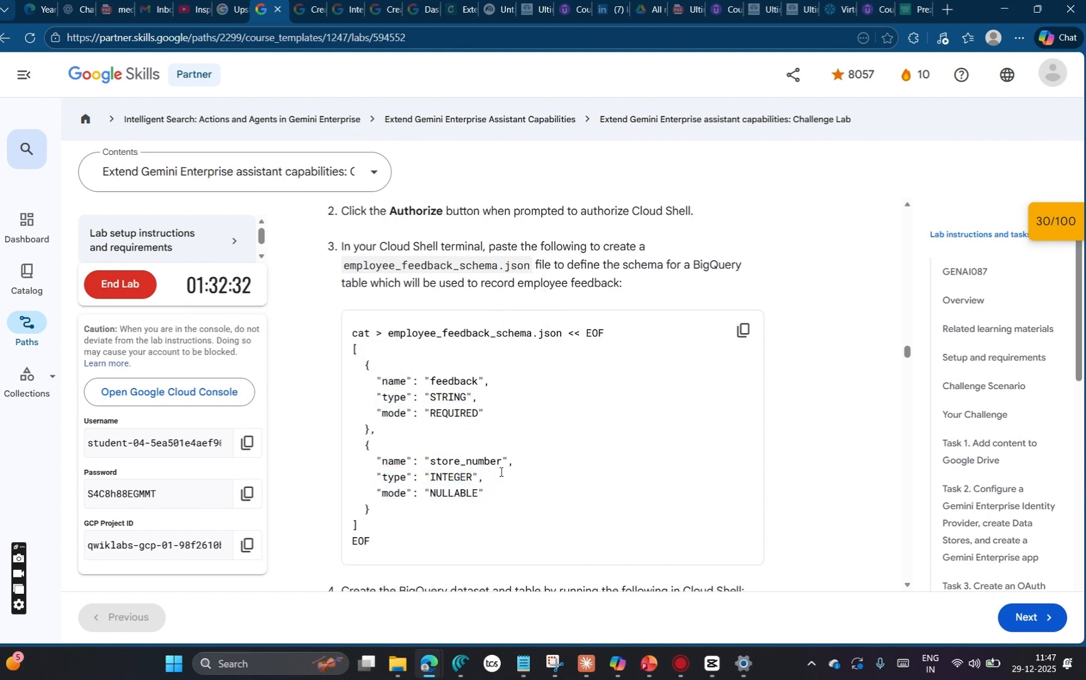
Step: Copy the employee_feedback_schema.json command block, run it in the console's Cloud Shell, and dismiss the OAuth client notification
scroll(500, 471, "down", 1)
left_click(743, 258)
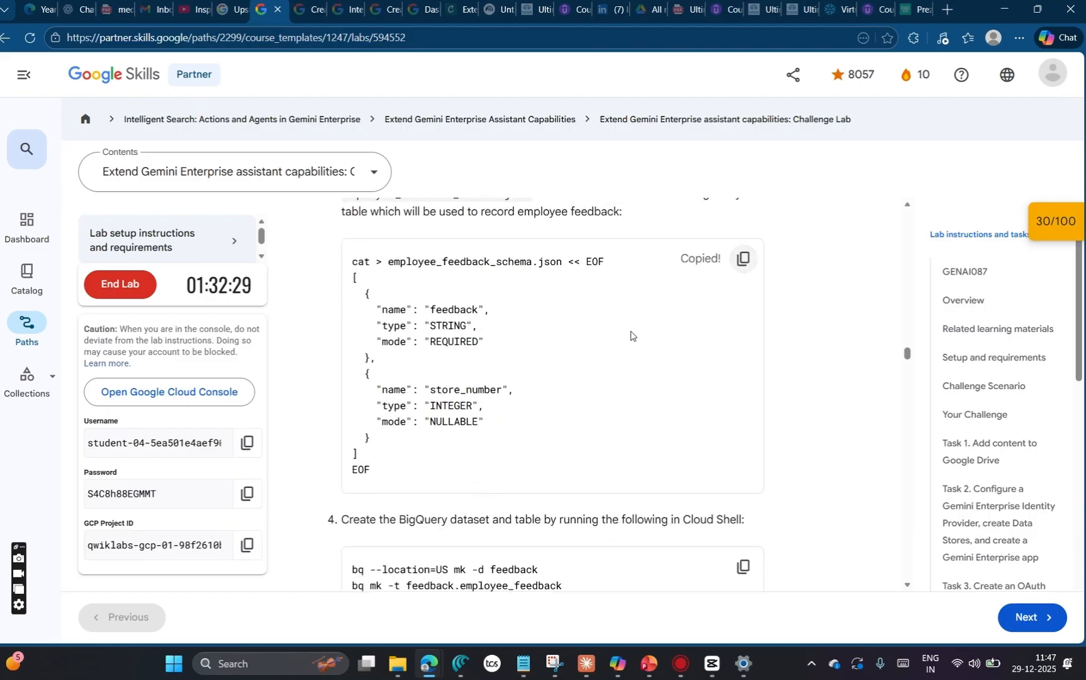
key("alt+Tab")
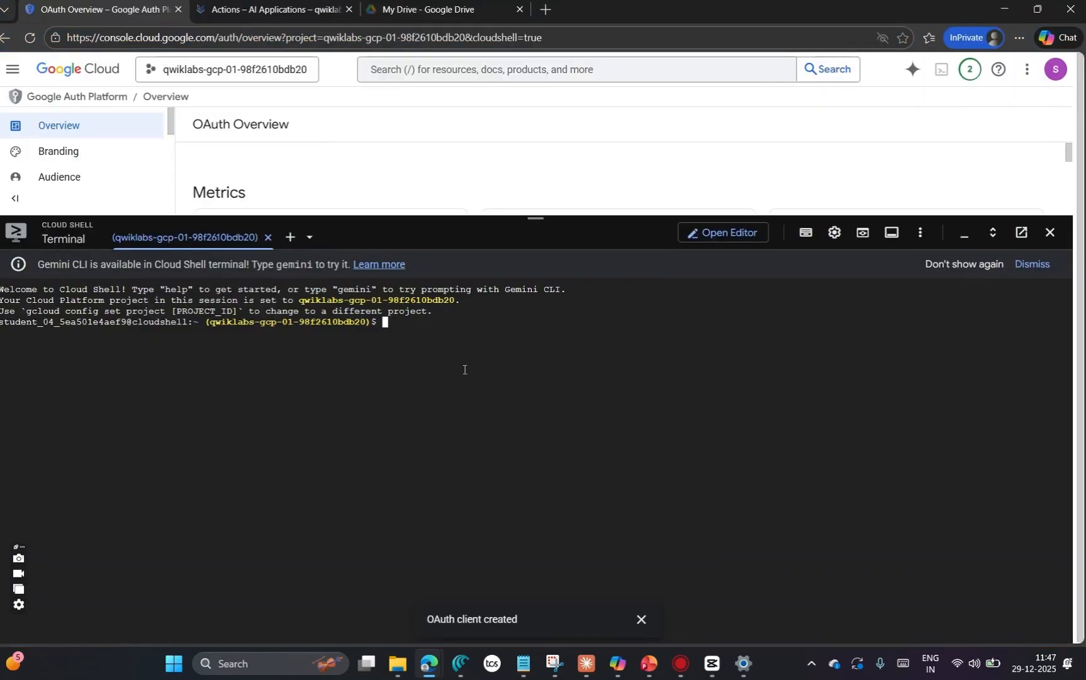
key("ctrl+v")
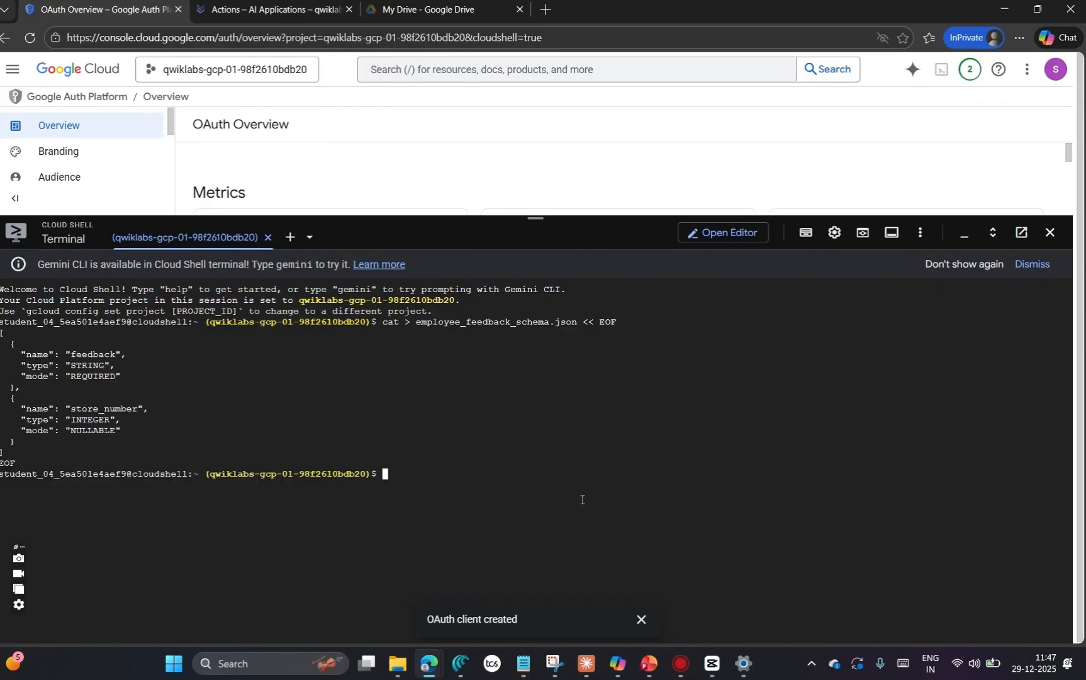
left_click(641, 619)
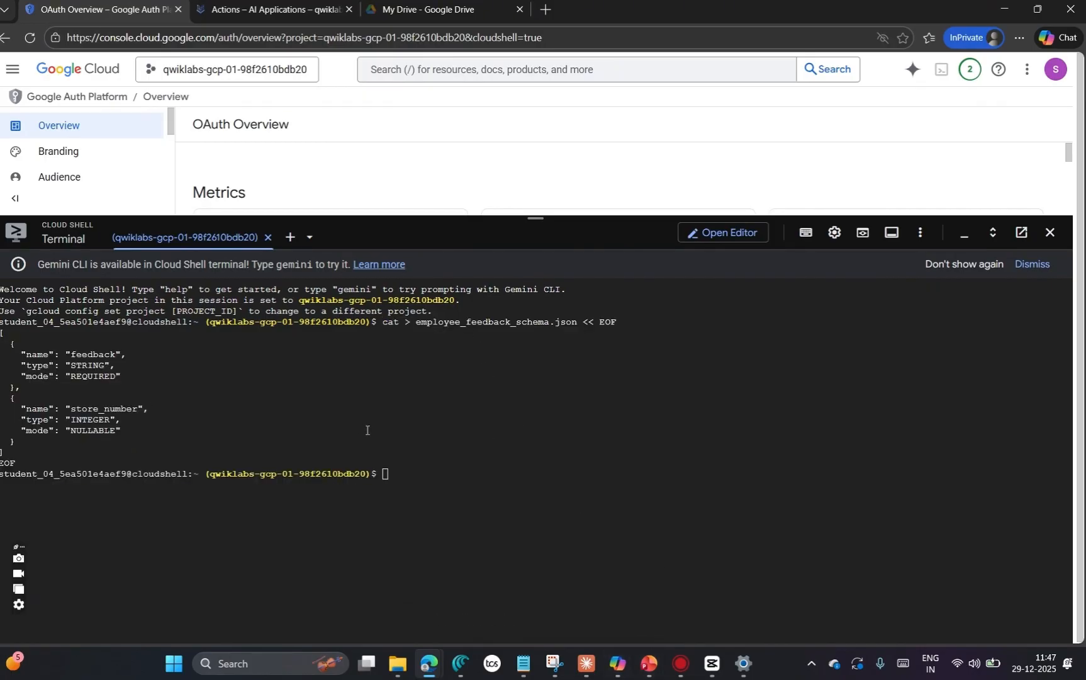
Step: Return to the lab and copy step 4's bq commands for creating the feedback dataset and employee_feedback table
key("alt+Tab")
scroll(507, 423, "down", 3)
scroll(507, 422, "up", 3)
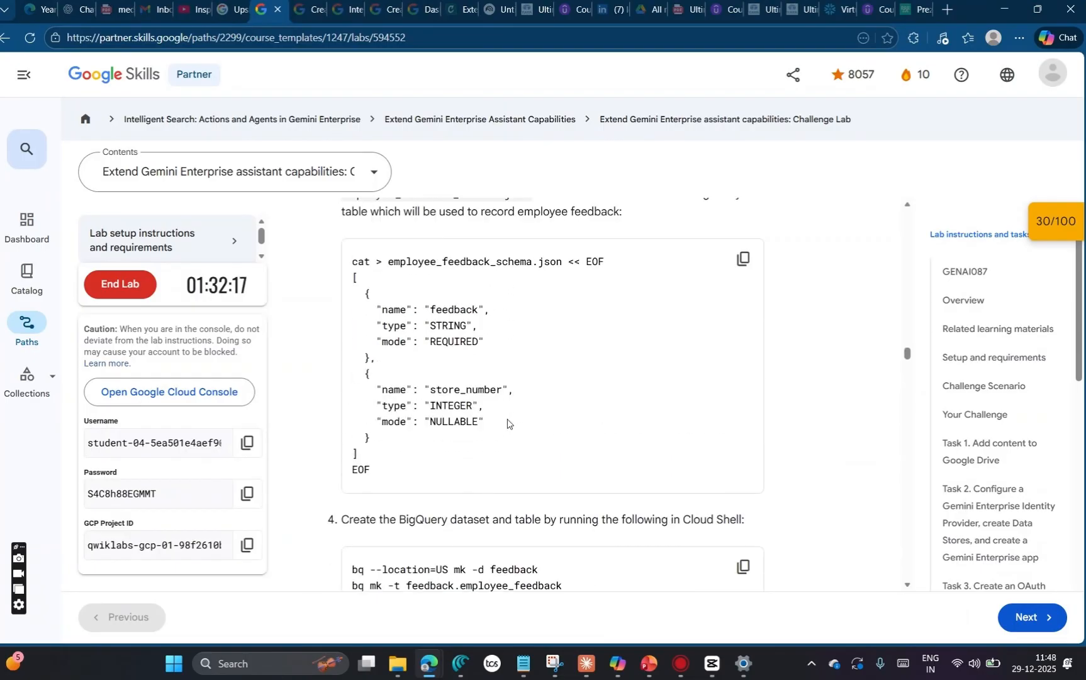
scroll(507, 422, "down", 2)
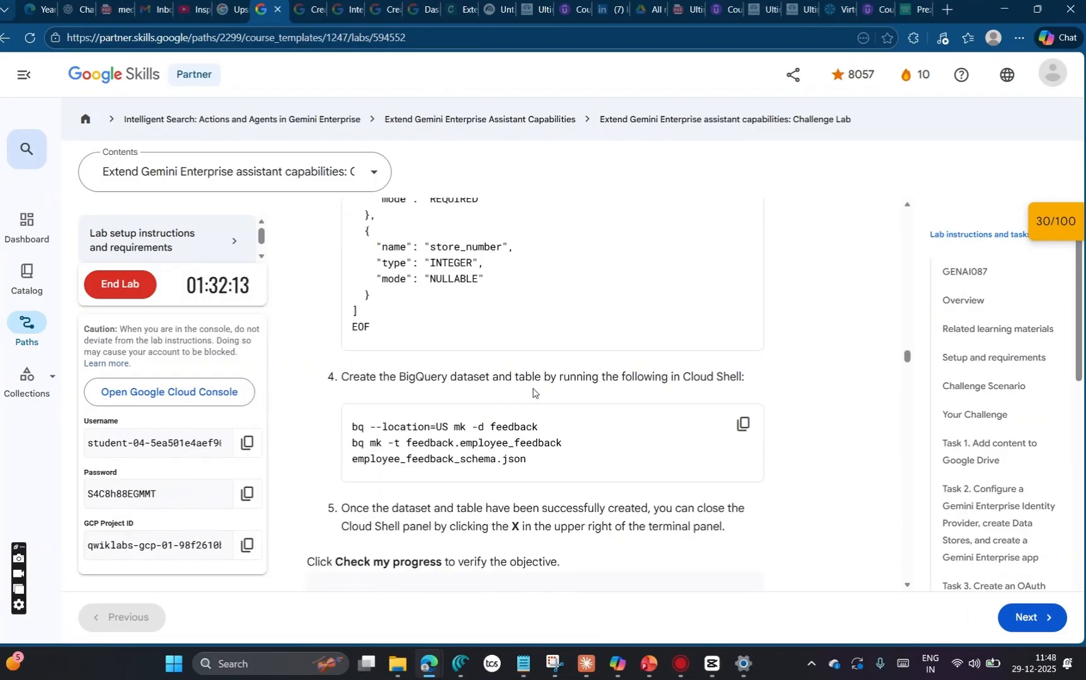
left_click(744, 425)
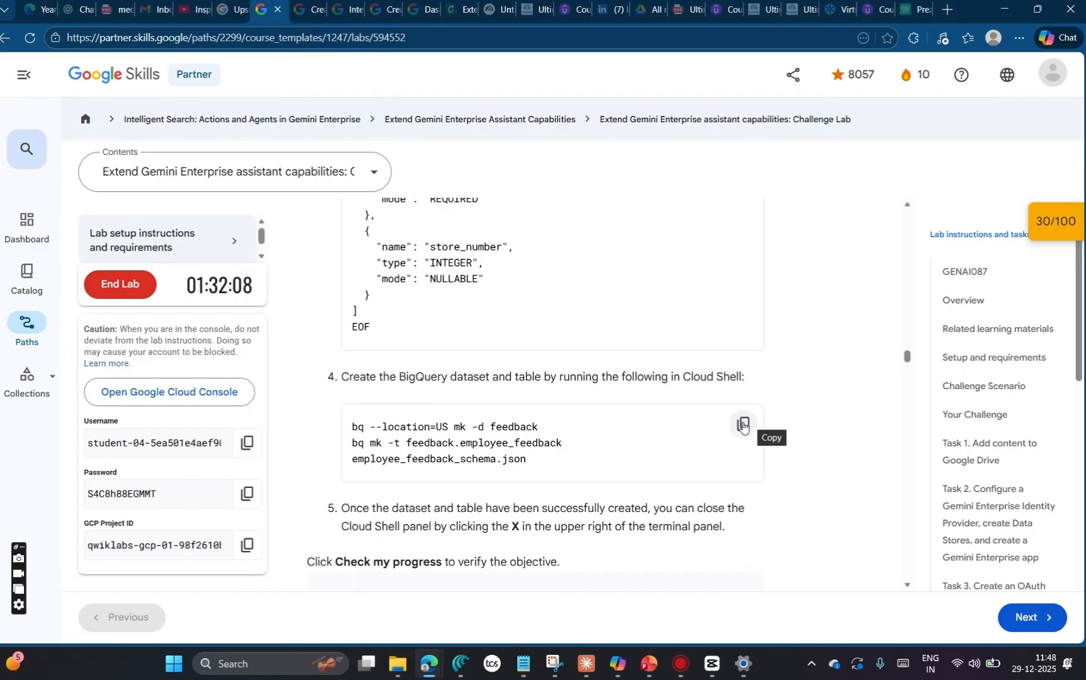
left_click(744, 425)
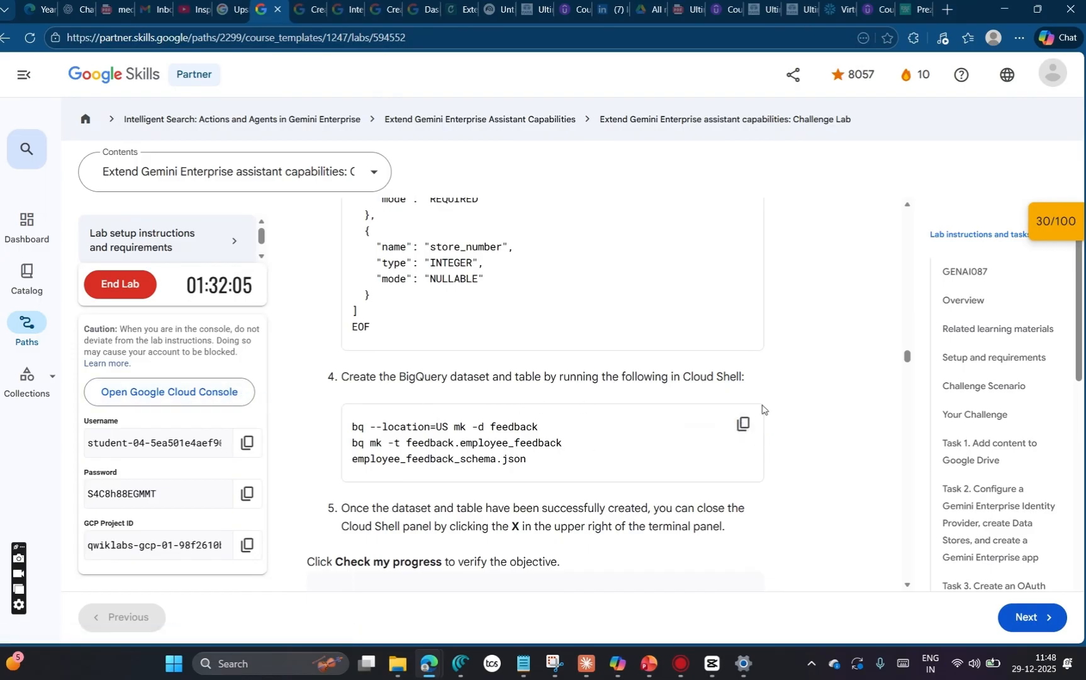
Step: Run the copied bq commands in Cloud Shell to create the feedback dataset in US and the employee_feedback table from employee_feedback_schema.json
key("alt+Tab")
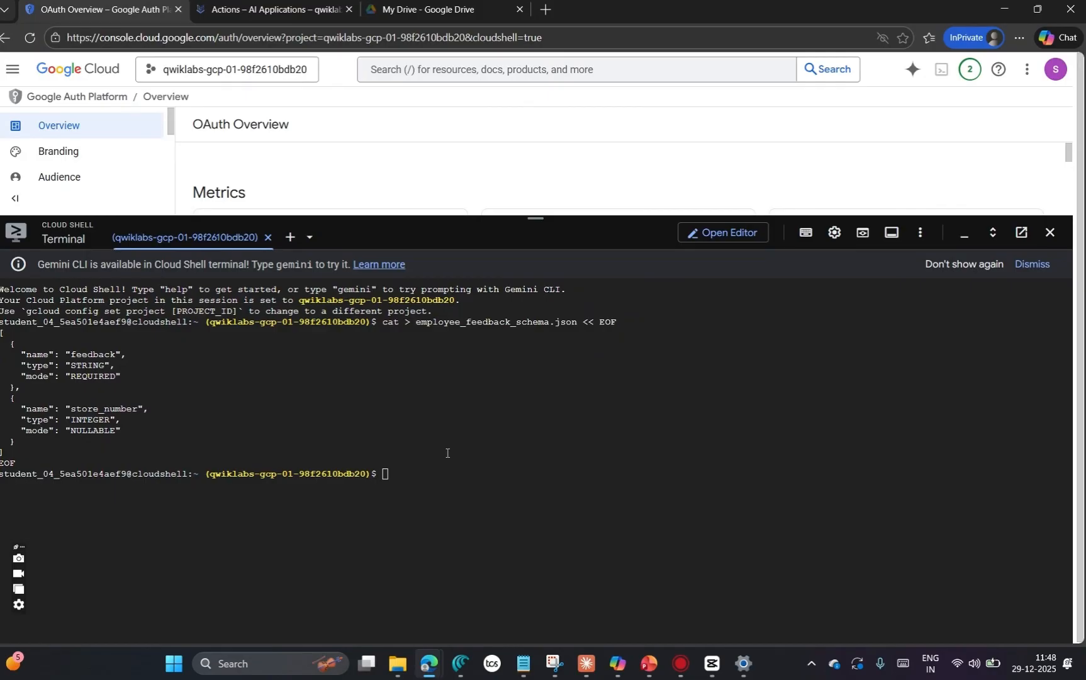
left_click(407, 475)
key("Return")
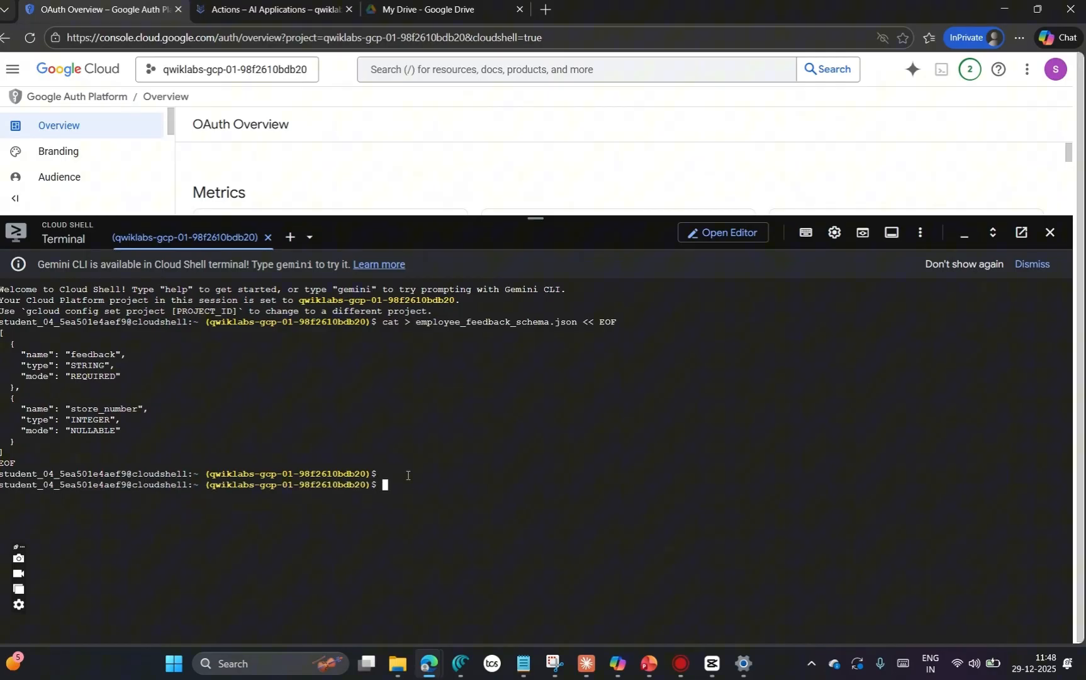
key("ctrl+v")
key("Return")
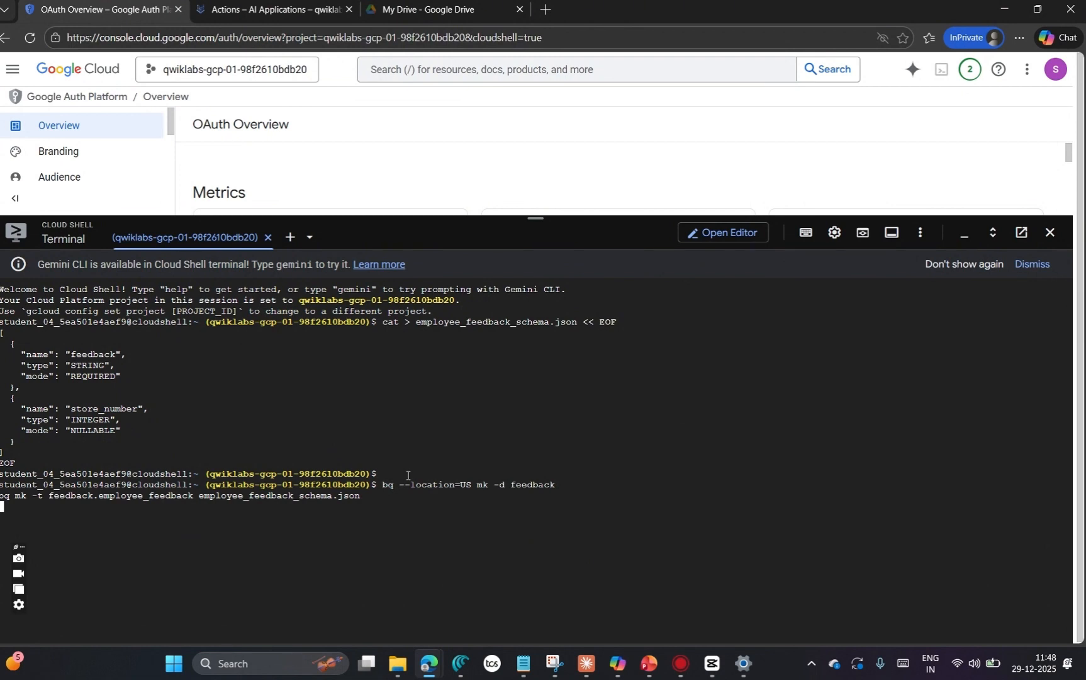
Step: Open the ScreenRec settings and quit ScreenRec
left_click(19, 604)
left_click(620, 117)
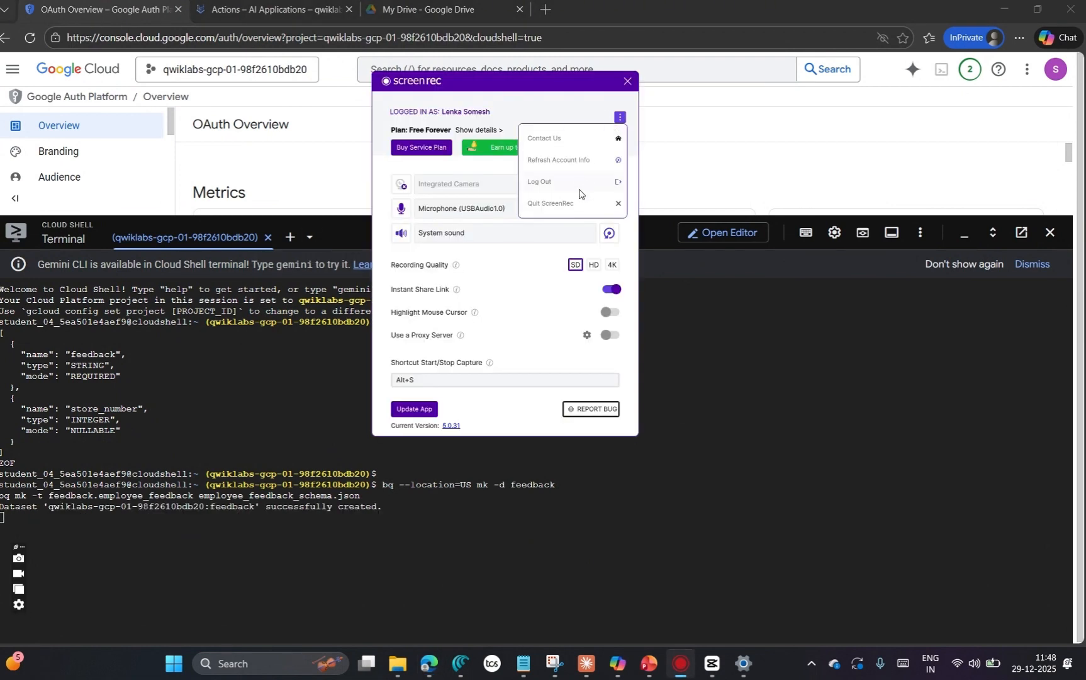
left_click(580, 205)
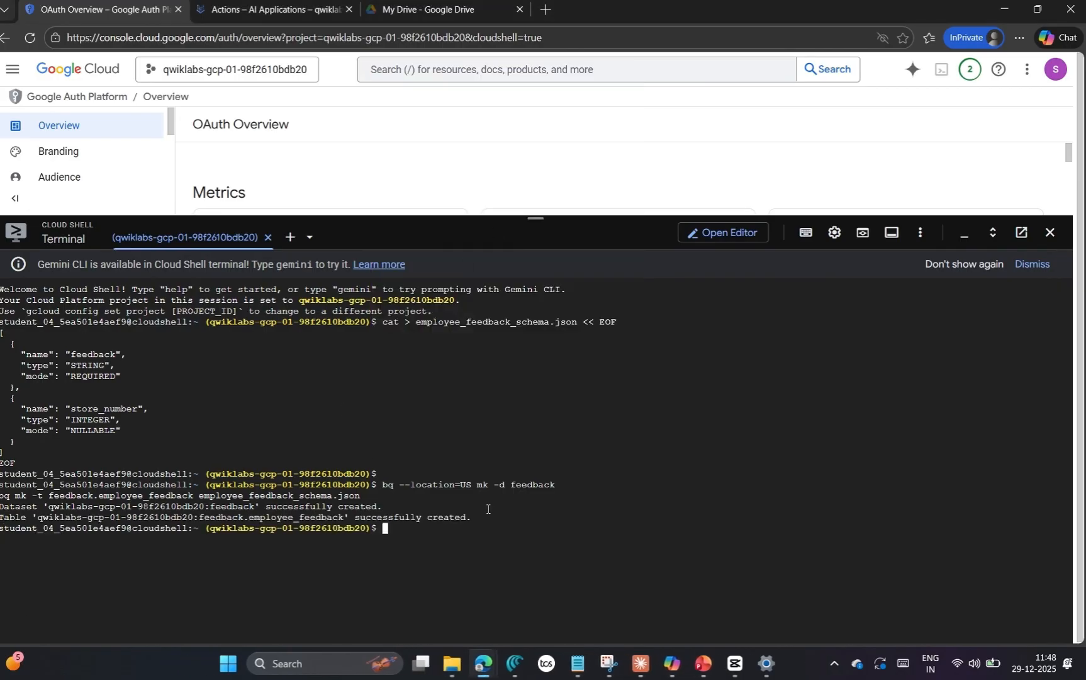
Step: Return to the lab, check the progress of "Create a BigQuery table to store feedback" and open the score breakdown
key("alt+Tab")
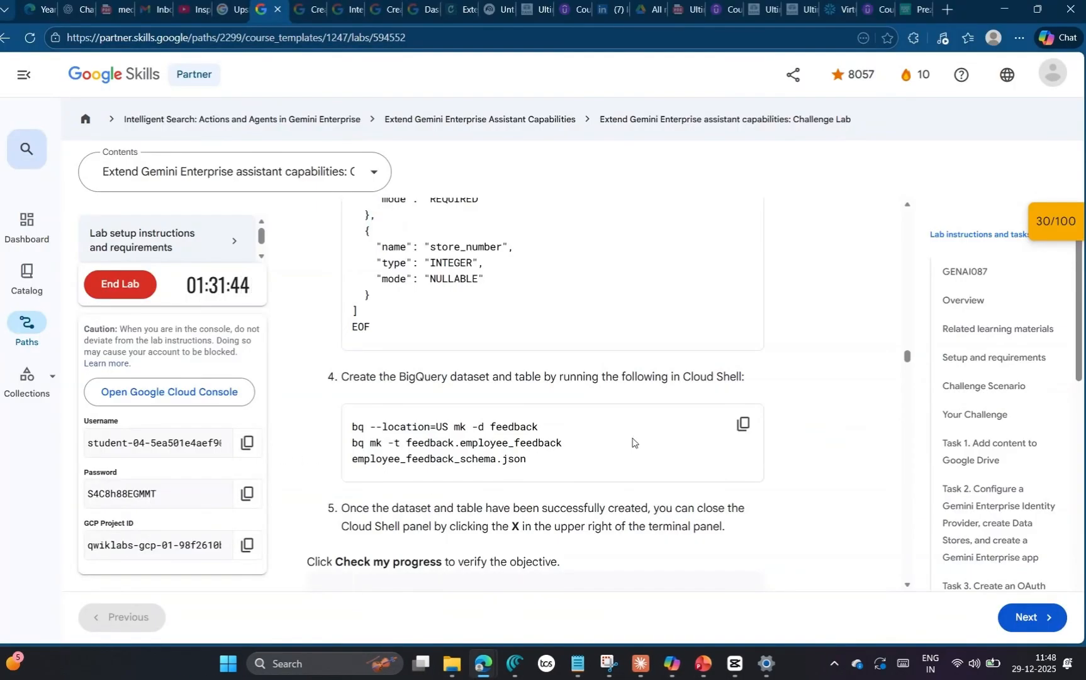
scroll(678, 438, "down", 2)
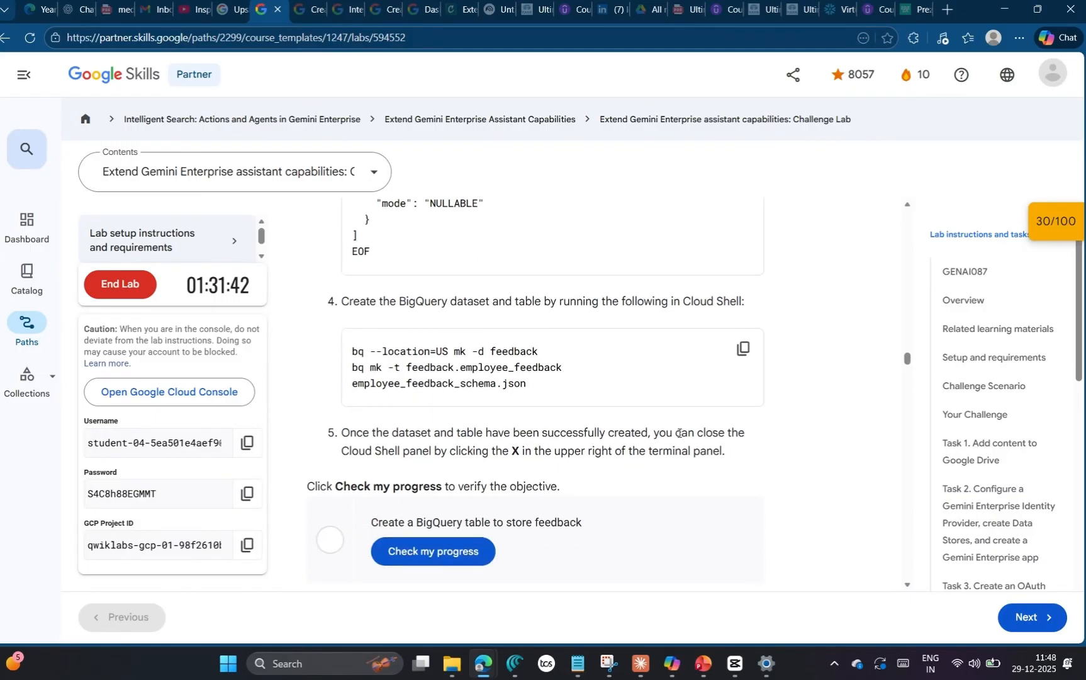
key("alt+Tab")
key("alt+Tab")
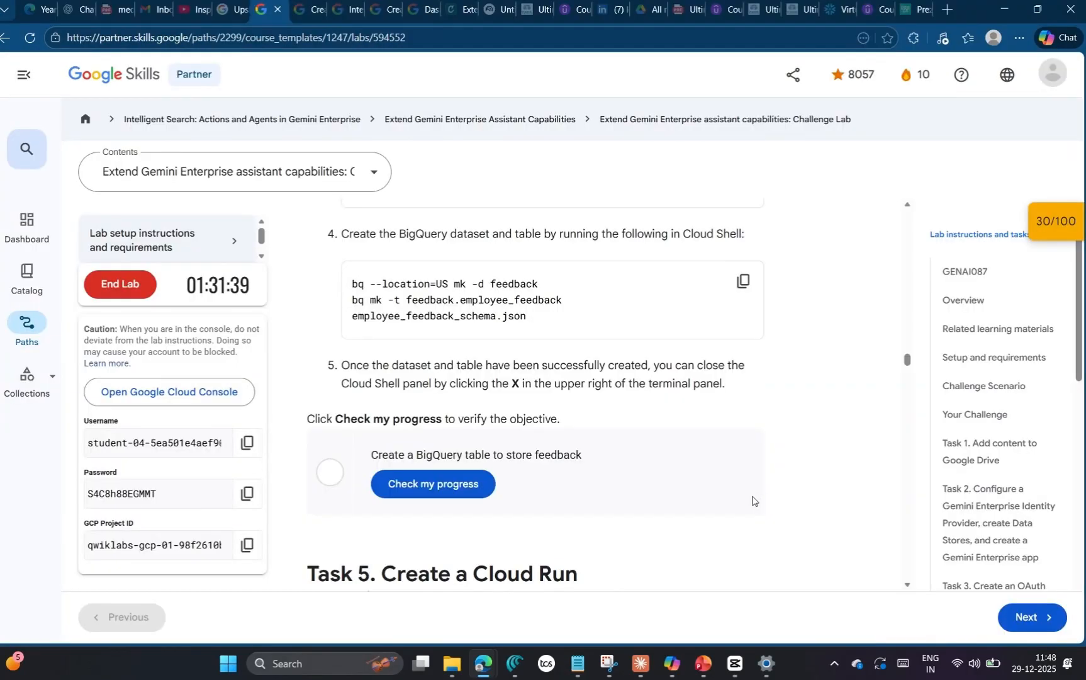
left_click(417, 491)
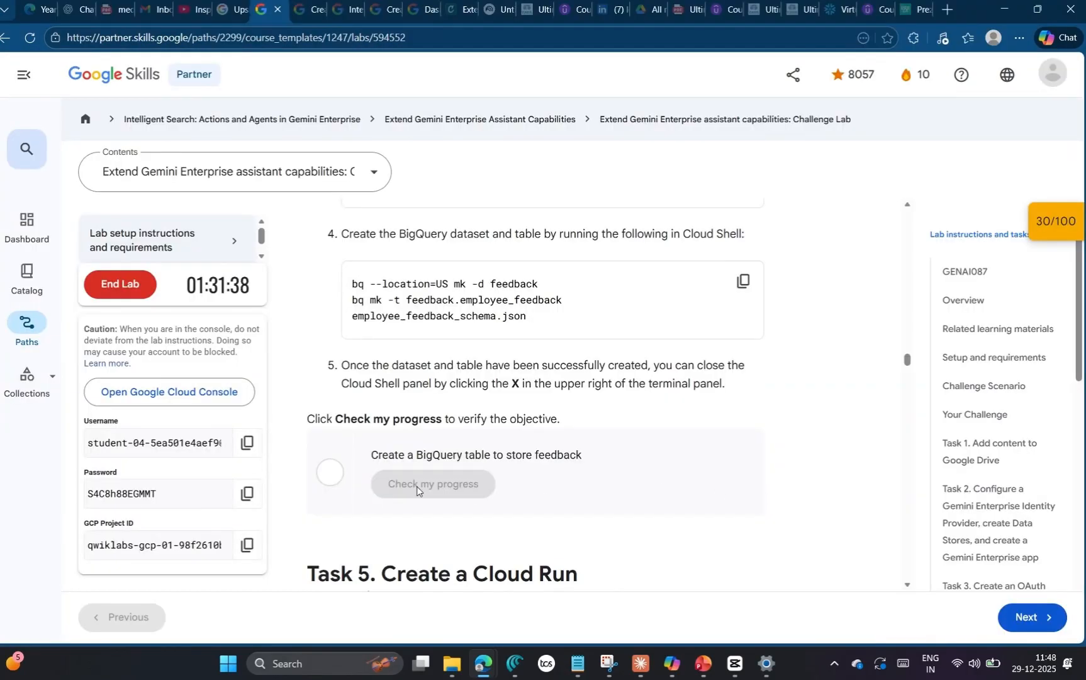
left_click(1057, 221)
scroll(877, 319, "down", 3)
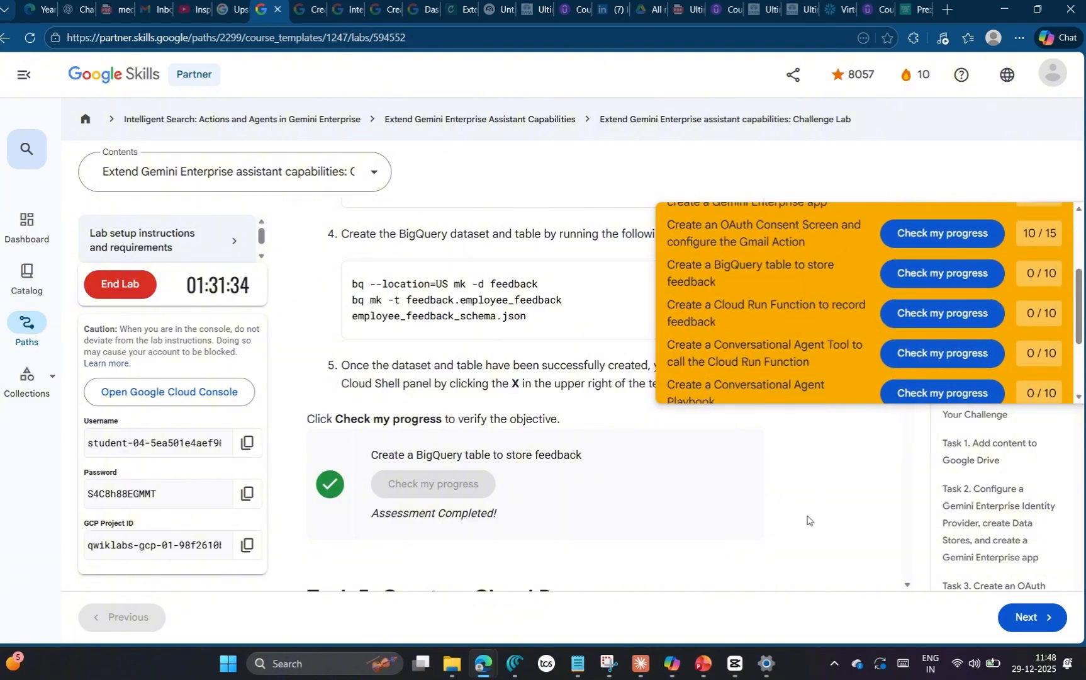
Step: Close Cloud Shell in the Google Cloud console and return to the lab's instructions for Task 5
key("alt+Tab")
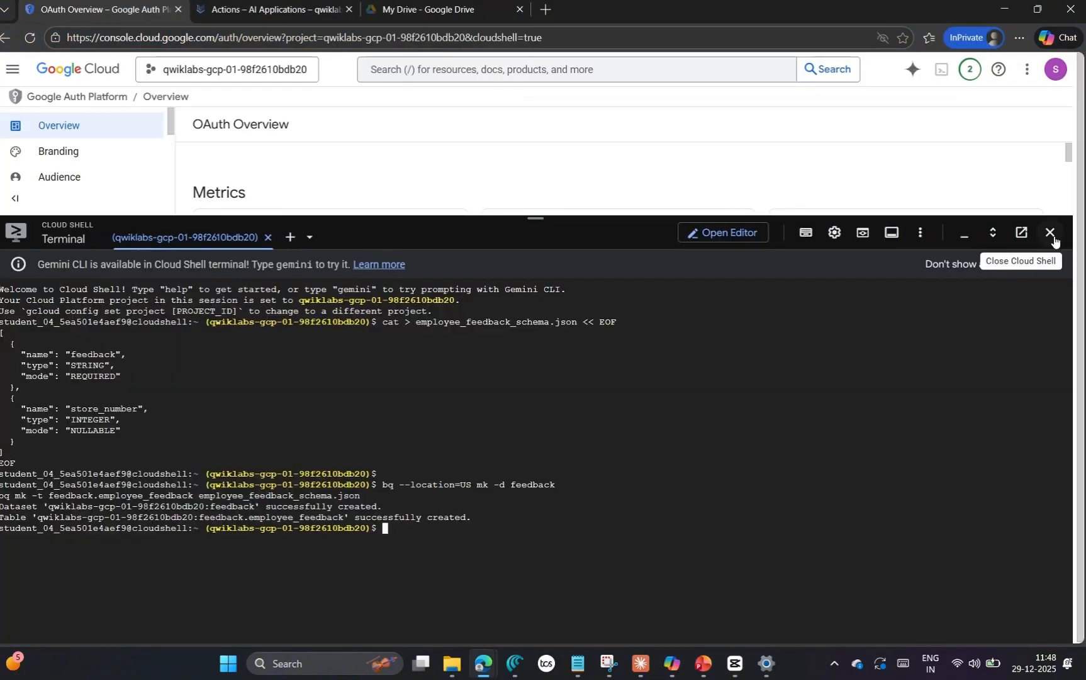
left_click(1054, 241)
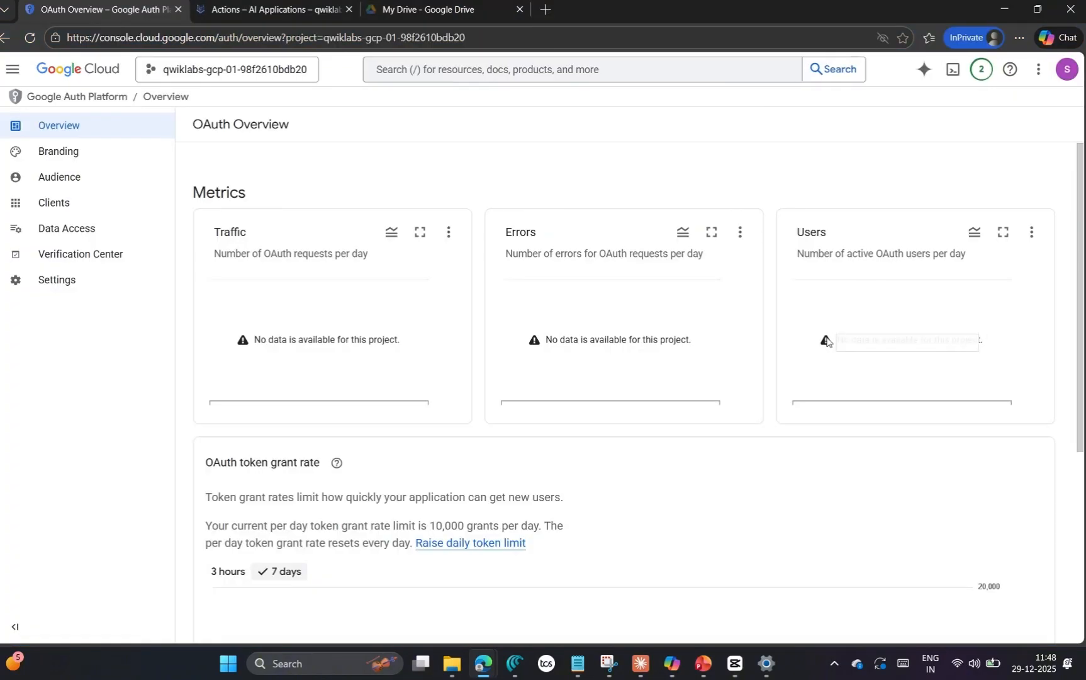
key("alt+Tab")
scroll(556, 494, "down", 3)
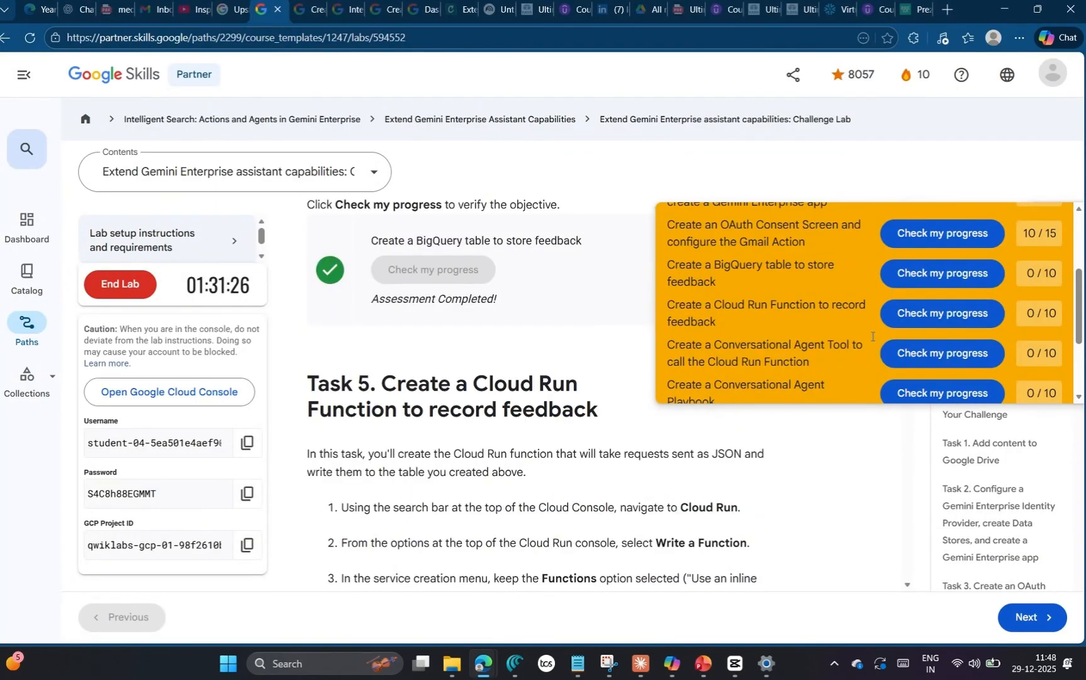
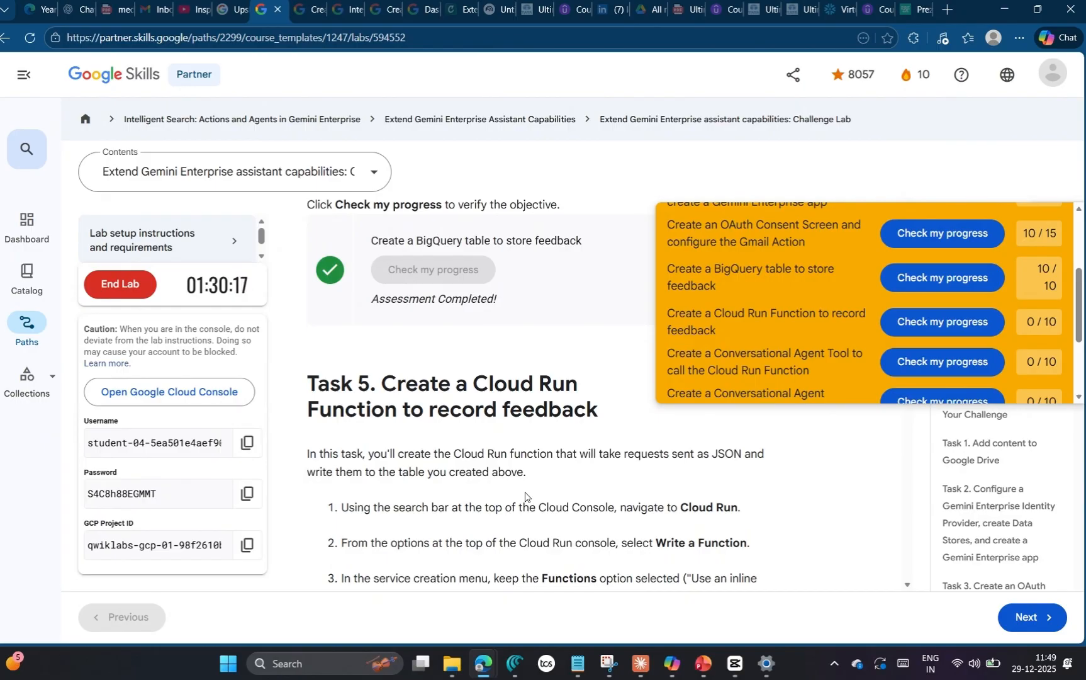
Step: Search the Google Cloud console for Cloud Run, open its Services page and start writing a function
scroll(537, 467, "down", 2)
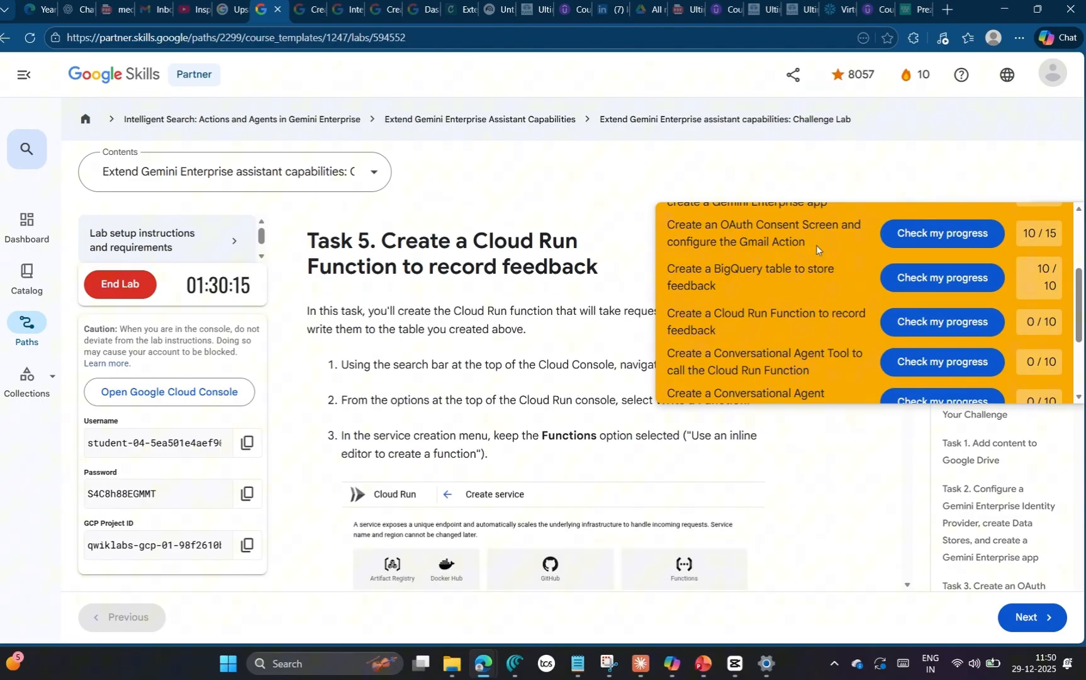
scroll(671, 500, "up", 2)
left_click_drag(683, 505, 739, 504)
key("ctrl+c")
key("alt+Tab")
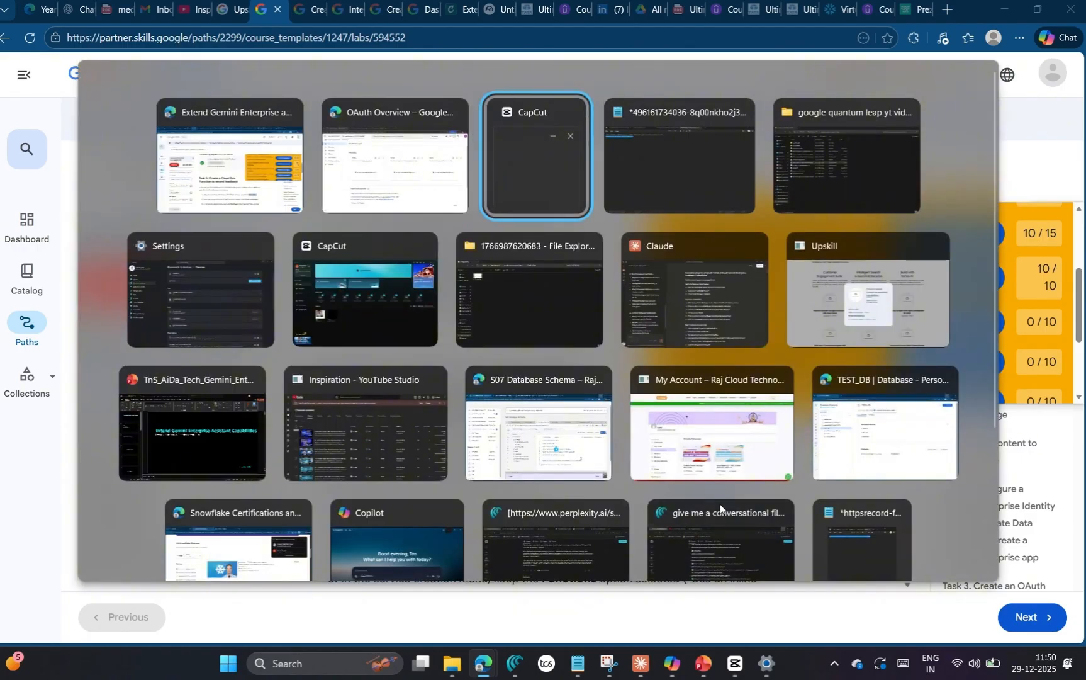
left_click(430, 101)
left_click(429, 70)
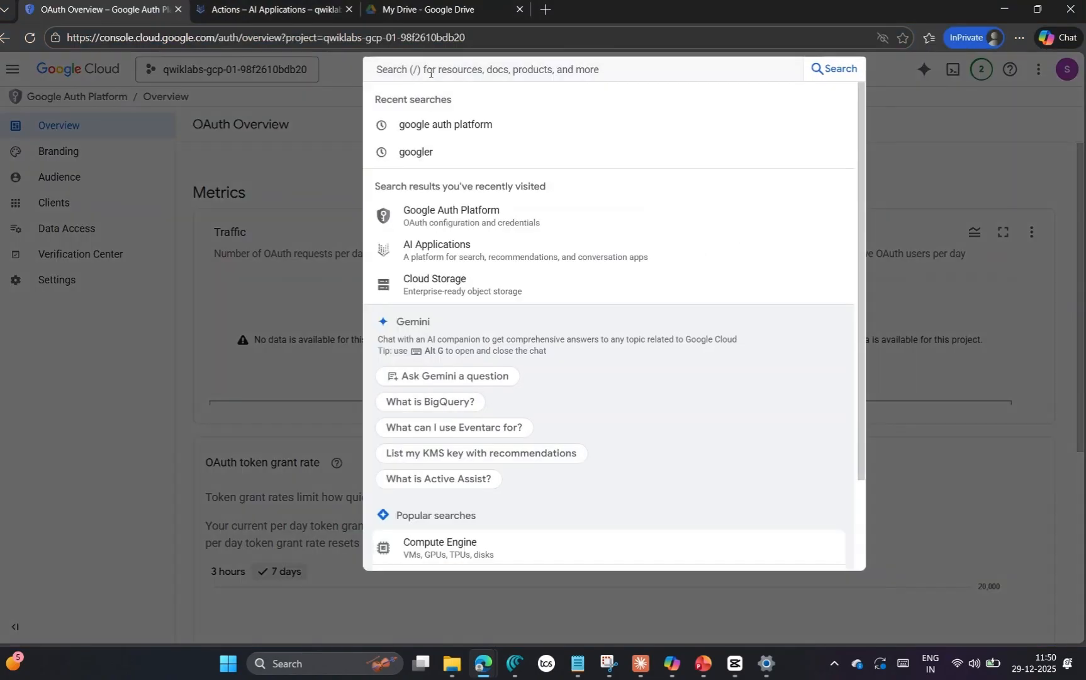
key("ctrl+v")
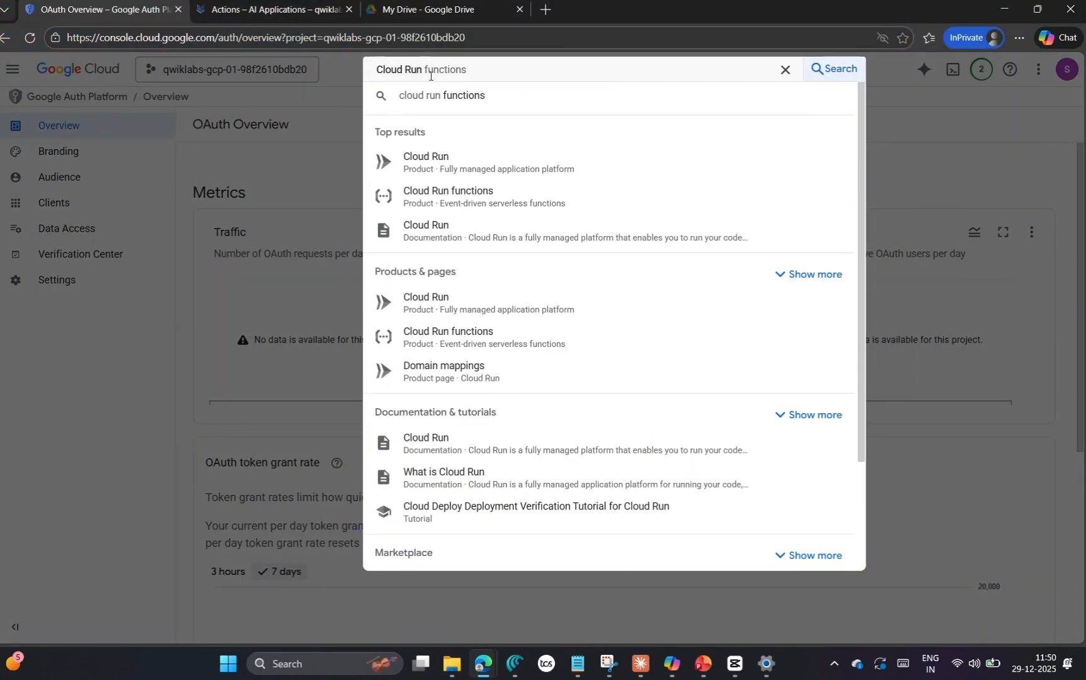
left_click(447, 156)
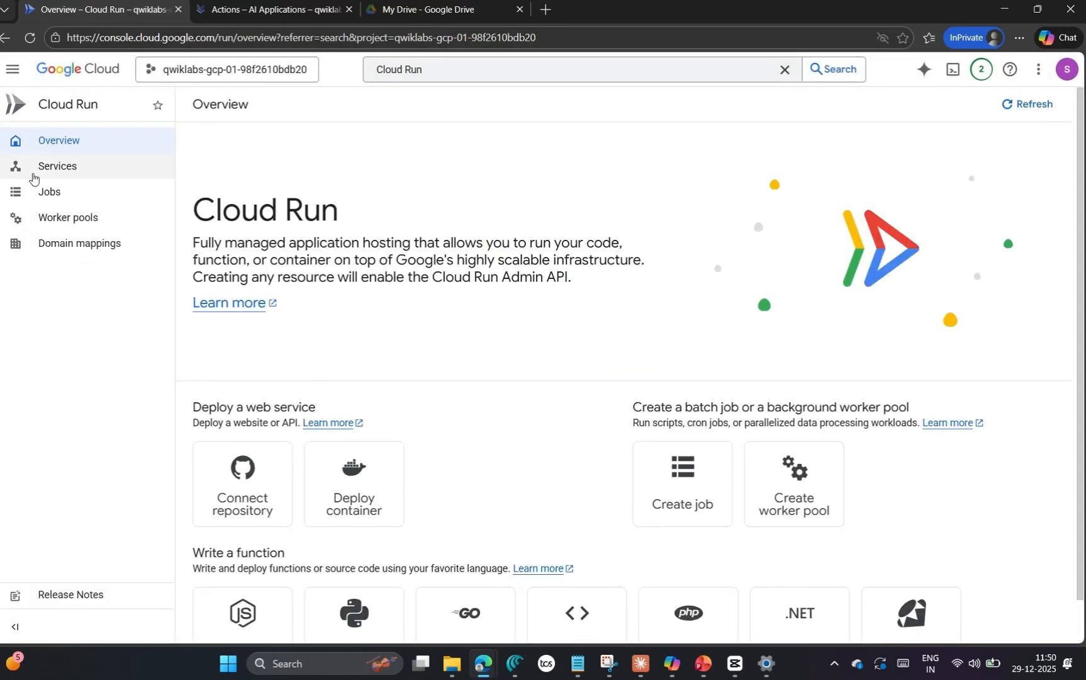
left_click(133, 174)
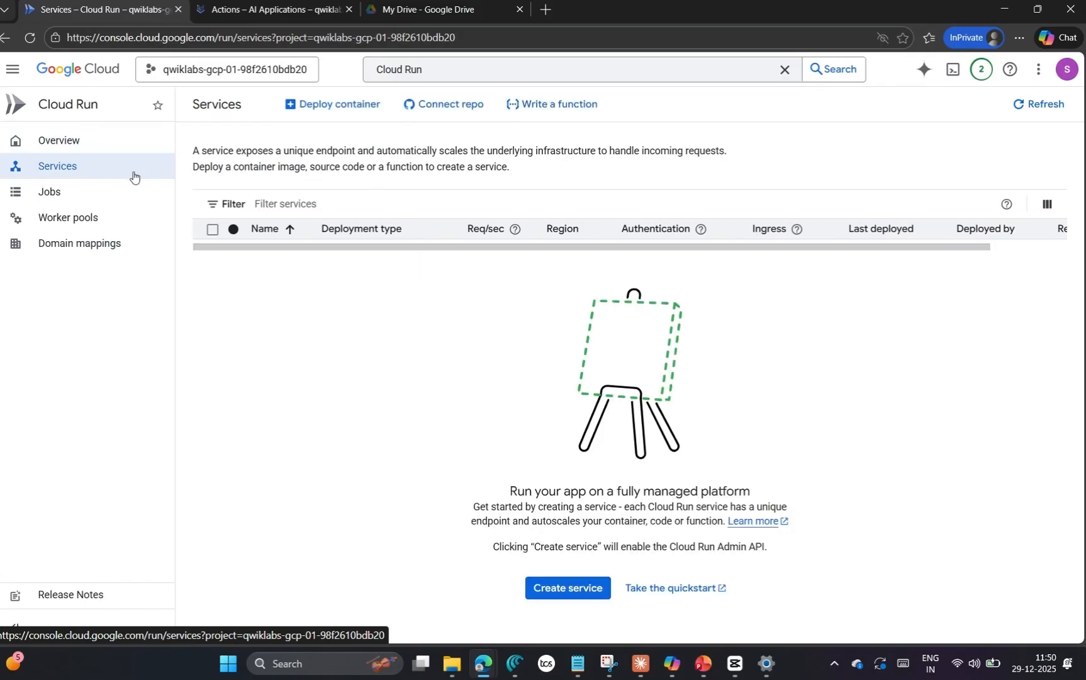
left_click(559, 106)
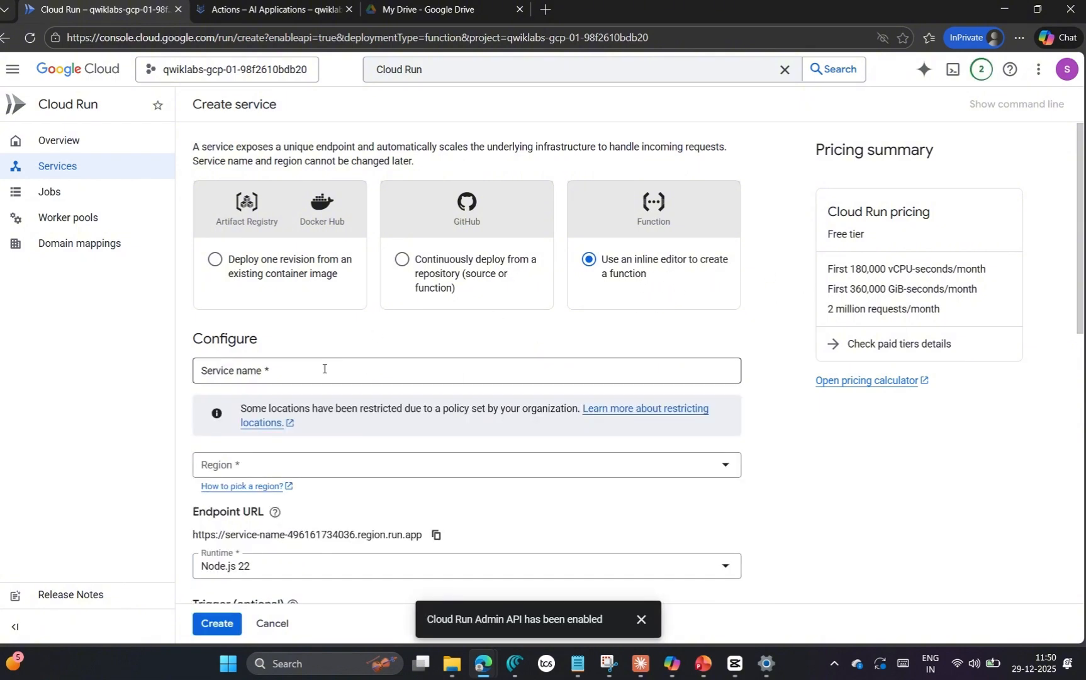
Step: Copy the service name from the lab's Task 5 instructions and name the new Cloud Run service record-feedback
key("alt+Tab")
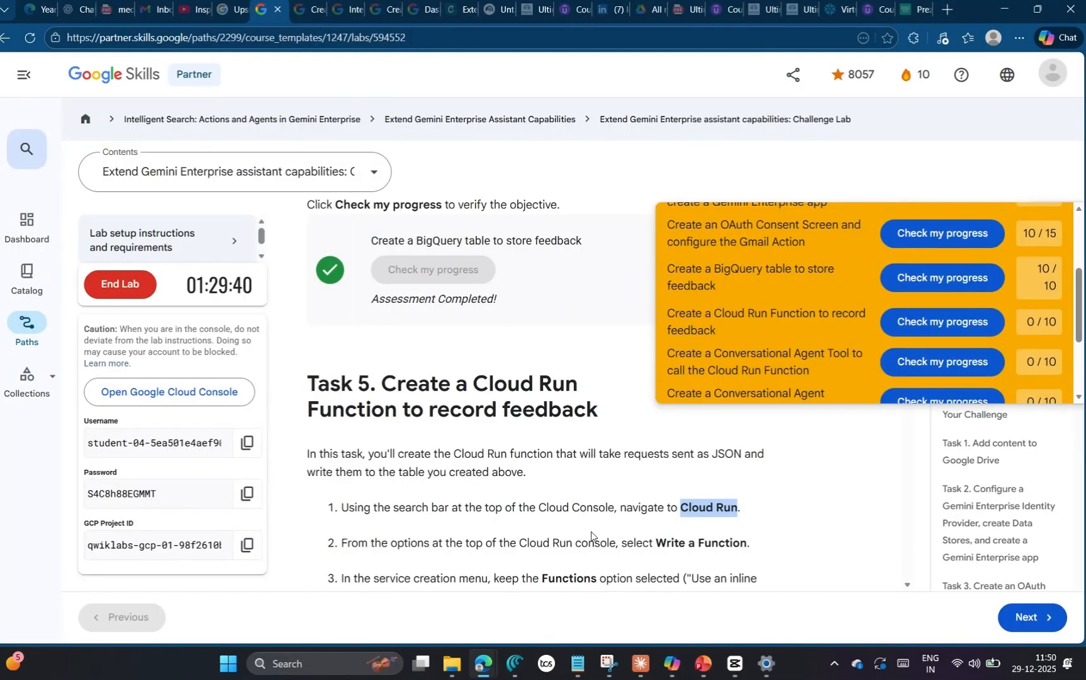
scroll(522, 536, "down", 1)
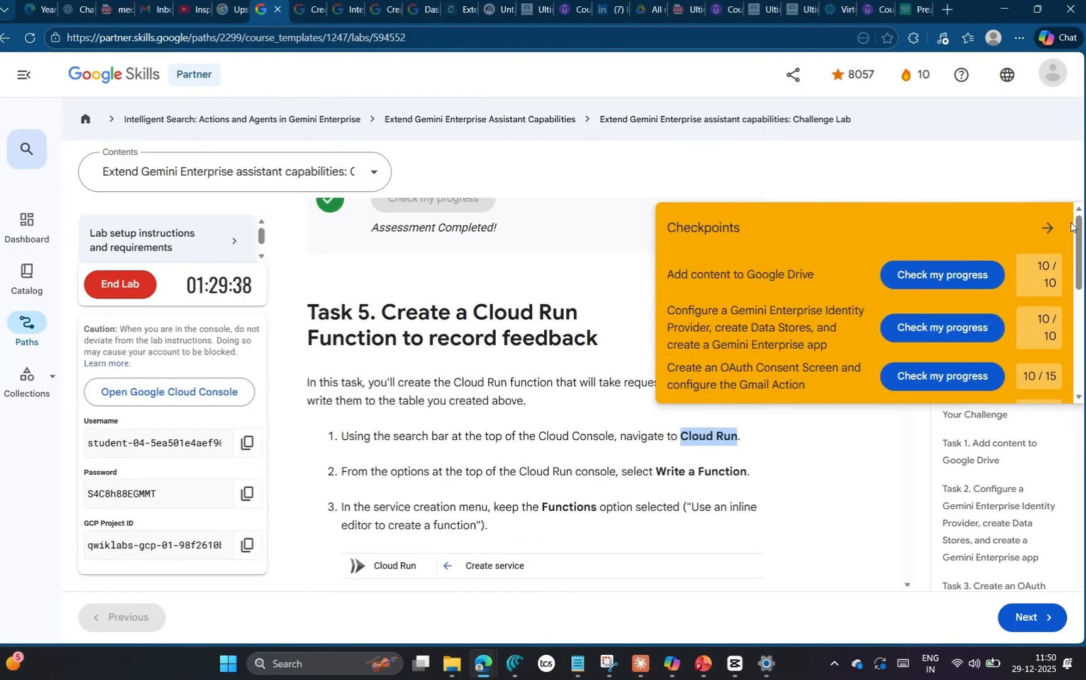
scroll(638, 480, "down", 1)
scroll(639, 480, "down", 6)
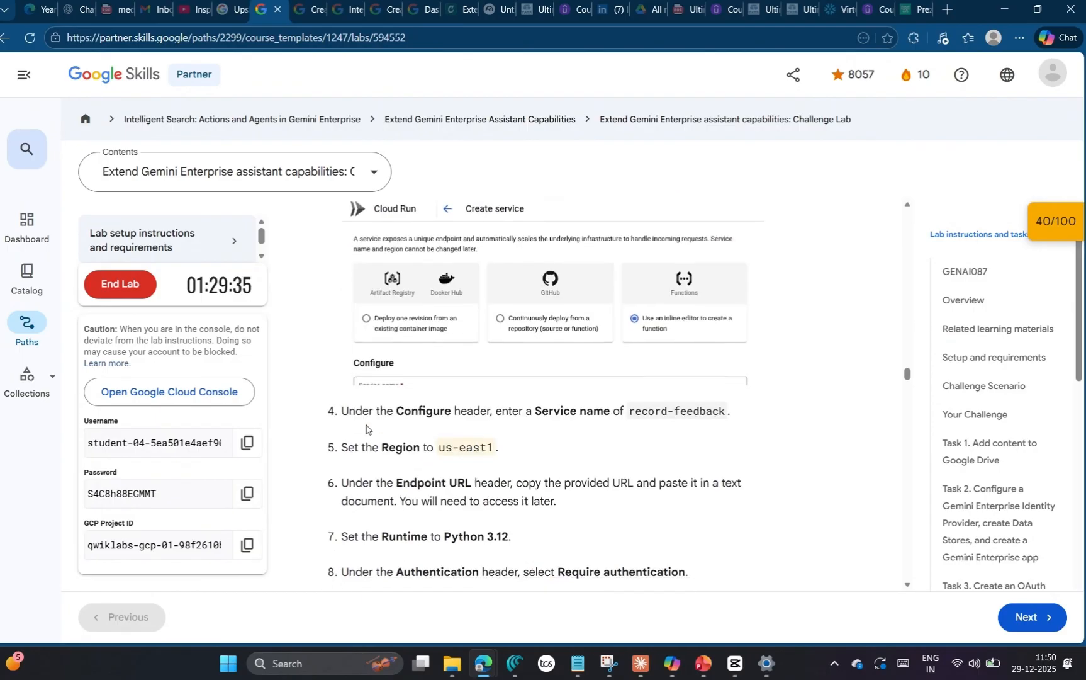
scroll(475, 316, "up", 1)
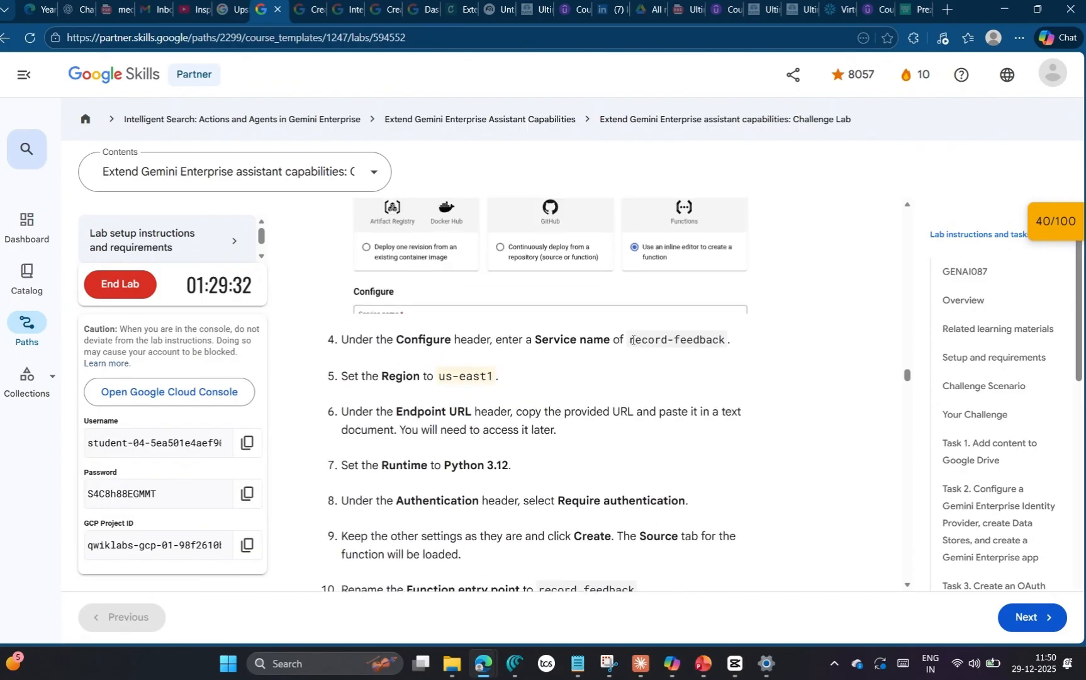
left_click_drag(632, 340, 728, 343)
key("ctrl+c")
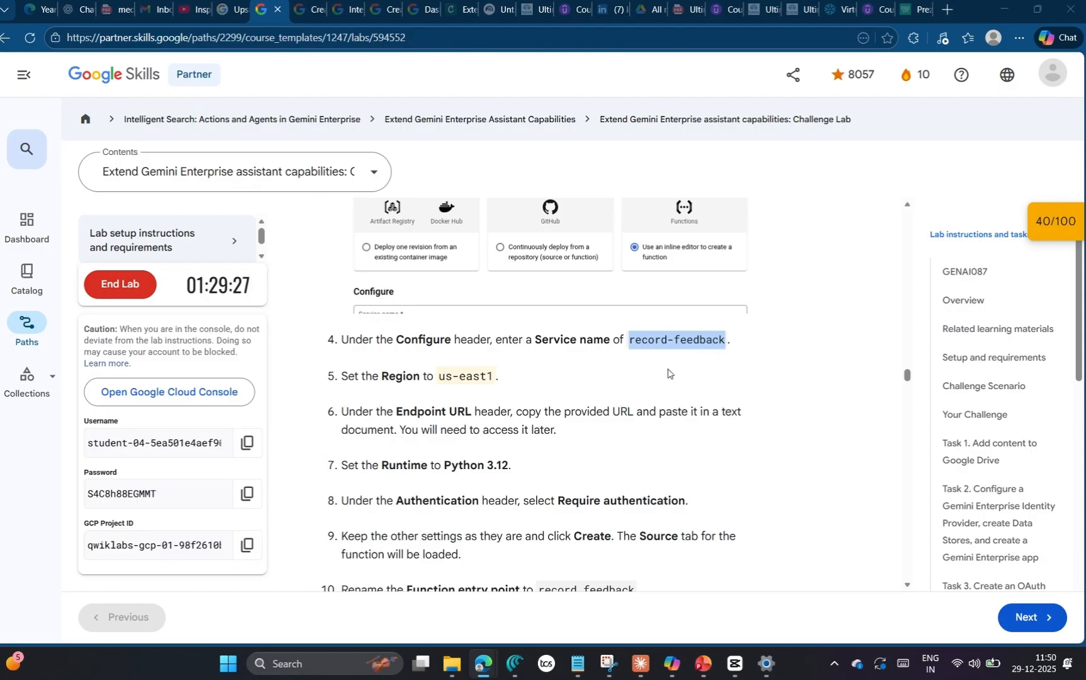
key("alt+Tab")
left_click(319, 366)
key("ctrl+v")
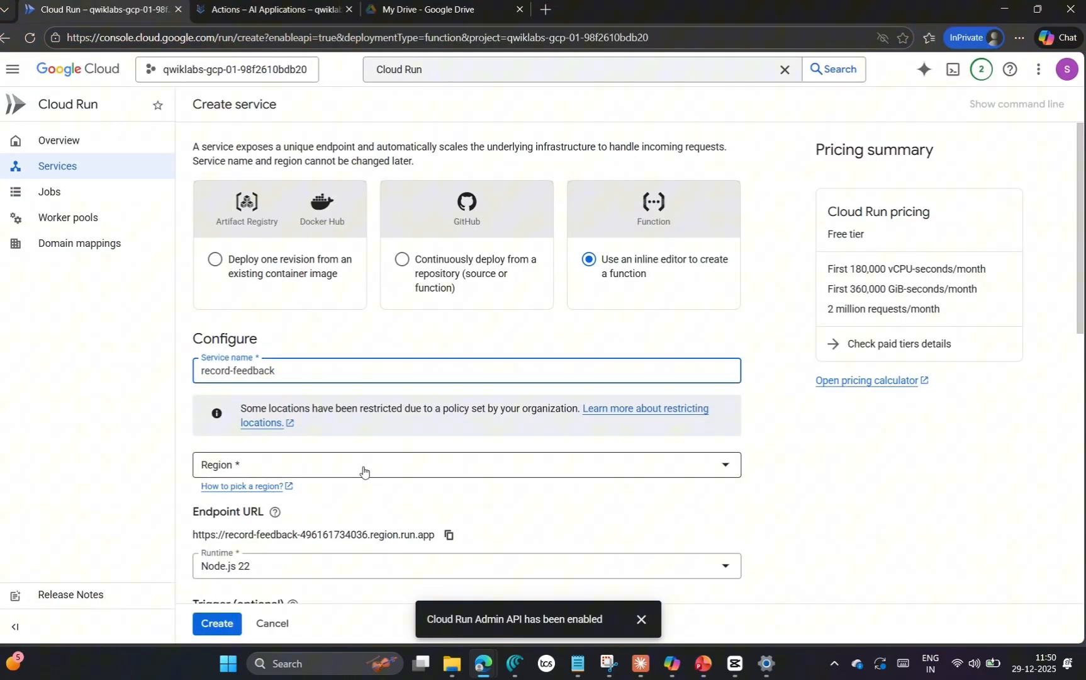
Step: Set the service's region to us-east1 (South Carolina)
key("alt+Tab")
key("alt+Tab")
left_click(329, 462)
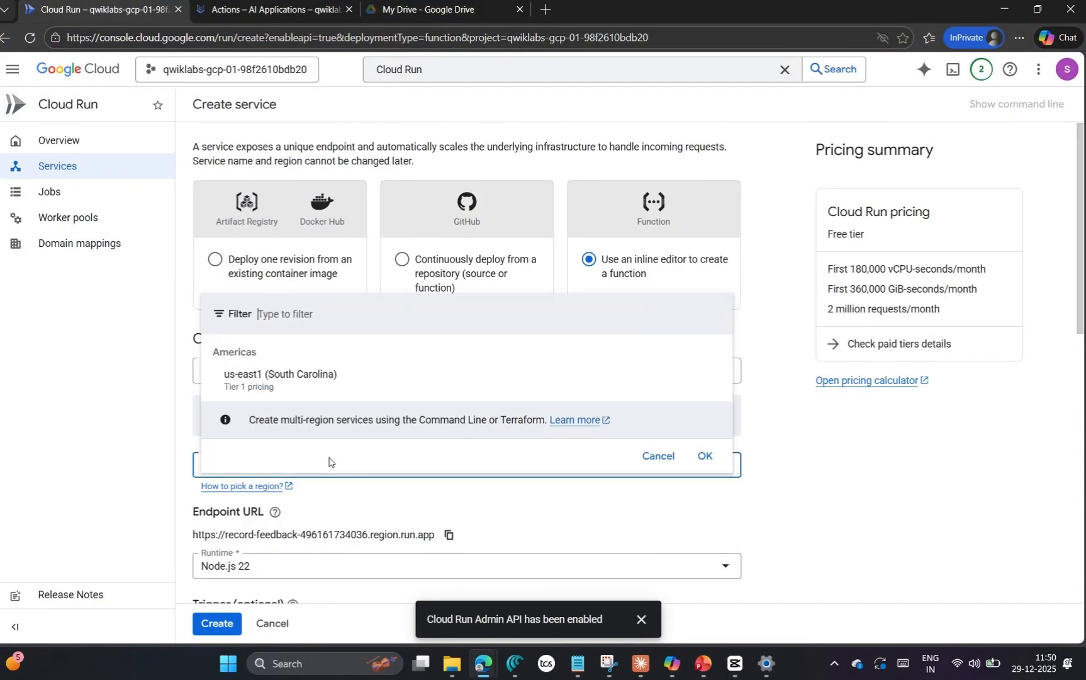
left_click(280, 374)
scroll(303, 490, "down", 3)
scroll(303, 490, "up", 2)
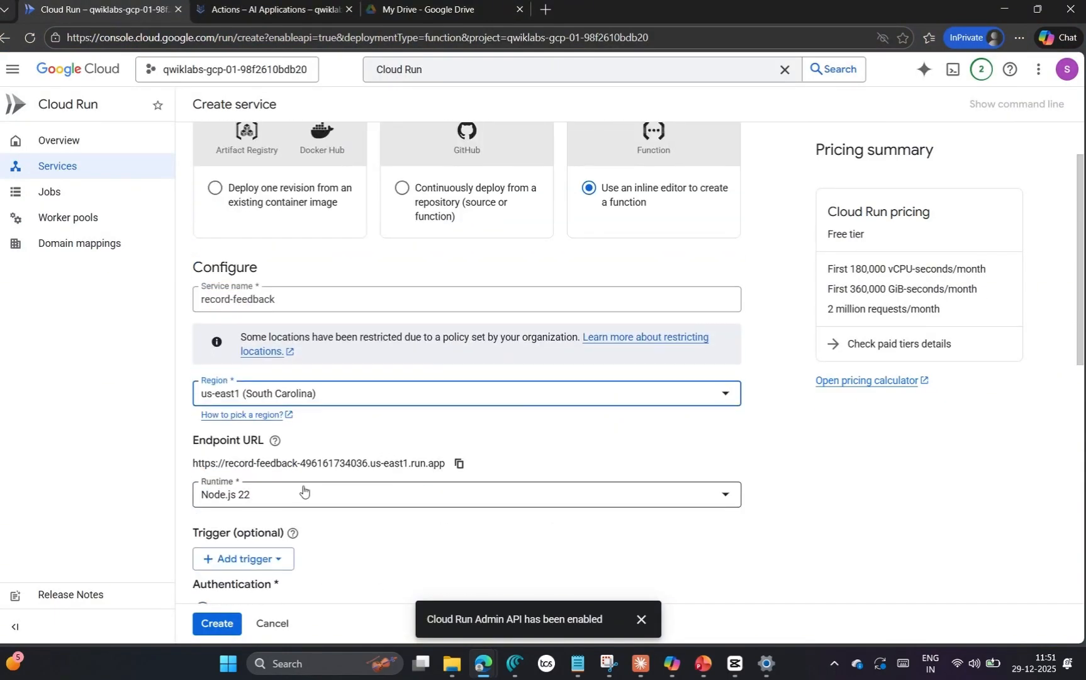
Step: Set the function's runtime to Python 3.12 and check the choice against the lab instructions
left_click(337, 504)
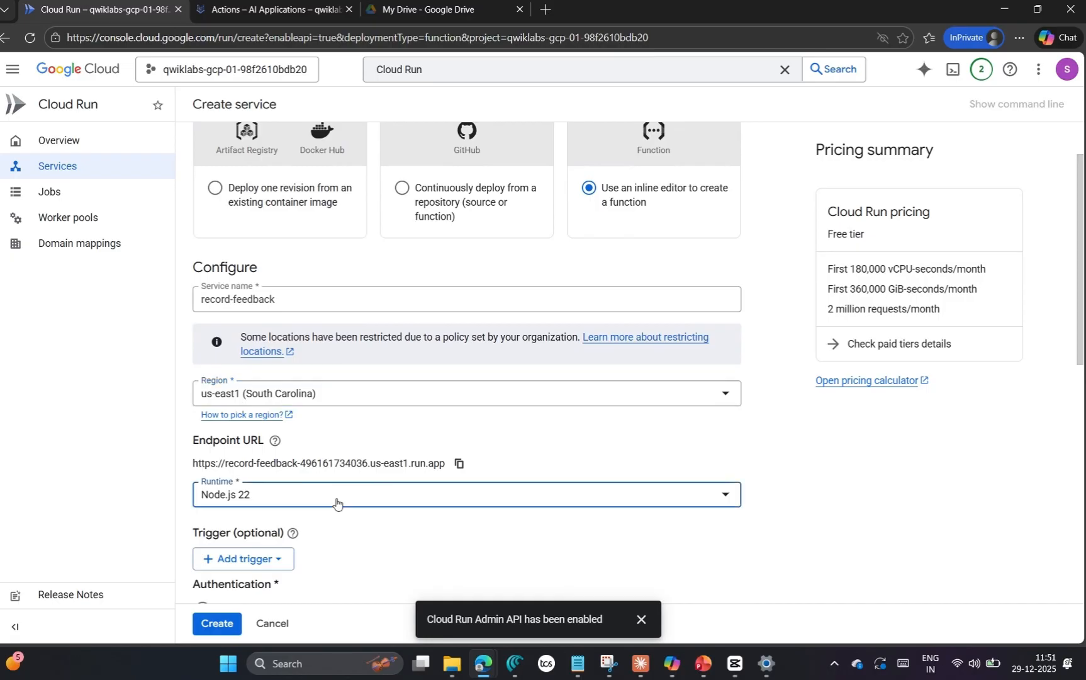
scroll(323, 469, "down", 5)
left_click(264, 380)
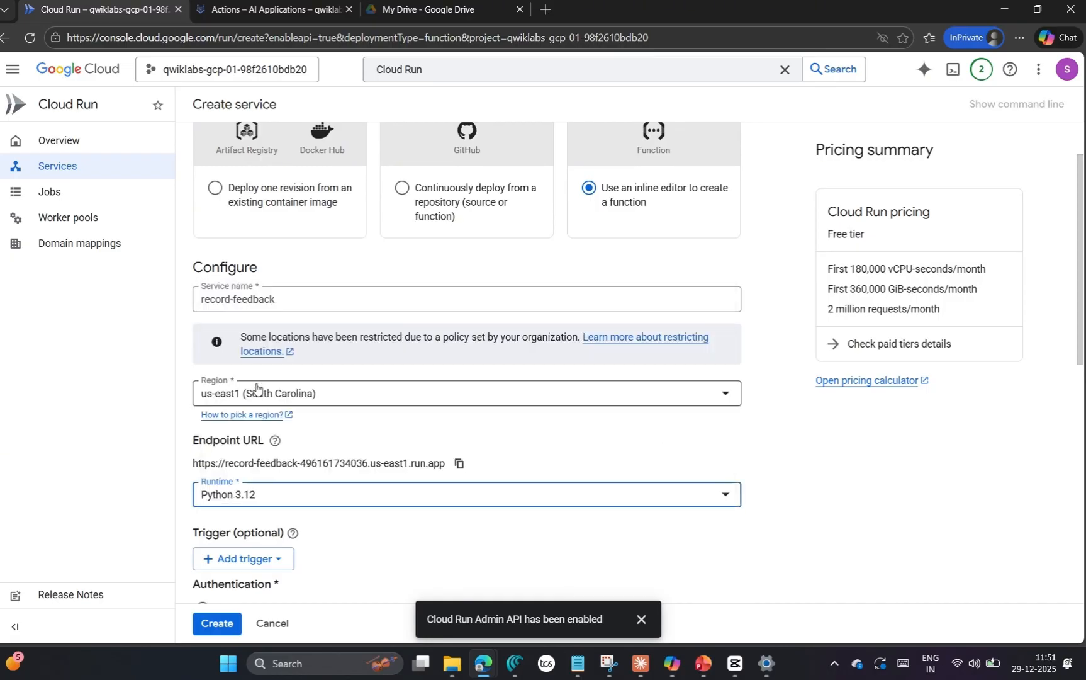
key("alt+Tab")
left_click_drag(514, 466, 460, 465)
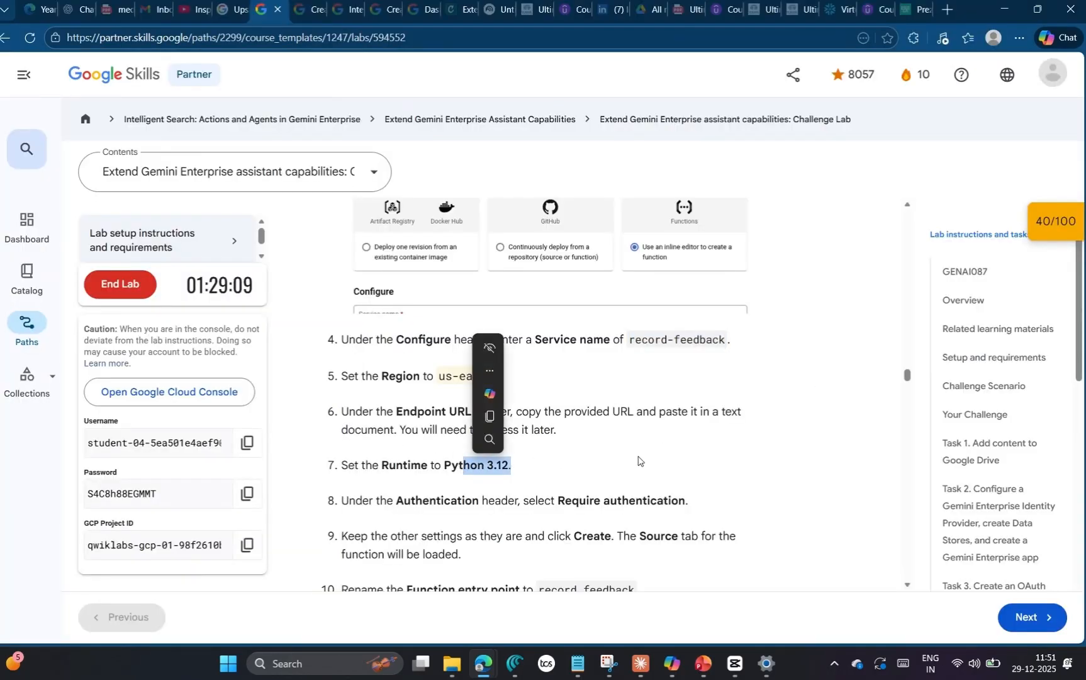
scroll(478, 440, "down", 1)
left_click(546, 398)
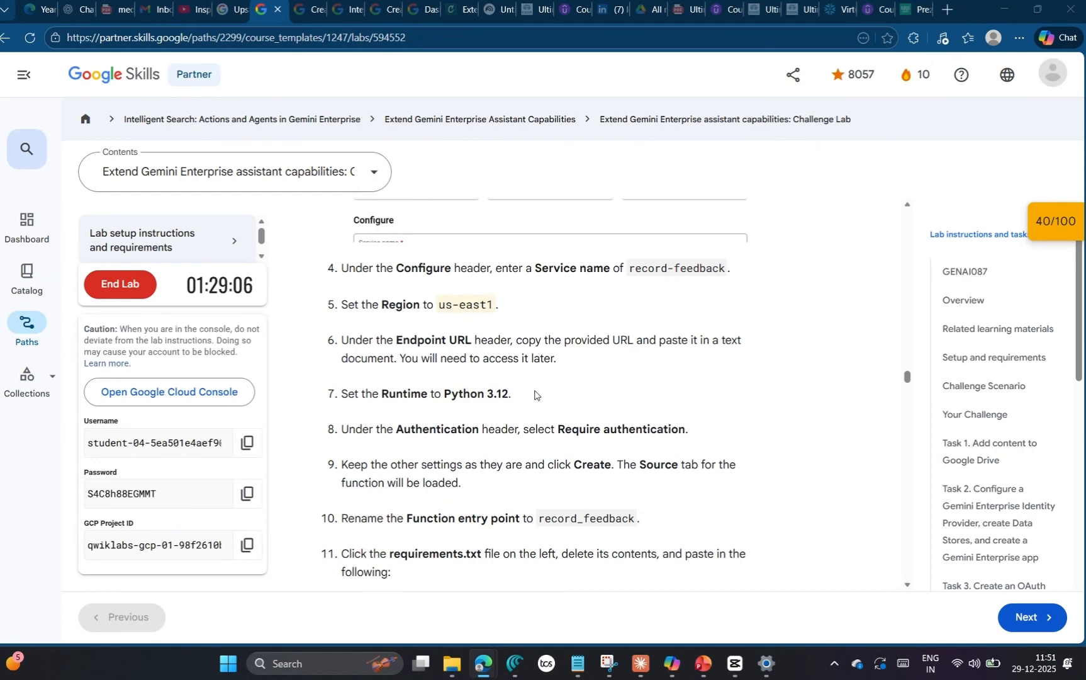
Step: Copy the service's endpoint URL from the Cloud Run form and paste it into the Notepad notes on a new line
key("alt+Tab")
scroll(403, 416, "down", 2)
scroll(411, 429, "up", 1)
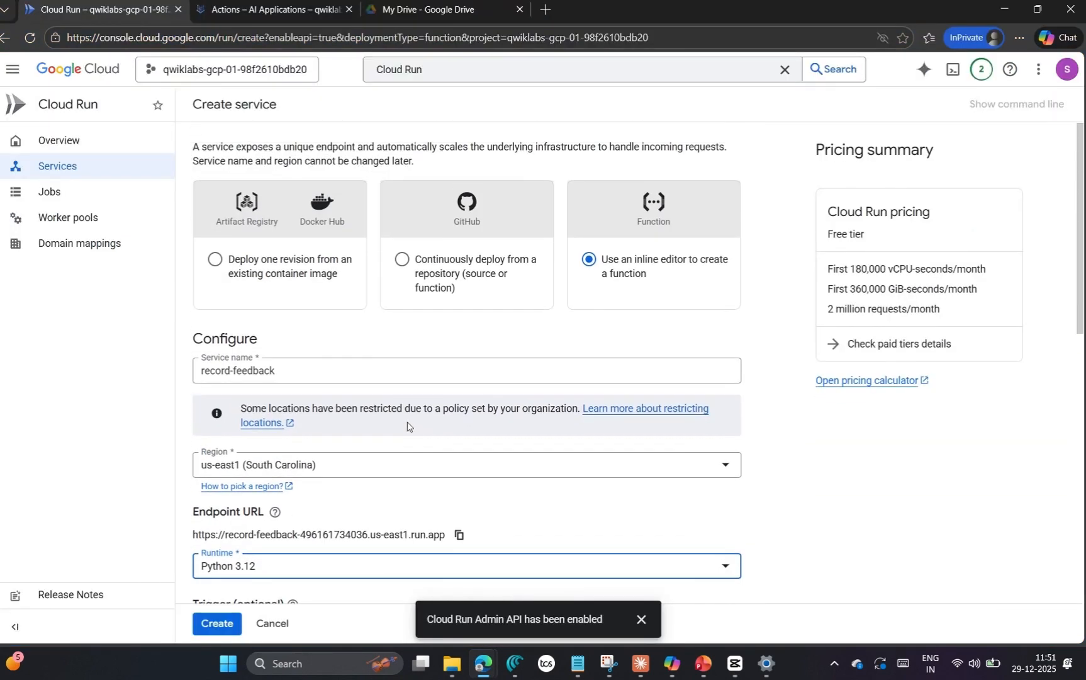
scroll(413, 440, "down", 2)
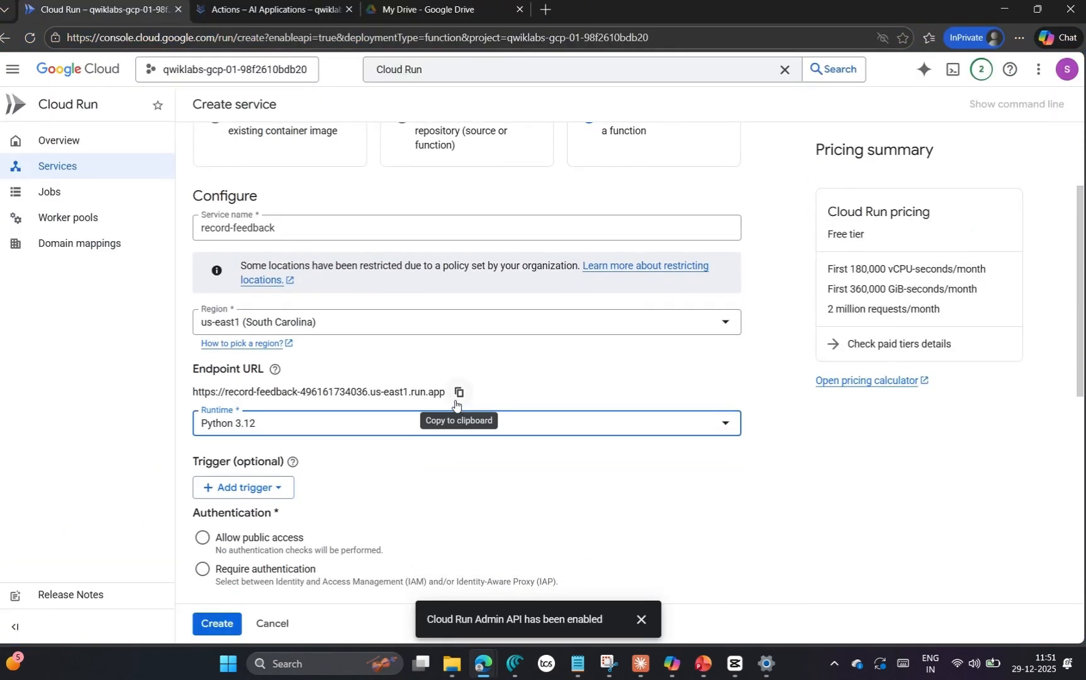
left_click(459, 393)
mouse_move(580, 670)
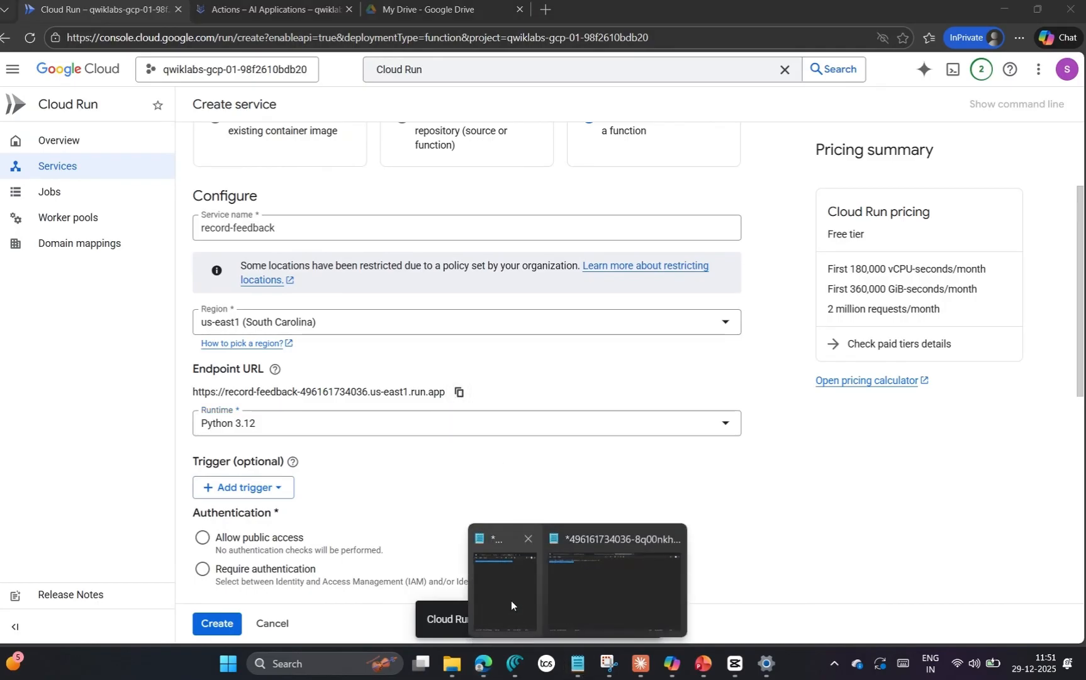
left_click(511, 600)
left_click(320, 103)
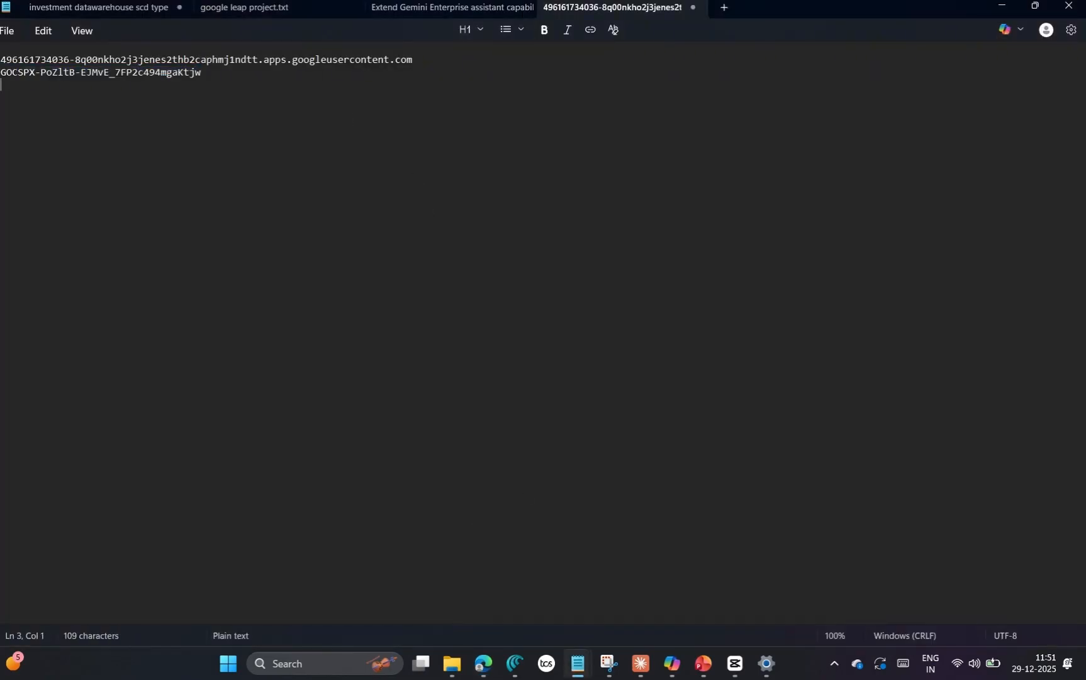
key("ctrl+v")
key("alt+Tab")
Step: Consult the lab instructions and set the service's authentication to Require authentication
scroll(403, 472, "down", 3)
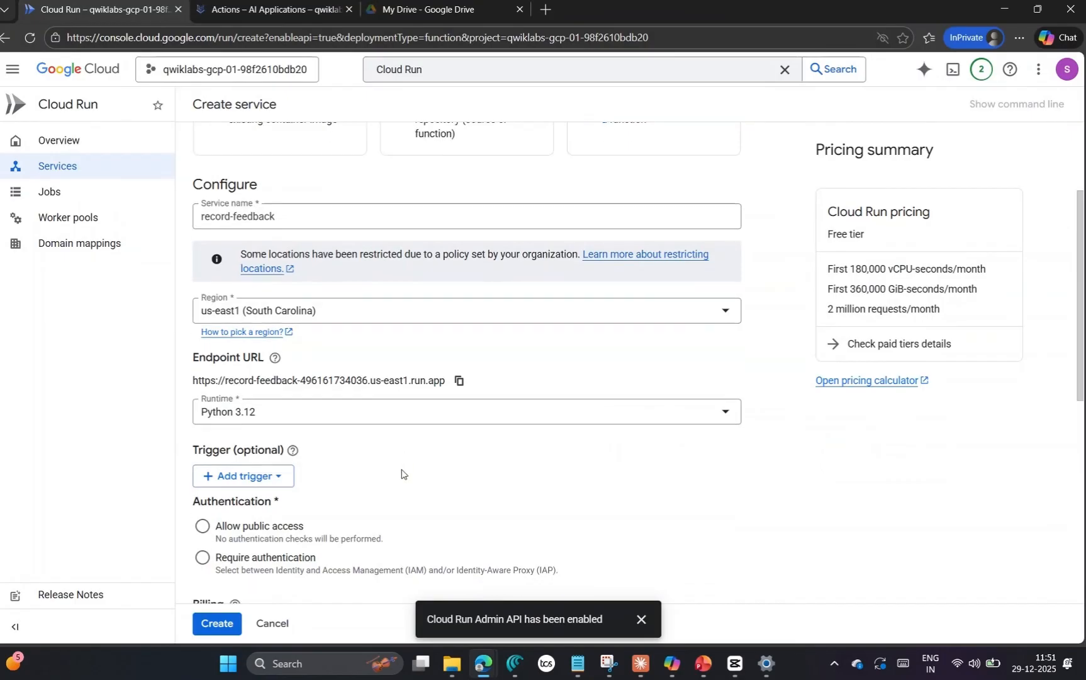
key("alt+Tab")
key("alt+Tab")
key("Tab")
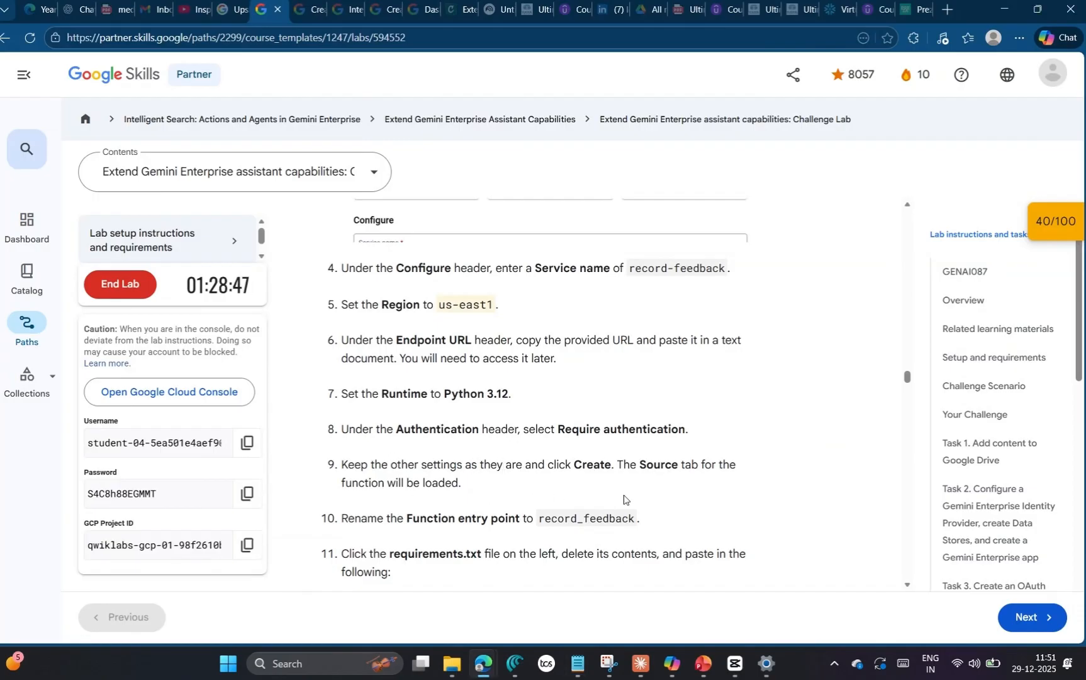
key("alt+Tab")
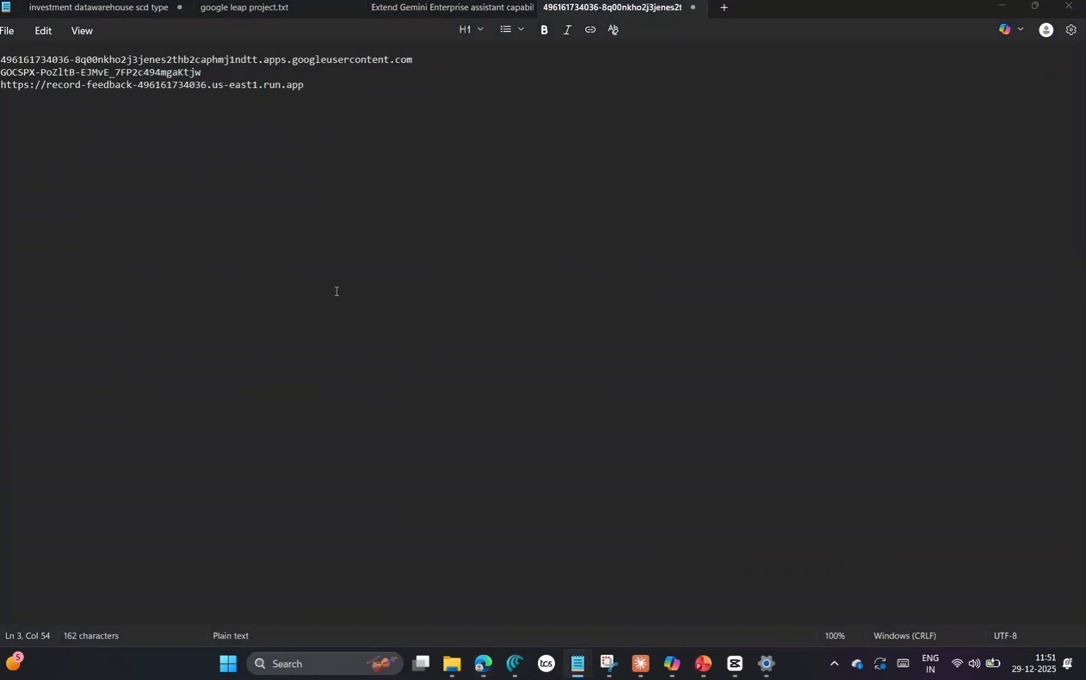
key("alt+Tab")
key("Tab")
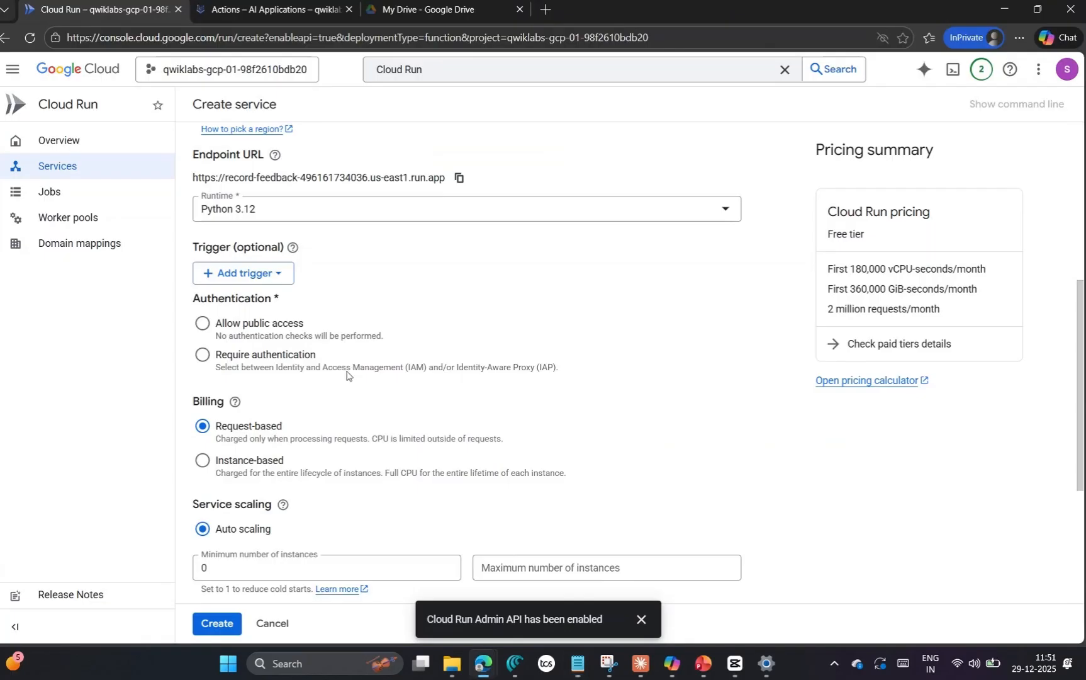
left_click(205, 363)
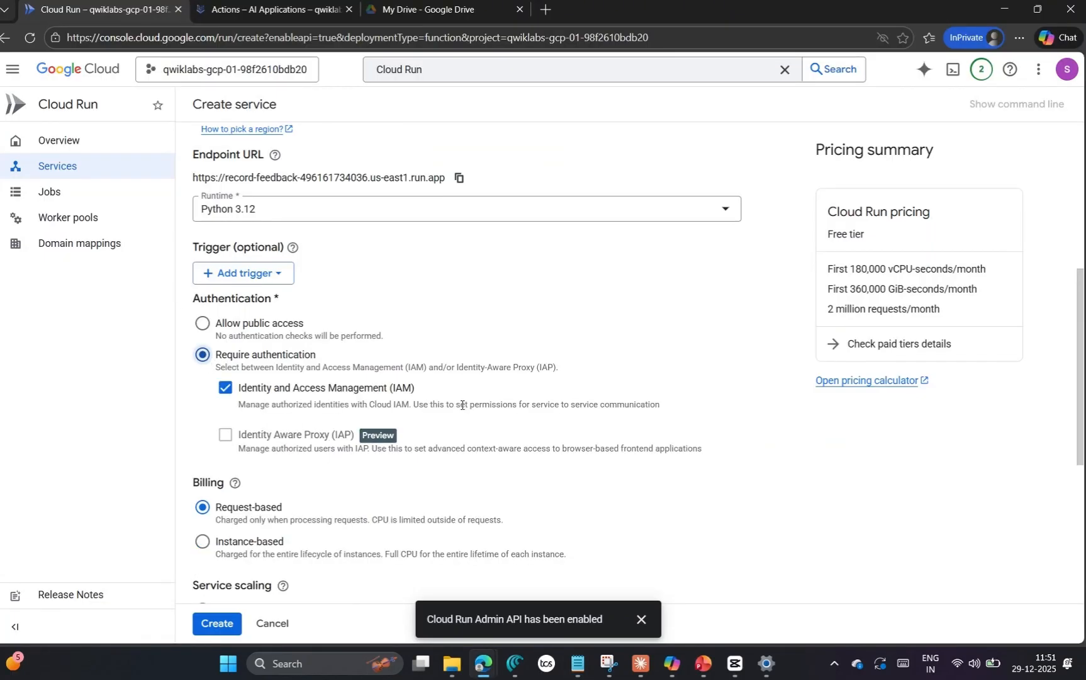
Step: Create the record-feedback service, keeping the default billing, scaling and ingress settings
mouse_move(444, 432)
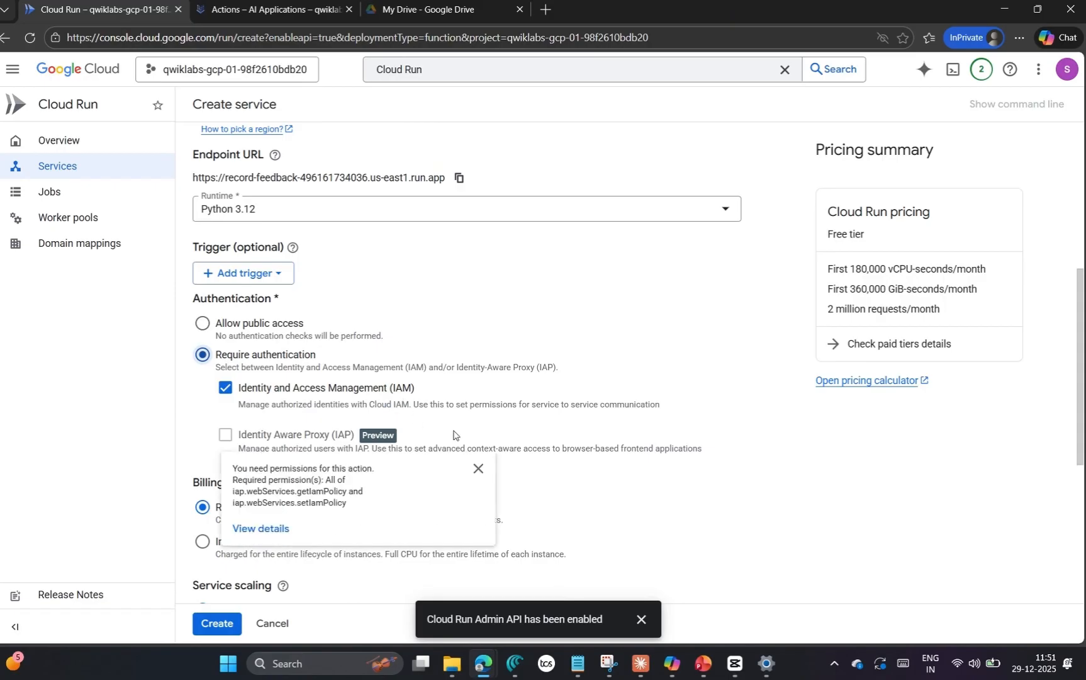
scroll(761, 445, "down", 5)
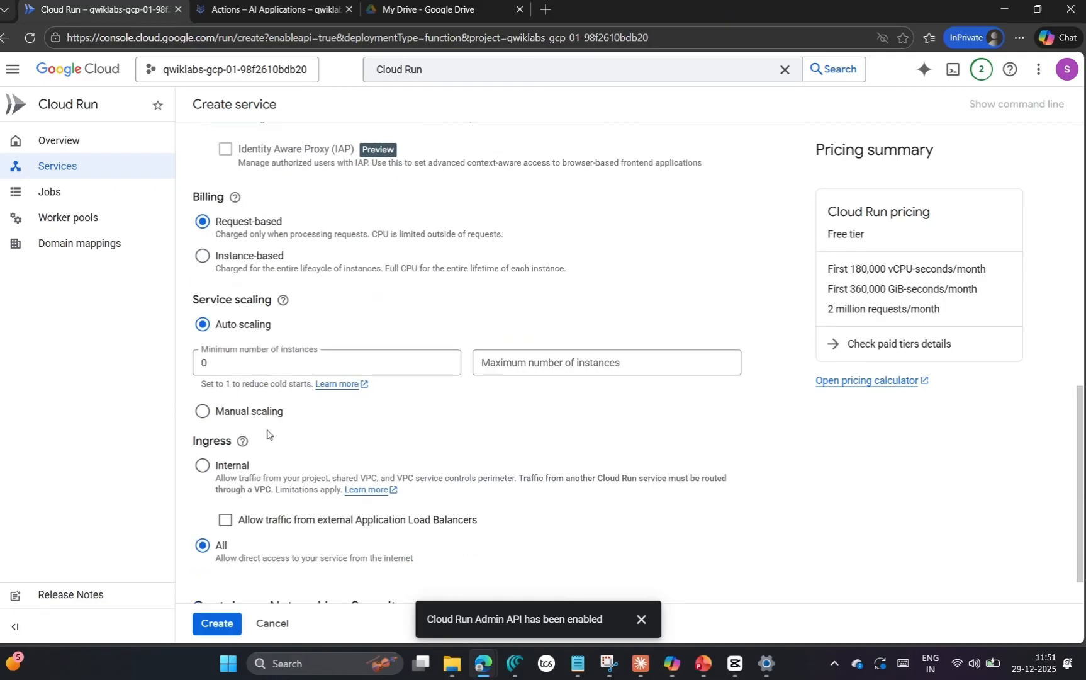
scroll(267, 434, "down", 1)
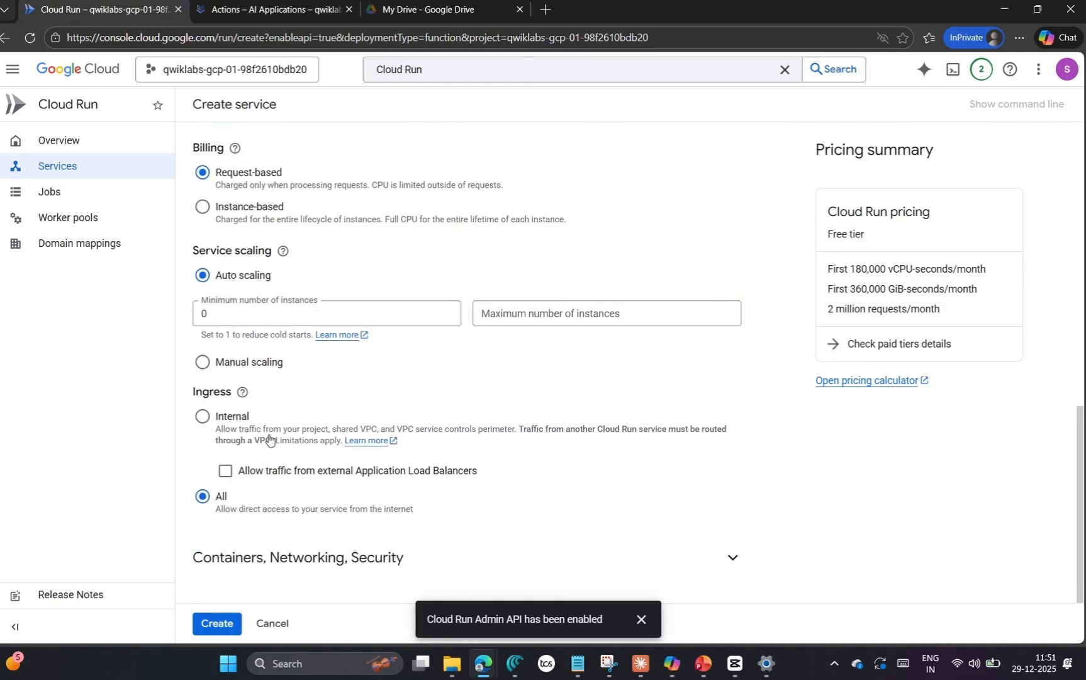
left_click(217, 624)
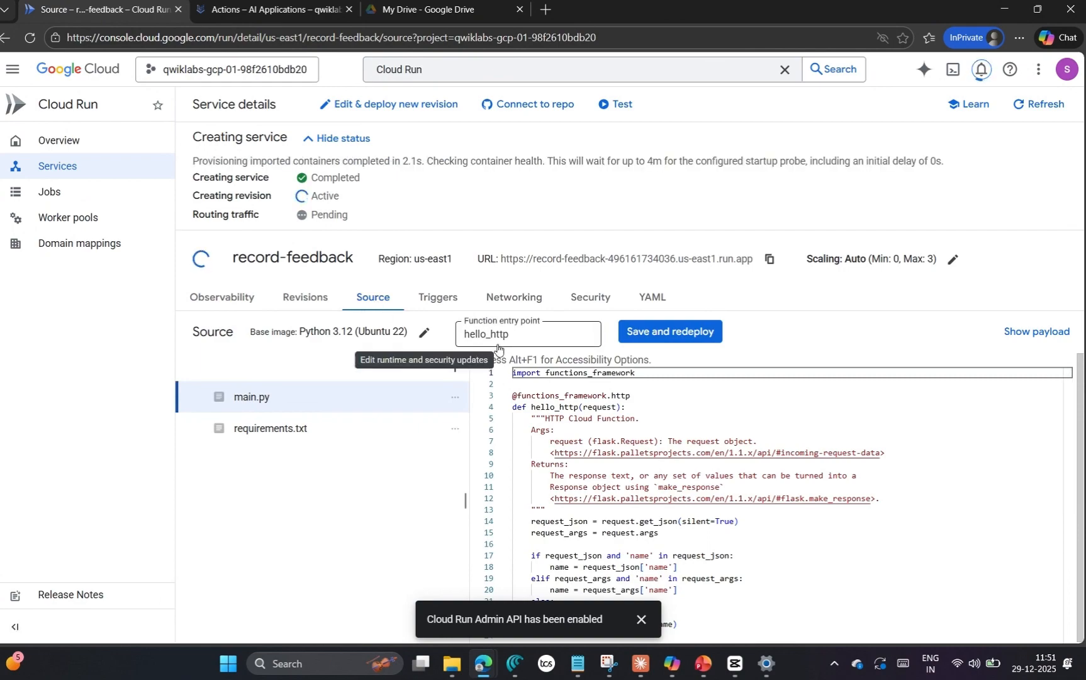
Step: Rename the function entry point to record_feedback, copying the name from the lab instructions
key("alt+Tab")
key("alt+Tab")
key("Tab")
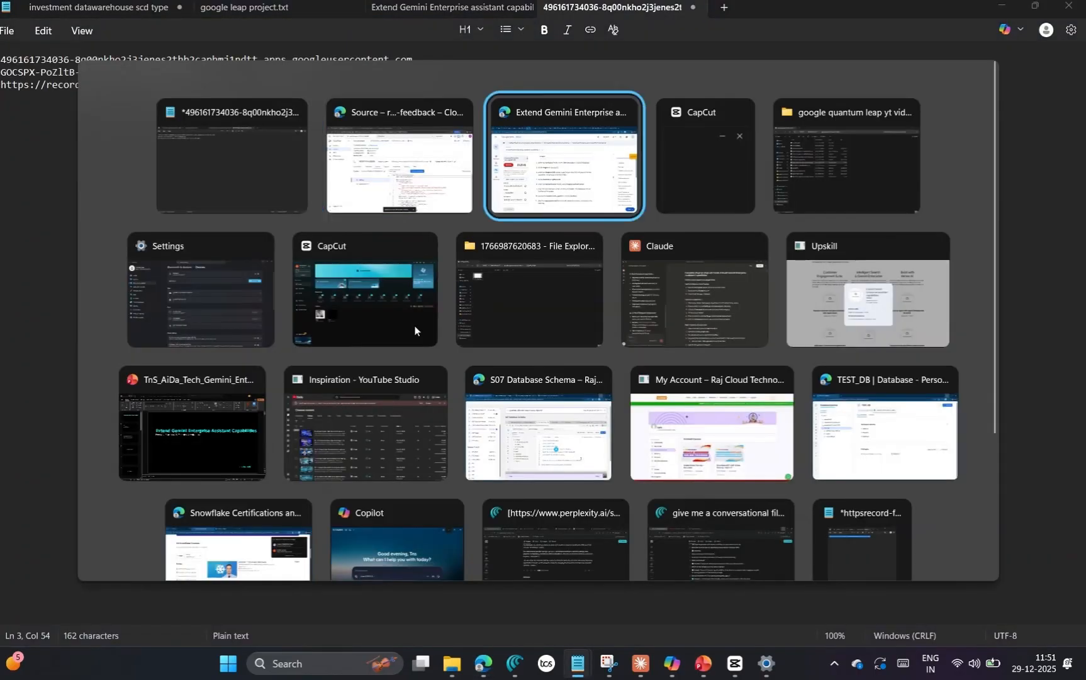
scroll(481, 396, "up", 1)
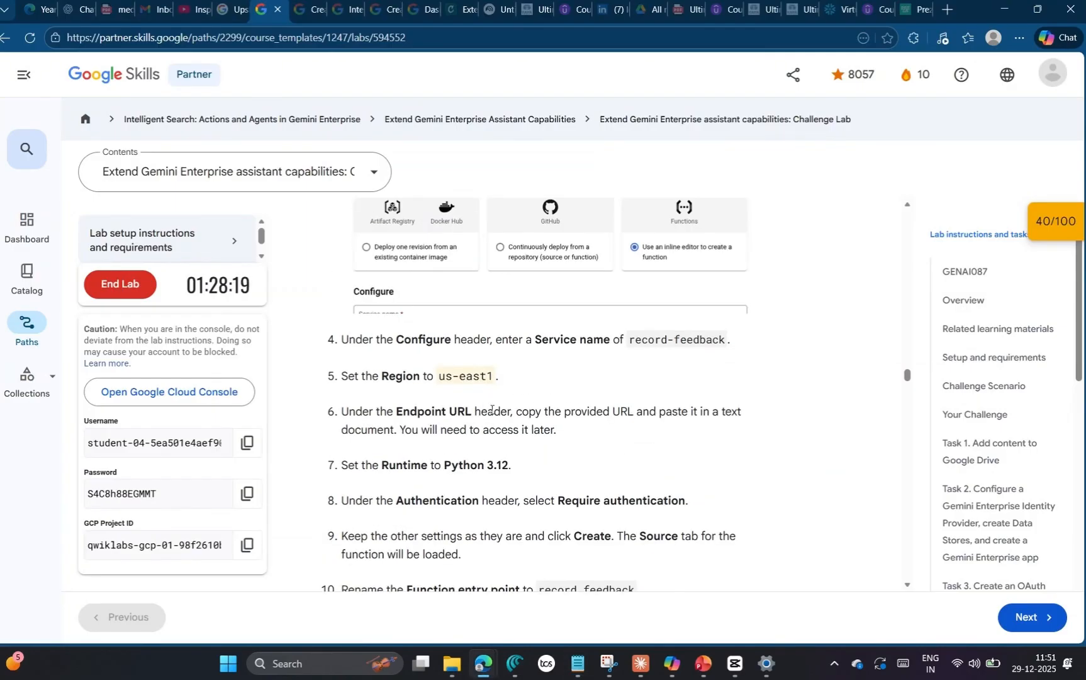
scroll(489, 453, "down", 2)
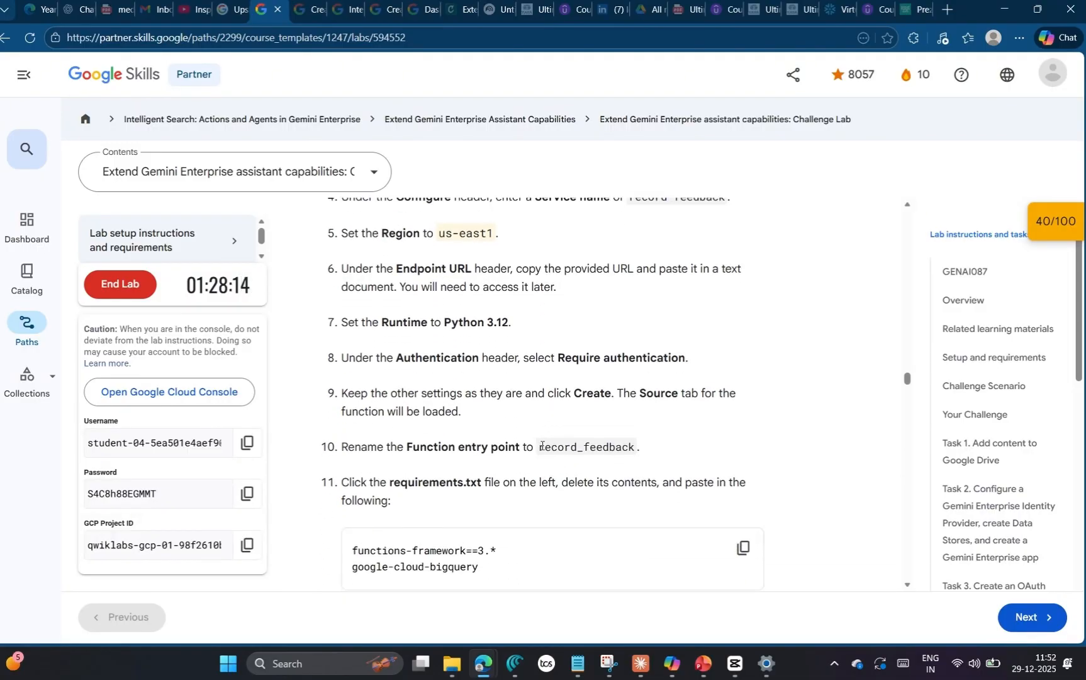
left_click_drag(536, 447, 636, 448)
key("ctrl+c")
key("alt+Tab")
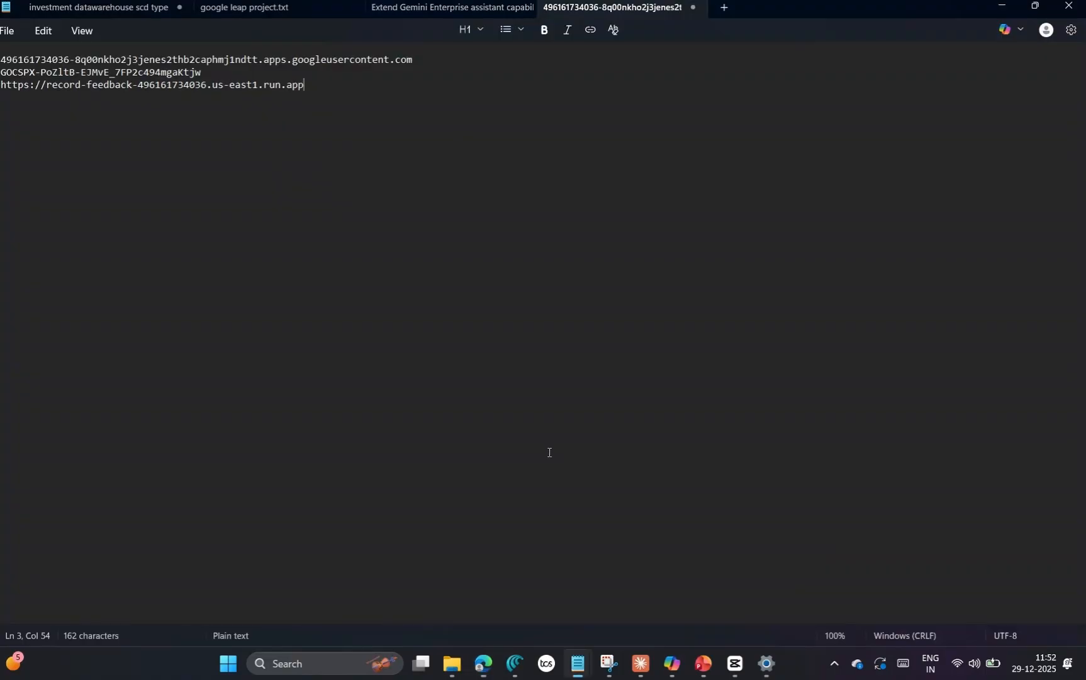
key("alt+Tab")
left_click_drag(535, 320, 448, 318)
key("ctrl+v")
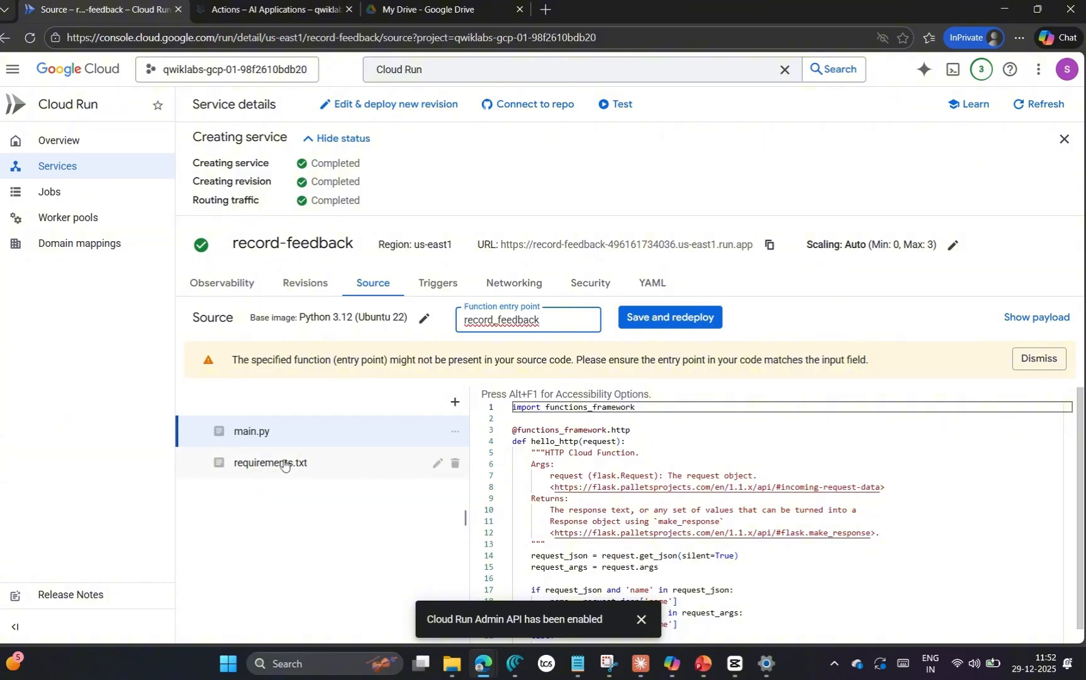
Step: Replace the contents of requirements.txt with the lab's two dependencies, functions-framework==3.* and google-cloud-bigquery
left_click(284, 463)
key("alt+Tab")
key("alt+Tab")
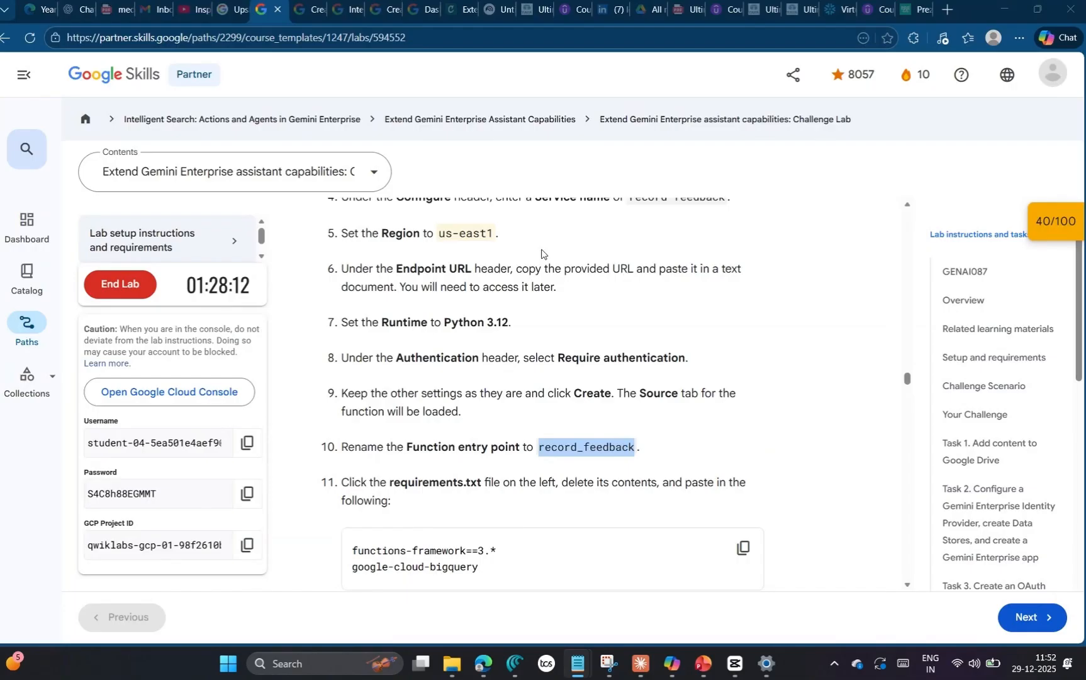
scroll(643, 516, "down", 1)
left_click(743, 476)
key("alt+Tab")
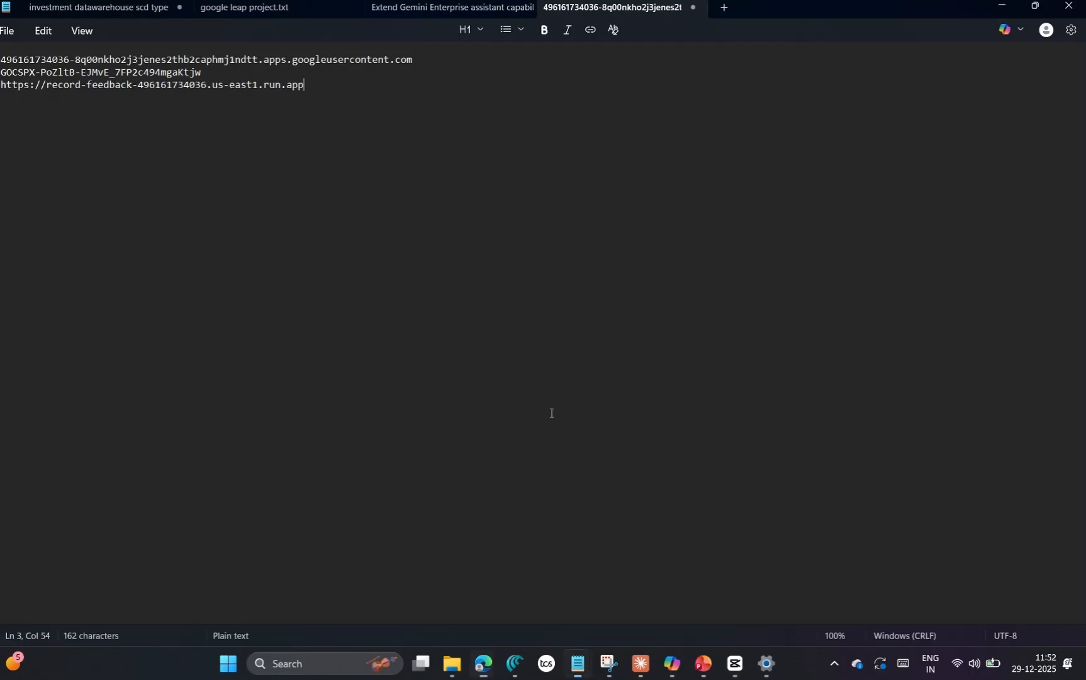
key("alt+Tab")
left_click_drag(646, 402, 482, 409)
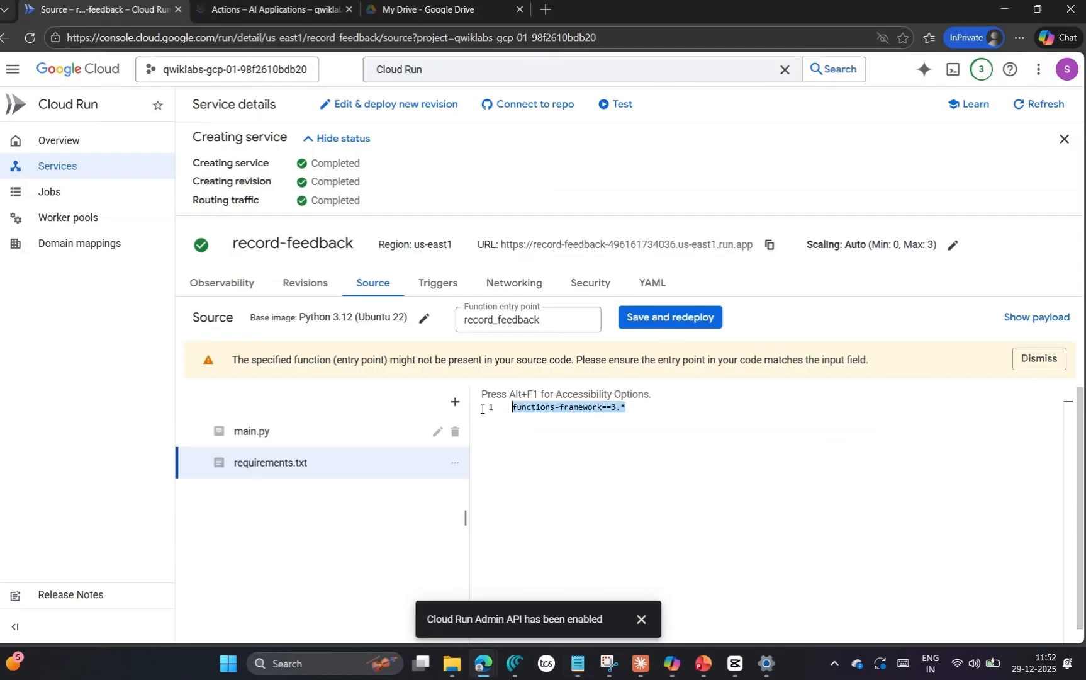
key("ctrl+v")
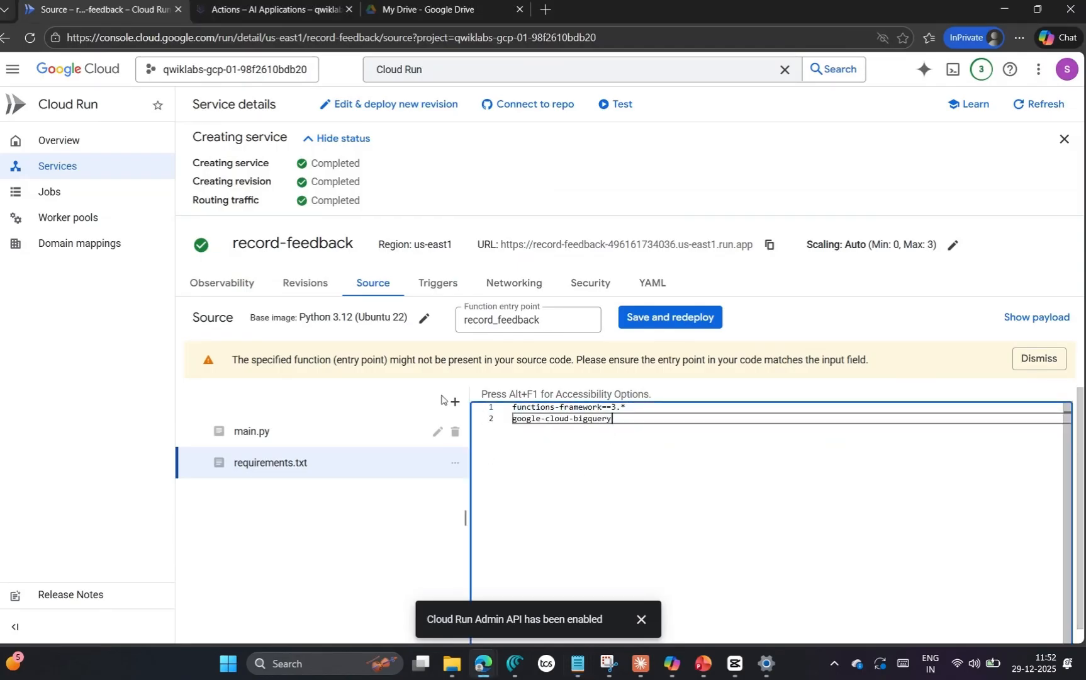
Step: Replace all the code in main.py with the lab's record_feedback function that writes employee feedback to BigQuery
left_click(293, 431)
key("alt+Tab")
key("alt+Tab")
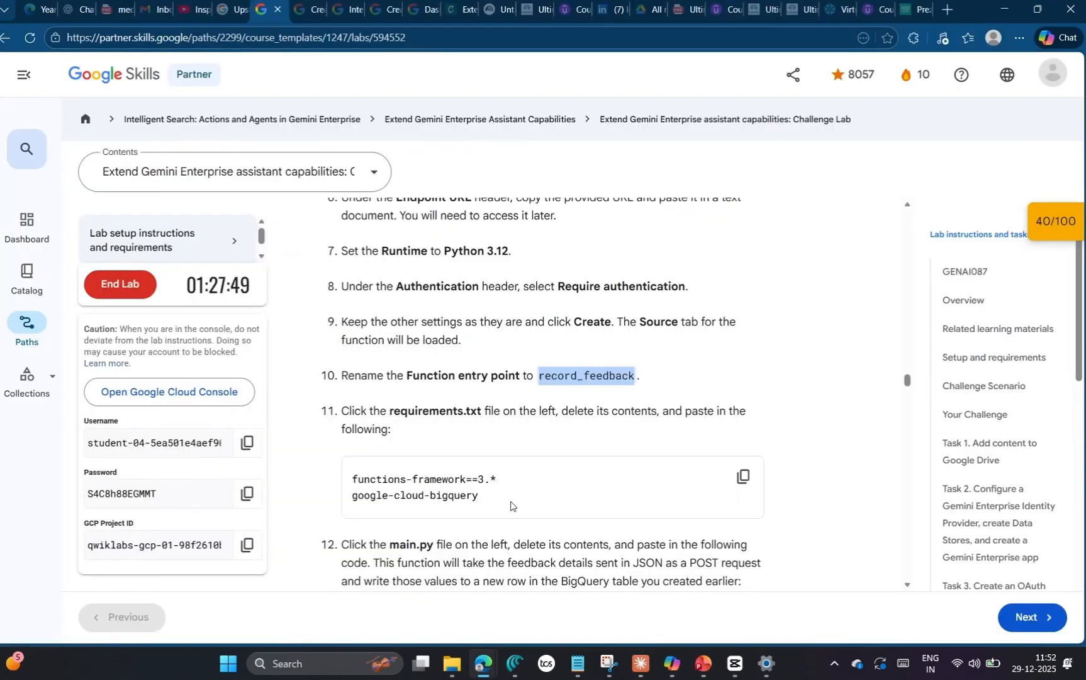
scroll(768, 375, "down", 5)
left_click(743, 343)
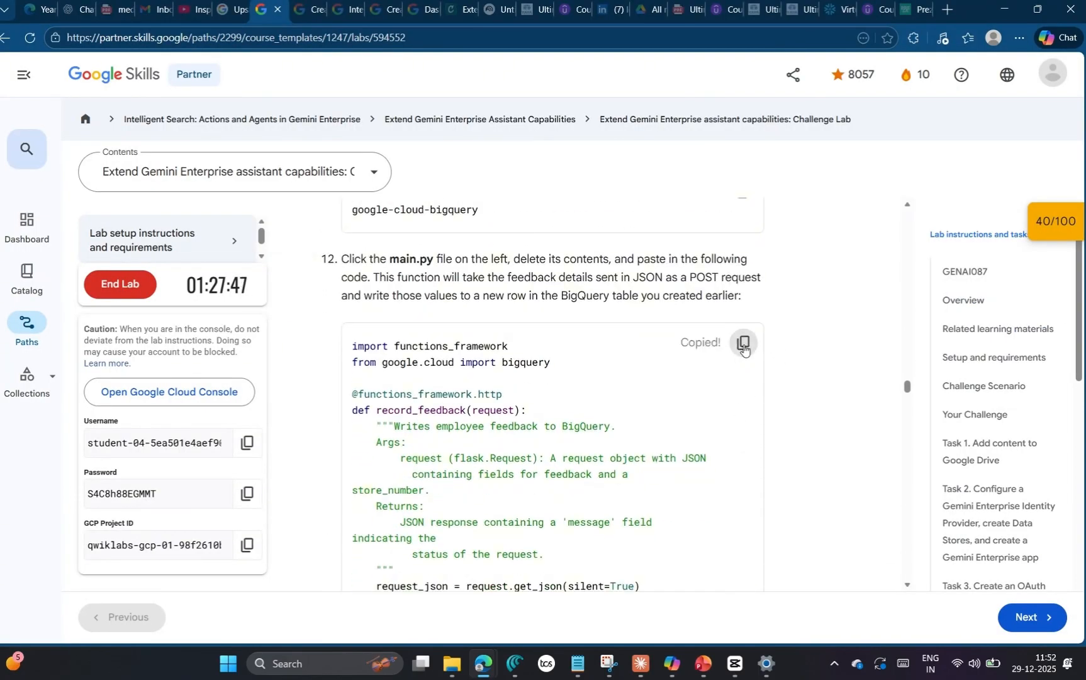
key("alt+Tab")
key("alt+Tab")
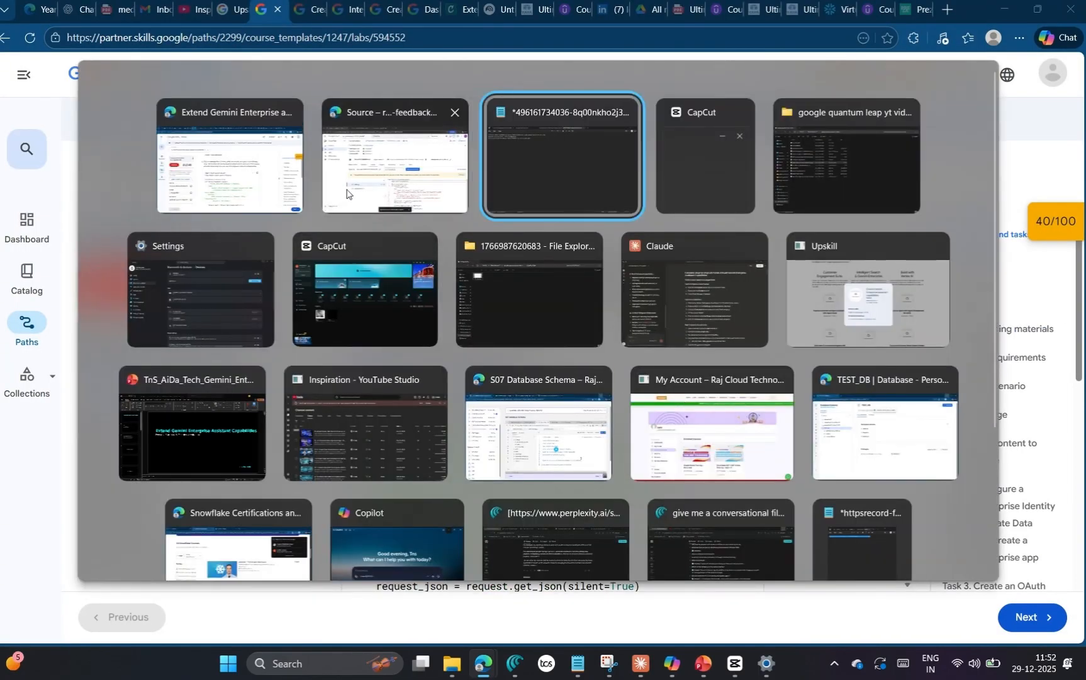
key("alt+shift+Tab")
left_click(715, 454)
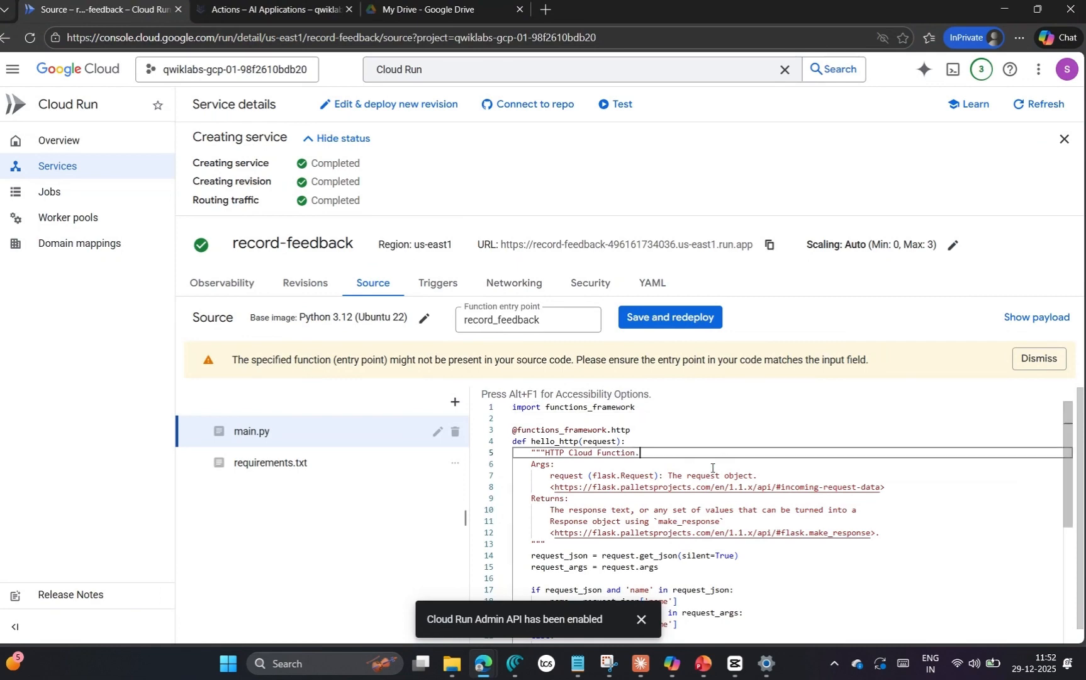
left_click(711, 464)
left_click(779, 486)
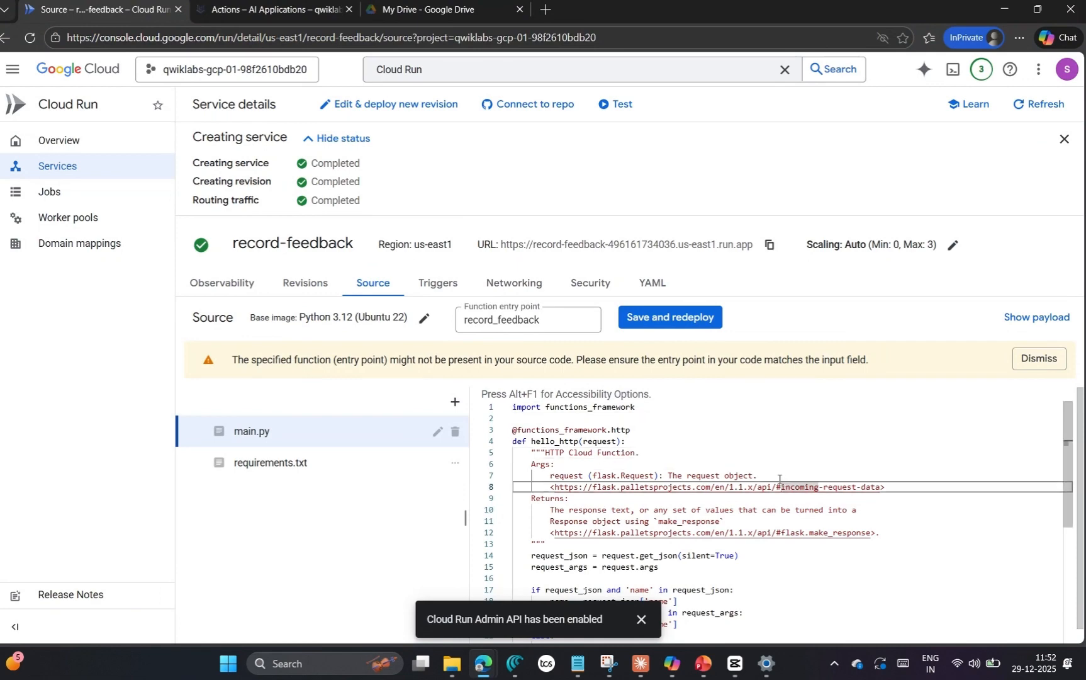
key("ctrl+a")
key("ctrl+v")
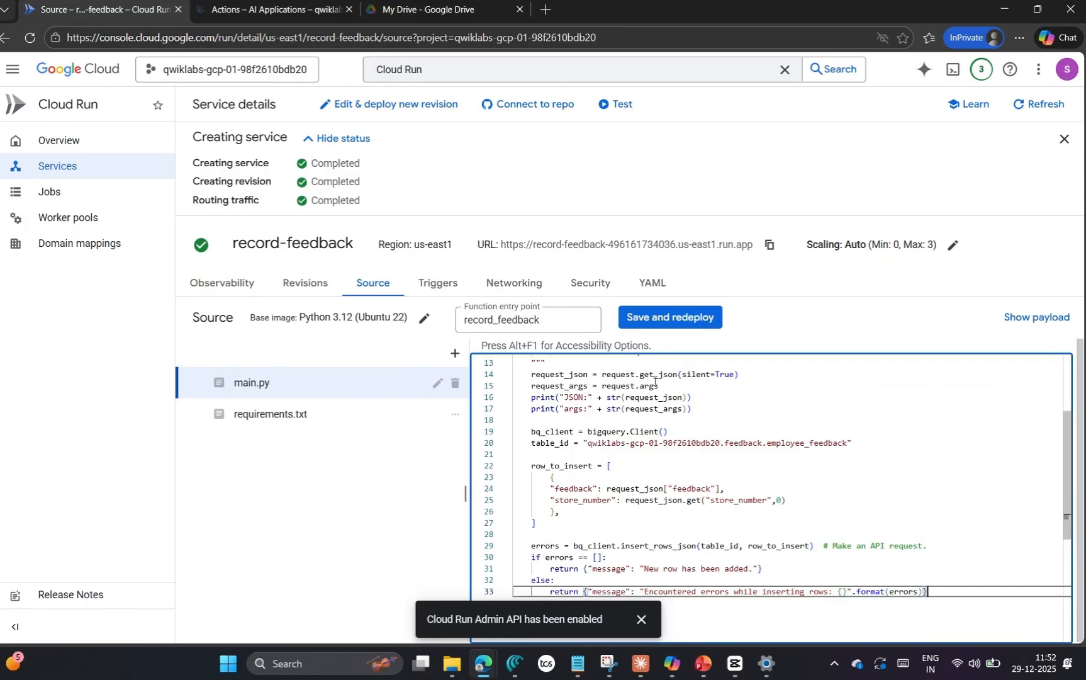
Step: Save and redeploy the record-feedback function, and check the deployment progress against the lab instructions
left_click(660, 317)
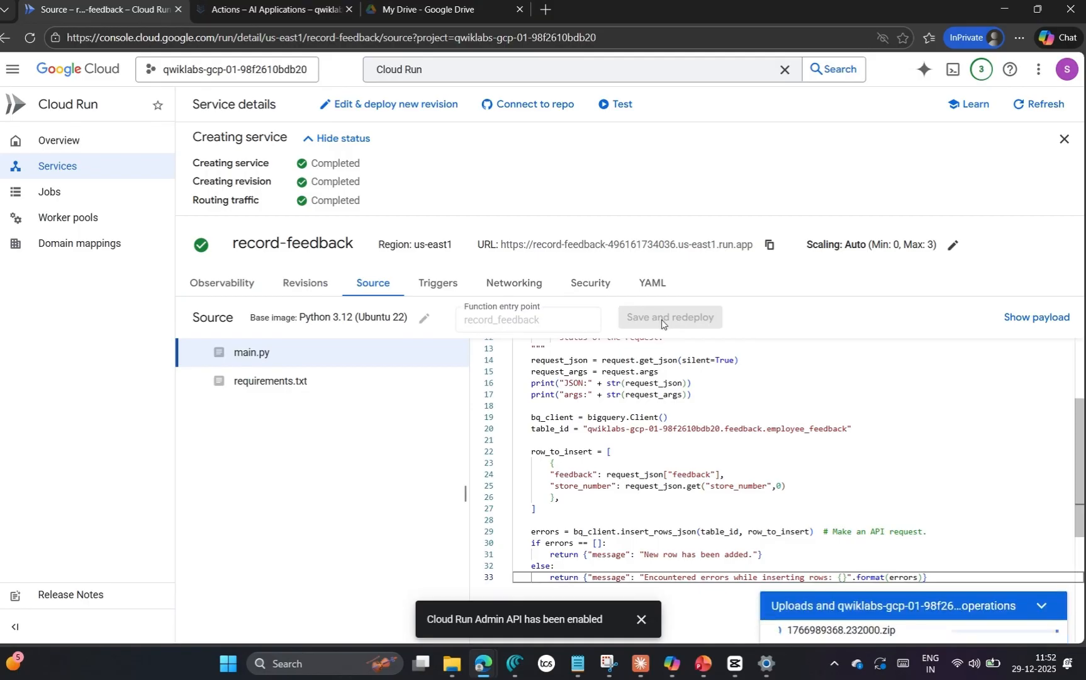
mouse_move(483, 663)
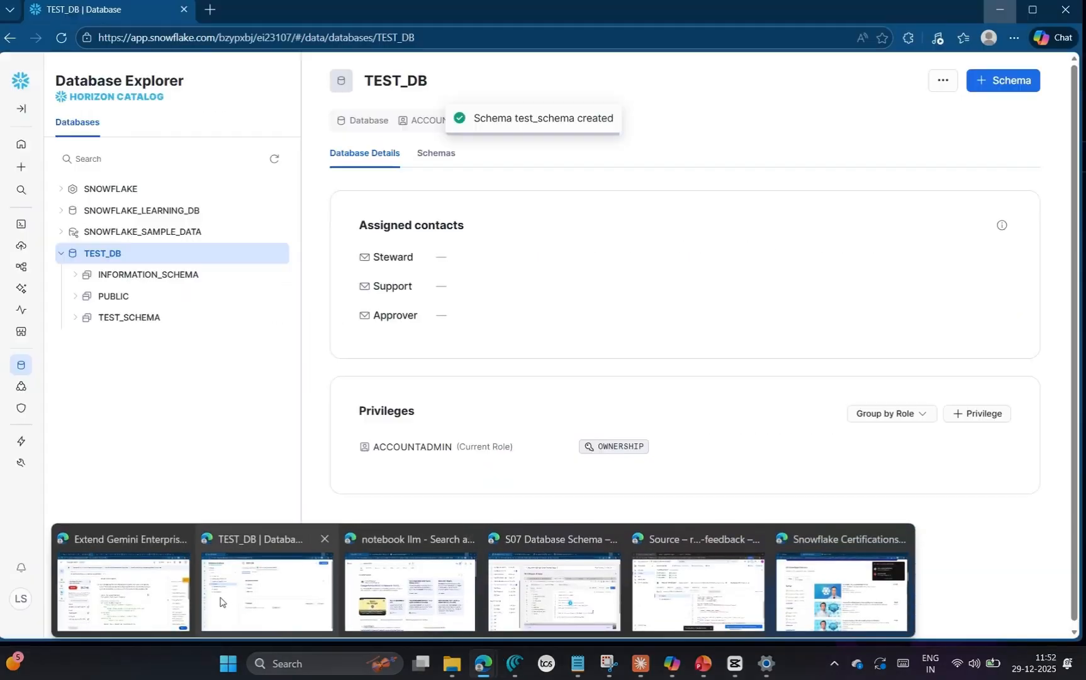
left_click(126, 576)
scroll(723, 442, "down", 4)
scroll(703, 441, "up", 2)
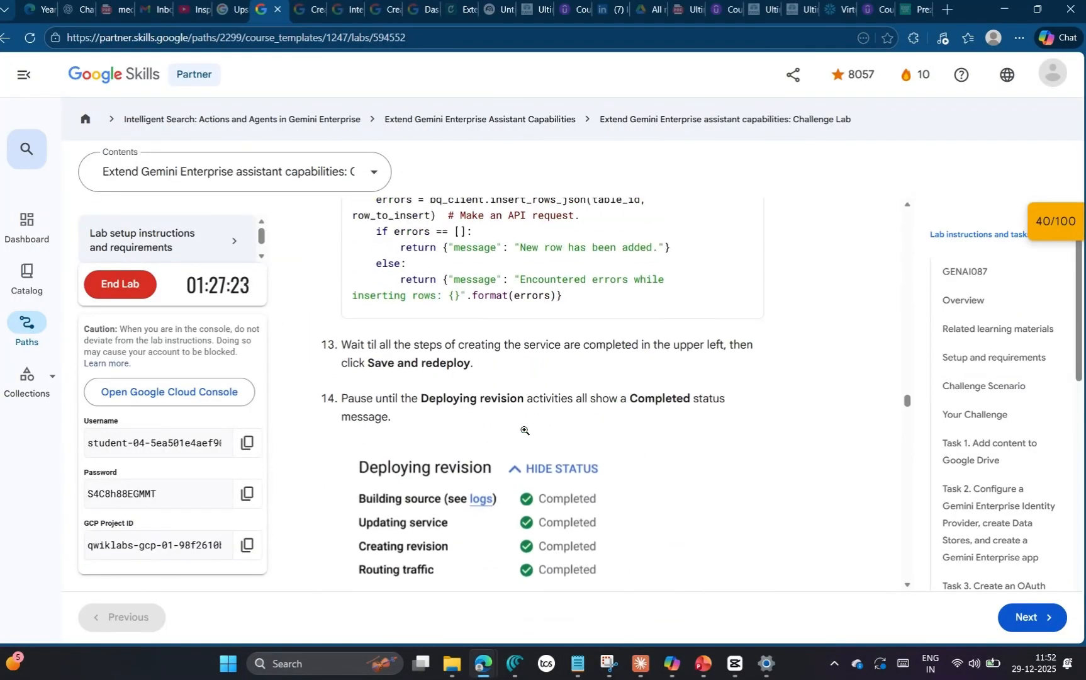
scroll(679, 477, "down", 3)
key("alt+Tab")
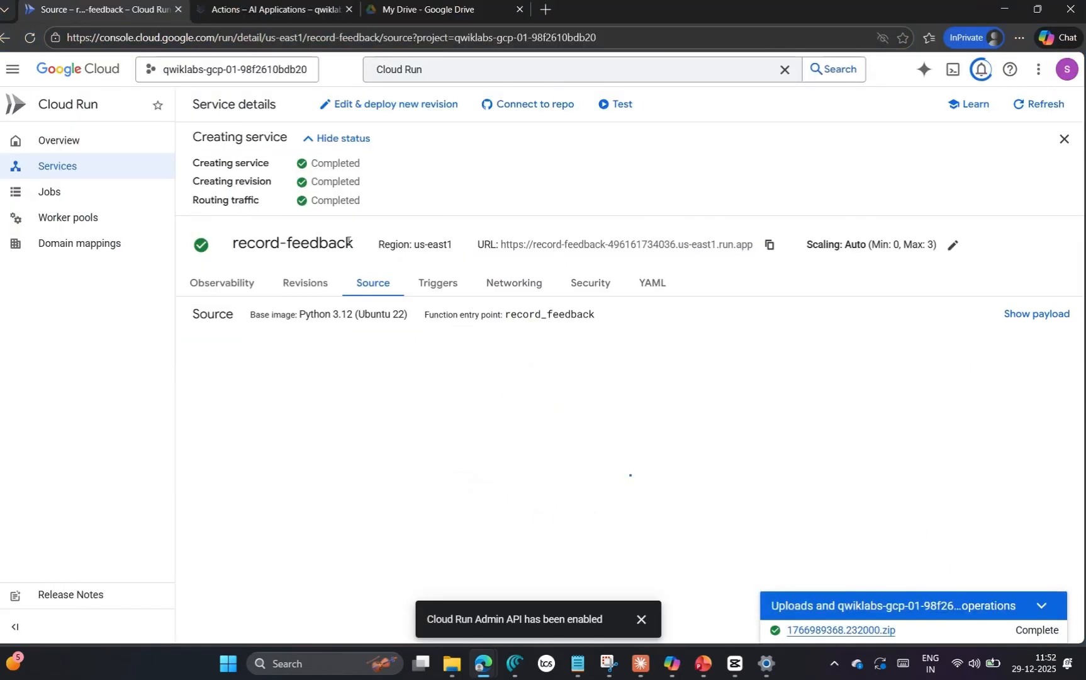
left_click(642, 623)
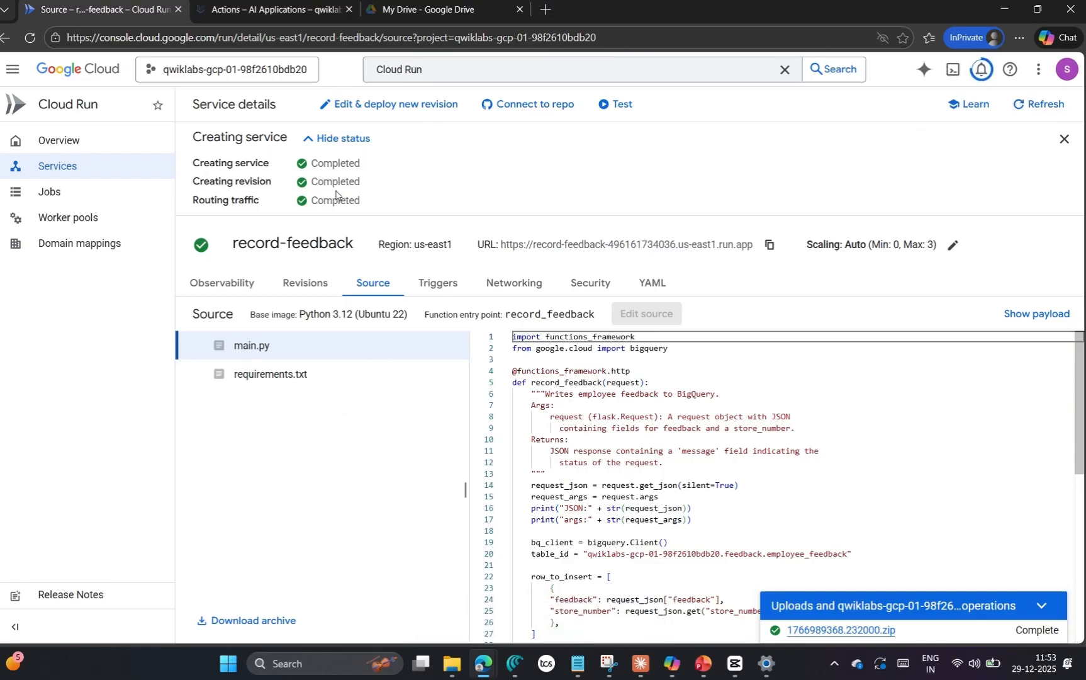
key("alt+Tab")
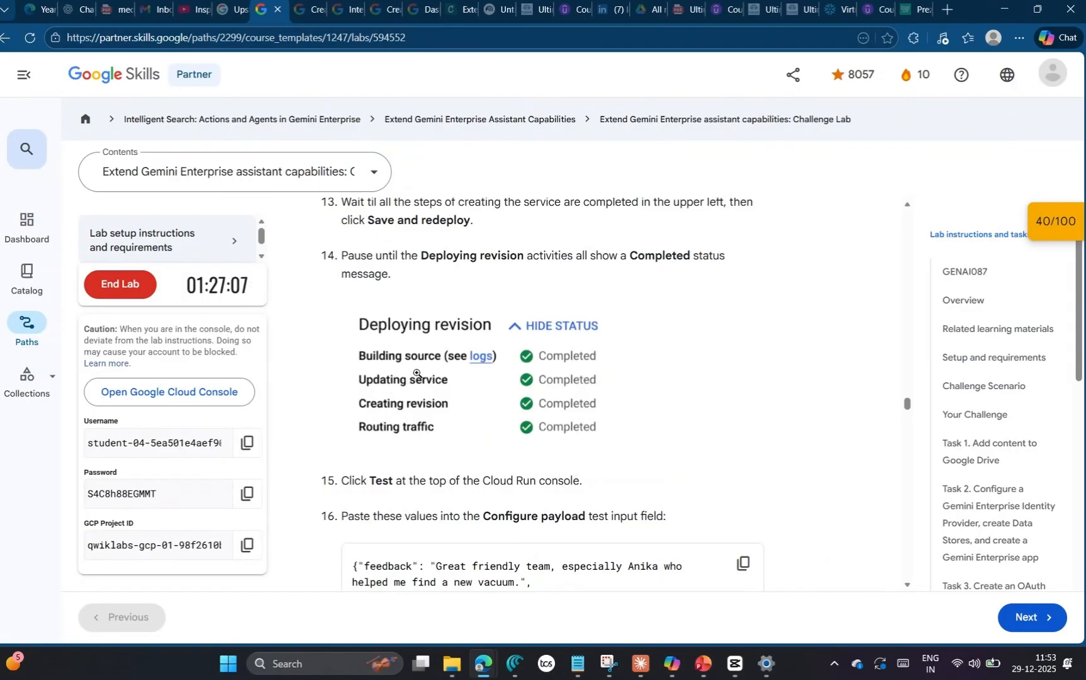
key("alt+Tab")
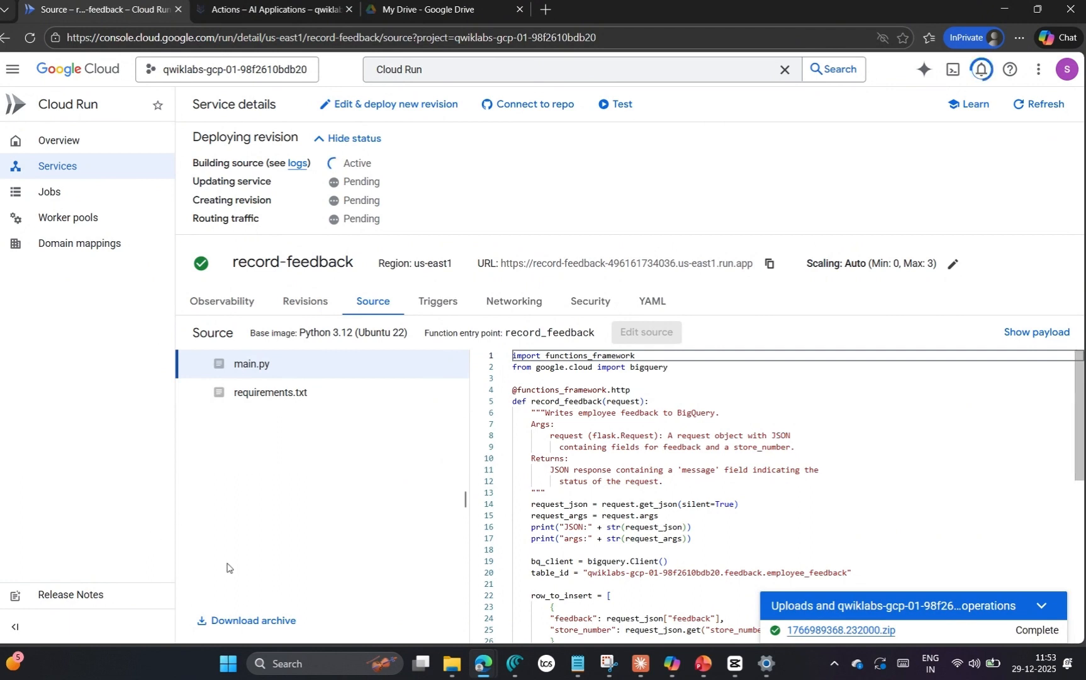
Step: Replace the service's test payload with the lab's sample feedback JSON, which uses store_number 332
mouse_move(515, 663)
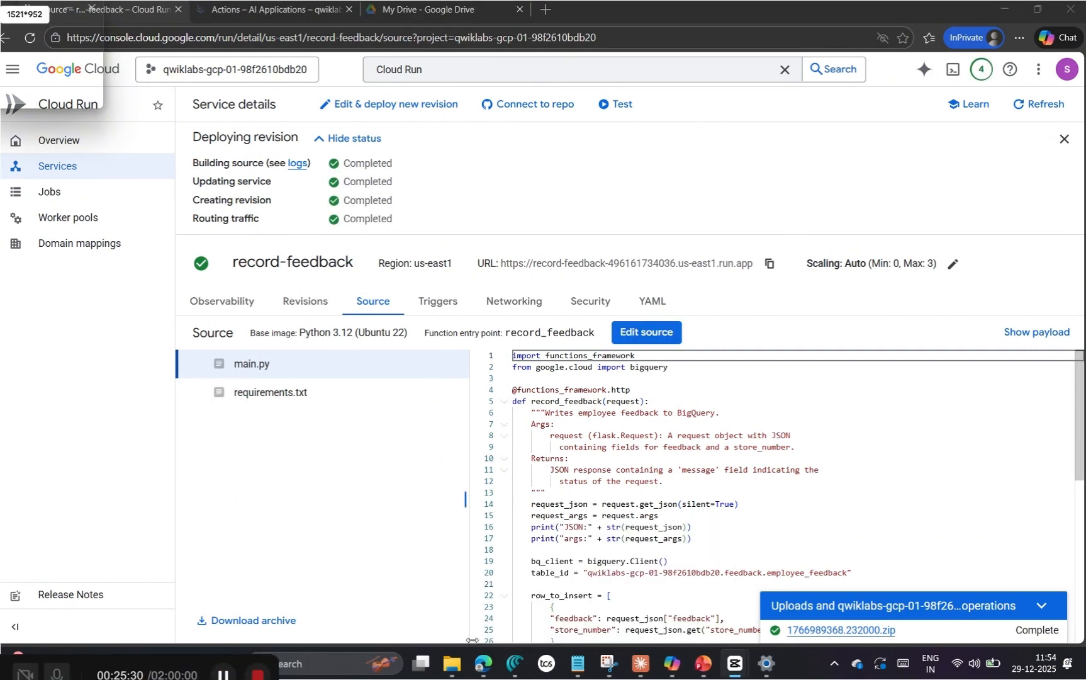
mouse_move(183, 601)
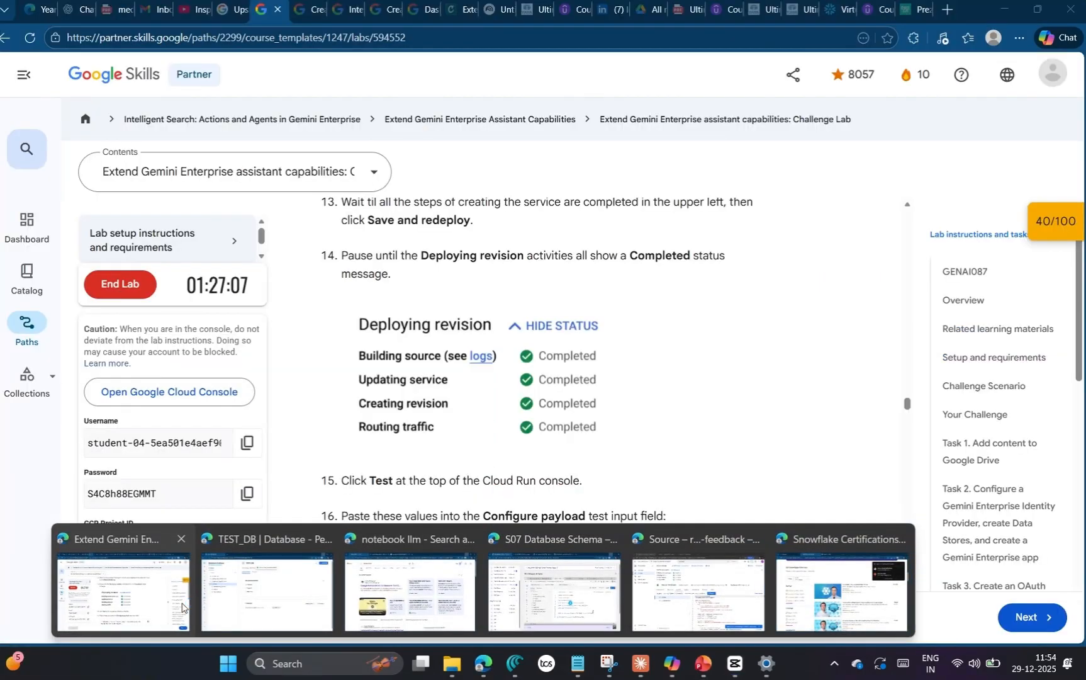
left_click(144, 595)
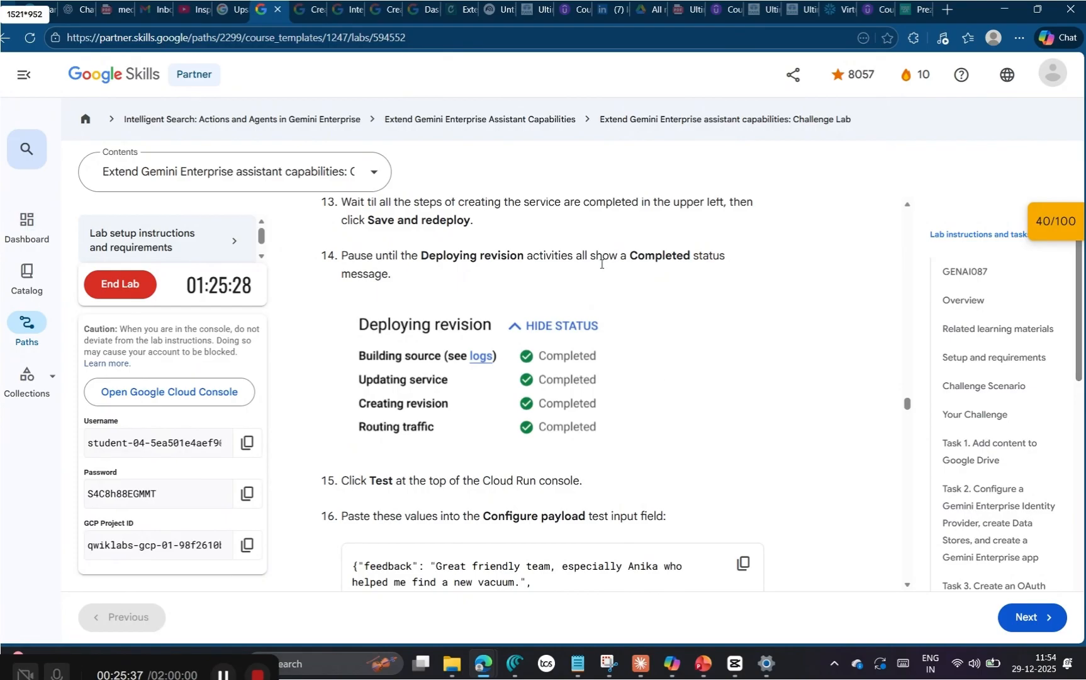
scroll(666, 371, "down", 2)
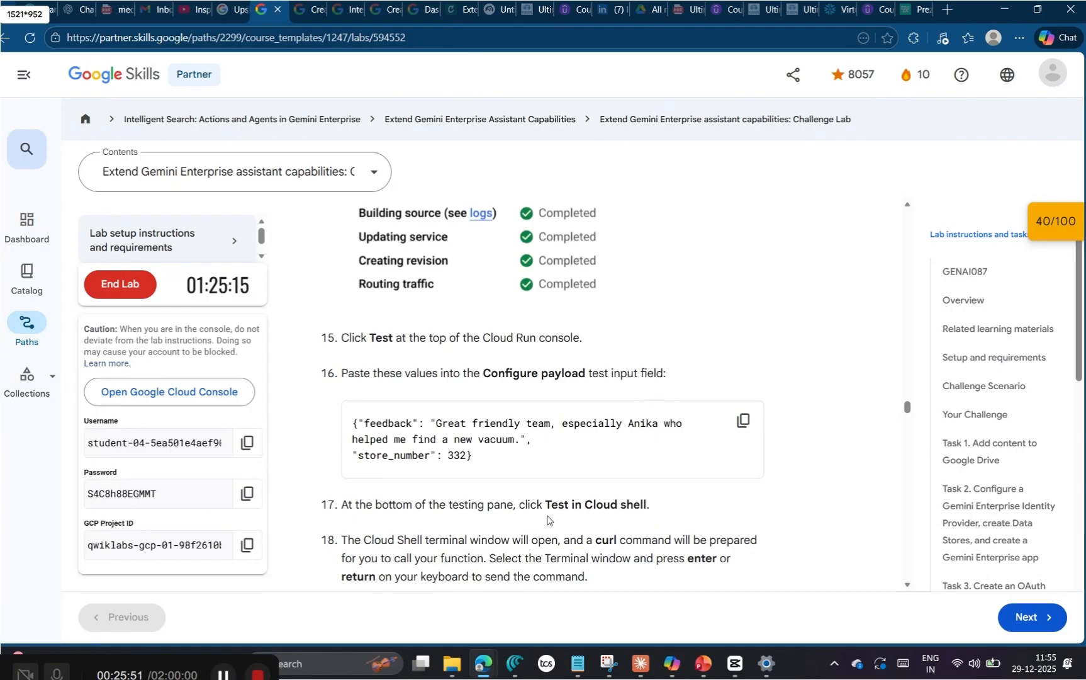
scroll(545, 518, "down", 1)
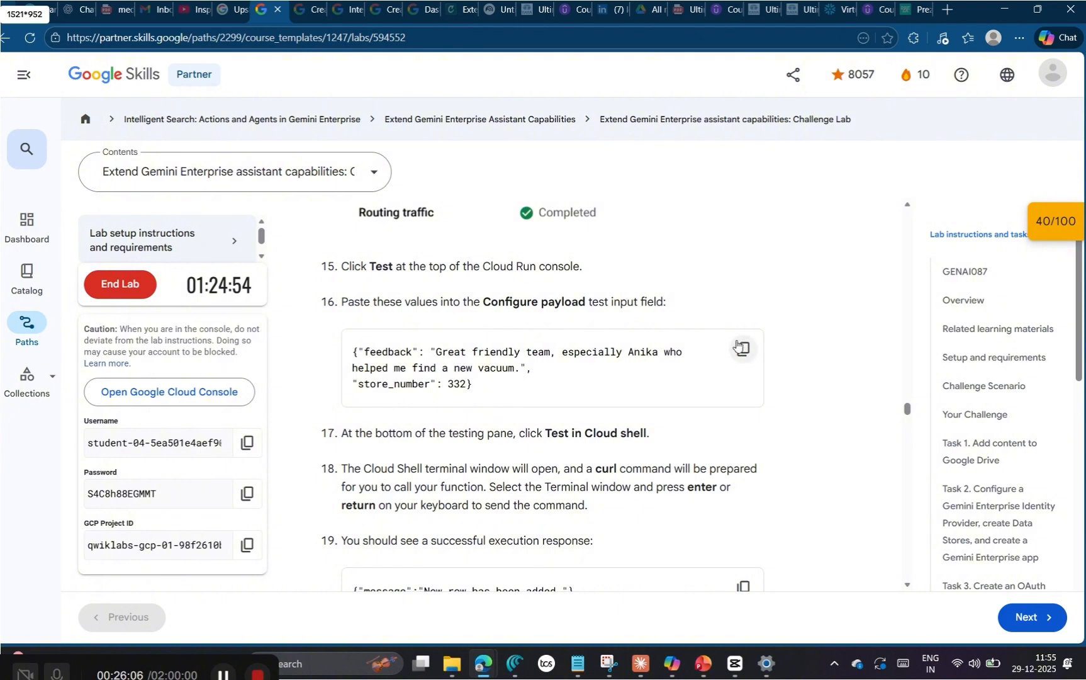
left_click(742, 349)
key("alt+Tab")
key("alt+Tab")
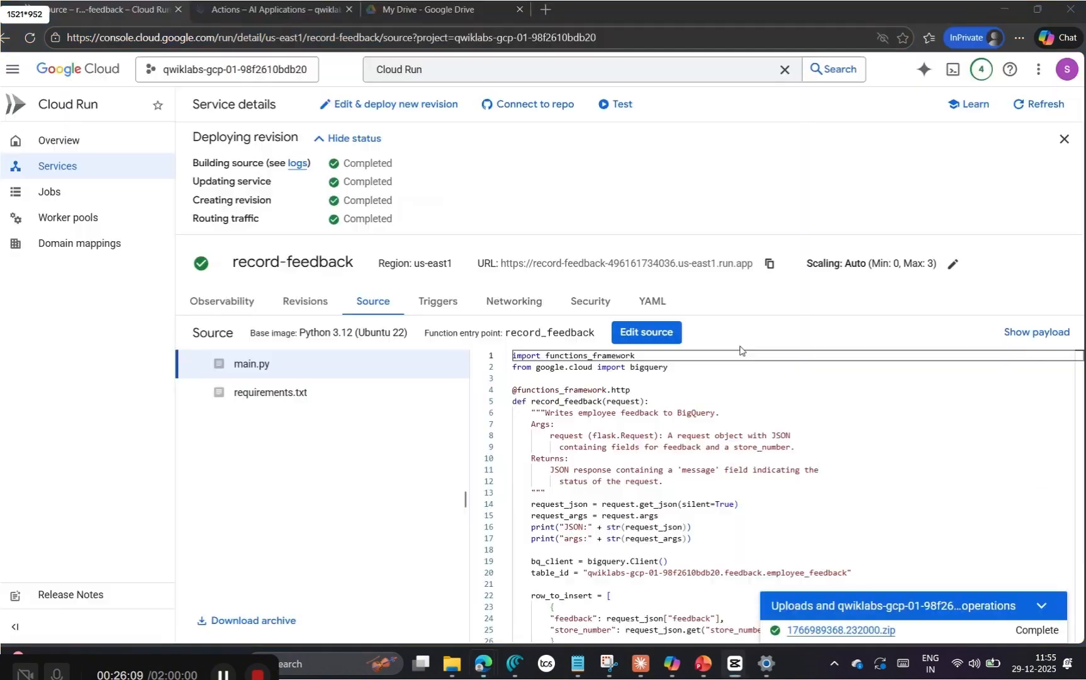
left_click(614, 106)
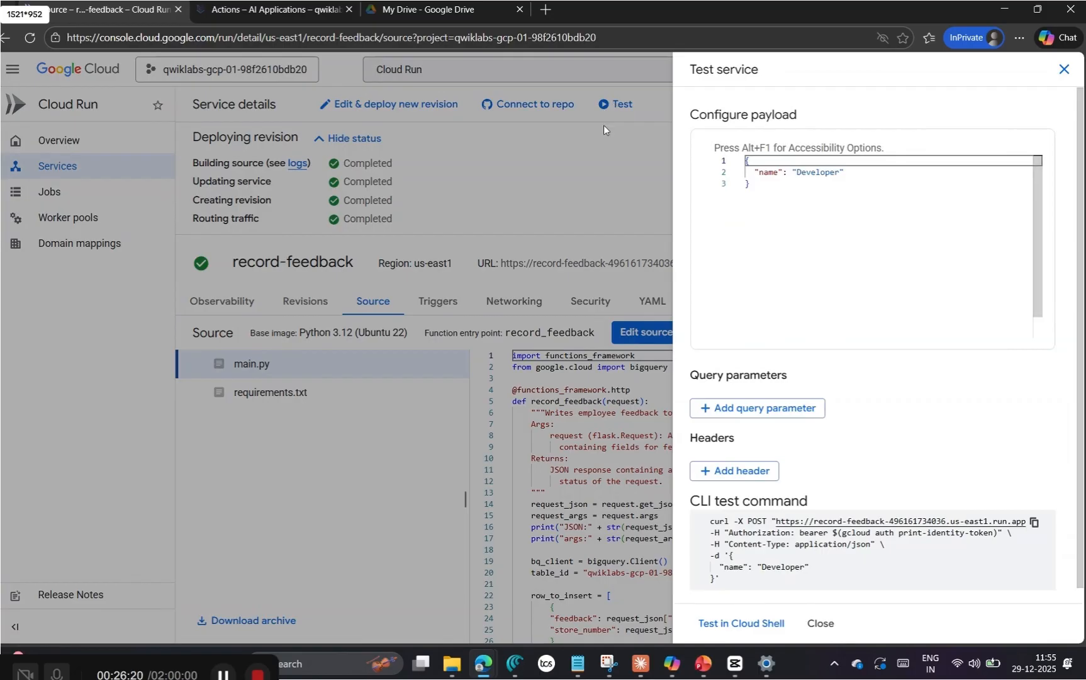
left_click(793, 195)
key("ctrl+a")
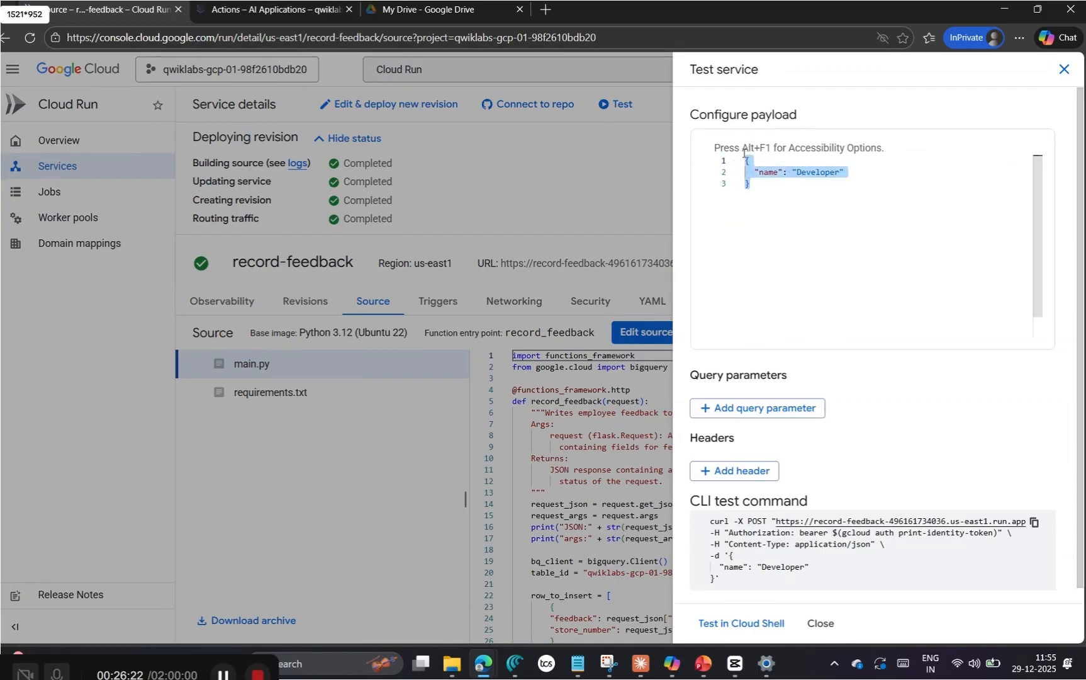
key("ctrl+v")
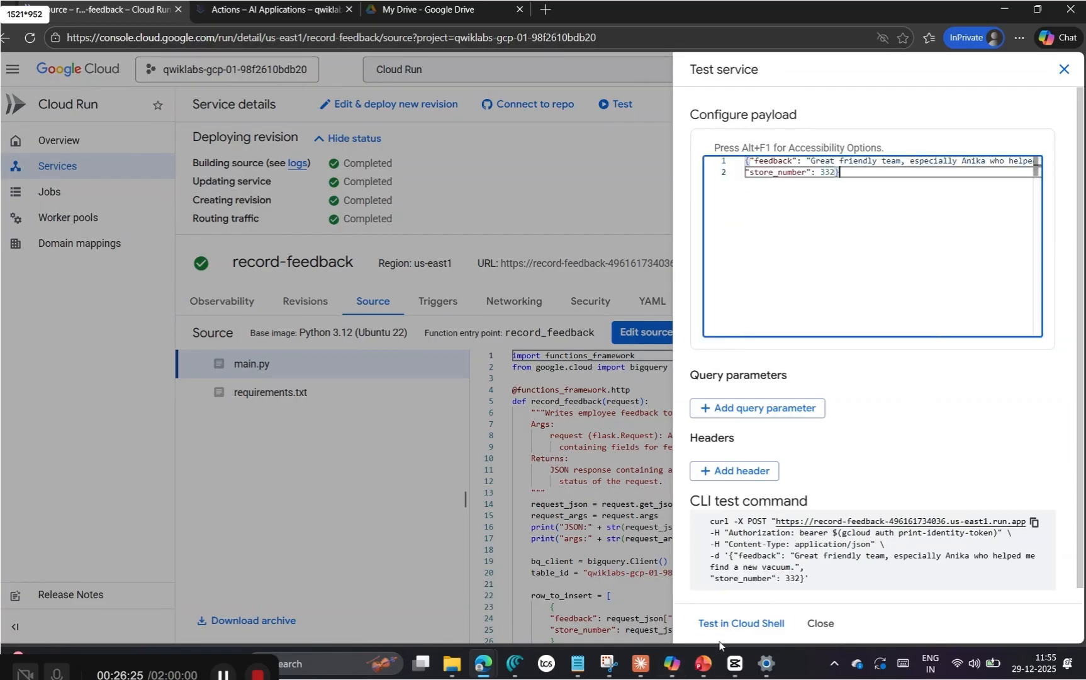
Step: Run the prepared curl test of record-feedback in Cloud Shell and compare the response with the lab instructions
left_click(734, 625)
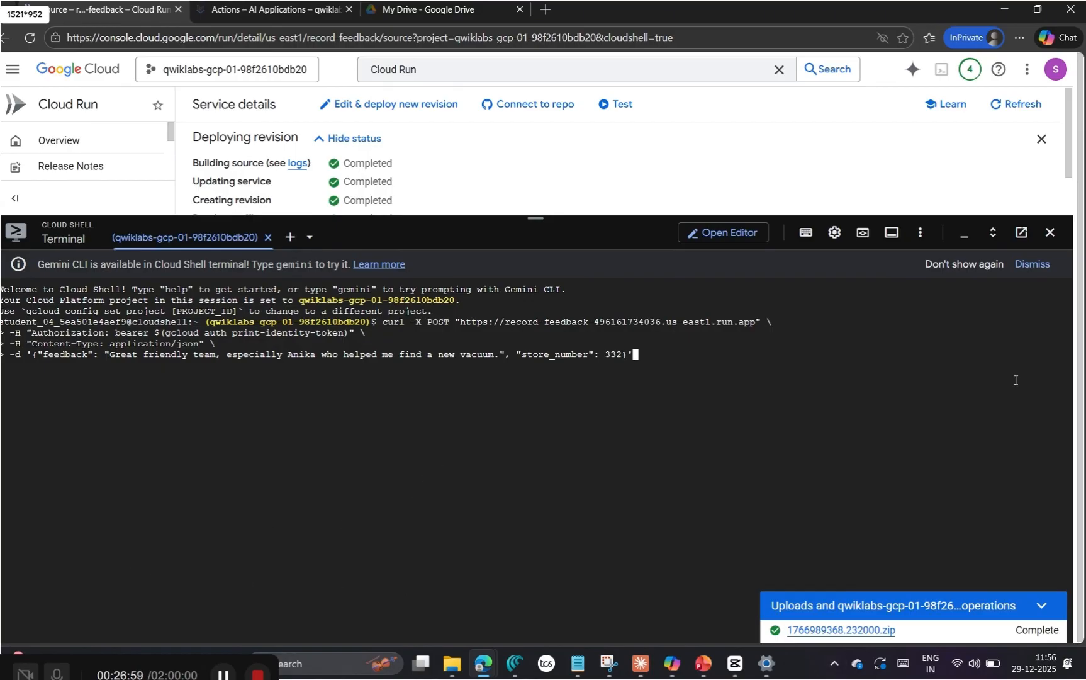
key("Return")
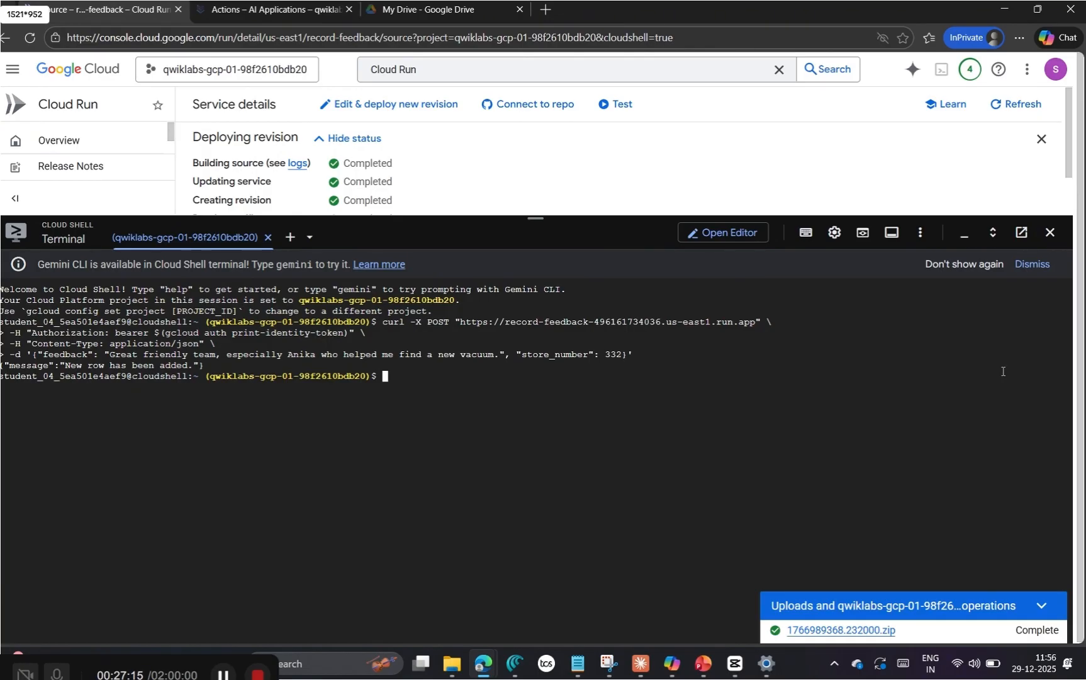
key("alt+Tab")
key("alt+Tab")
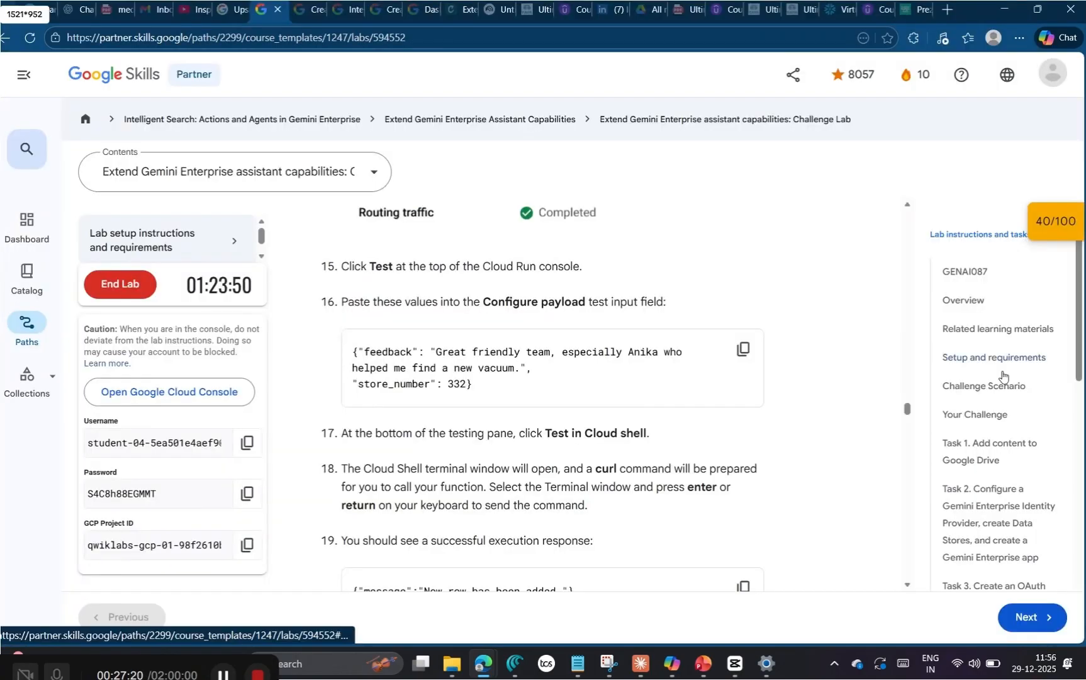
scroll(613, 453, "down", 2)
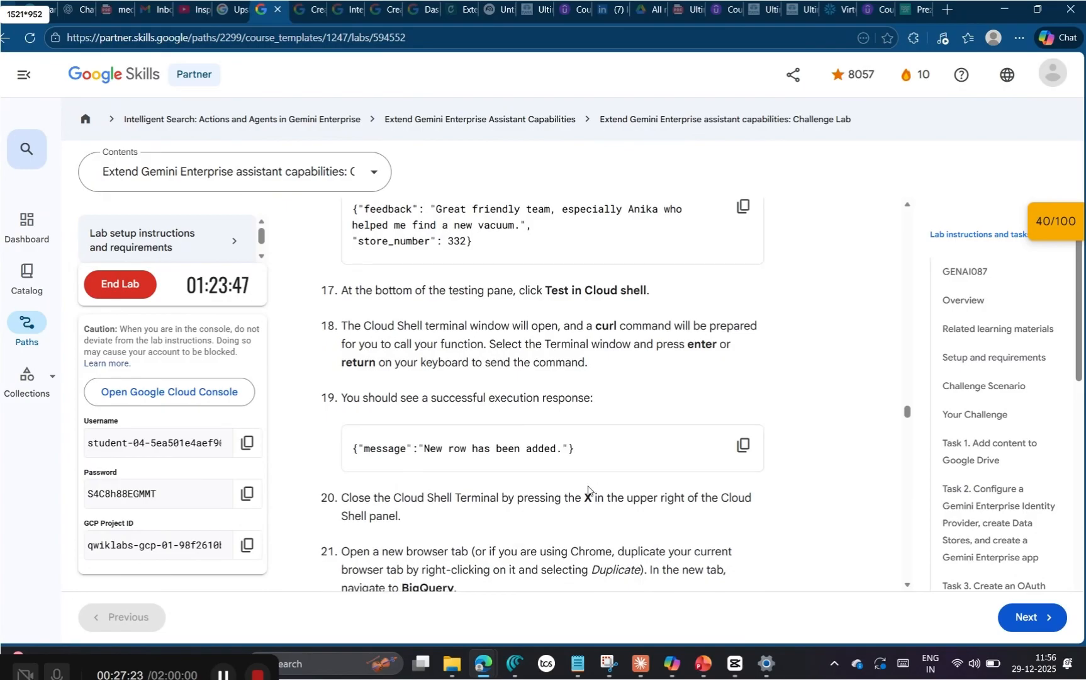
Step: Close the Cloud Shell terminal and duplicate the record-feedback Cloud Run browser tab, following the lab instructions
scroll(595, 456, "down", 3)
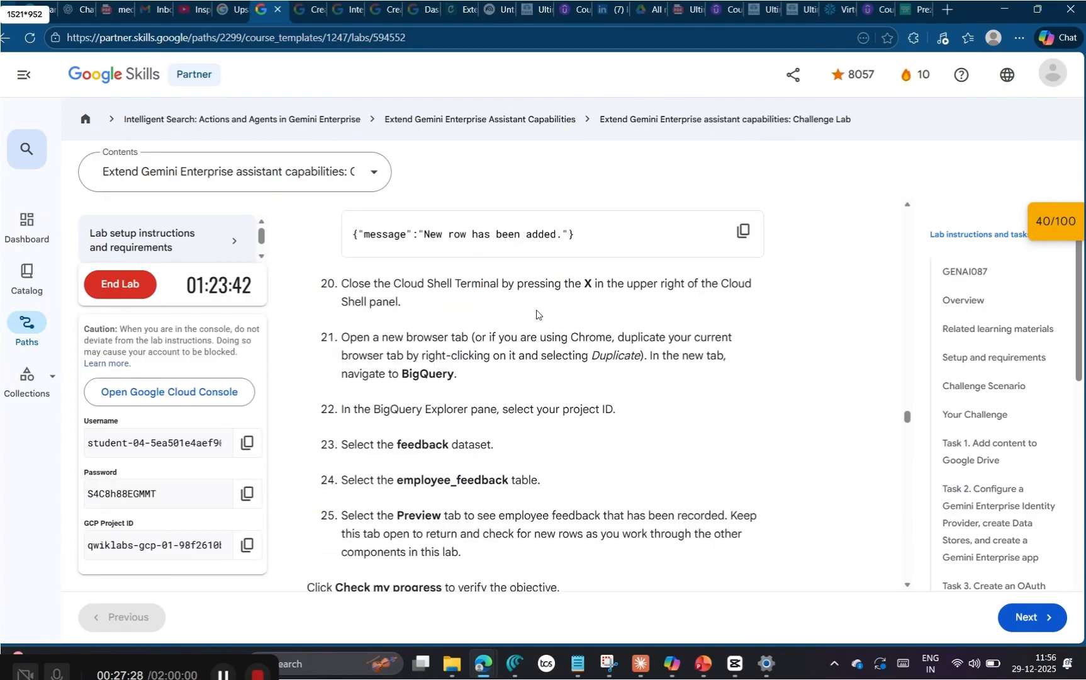
key("alt+Tab")
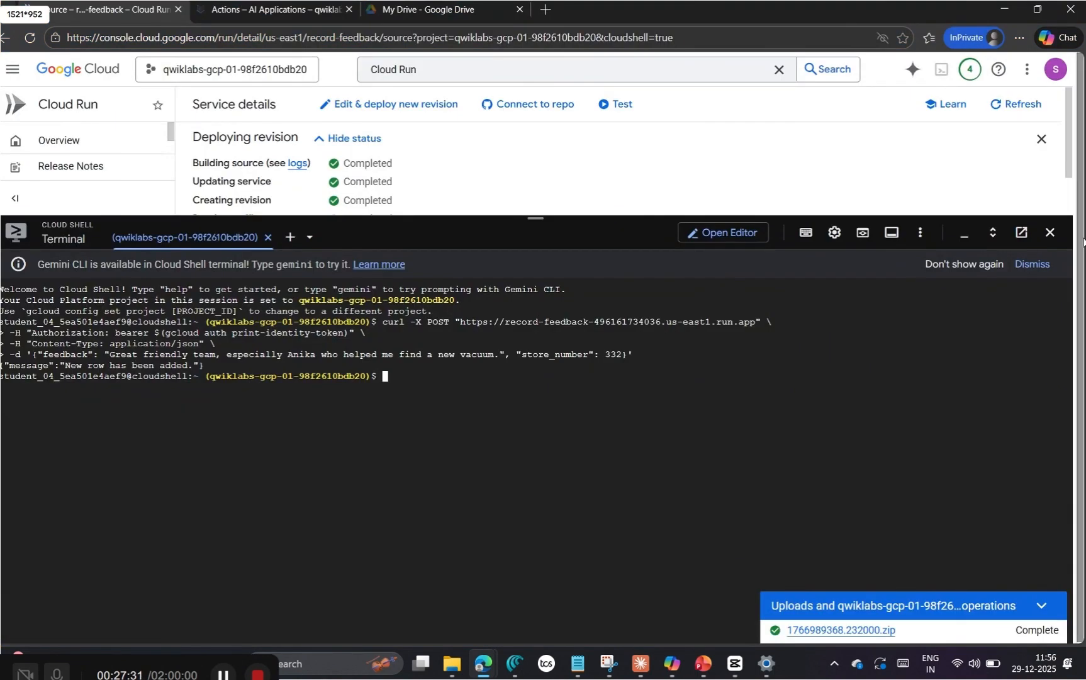
left_click(1058, 237)
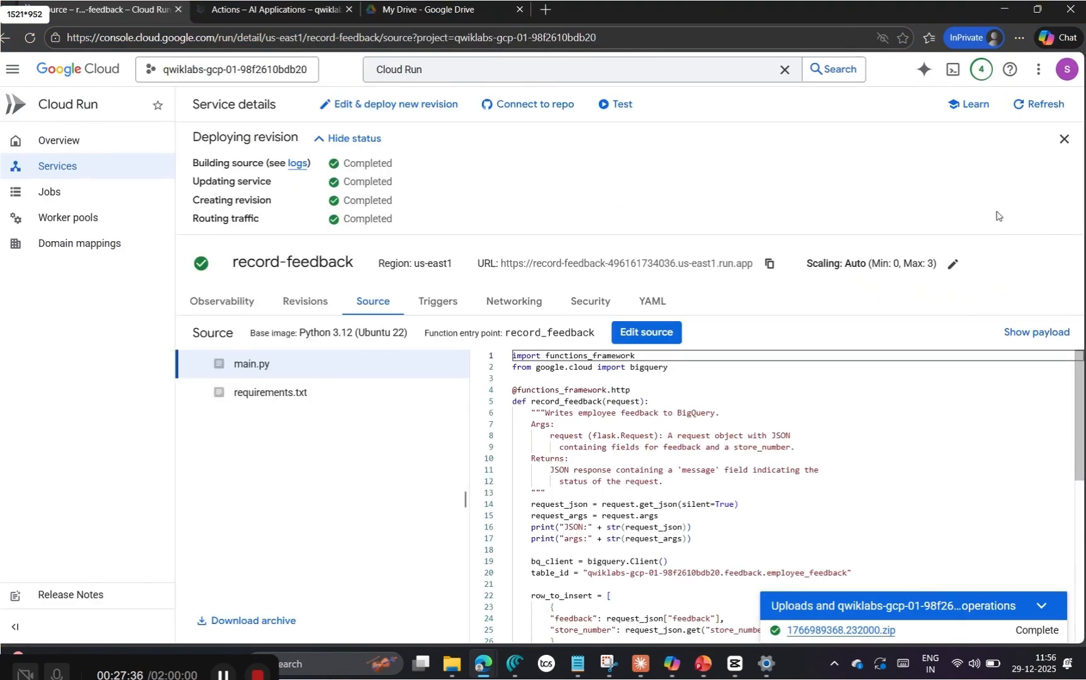
right_click(139, 11)
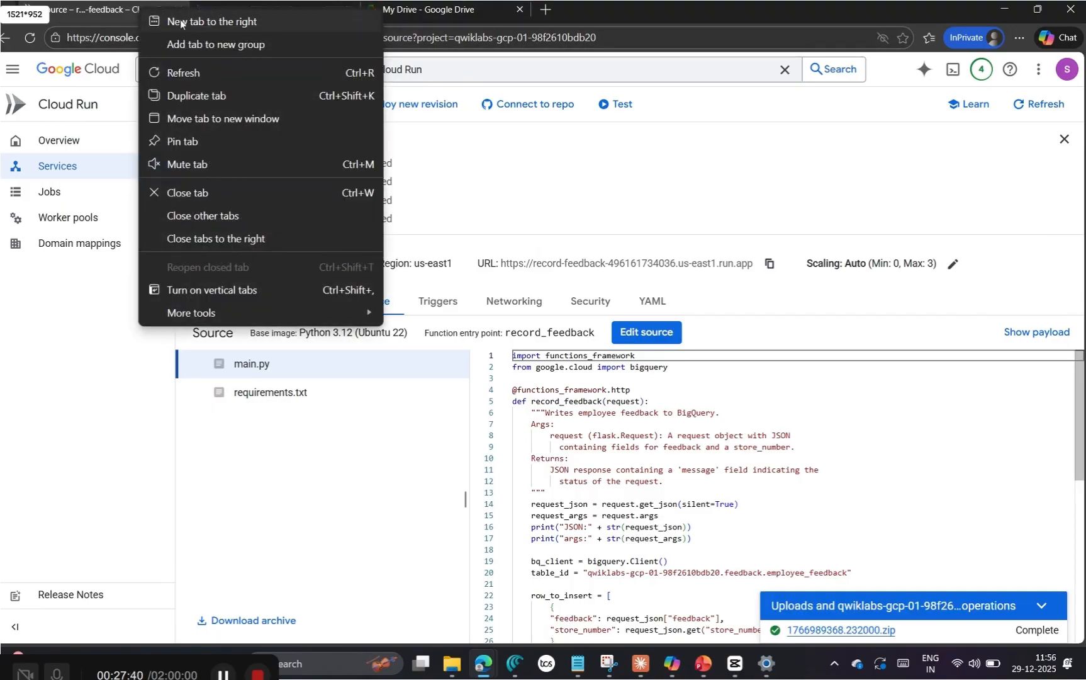
left_click(216, 97)
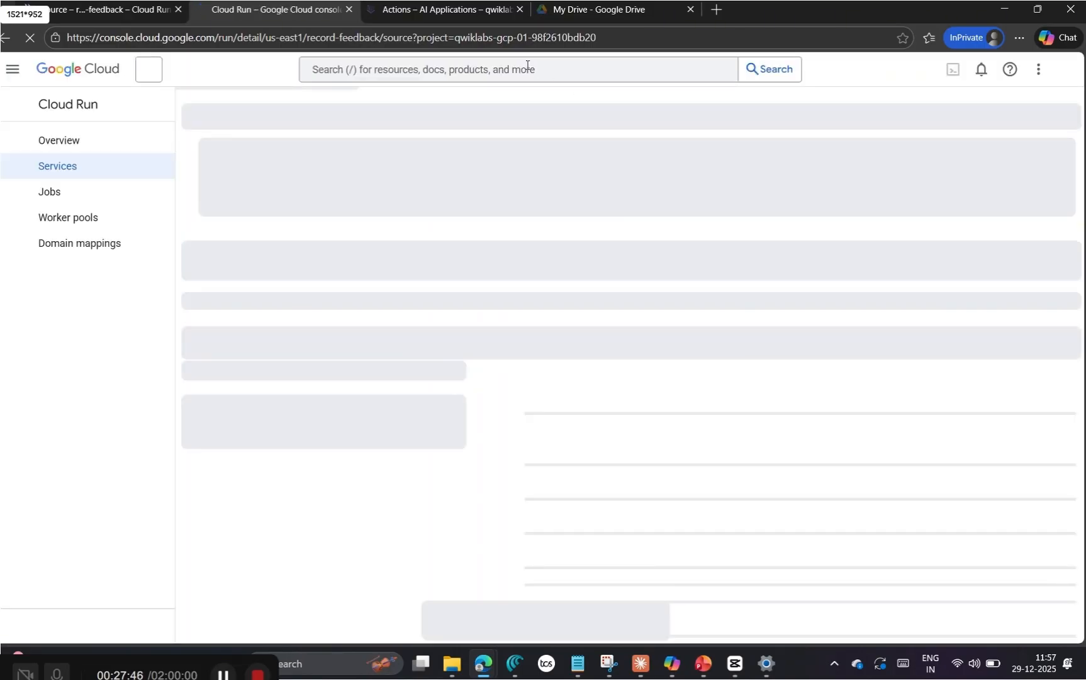
Step: Open BigQuery in the duplicated browser tab and dismiss its welcome dialog and the what's-new card
left_click(527, 67)
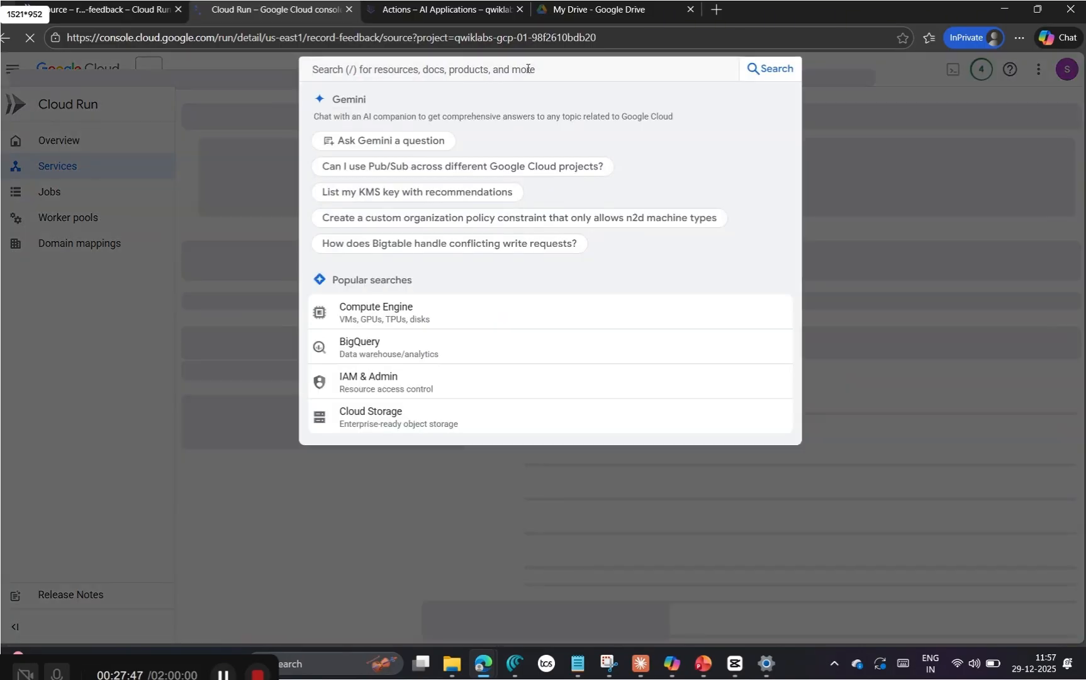
type("big query")
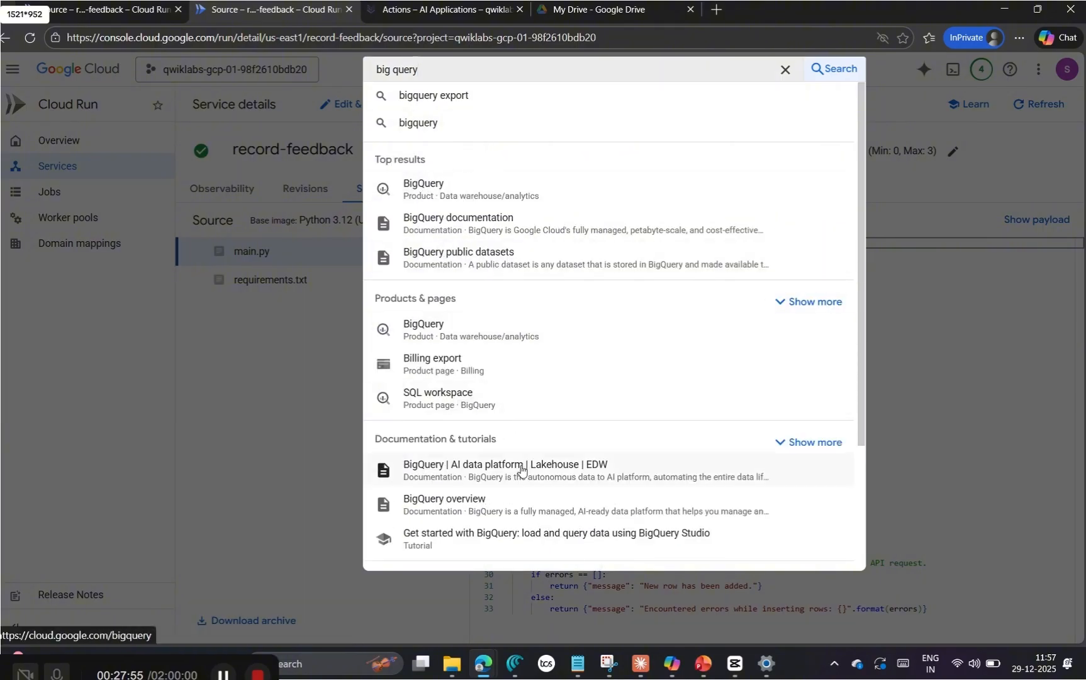
left_click(492, 332)
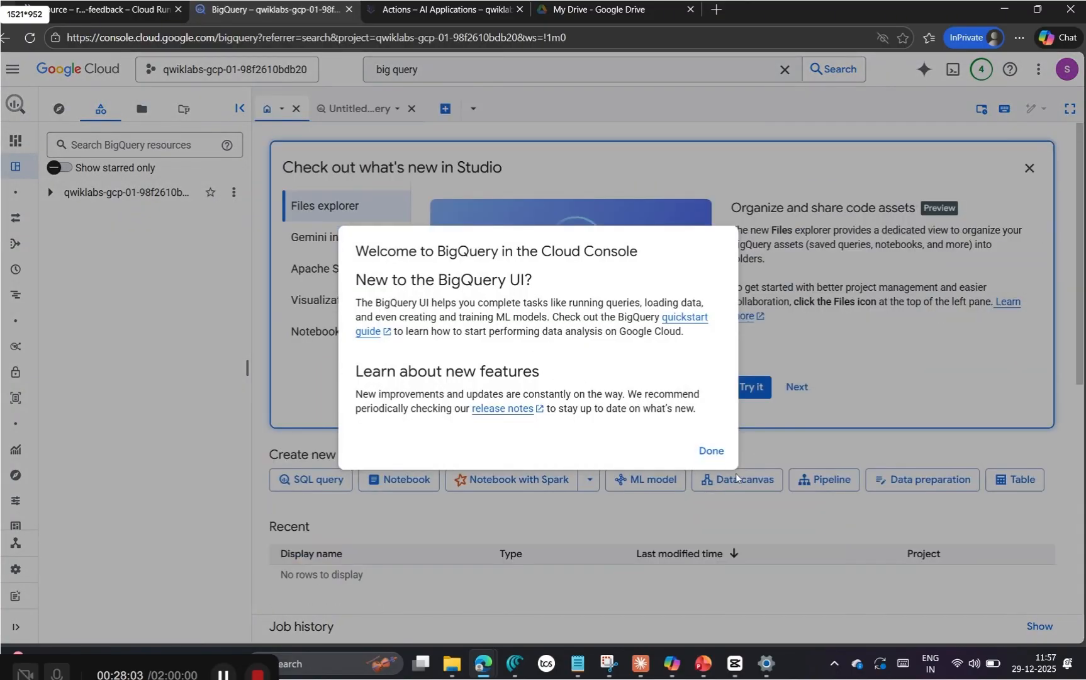
left_click(709, 450)
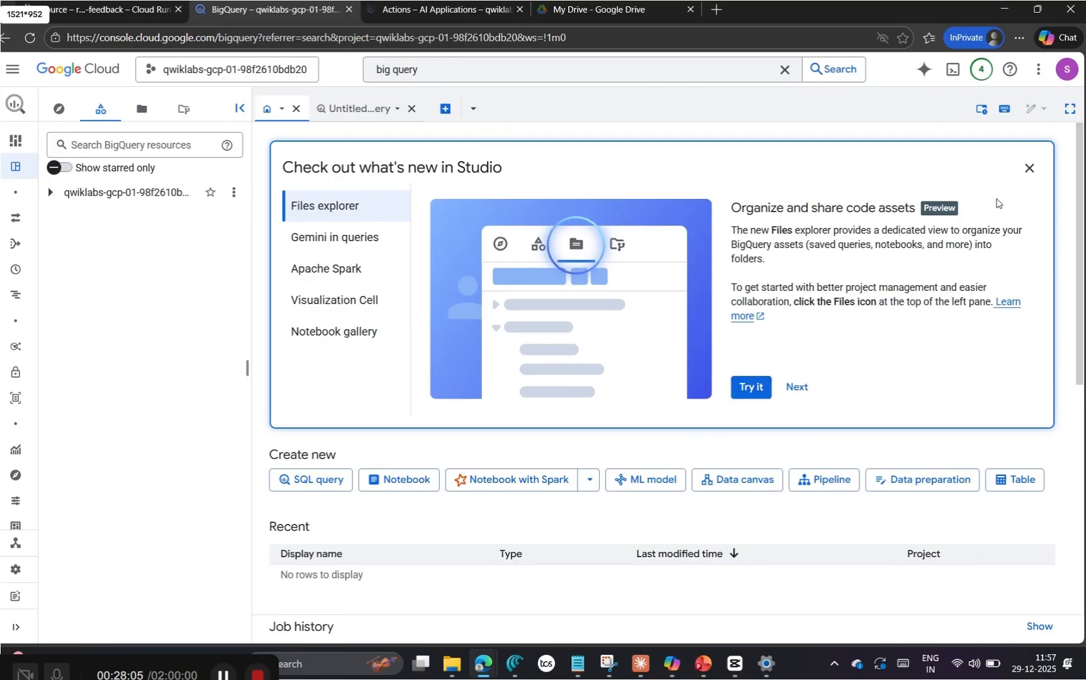
left_click(1029, 168)
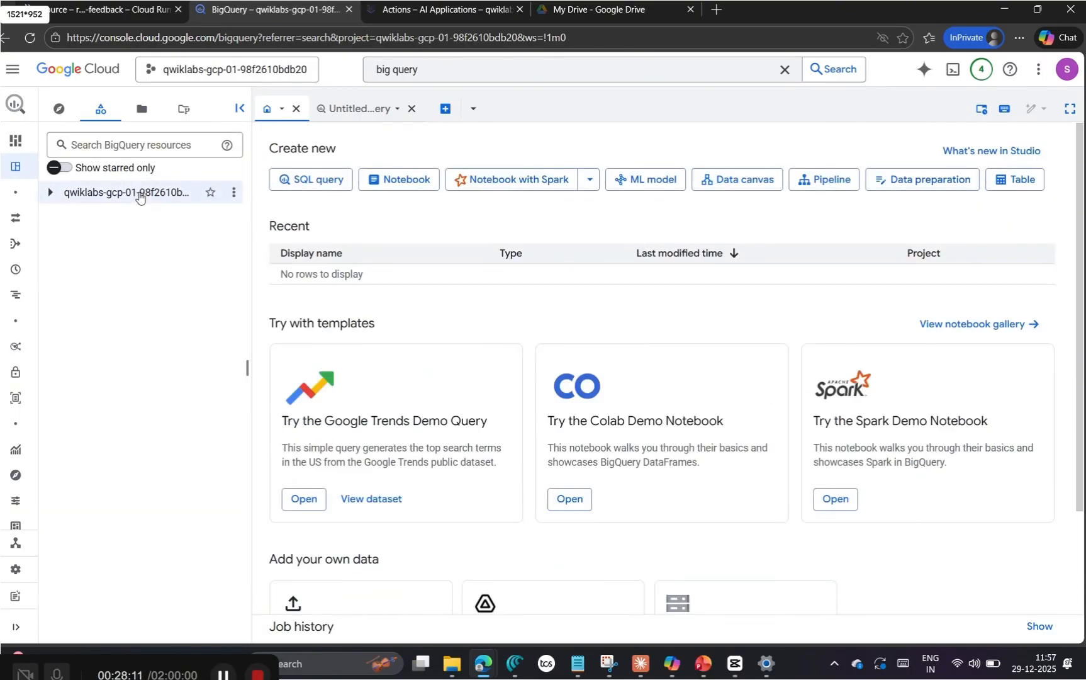
Step: Open the employee_feedback table in the project's feedback dataset and preview its recorded rows
left_click(51, 193)
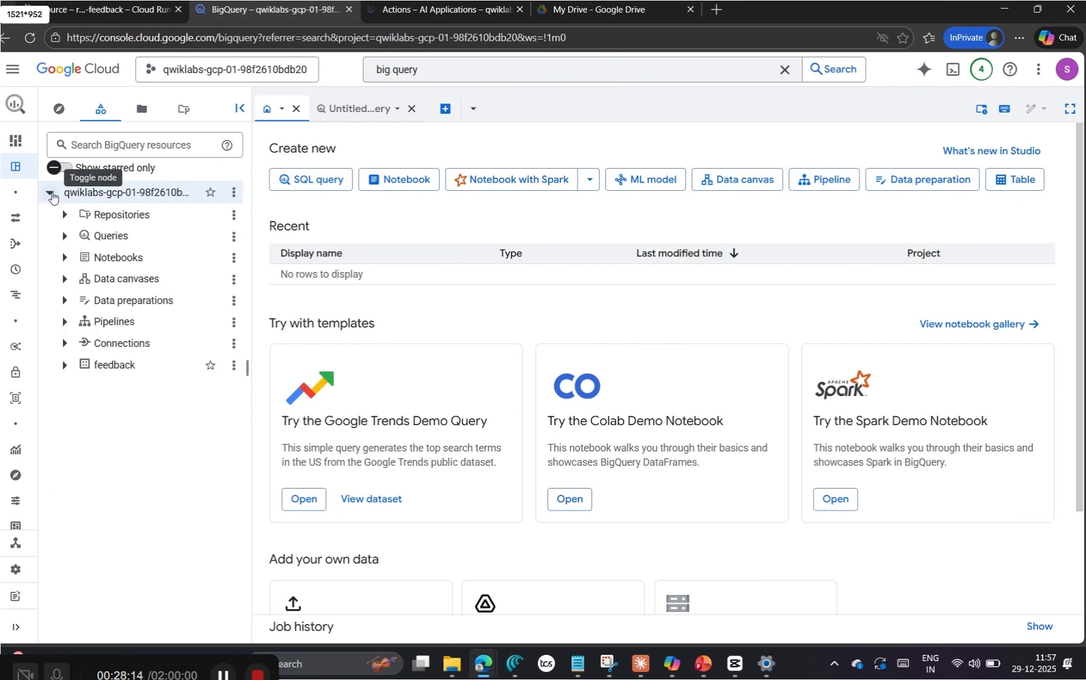
left_click(64, 367)
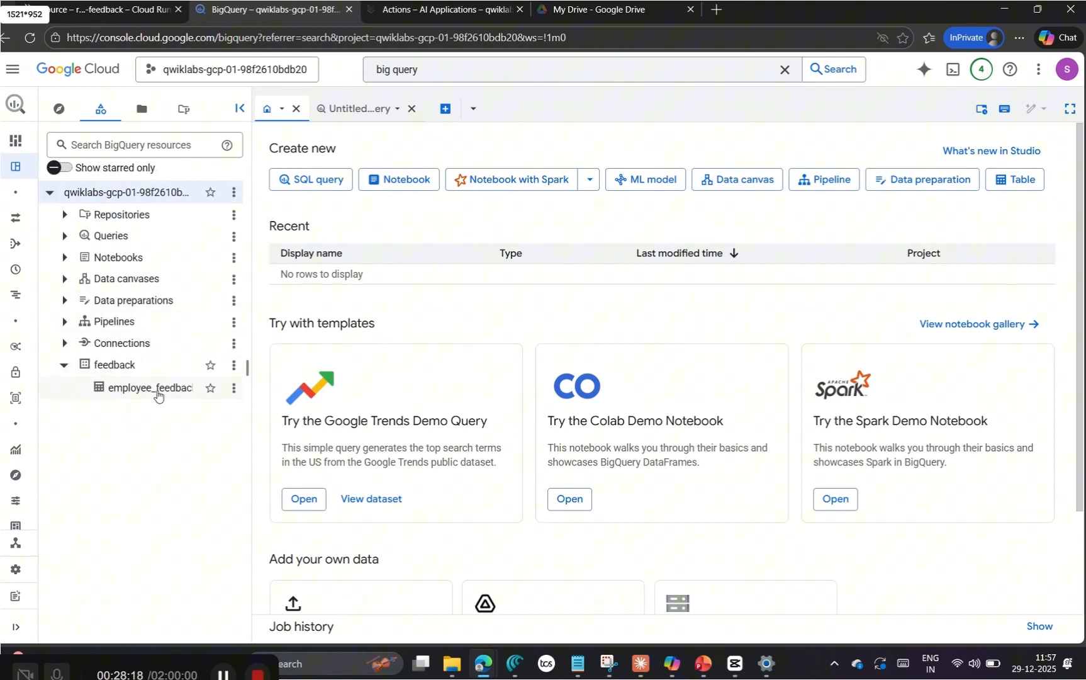
left_click(158, 395)
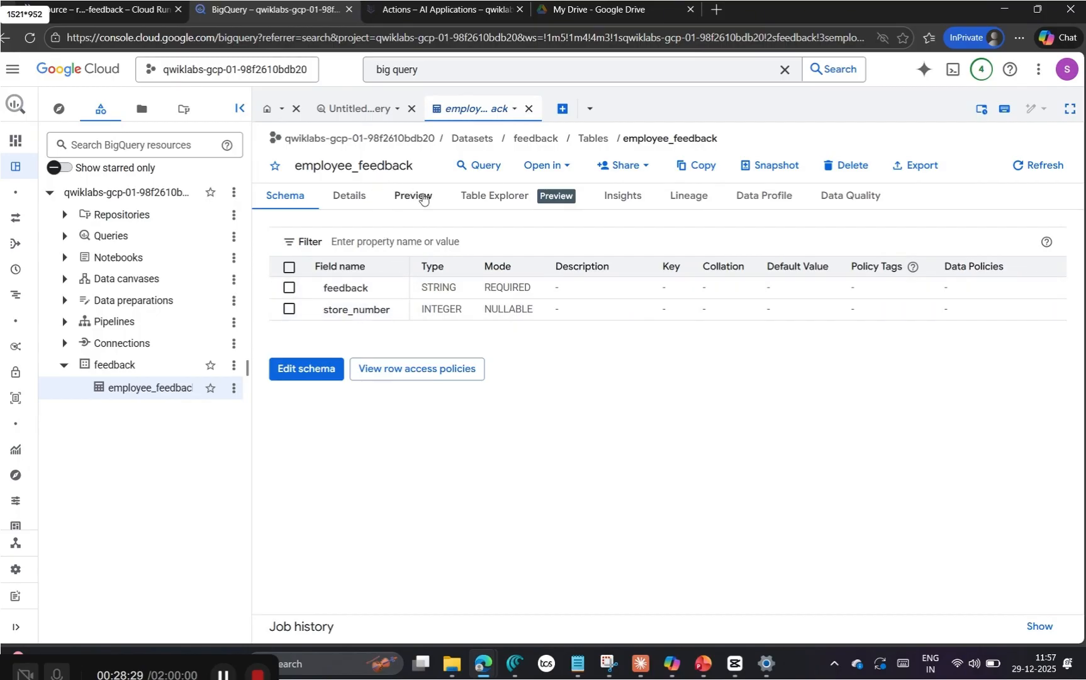
left_click(423, 199)
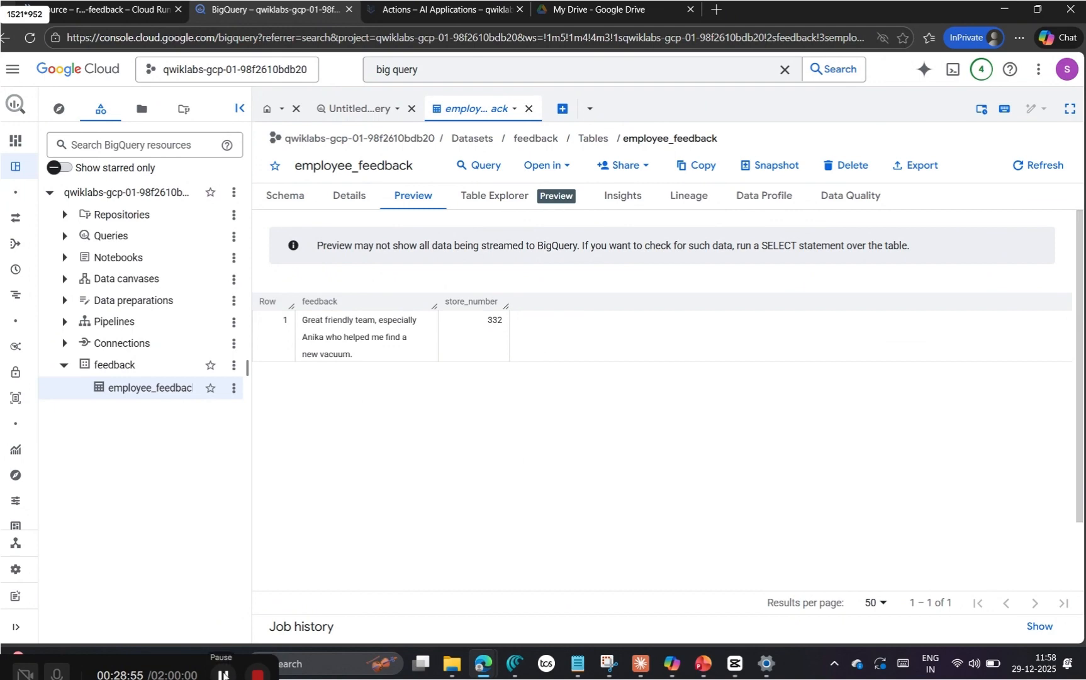
Step: Return to the lab page and check progress on the "Create a Cloud Run Function to record feedback" objective
mouse_move(483, 664)
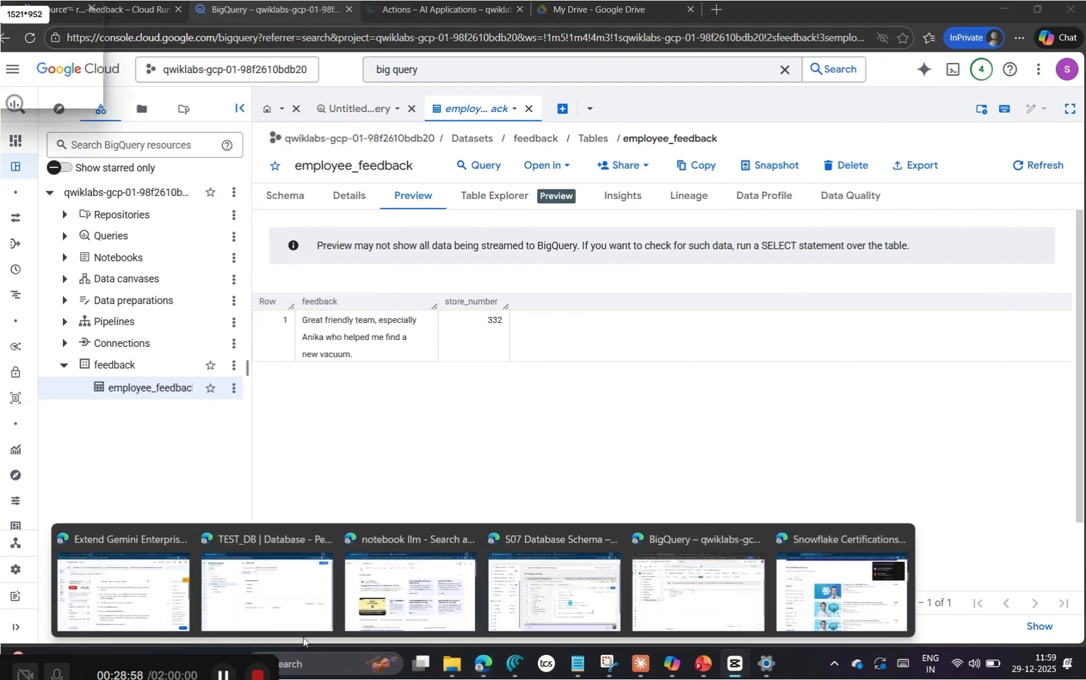
left_click(151, 594)
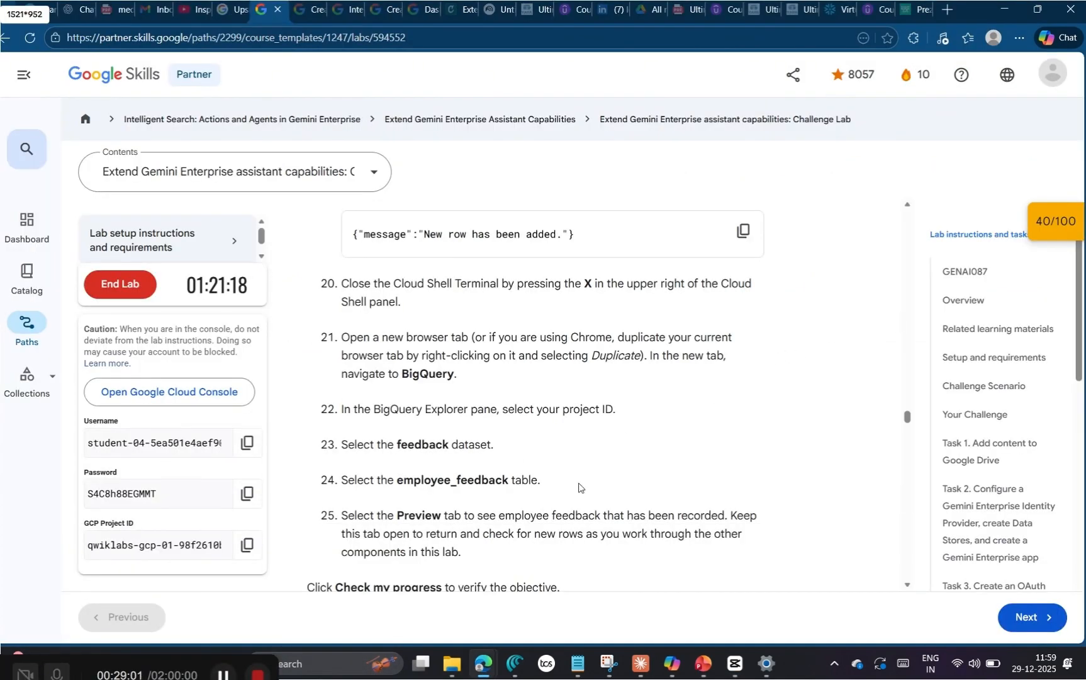
scroll(585, 488, "down", 2)
left_click(451, 511)
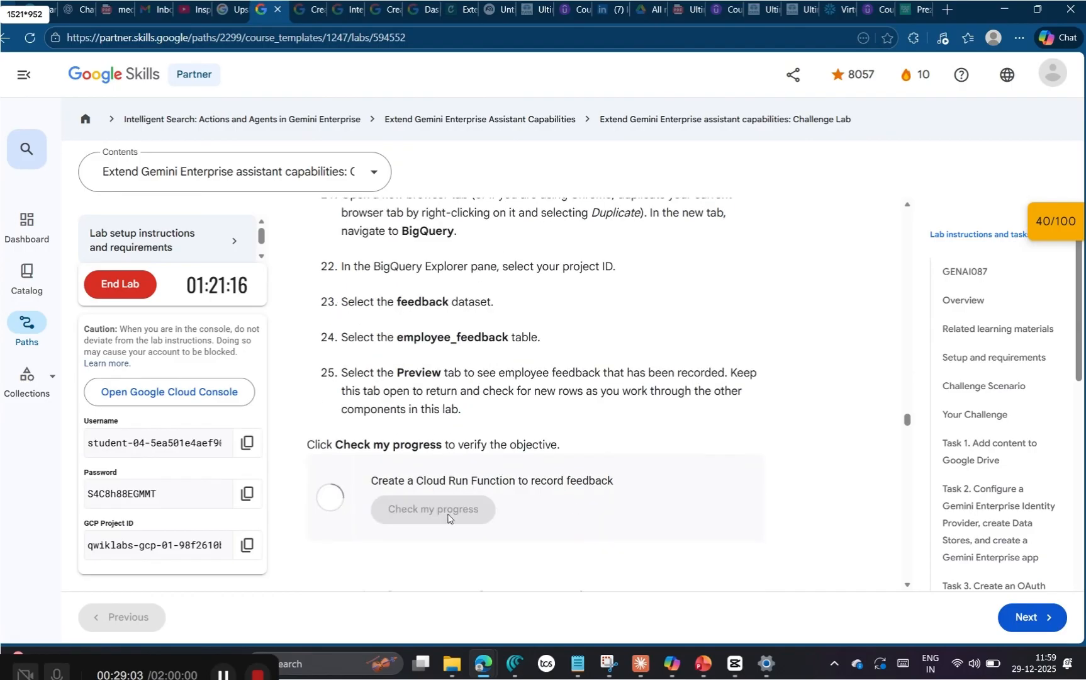
left_click(1039, 233)
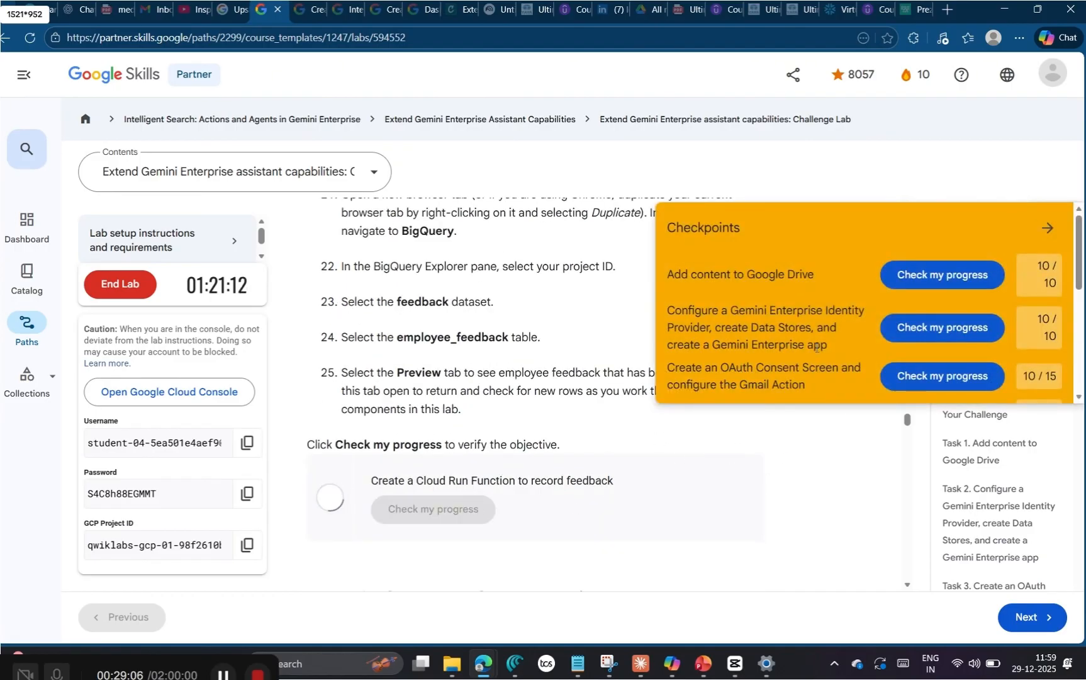
scroll(816, 347, "down", 3)
scroll(846, 331, "up", 1)
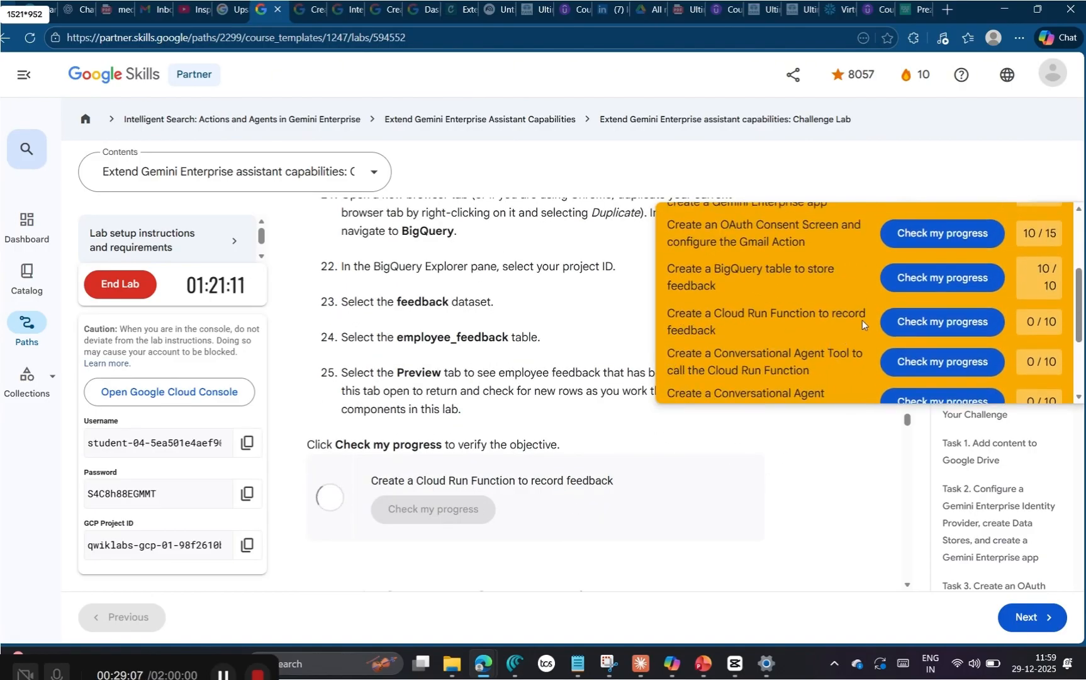
left_click(939, 322)
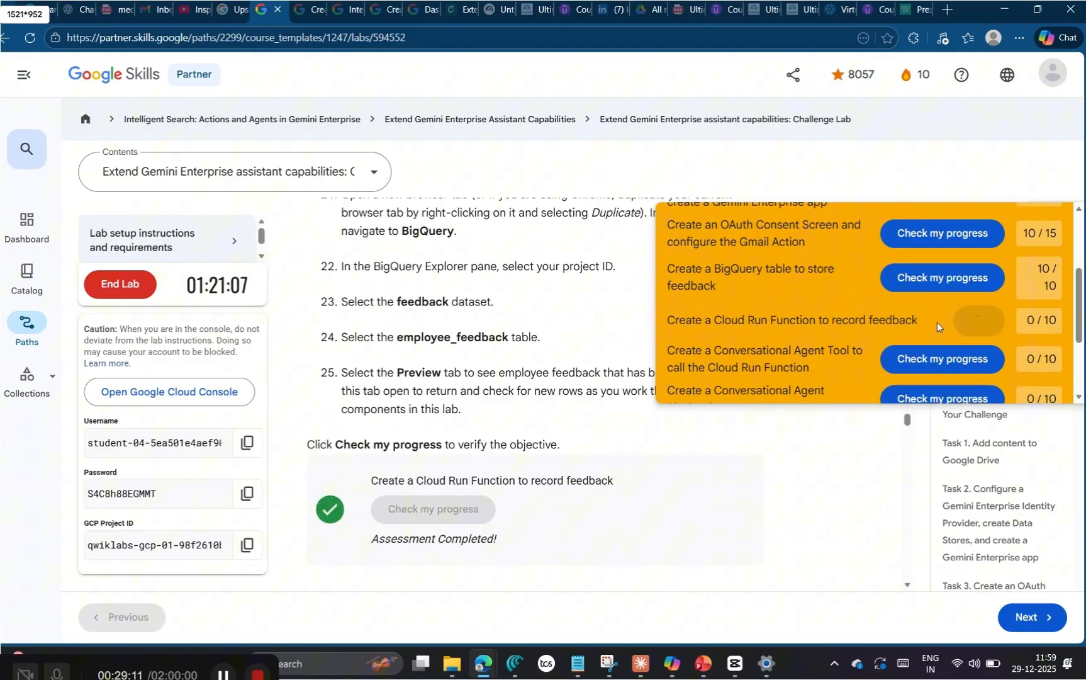
Step: Collapse the lab's checkpoints list and bring up the Task 6 instructions for creating a Conversational Agent tool
scroll(946, 325, "up", 2)
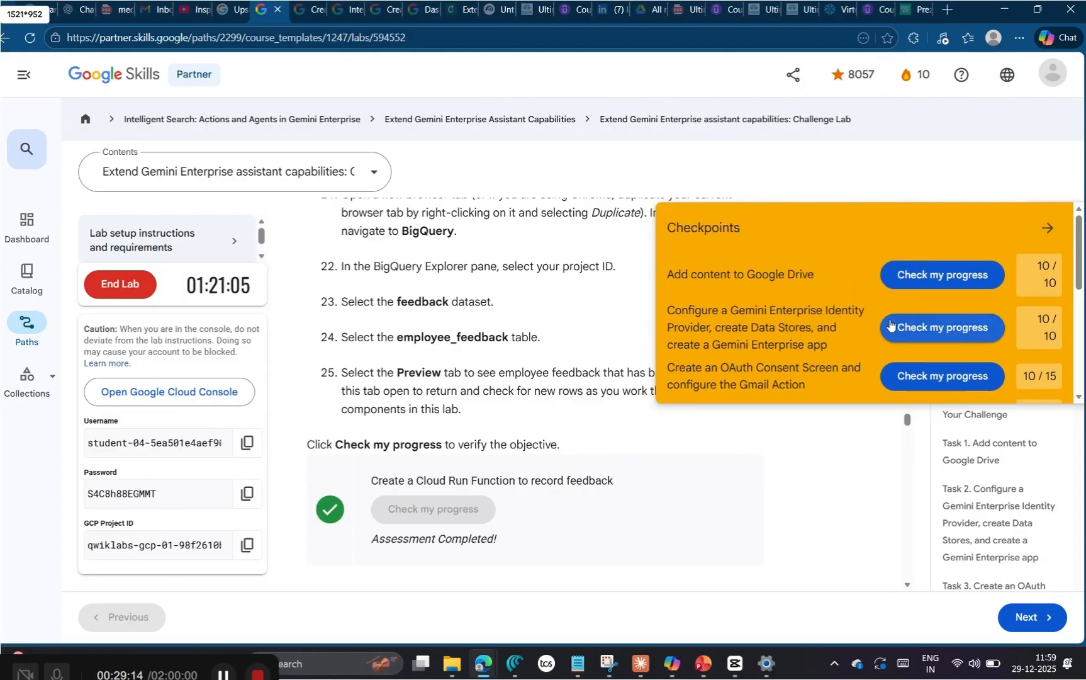
left_click(1045, 228)
left_click(1041, 223)
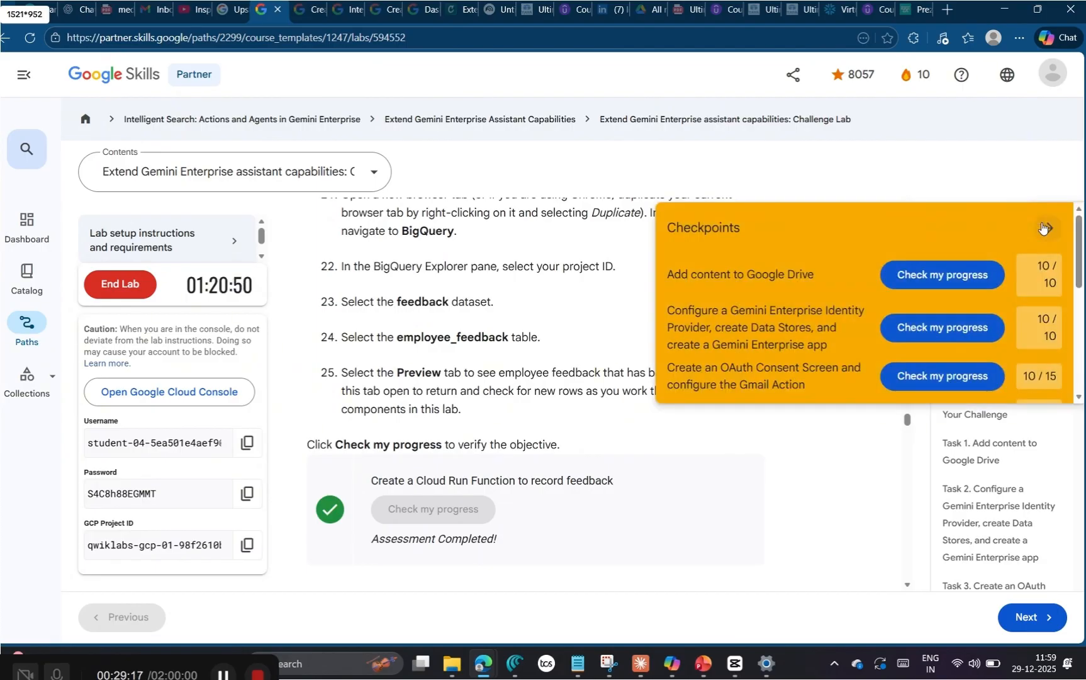
left_click(1051, 226)
scroll(536, 513, "down", 5)
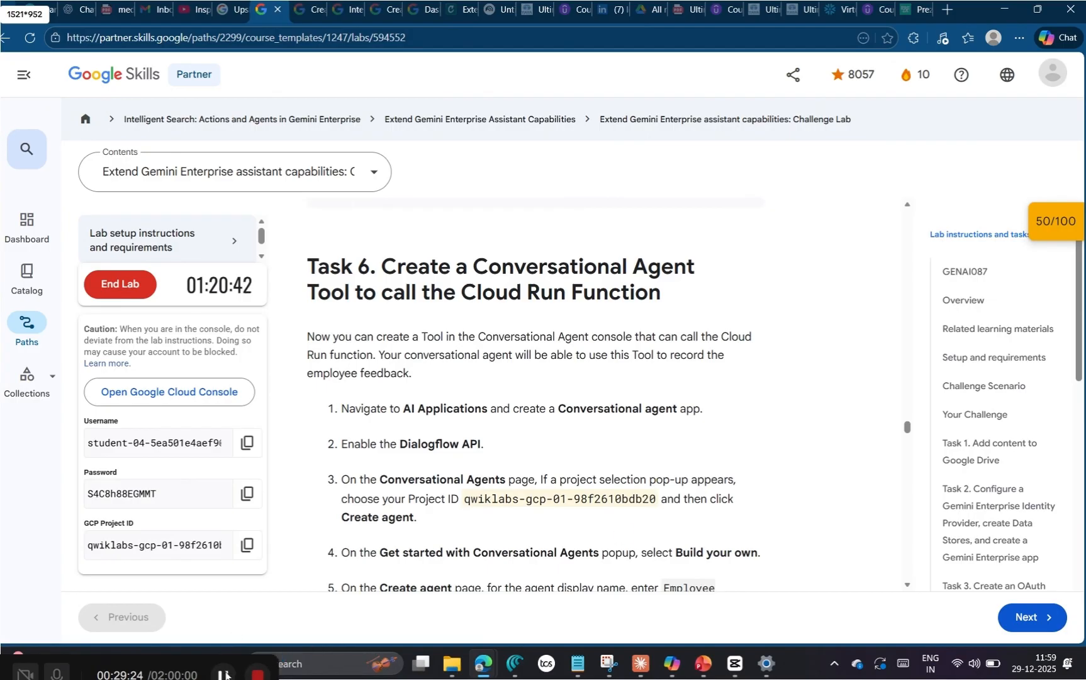
left_click(226, 674)
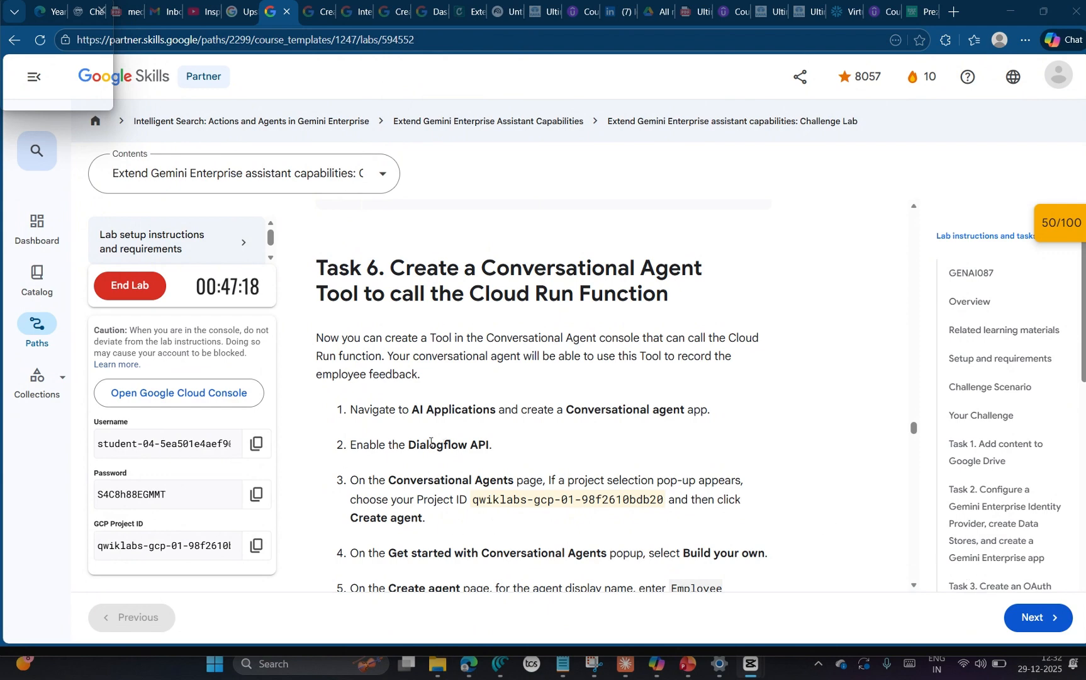
Step: Switch to the Google Cloud console and open the AI Applications product in its existing browser tab
key("alt+Tab")
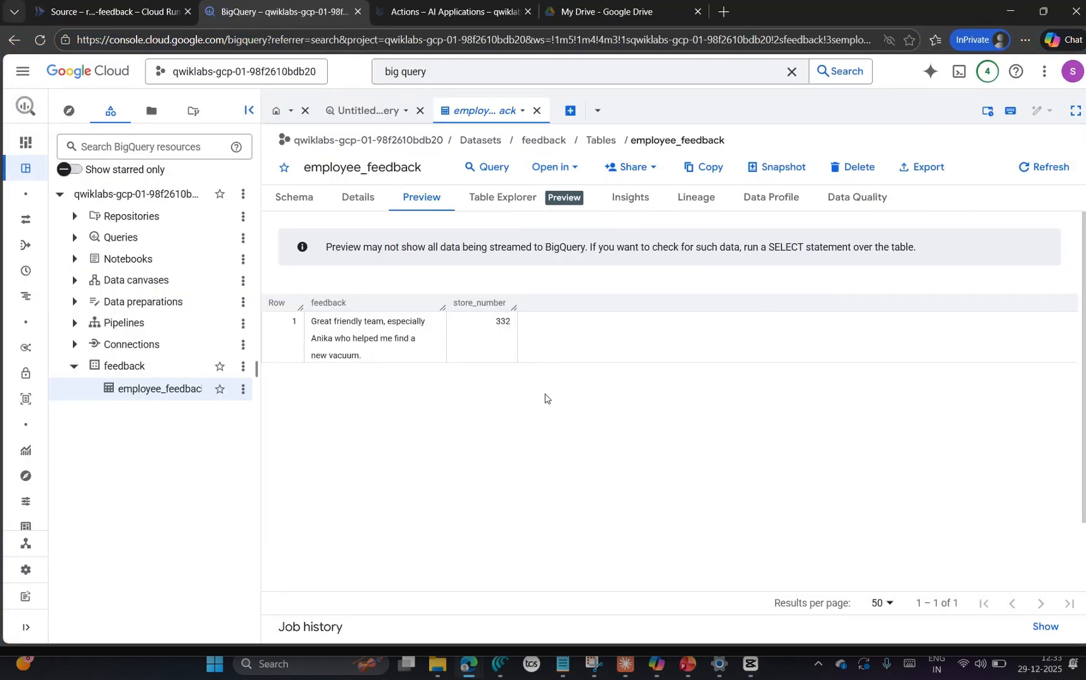
left_click(102, 15)
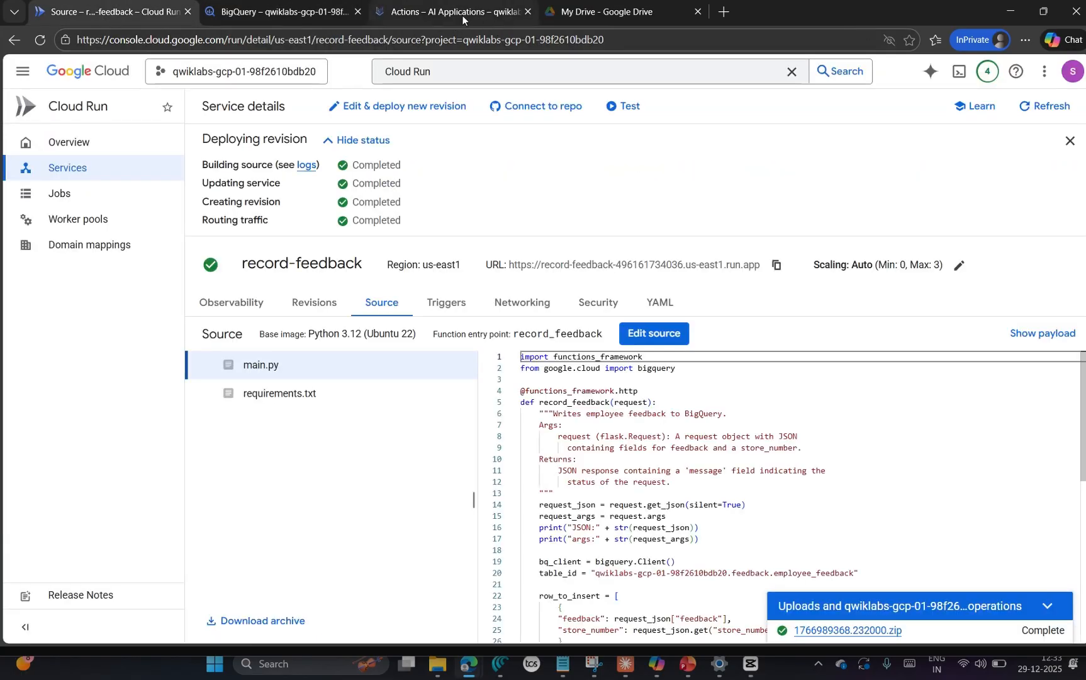
left_click(462, 15)
left_click(426, 75)
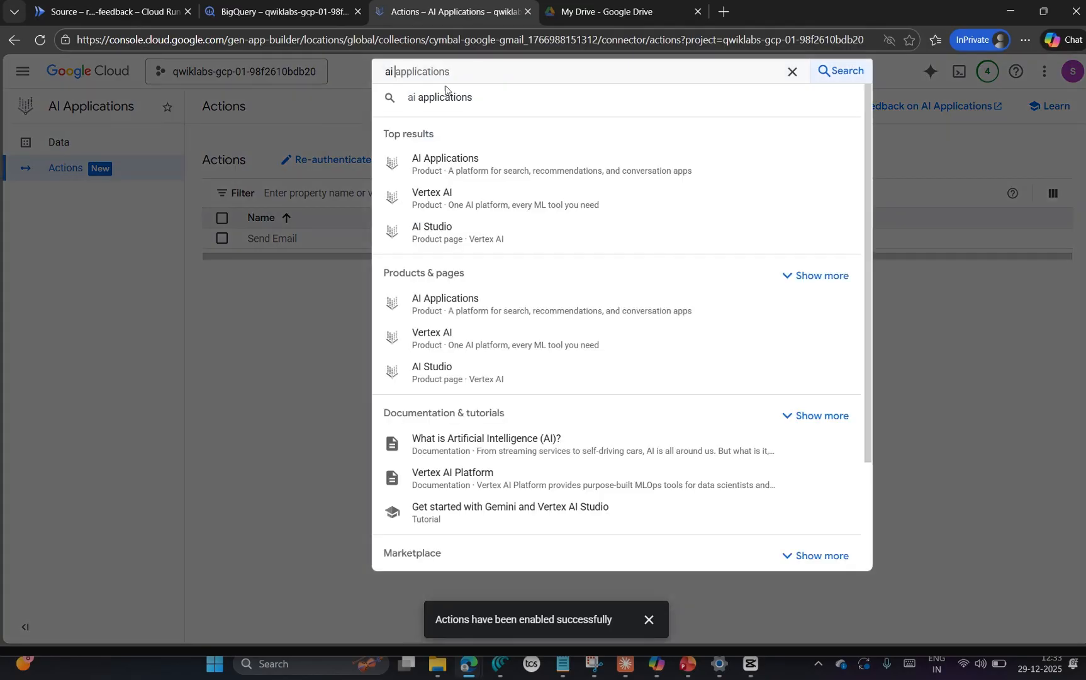
left_click(461, 99)
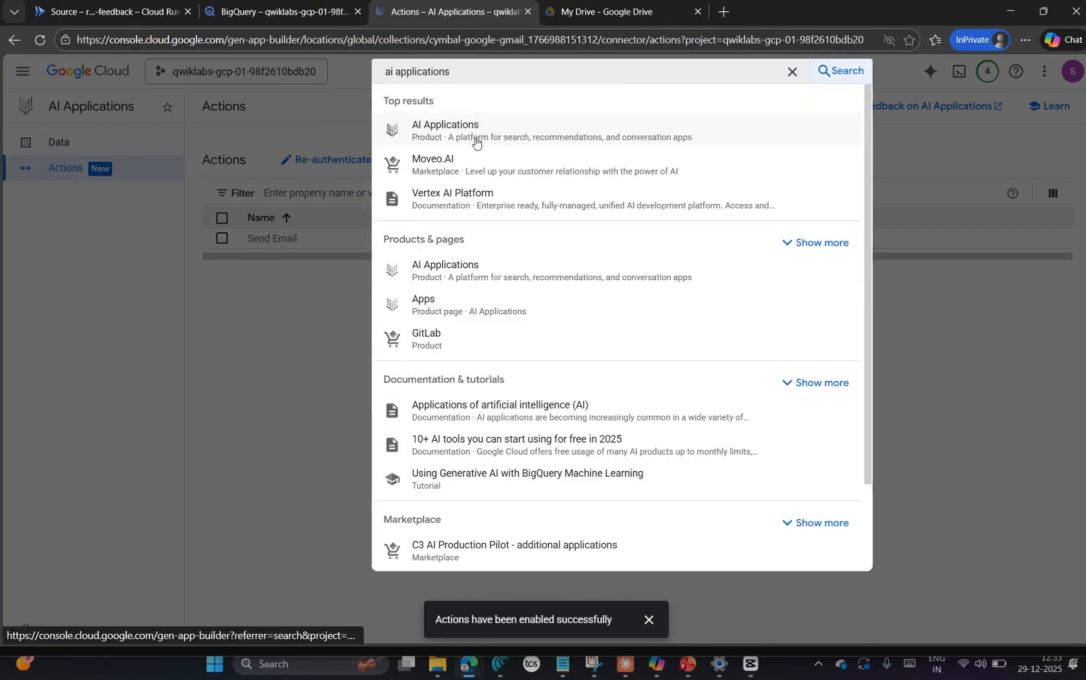
left_click(475, 134)
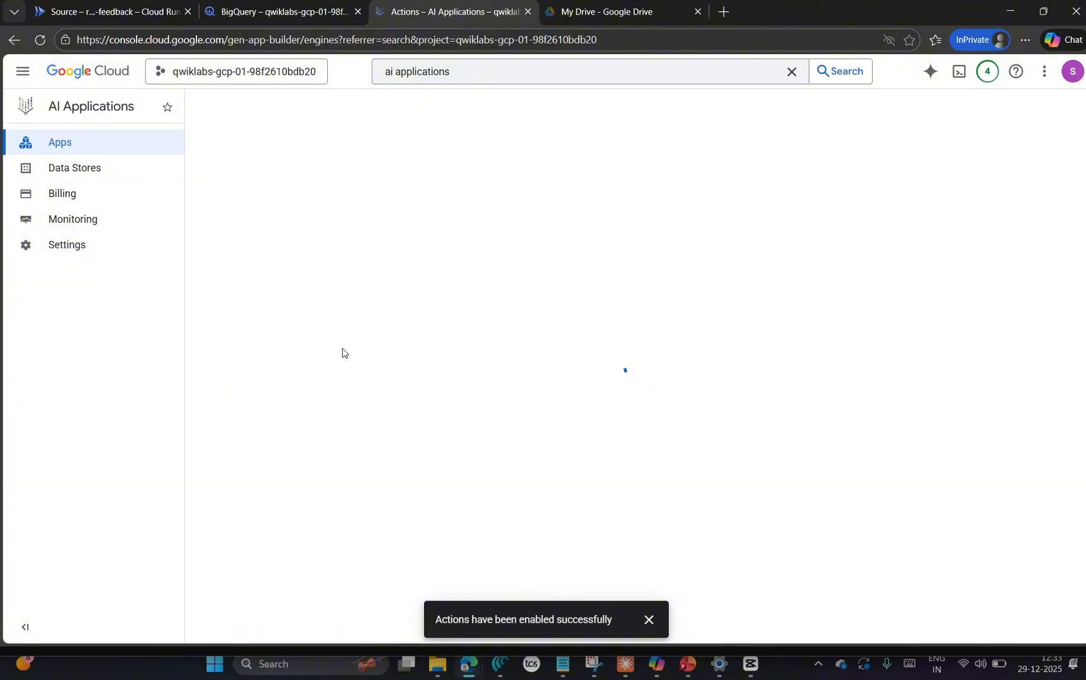
Step: Consult the opening Task 6 instructions on the lab page and start creating a Conversational agent app in AI Applications
mouse_move(475, 662)
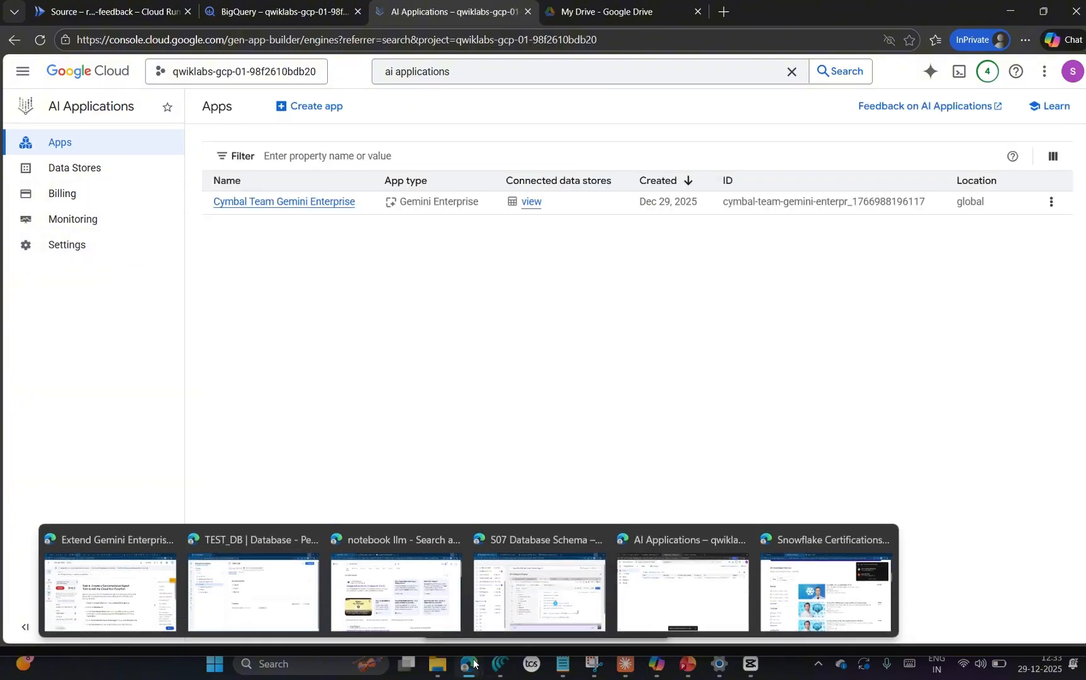
left_click(111, 582)
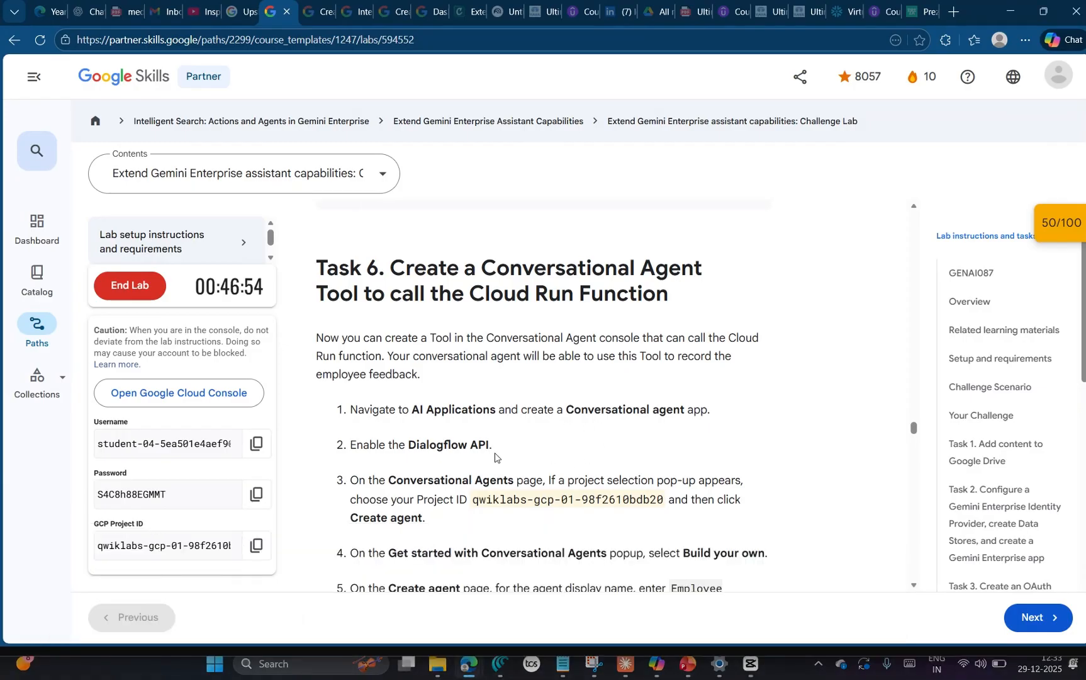
key("alt+Tab")
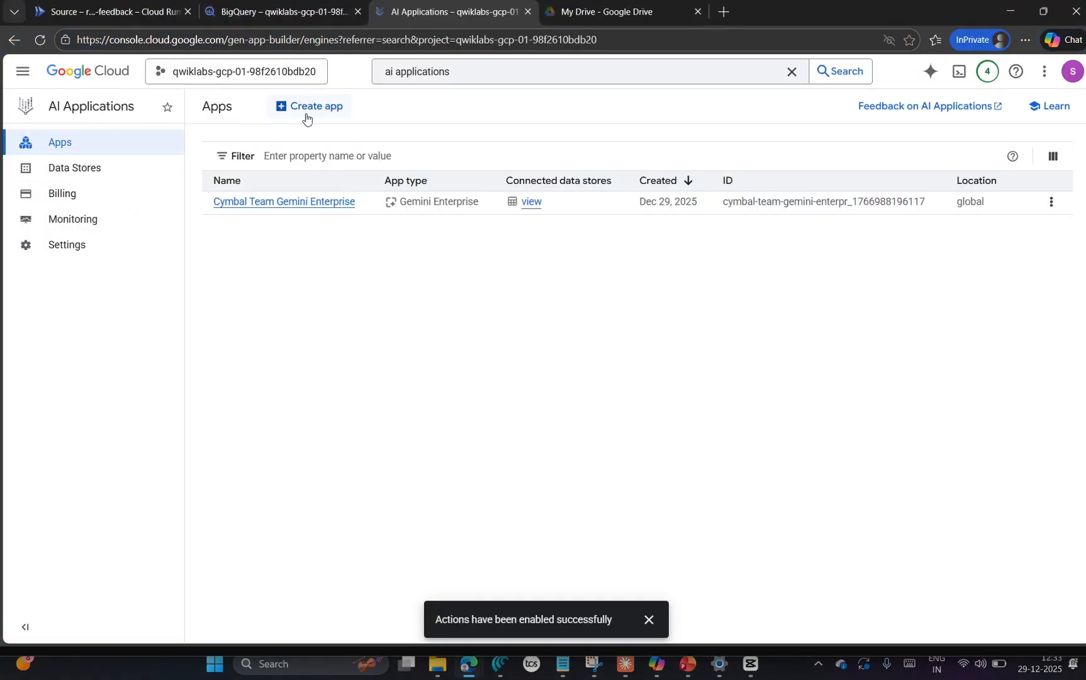
key("alt+Tab")
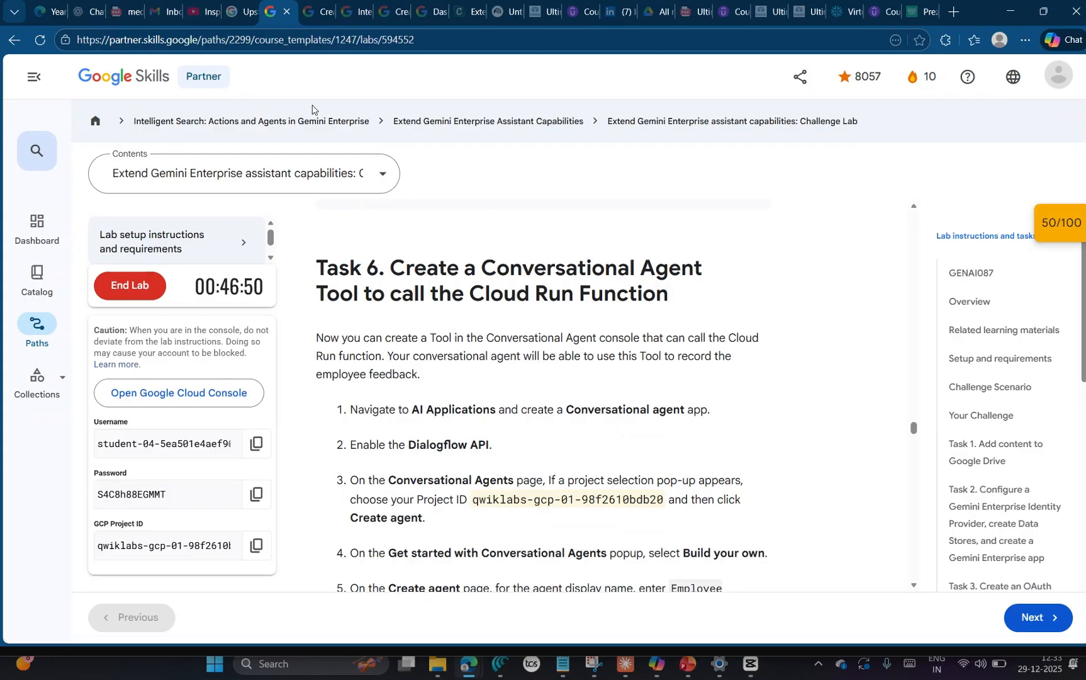
key("alt+Tab")
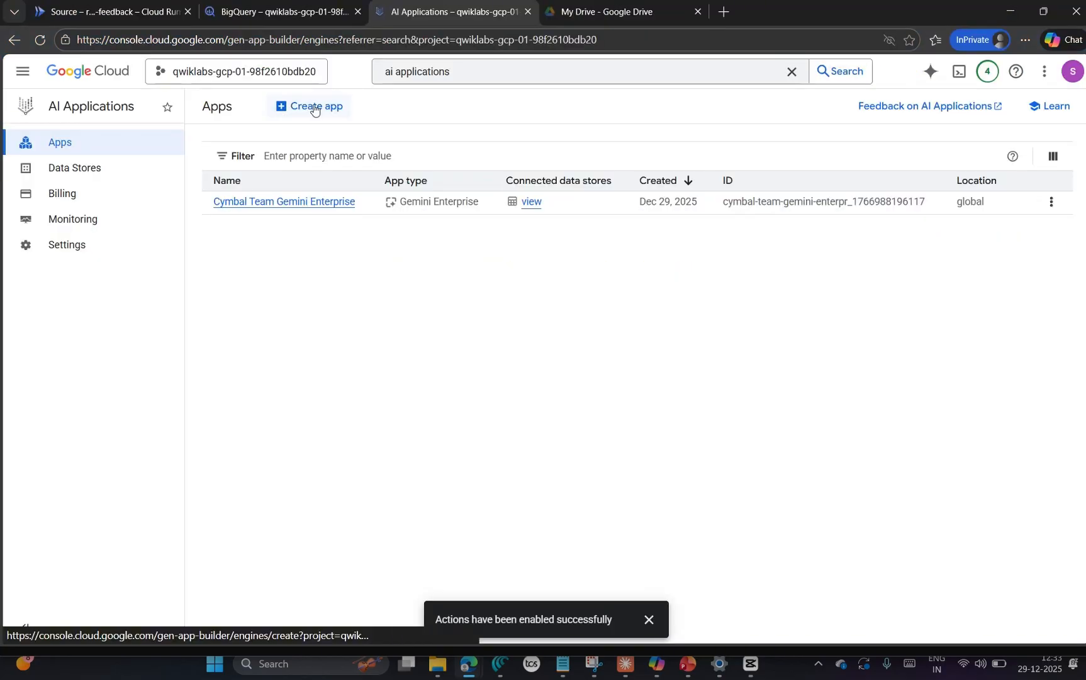
left_click(314, 107)
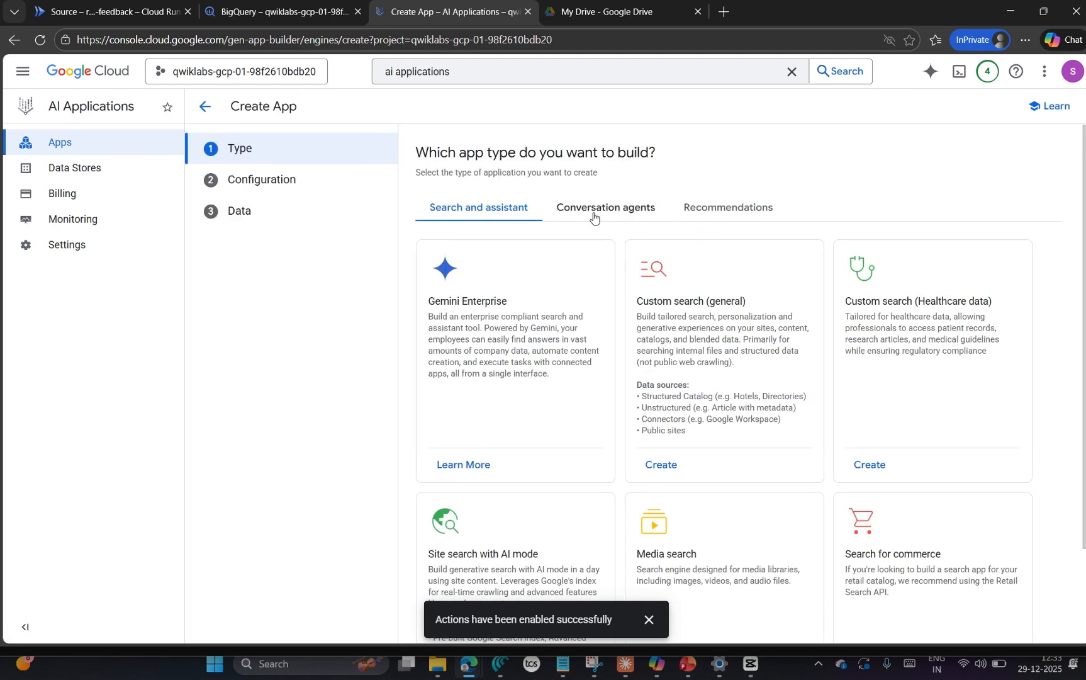
left_click(593, 215)
left_click(447, 376)
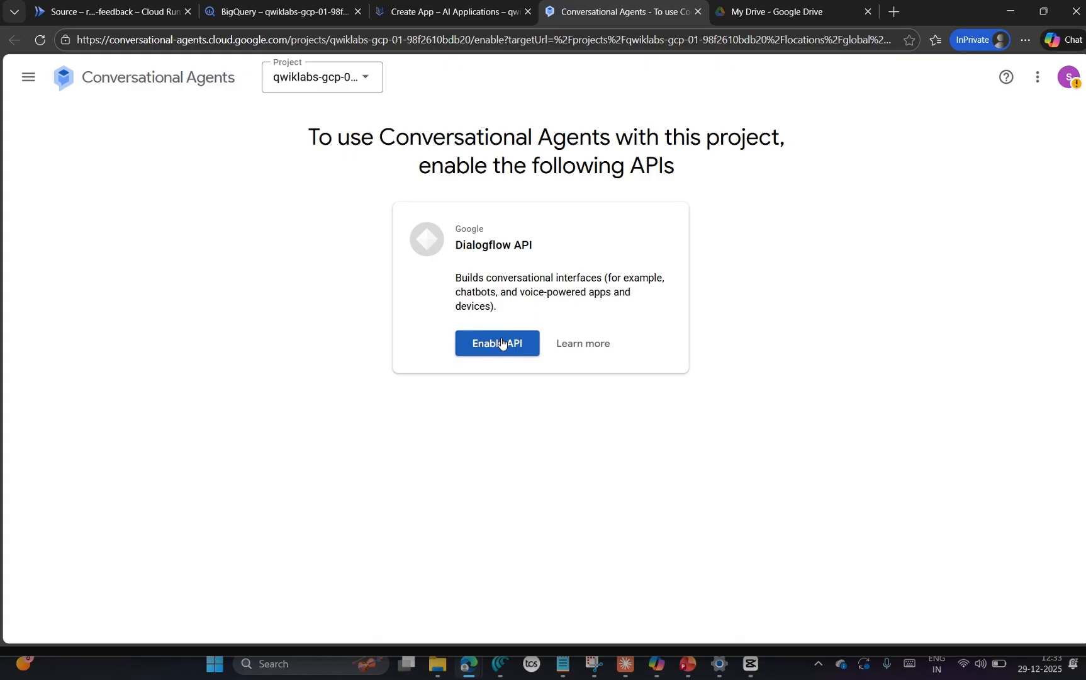
Step: Enable the Dialogflow API and select the project qwiklabs-gcp-01-98f2610bdb20 for Conversational Agents
left_click(502, 343)
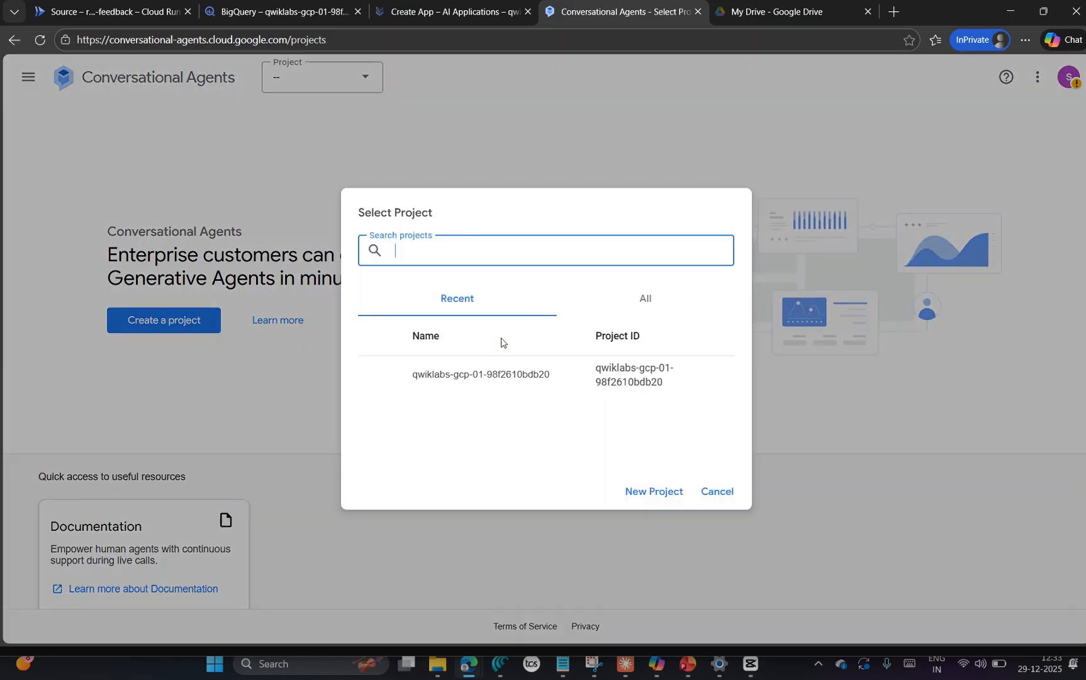
left_click(645, 382)
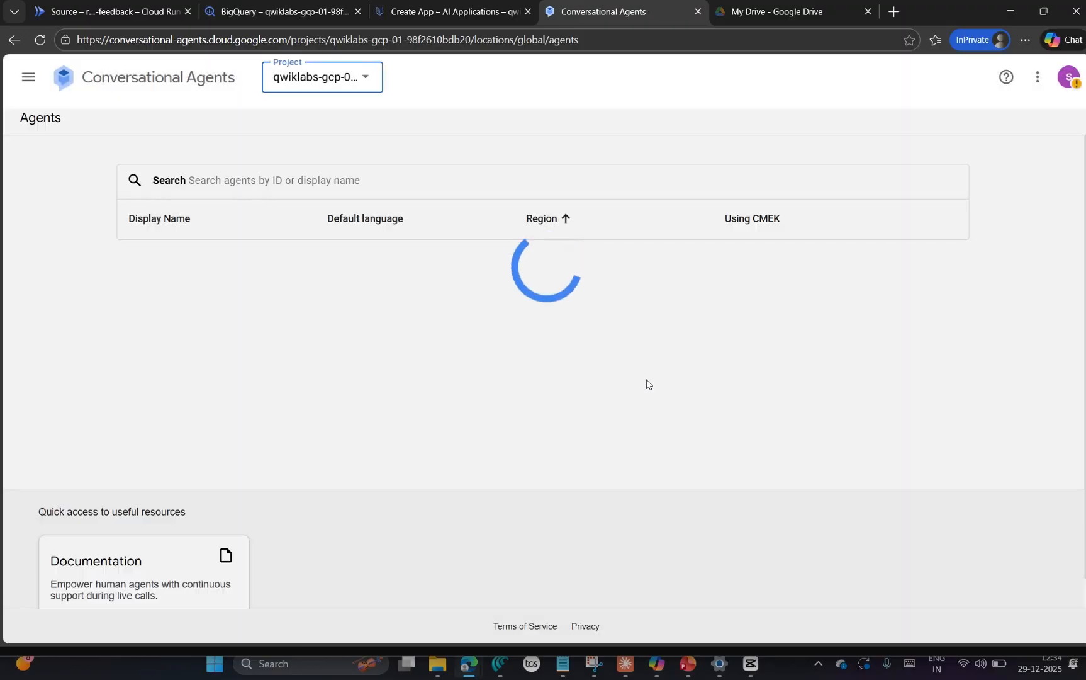
Step: Start creating a new agent with the Build your own option
mouse_move(477, 672)
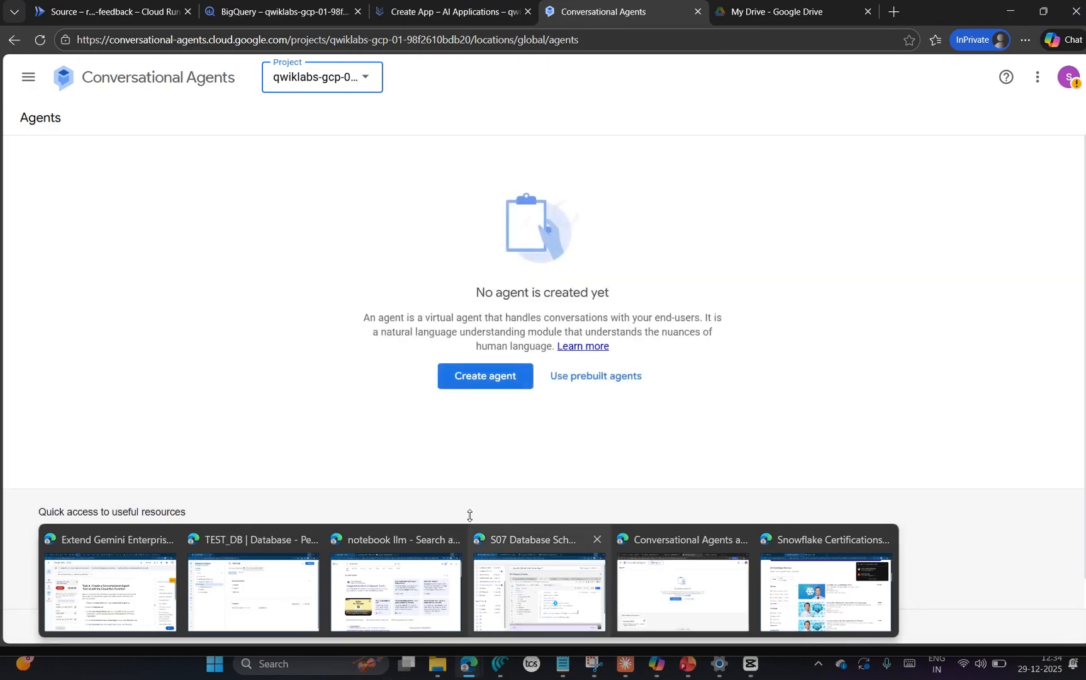
left_click(483, 382)
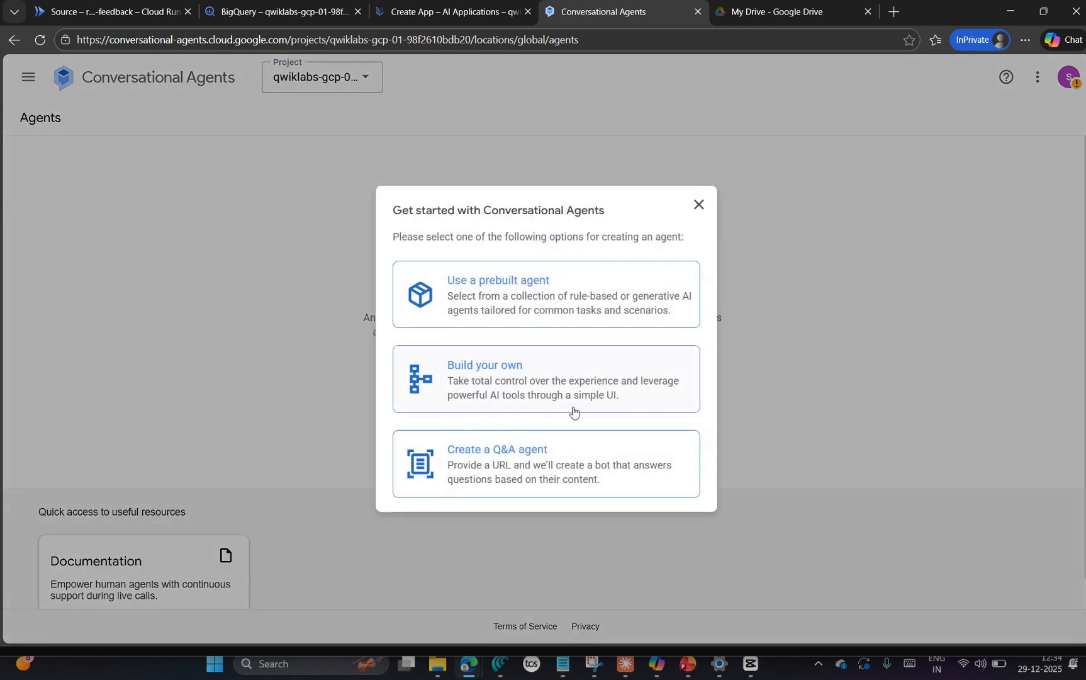
left_click(525, 385)
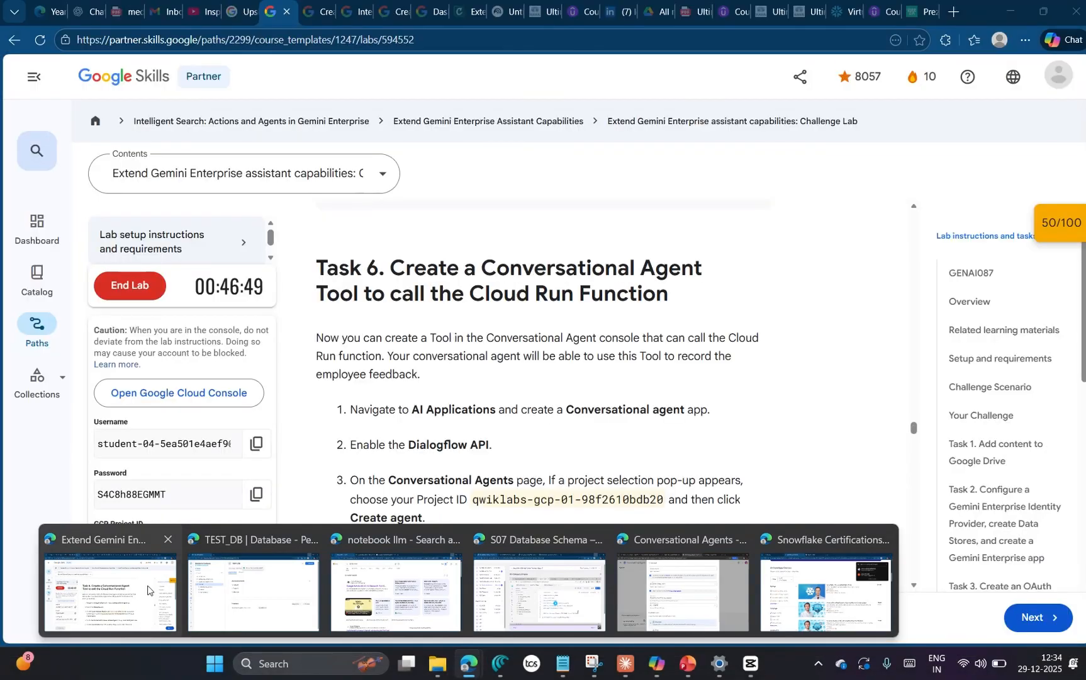
Step: Copy the agent name from the Task 6 instructions and set the new agent's display name to Employee Feedback Bot
left_click(109, 585)
scroll(706, 499, "down", 2)
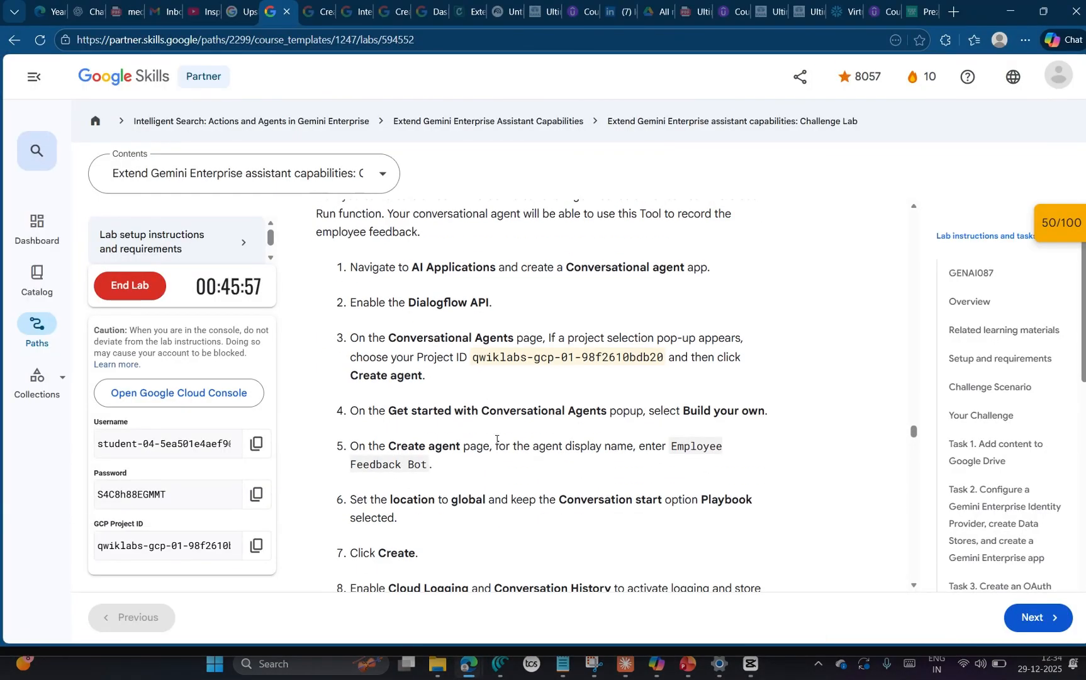
scroll(639, 363, "down", 2)
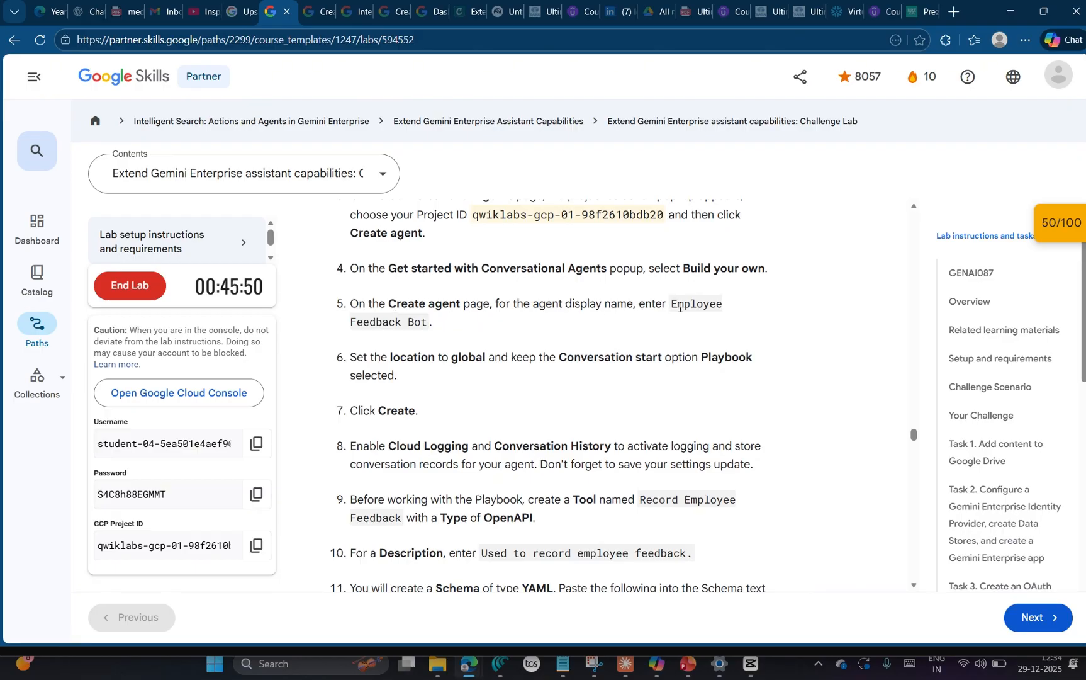
left_click_drag(672, 304, 430, 328)
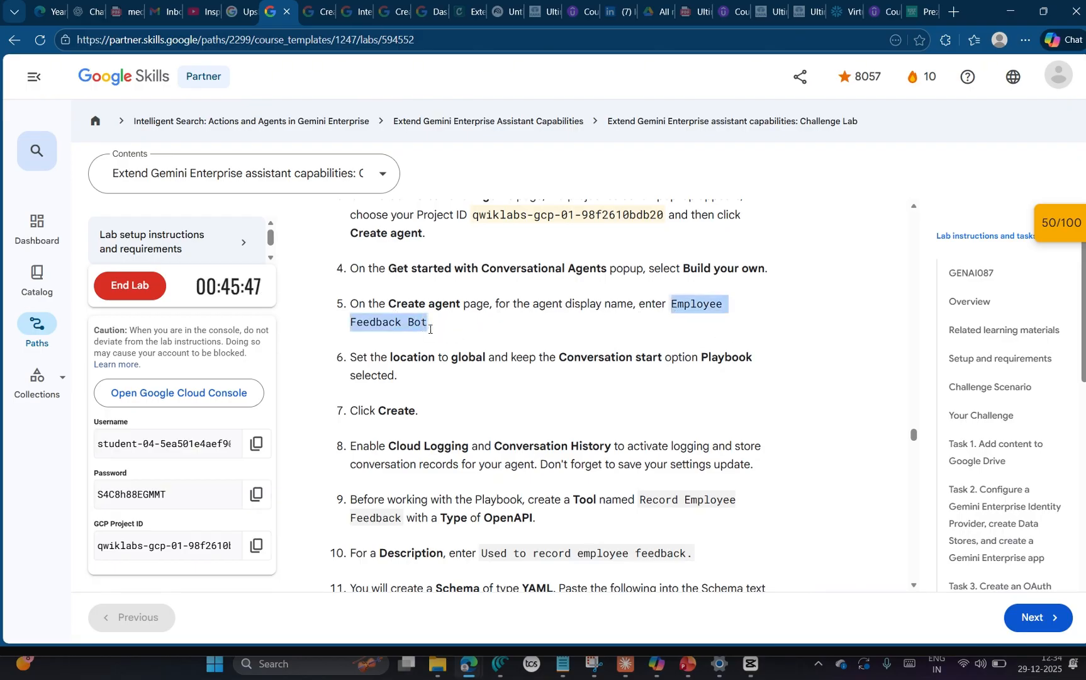
key("ctrl+c")
key("alt+Tab")
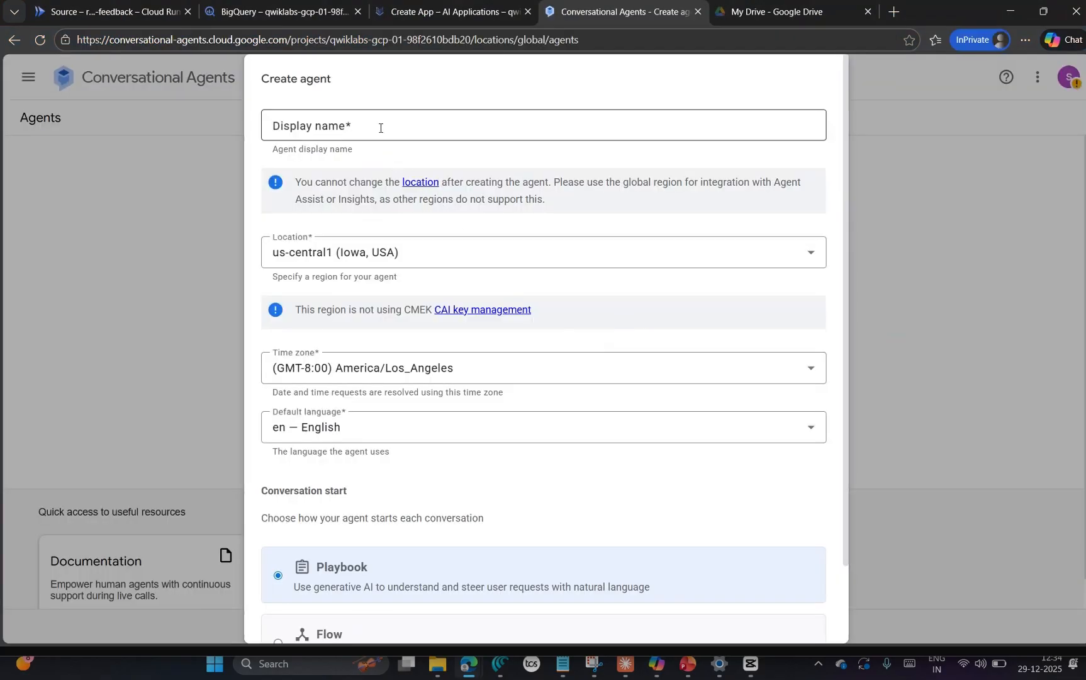
left_click(380, 128)
key("ctrl+v")
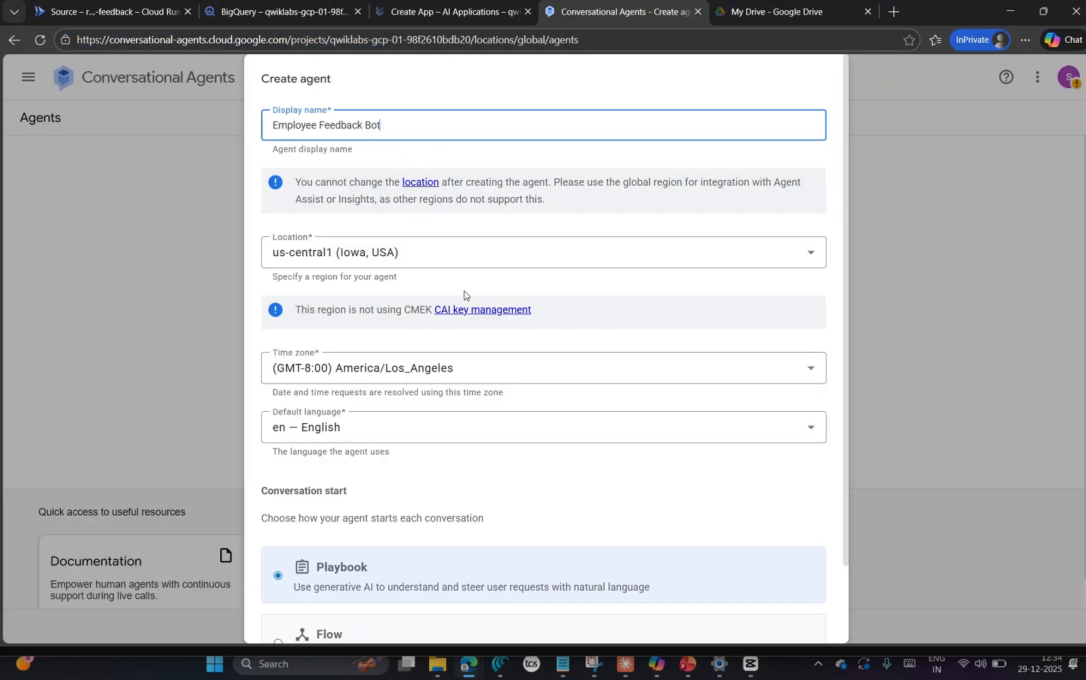
Step: Set the agent's location to global as the lab instructs, keep Playbook as the conversation start, and create the agent
key("alt+Tab")
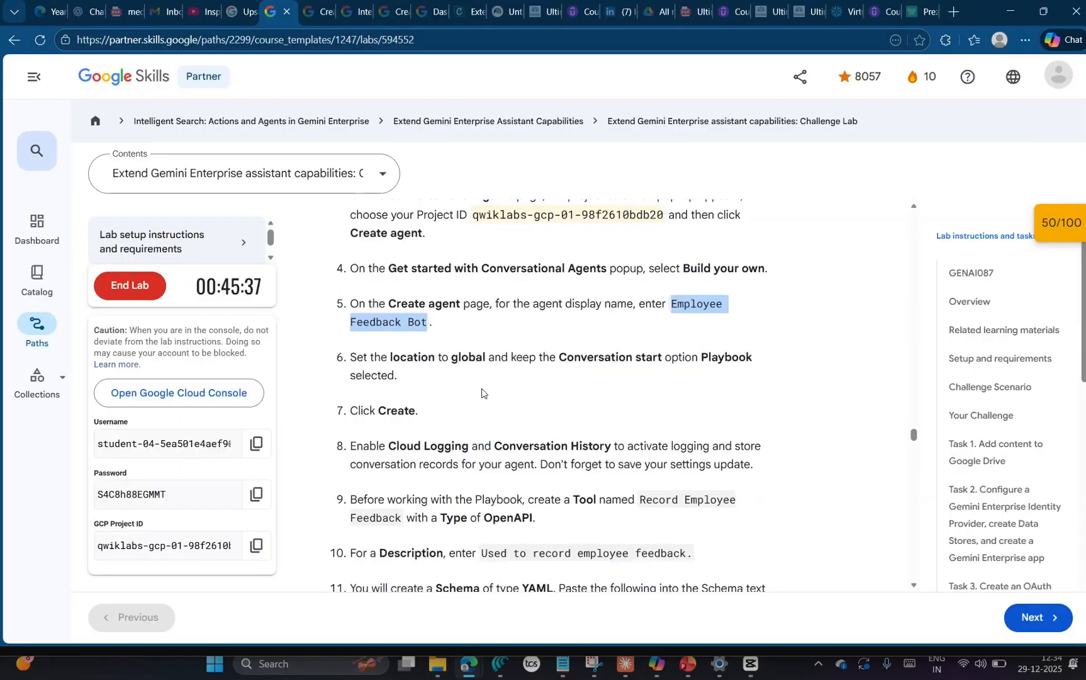
key("alt+Tab")
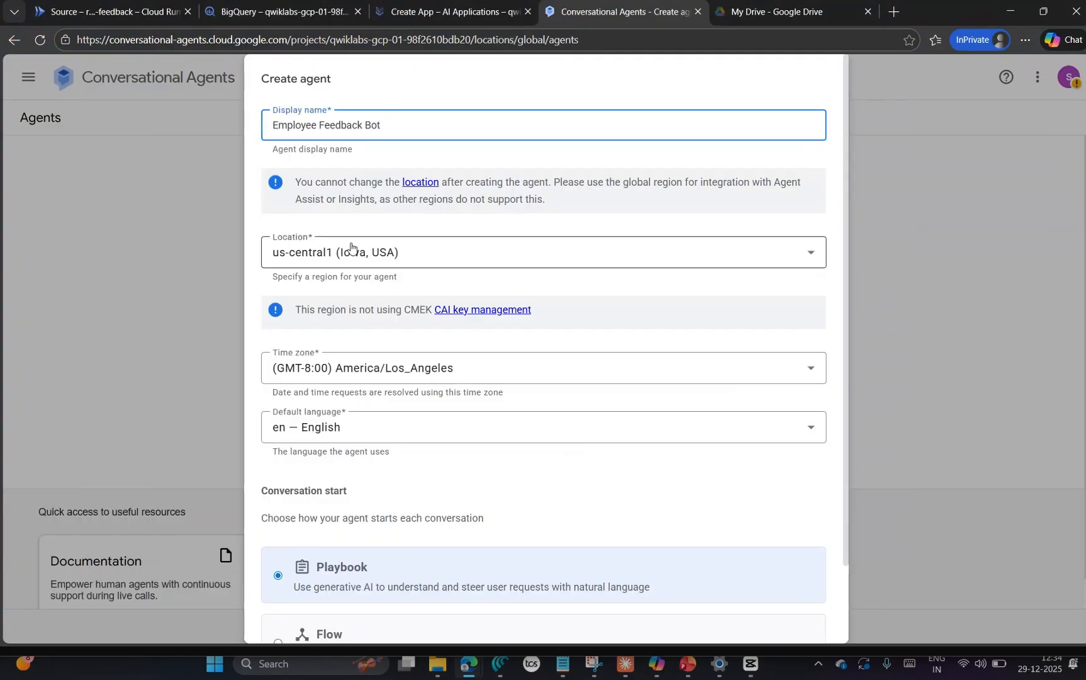
left_click(355, 255)
left_click(342, 290)
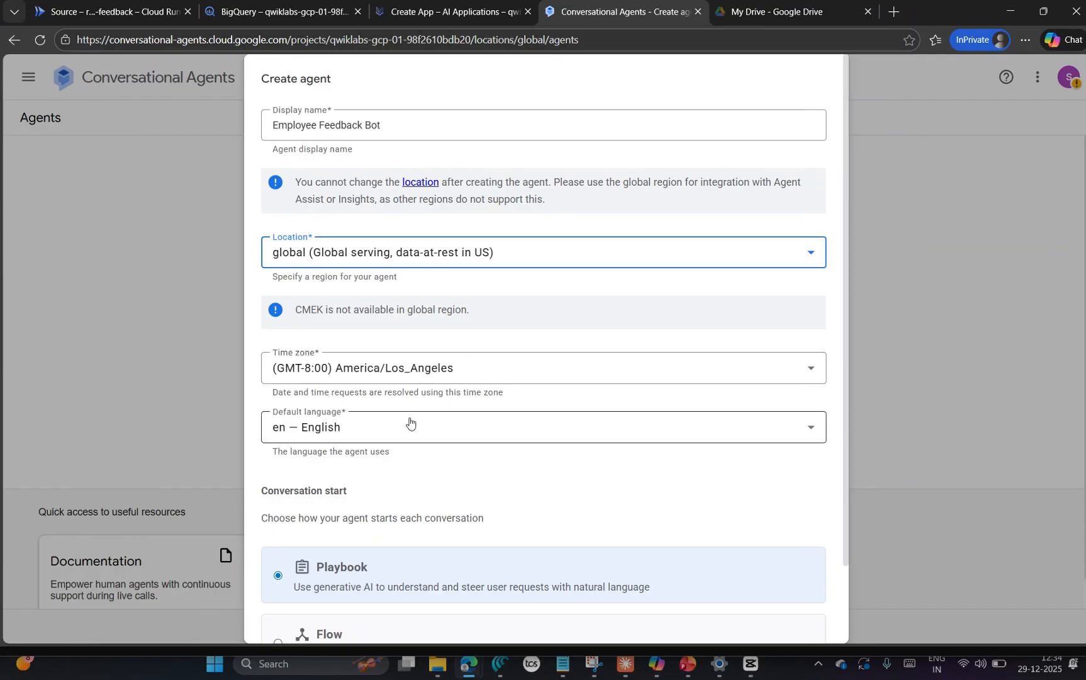
scroll(441, 433, "down", 1)
scroll(465, 448, "up", 1)
scroll(503, 459, "down", 1)
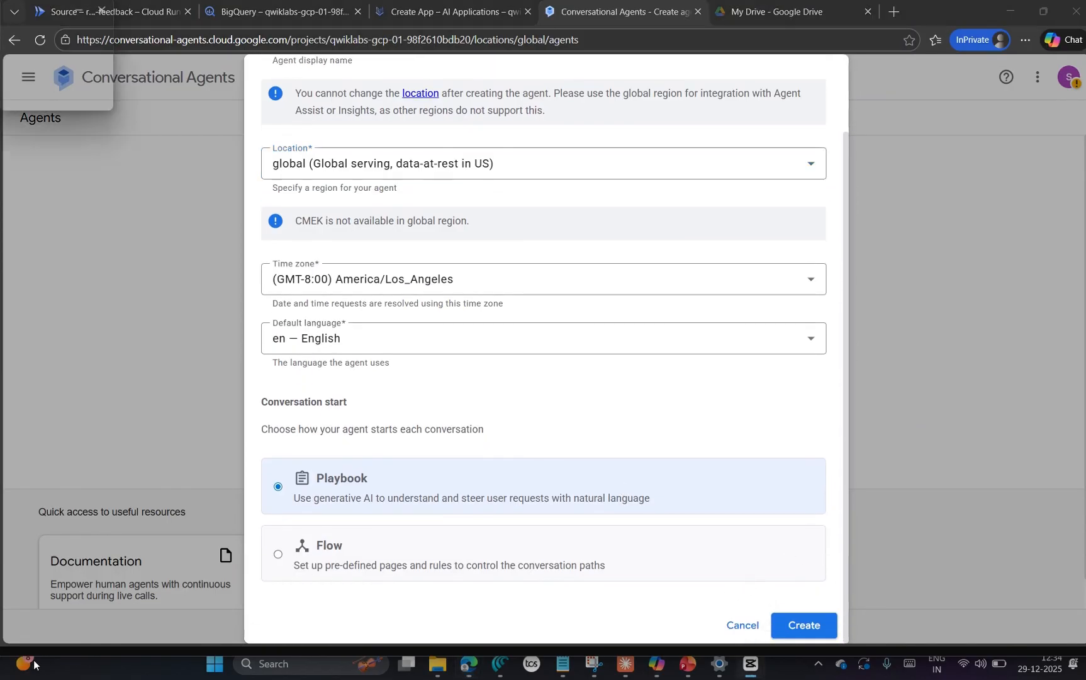
left_click(804, 626)
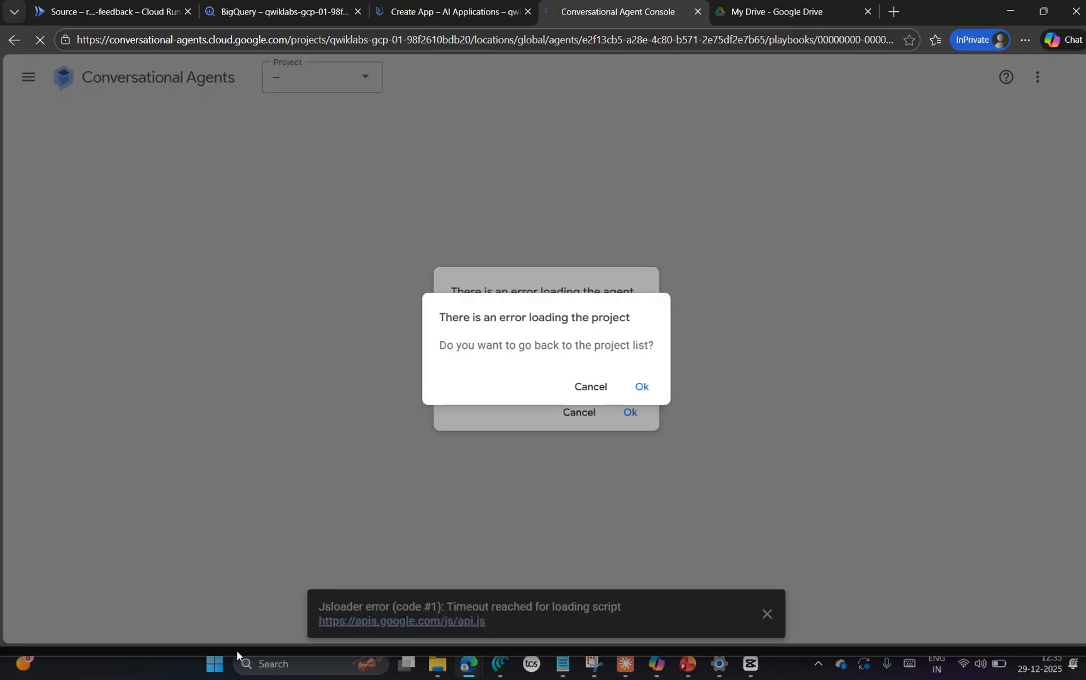
Step: Dismiss the project and agent loading errors and try to reselect the project from the list of all projects
left_click(643, 388)
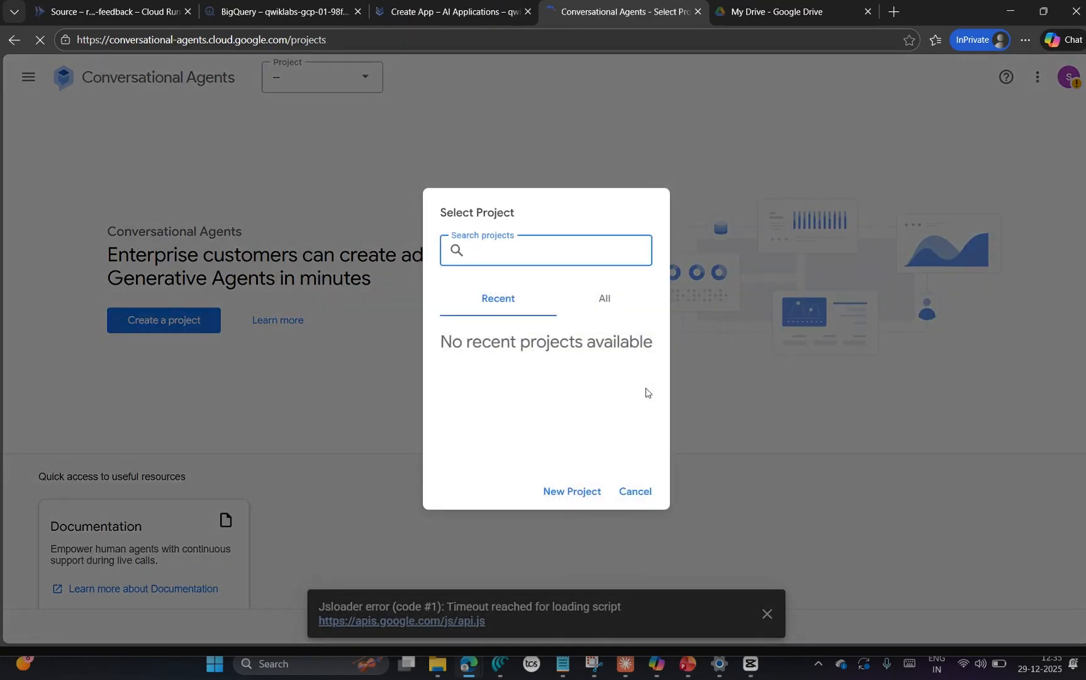
left_click(626, 298)
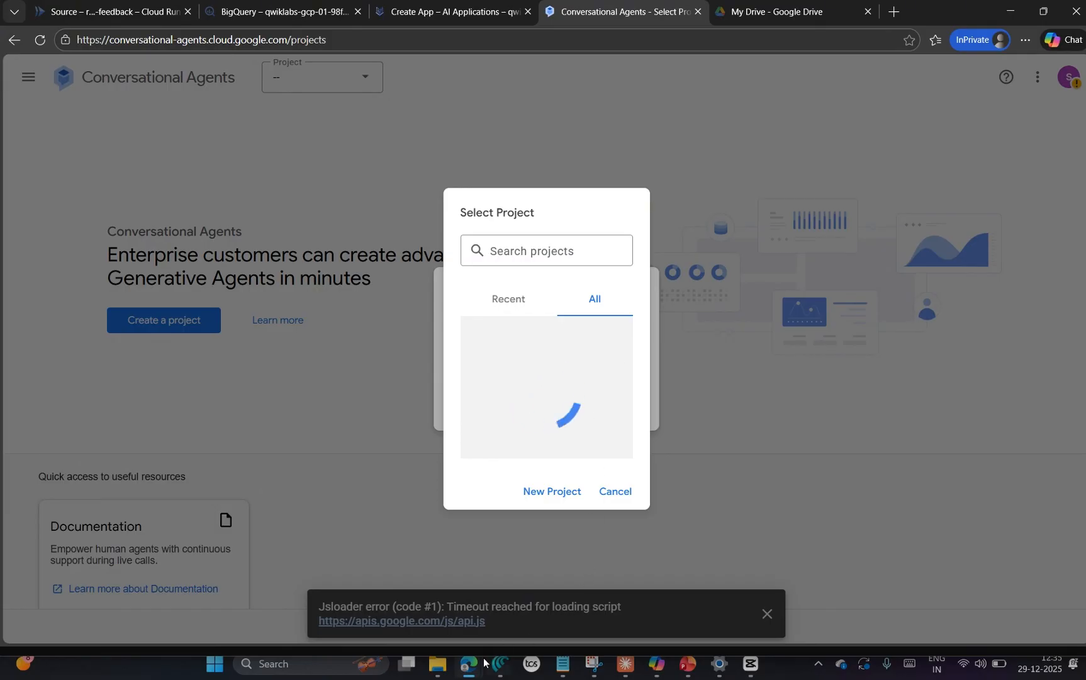
mouse_move(472, 663)
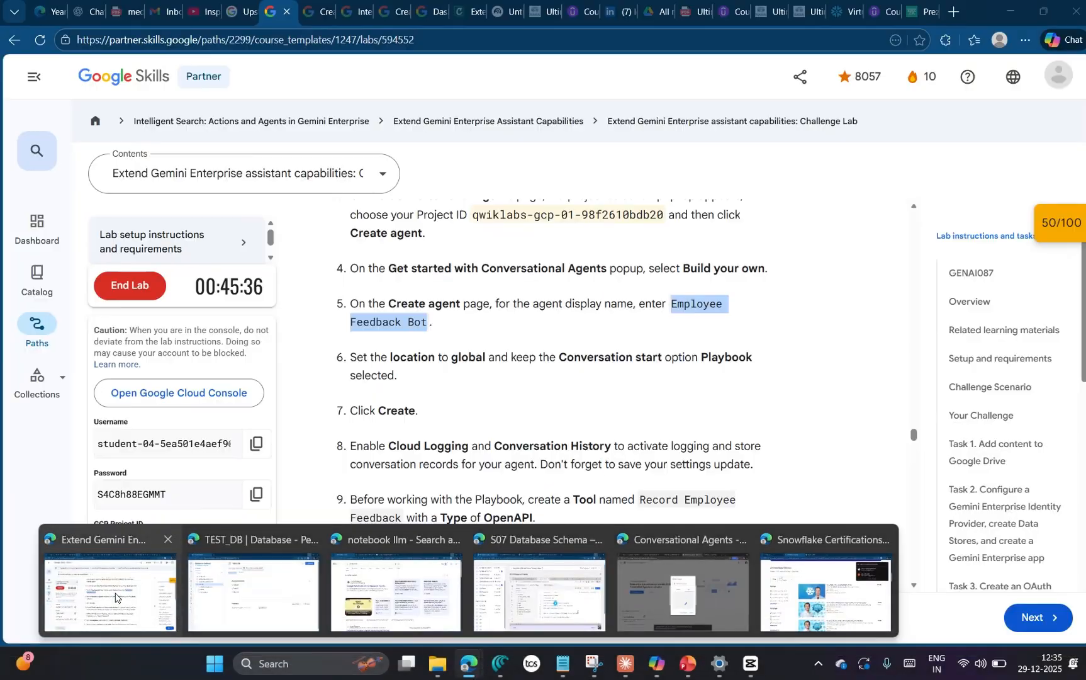
left_click(110, 594)
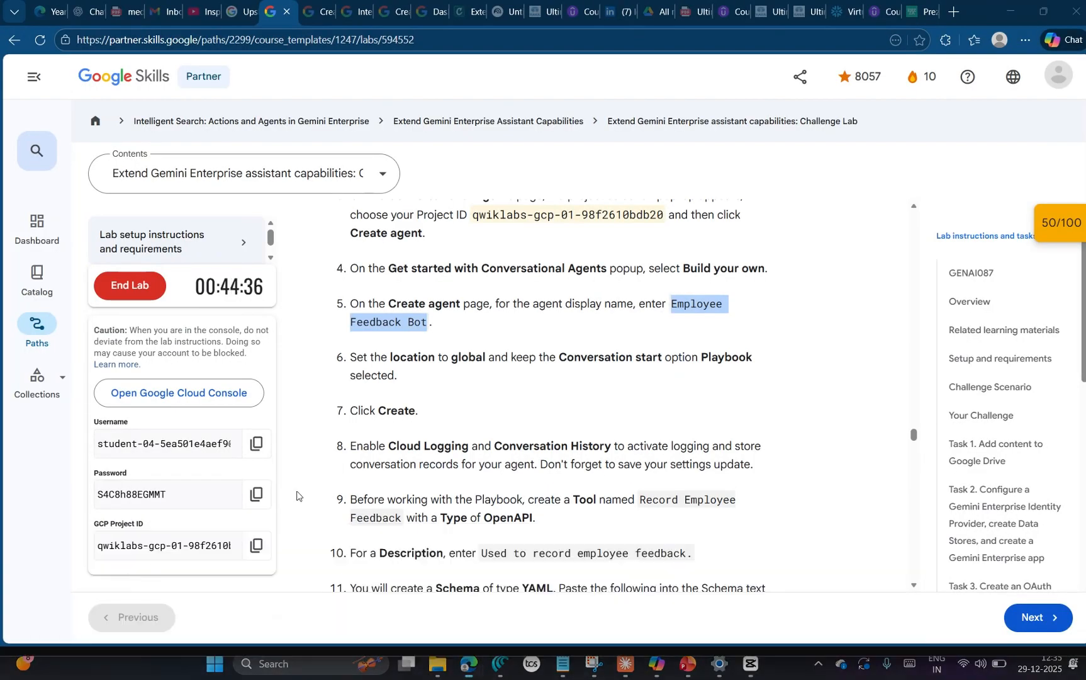
key("alt+Tab")
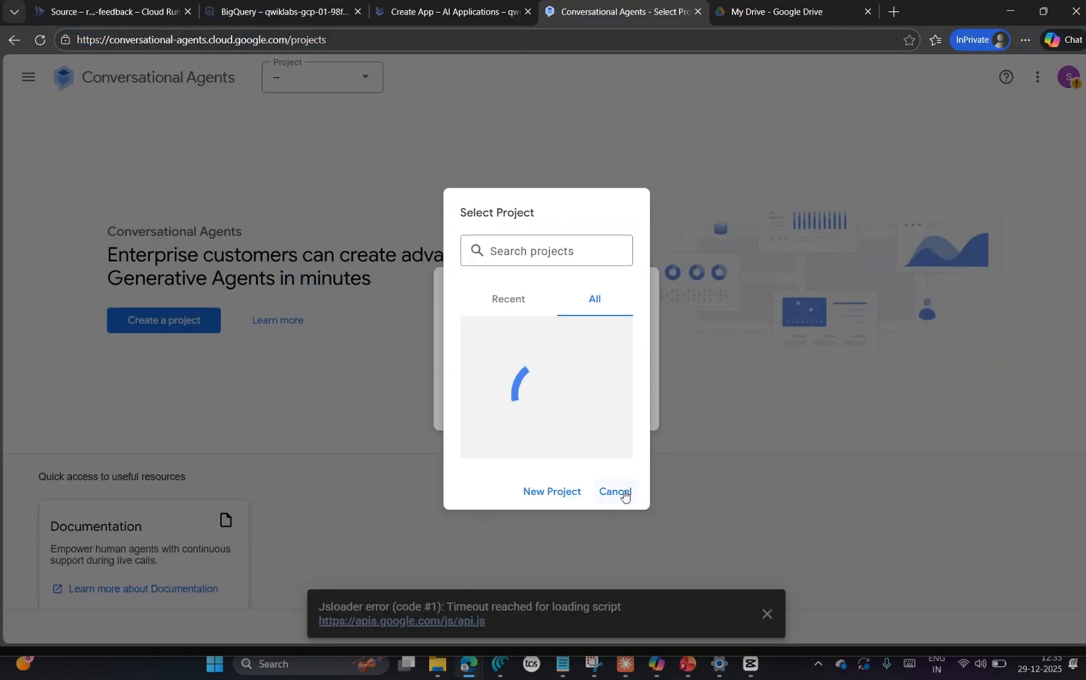
left_click(616, 492)
left_click(633, 413)
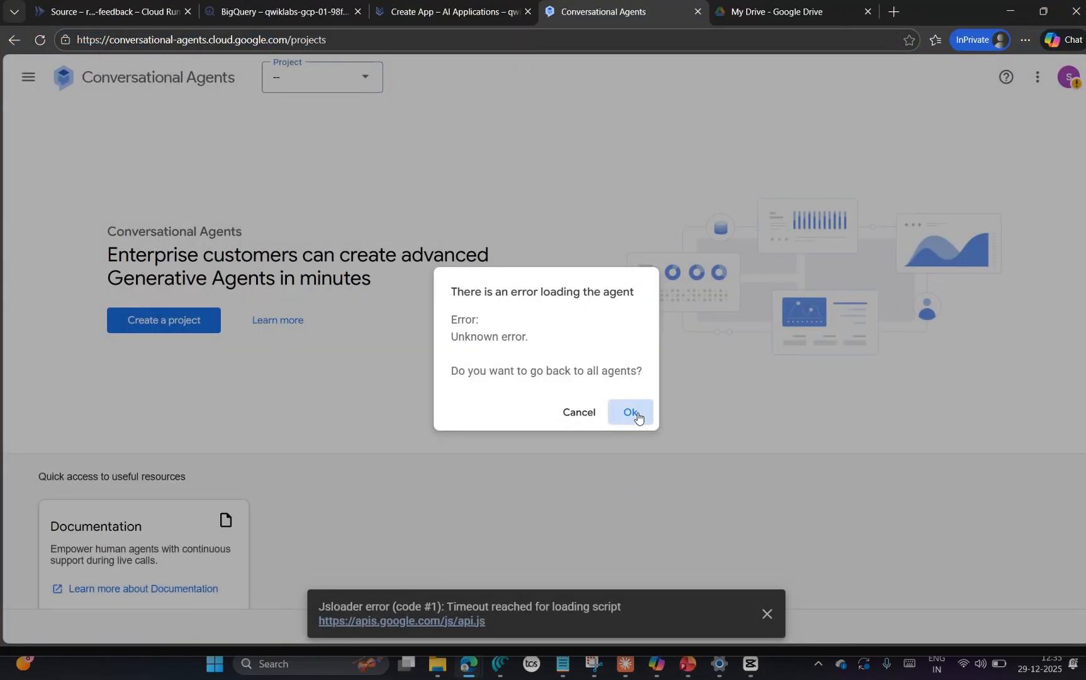
left_click(316, 86)
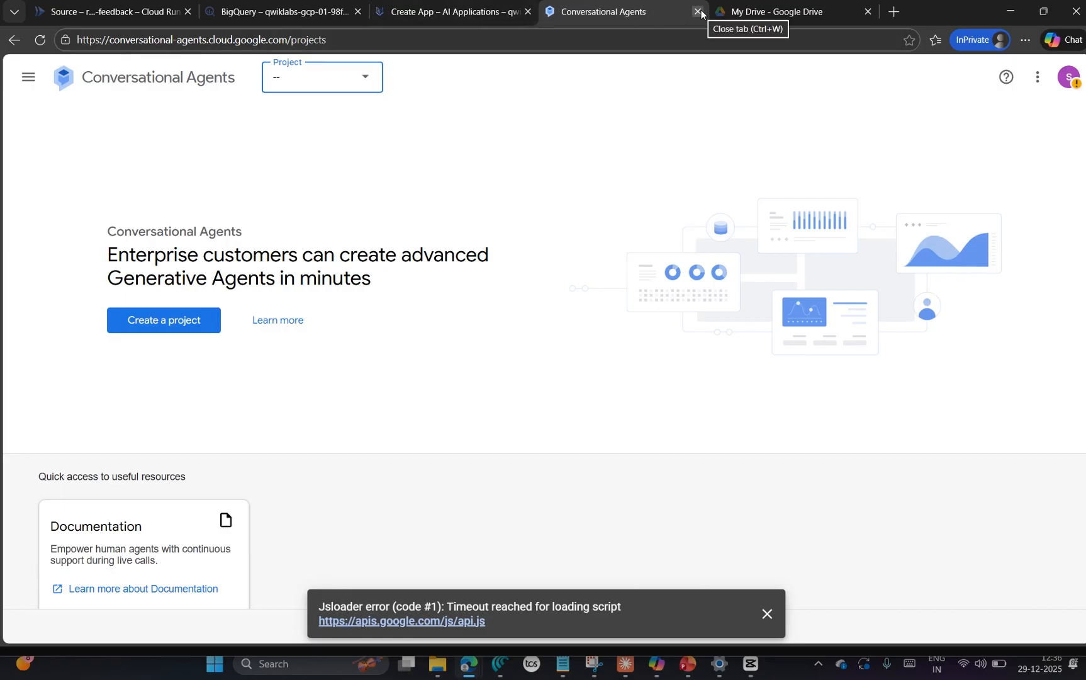
Step: Return to the AI Applications tab, launch Conversational agent creation again and choose the Build your own option
left_click(473, 10)
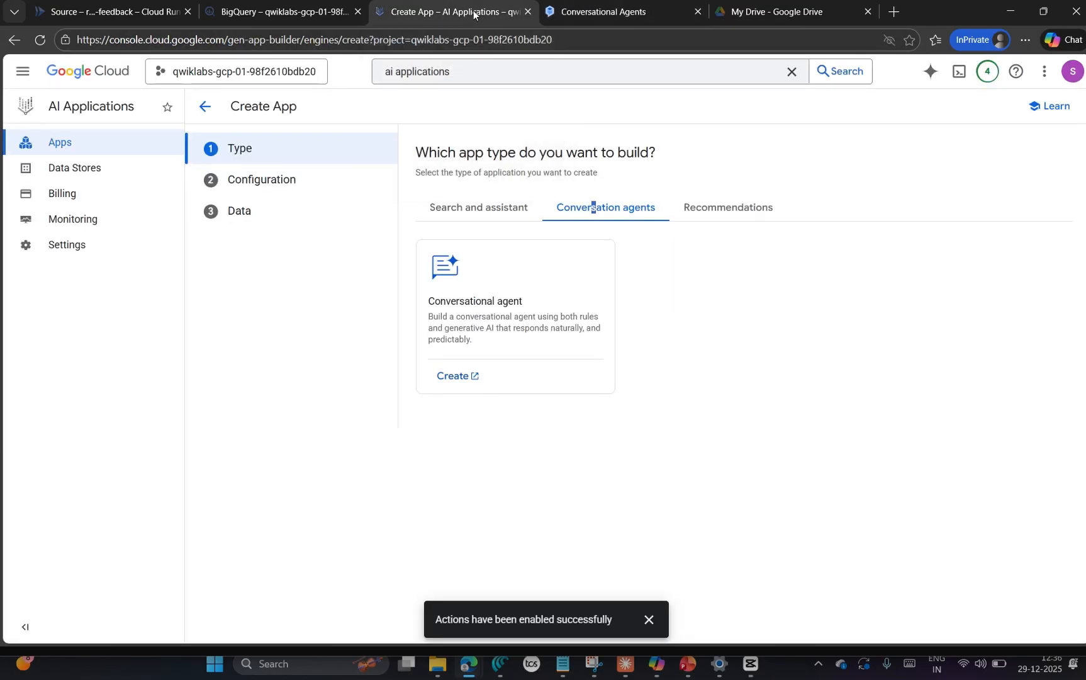
left_click(469, 380)
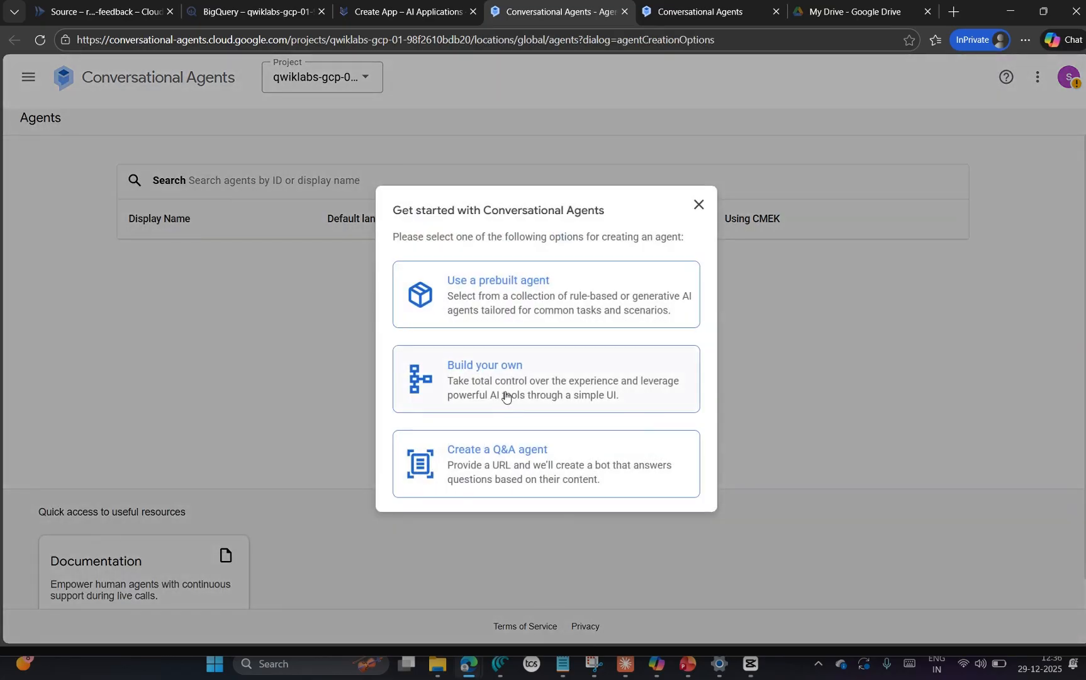
left_click(504, 395)
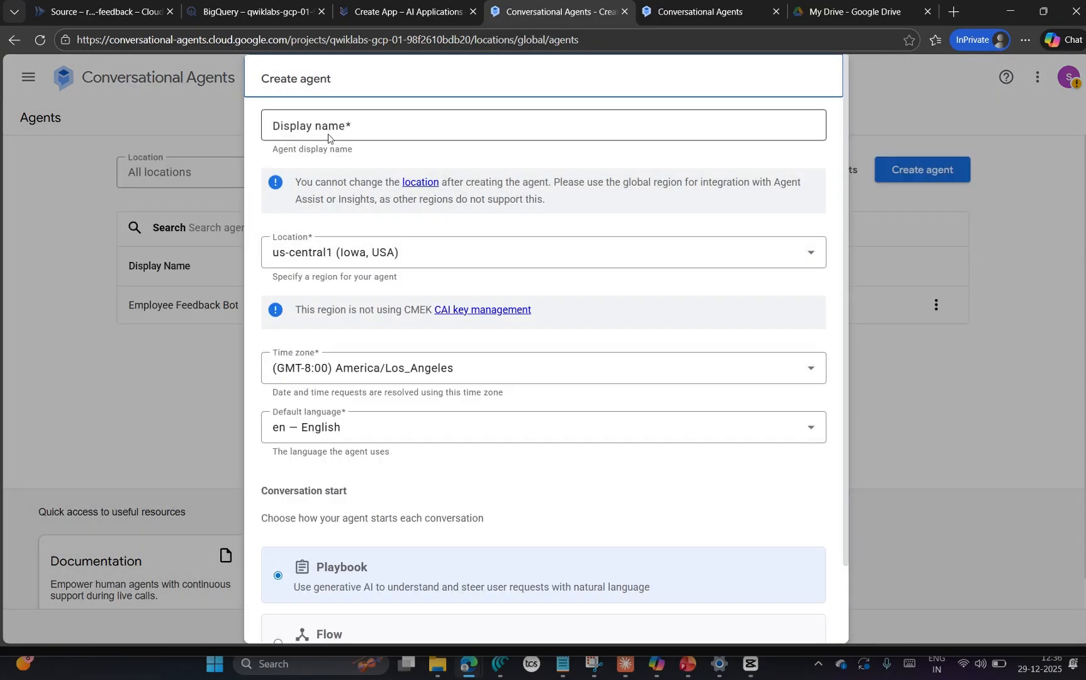
Step: Try to create an agent named Employee Feedback Bot in the global location with the Playbook conversation start
left_click(329, 137)
type("Employee Feedback Bot")
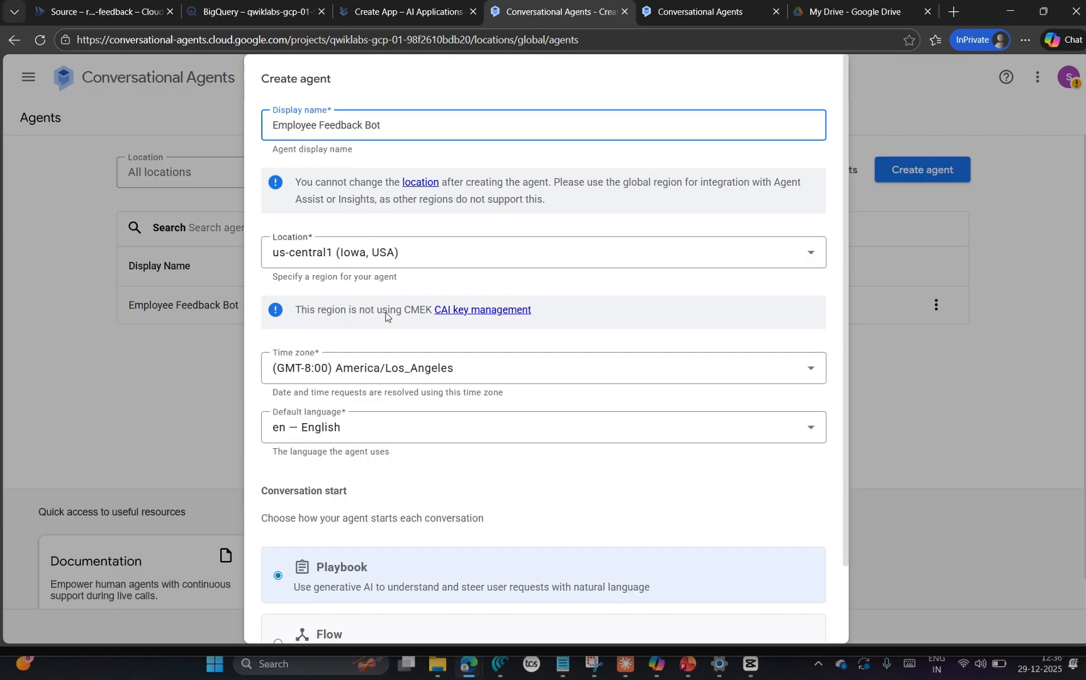
left_click(323, 250)
left_click(348, 288)
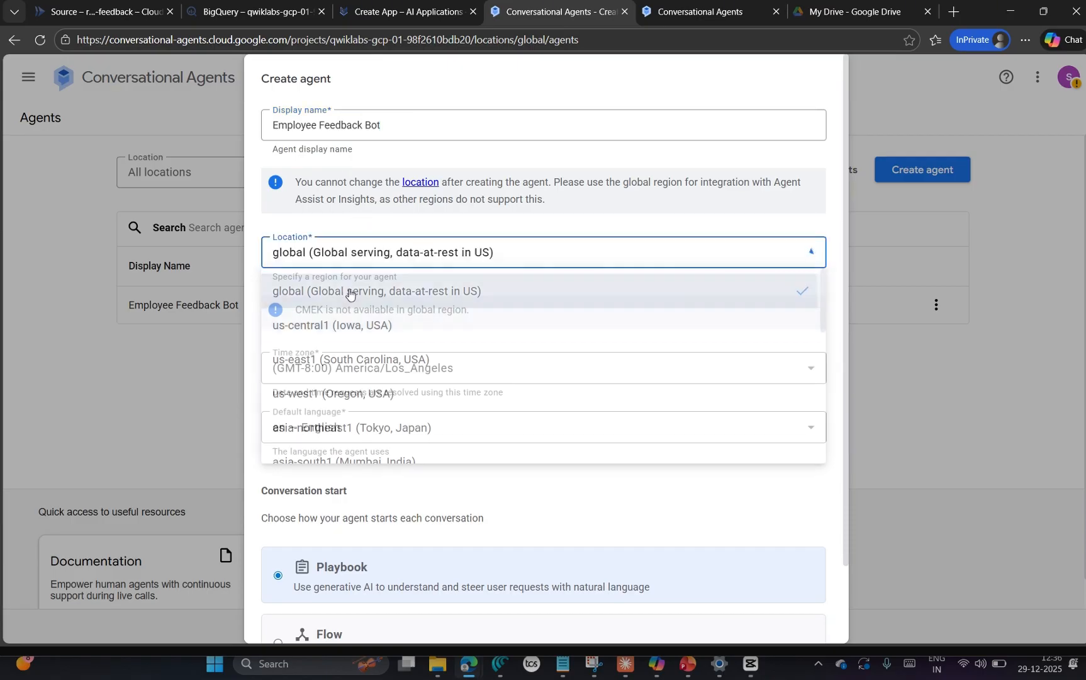
scroll(480, 436, "down", 1)
scroll(479, 436, "down", 1)
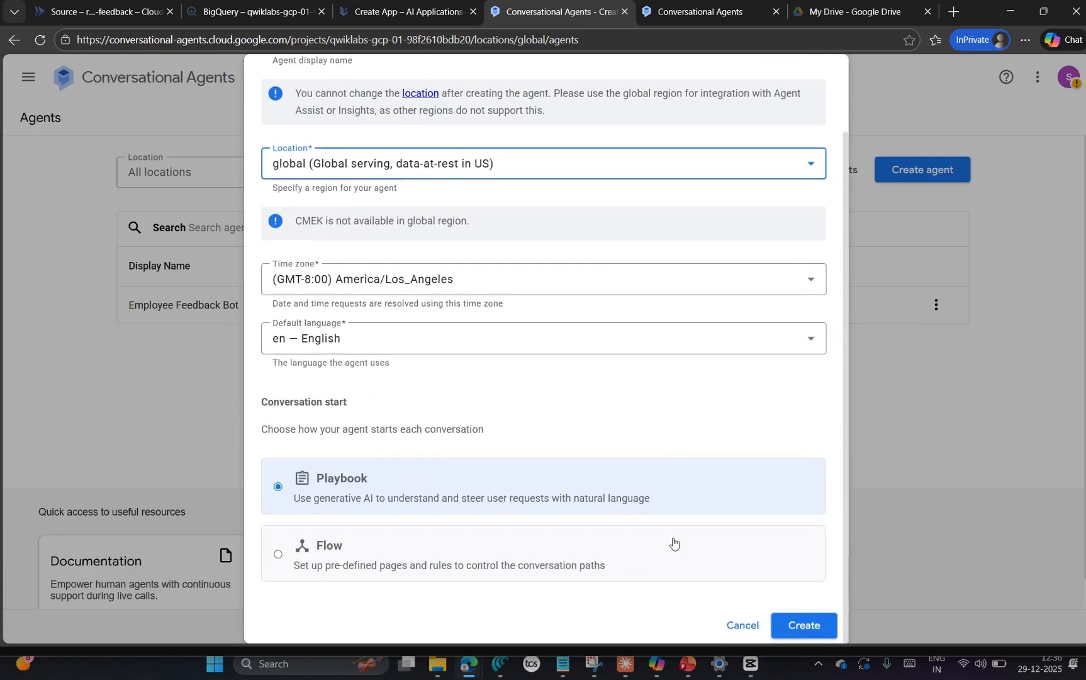
left_click(804, 624)
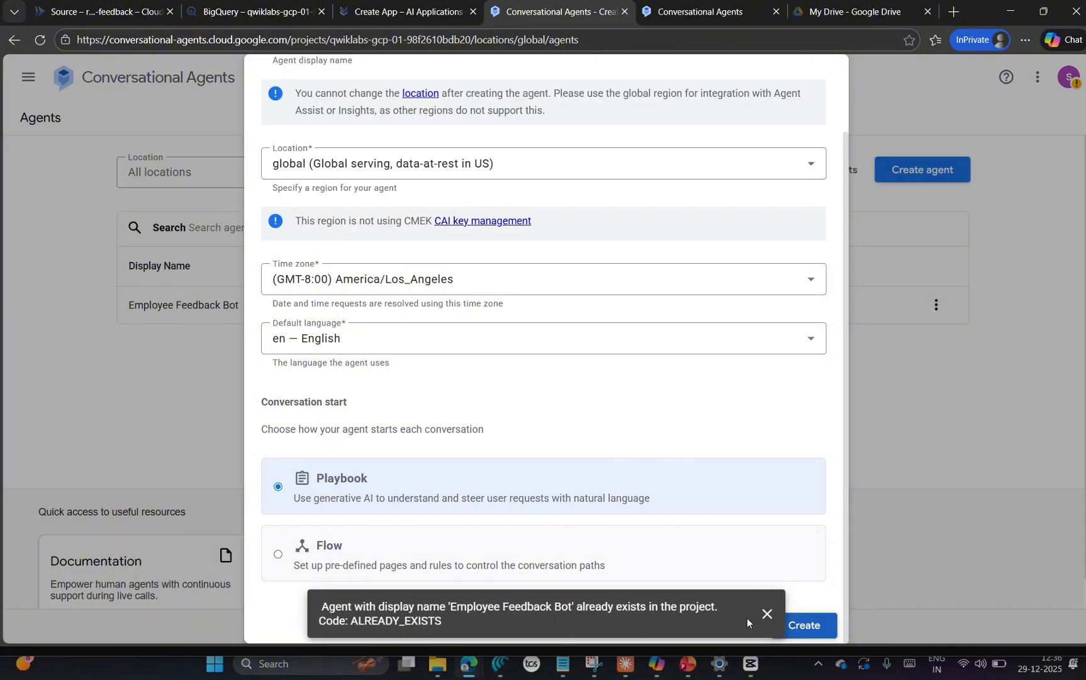
Step: Cancel the duplicate agent creation, close the redundant Conversational Agents tab and return to the project's agents list
left_click(765, 614)
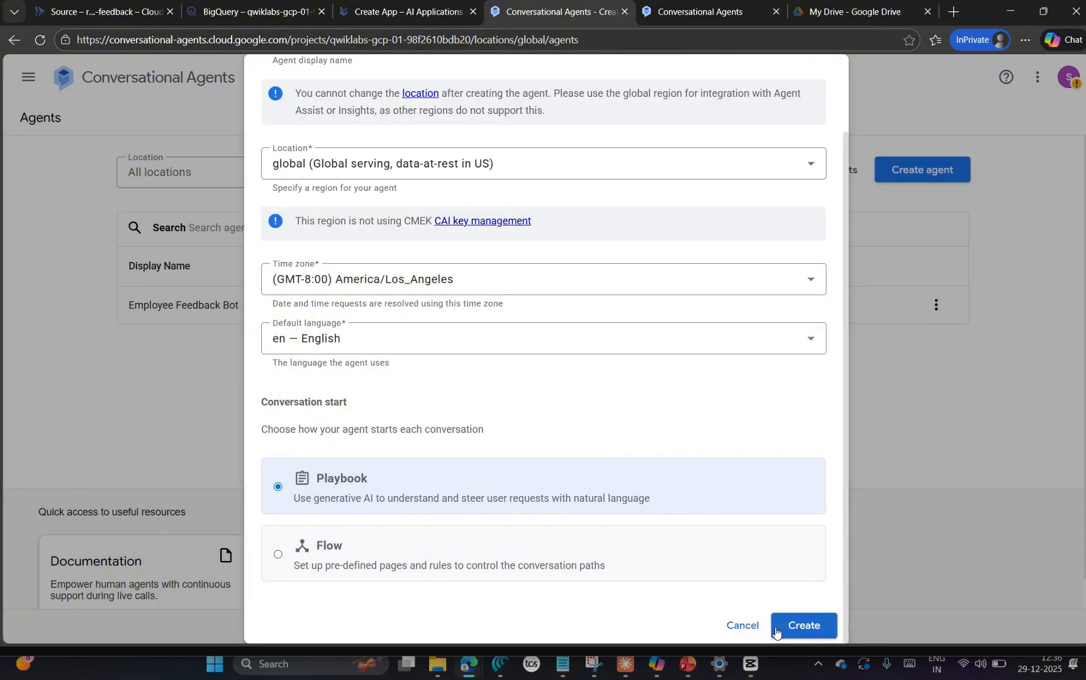
left_click(739, 625)
left_click(673, 14)
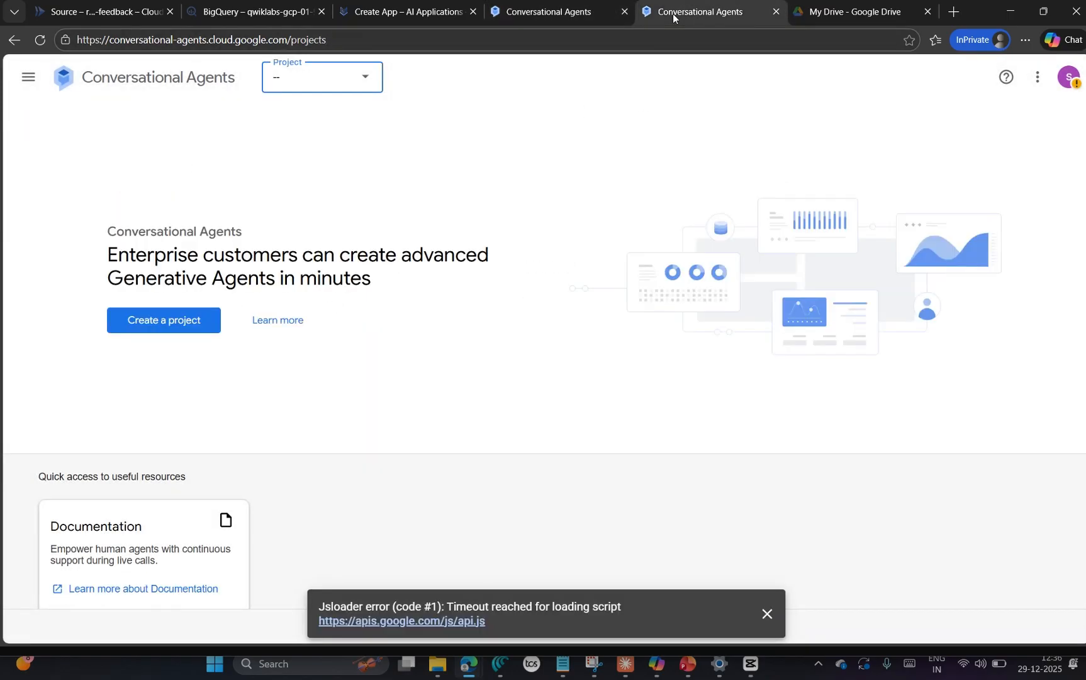
left_click(776, 12)
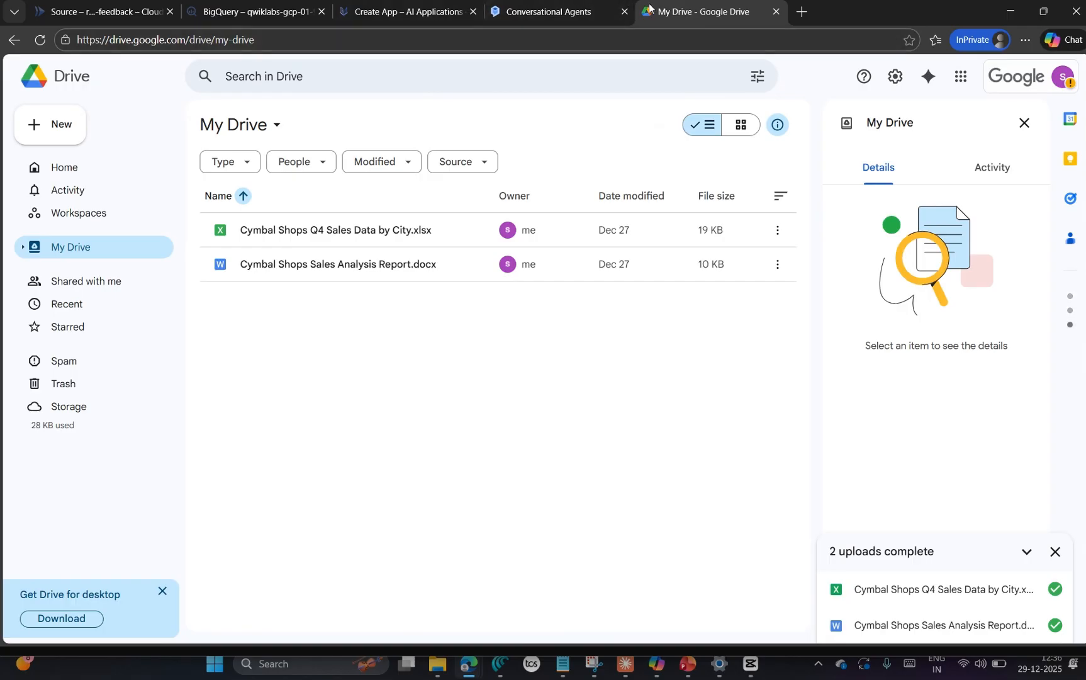
left_click(523, 12)
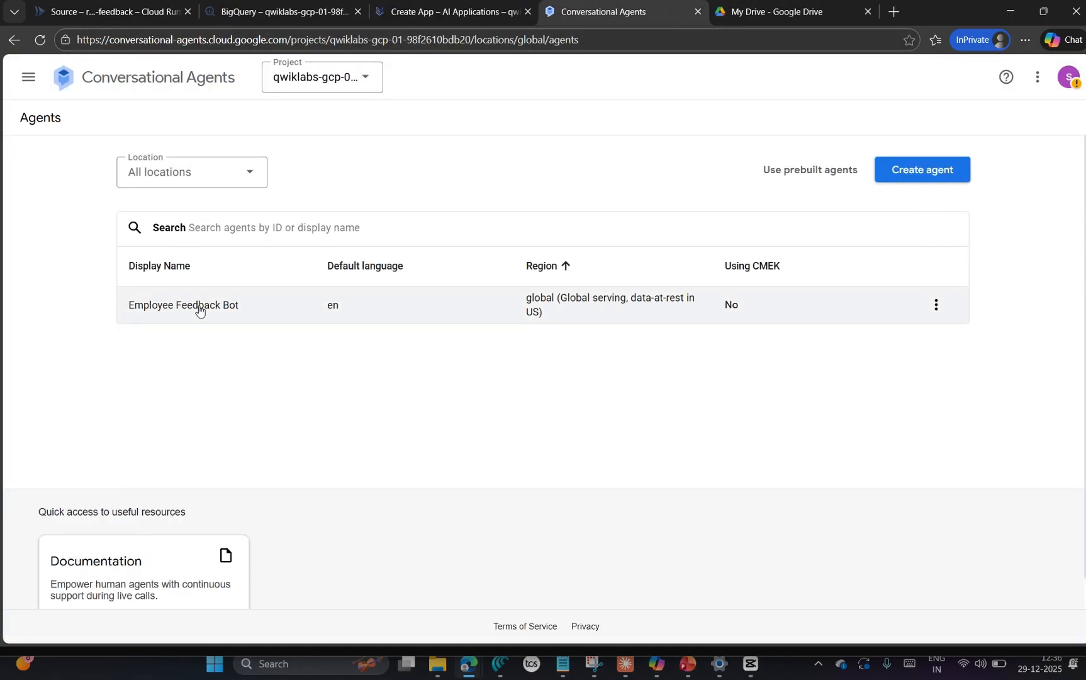
Step: Open the Employee Feedback Bot agent and check the lab's instruction on Cloud Logging and Conversation History
left_click(936, 304)
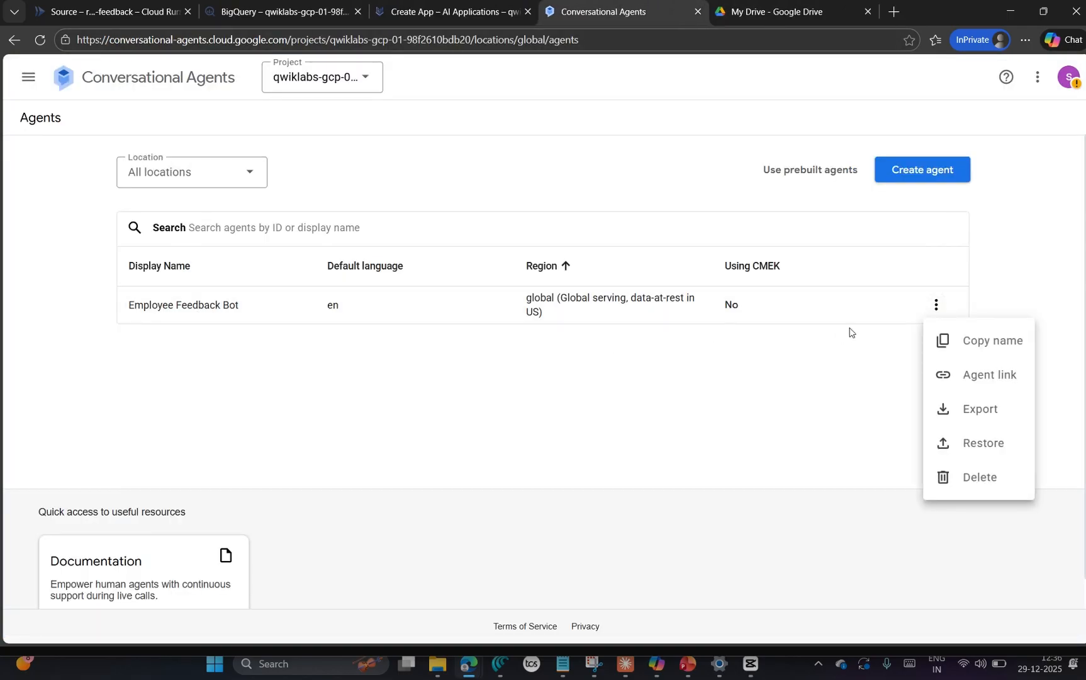
left_click(293, 368)
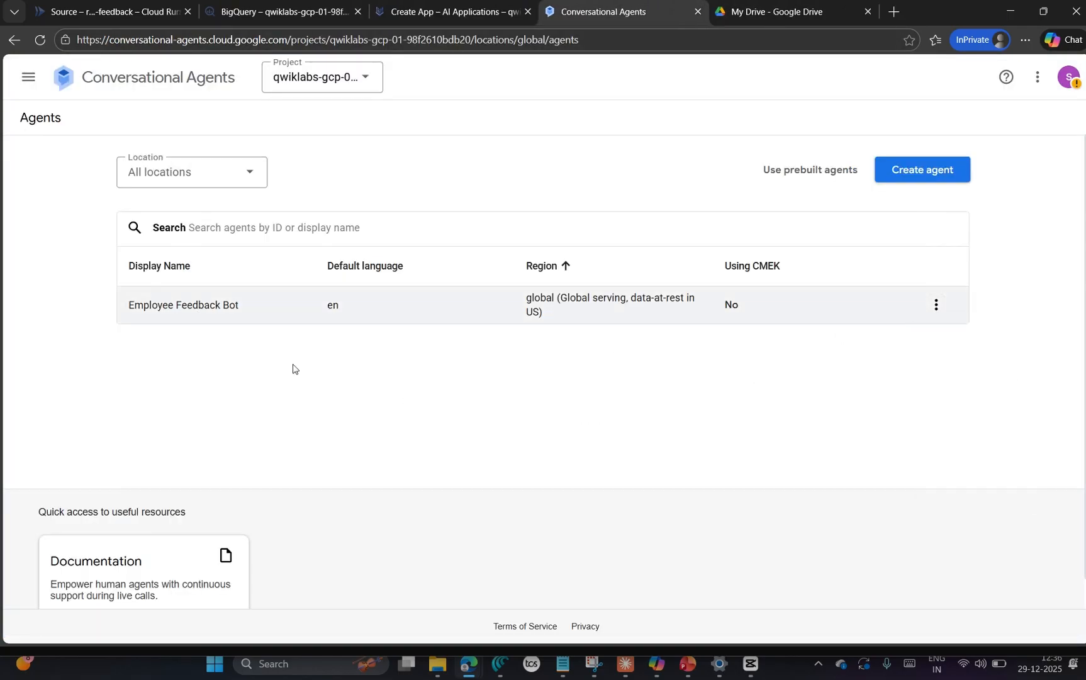
left_click(183, 308)
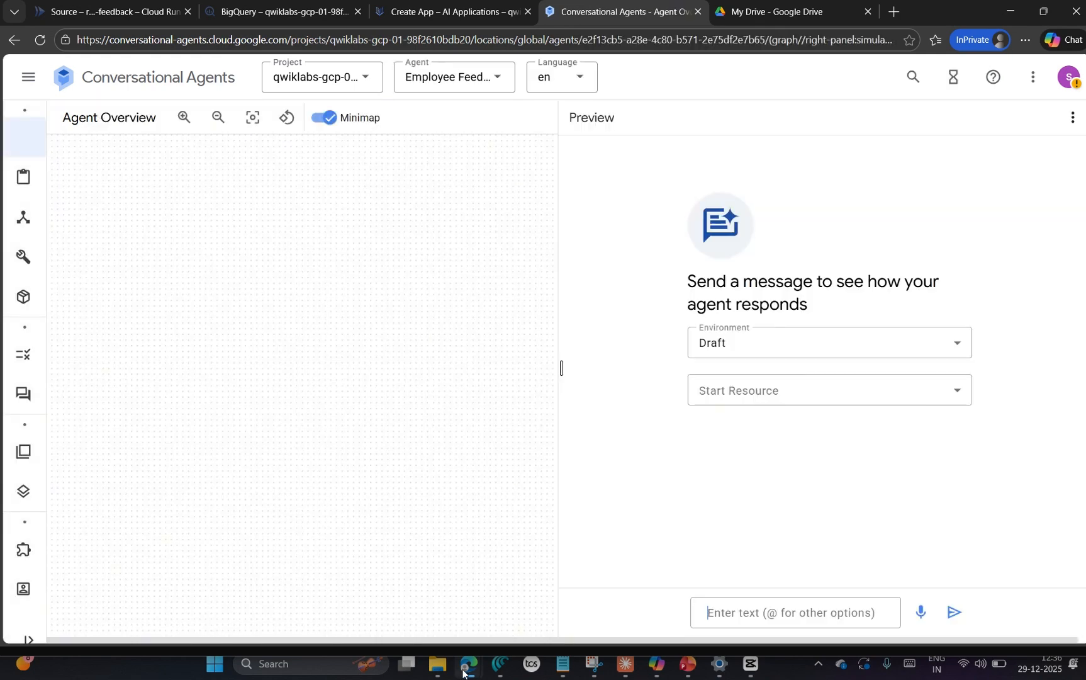
mouse_move(464, 672)
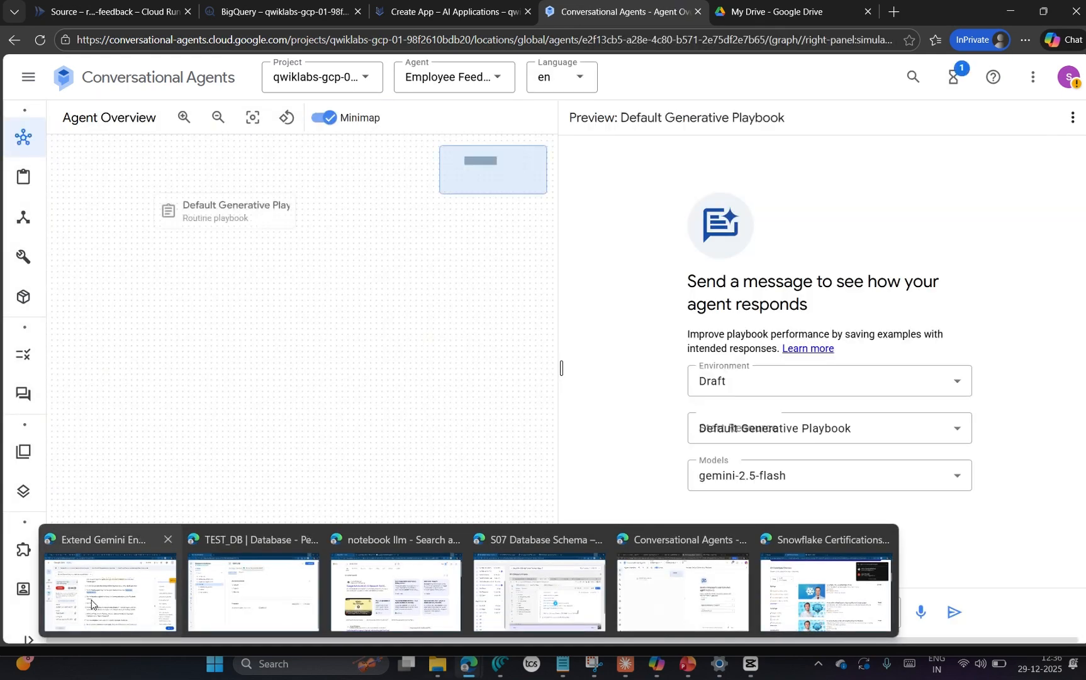
left_click(126, 569)
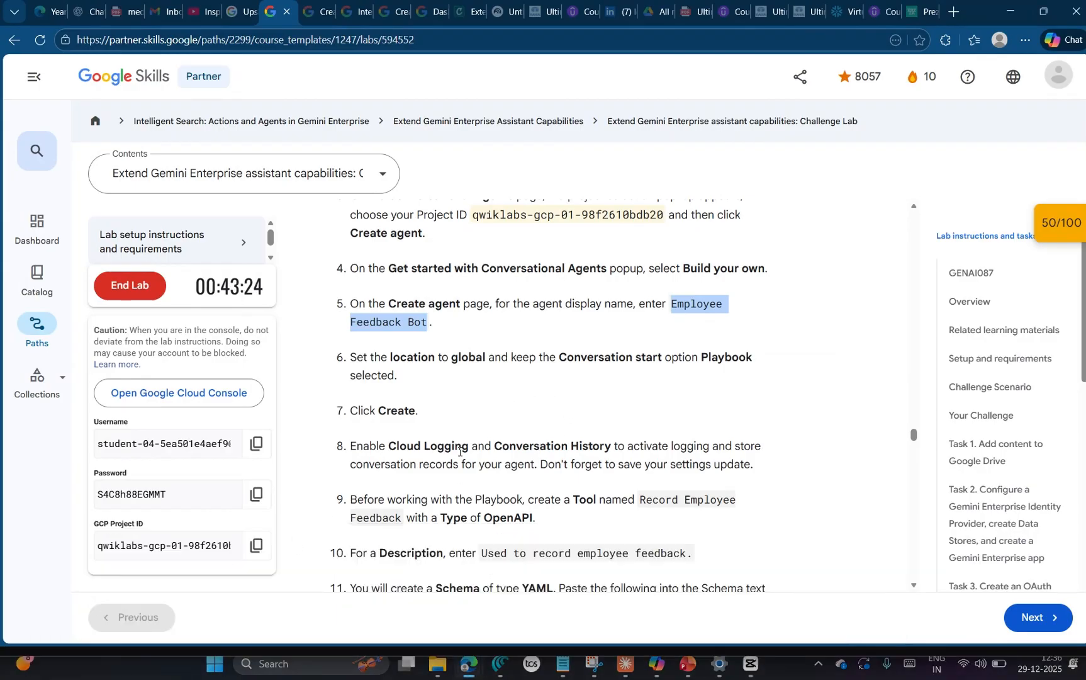
key("alt+Tab")
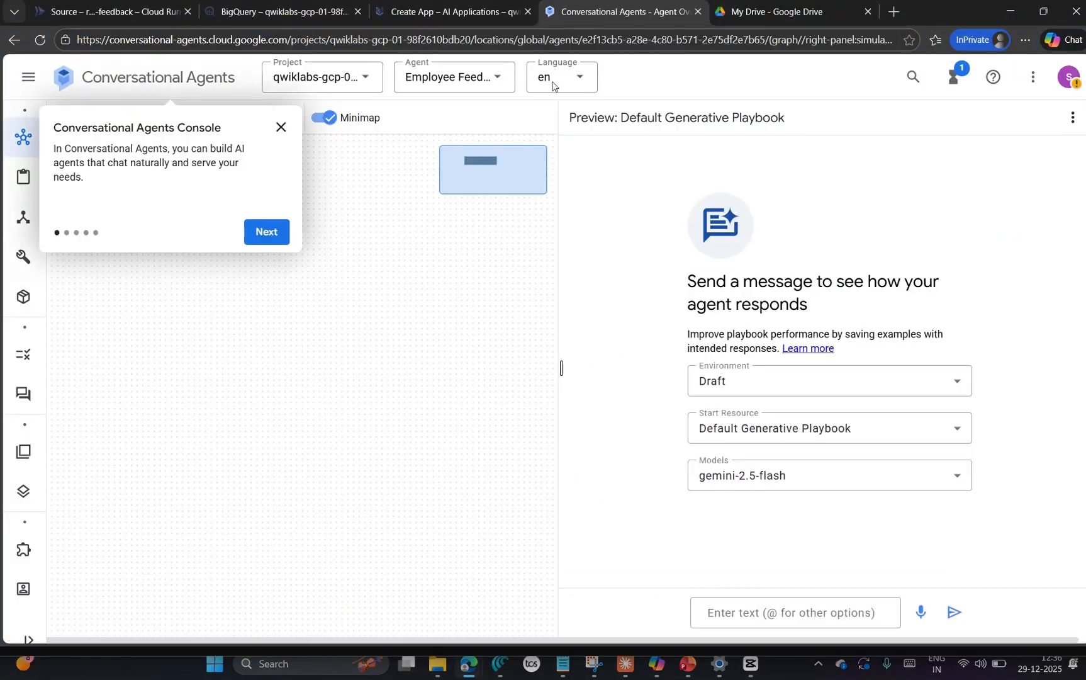
Step: Look for the place to enable the agent's logging options, checking the agents list and the AI Applications apps list
left_click(15, 41)
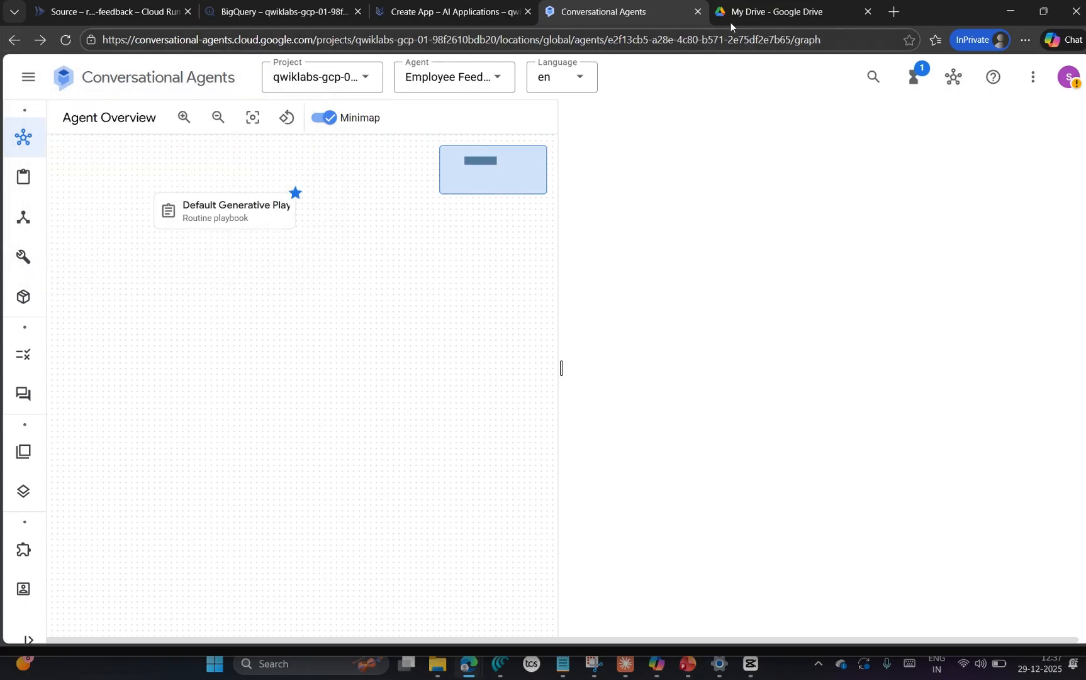
left_click(14, 39)
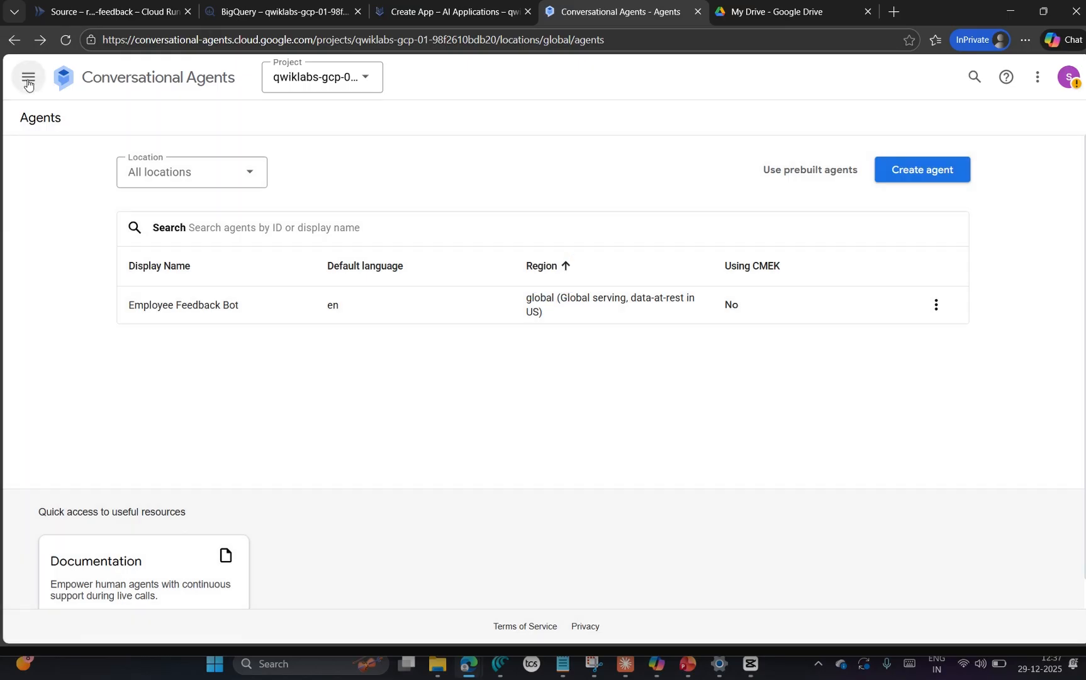
left_click(28, 77)
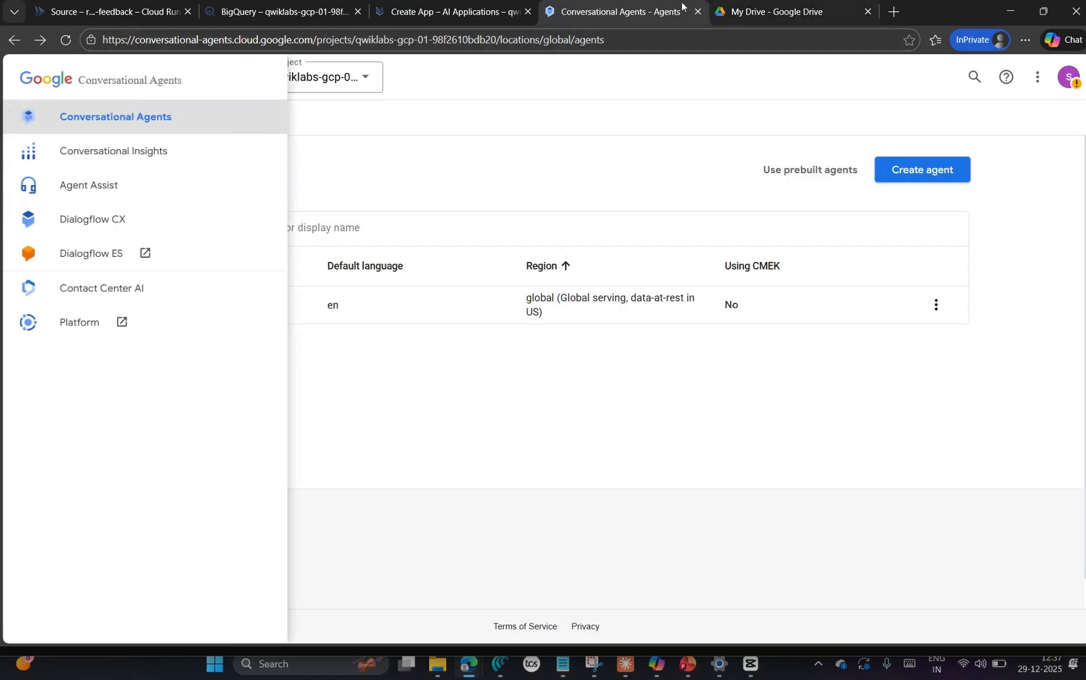
left_click(475, 12)
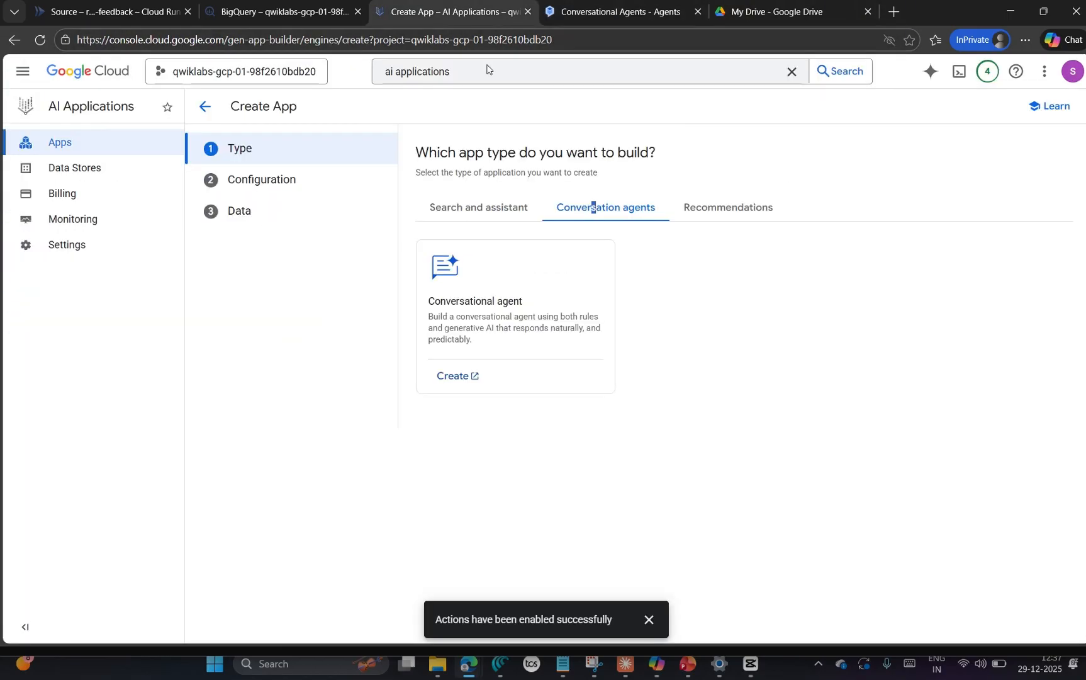
left_click(118, 147)
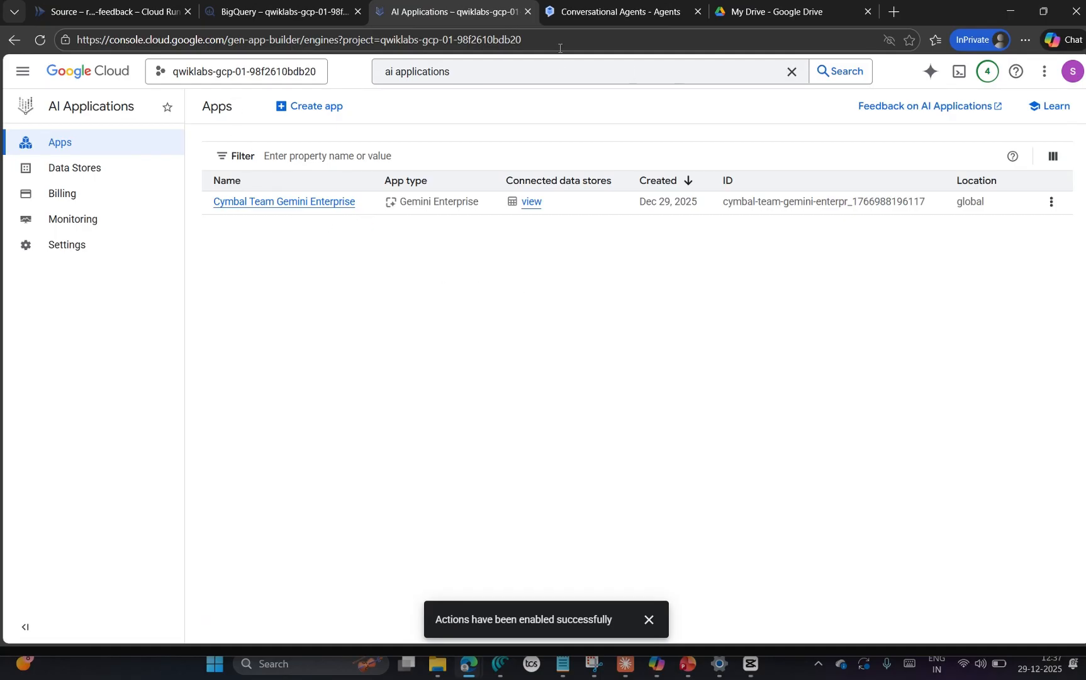
left_click(598, 13)
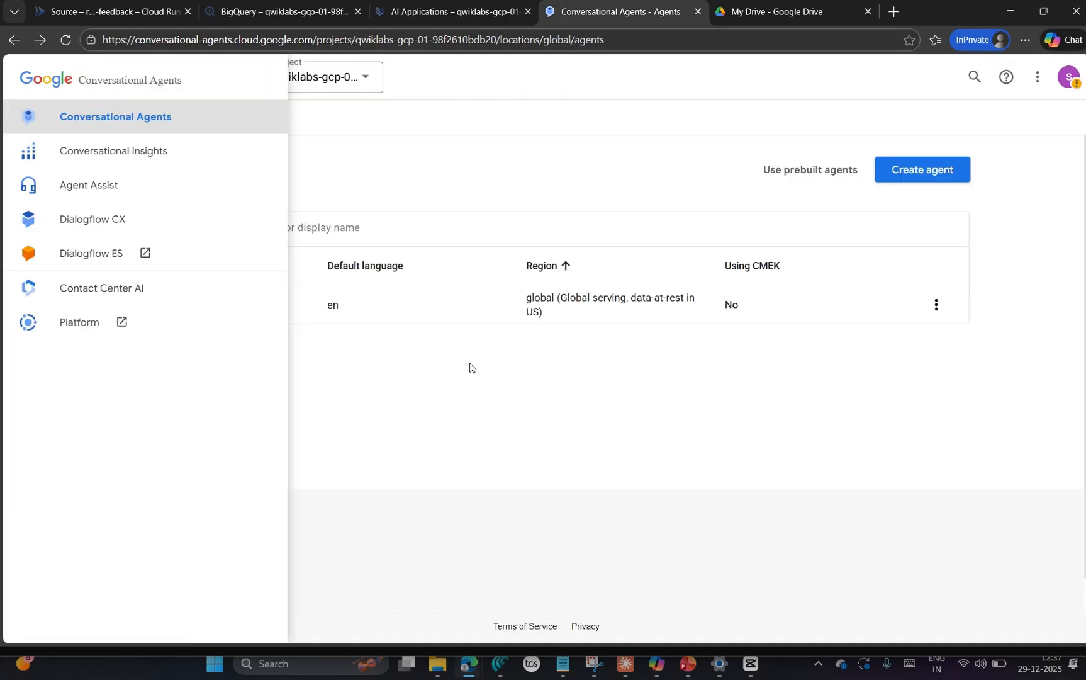
left_click(395, 124)
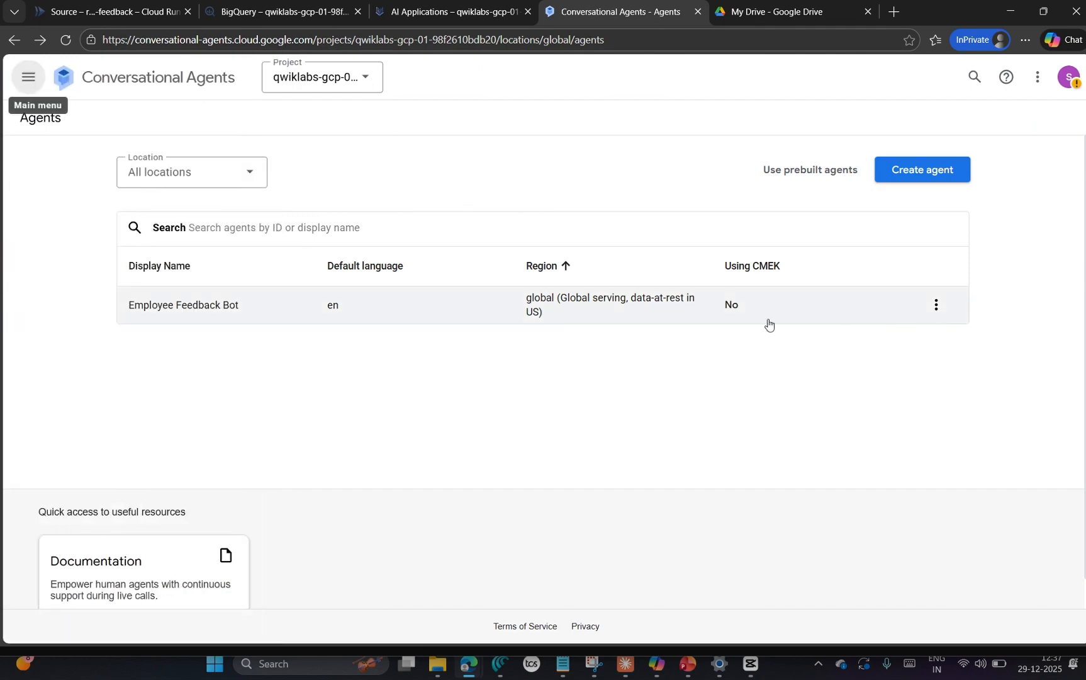
key("alt+Tab")
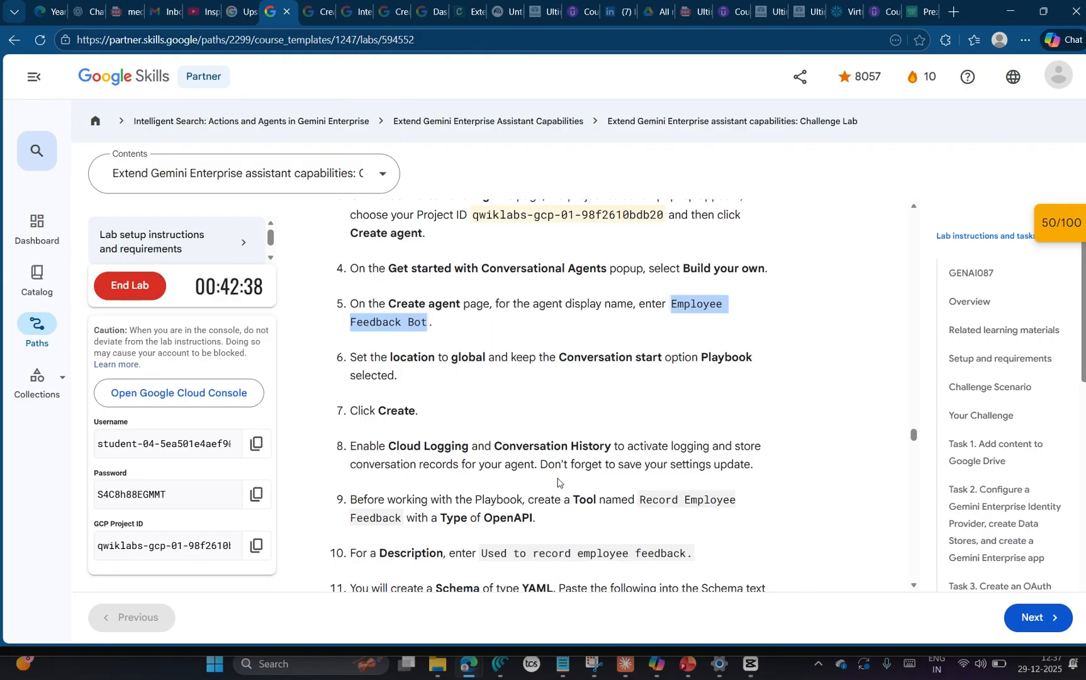
key("alt+Tab")
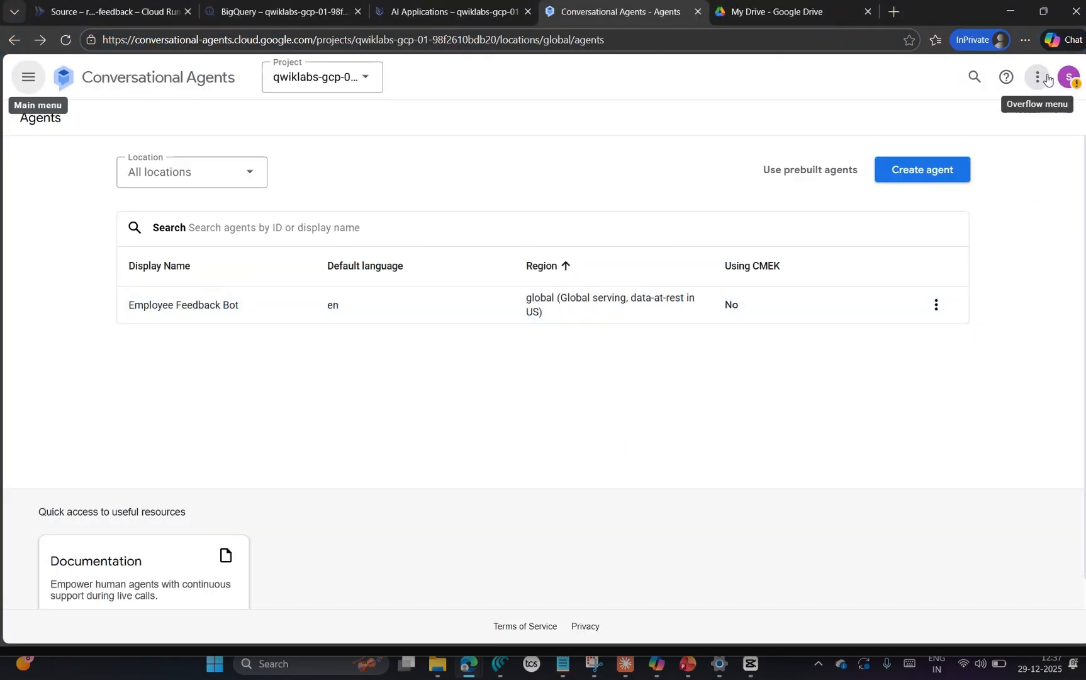
left_click(1047, 78)
left_click(1037, 78)
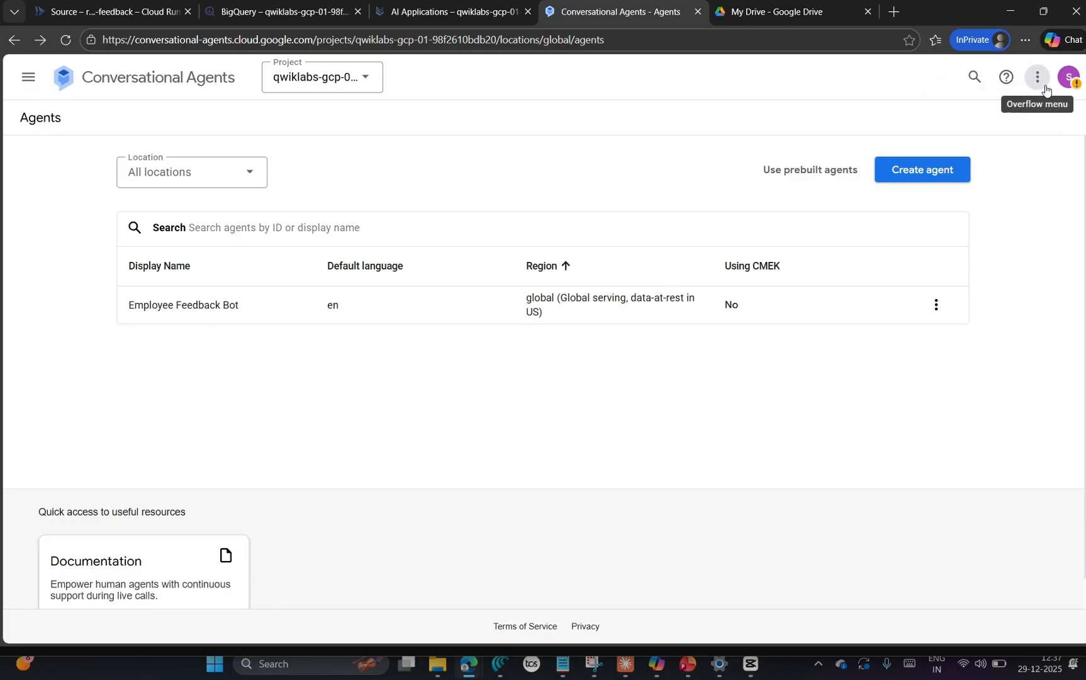
left_click(1044, 84)
left_click(937, 309)
left_click(937, 309)
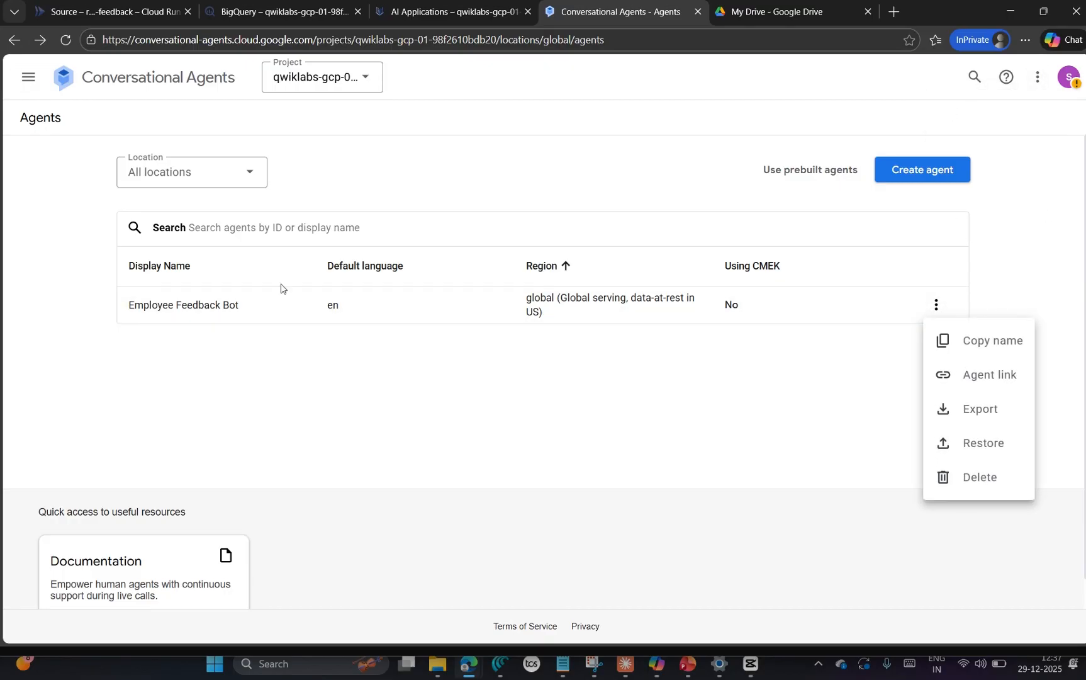
Step: Open the Employee Feedback Bot agent's general settings and enable Cloud Logging and conversation history
left_click(166, 318)
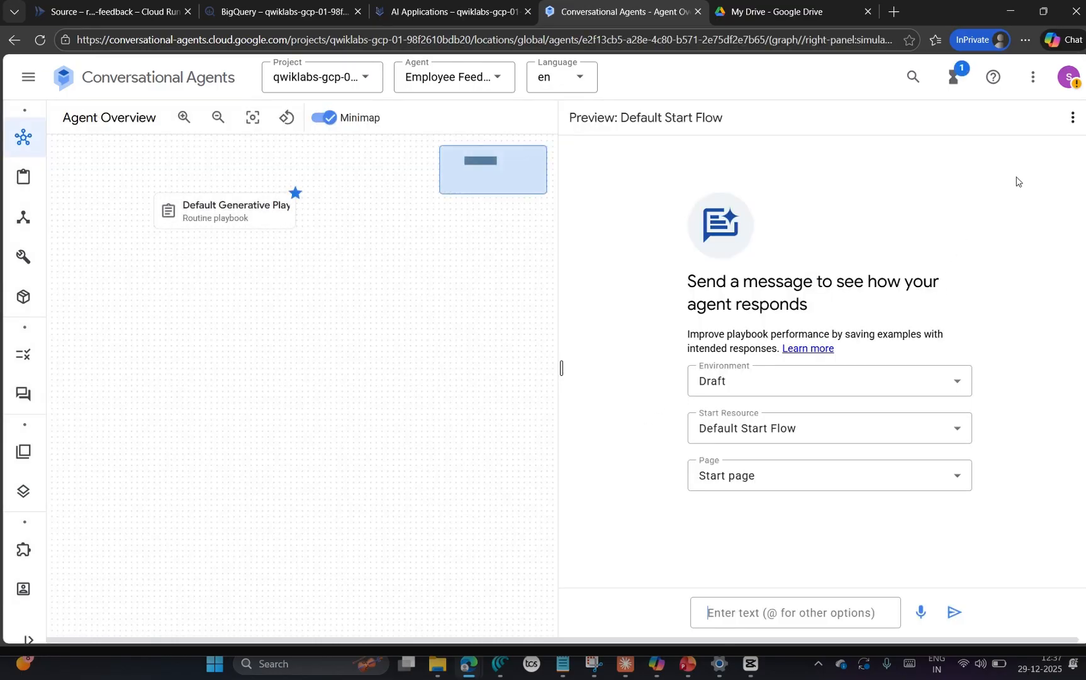
left_click(1027, 80)
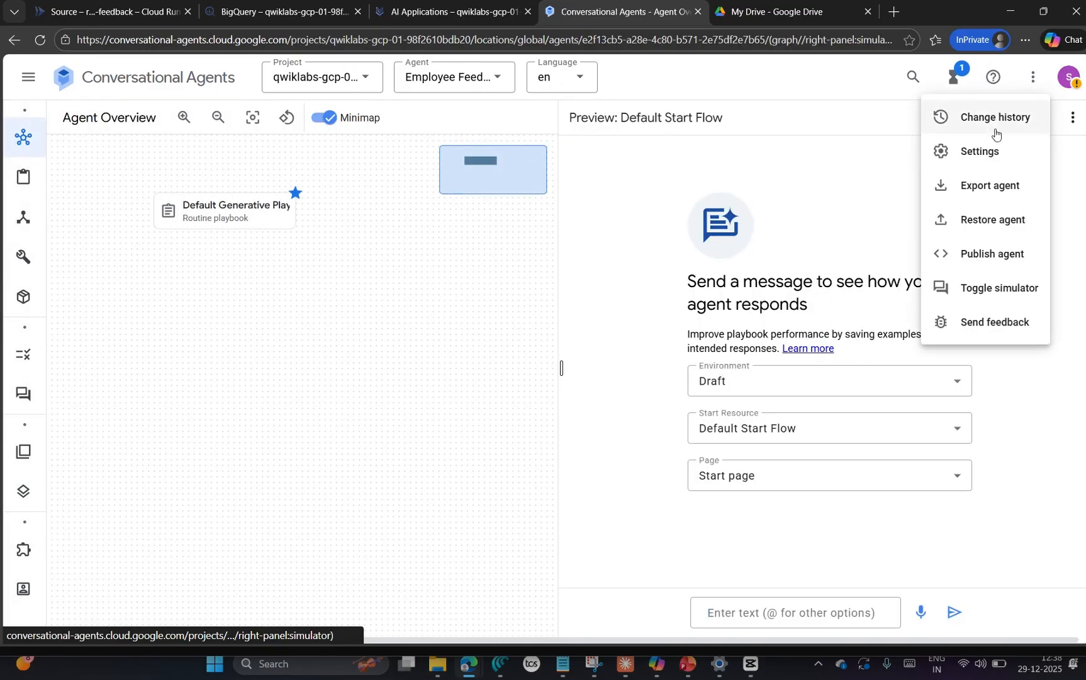
left_click(984, 146)
mouse_move(71, 538)
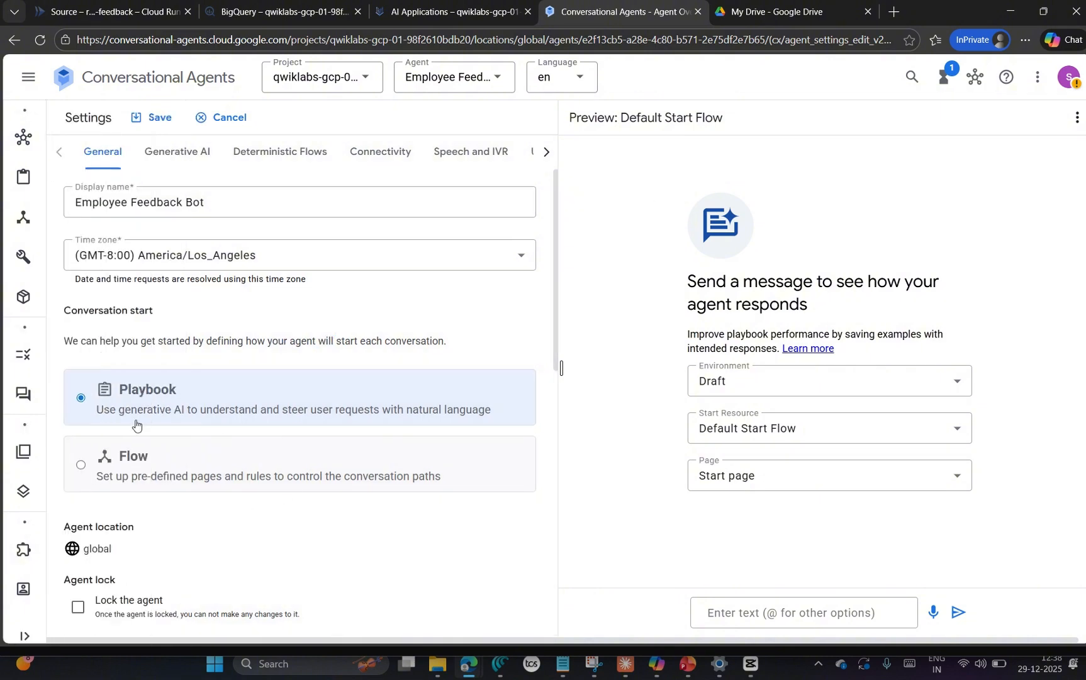
scroll(182, 364, "down", 6)
left_click(78, 245)
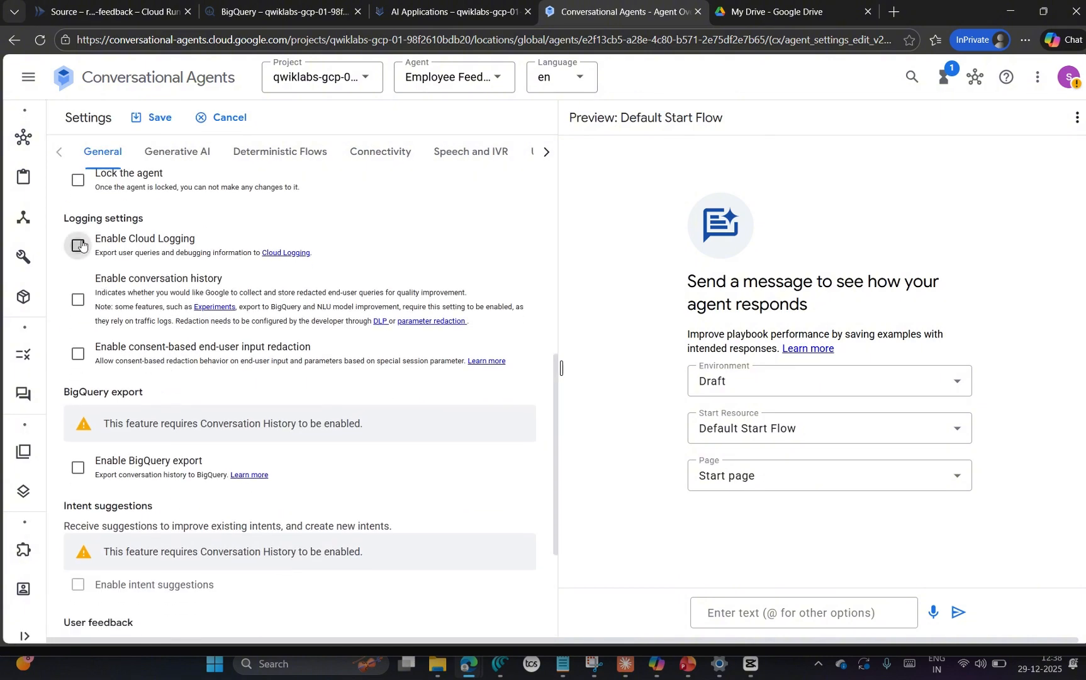
left_click(78, 299)
scroll(368, 403, "down", 3)
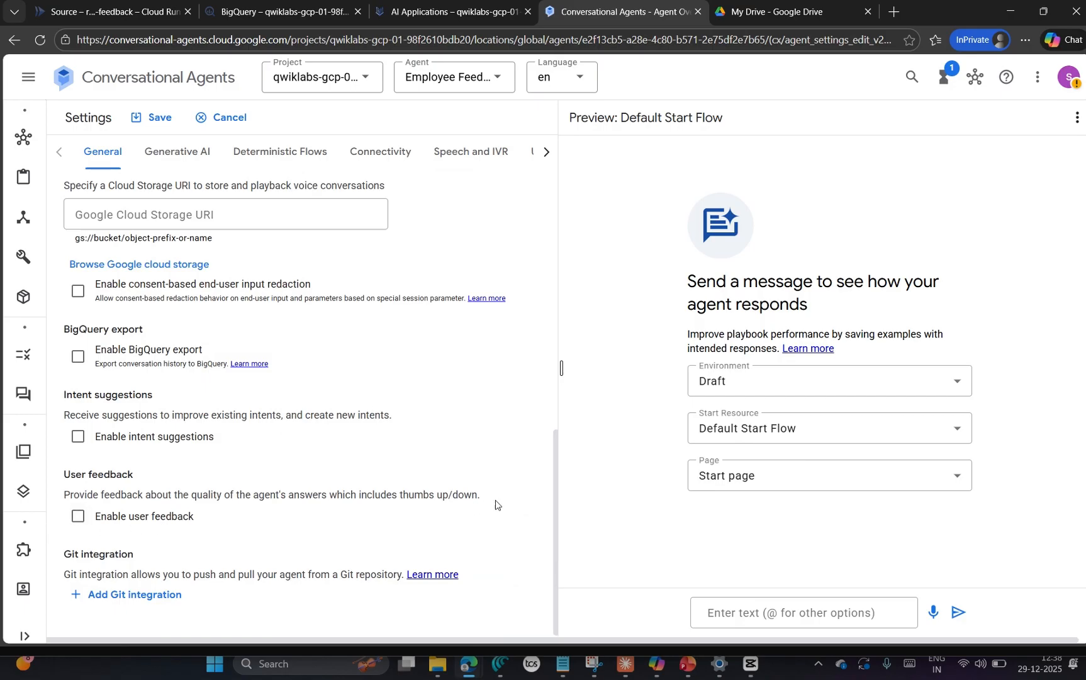
Step: Check the logging settings against the lab instructions and save the agent settings
key("alt+Tab")
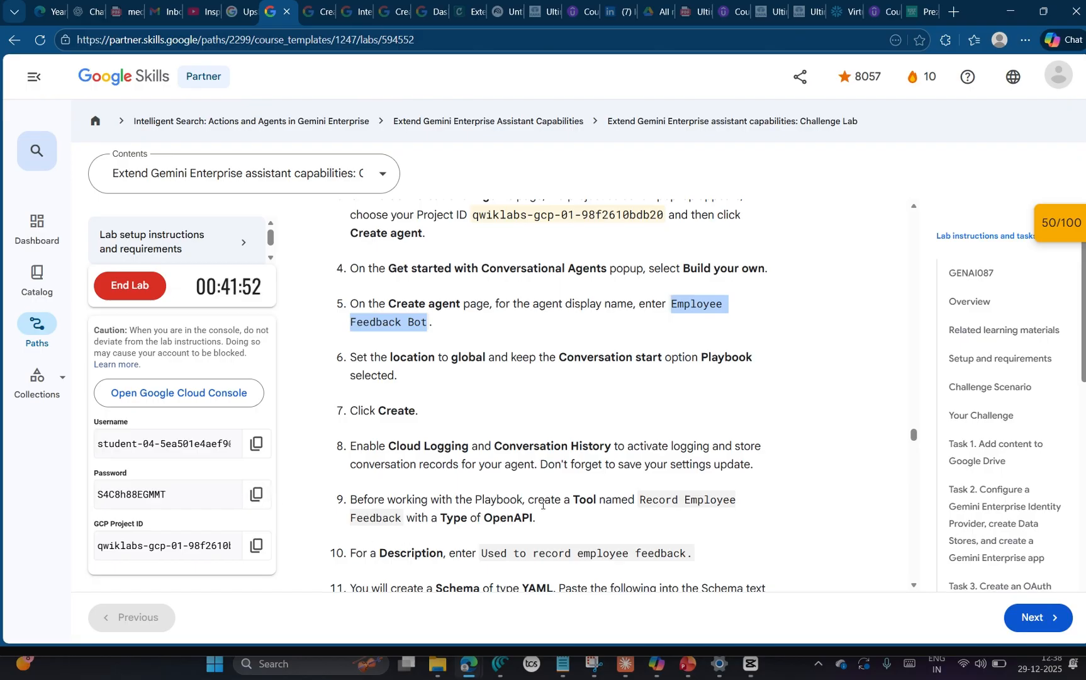
scroll(592, 507, "down", 1)
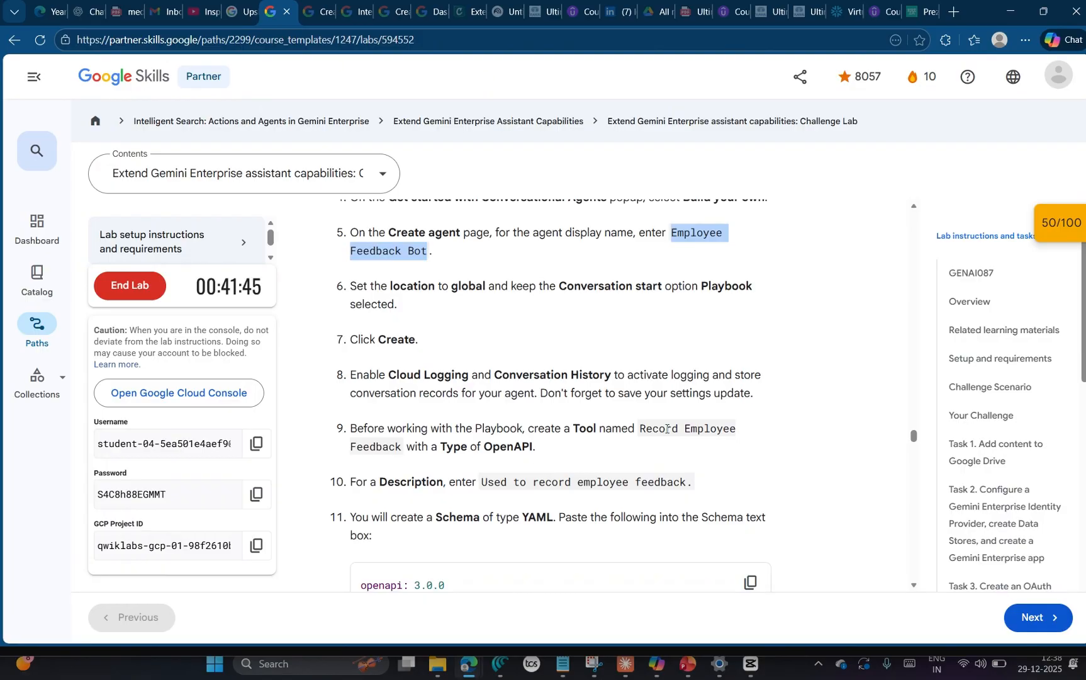
key("alt+Tab")
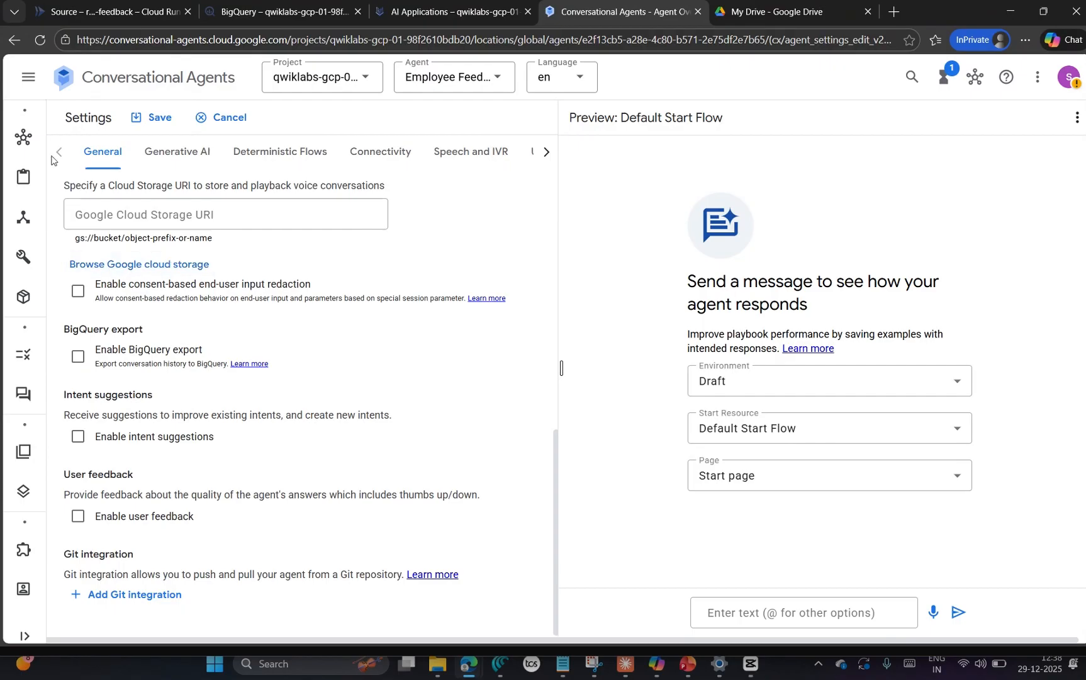
scroll(126, 352, "up", 3)
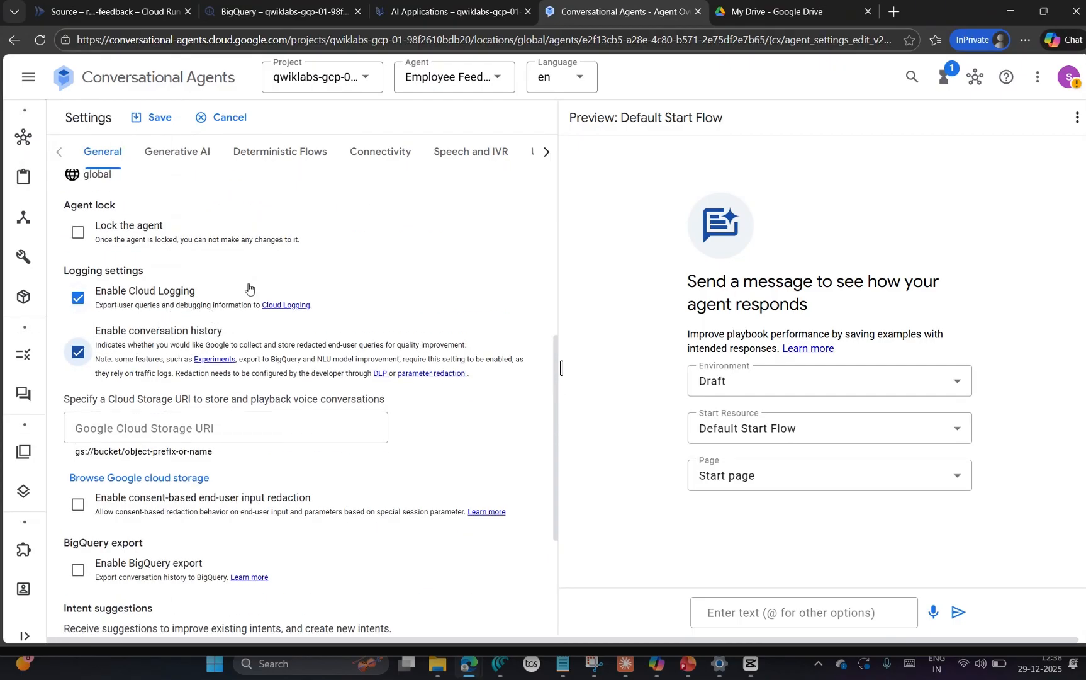
left_click(154, 117)
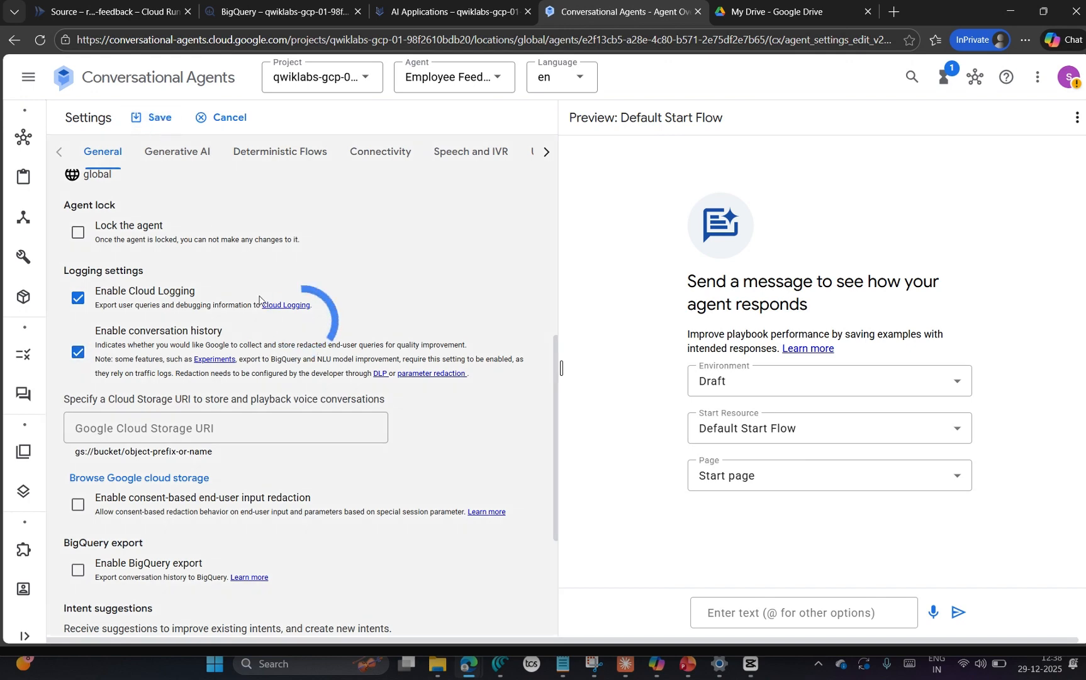
Step: Start a new tool for the agent and name it Record Employee Feedback, as given in the lab instructions
scroll(339, 469, "down", 3)
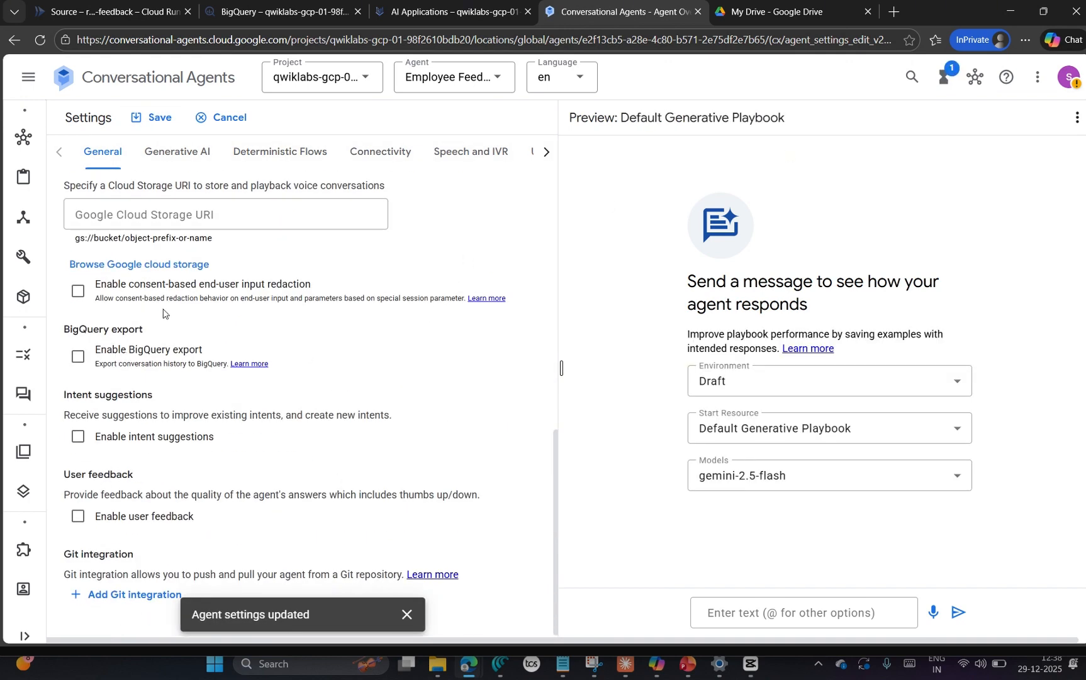
left_click(47, 253)
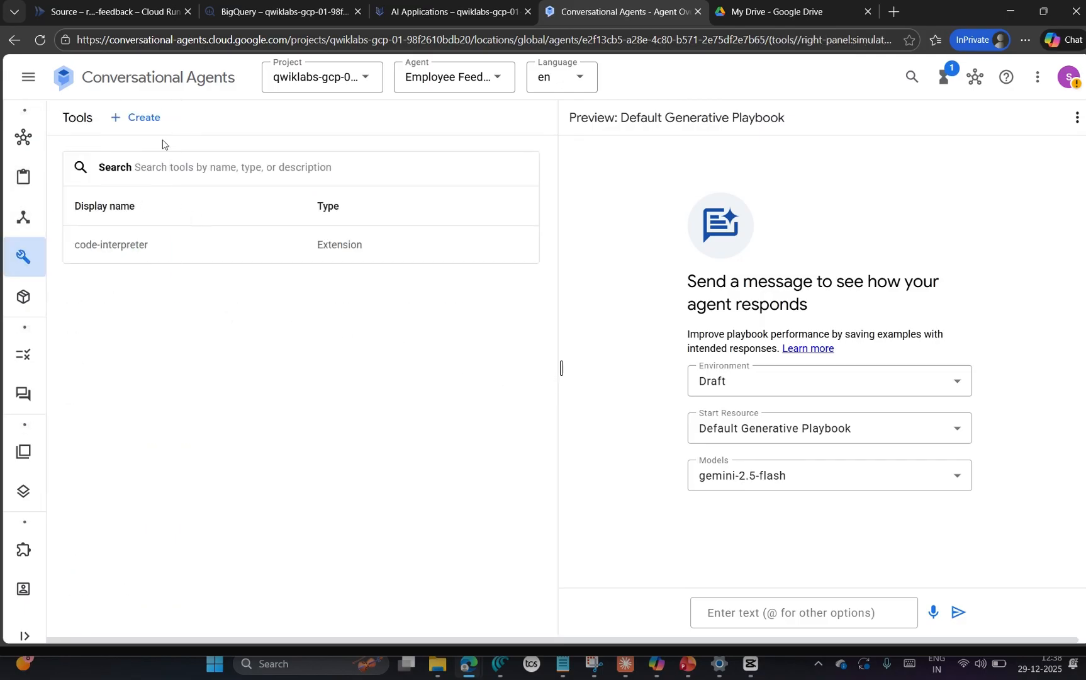
left_click(139, 118)
key("alt+Tab")
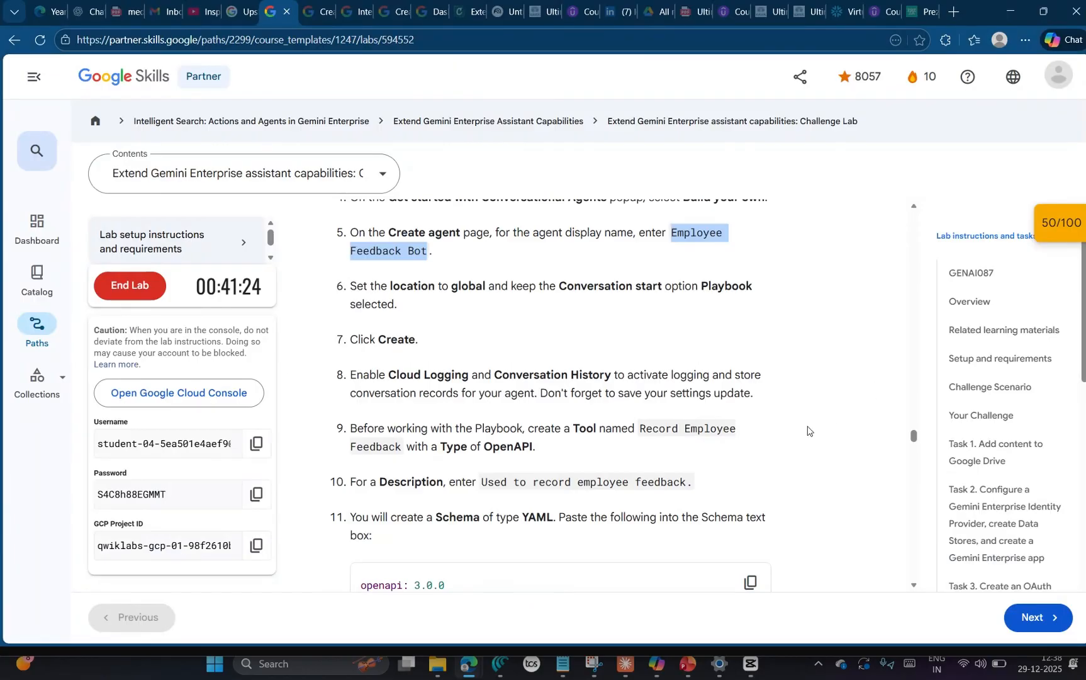
left_click_drag(639, 428, 404, 452)
key("ctrl+c")
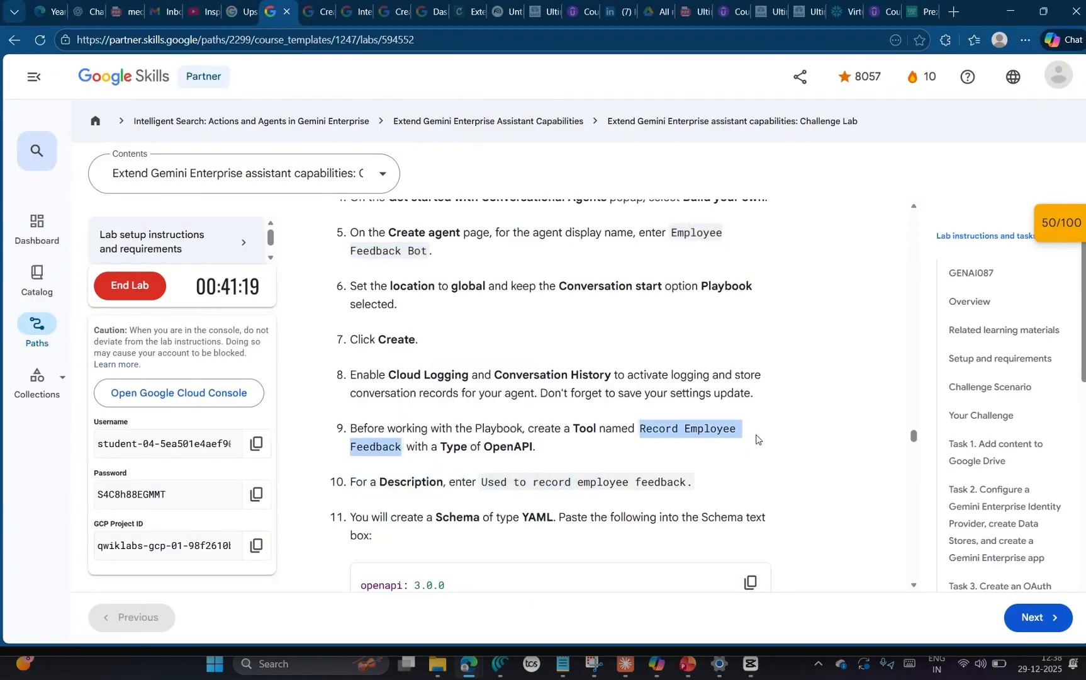
key("alt+Tab")
left_click(306, 207)
key("ctrl+v")
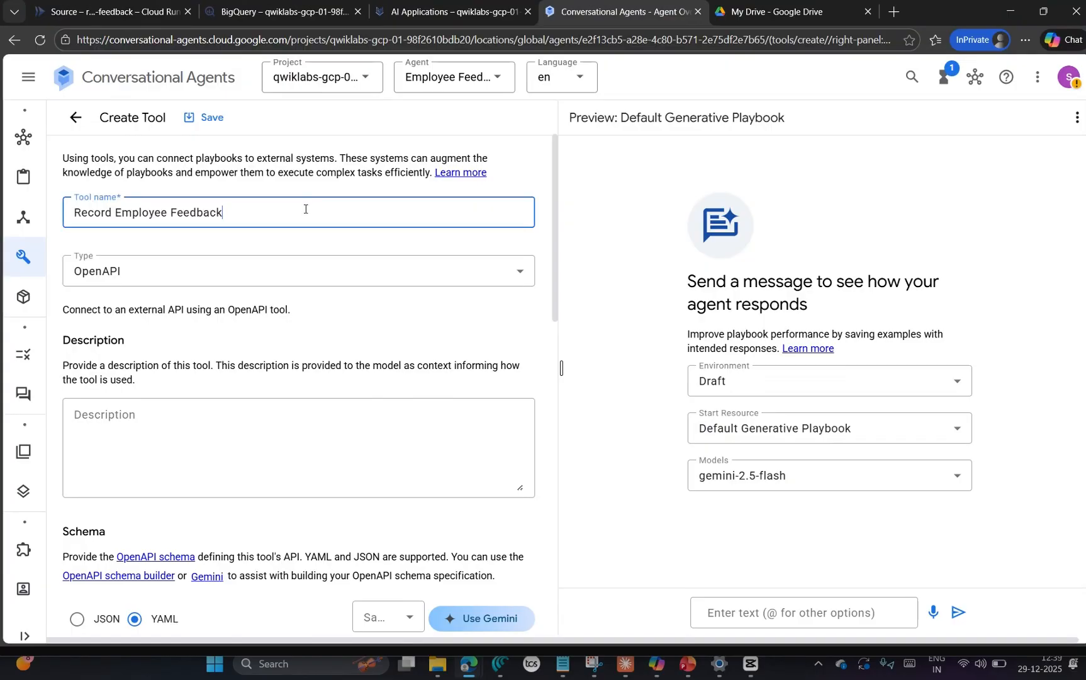
Step: Keep the tool type as OpenAPI and enter the lab's description "Used to record employee feedback"
key("alt+Tab")
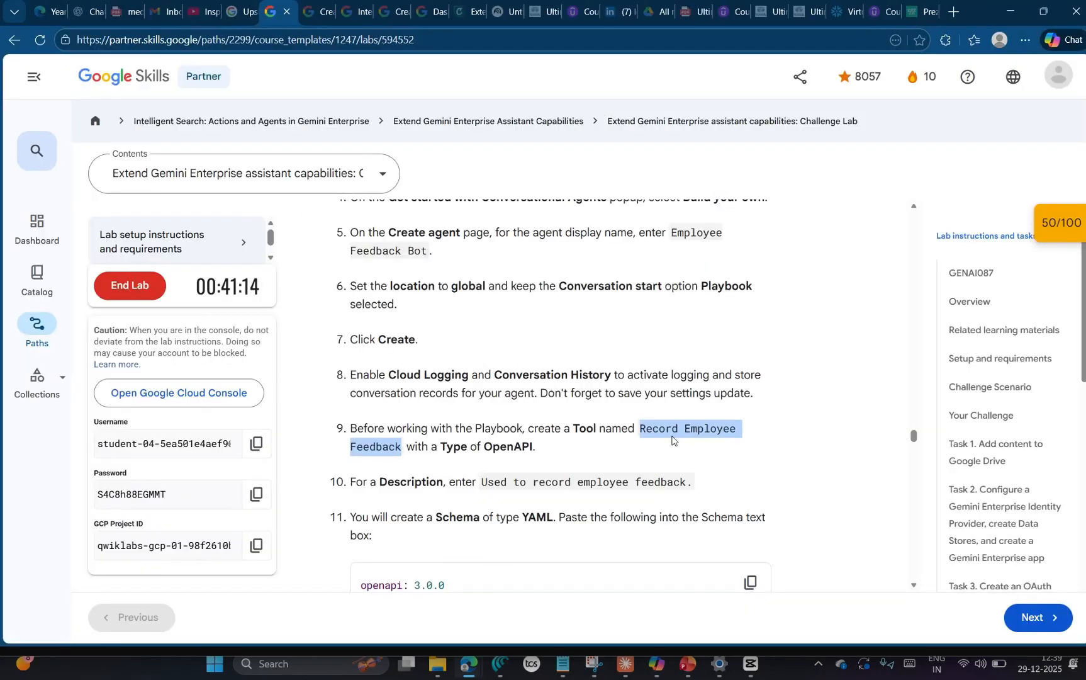
scroll(685, 440, "down", 2)
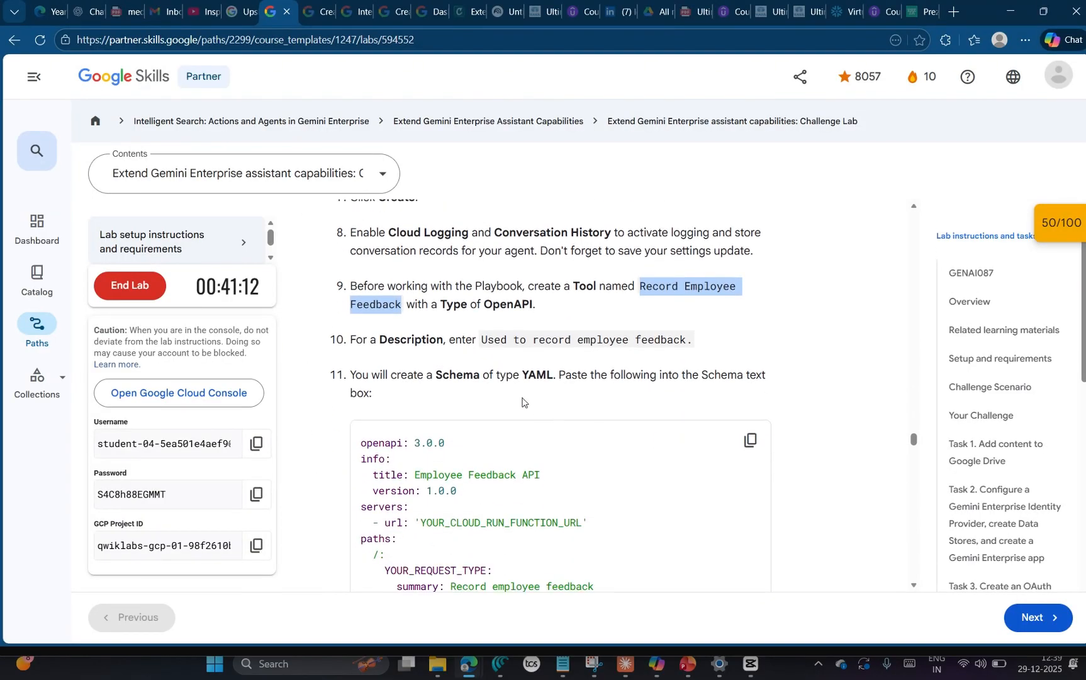
left_click_drag(480, 342, 686, 351)
key("ctrl+c")
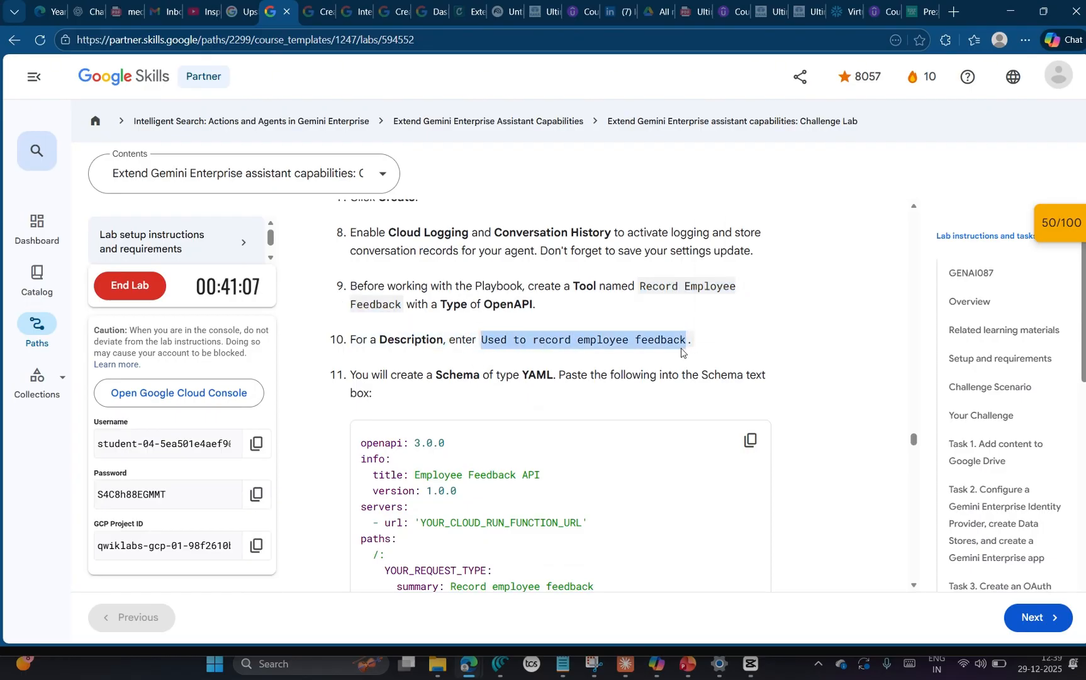
key("alt+Tab")
left_click(247, 277)
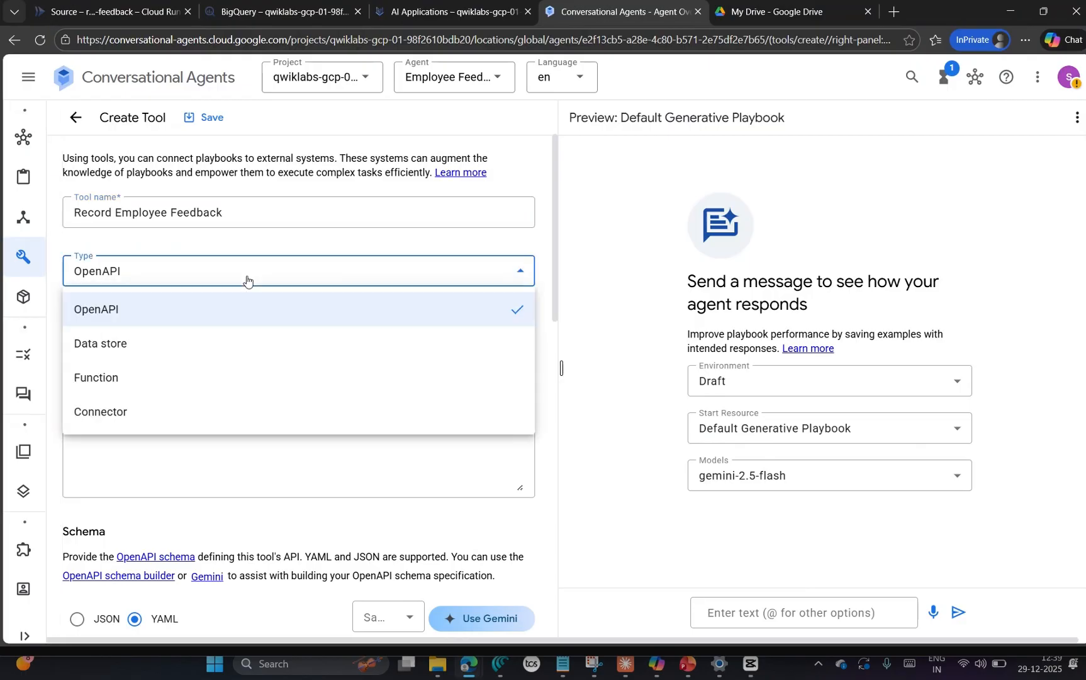
left_click(176, 466)
left_click(132, 426)
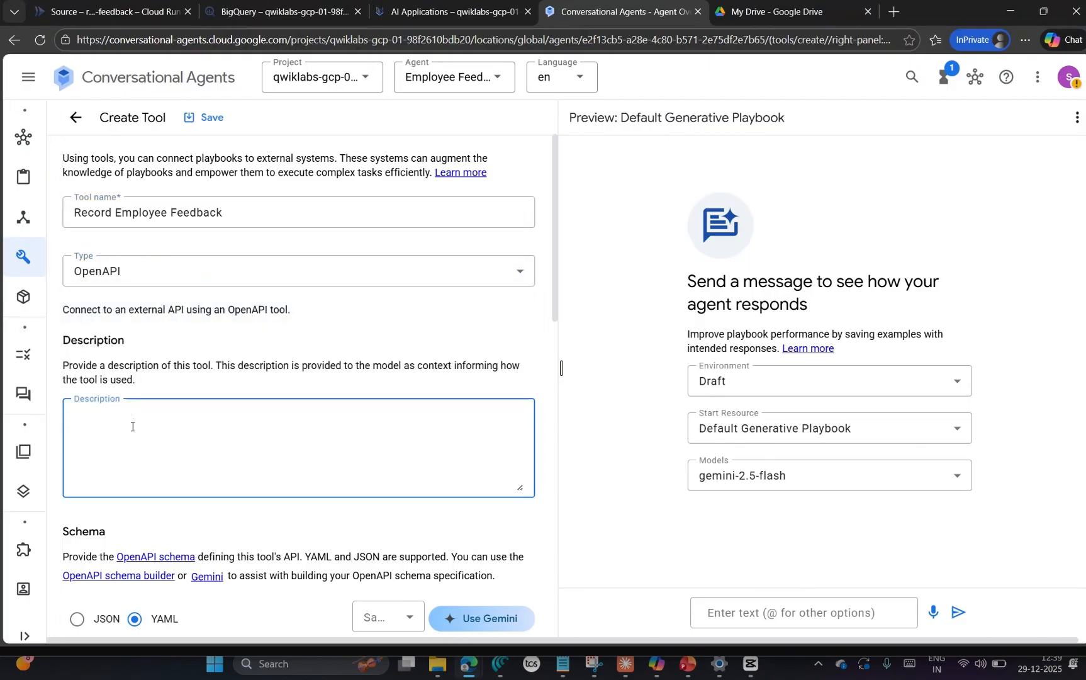
key("ctrl+v")
Step: Copy the YAML schema from step 11 of the lab instructions into the tool's schema
scroll(230, 419, "down", 5)
mouse_move(54, 376)
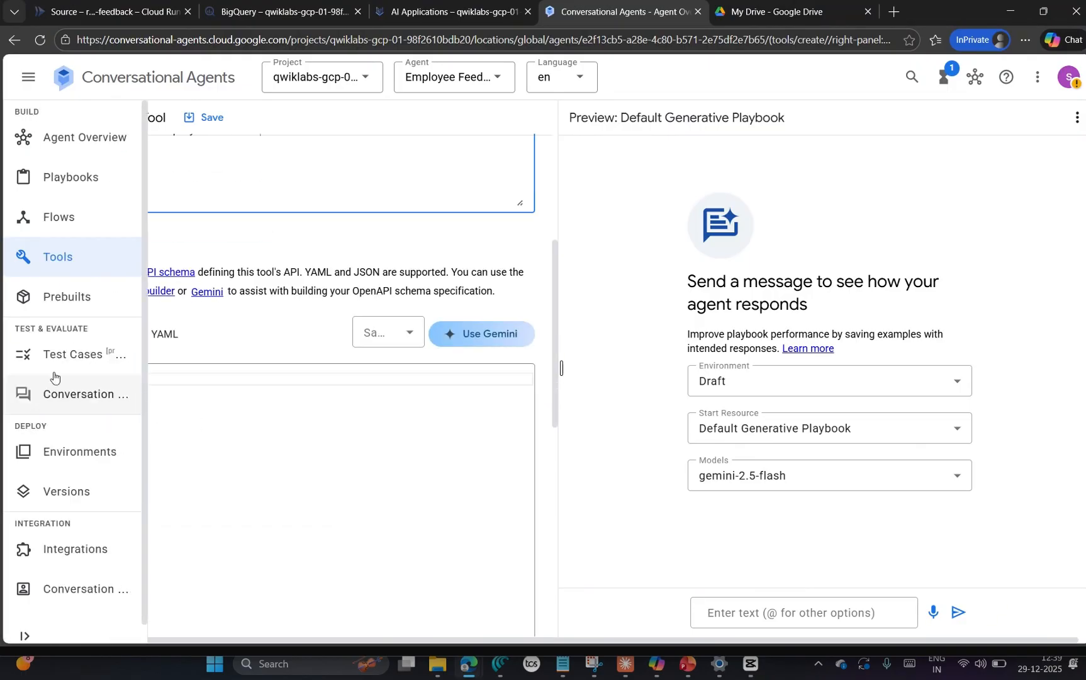
key("alt+Tab")
left_click(750, 445)
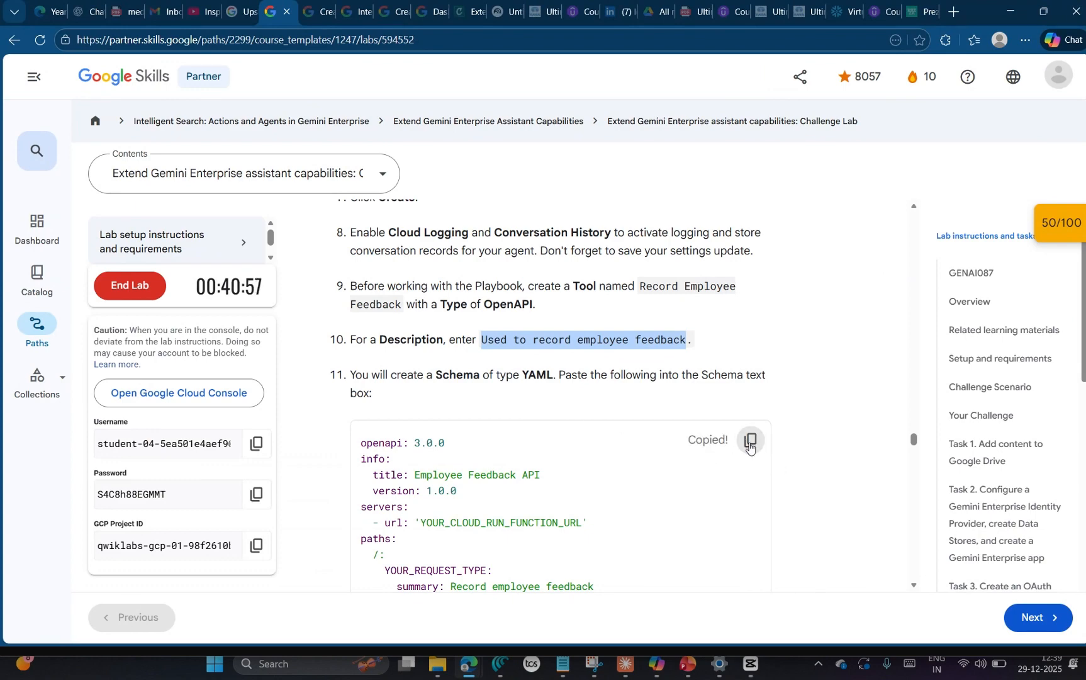
key("alt+Tab")
left_click(125, 414)
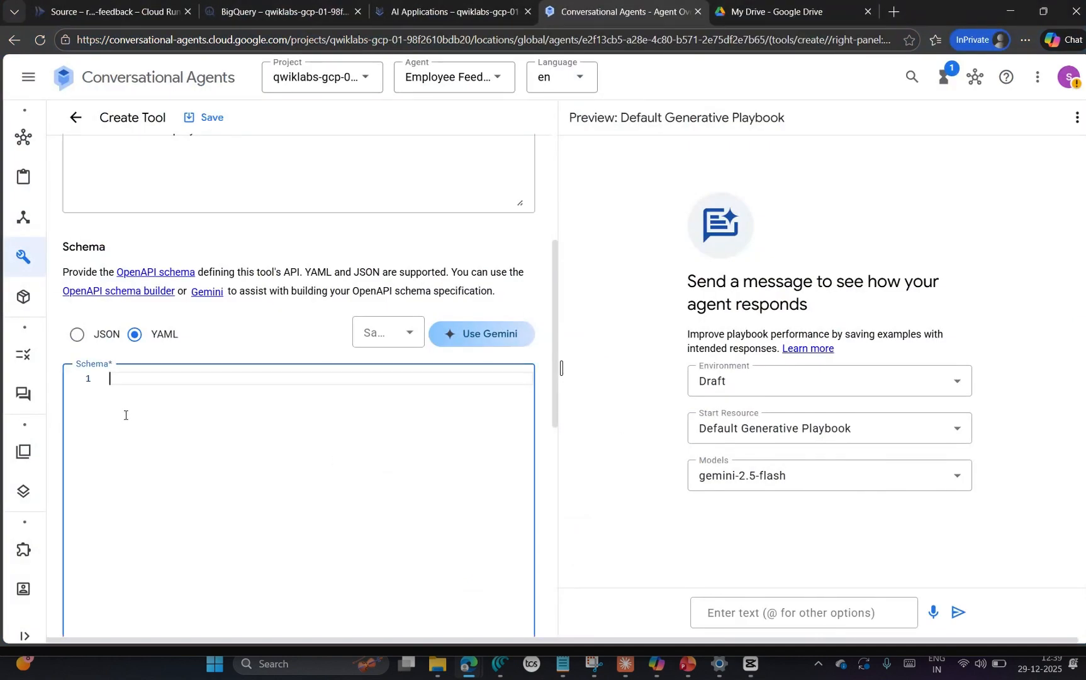
key("ctrl+v")
scroll(306, 480, "up", 5)
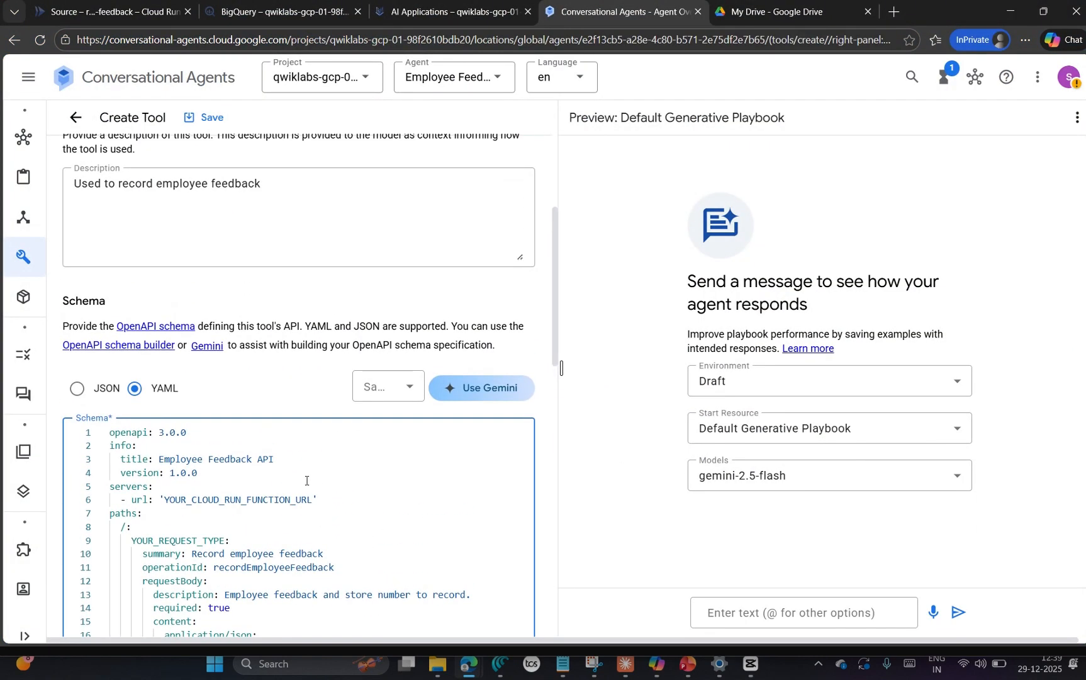
scroll(306, 480, "down", 2)
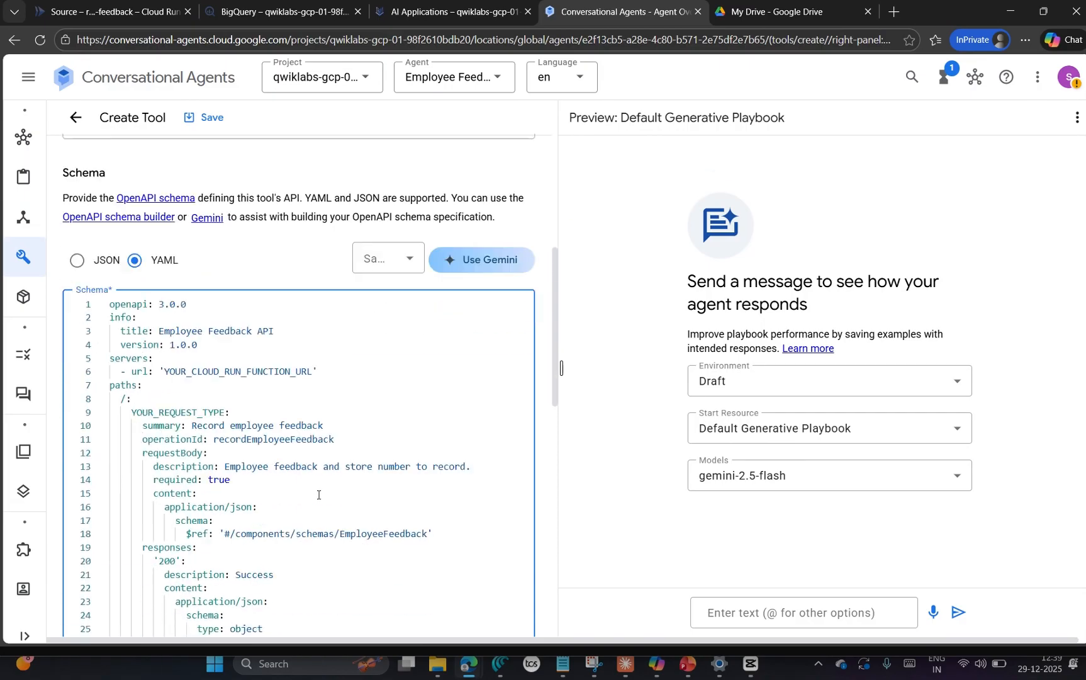
Step: Copy the record-feedback Cloud Run URL from the Notepad notes and return to the tool's schema
double_click(218, 358)
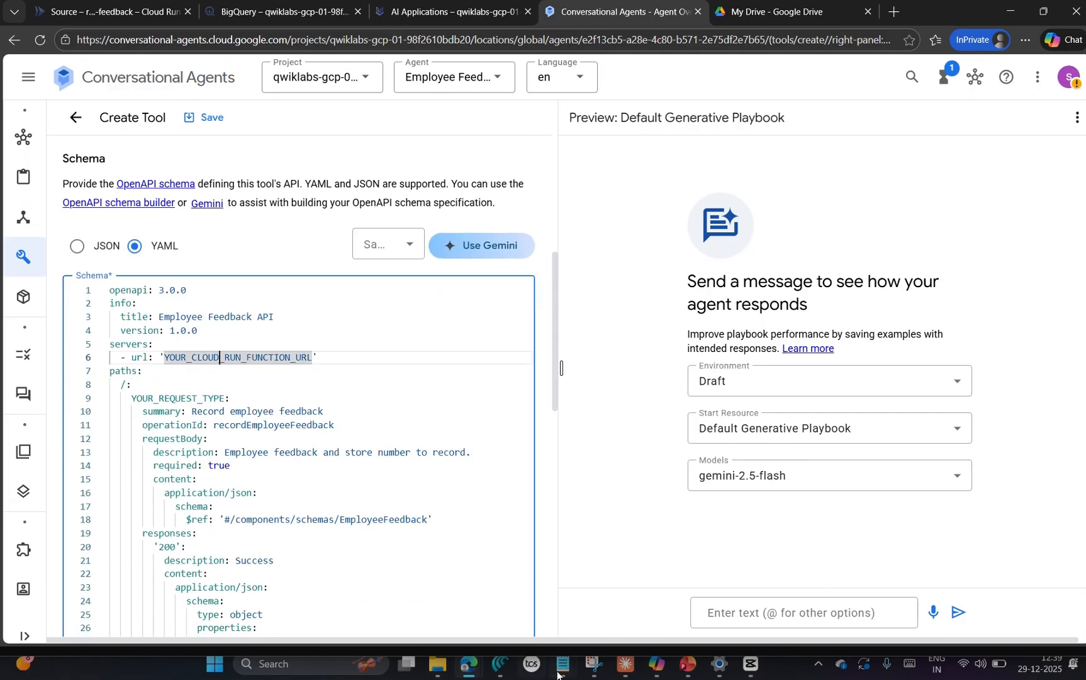
mouse_move(557, 668)
left_click(561, 594)
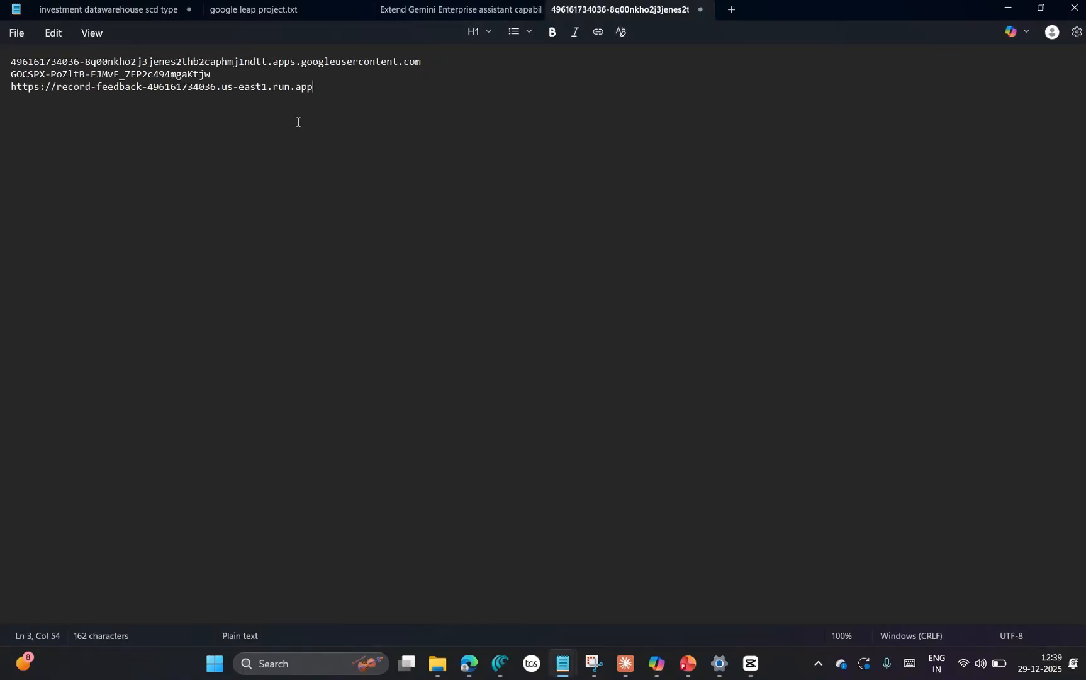
double_click(291, 90)
triple_click(288, 90)
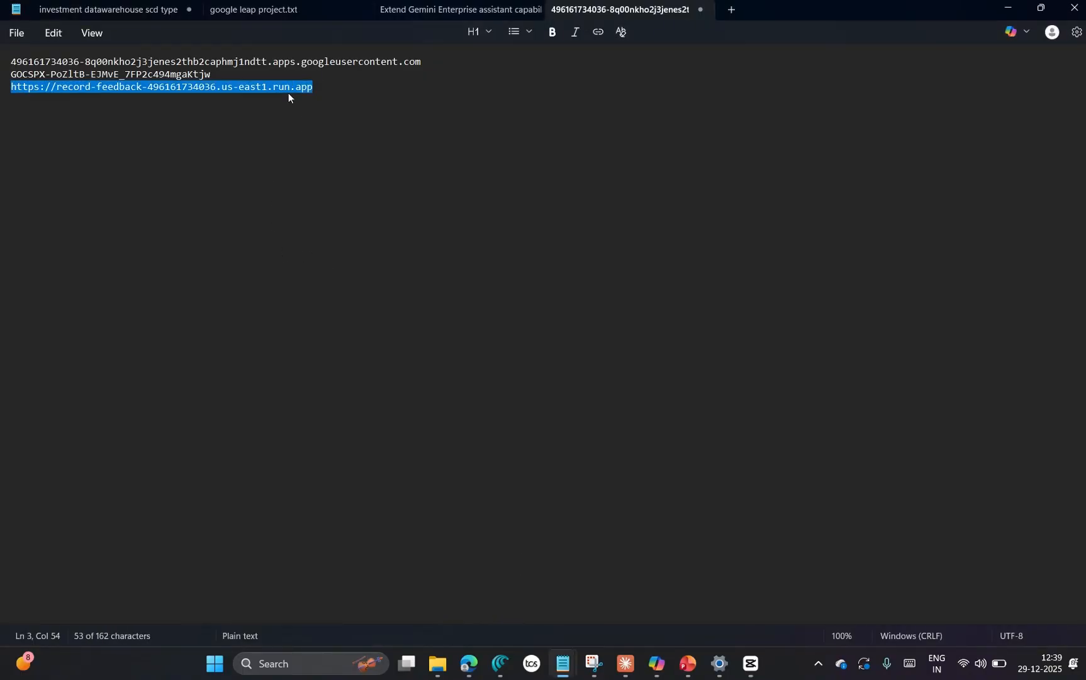
double_click(285, 90)
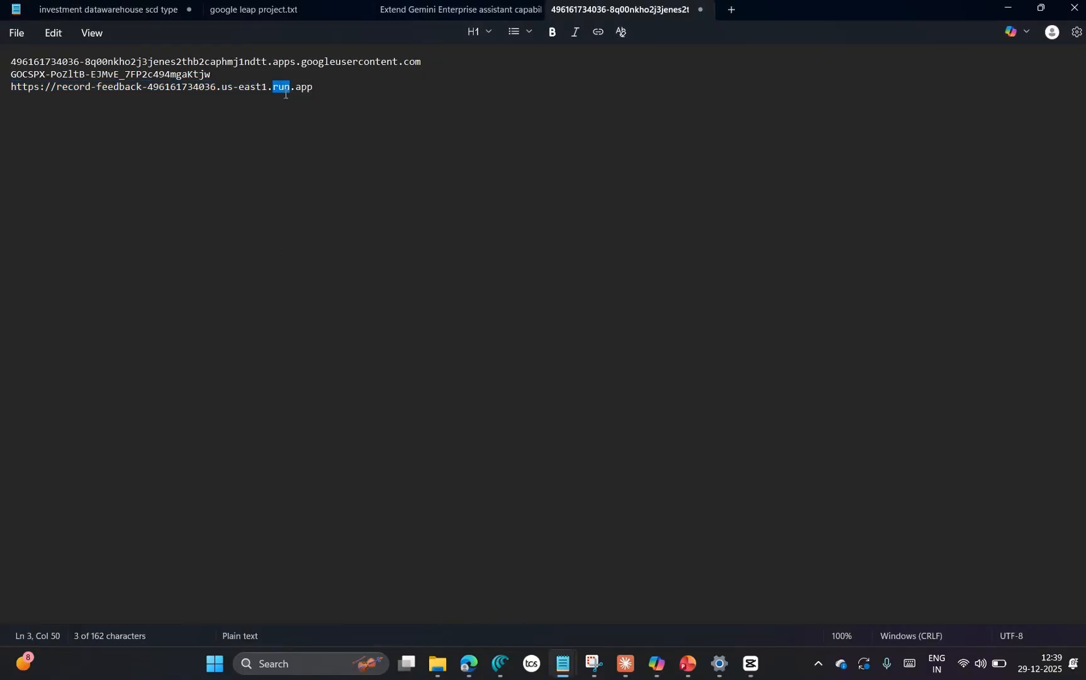
triple_click(285, 92)
key("ctrl+c")
key("alt+Tab")
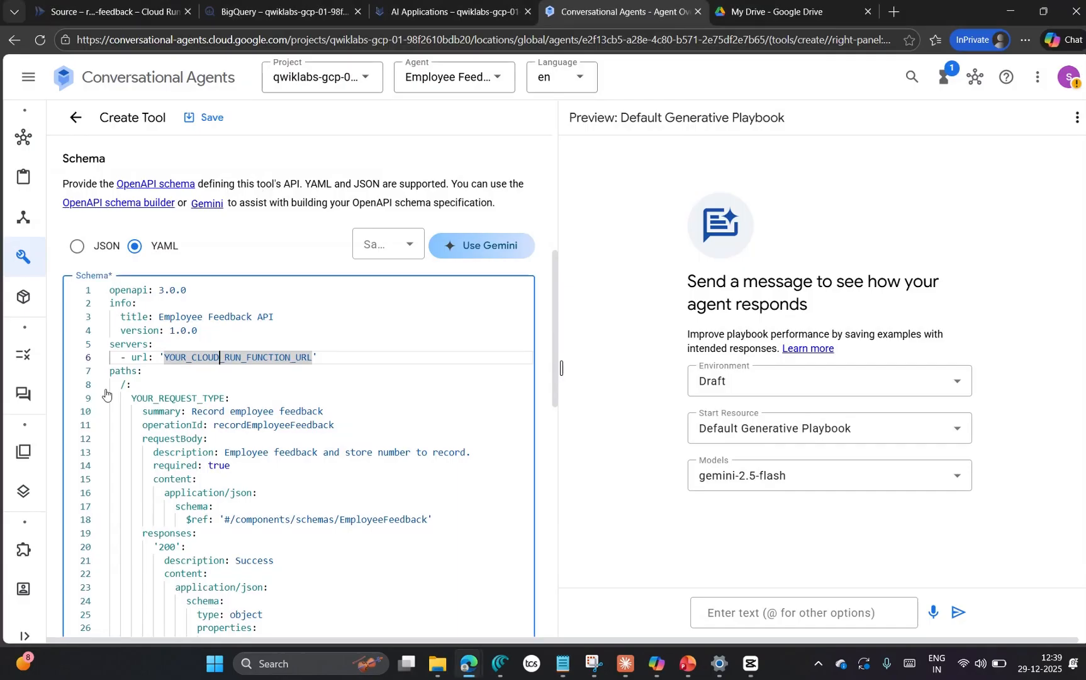
left_click(221, 362)
key("ctrl+v")
scroll(221, 362, "down", 2)
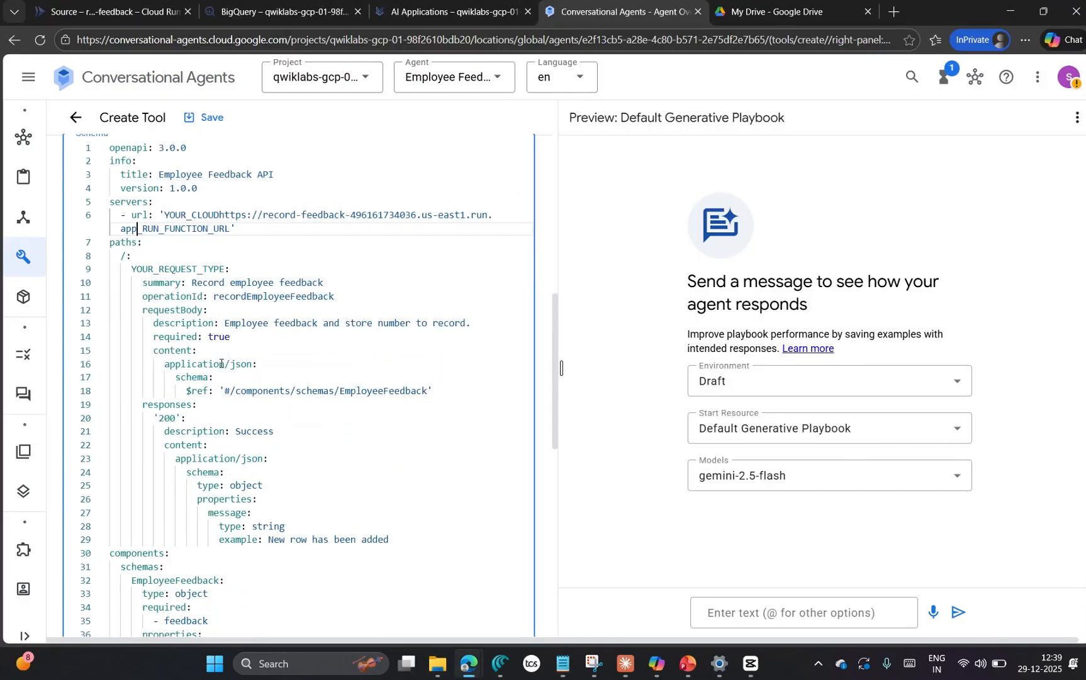
scroll(308, 368, "up", 6)
scroll(333, 440, "down", 3)
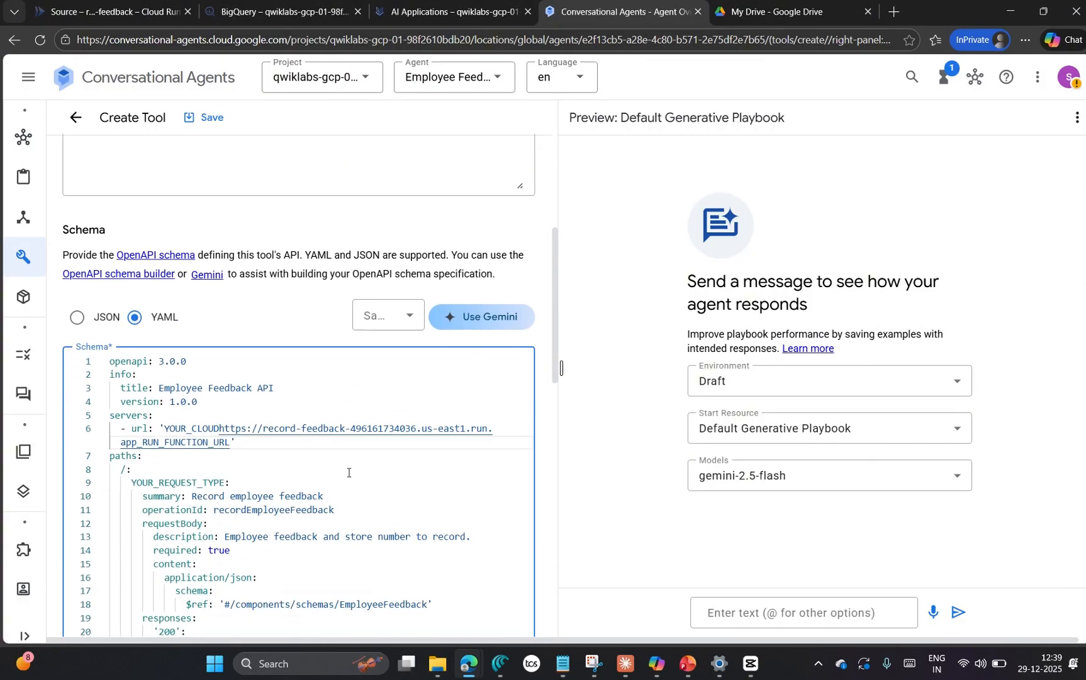
key("ctrl+z")
Step: Replace the whole YOUR_CLOUD_RUN_FUNCTION_URL placeholder in the schema with the copied record-feedback service URL
scroll(301, 345, "down", 3)
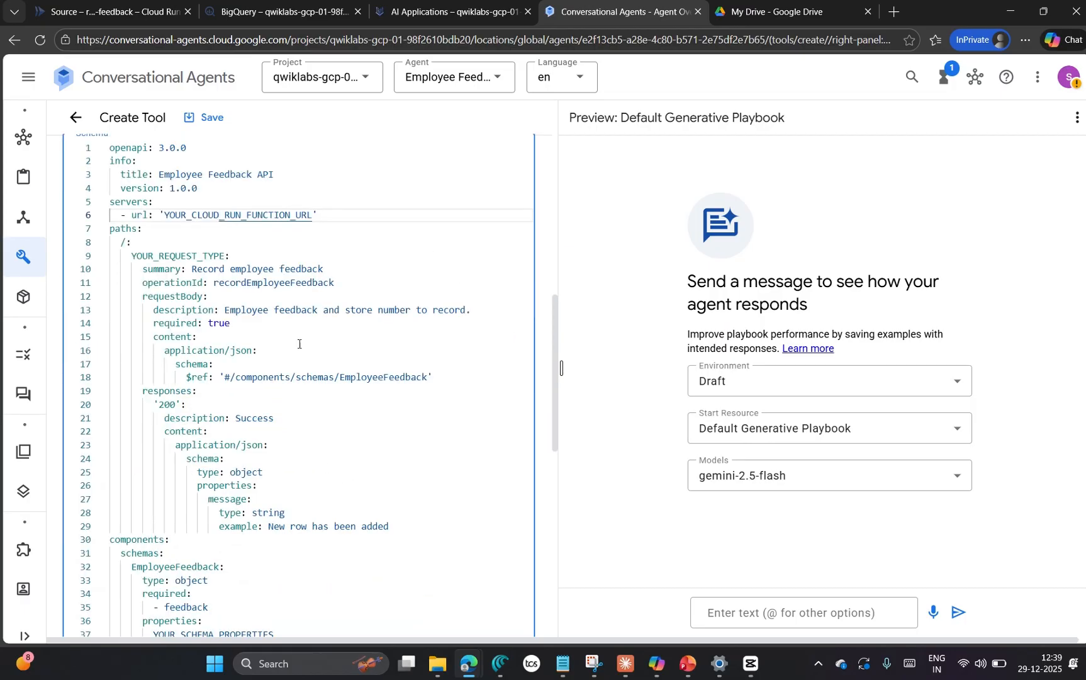
scroll(301, 345, "up", 2)
left_click_drag(314, 358, 161, 358)
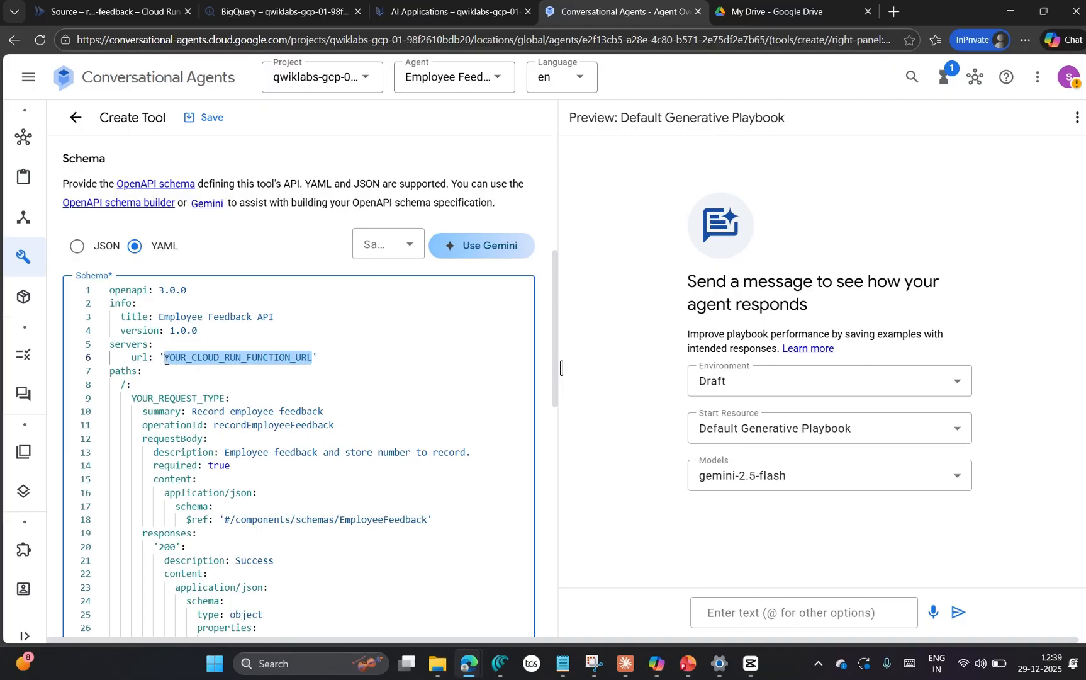
key("ctrl+v")
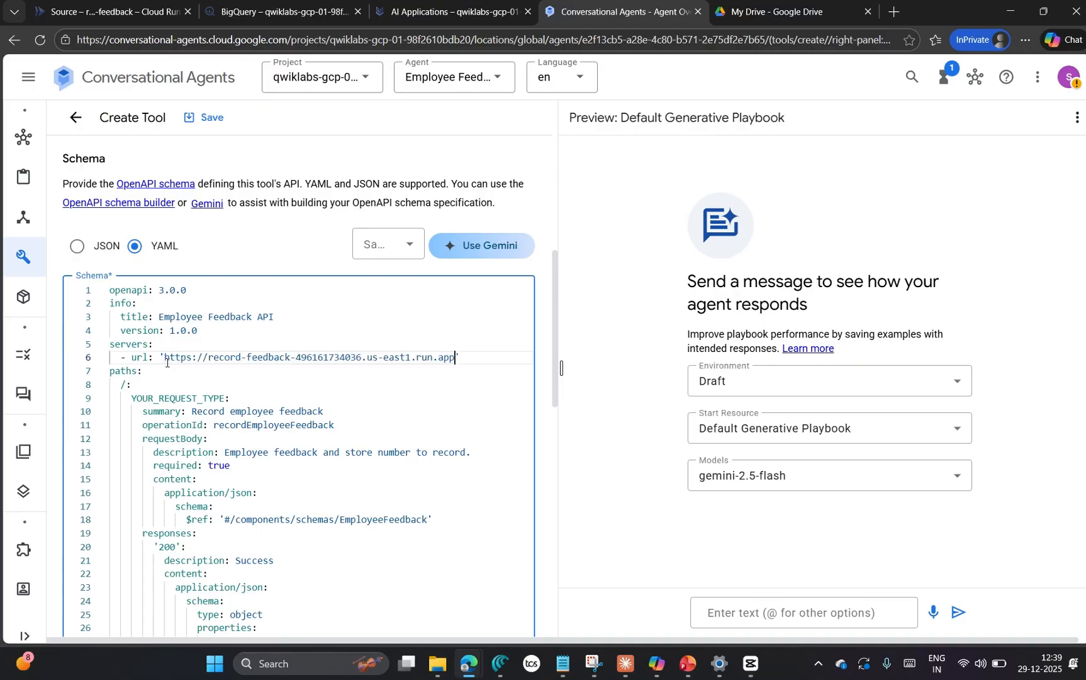
Step: Check the record-feedback service's URL in Cloud Run and return to the tool being created
left_click(122, 11)
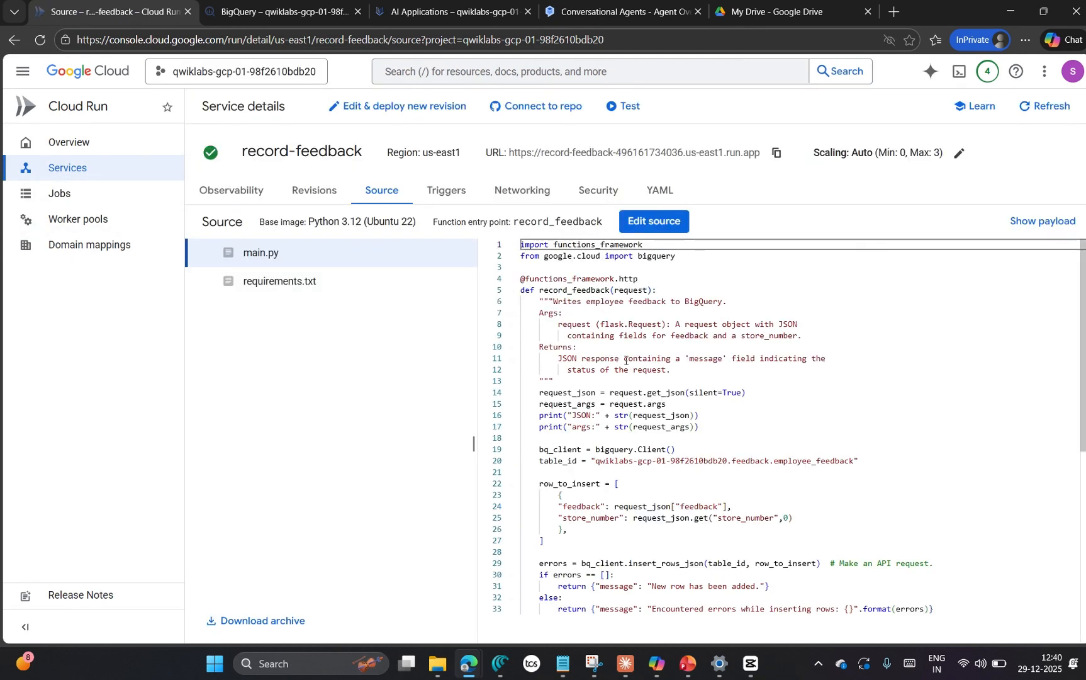
left_click(774, 154)
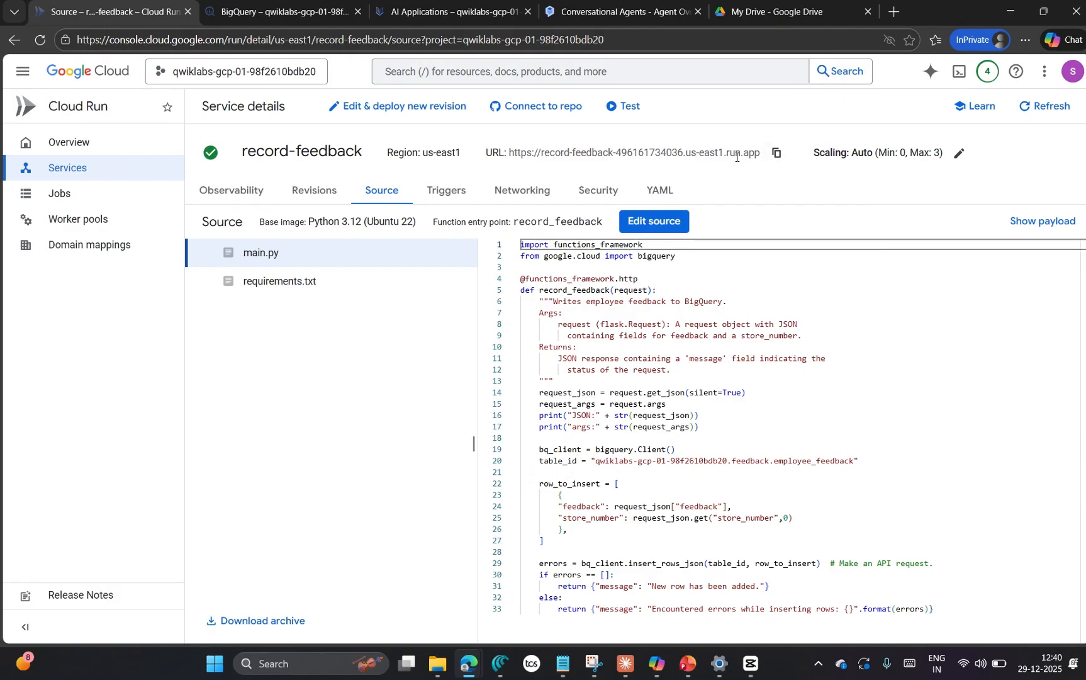
left_click(453, 18)
left_click(631, 13)
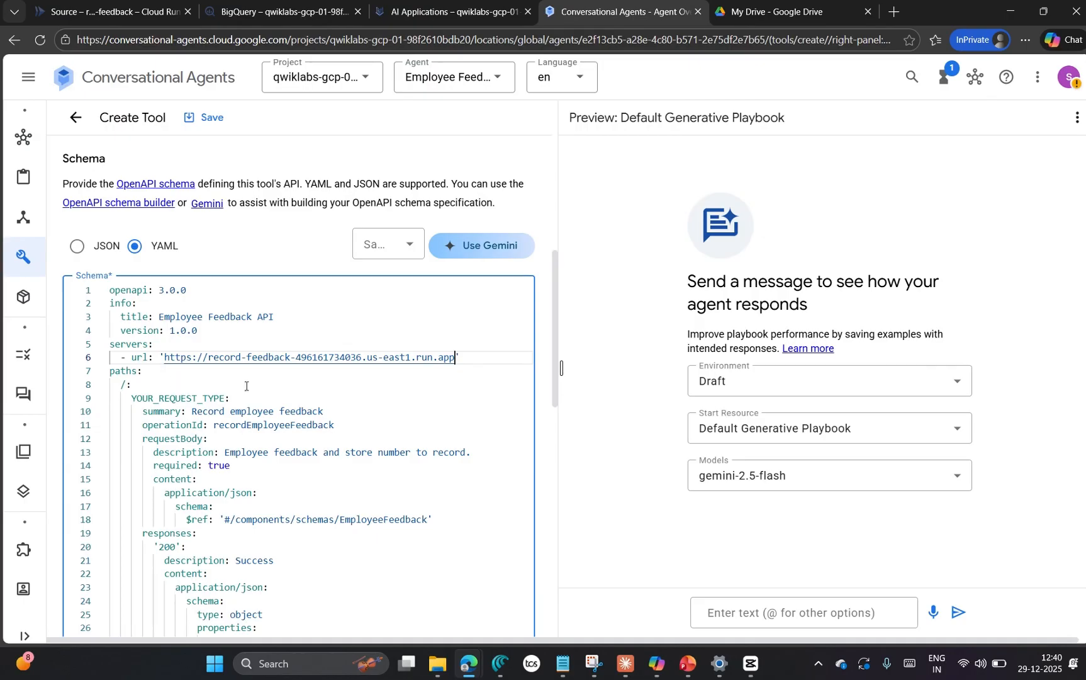
Step: Replace the YOUR_REQUEST_TYPE placeholder in the schema with post
scroll(401, 379, "down", 3)
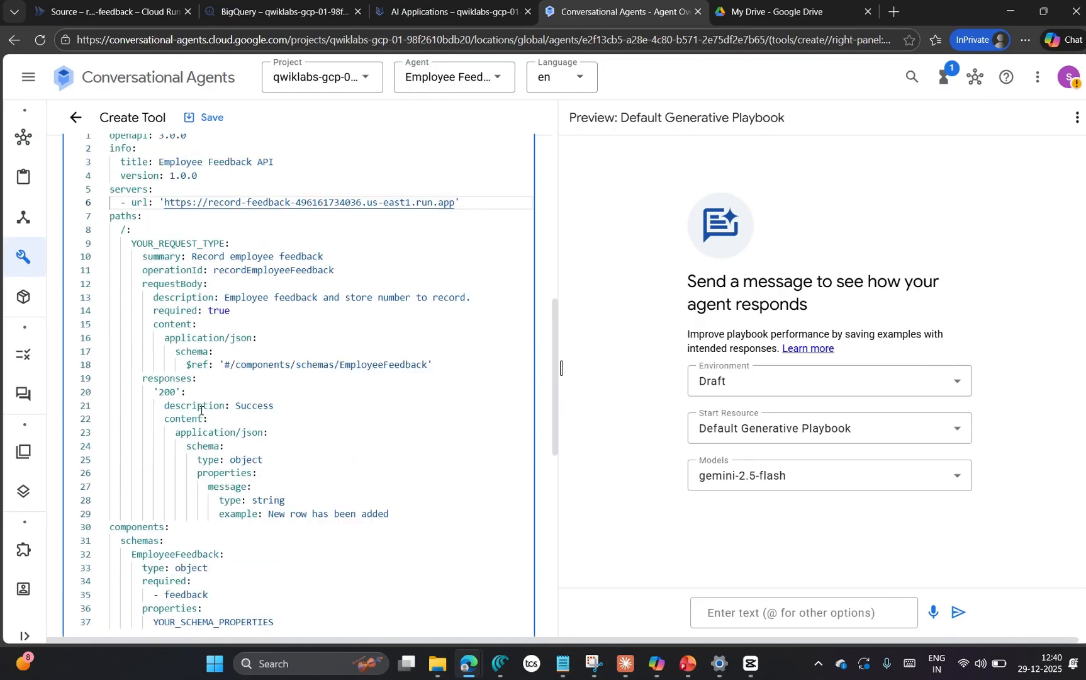
scroll(192, 465, "up", 8)
scroll(192, 466, "down", 5)
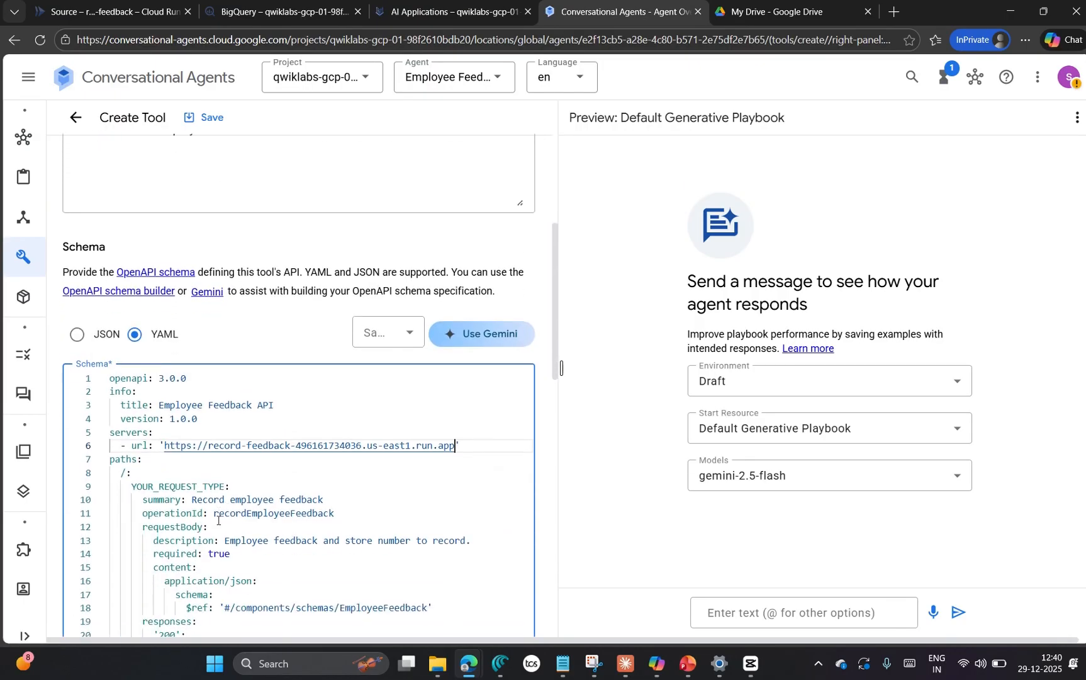
left_click_drag(226, 487, 132, 490)
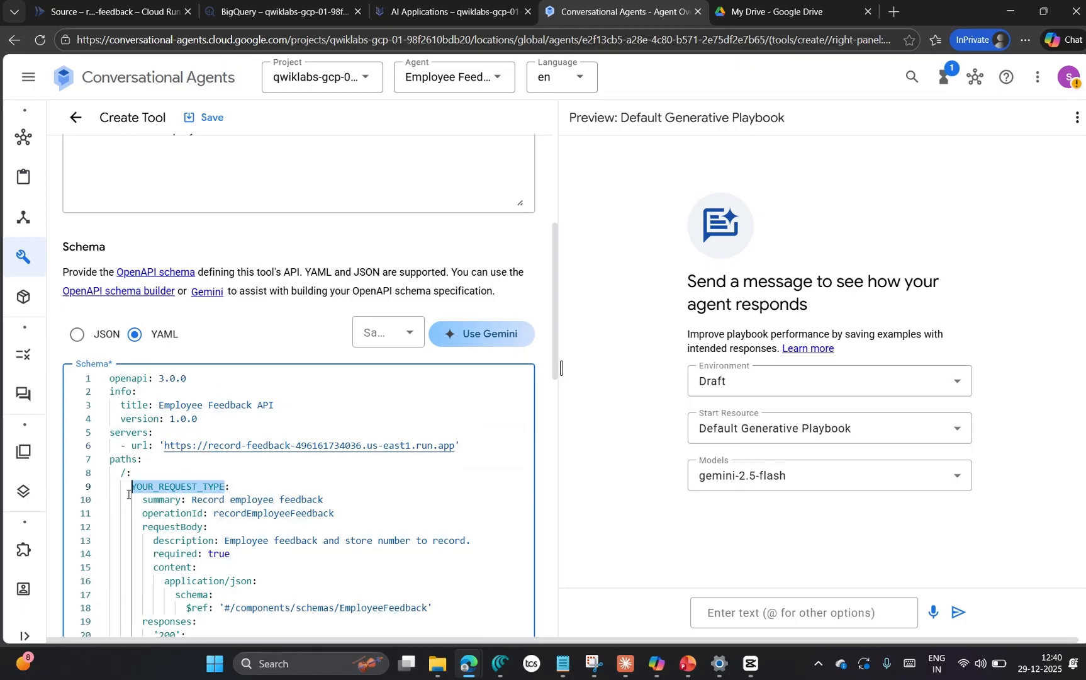
type("post:")
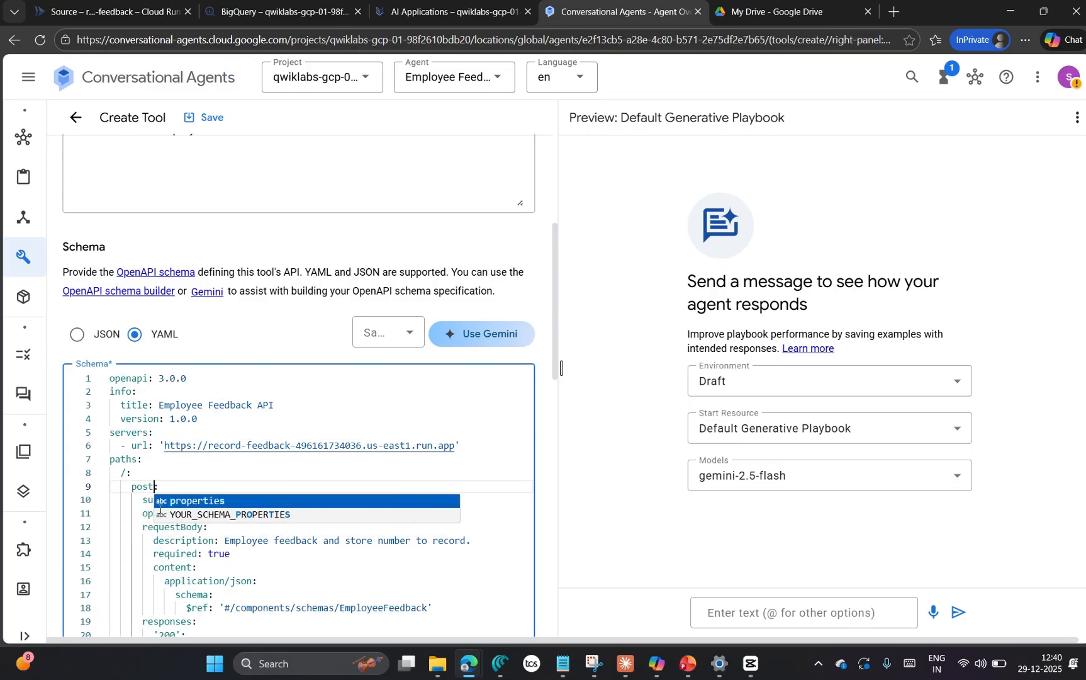
Step: Copy the feedback and store_number property definitions from the Task 6 YAML in the Notepad lab notes and return to the tool's schema
scroll(465, 465, "down", 8)
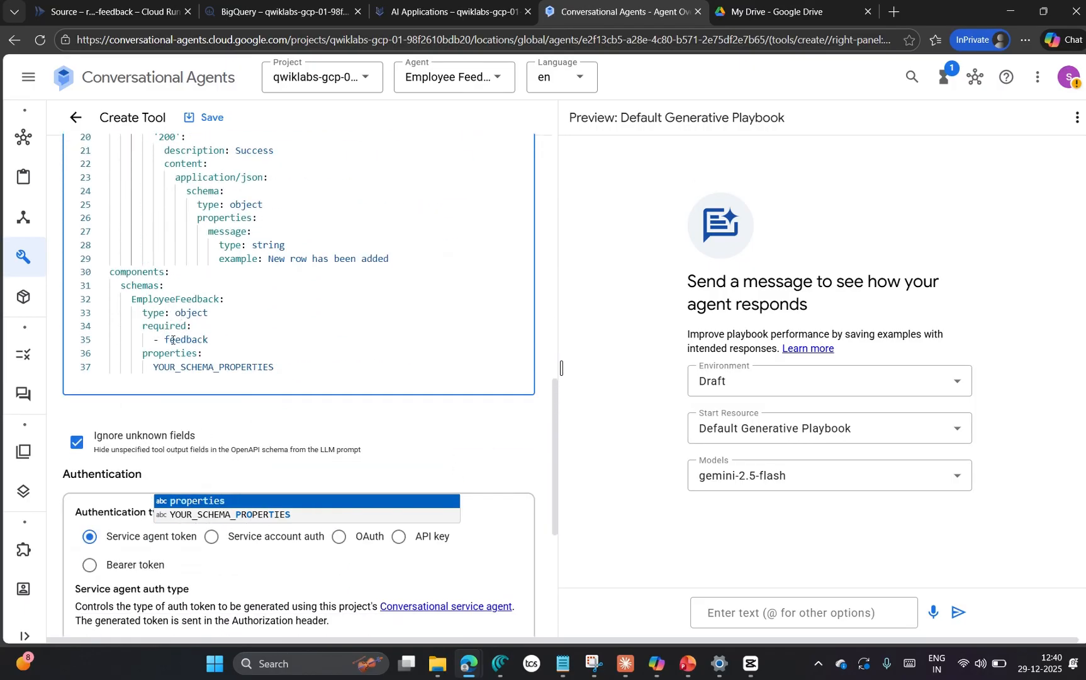
scroll(280, 343, "down", 1)
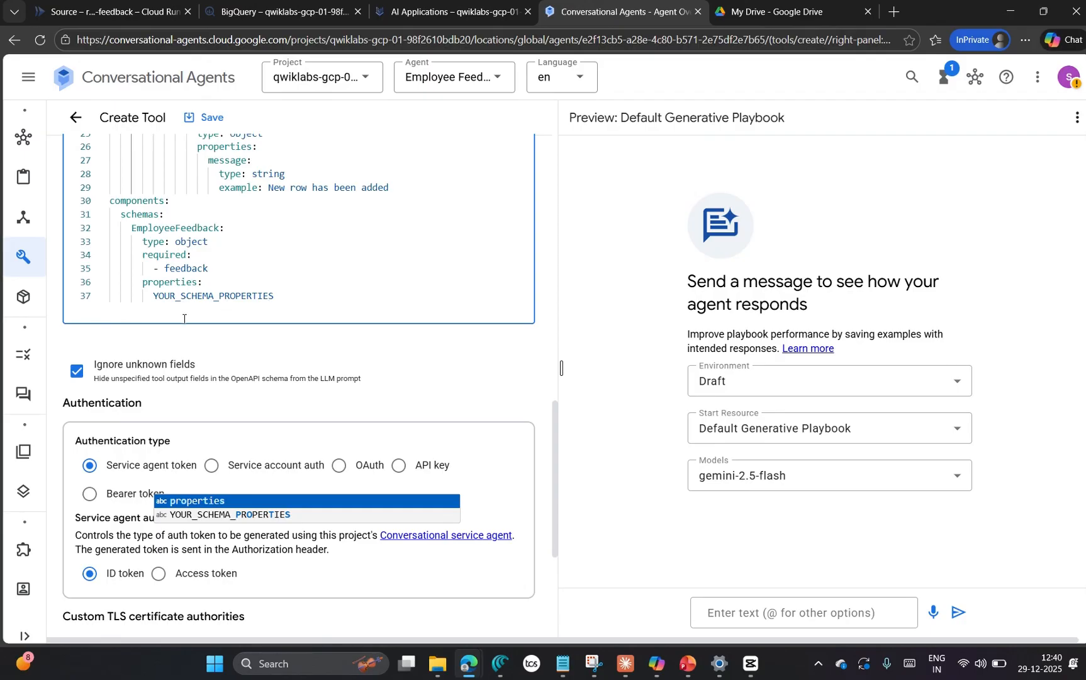
mouse_move(563, 664)
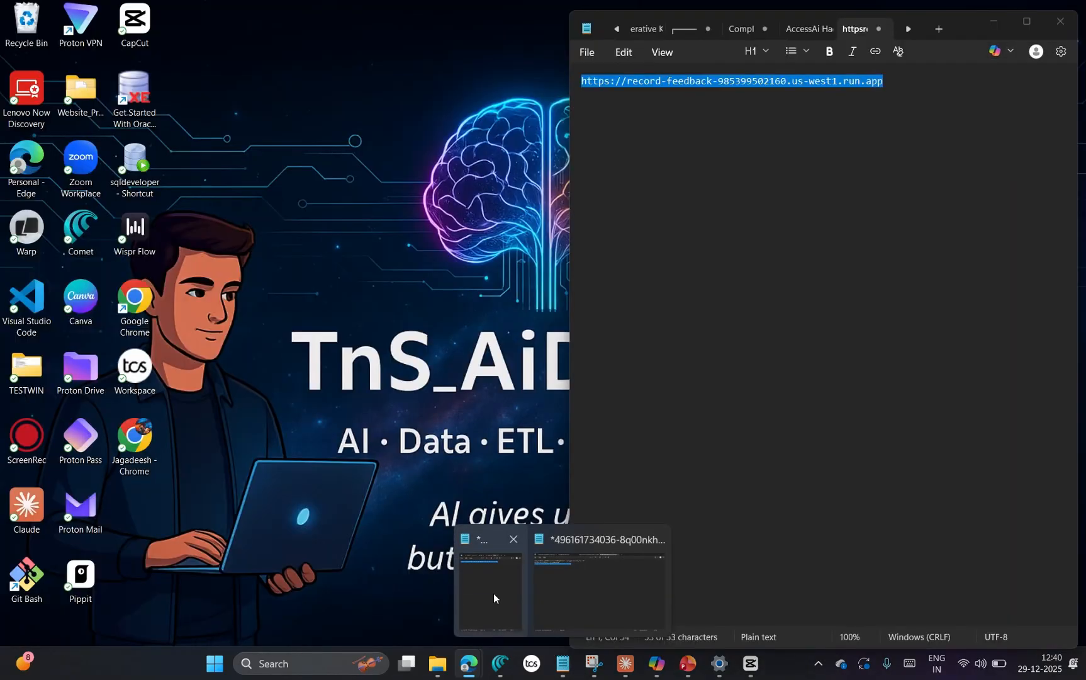
left_click(566, 588)
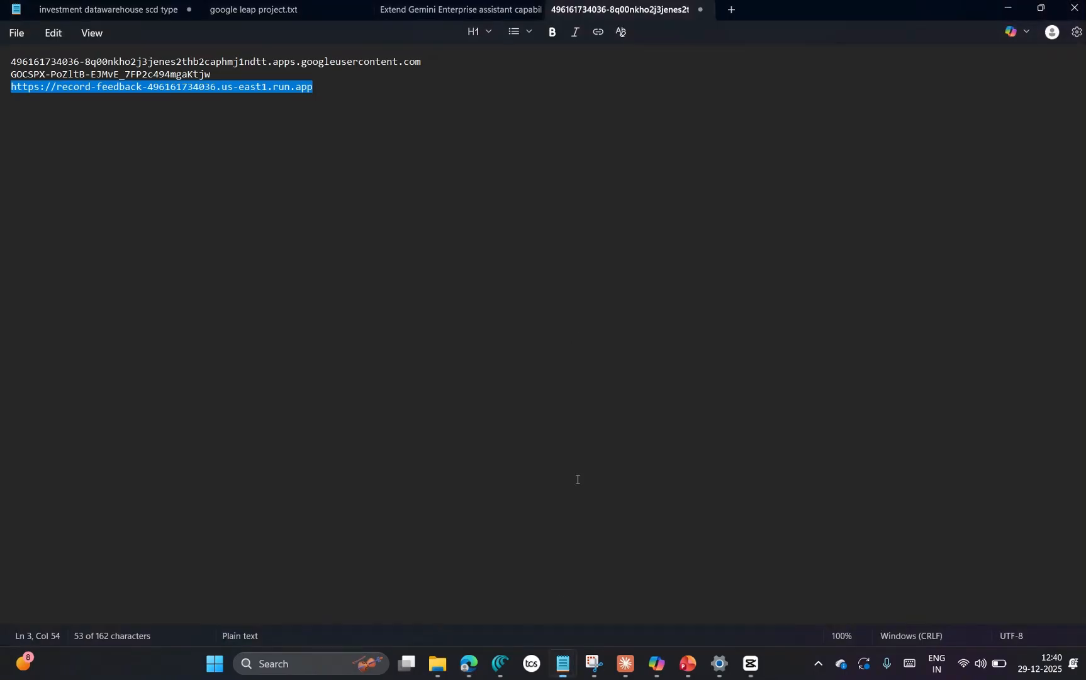
left_click(429, 10)
scroll(326, 430, "down", 10)
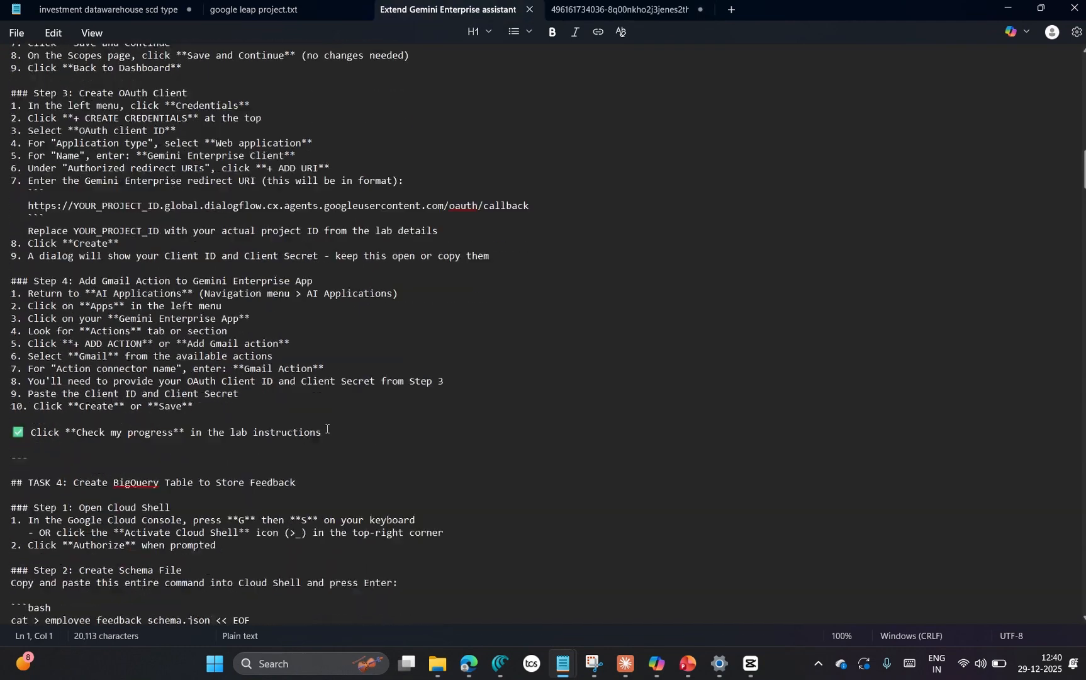
scroll(326, 430, "down", 20)
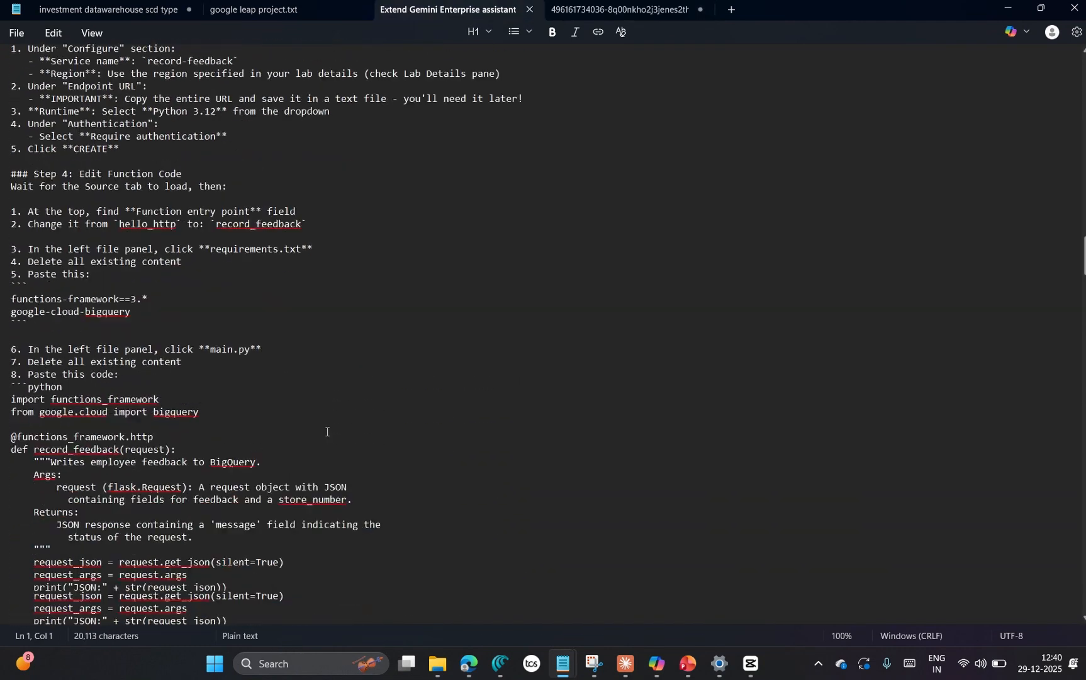
scroll(327, 431, "down", 8)
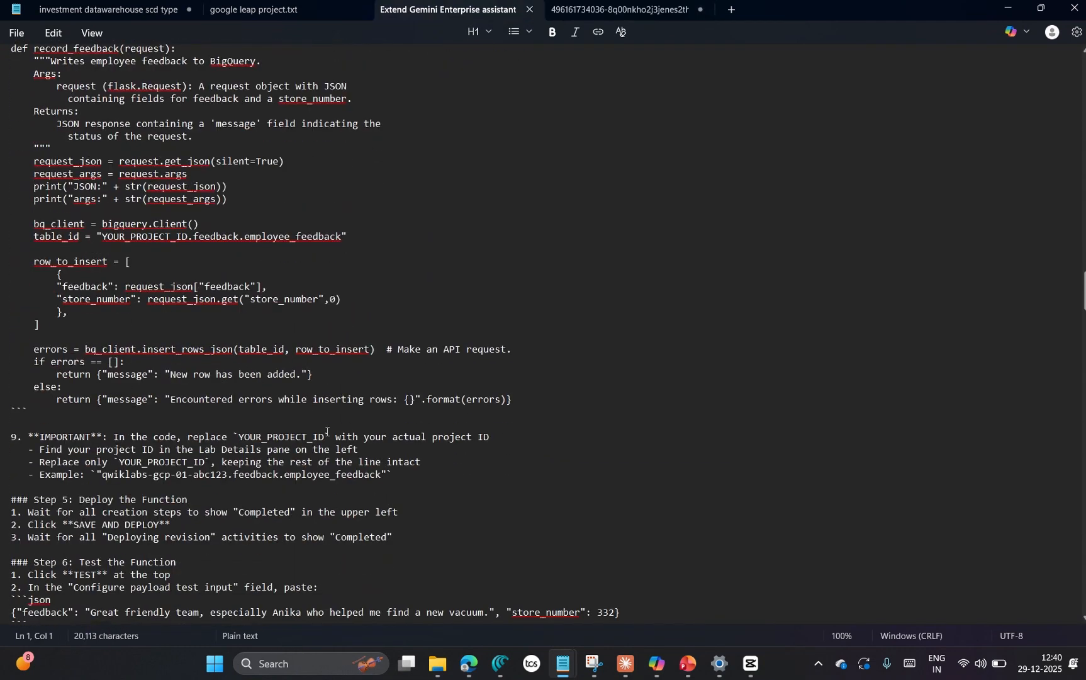
scroll(197, 343, "down", 20)
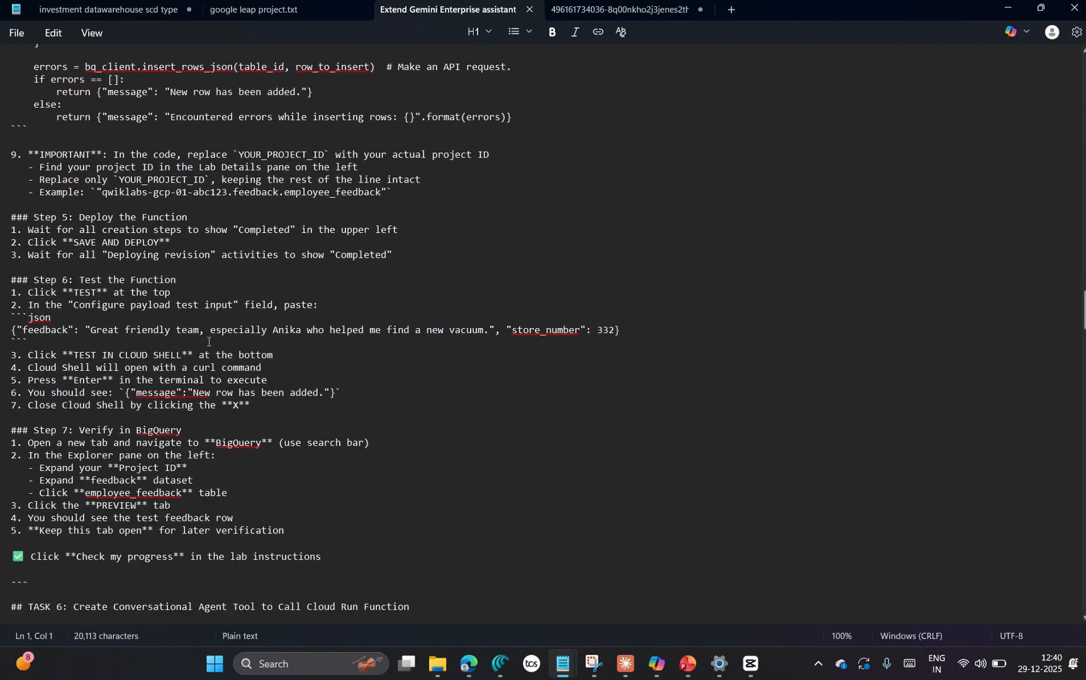
scroll(208, 345, "down", 7)
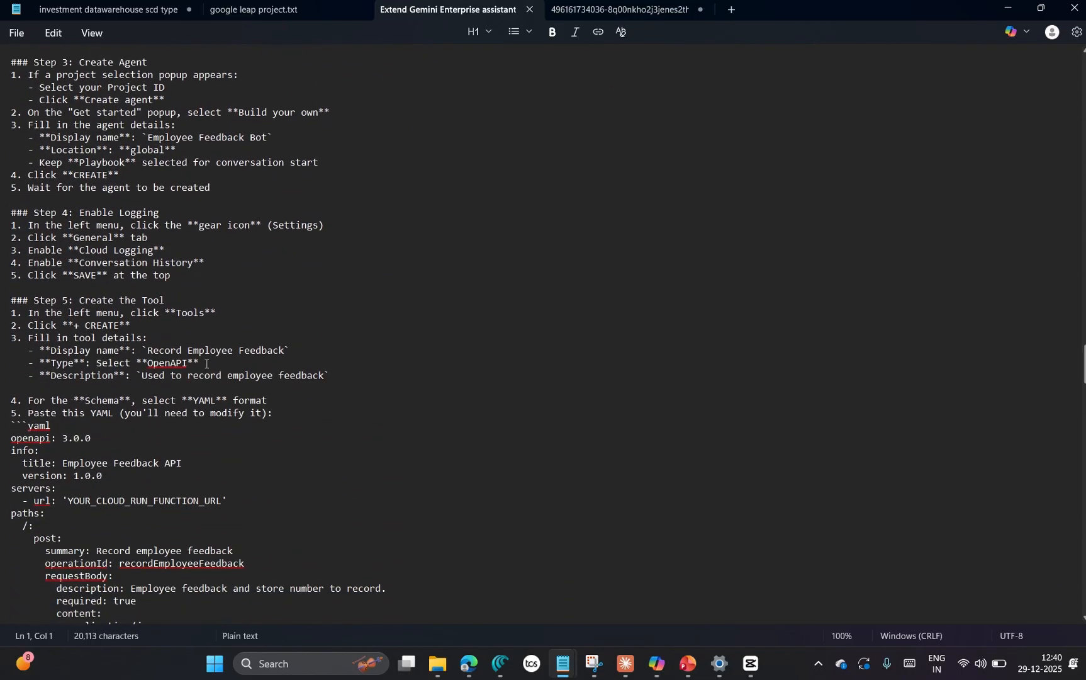
scroll(68, 398, "down", 15)
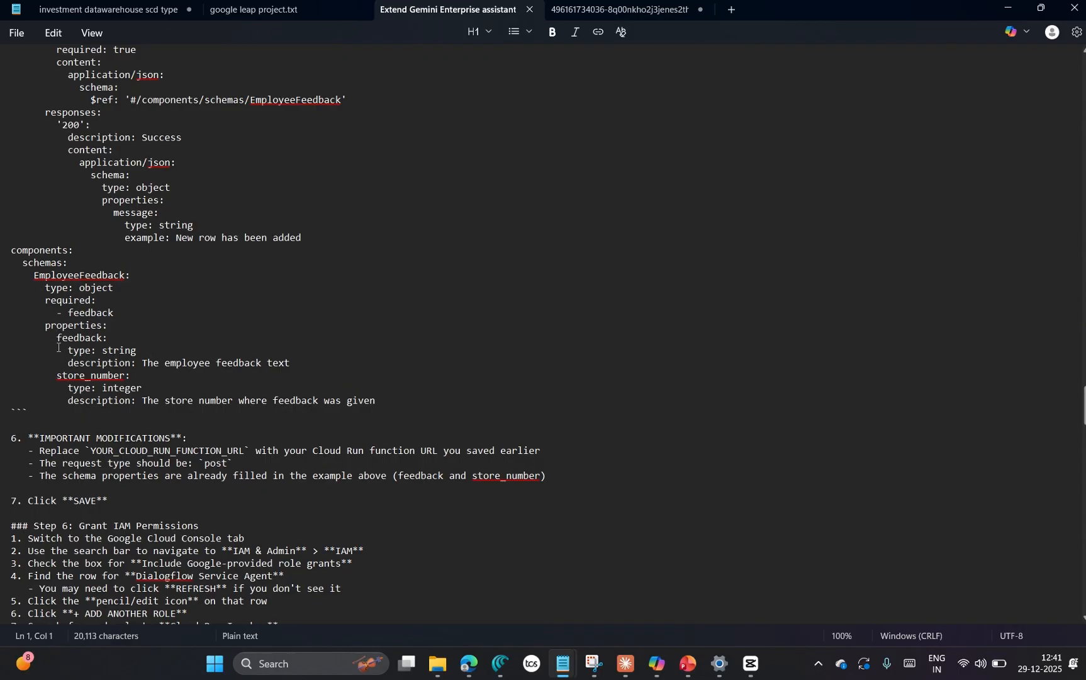
left_click_drag(57, 337, 408, 401)
key("ctrl+c")
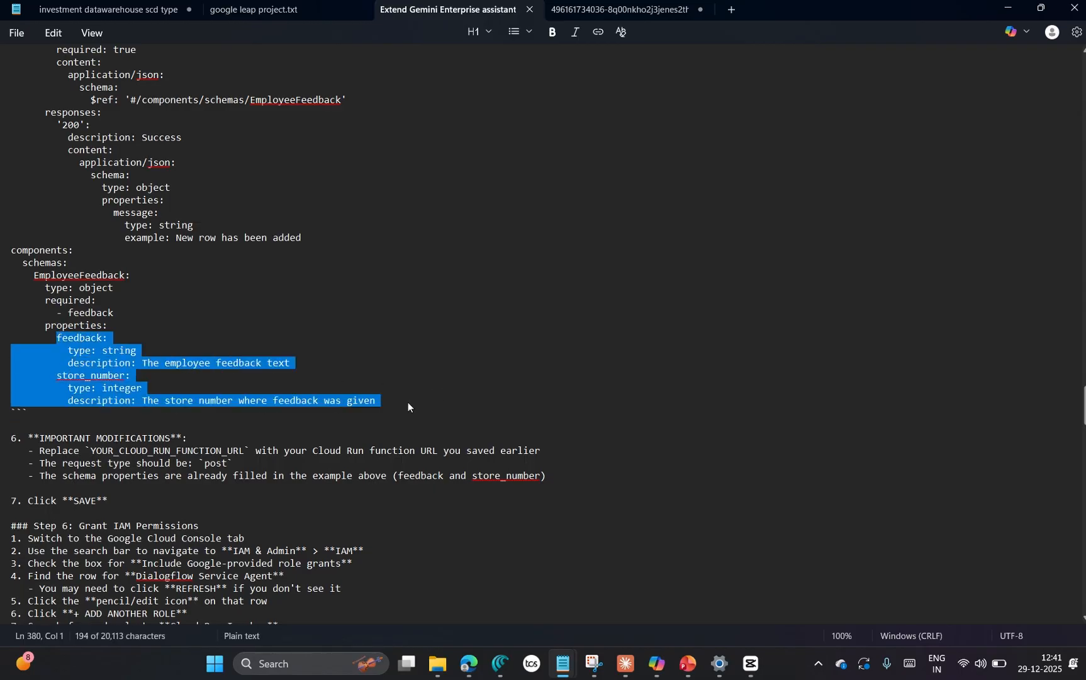
key("alt+Tab")
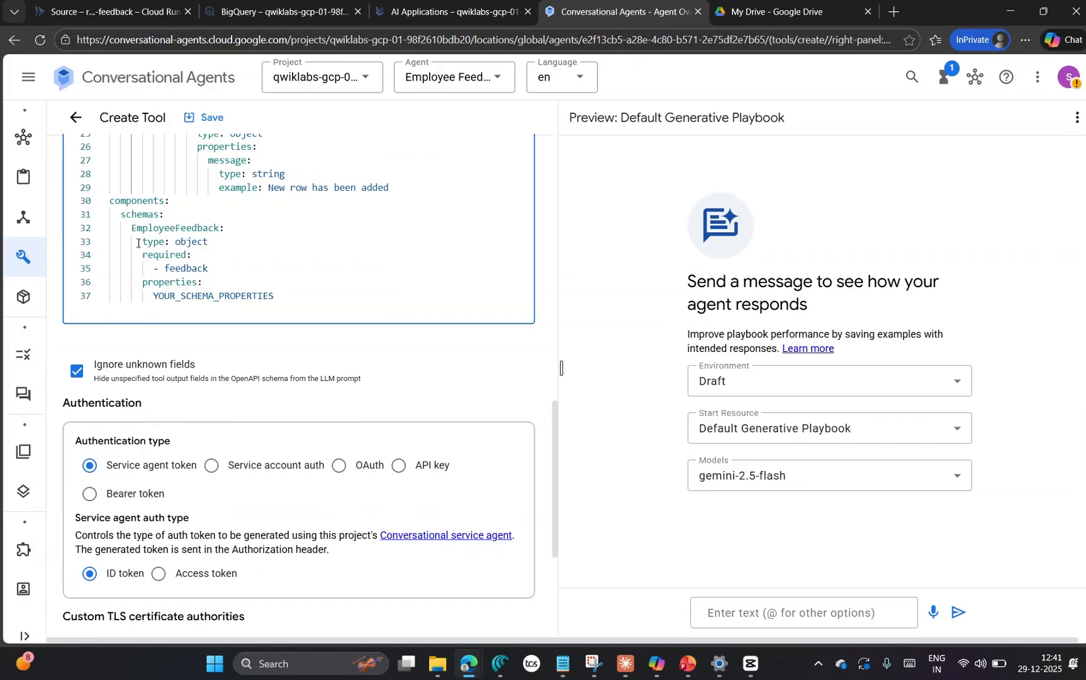
Step: Replace the YOUR_SCHEMA_PROPERTIES placeholder with the copied feedback and store_number definitions and compare the schema with the notes
left_click_drag(154, 297, 315, 300)
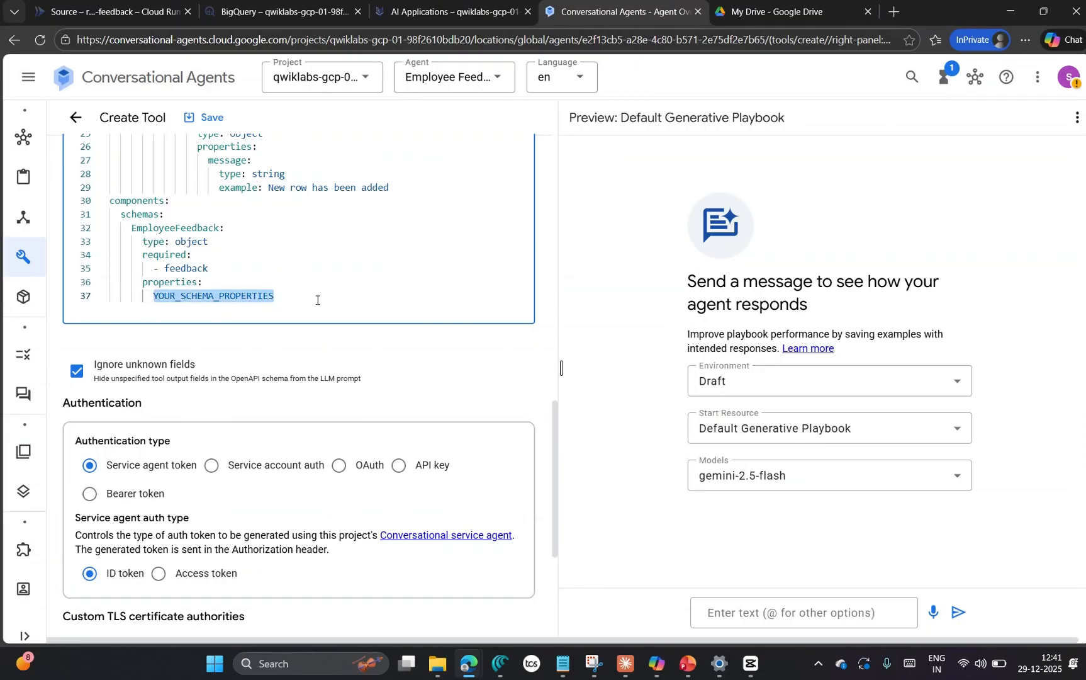
key("ctrl+v")
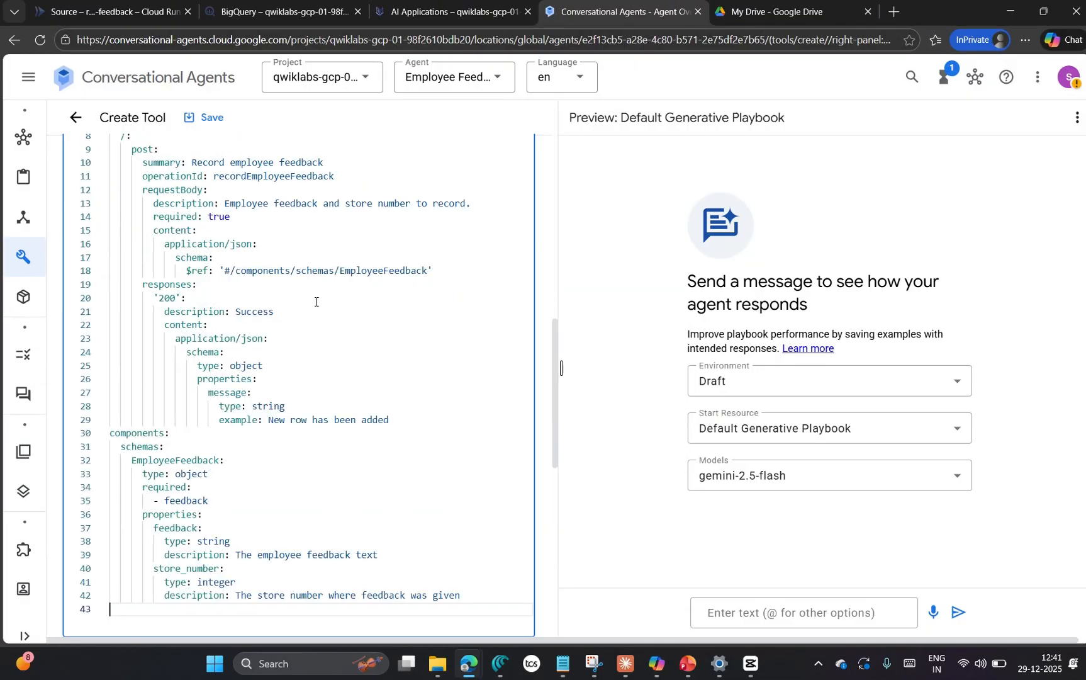
scroll(317, 371, "down", 5)
key("alt+Tab")
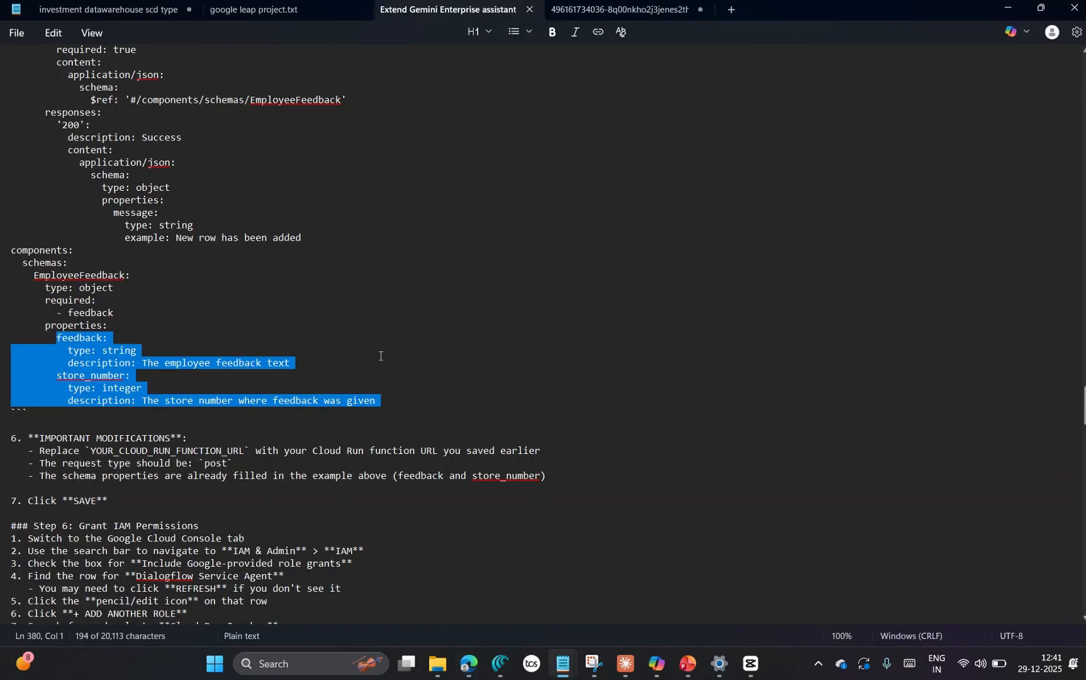
key("alt+Tab")
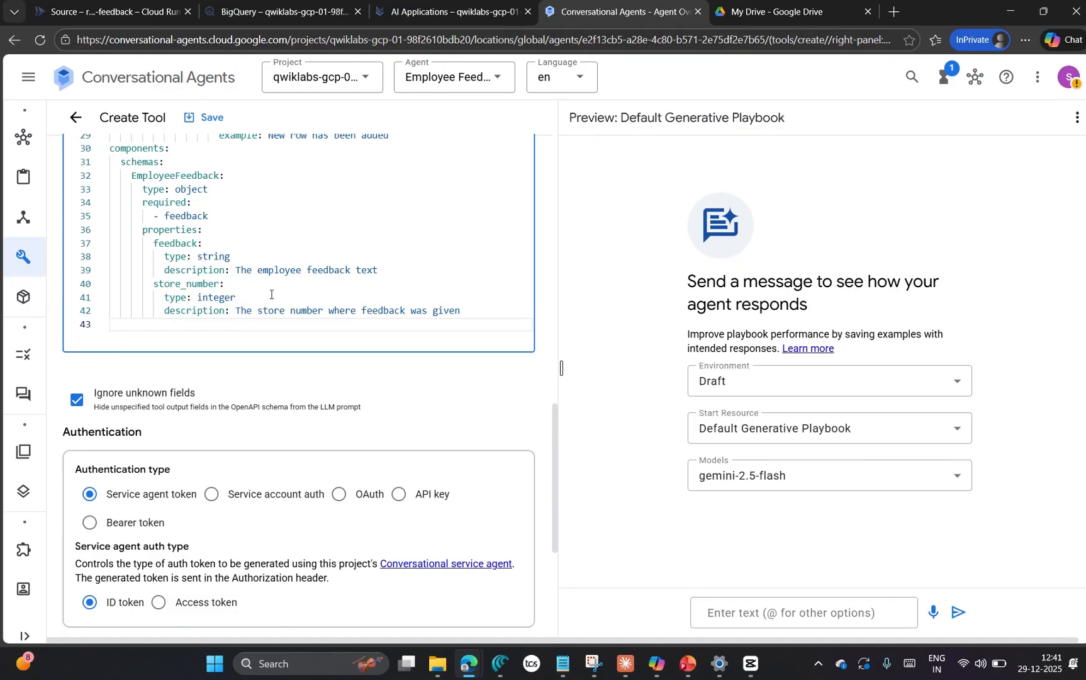
Step: Review the remaining settings of the Record Employee Feedback tool, leave the Service Directory service empty, and save the tool
scroll(318, 346, "down", 5)
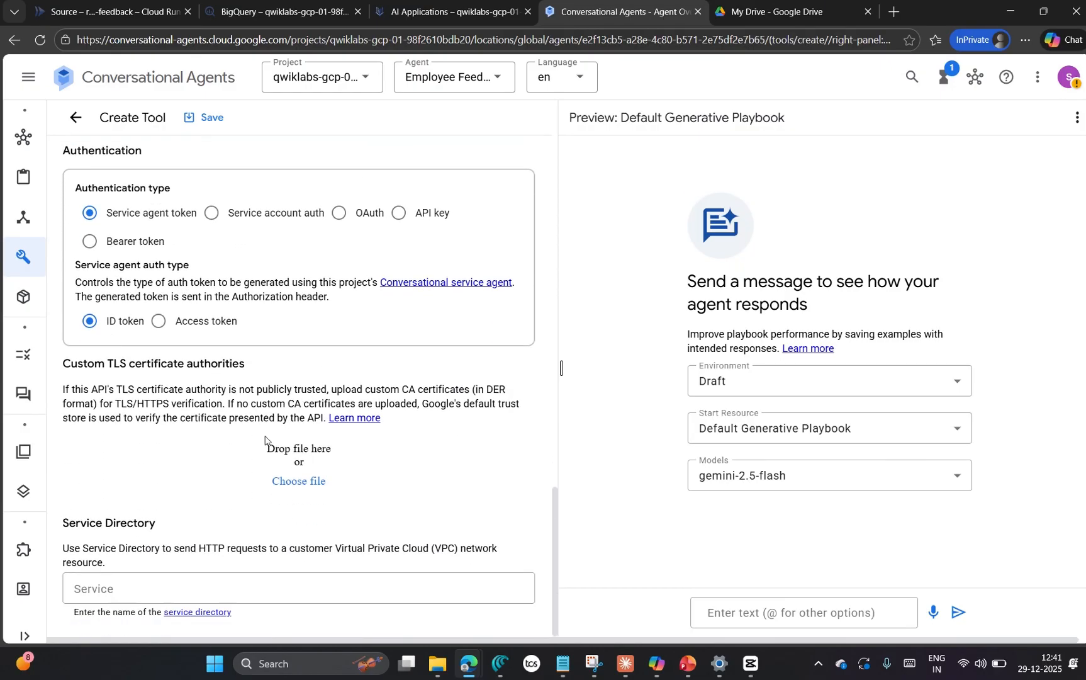
left_click(346, 579)
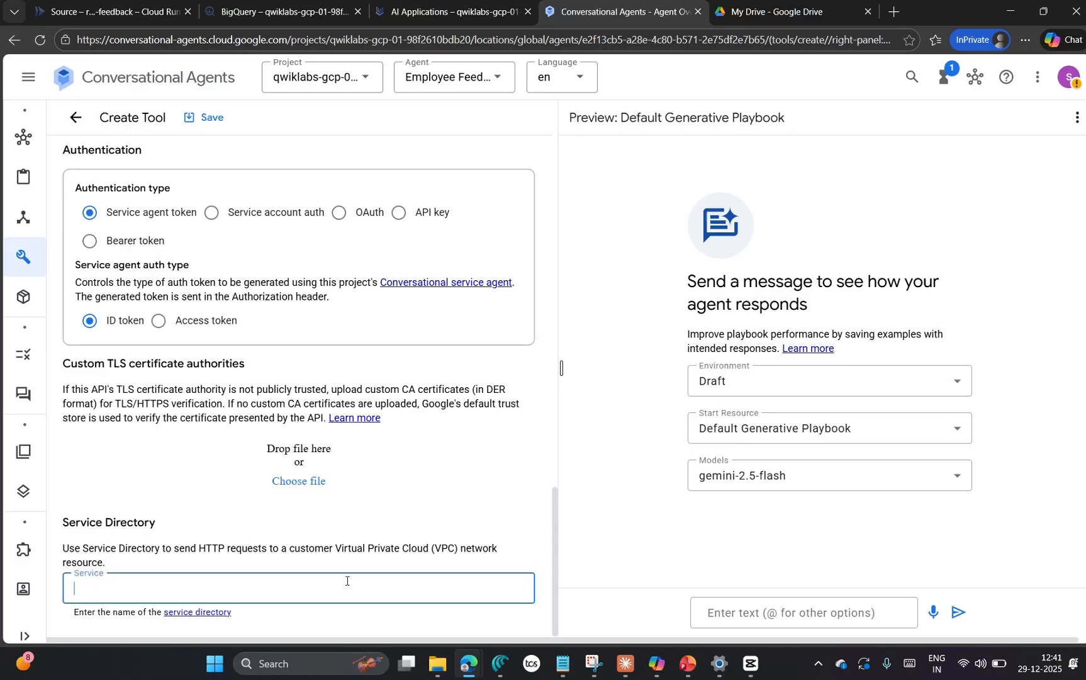
scroll(382, 432, "up", 15)
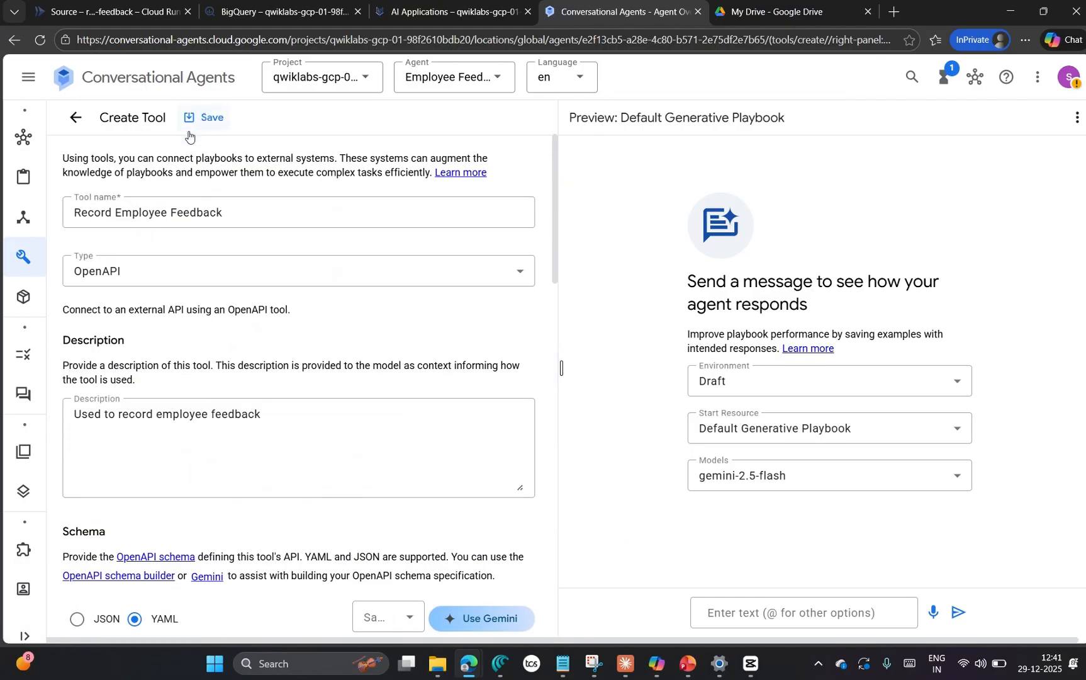
left_click(209, 119)
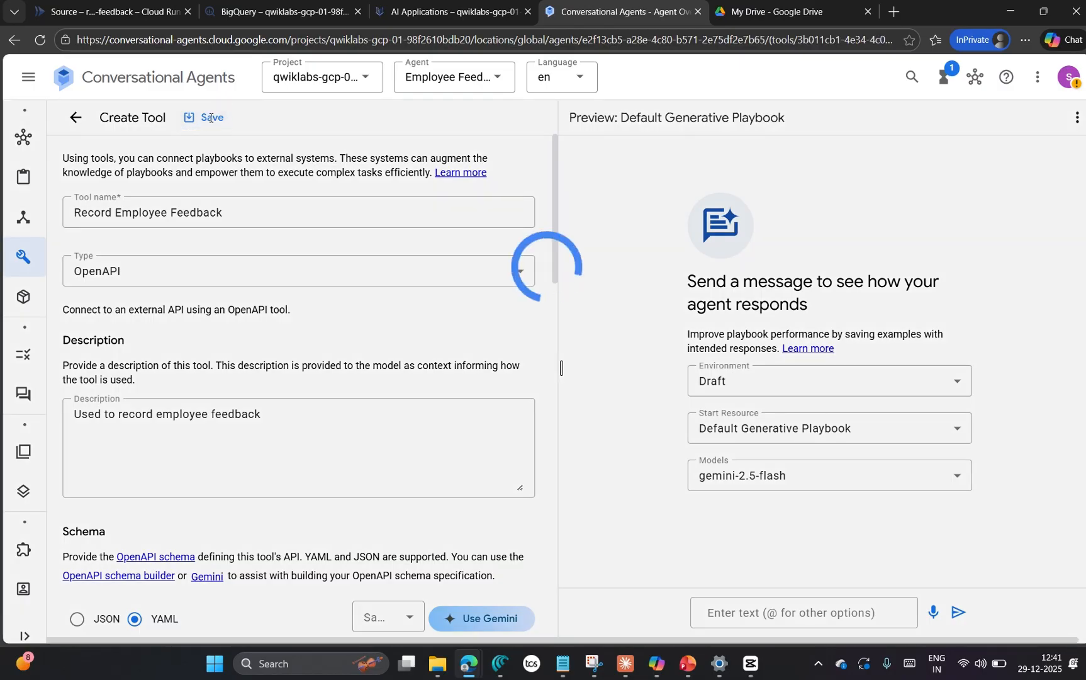
scroll(433, 424, "down", 12)
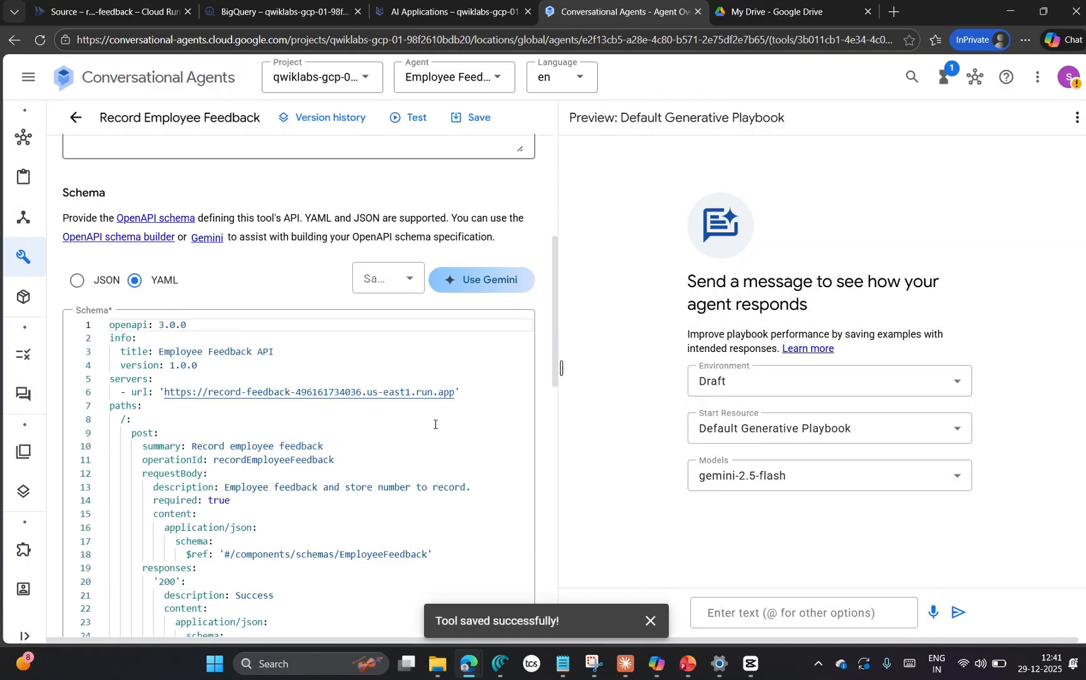
Step: Switch to the Google Skills lab page and read the Task 6 instructions that follow saving the tool
left_click(469, 665)
left_click(142, 590)
scroll(641, 469, "down", 15)
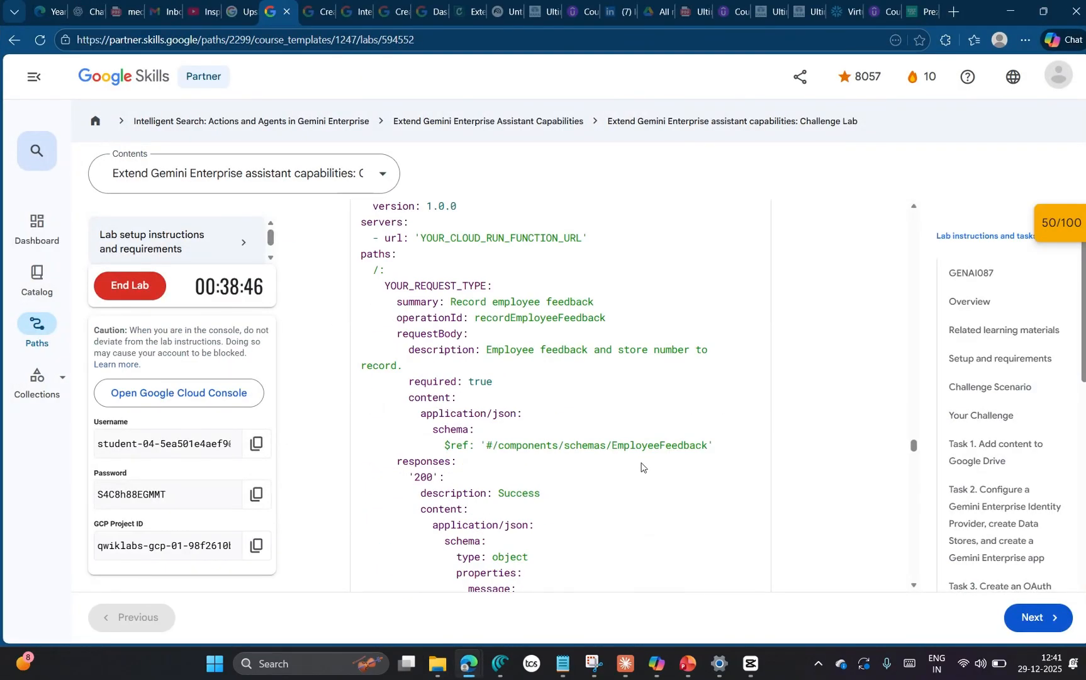
scroll(611, 504, "up", 3)
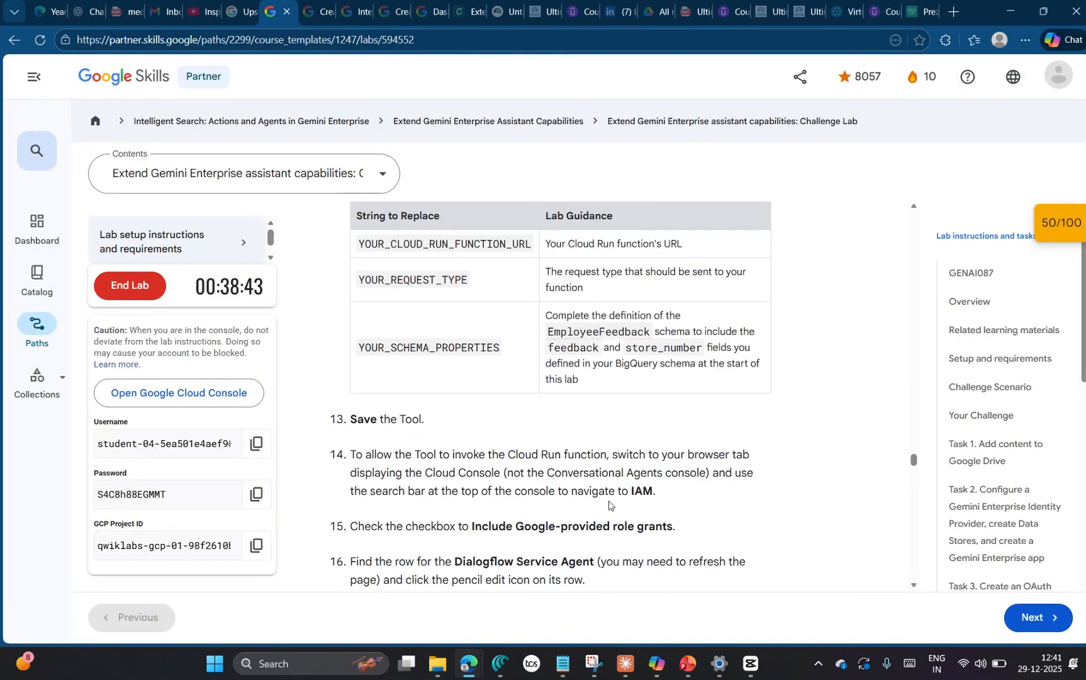
scroll(725, 461, "down", 2)
scroll(436, 481, "up", 2)
scroll(436, 481, "down", 1)
scroll(526, 440, "down", 3)
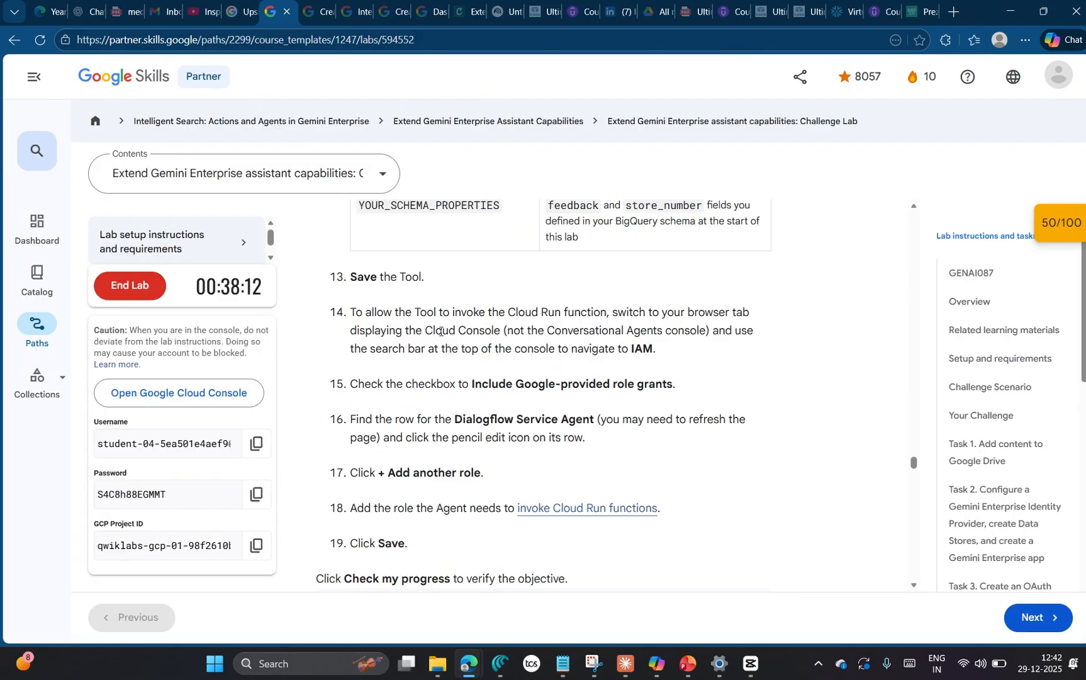
key("alt+Tab")
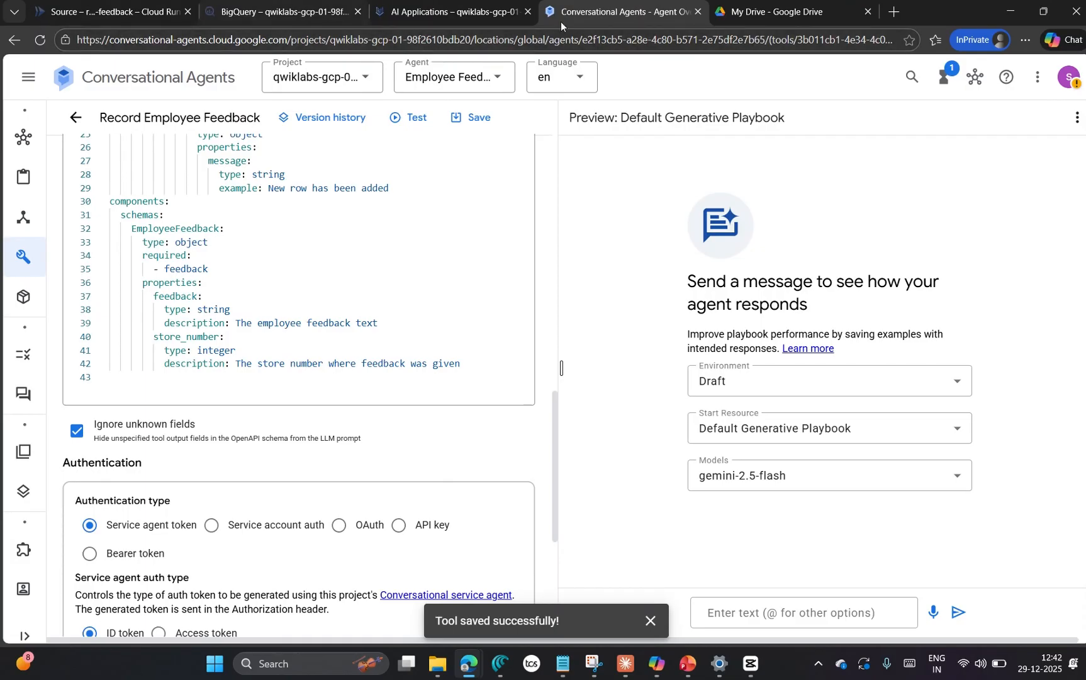
right_click(579, 16)
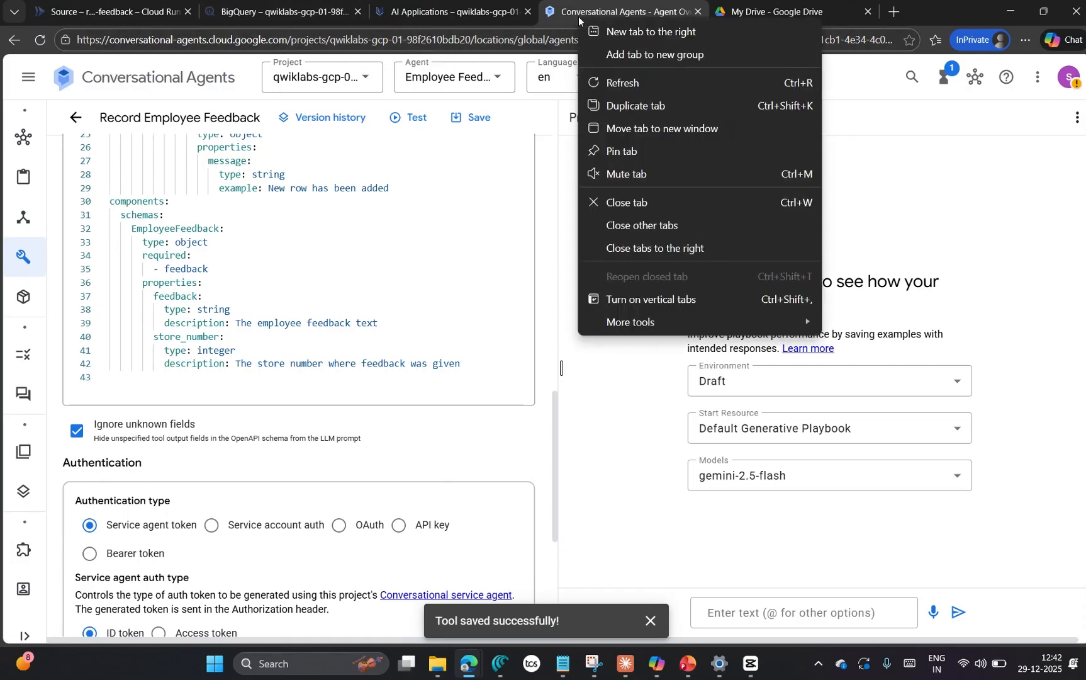
left_click(635, 104)
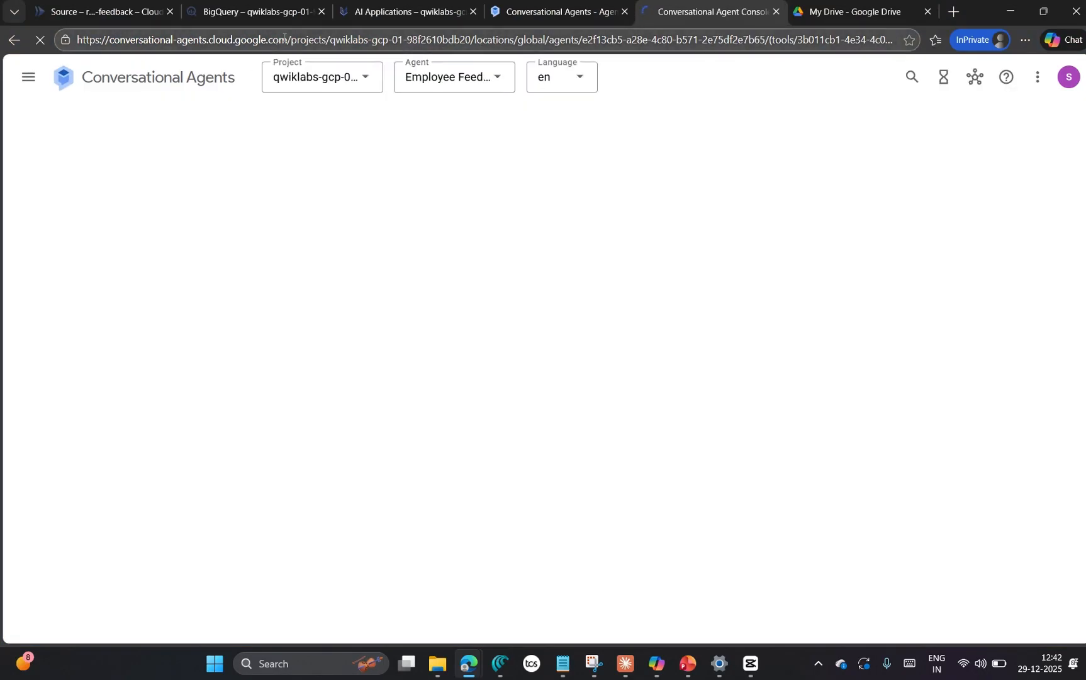
left_click(29, 78)
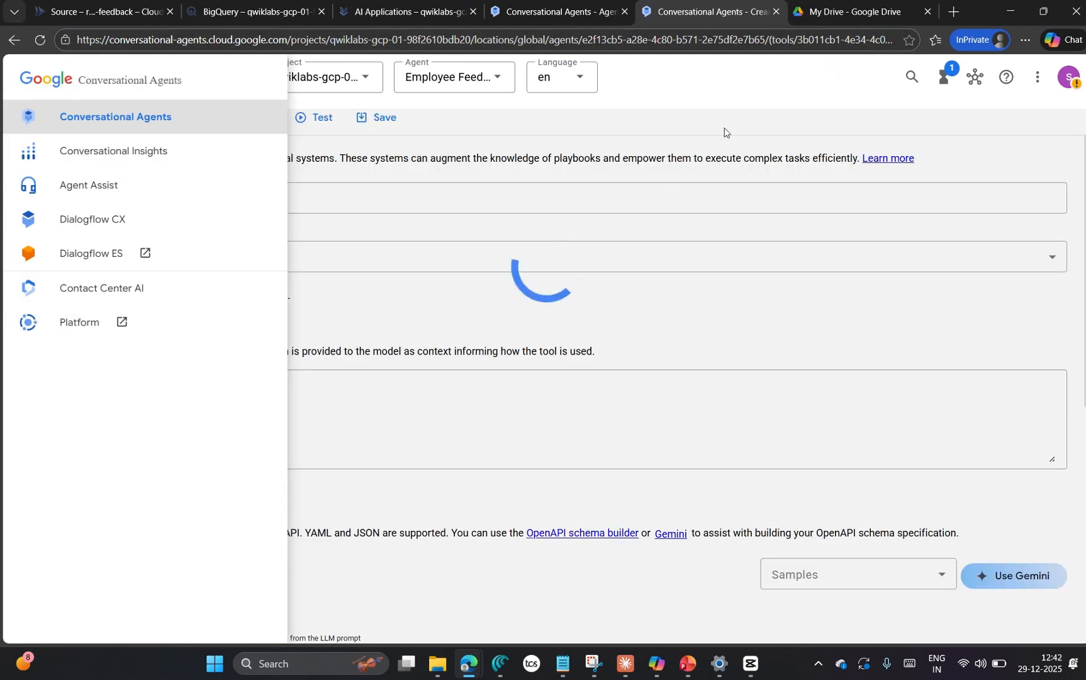
left_click(724, 129)
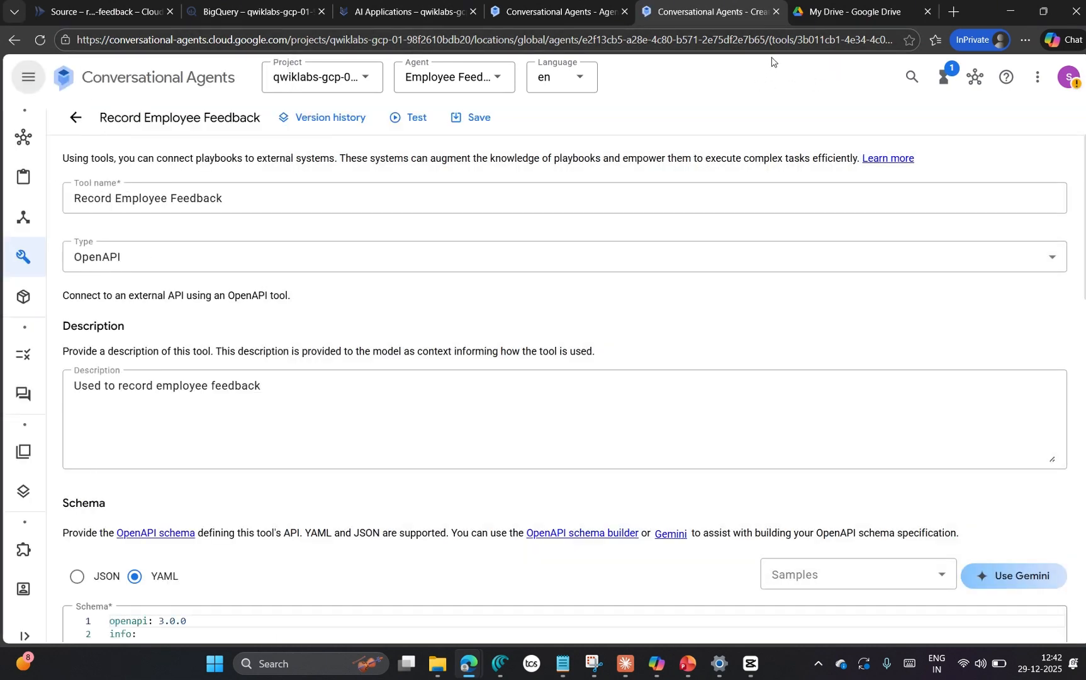
left_click(776, 12)
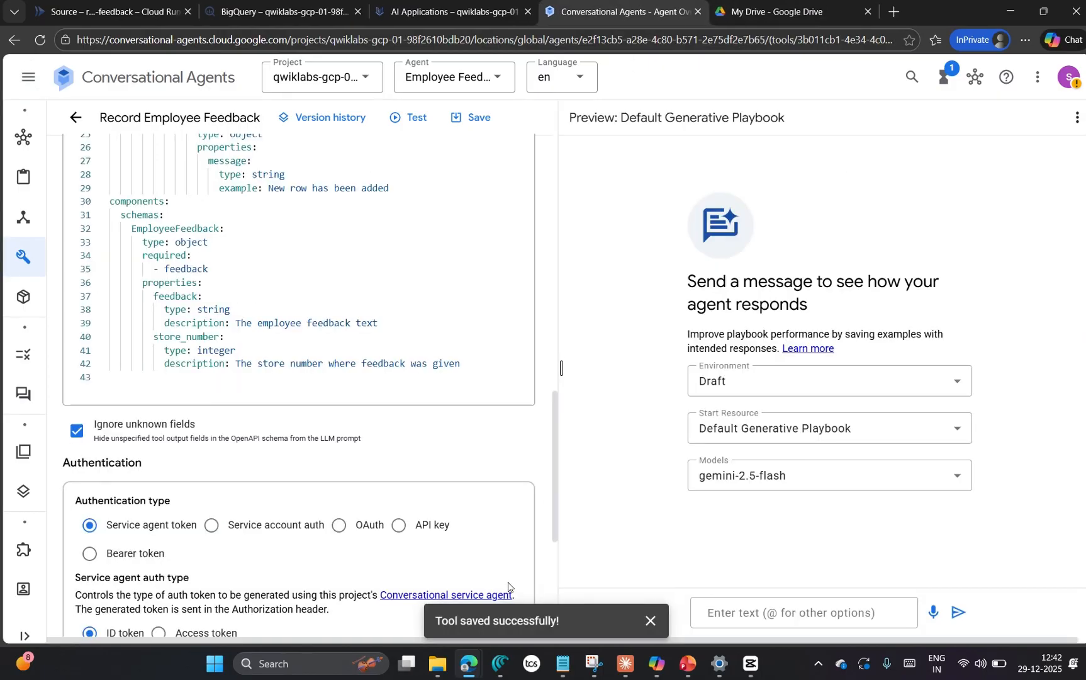
Step: Open the lab's "invoke Cloud Run functions" link in an InPrivate window and look up the role required for invocation
mouse_move(469, 673)
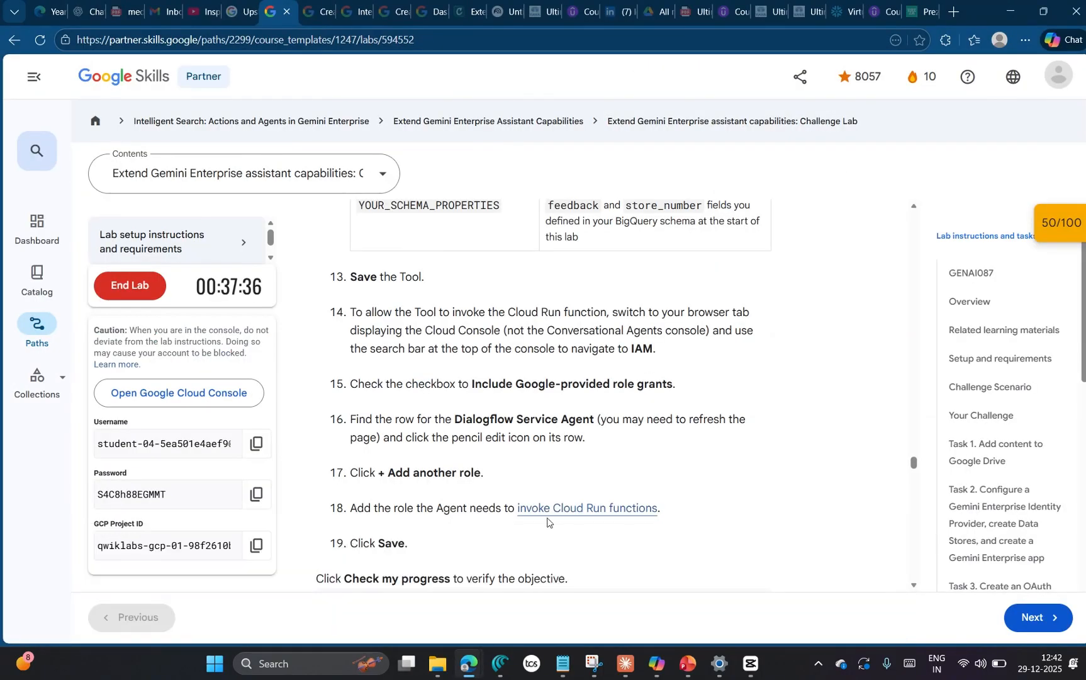
left_click(104, 598)
right_click(590, 508)
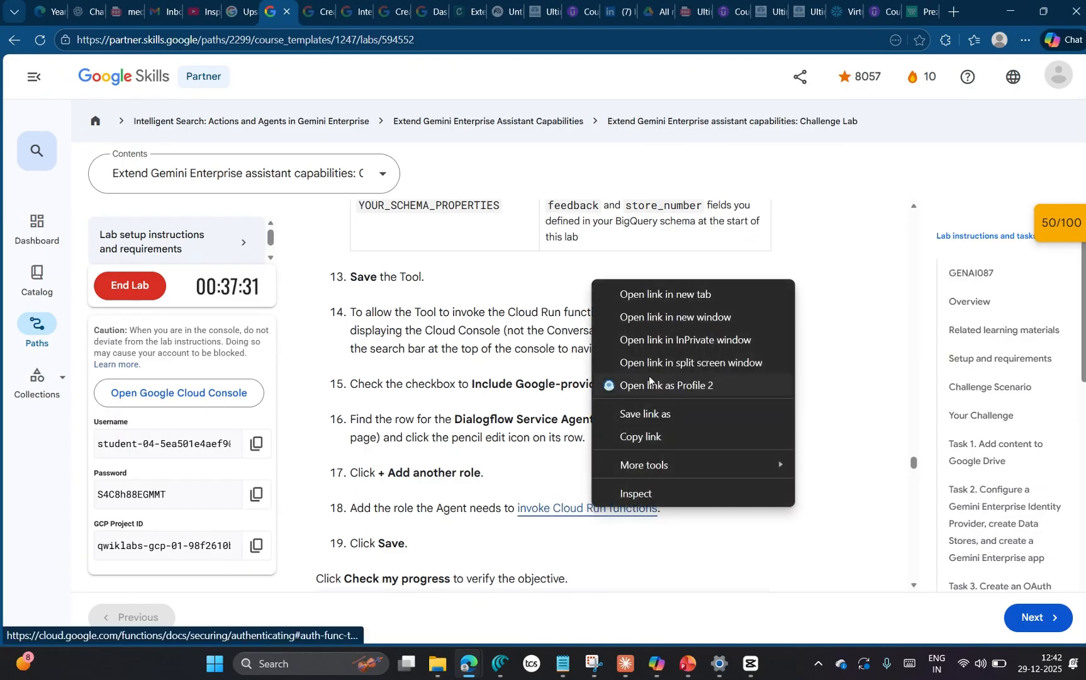
left_click(655, 340)
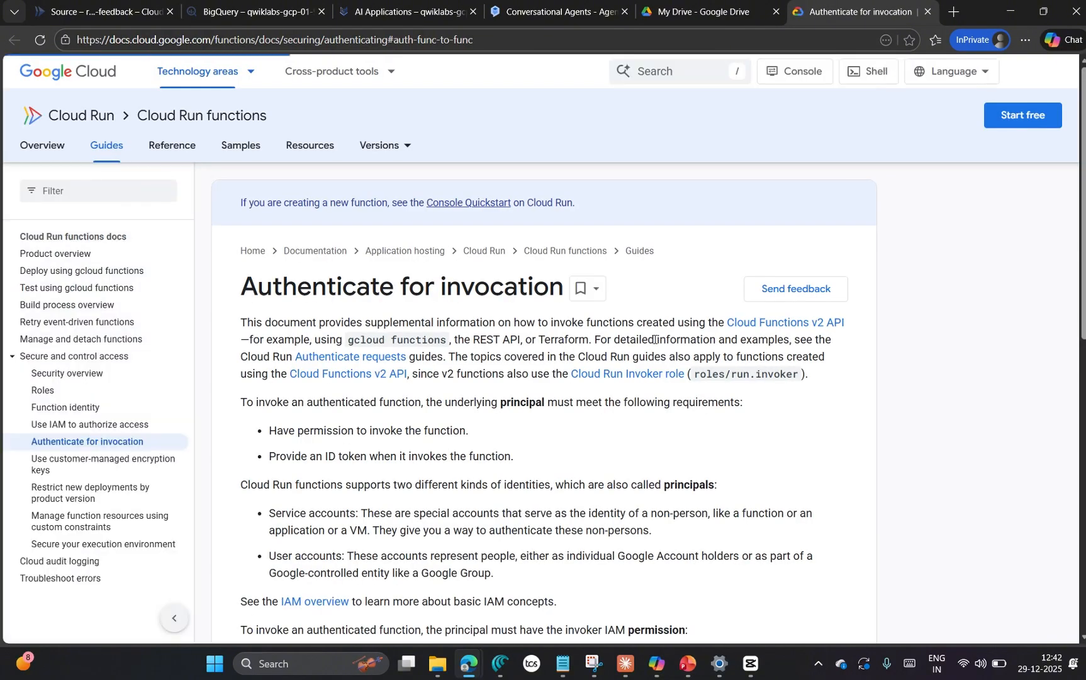
scroll(606, 414, "down", 5)
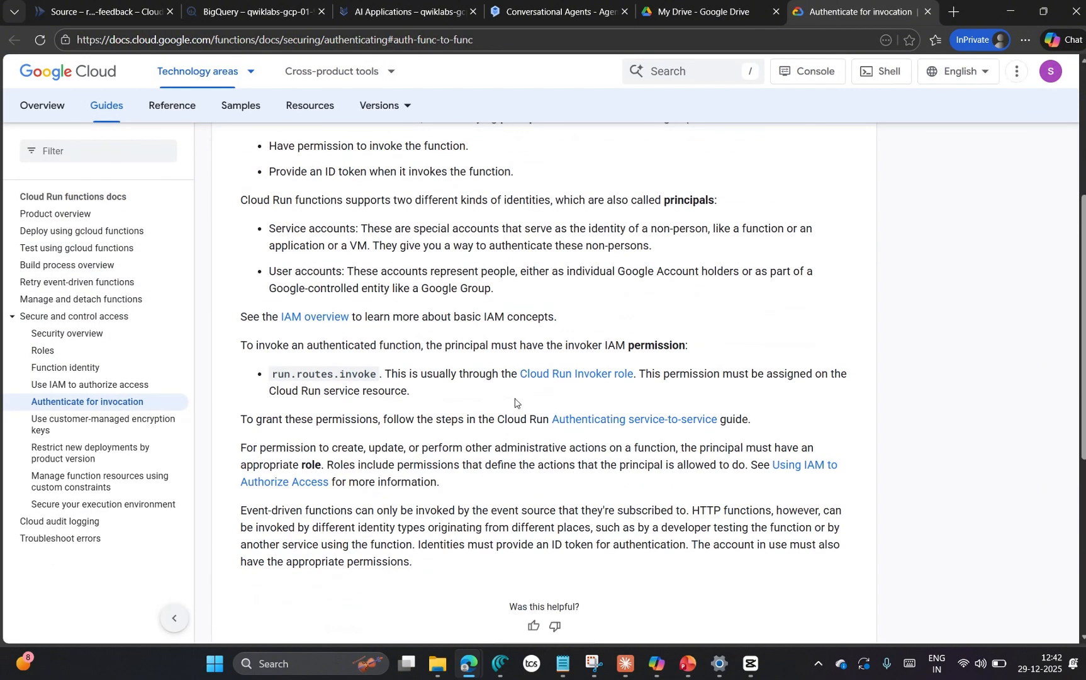
scroll(622, 437, "down", 5)
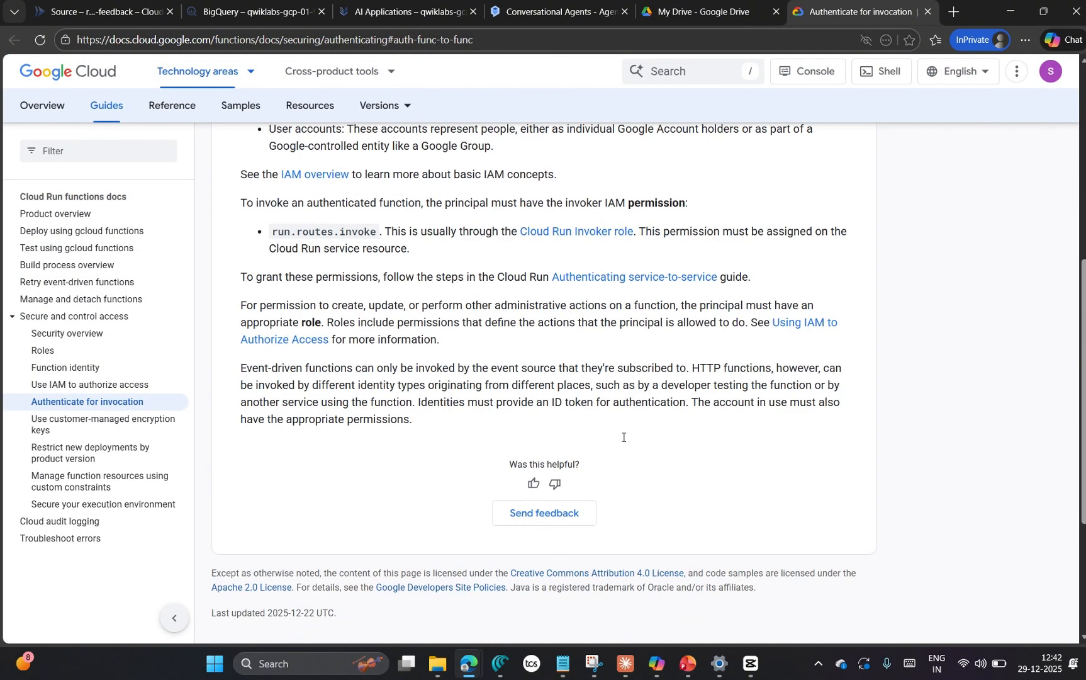
scroll(623, 440, "up", 10)
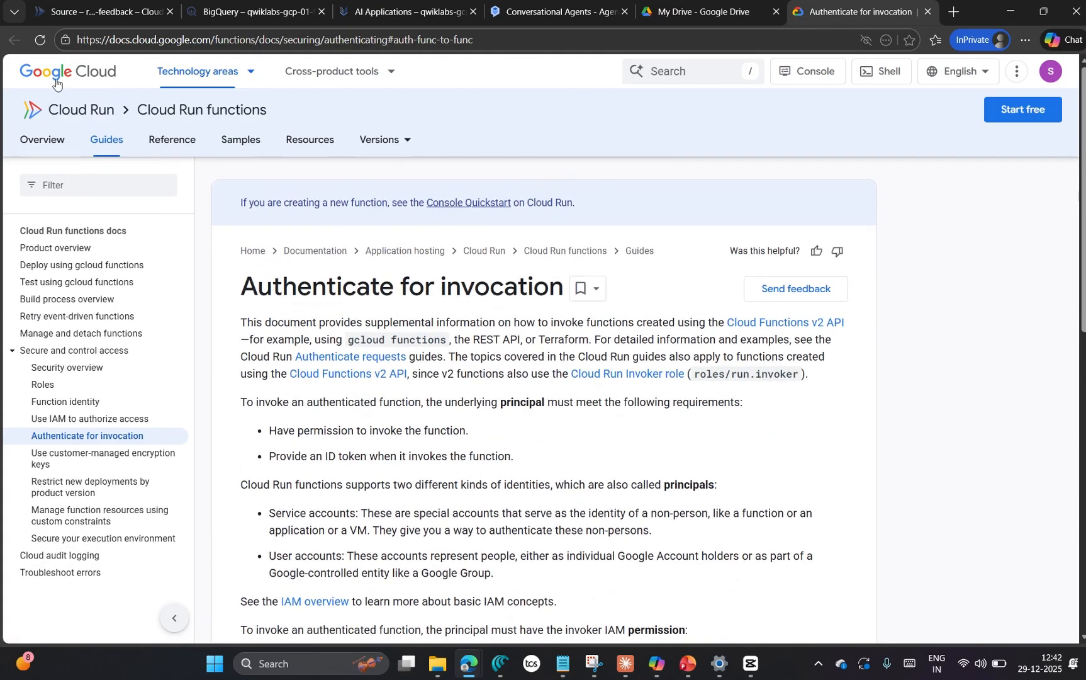
left_click(675, 71)
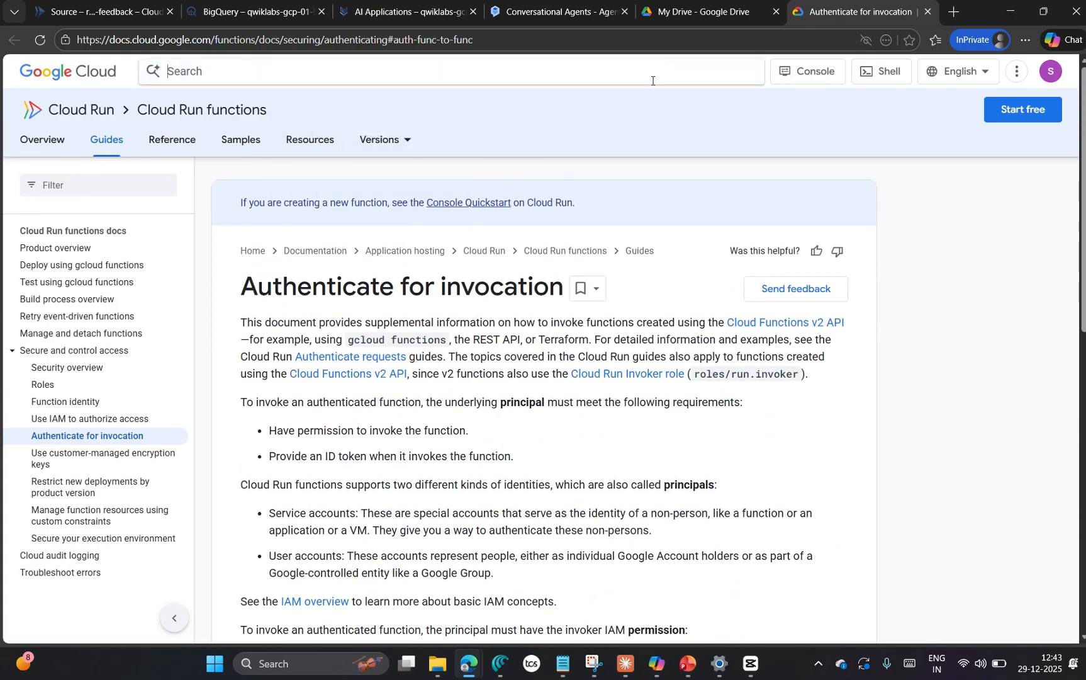
type("iam")
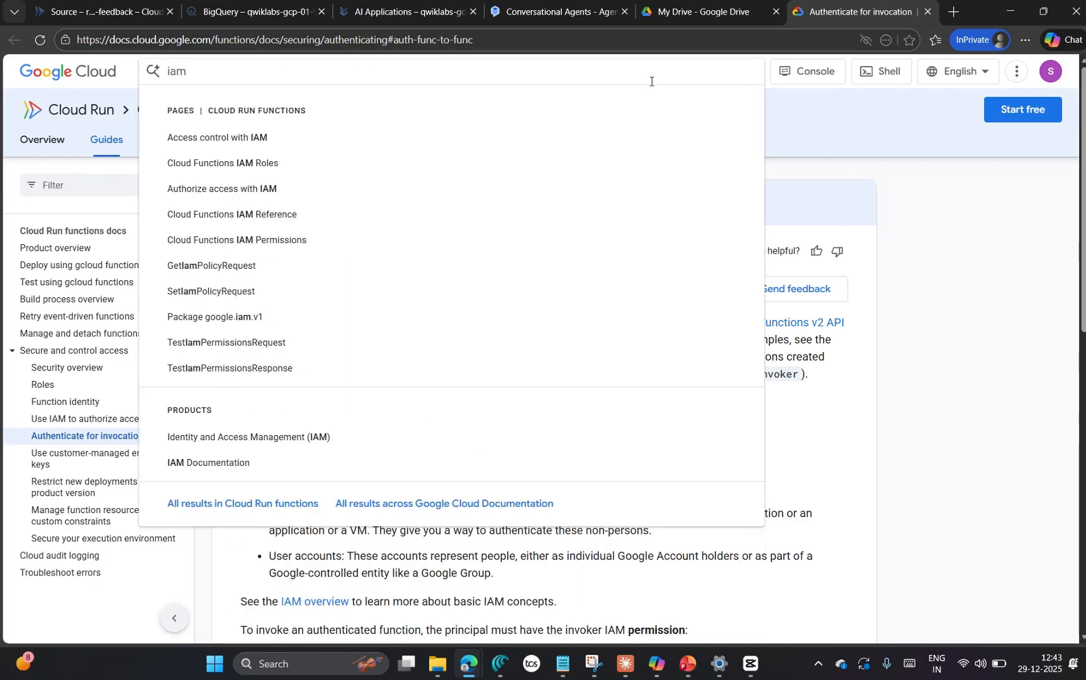
Step: Go from the documentation site to the Google Cloud console, search it for "iam" and open the IAM page
left_click(74, 74)
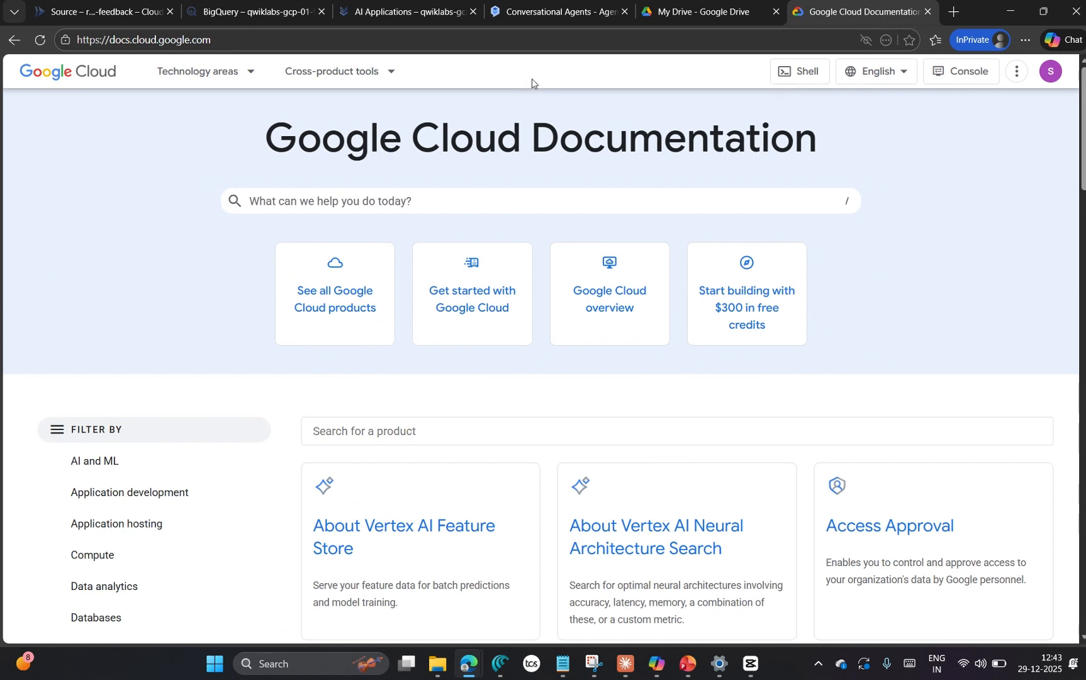
left_click(946, 72)
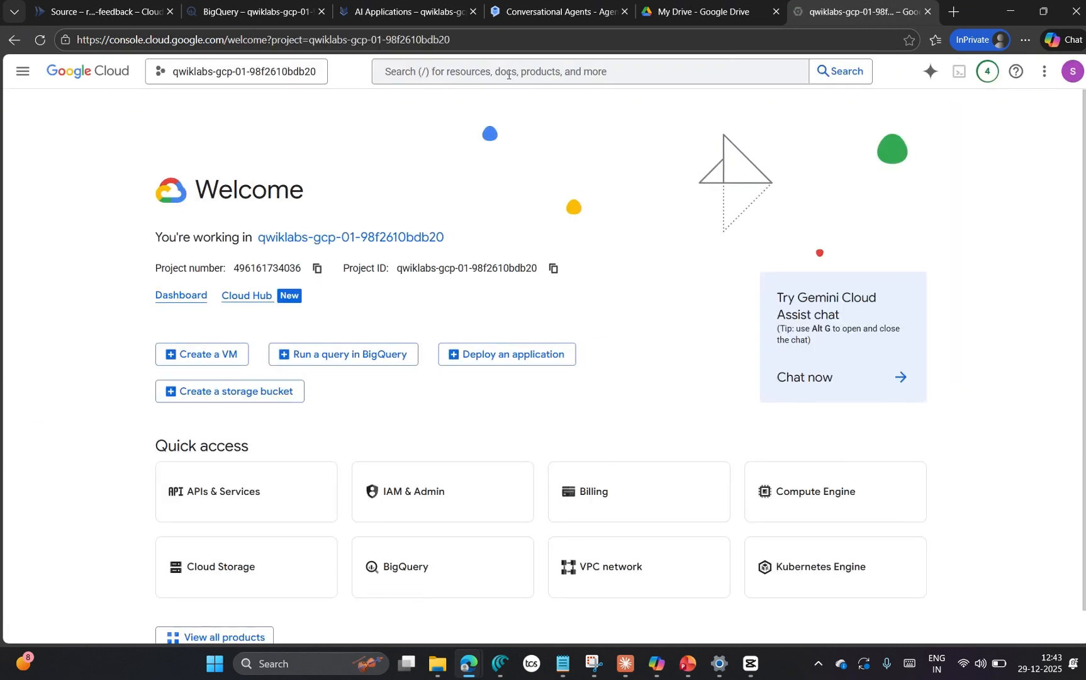
left_click(509, 72)
type("iam")
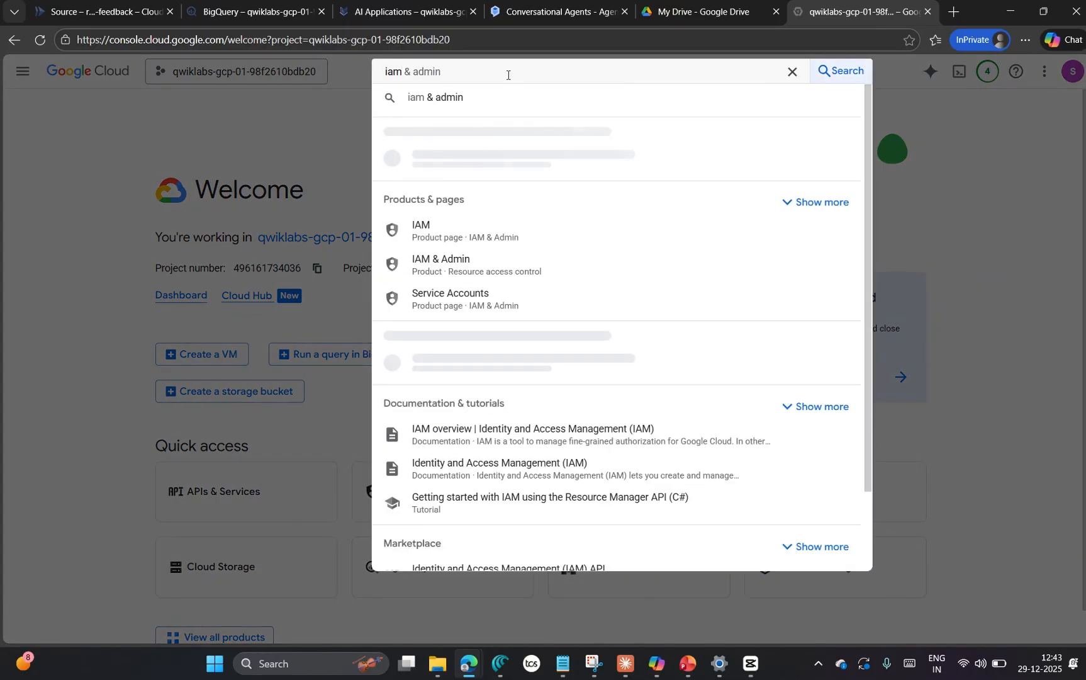
left_click(468, 162)
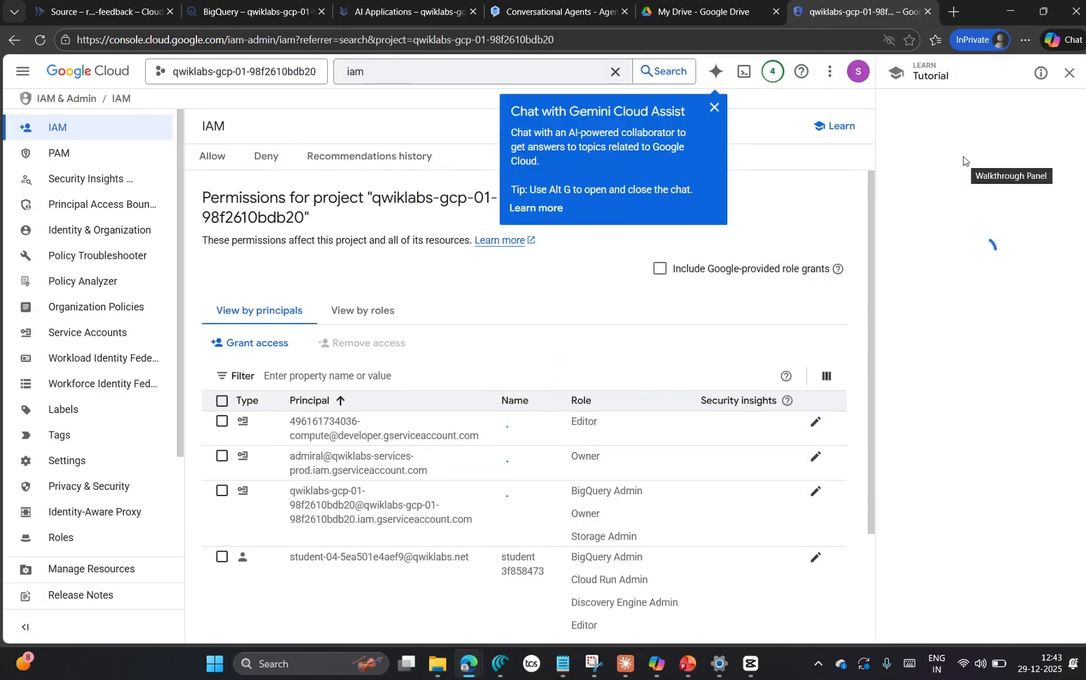
Step: Dismiss the Gemini Cloud Assist tip, include Google-provided role grants in the permissions list, and find the Dialogflow Service Agent's row
left_click(714, 108)
left_click(661, 270)
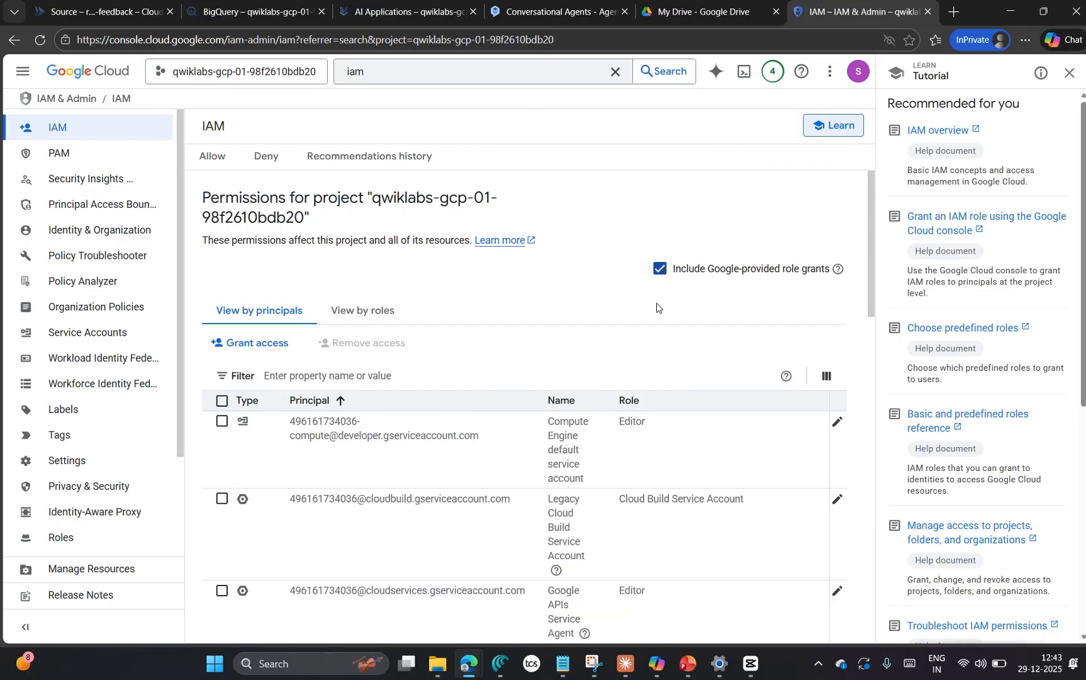
scroll(655, 313, "down", 5)
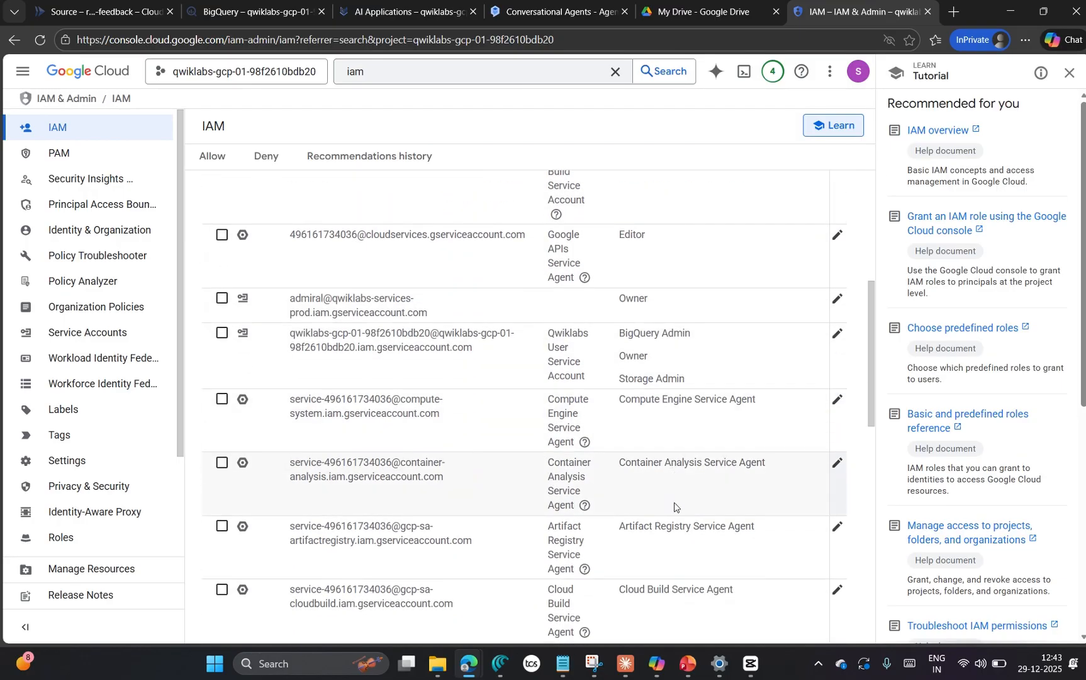
scroll(674, 506, "down", 1)
scroll(683, 508, "down", 2)
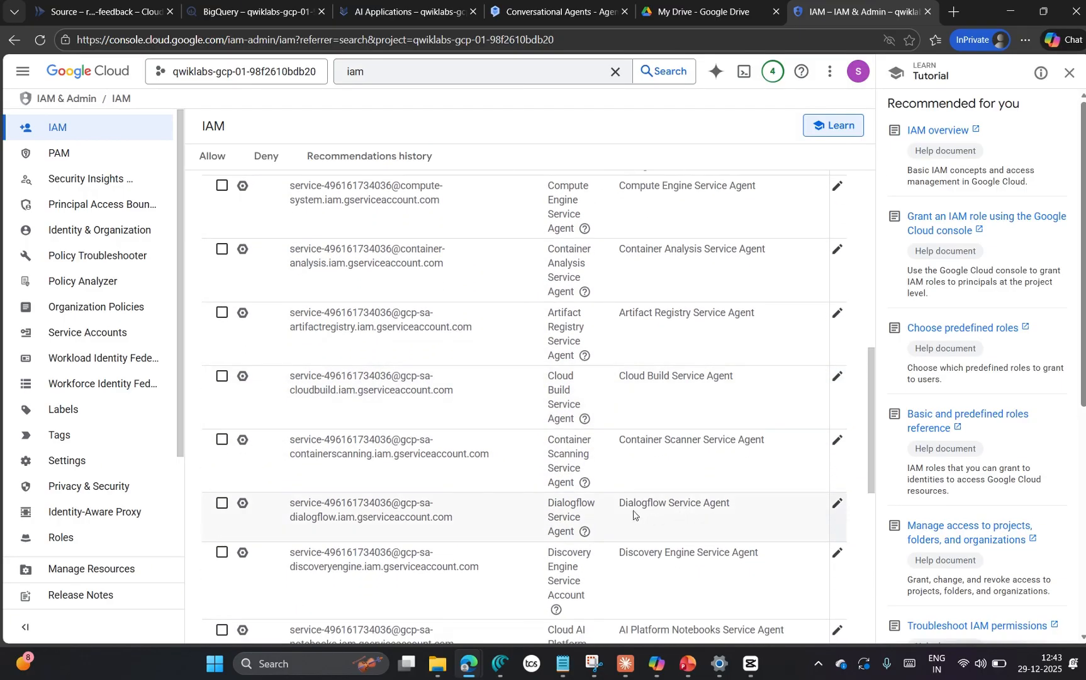
scroll(629, 509, "down", 1)
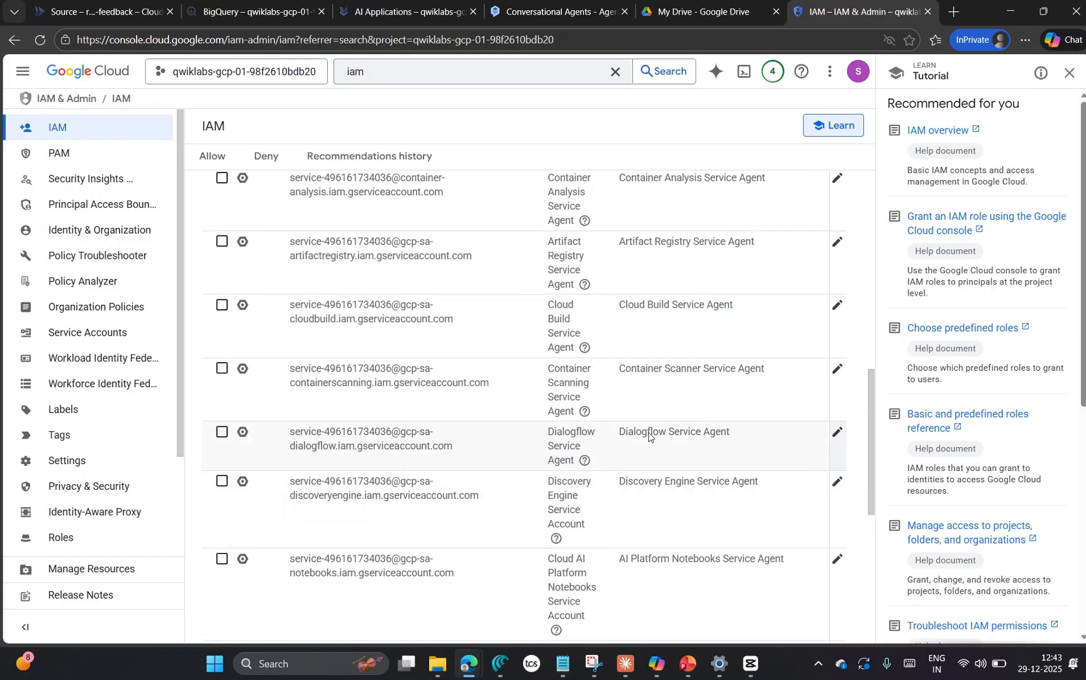
Step: Open the Dialogflow Service Agent's access for editing and add another role entry with its role filter left empty
left_click(837, 433)
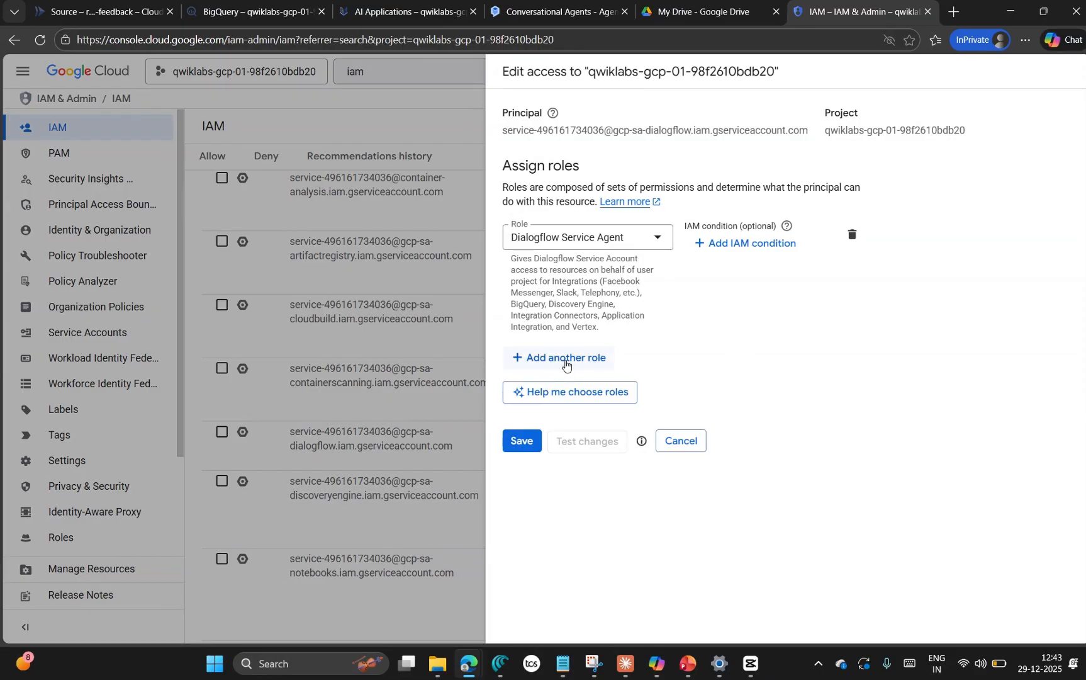
left_click(564, 363)
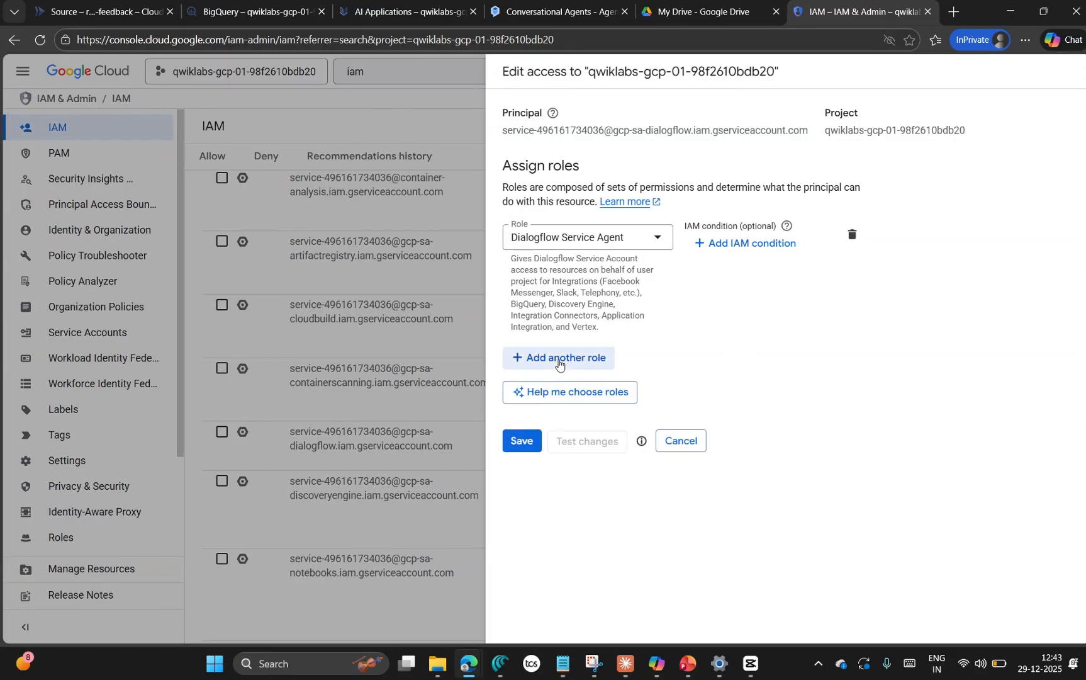
left_click(534, 367)
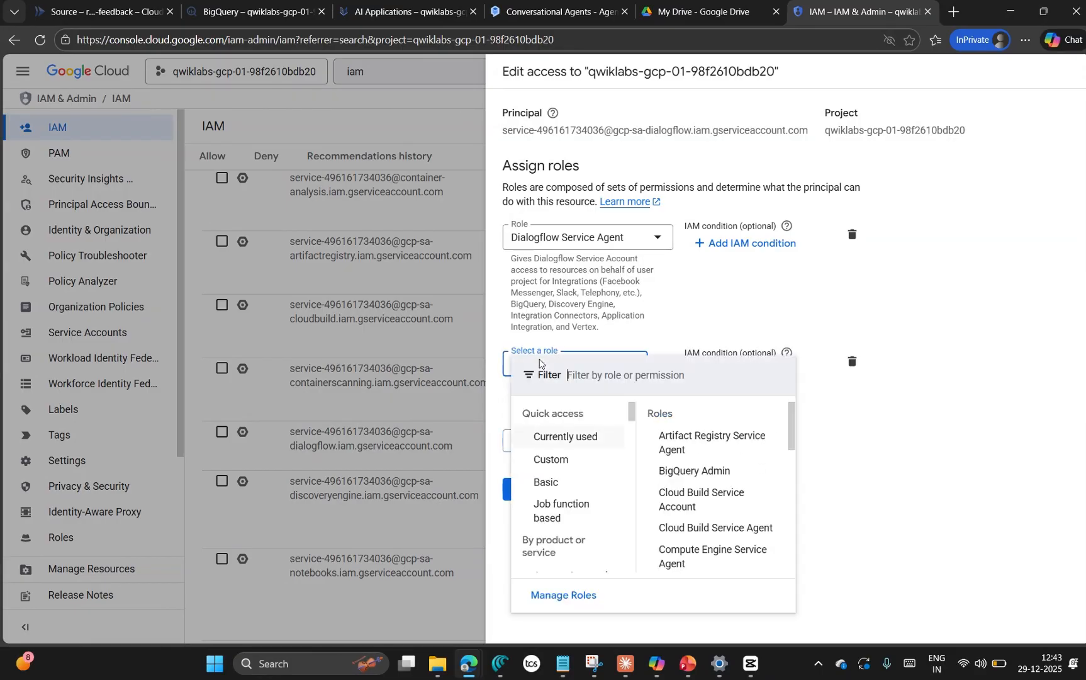
type("feedback: type: string description: The employee feedback text store_number: type: integer description: The store number where feedback was given")
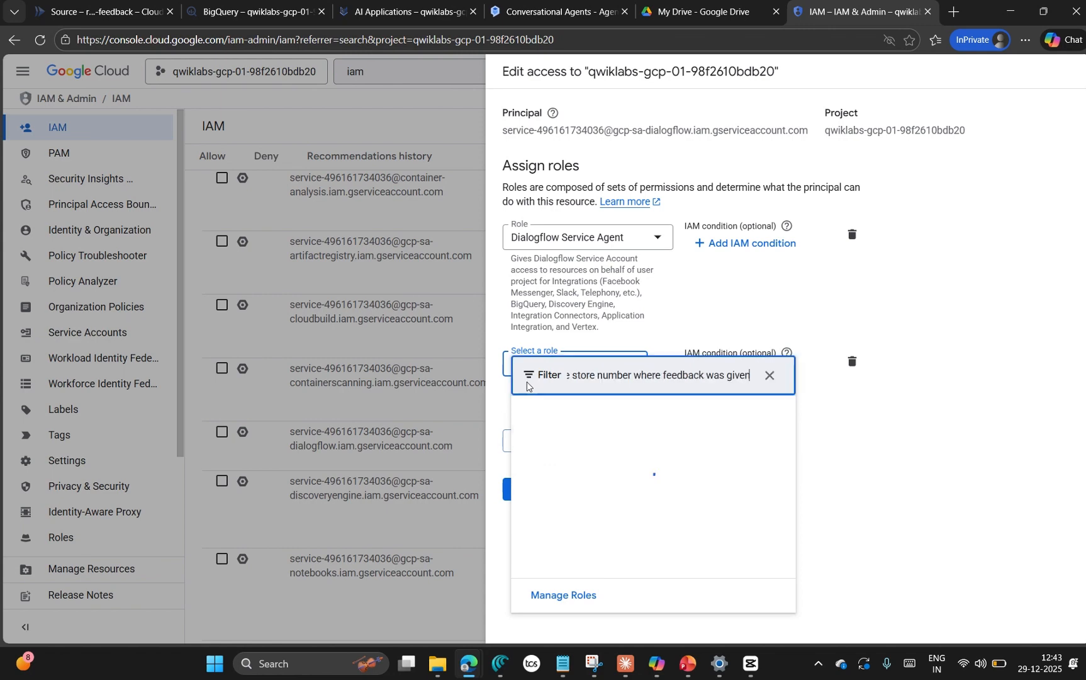
key("ctrl+z")
Step: Switch to the Google Skills lab page and reread the Task 6 instructions on adding the agent's role
mouse_move(468, 663)
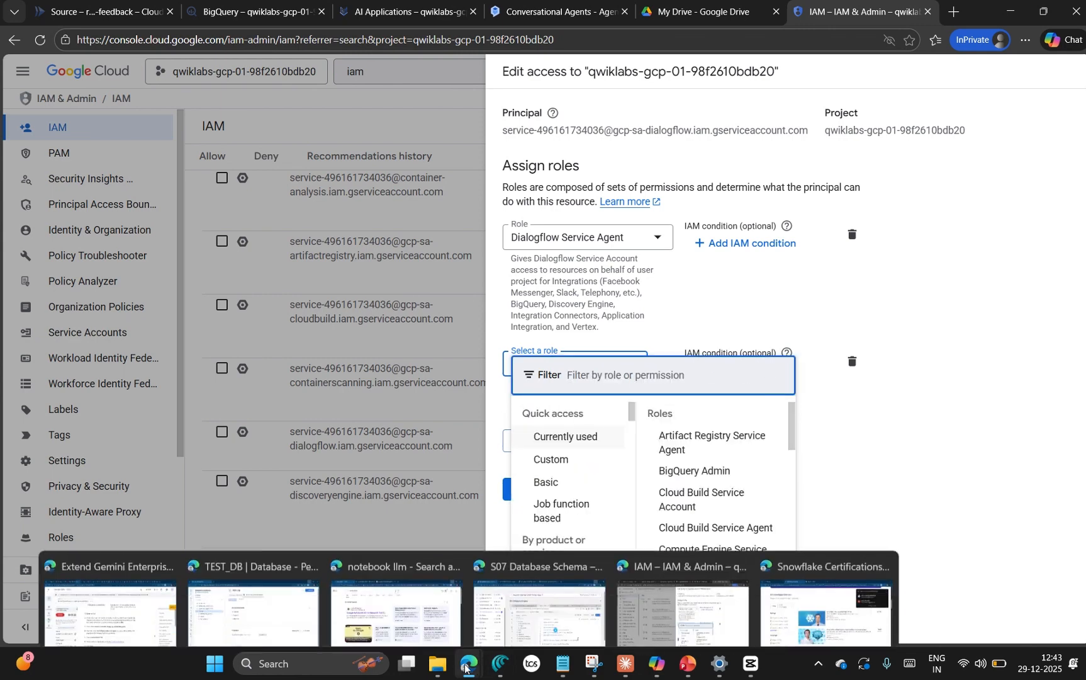
left_click(110, 589)
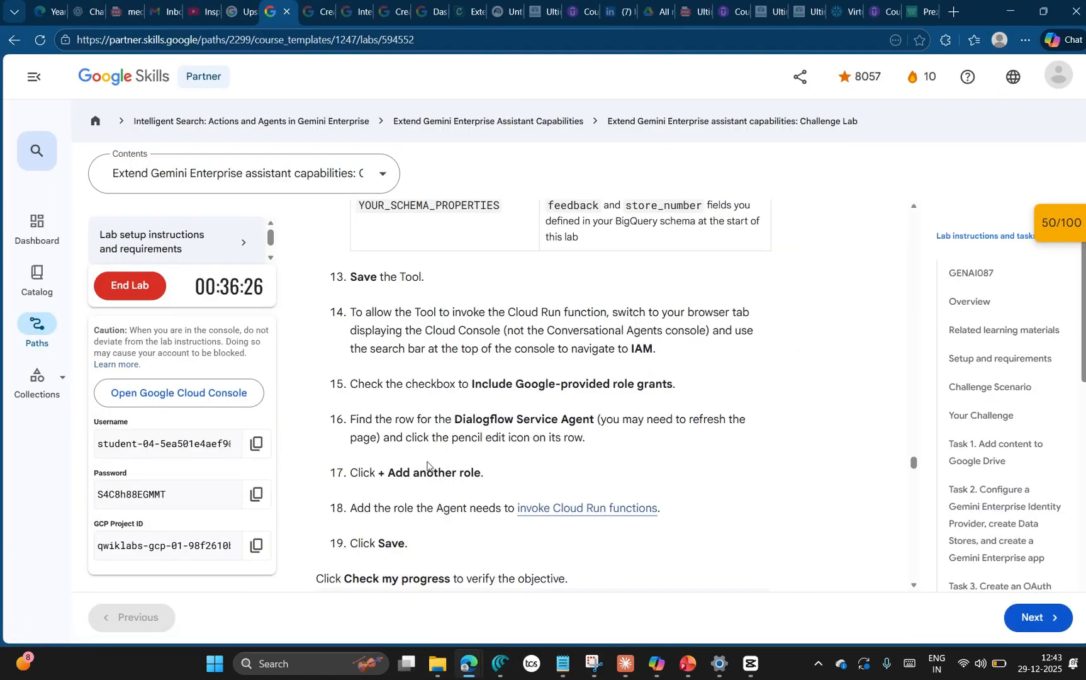
scroll(506, 465, "down", 2)
scroll(551, 337, "up", 1)
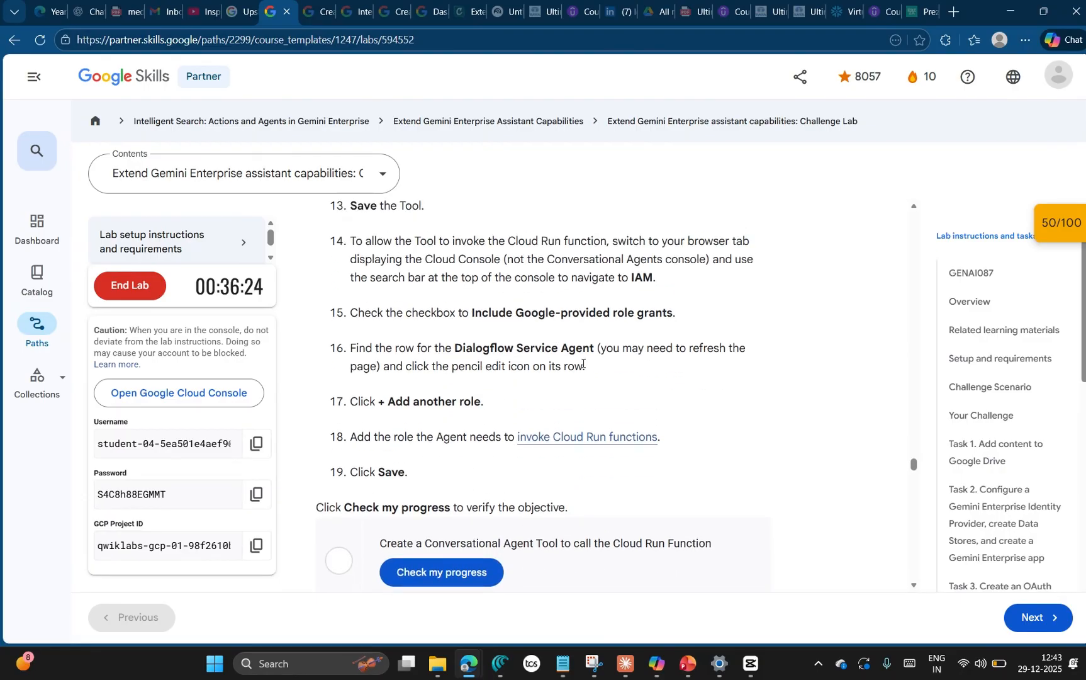
scroll(582, 364, "up", 1)
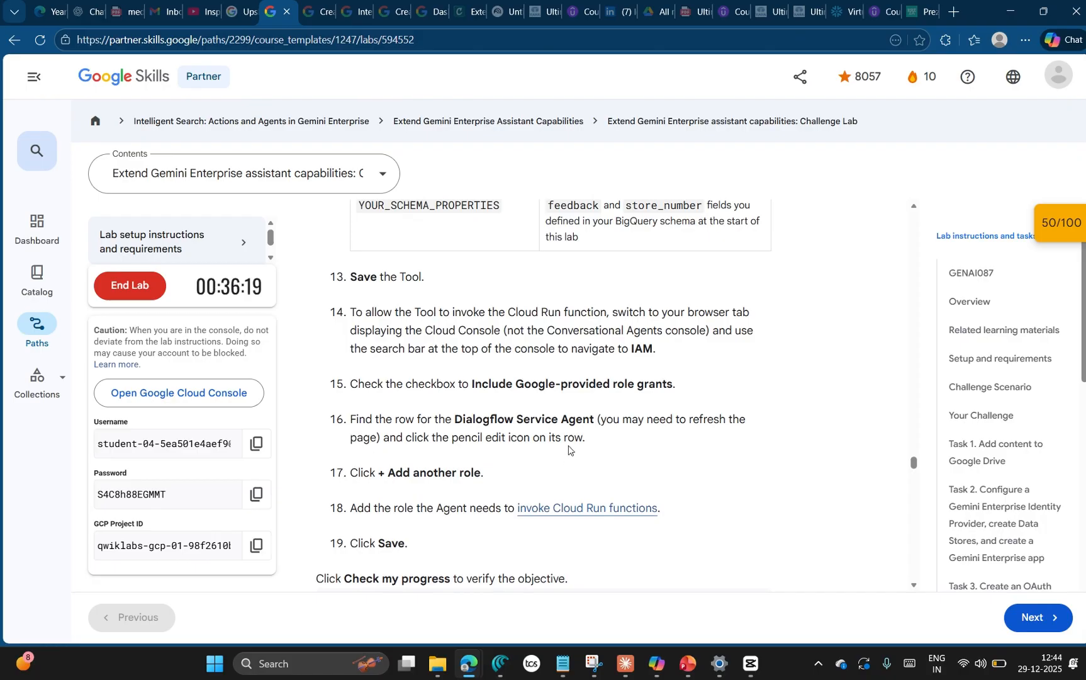
scroll(548, 414, "down", 1)
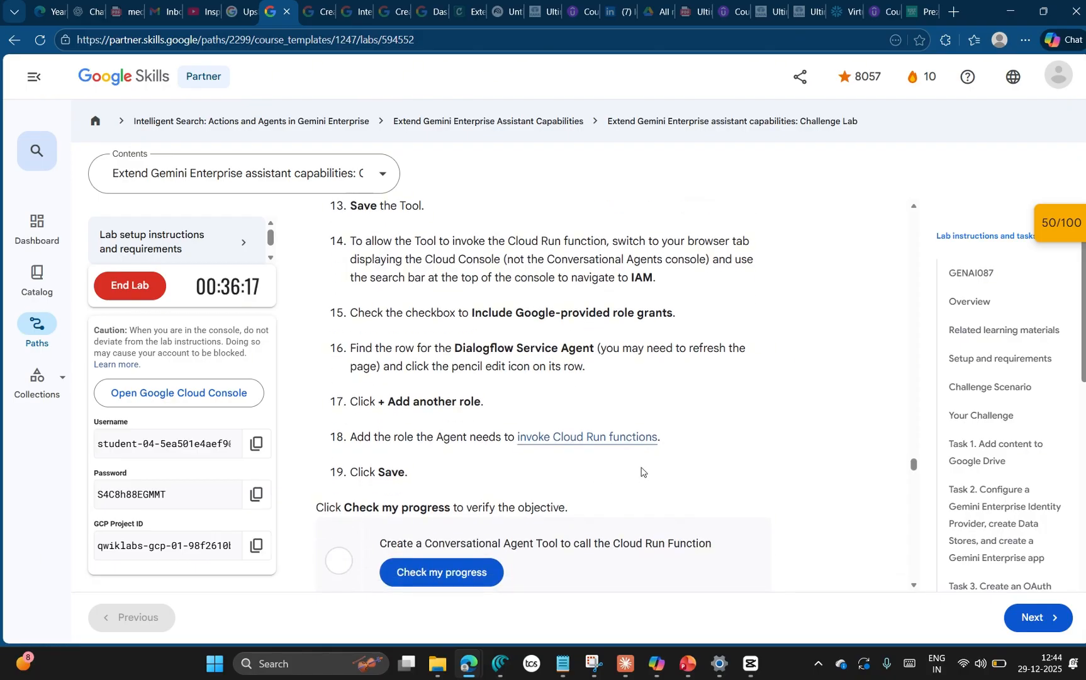
scroll(654, 469, "down", 3)
scroll(720, 444, "up", 2)
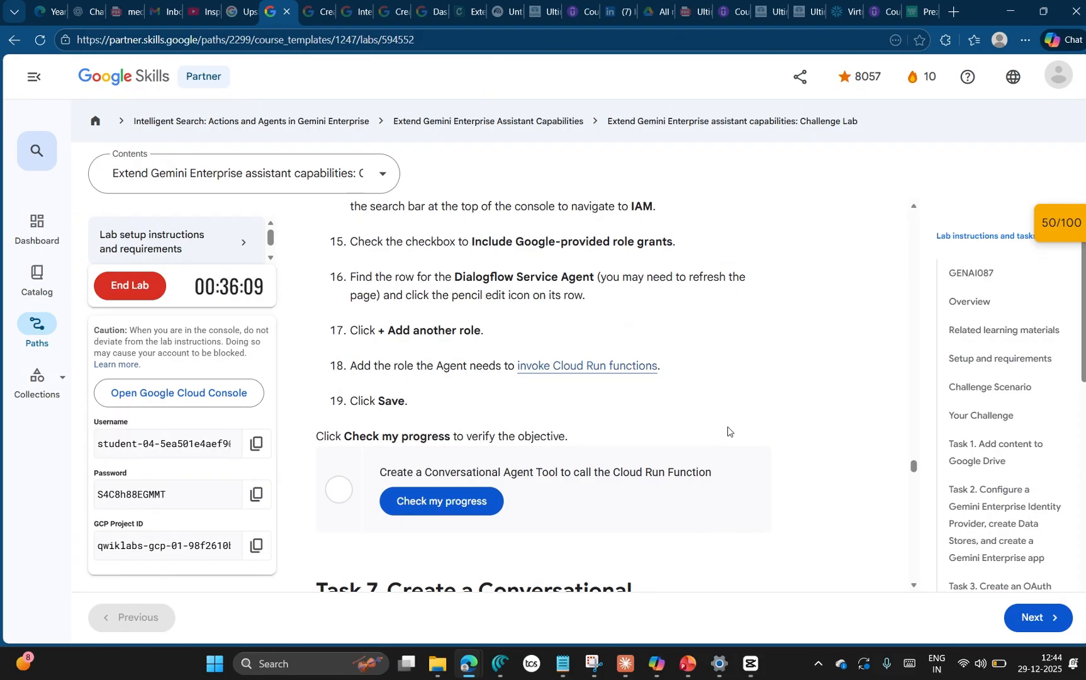
Step: Return to the IAM page, assign the Cloud Run Invoker role to the Dialogflow Service Agent, and save the access changes
key("alt+Tab")
key("Tab")
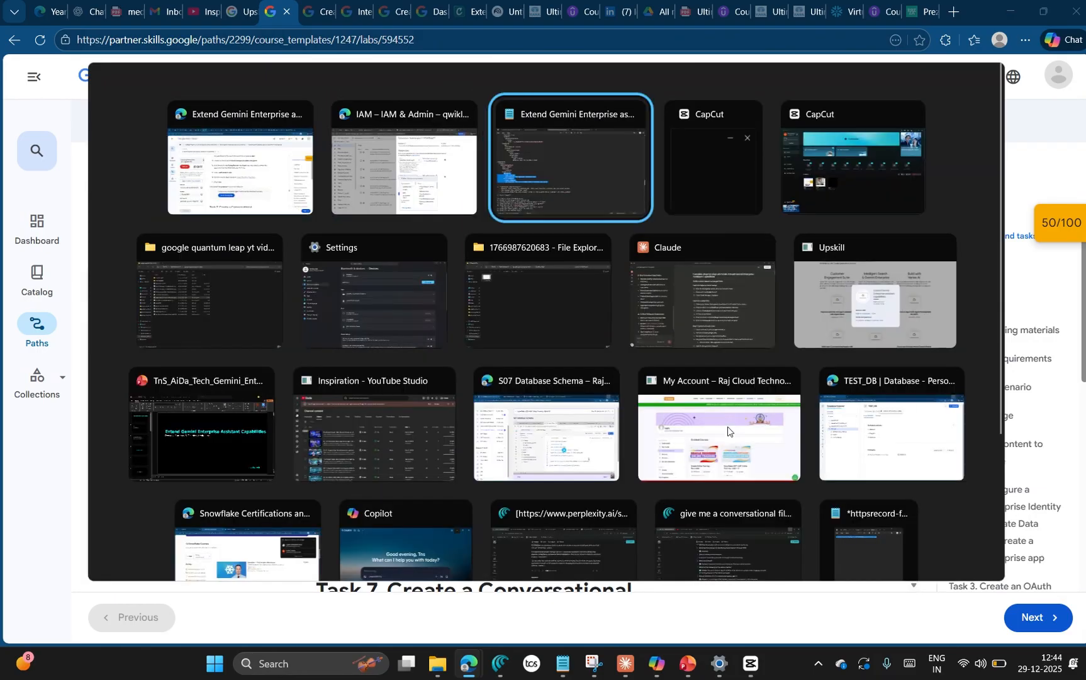
left_click(385, 182)
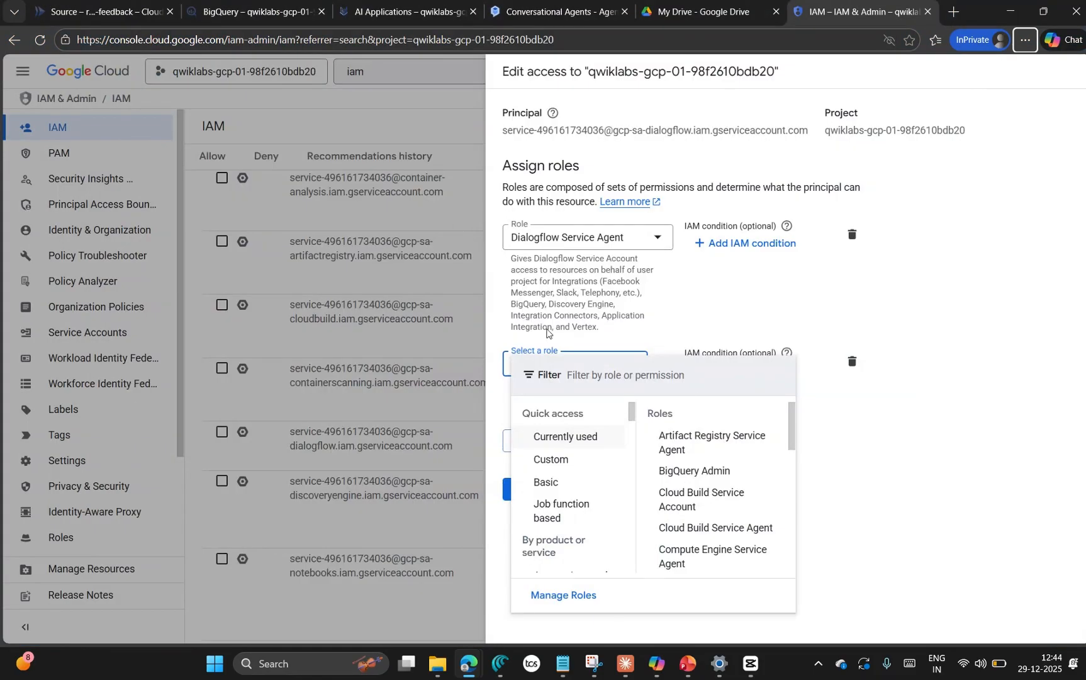
left_click(592, 376)
type("cloud r")
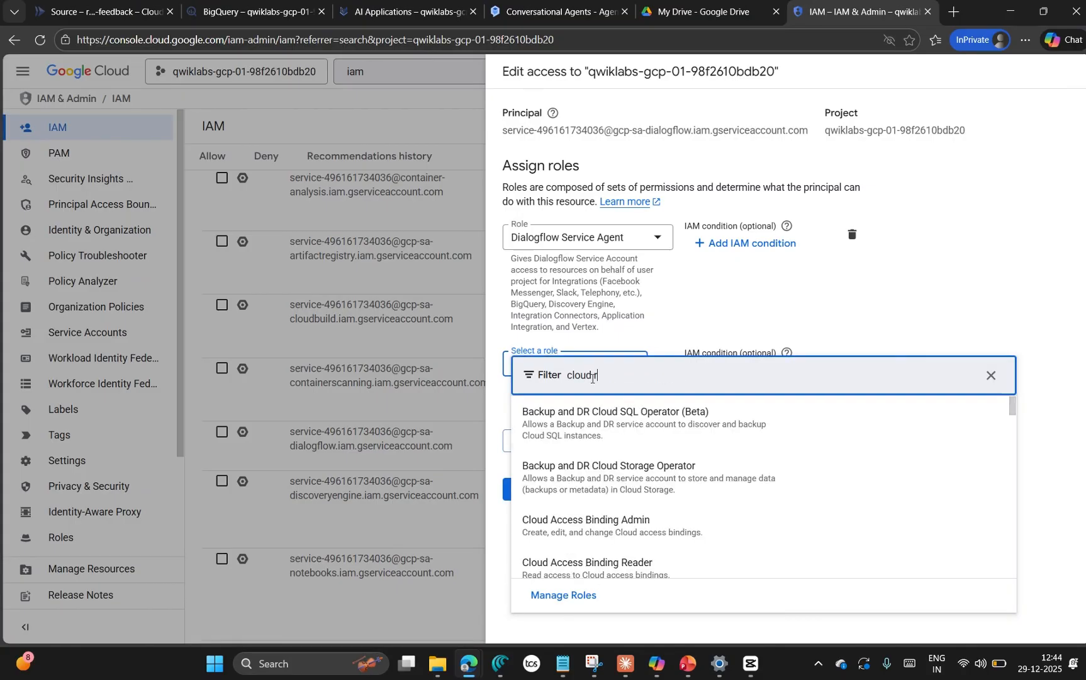
type("un invo")
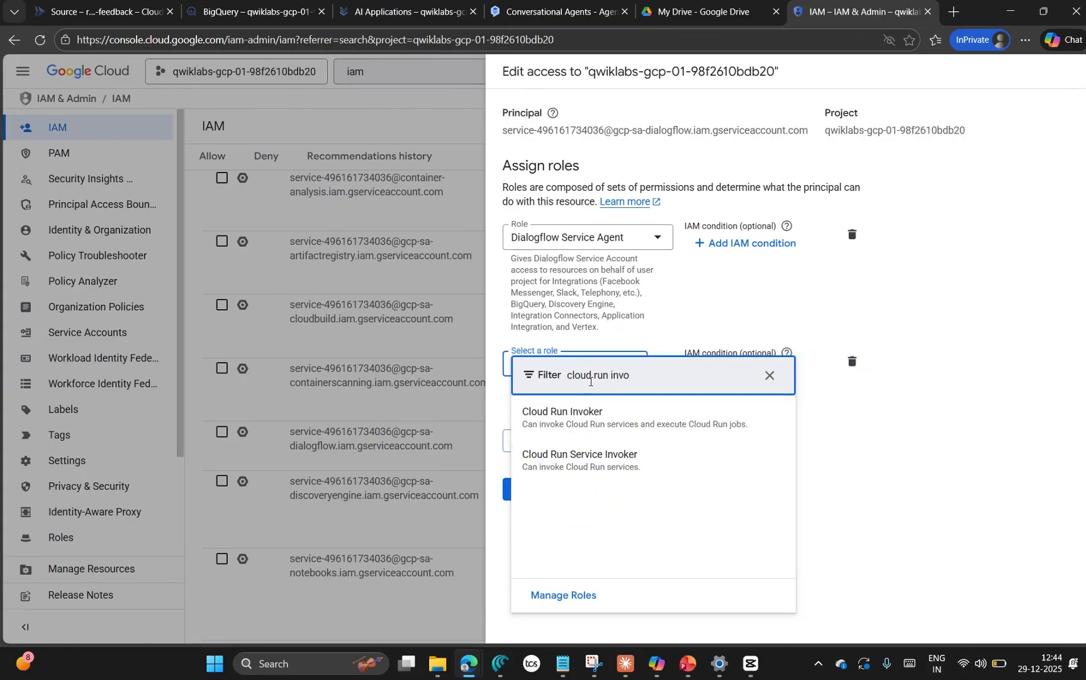
left_click(579, 414)
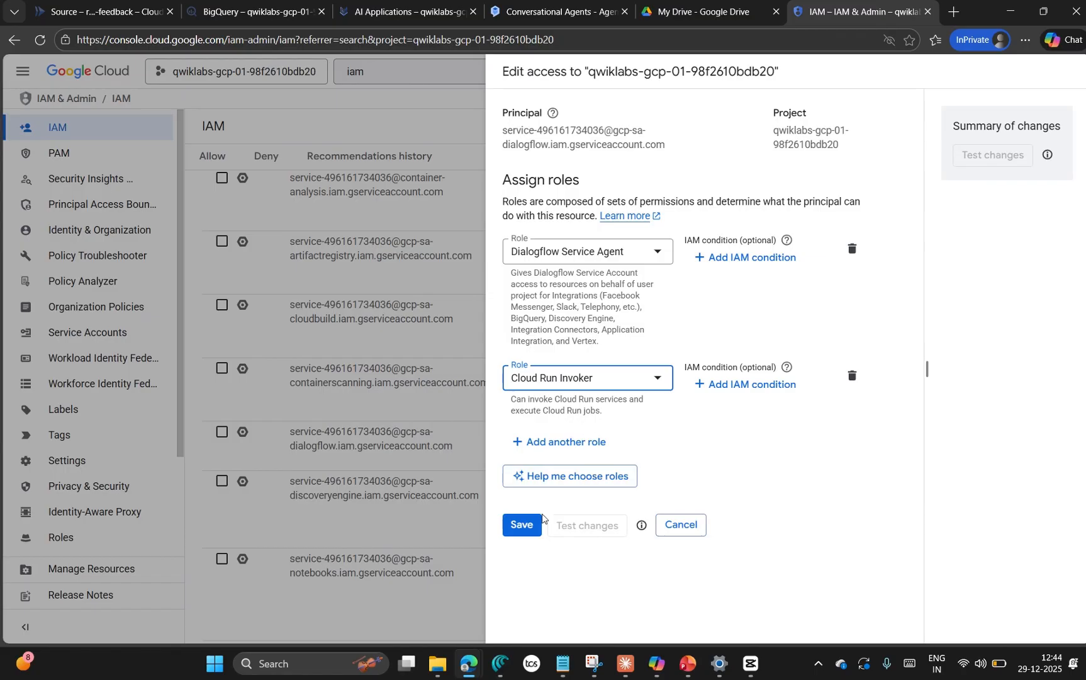
left_click(521, 525)
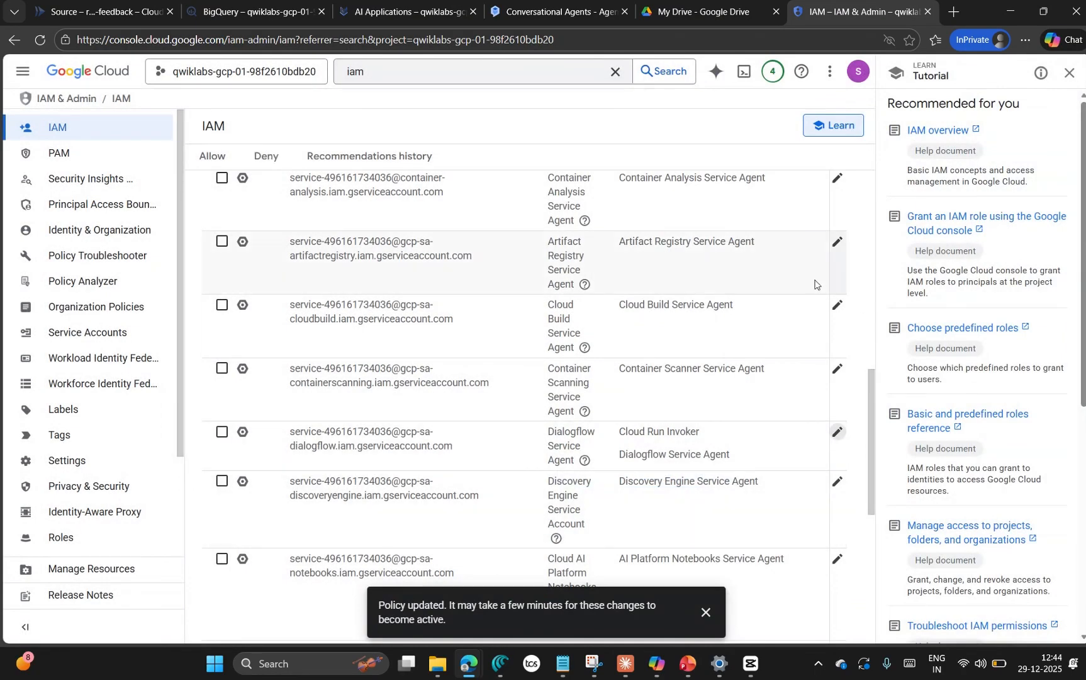
Step: Check progress for the Conversational Agent Tool objective on the lab page and review the checkpoint scores
key("alt+Tab")
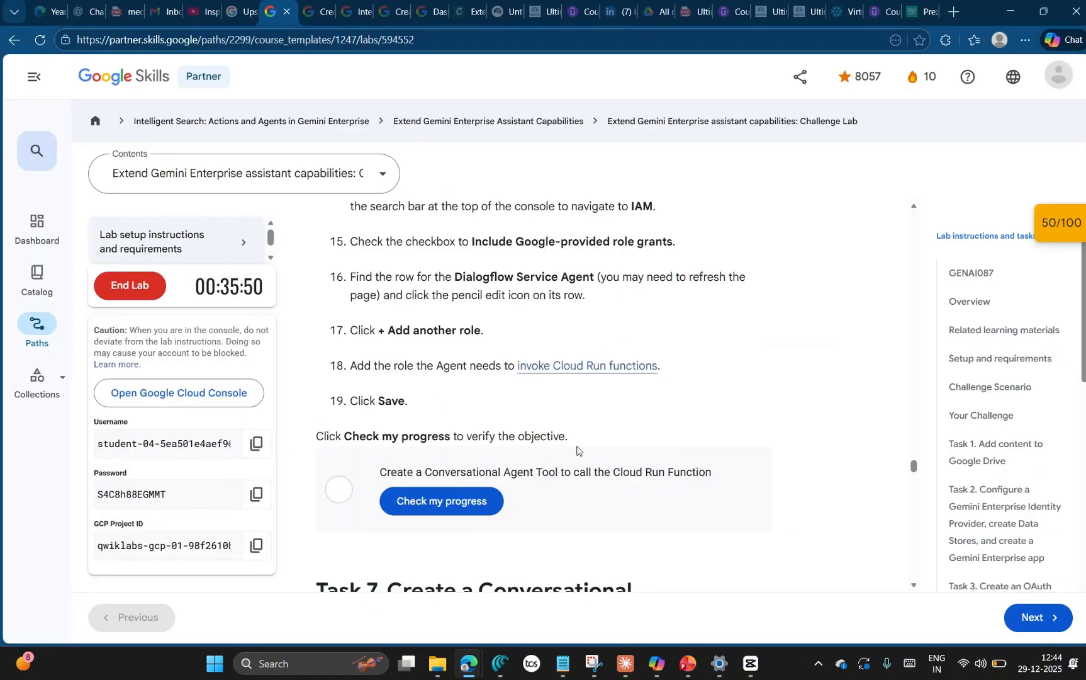
left_click(470, 502)
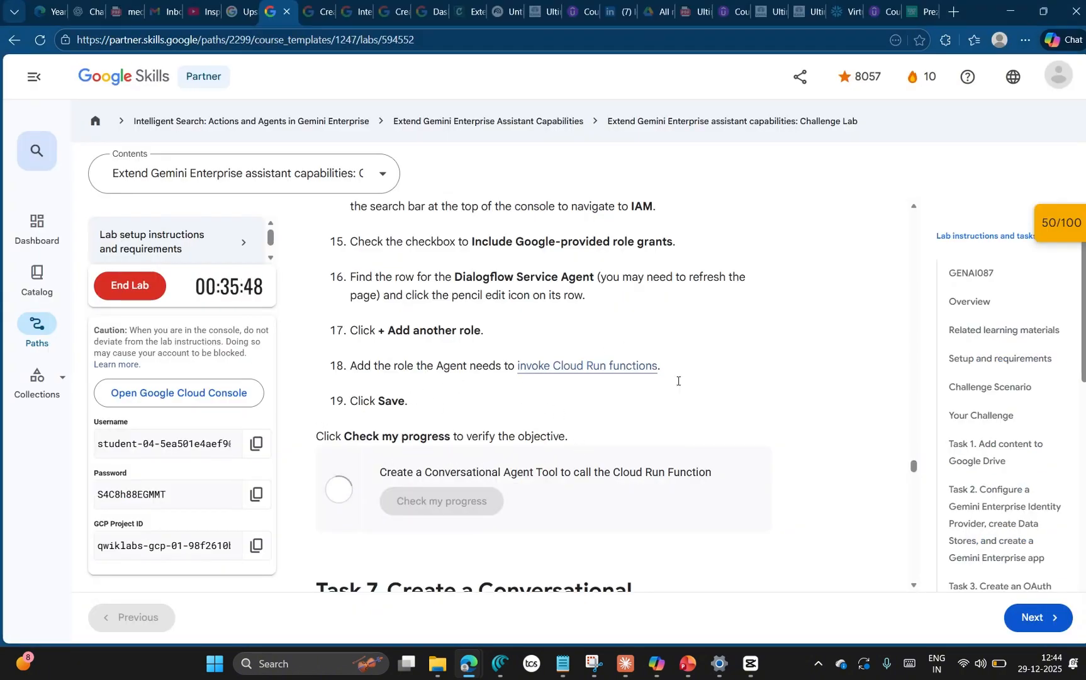
left_click(1063, 221)
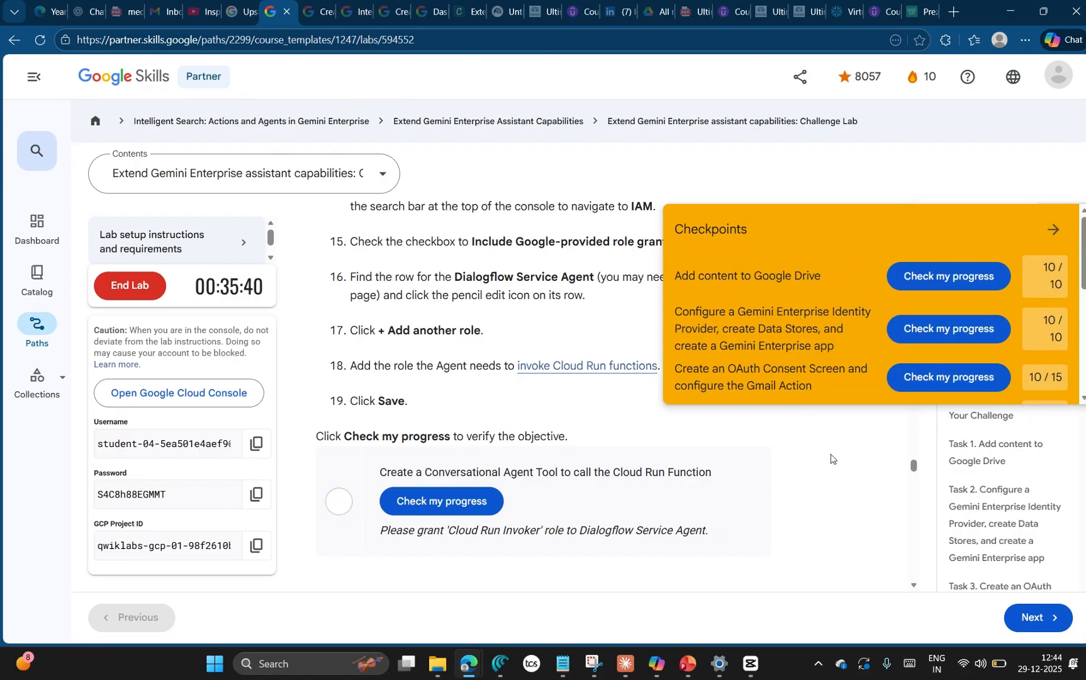
scroll(851, 324, "down", 5)
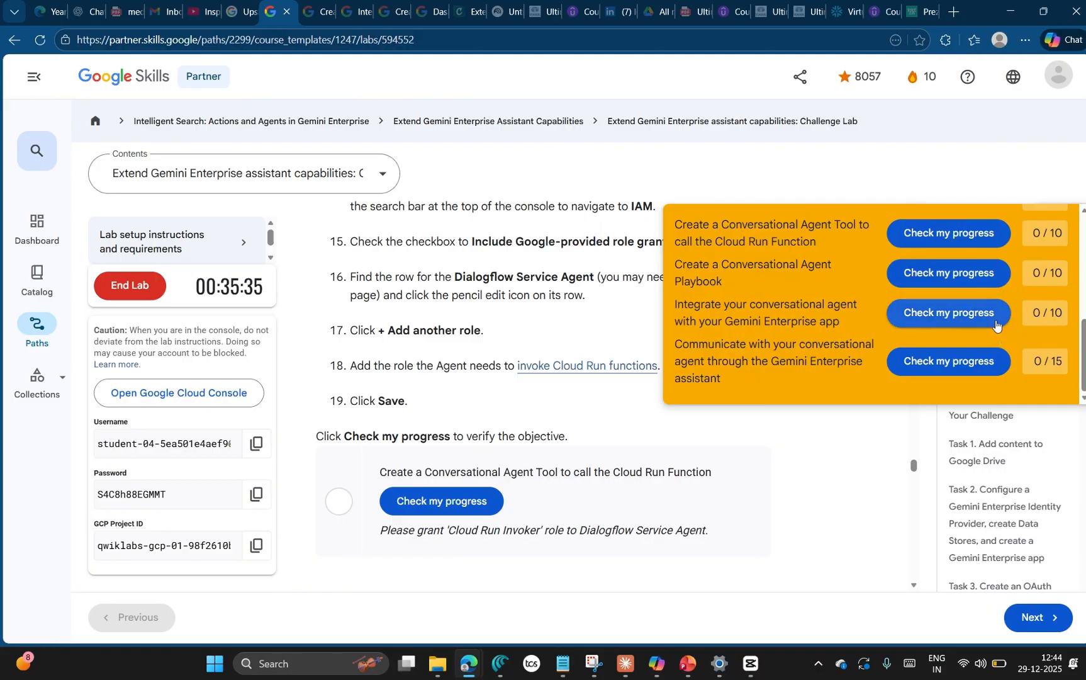
Step: Return to the IAM page, recheck the roles of the Dialogflow Service Agent, and reload the page
key("alt+Tab")
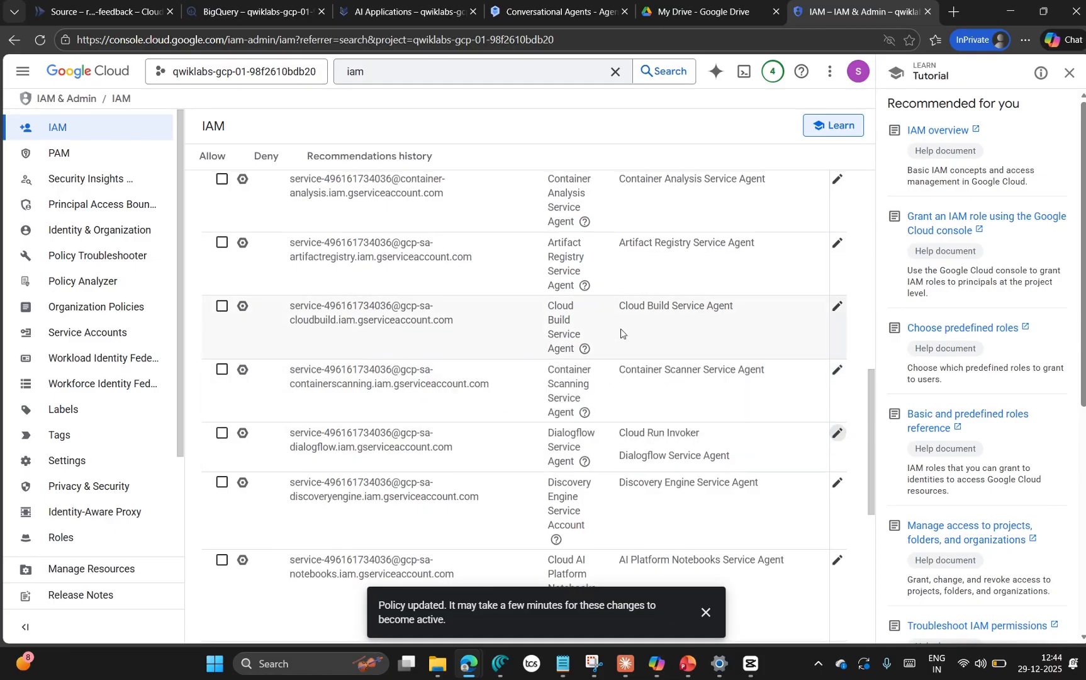
scroll(222, 439, "up", 5)
scroll(465, 381, "down", 6)
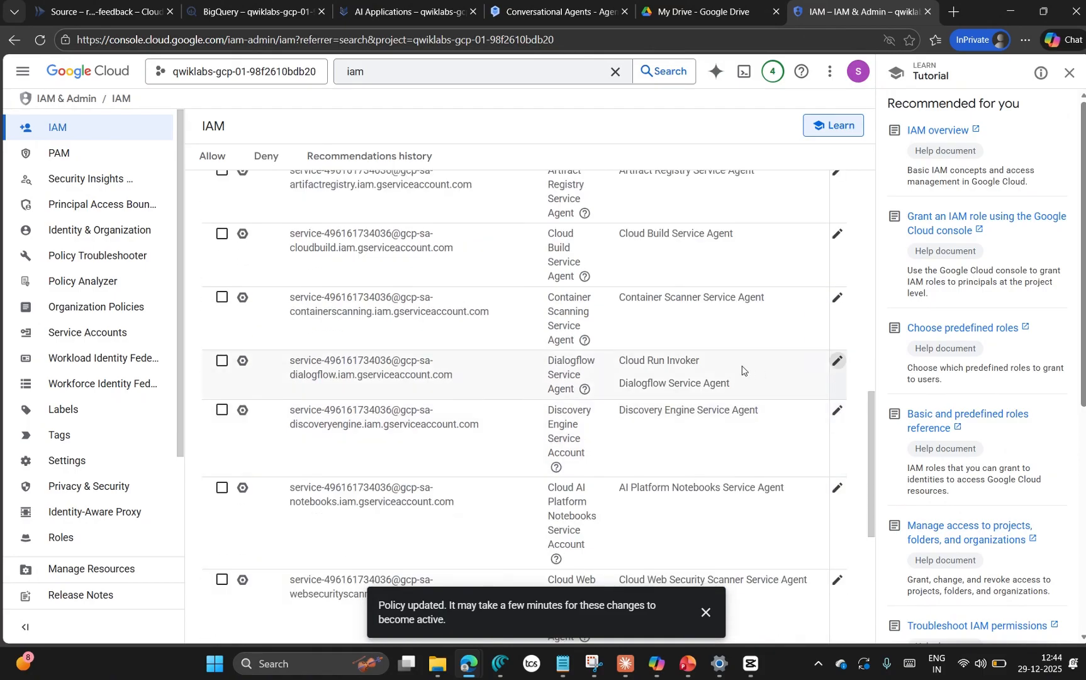
left_click(222, 357)
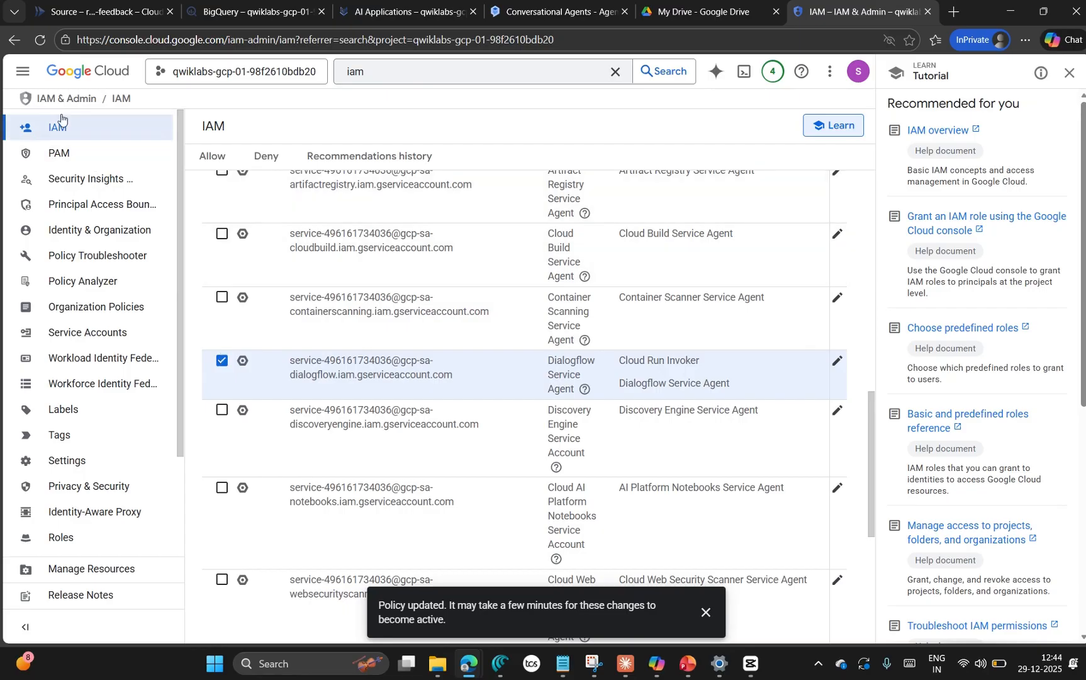
left_click(39, 39)
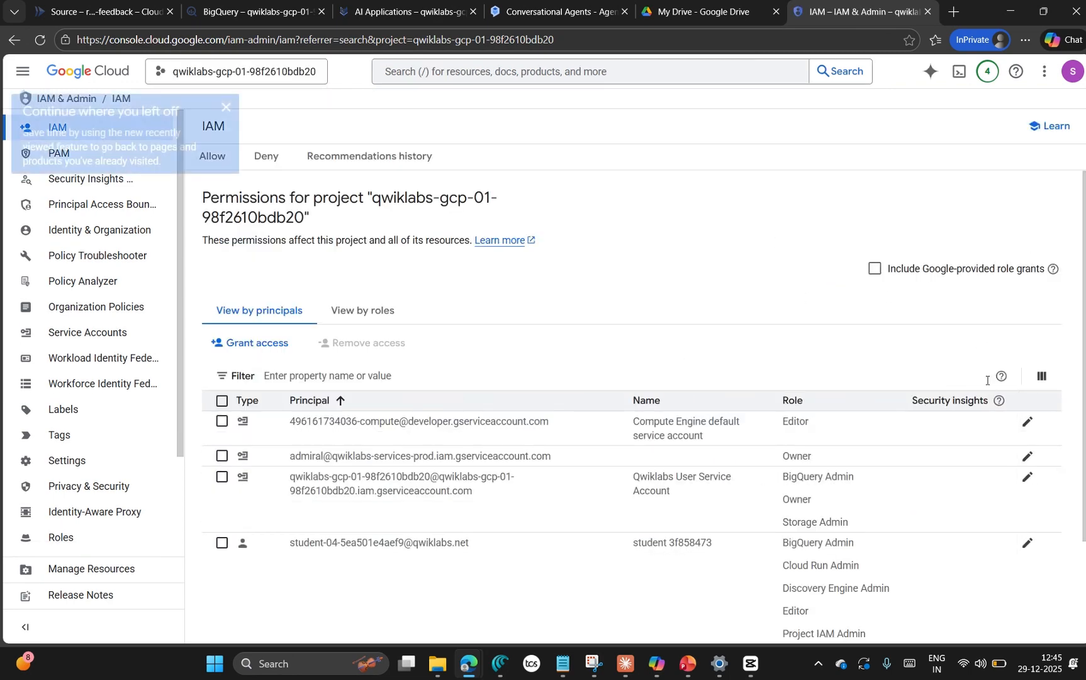
Step: Include Google-provided role grants in the IAM permissions list and check the roles assigned to the Dialogflow Service Agent
scroll(833, 473, "down", 3)
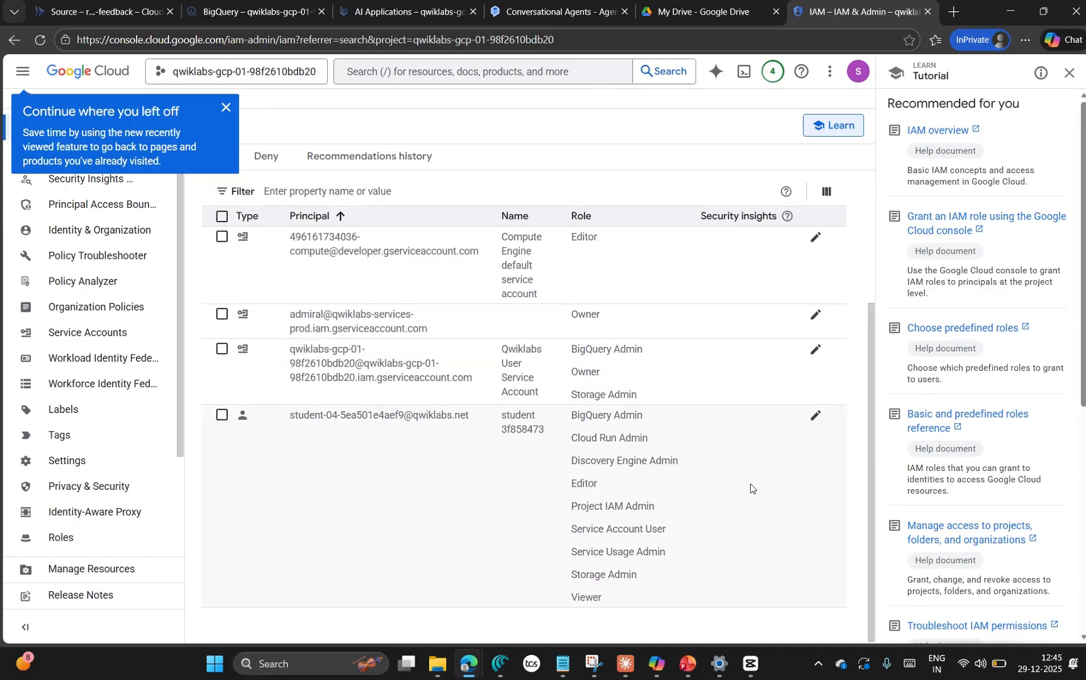
scroll(750, 488, "up", 3)
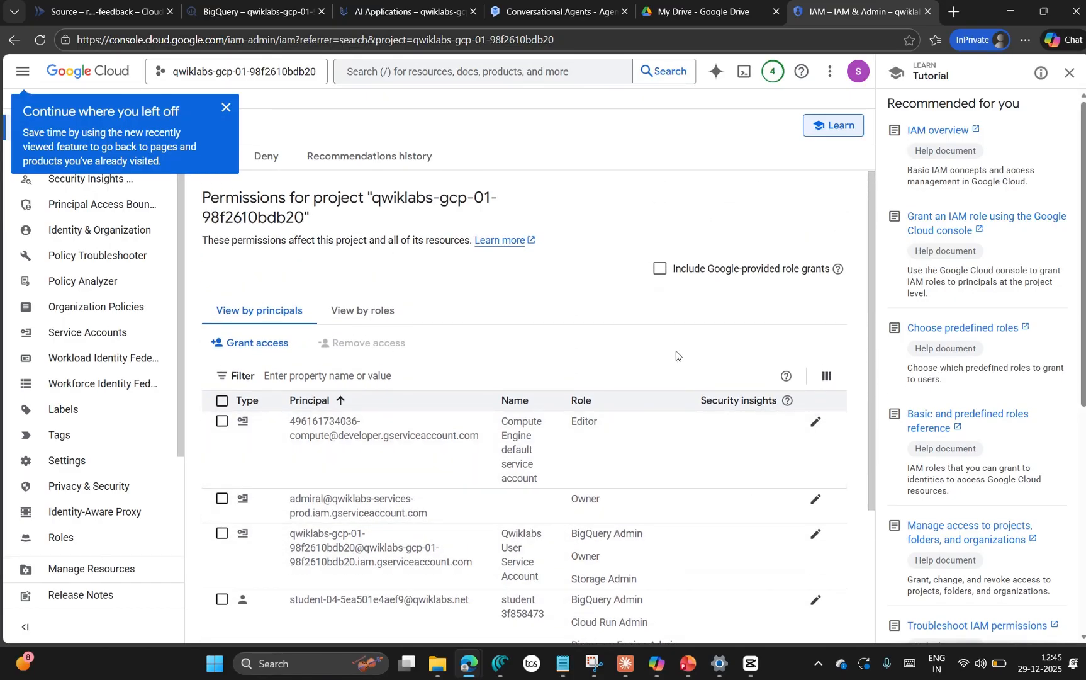
left_click(660, 271)
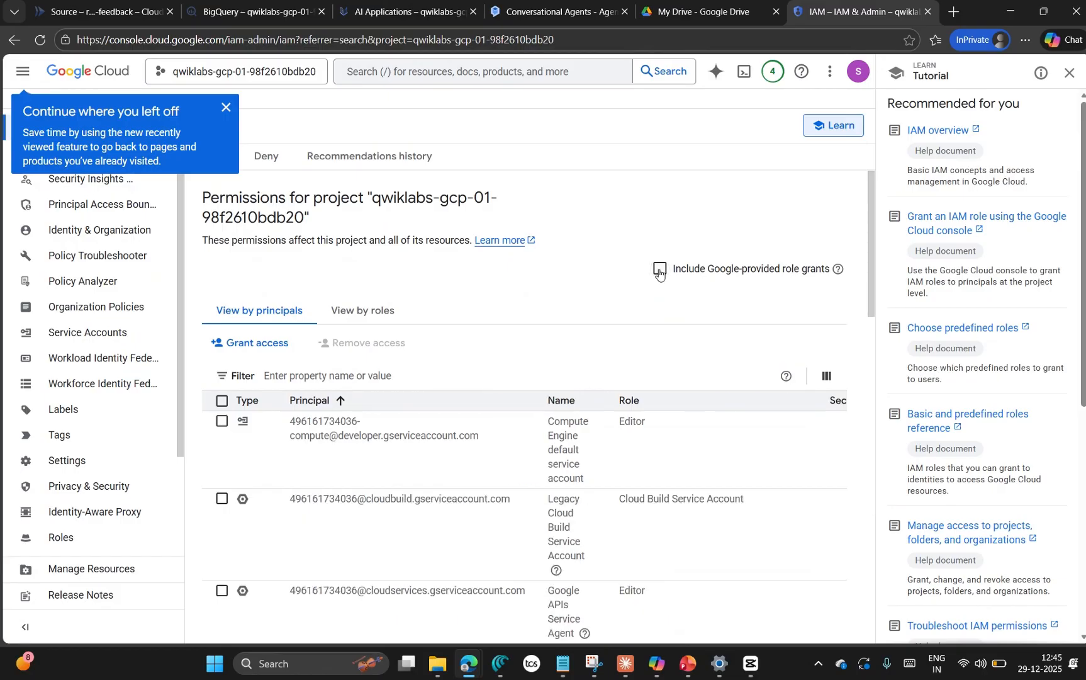
scroll(745, 403, "down", 6)
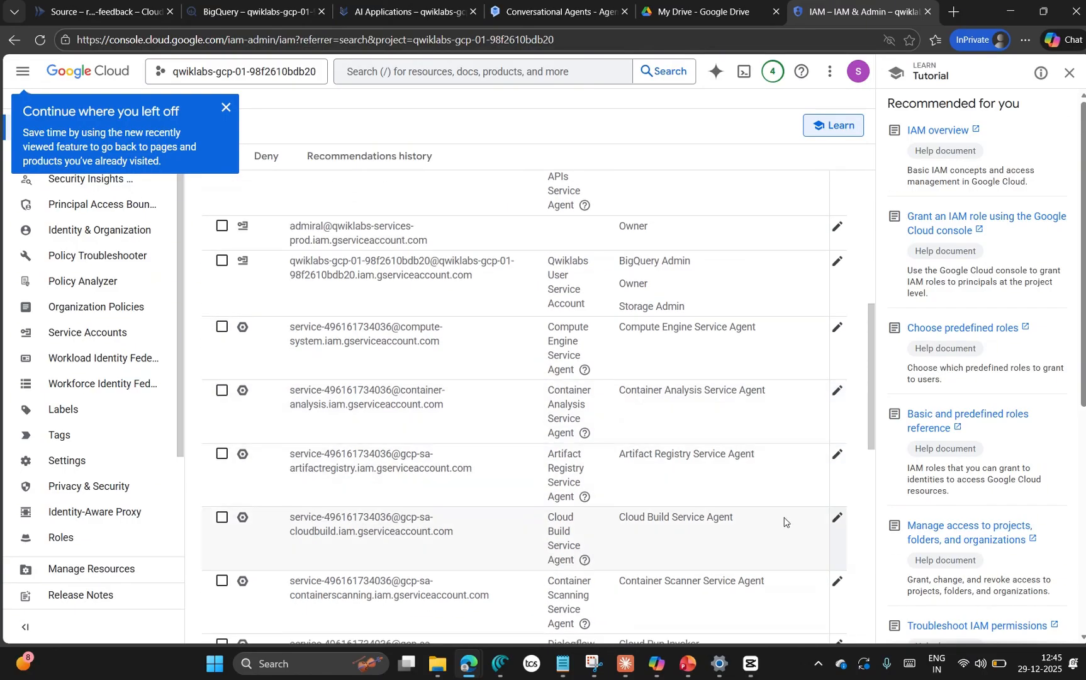
scroll(783, 516, "down", 2)
scroll(799, 491, "down", 3)
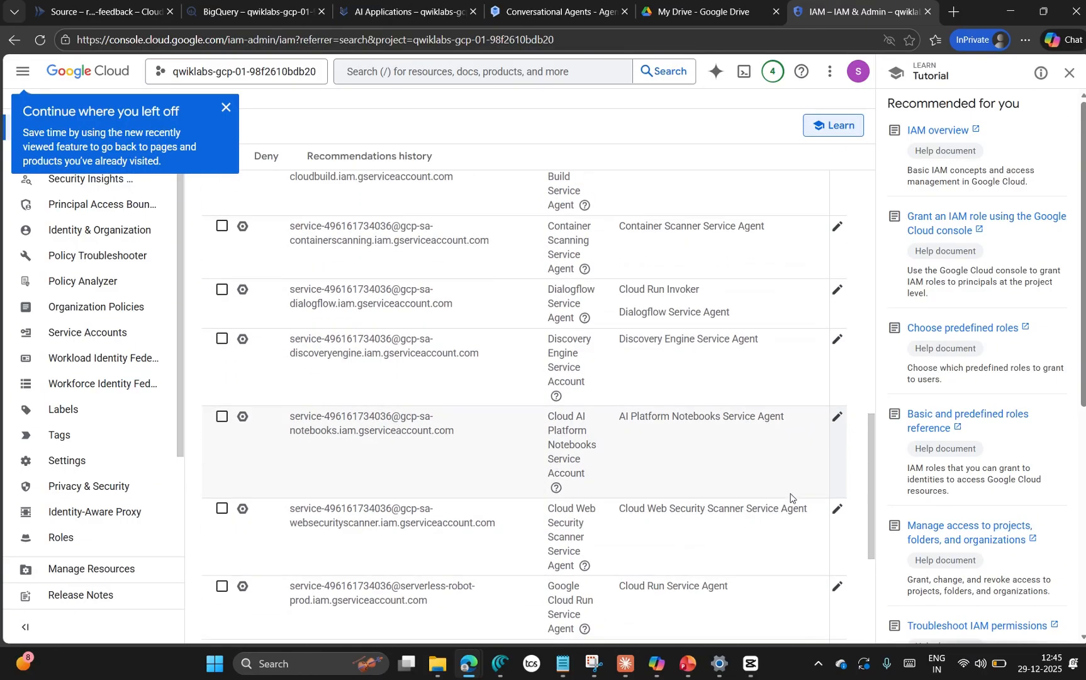
Step: Switch to the Google Skills lab page and recheck progress for the Conversational Agent Tool objective in the checkpoint list and the Task 6 instructions
key("alt+Tab")
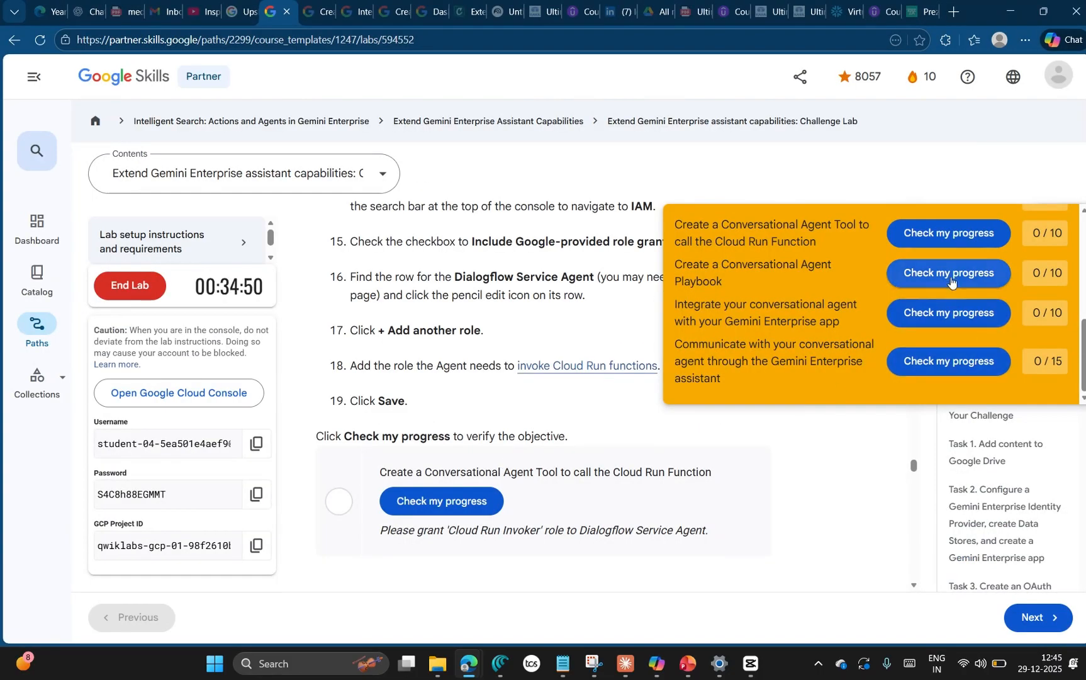
scroll(957, 283, "up", 2)
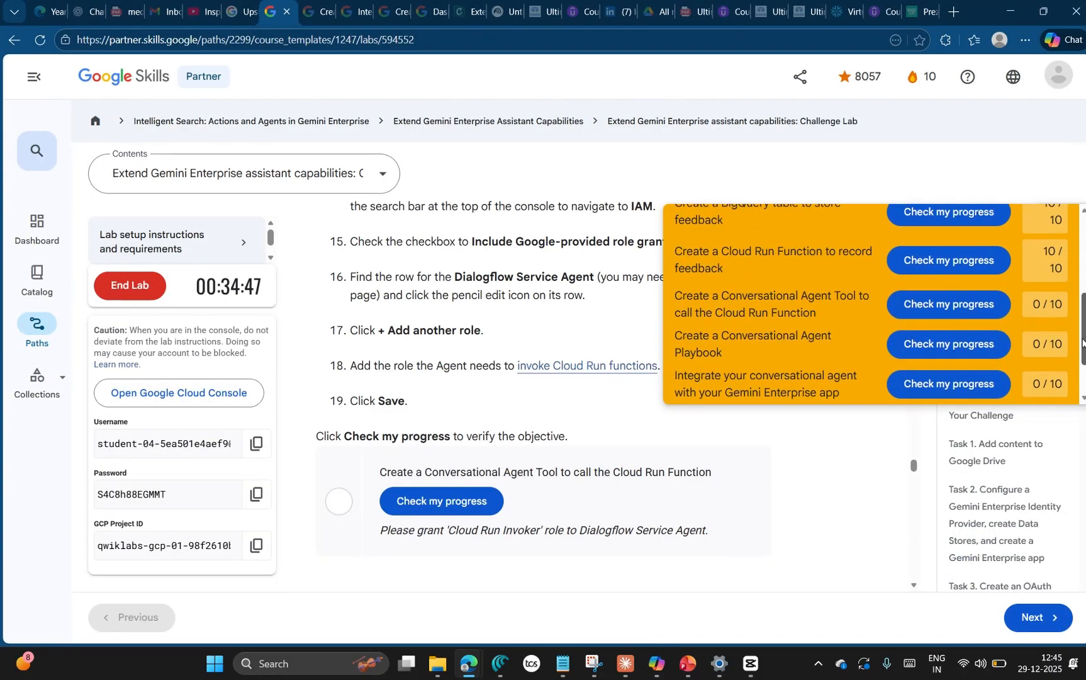
left_click(957, 313)
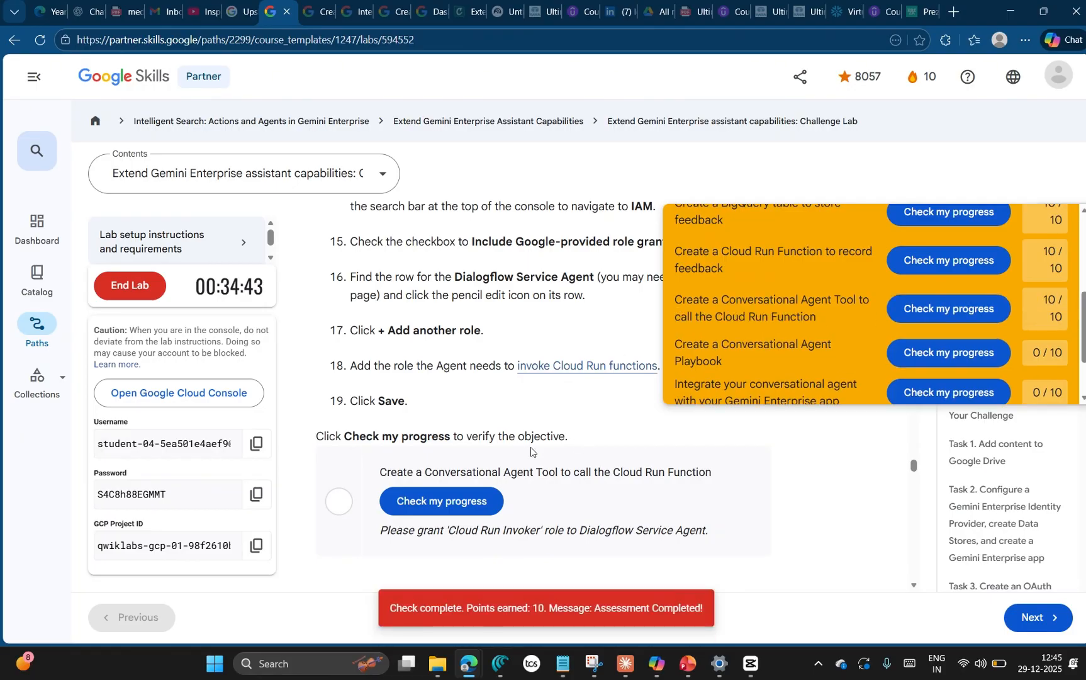
left_click(477, 501)
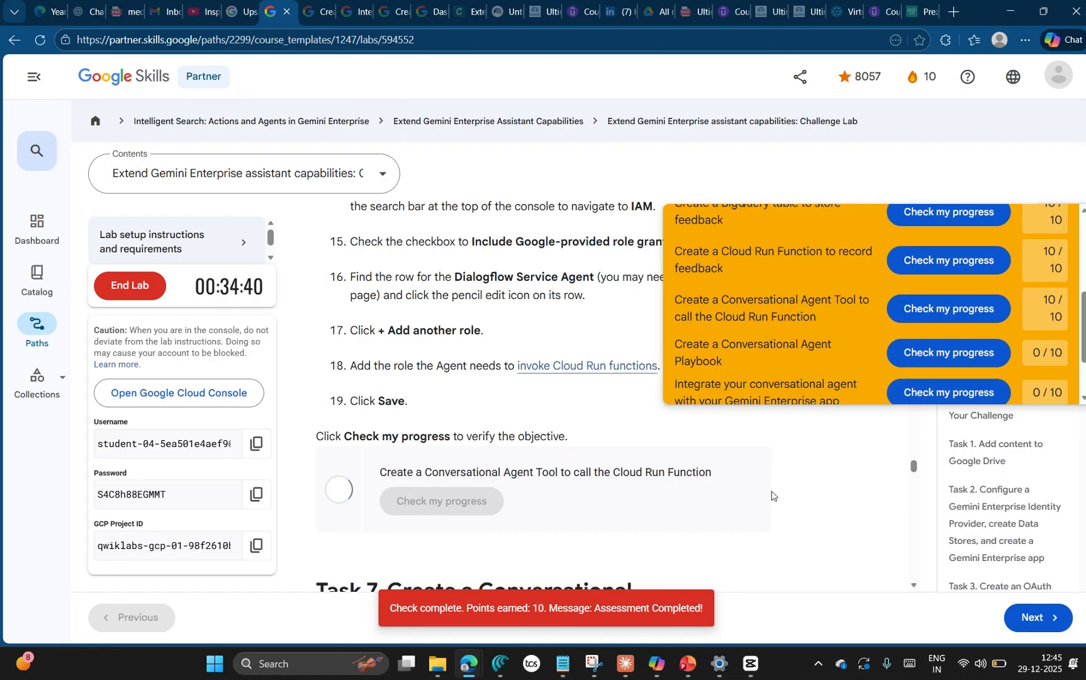
Step: Read the opening instructions of Task 7 on creating a Conversational Agent Playbook and collapse the checkpoint score list
scroll(753, 499, "down", 2)
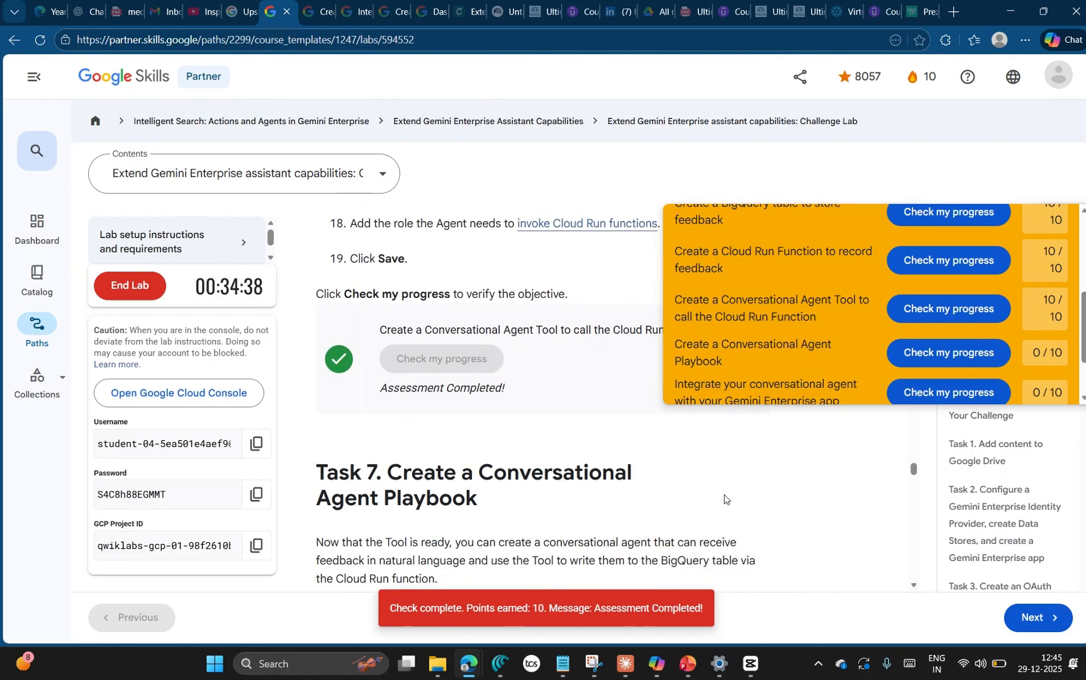
scroll(754, 499, "down", 2)
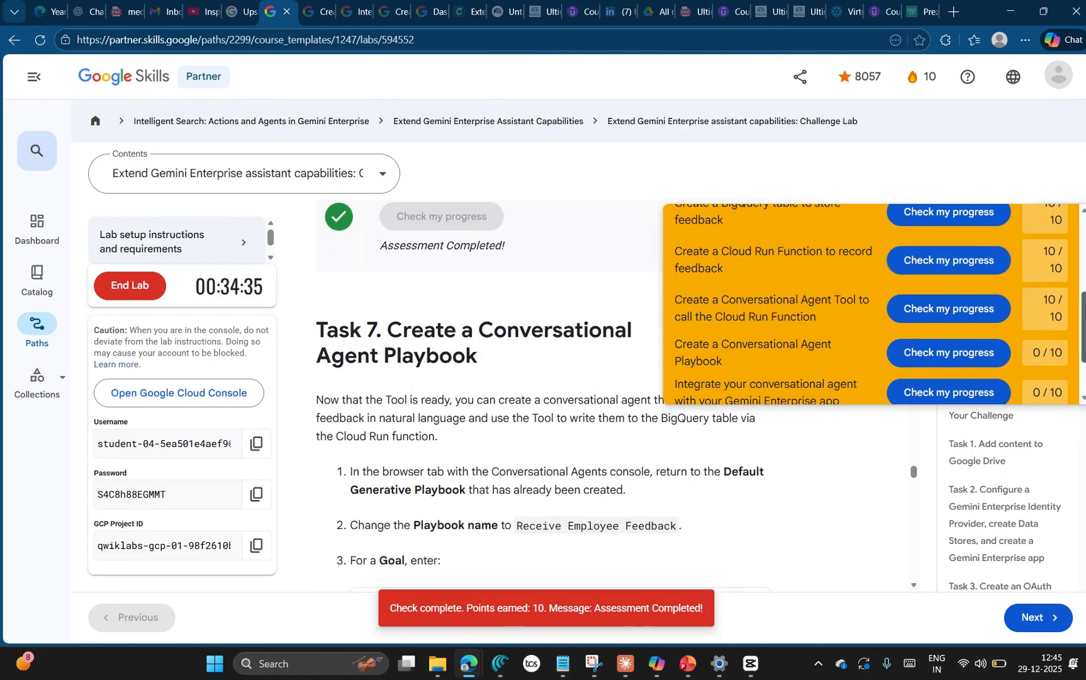
scroll(1006, 302, "up", 5)
left_click(1054, 238)
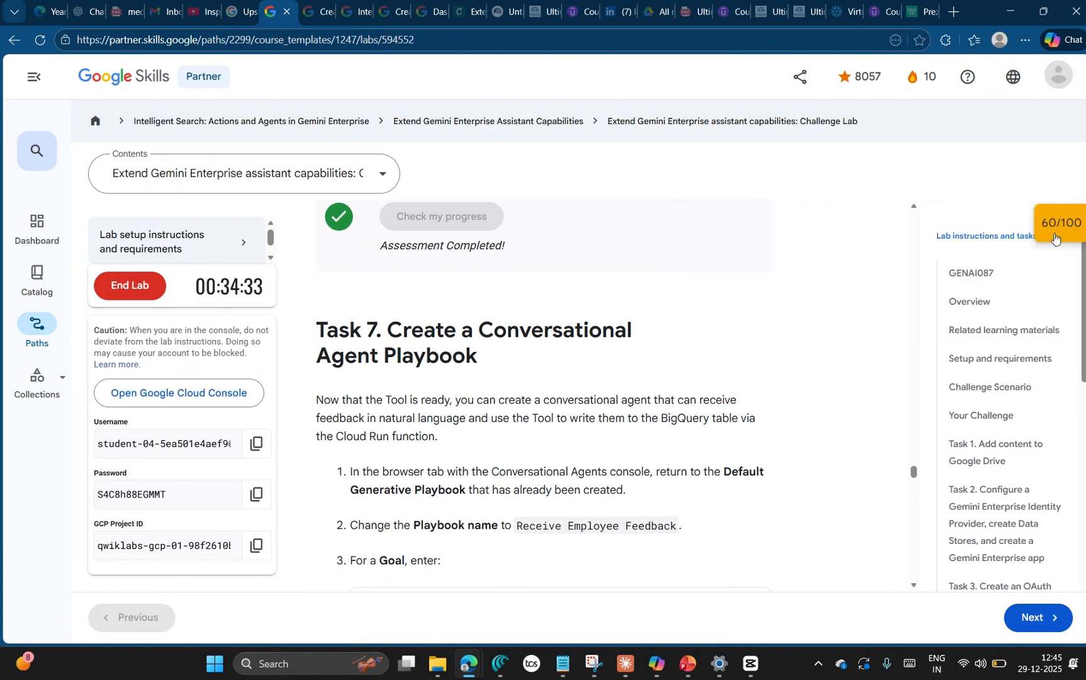
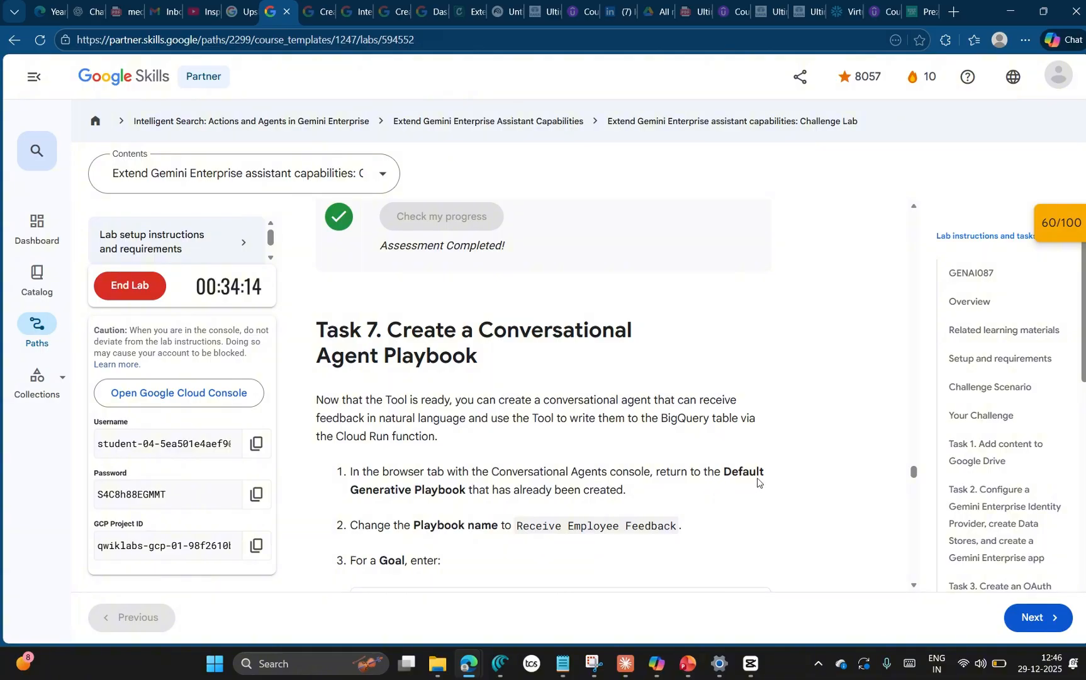
Step: Switch to the Conversational Agents console and open the Default Generative Playbook from the agent's playbooks
key("alt+Tab")
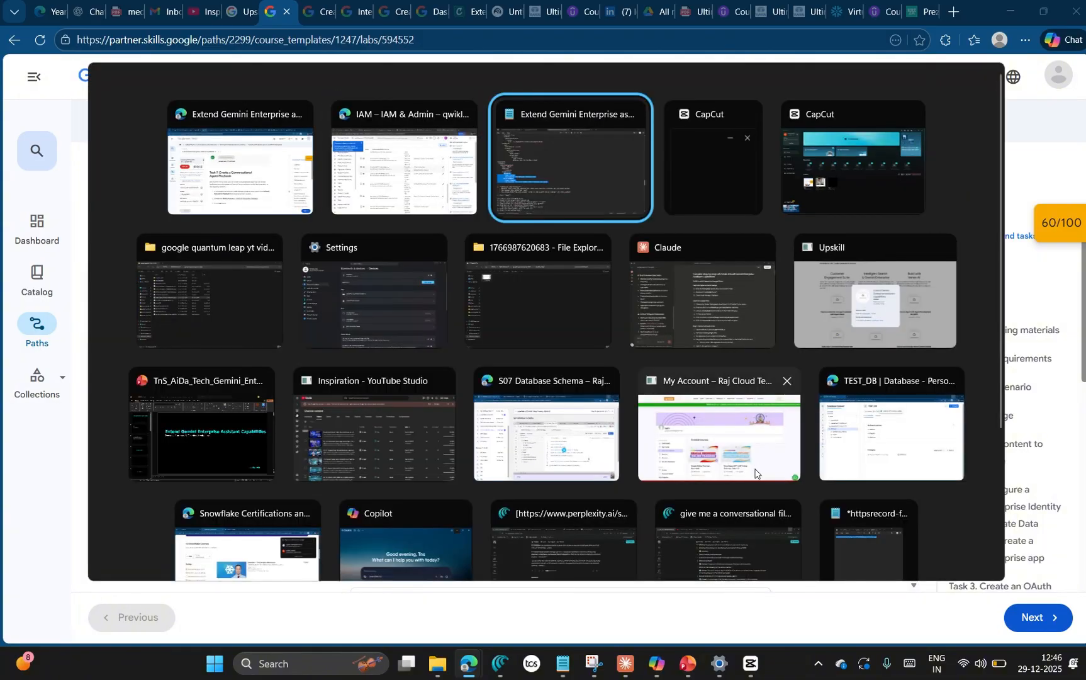
left_click(417, 196)
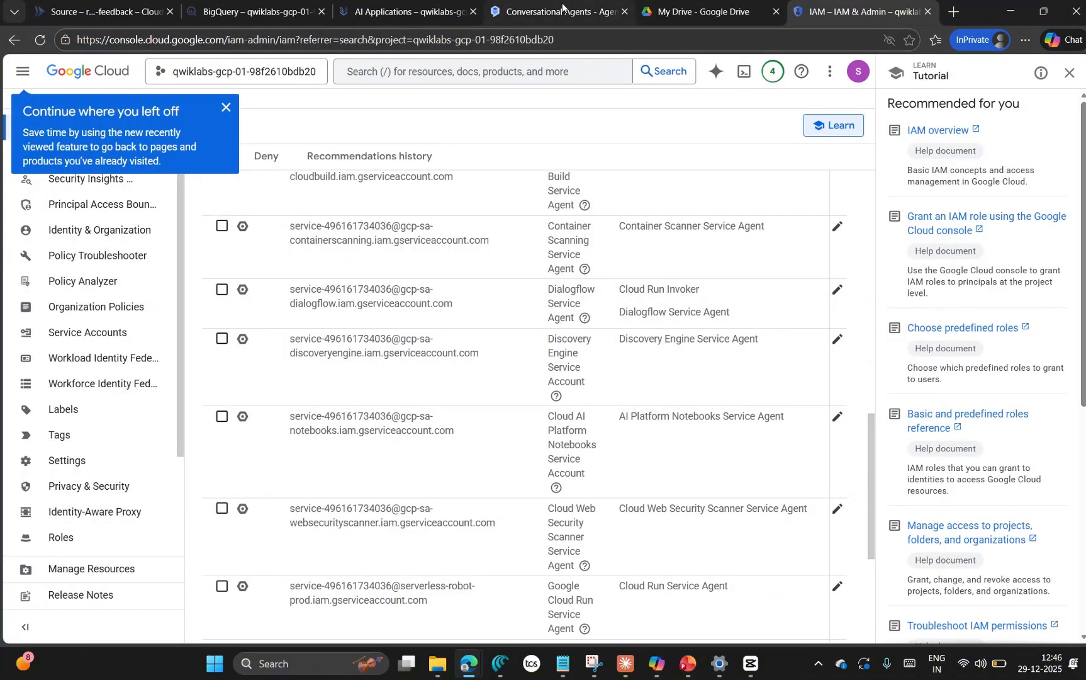
left_click(584, 12)
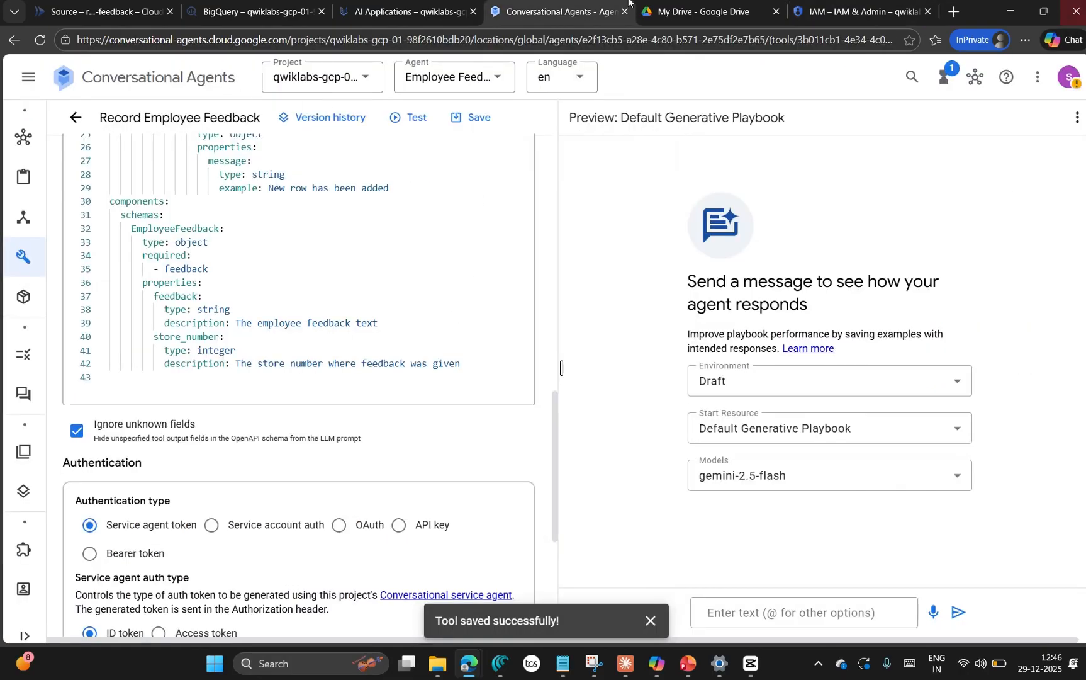
mouse_move(85, 165)
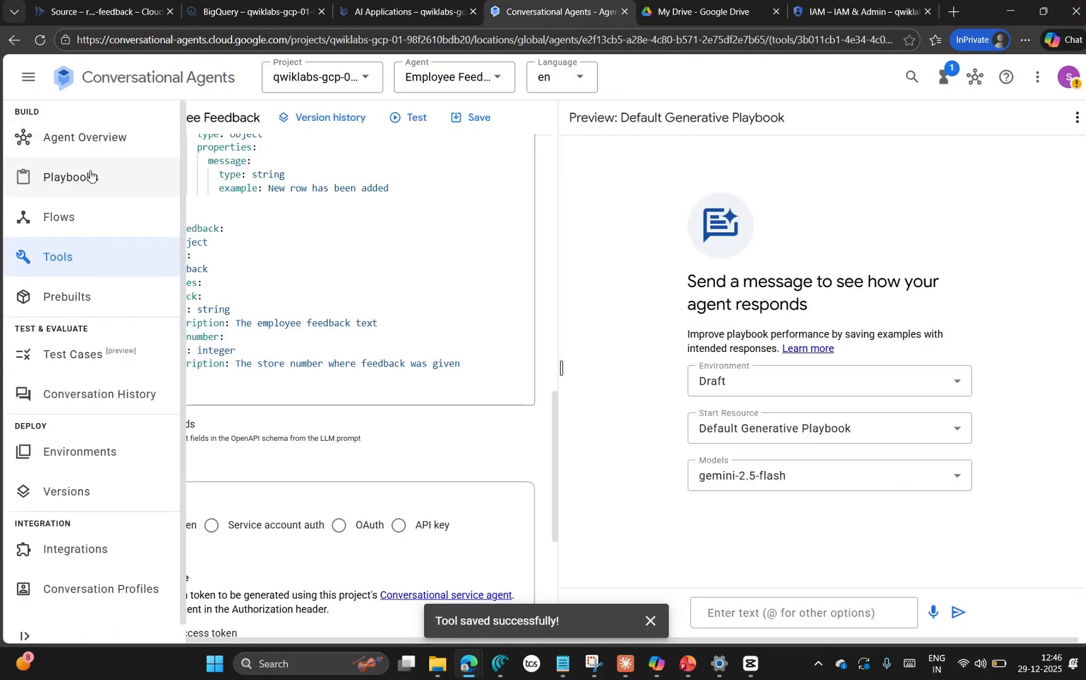
left_click(90, 175)
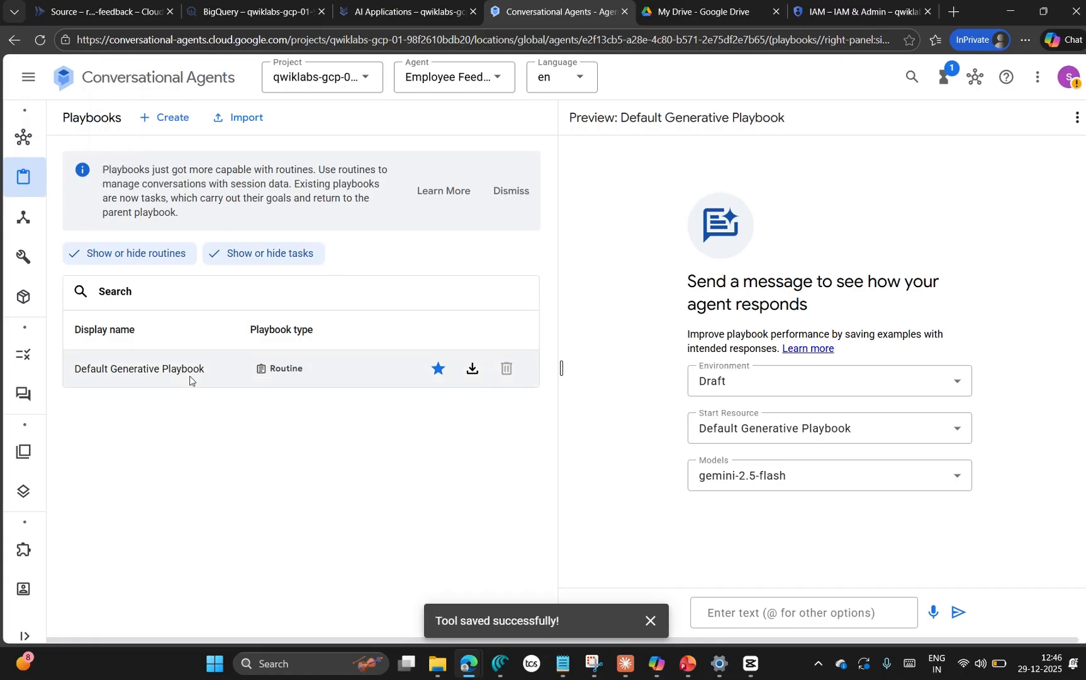
left_click(157, 370)
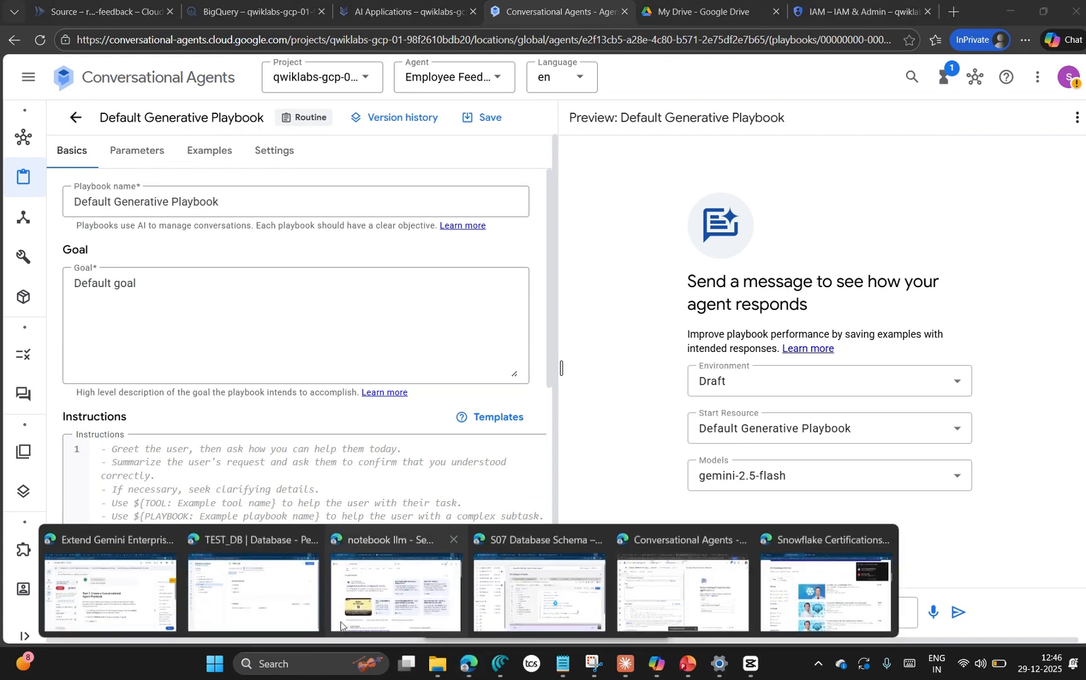
Step: Copy the playbook name from the Task 7 lab instructions and rename the playbook as Receive Employee Feedback
left_click(144, 582)
scroll(609, 473, "down", 1)
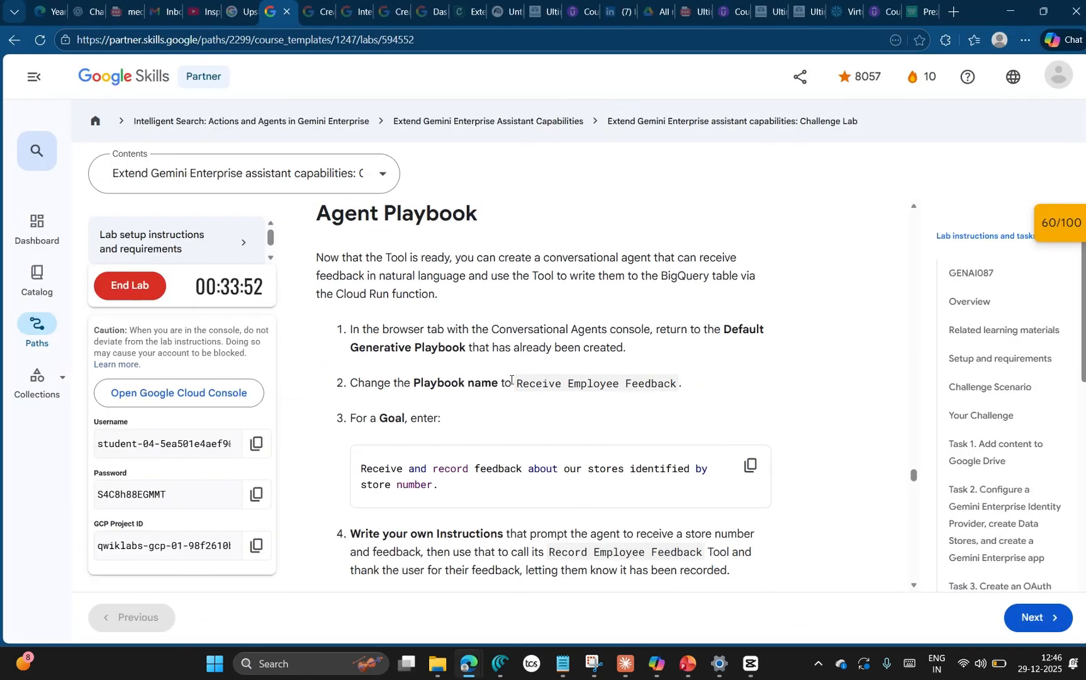
left_click_drag(516, 382, 672, 387)
key("ctrl+c")
key("alt+Tab")
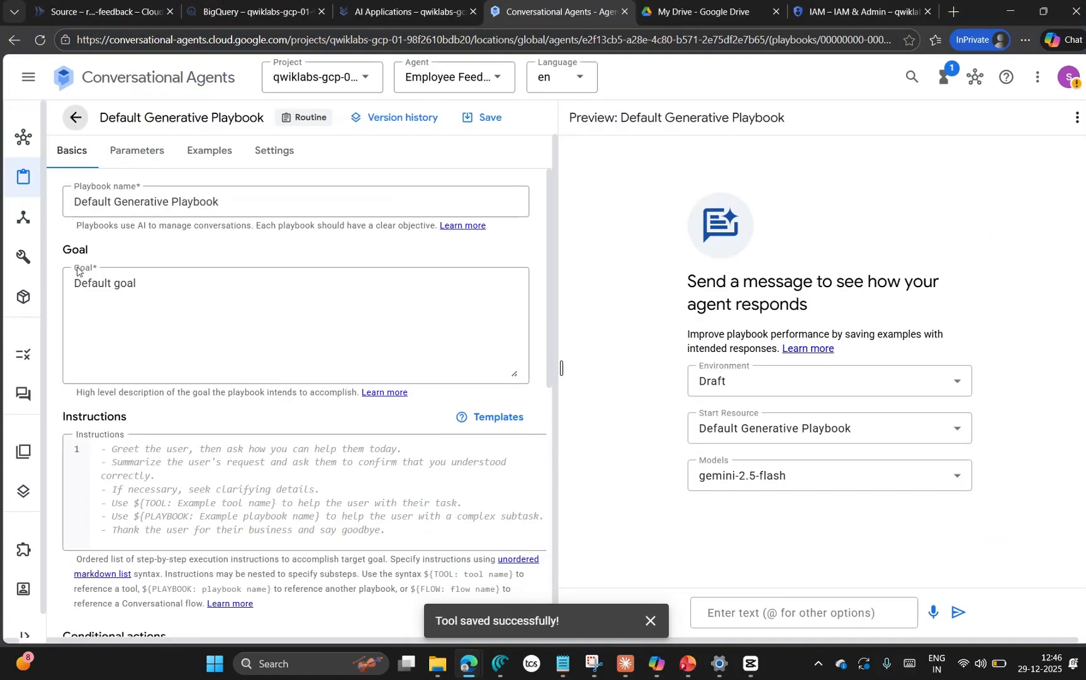
left_click_drag(217, 199, 68, 209)
key("ctrl+v")
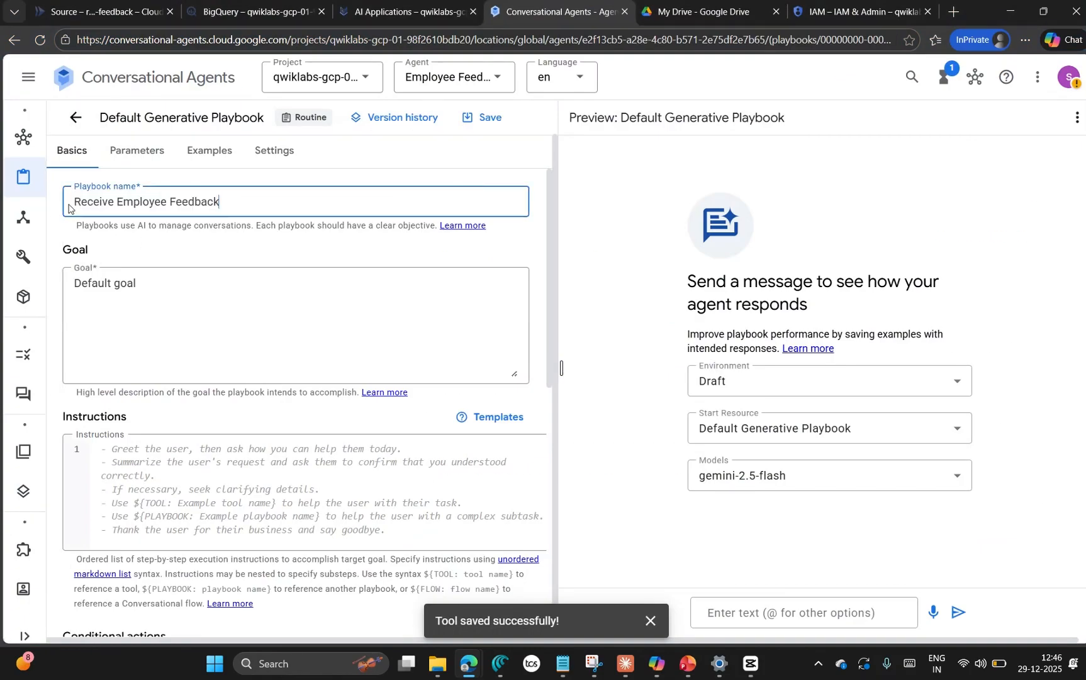
Step: Replace the playbook's goal with the lab's text: "Receive and record feedback about our stores identified by store number."
key("alt+Tab")
scroll(741, 384, "down", 2)
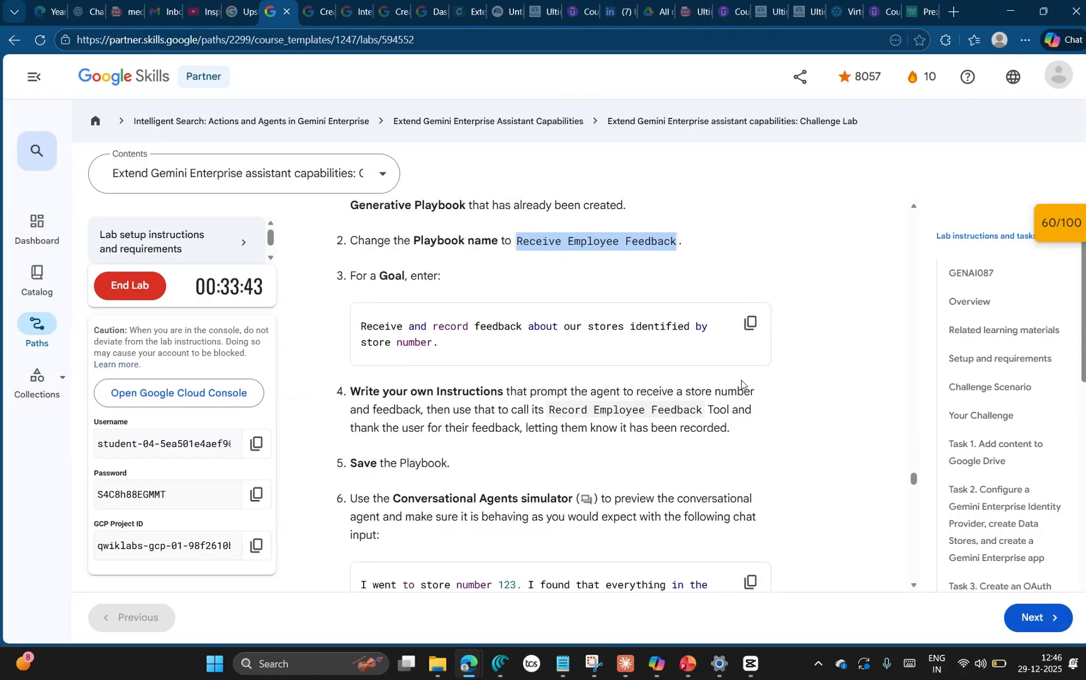
left_click(750, 322)
key("alt+Tab")
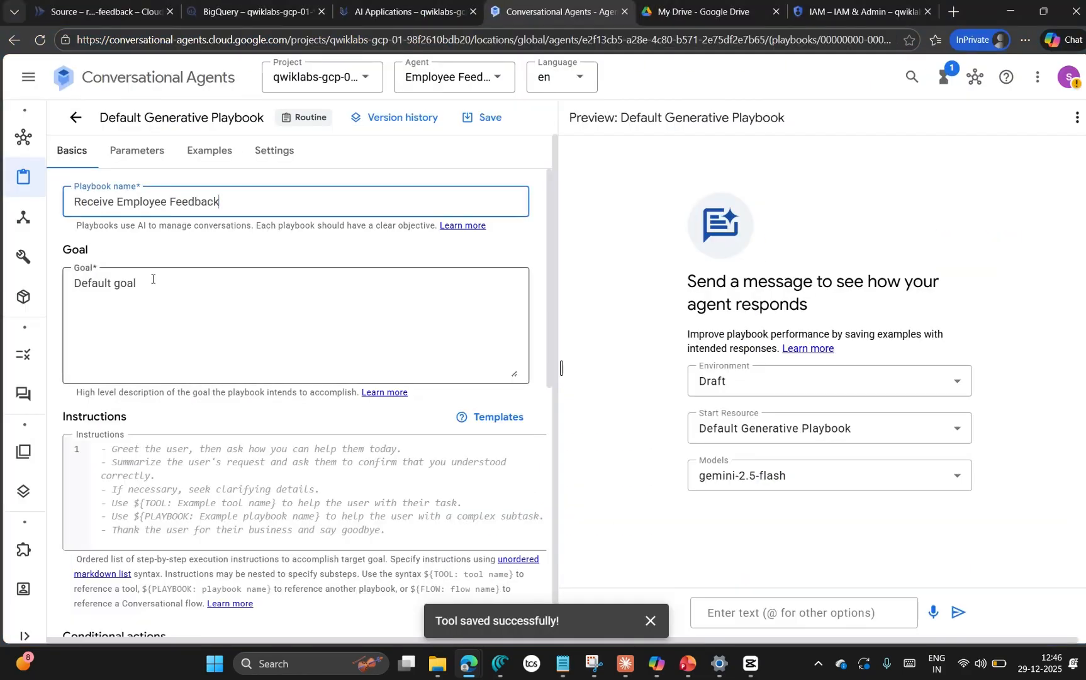
left_click_drag(153, 279, 60, 276)
key("ctrl+v")
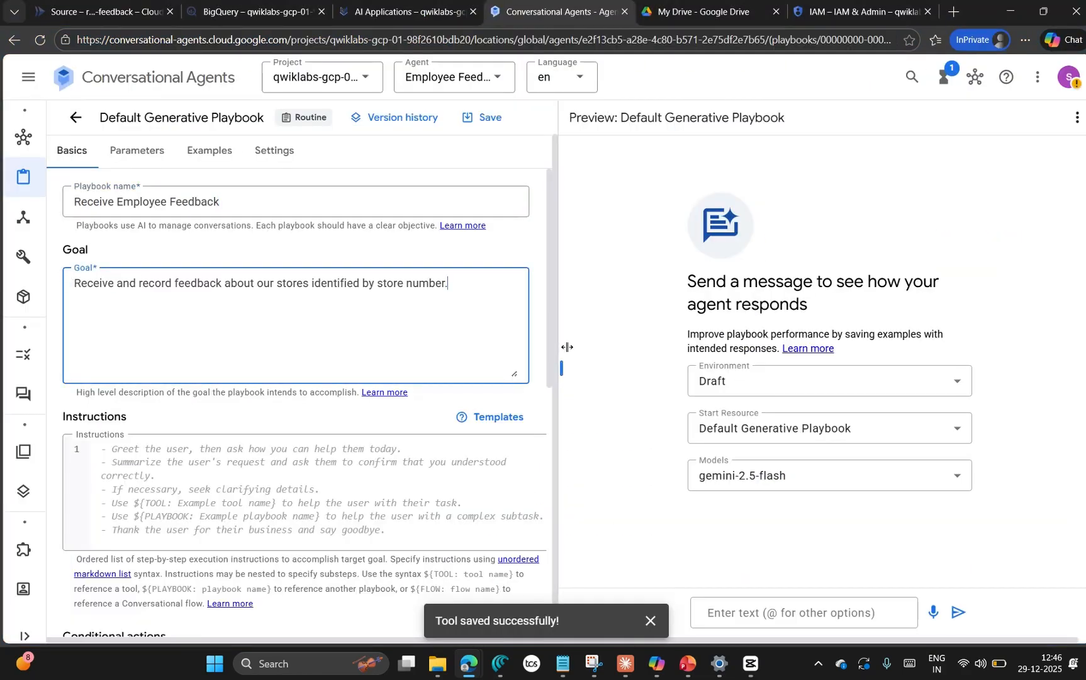
Step: Review the remaining Task 7 requirements on the lab page and the suggested playbook instructions in the notes file
key("alt+Tab")
scroll(555, 440, "down", 2)
scroll(555, 507, "down", 2)
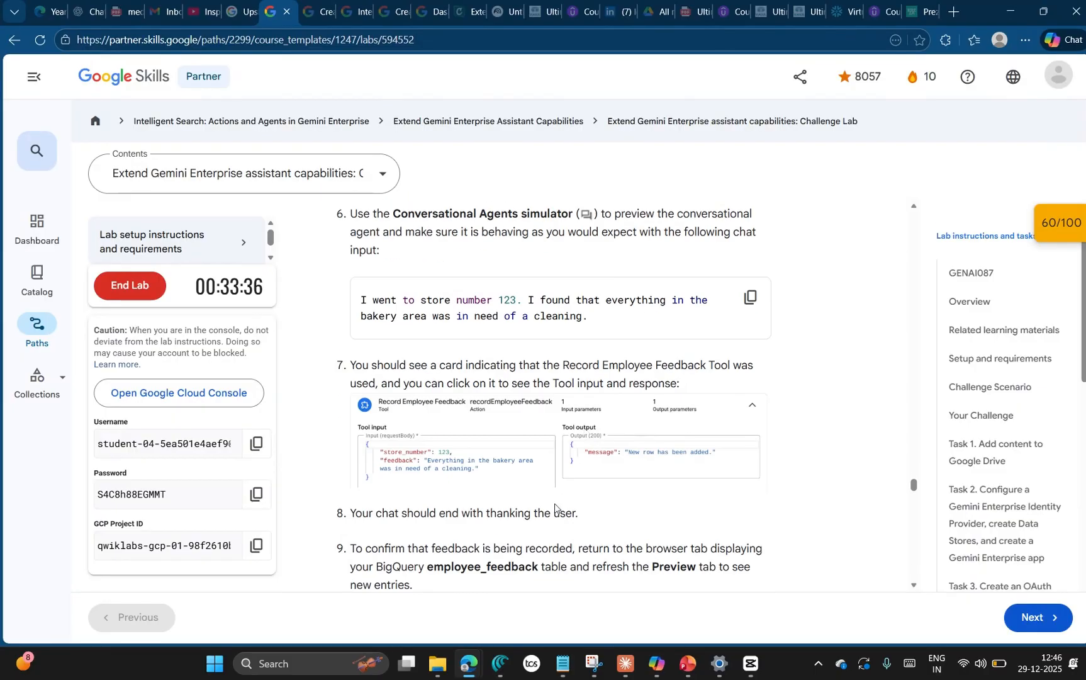
scroll(545, 372, "up", 1)
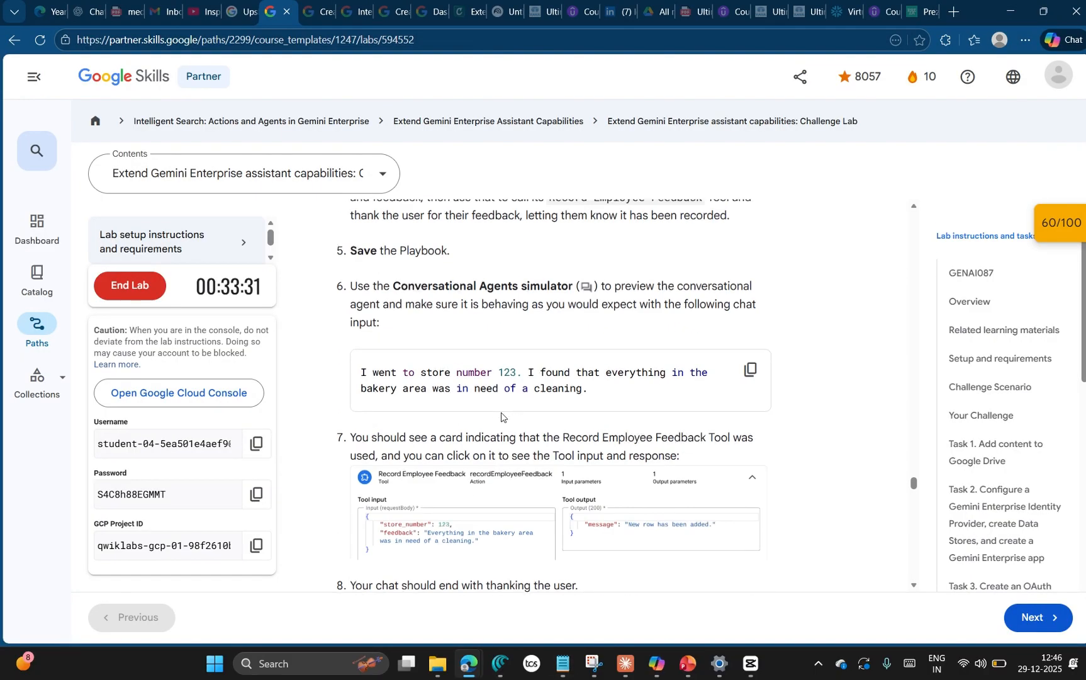
scroll(501, 412, "up", 1)
scroll(481, 423, "down", 1)
scroll(503, 409, "up", 8)
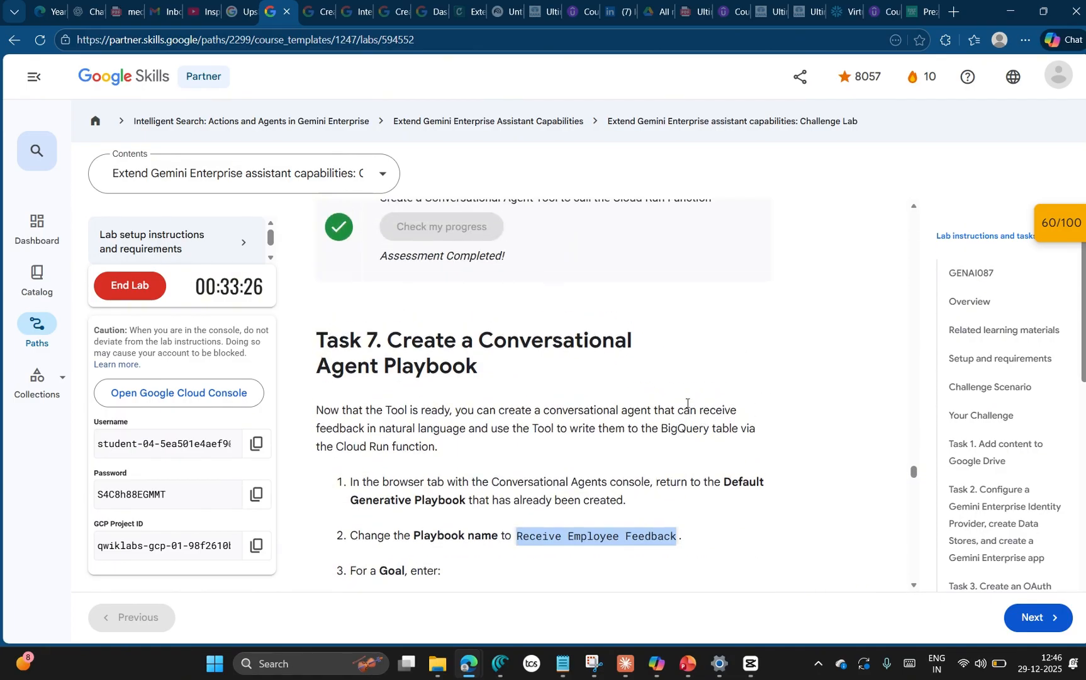
scroll(686, 407, "down", 3)
key("alt+Tab")
left_click(354, 363)
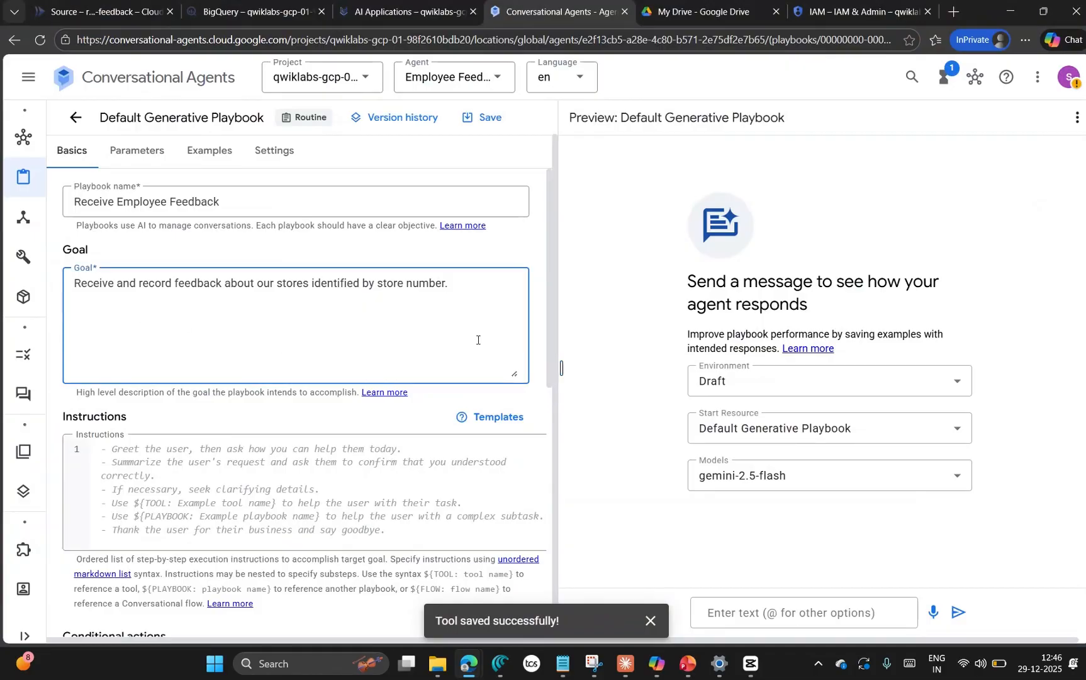
key("alt+Tab")
scroll(437, 451, "down", 2)
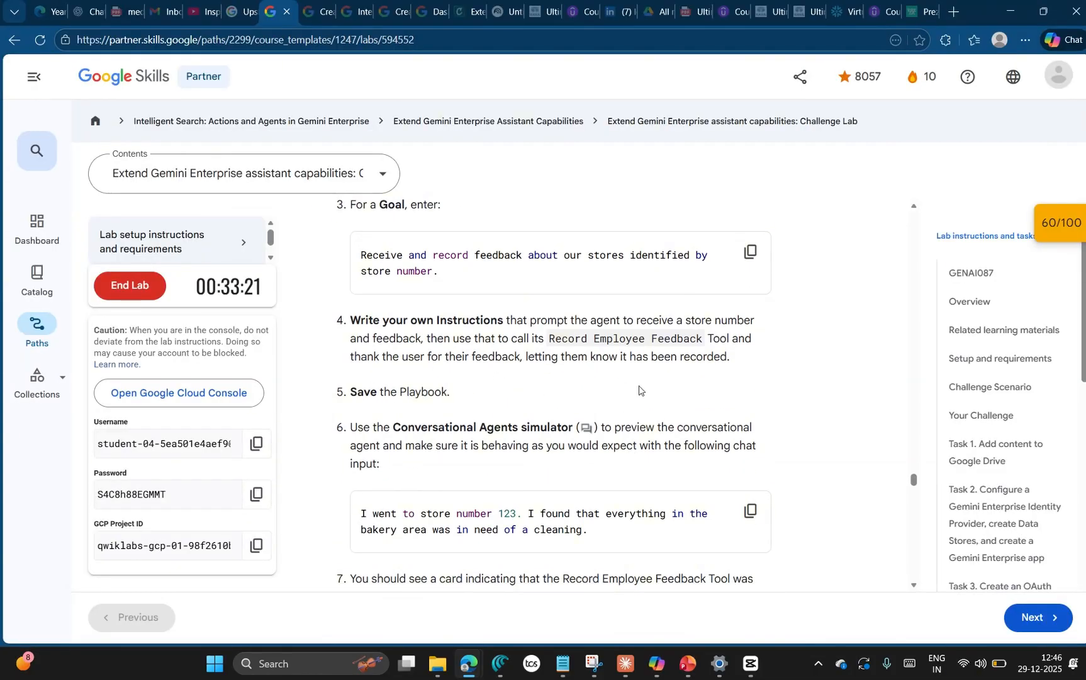
mouse_move(562, 665)
left_click(563, 609)
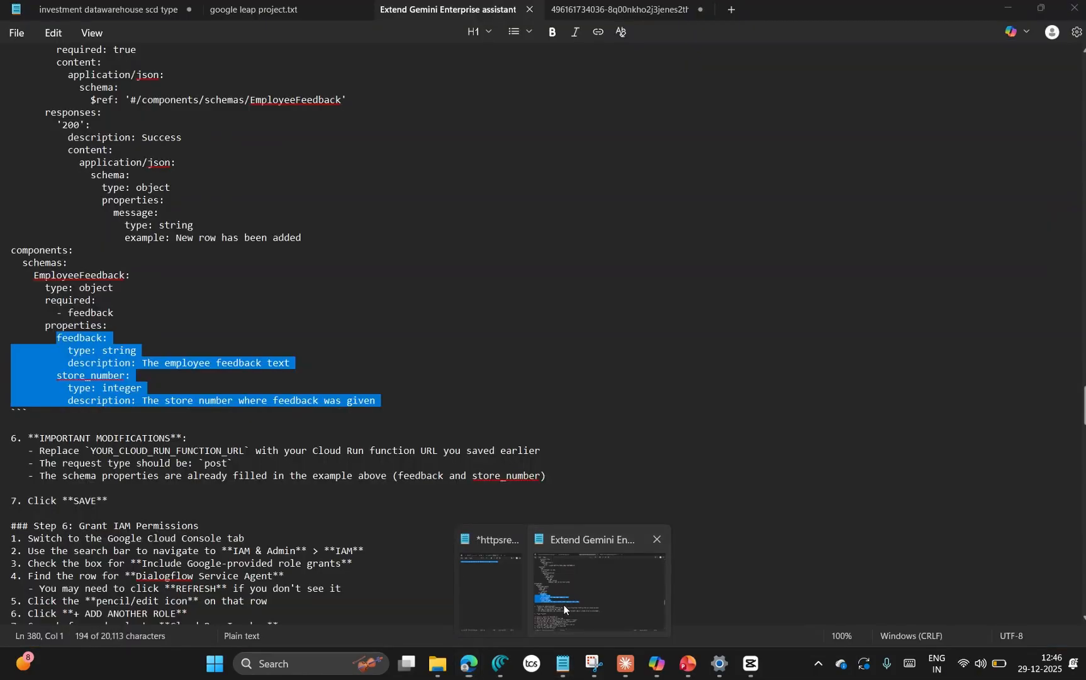
scroll(290, 489, "down", 5)
scroll(290, 490, "down", 15)
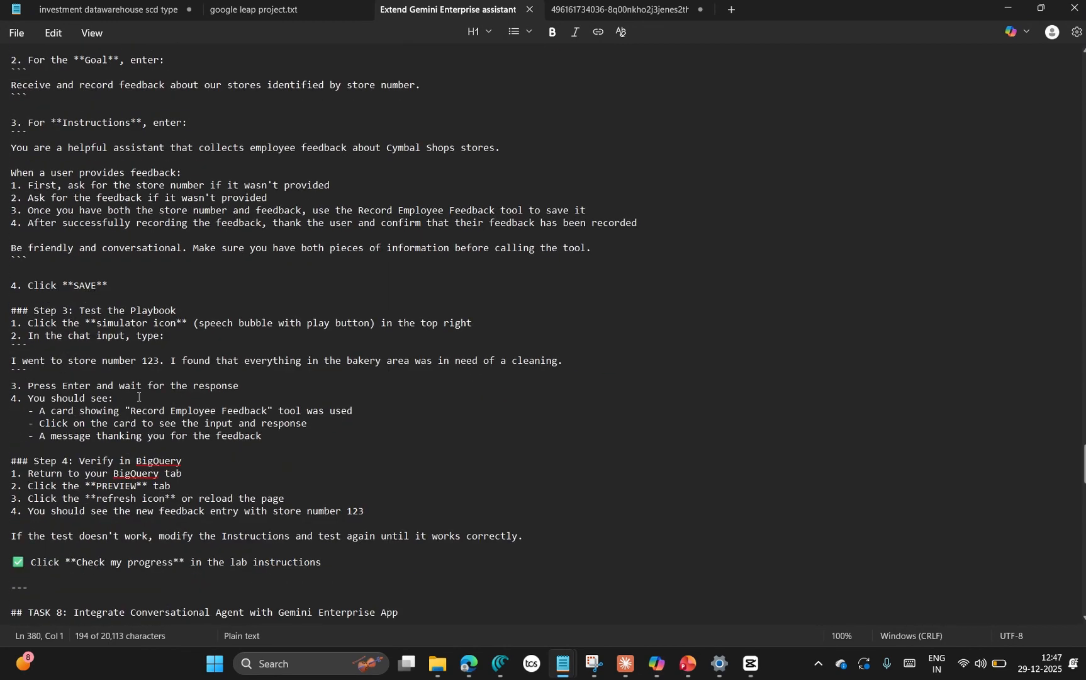
Step: Enter playbook instructions to ask for a store number and detailed feedback, call the Record Employee Feedback tool with both, and thank the user once recorded
key("alt+Tab")
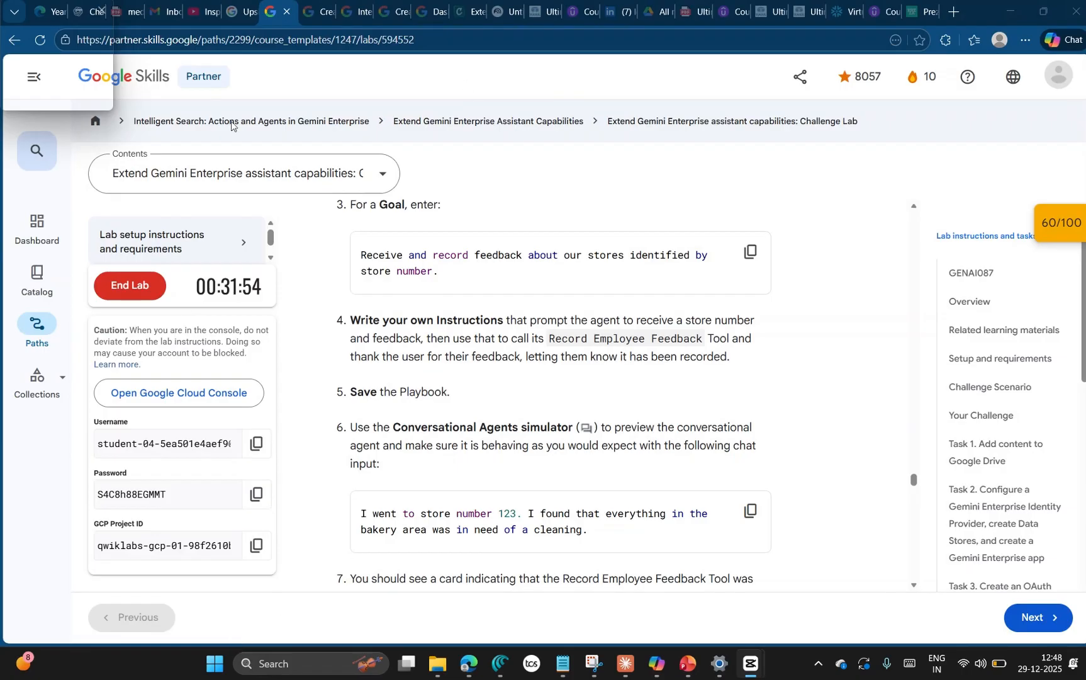
key("alt+Tab")
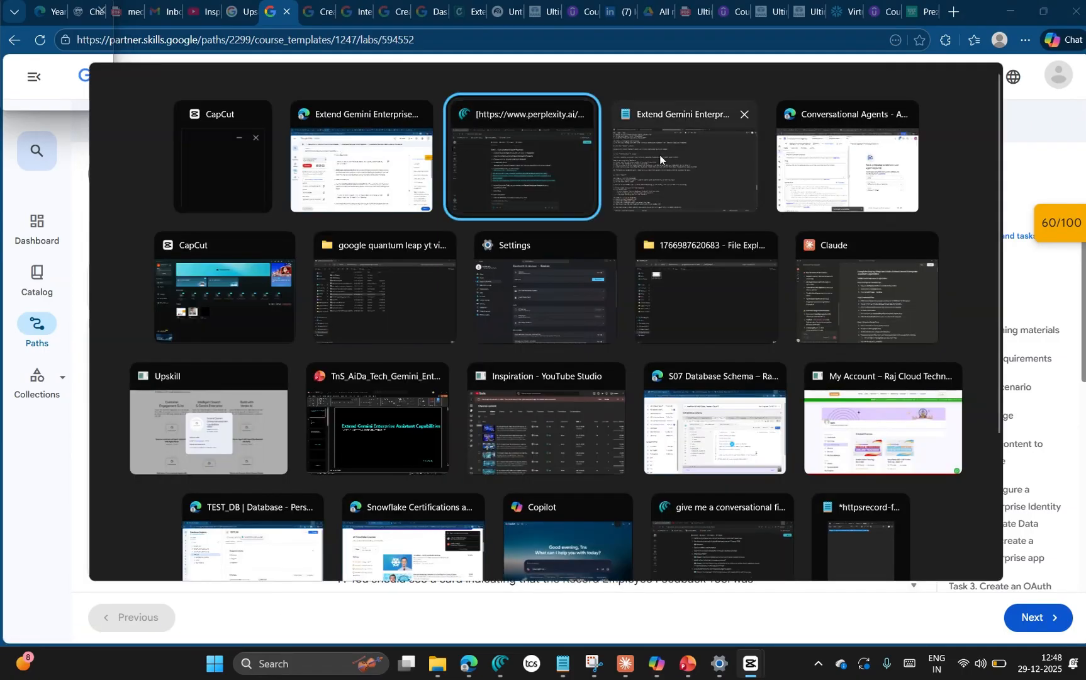
left_click(847, 161)
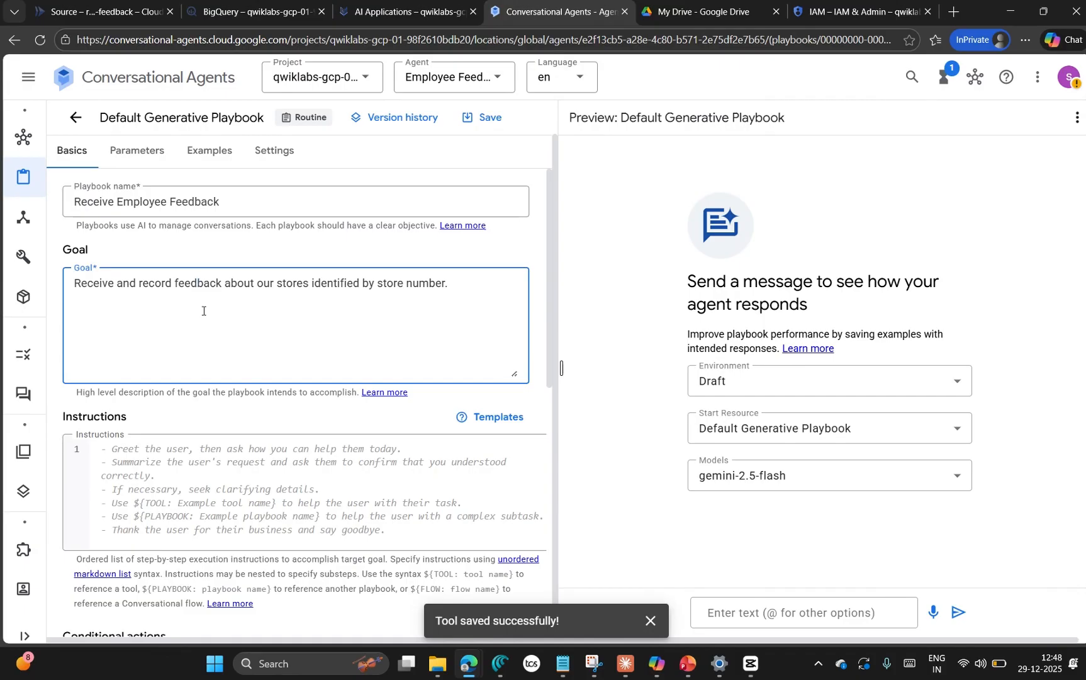
scroll(203, 310, "down", 2)
left_click(173, 319)
type("Ask the user for a store number and their detailed feedback about the store. When you have both, call the Record Employee Feedback tool with feedback and store_number. After the tool responds, thank the user and tell them their feedback has been recorded.")
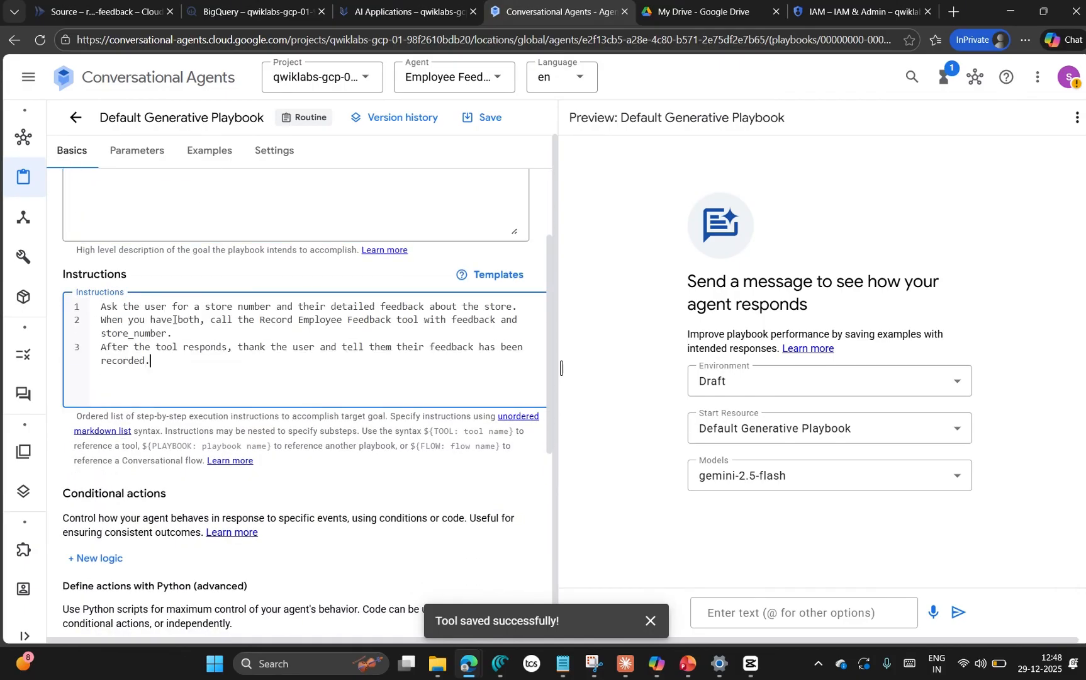
Step: Enable the Record Employee Feedback OpenAPI tool among the playbook's available tools
scroll(361, 357, "down", 2)
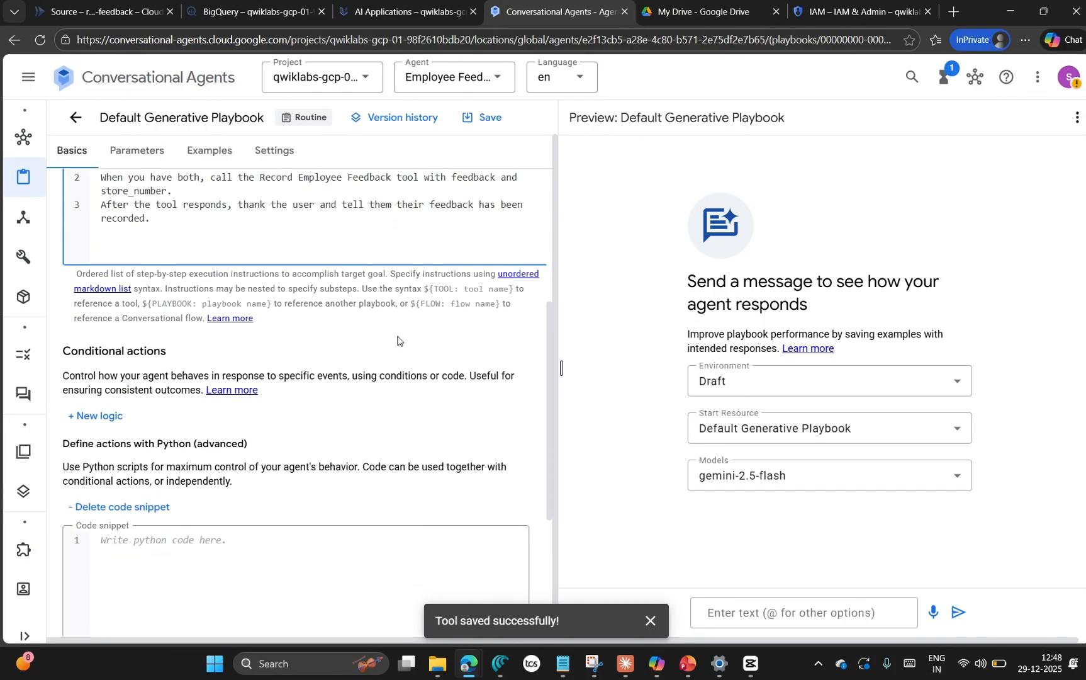
scroll(397, 341, "down", 4)
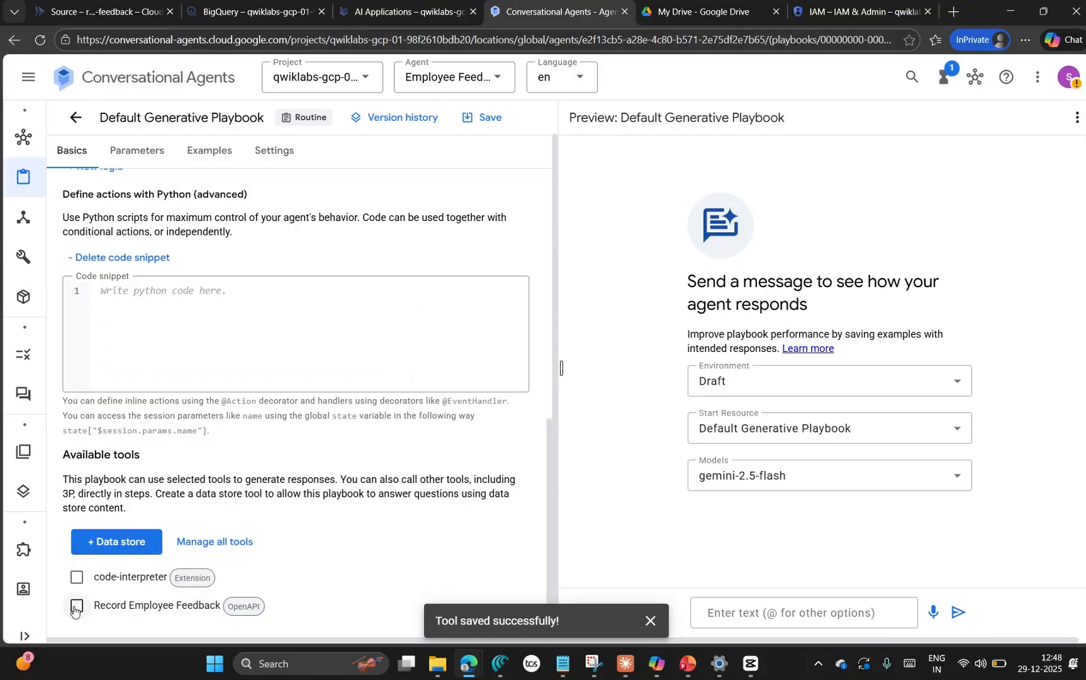
left_click(75, 606)
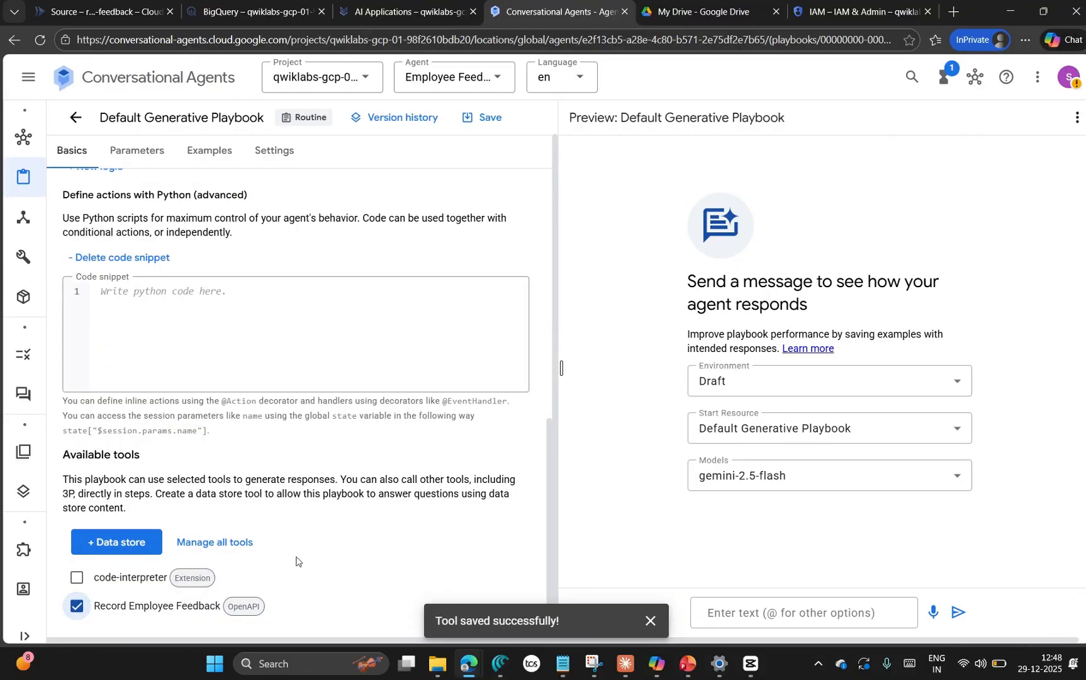
Step: Recheck the Task 7 lab instructions against the playbook's name, goal and instructions, and read the simulator test steps
mouse_move(472, 665)
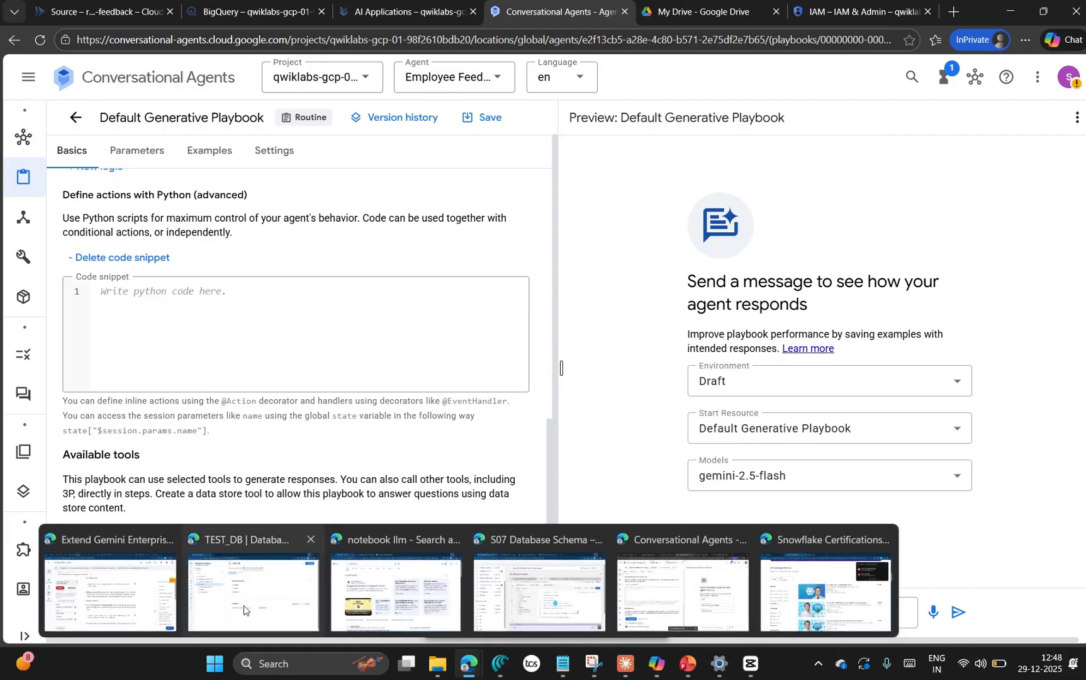
left_click(129, 592)
scroll(528, 454, "down", 3)
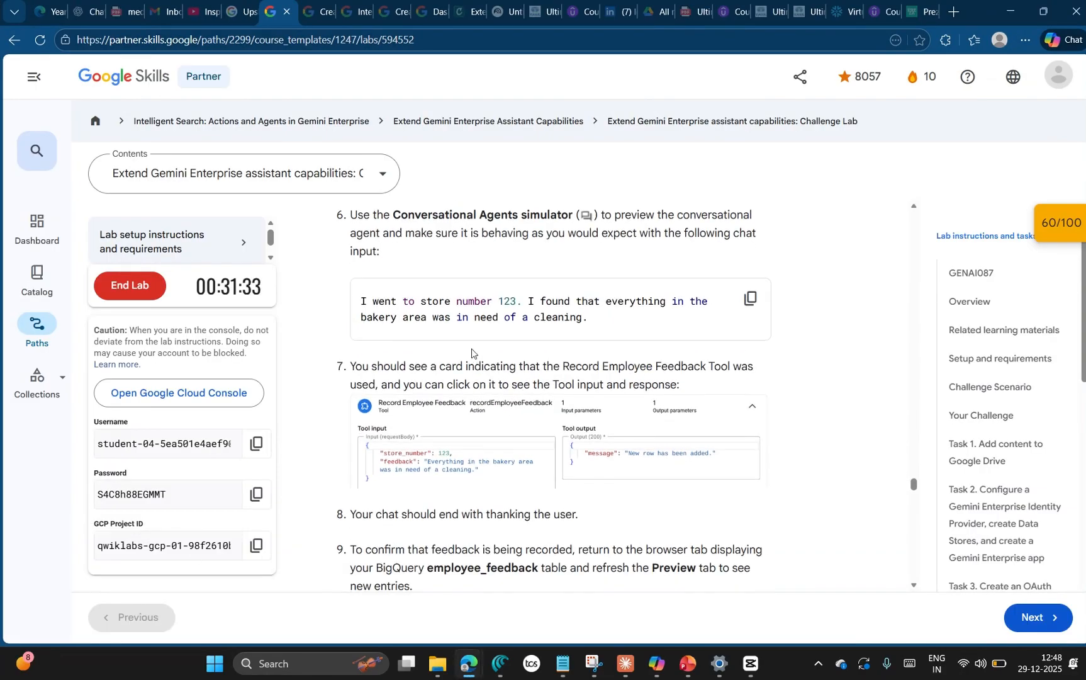
scroll(524, 411, "up", 2)
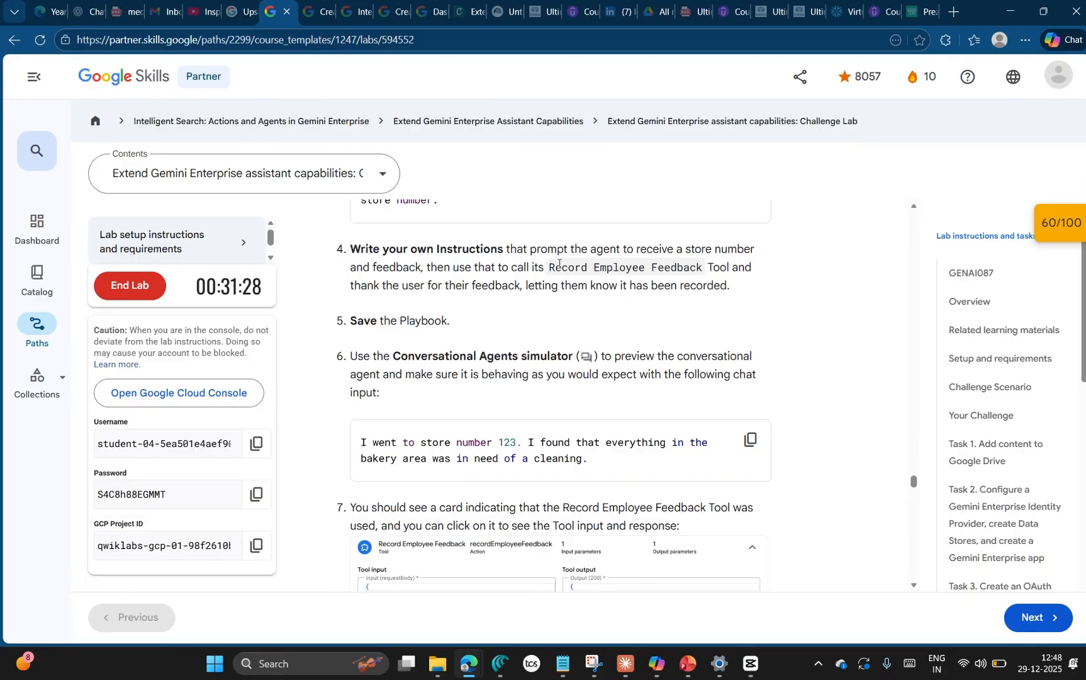
left_click_drag(548, 268, 574, 268)
scroll(544, 314, "up", 1)
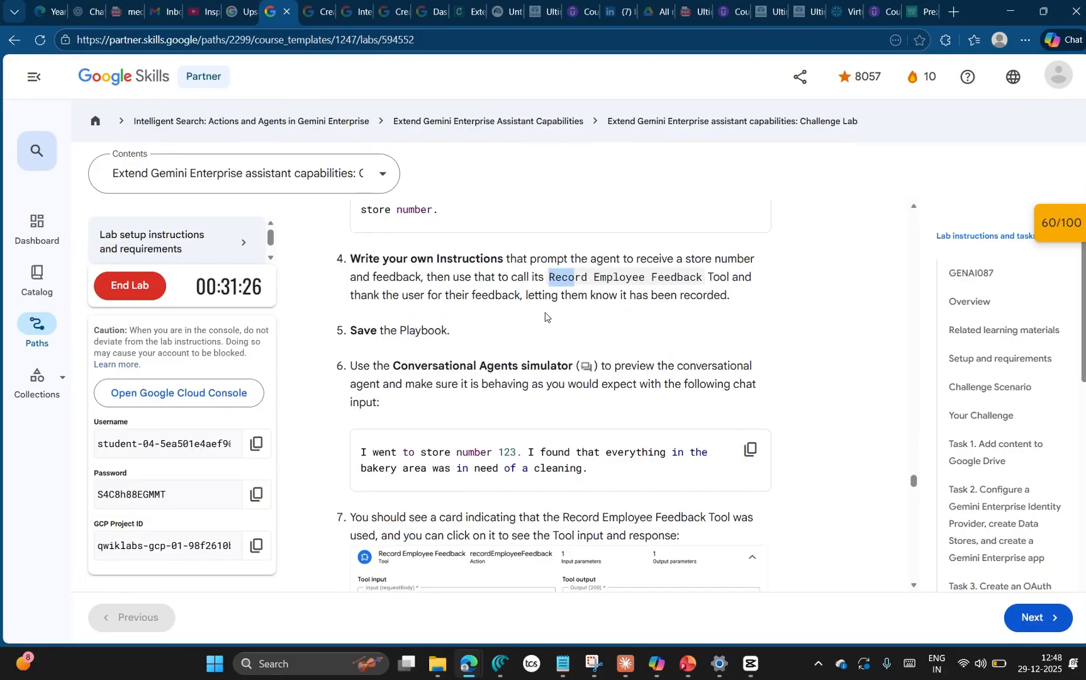
left_click(611, 385)
scroll(566, 385, "up", 2)
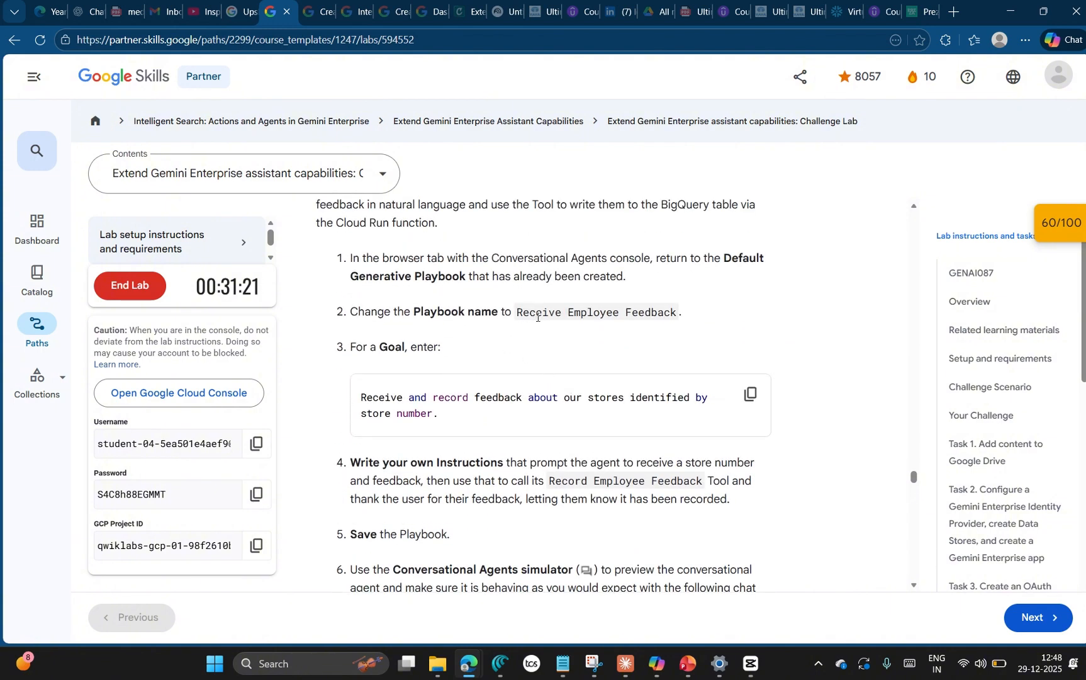
scroll(541, 346, "down", 4)
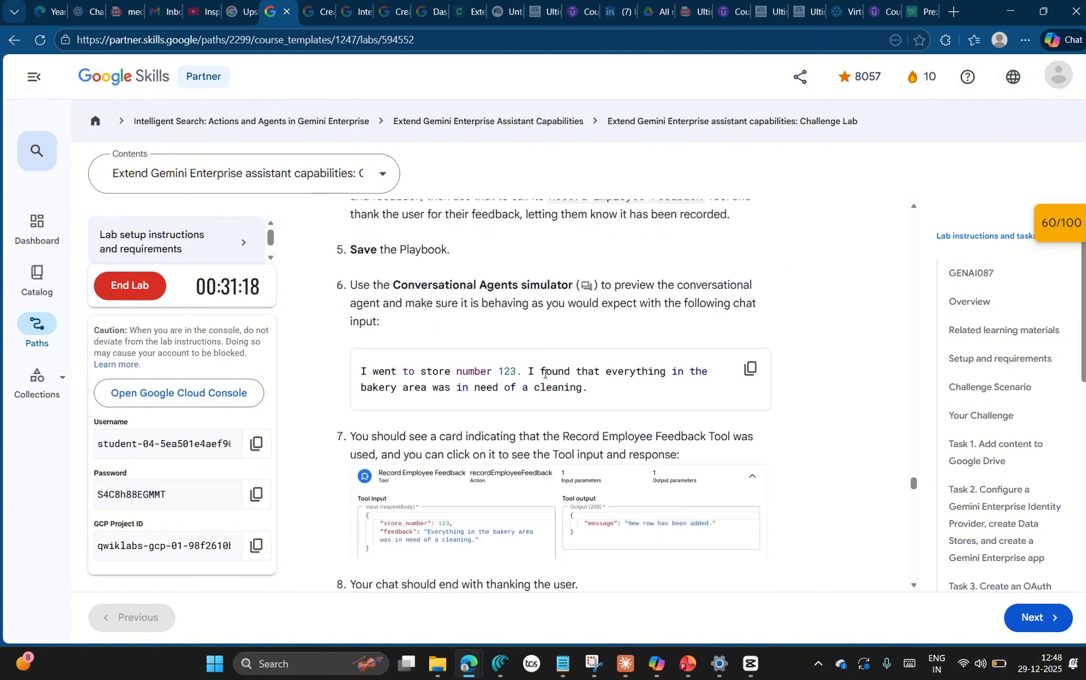
scroll(545, 373, "down", 1)
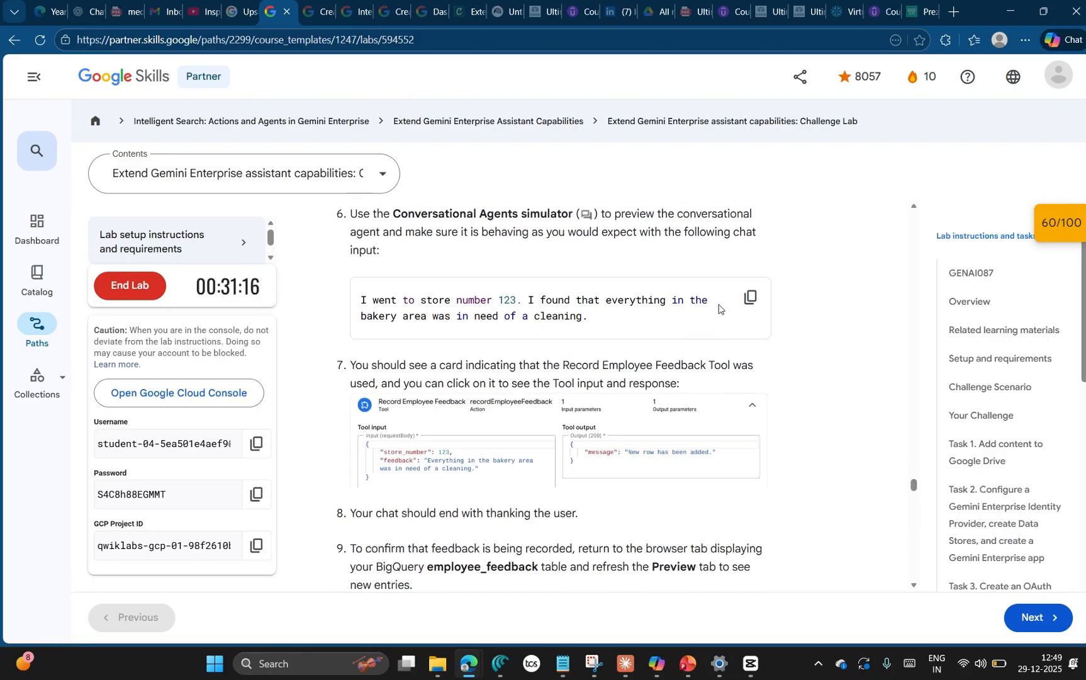
Step: Copy the lab's sample chat input about store number 123 and save the playbook
left_click(752, 297)
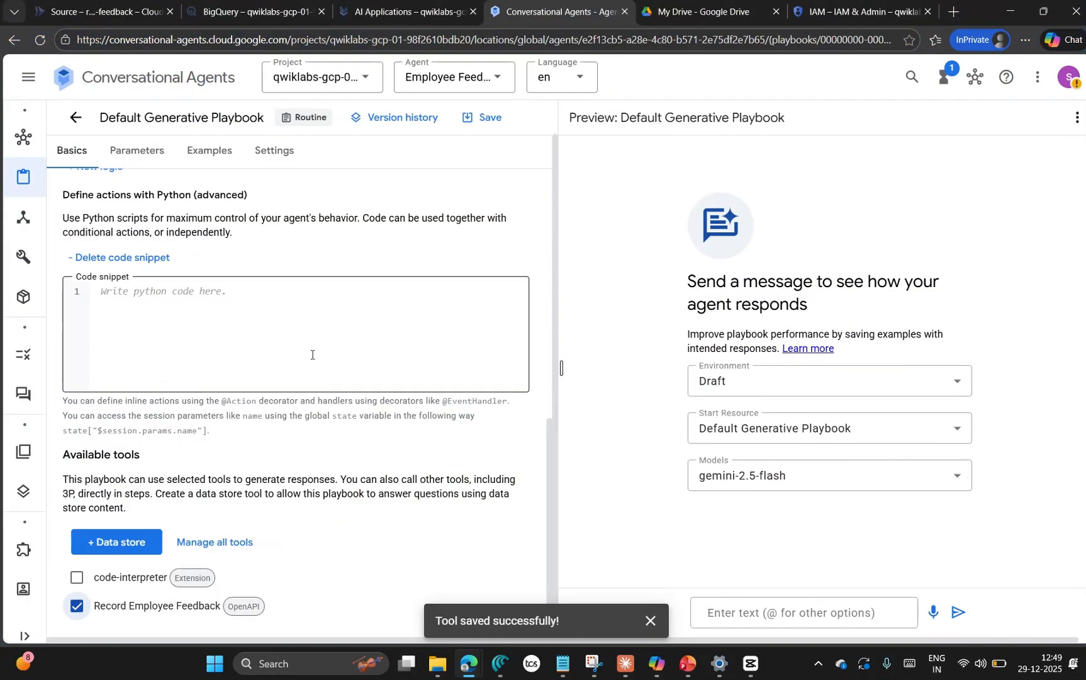
key("alt+Tab")
left_click(488, 122)
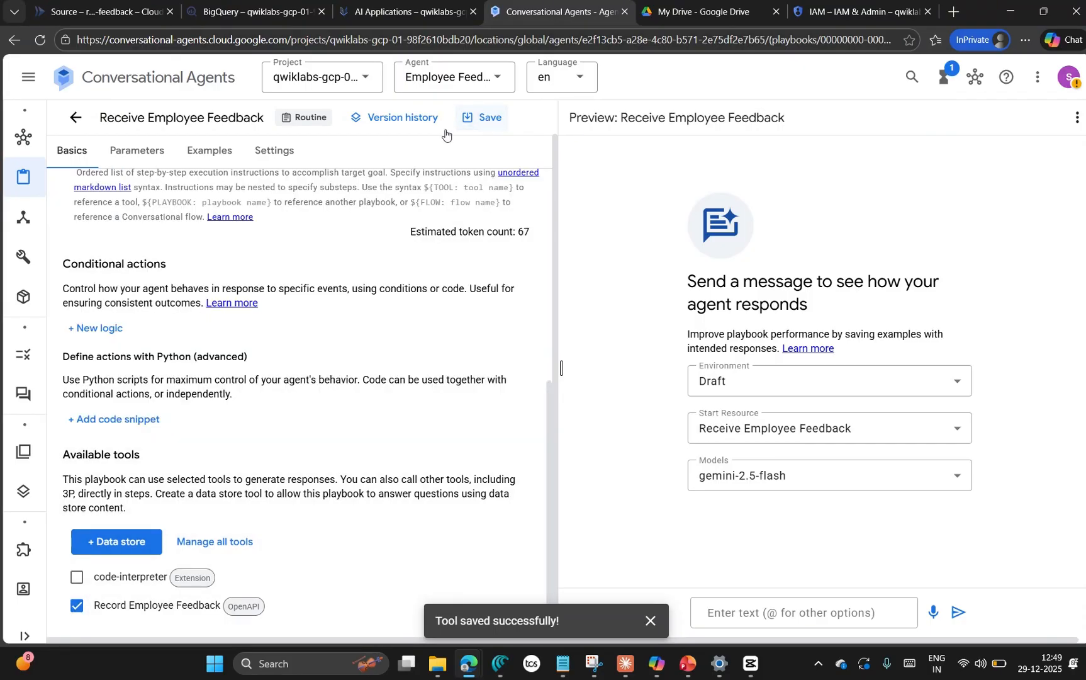
Step: Test the Receive Employee Feedback playbook in the simulator by sending the copied message about store number 123's bakery area needing a cleaning
scroll(321, 321, "up", 5)
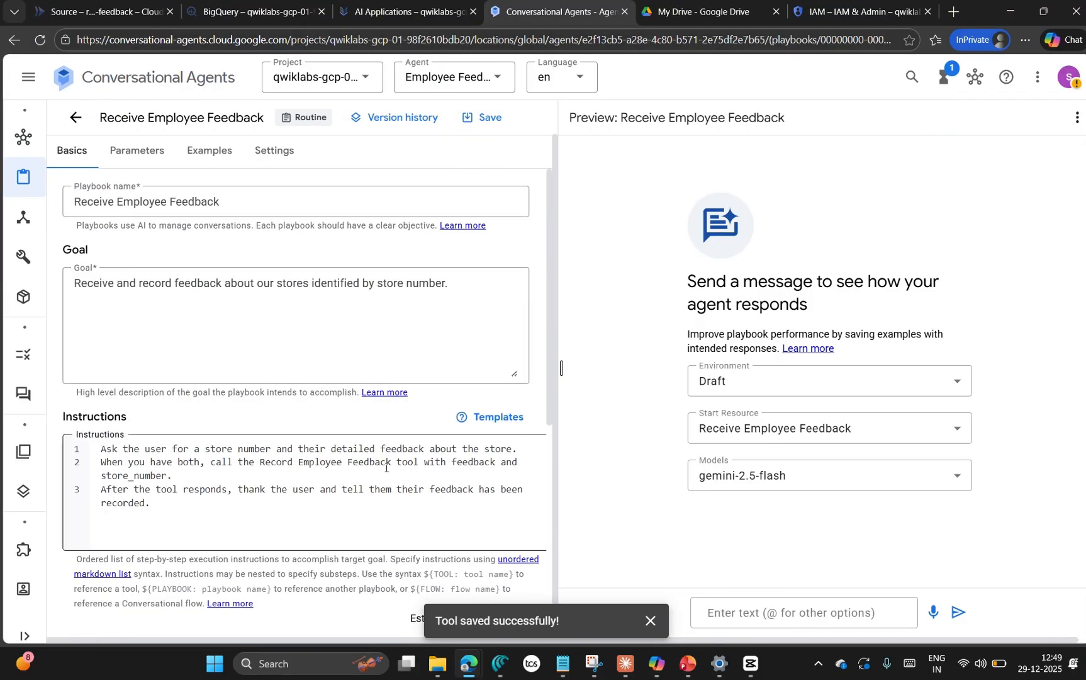
key("alt+Tab")
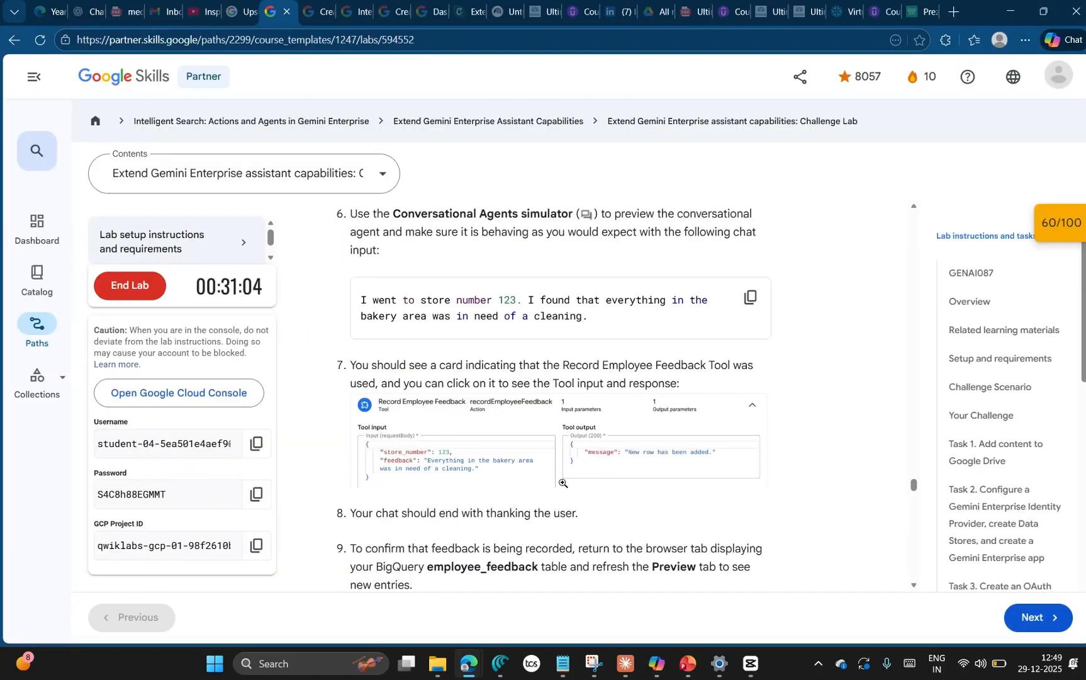
key("alt+Tab")
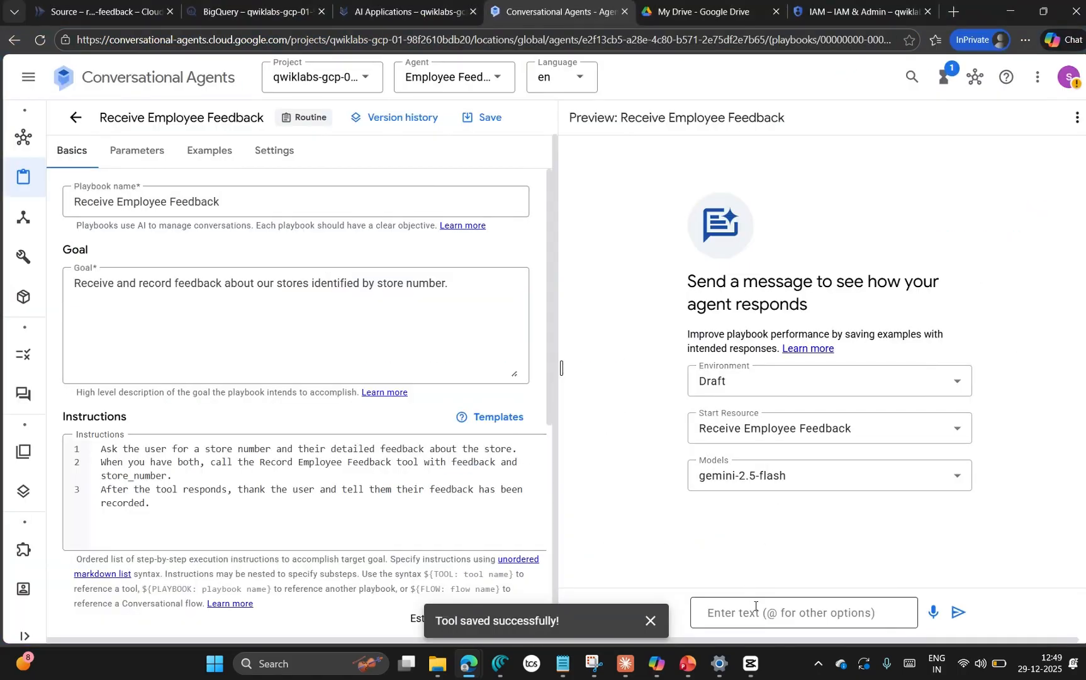
left_click(1038, 76)
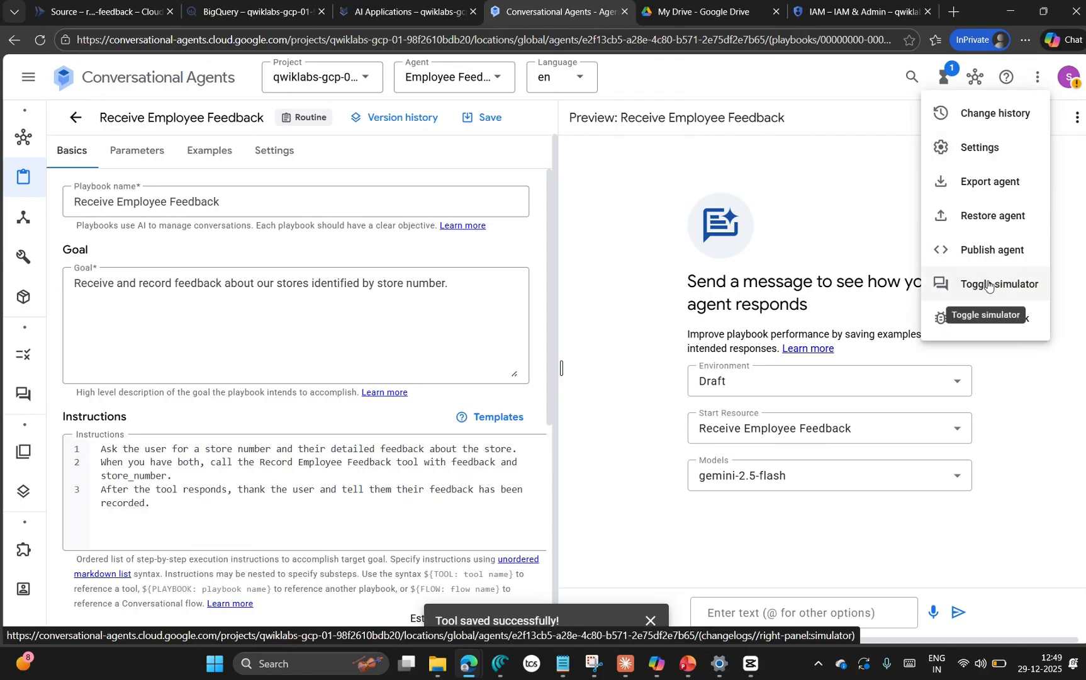
left_click(966, 283)
left_click(1038, 77)
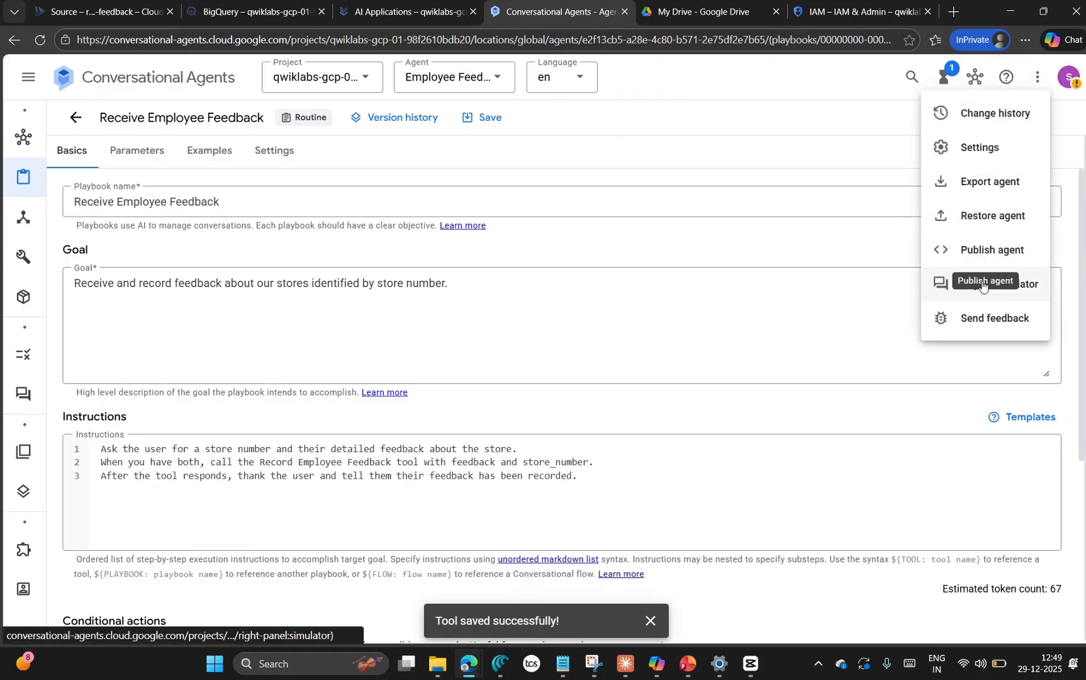
left_click(966, 283)
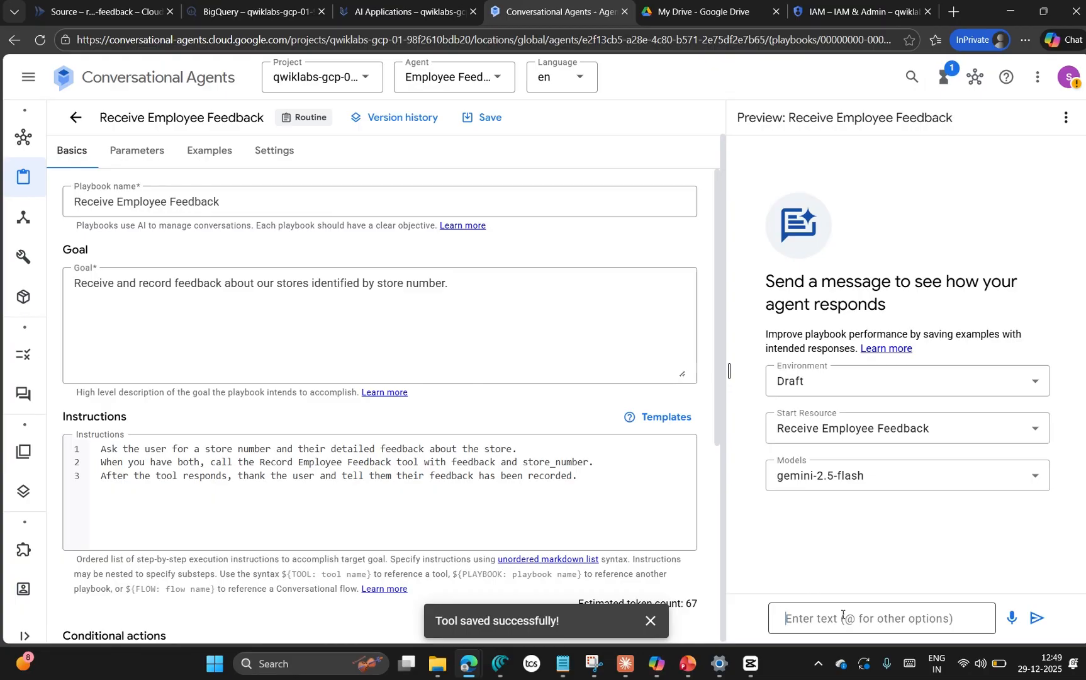
key("ctrl+v")
key("Return")
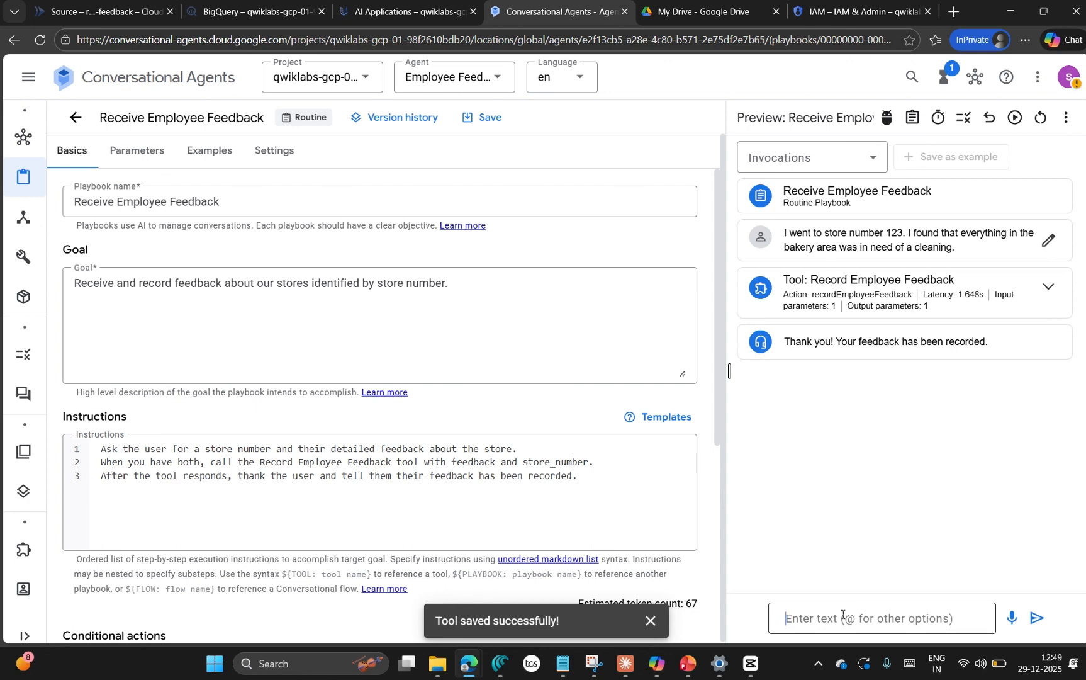
Step: Expand the Record Employee Feedback tool call to view its input and output, and compare them with the lab's expected result
left_click(1048, 287)
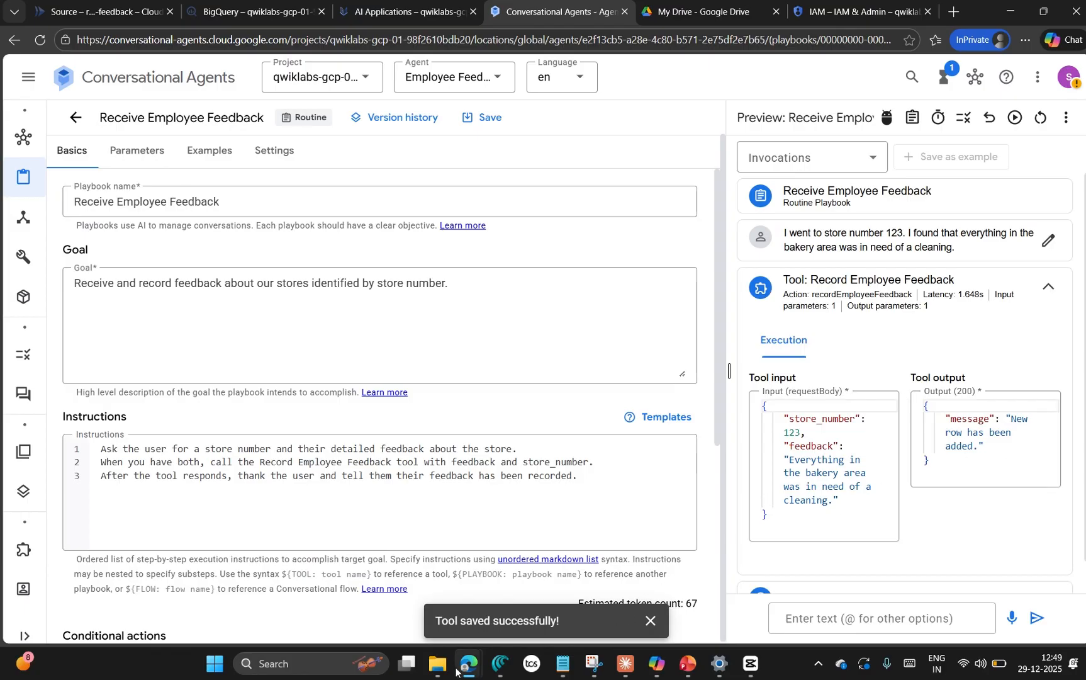
mouse_move(456, 671)
left_click(120, 614)
scroll(449, 337, "down", 2)
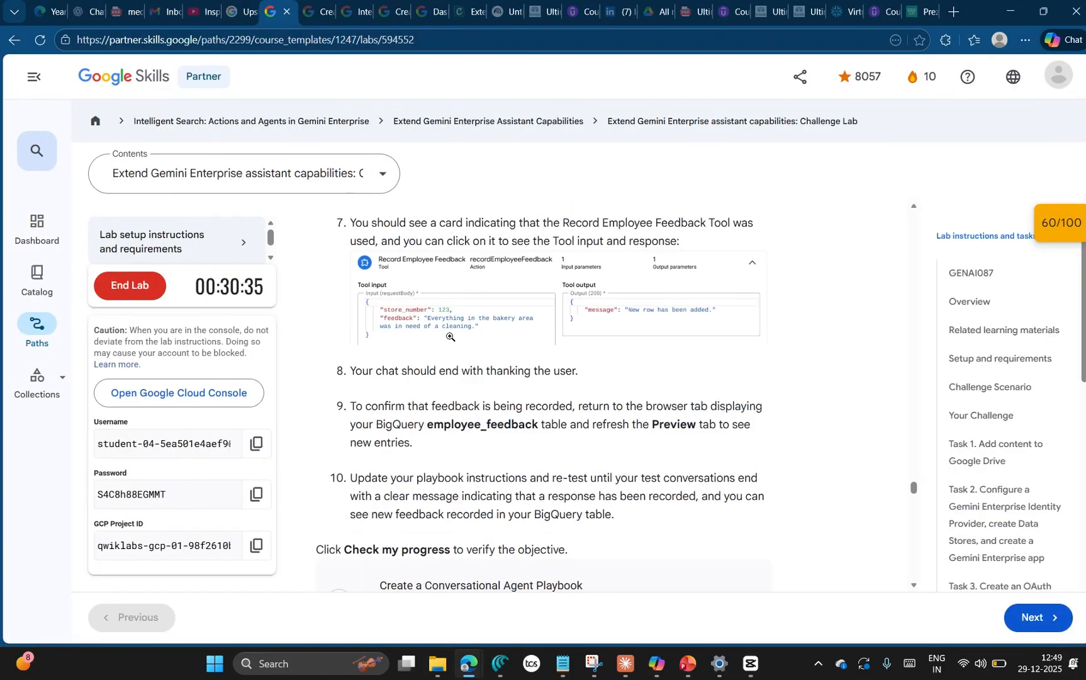
Step: Switch to BigQuery and preview the rows of the employee_feedback table
key("alt+Tab")
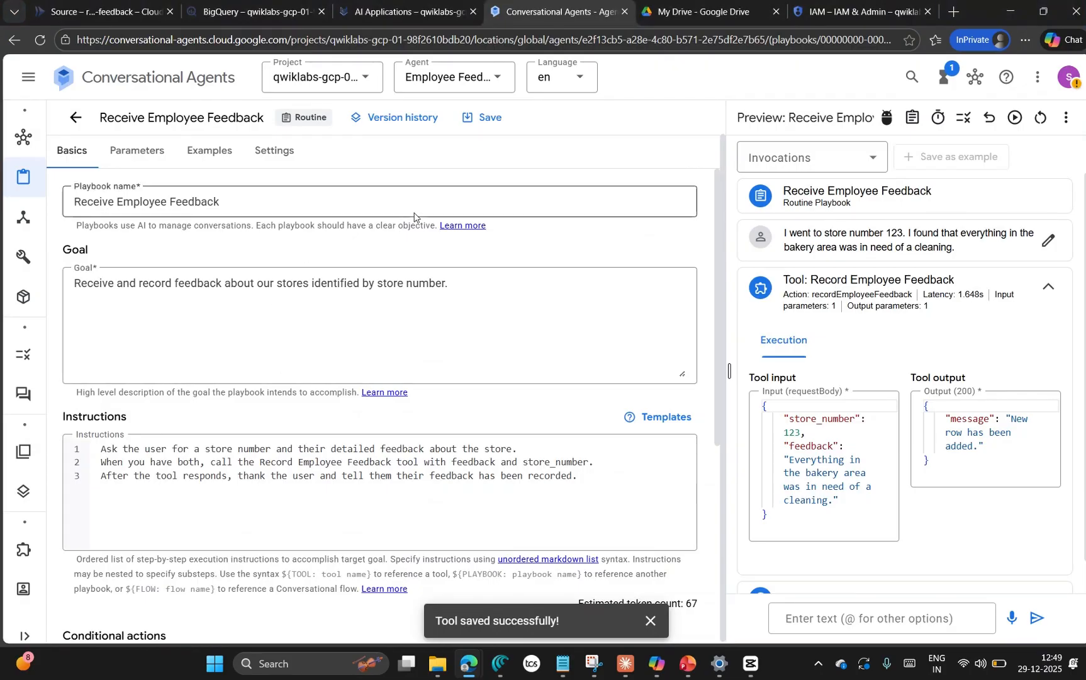
left_click(223, 11)
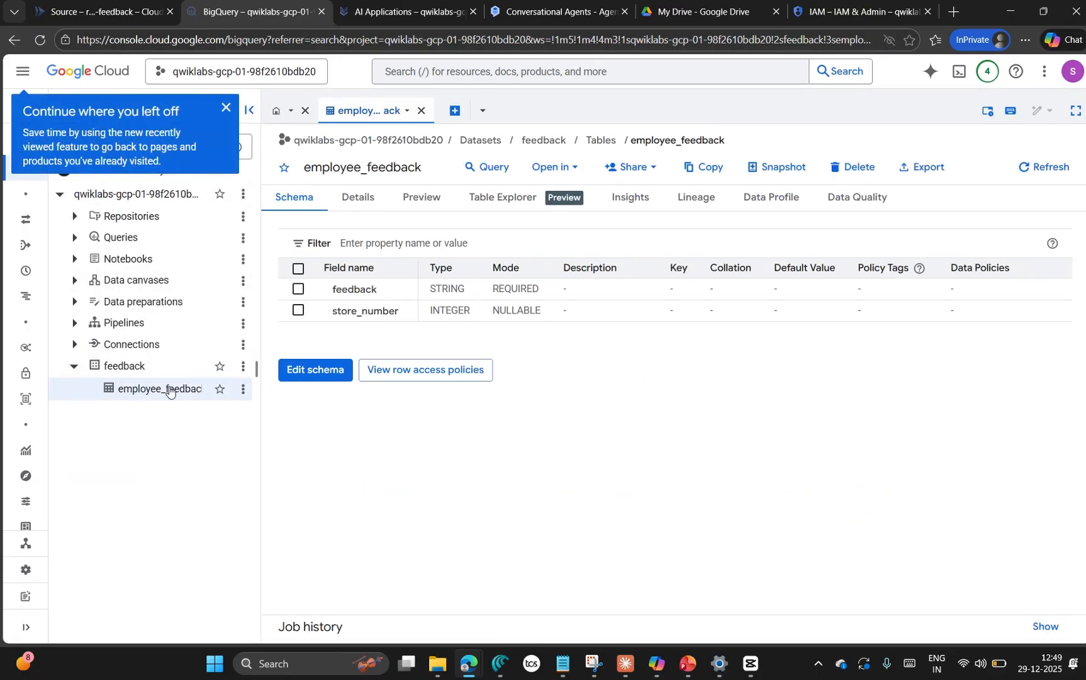
left_click(425, 198)
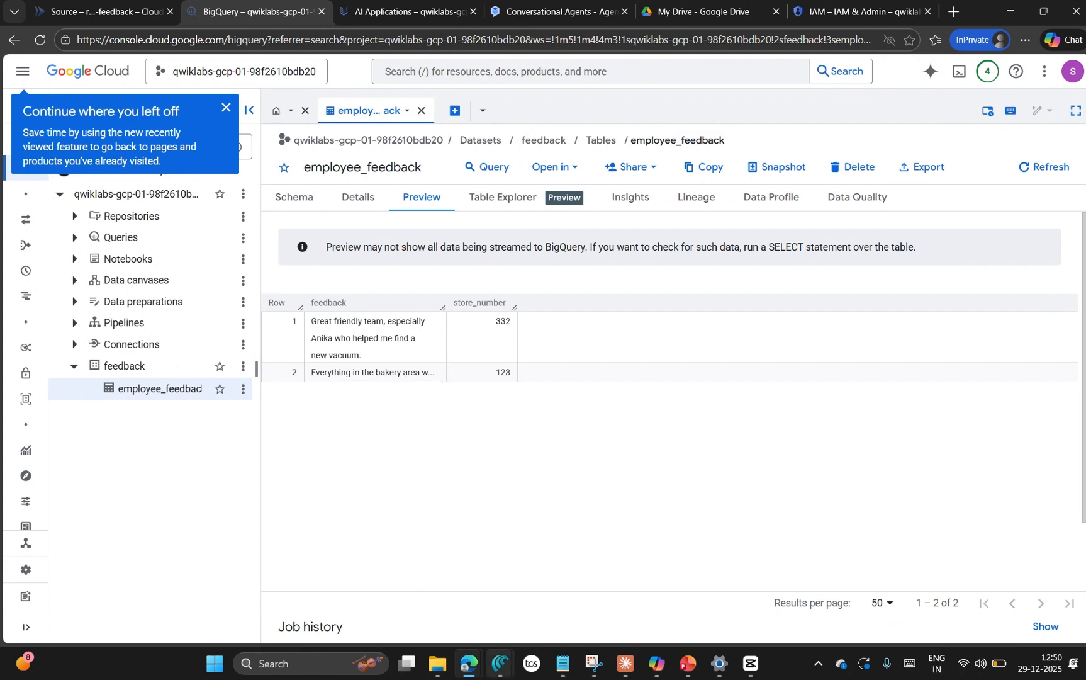
Step: Return to the lab instructions and check progress for the Create a Conversational Agent Playbook objective
mouse_move(471, 668)
left_click(112, 585)
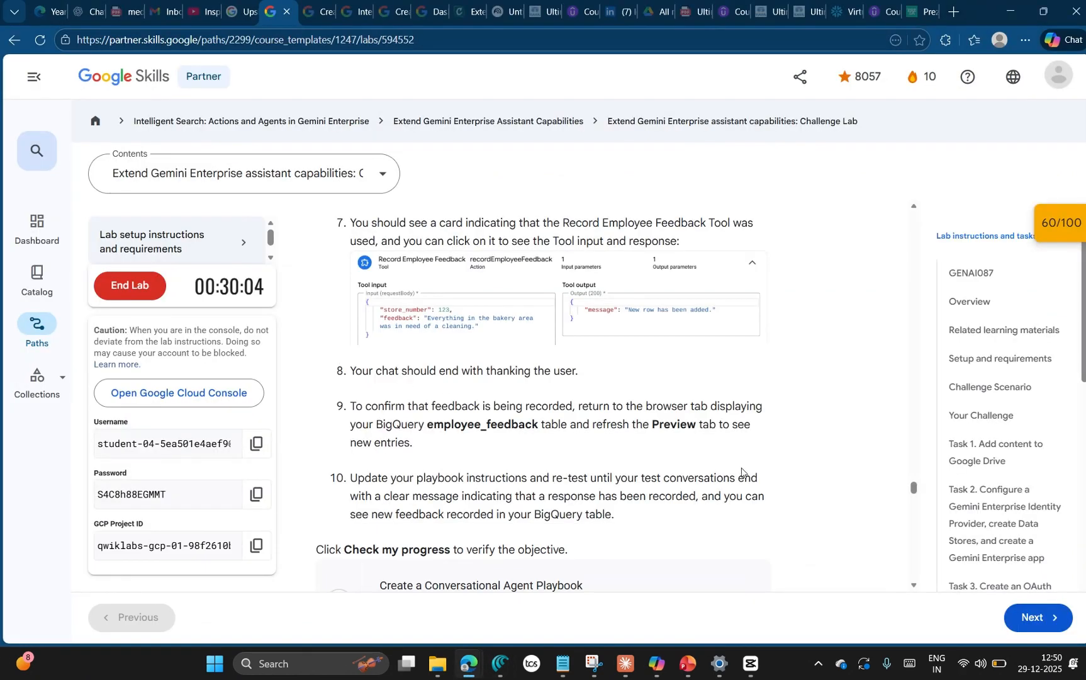
scroll(492, 450, "down", 3)
left_click(461, 399)
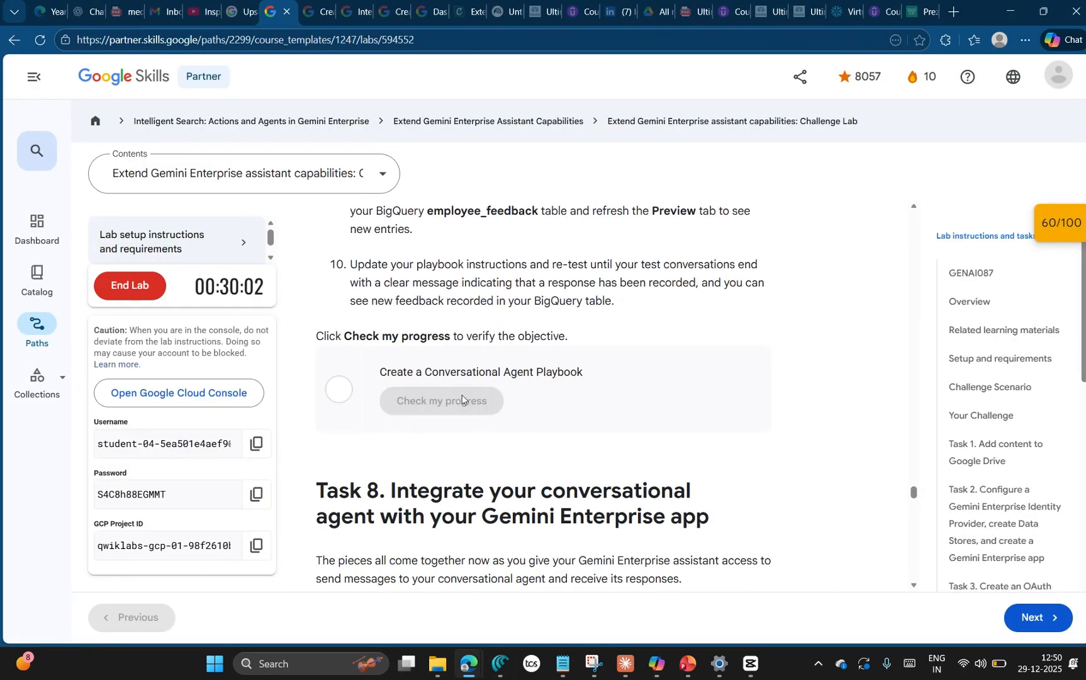
Step: Open the lab score overview, recheck progress for the Conversational Agent Playbook objective, and review the scores of all objectives
left_click(1064, 226)
scroll(1014, 278, "down", 4)
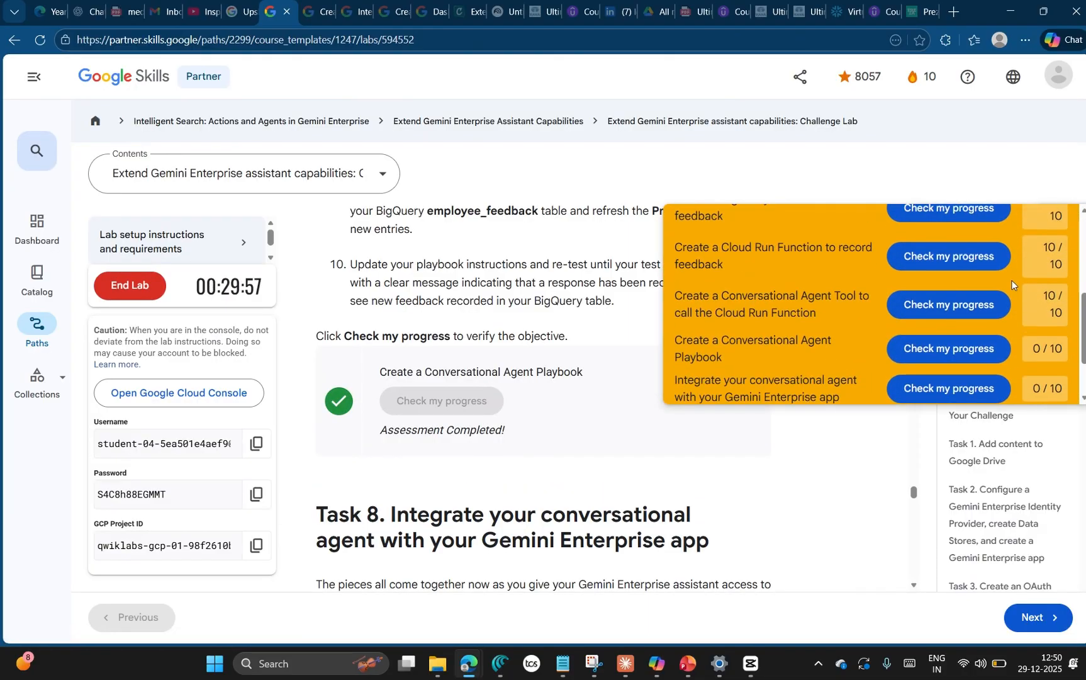
left_click(951, 348)
scroll(894, 351, "up", 2)
scroll(887, 333, "down", 3)
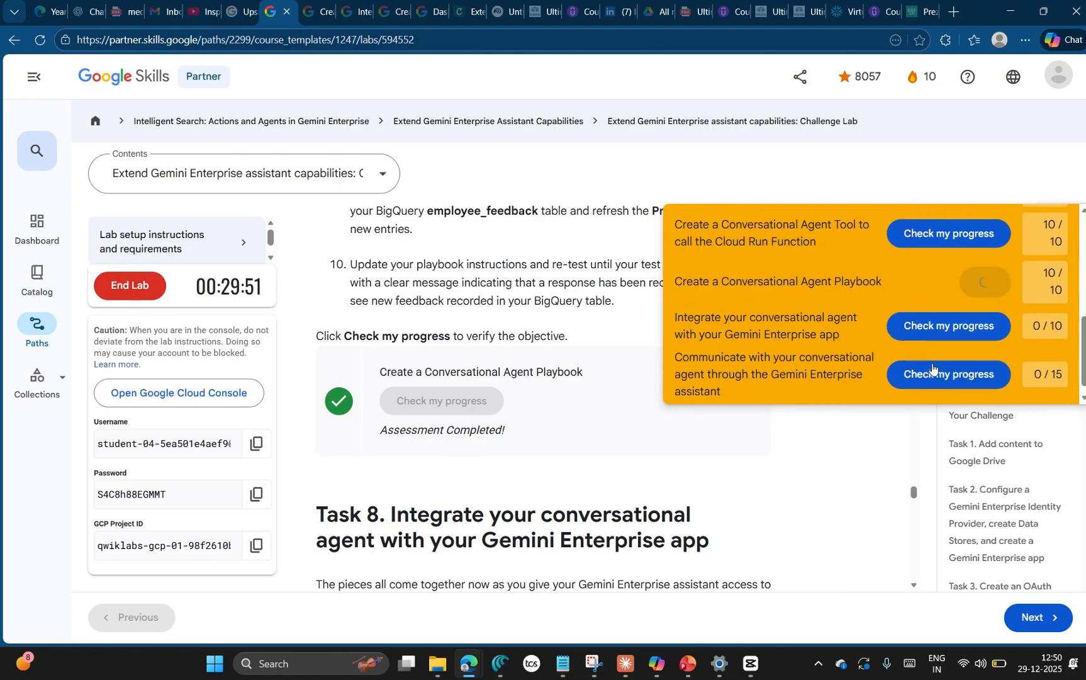
scroll(892, 302, "up", 2)
scroll(1079, 324, "up", 3)
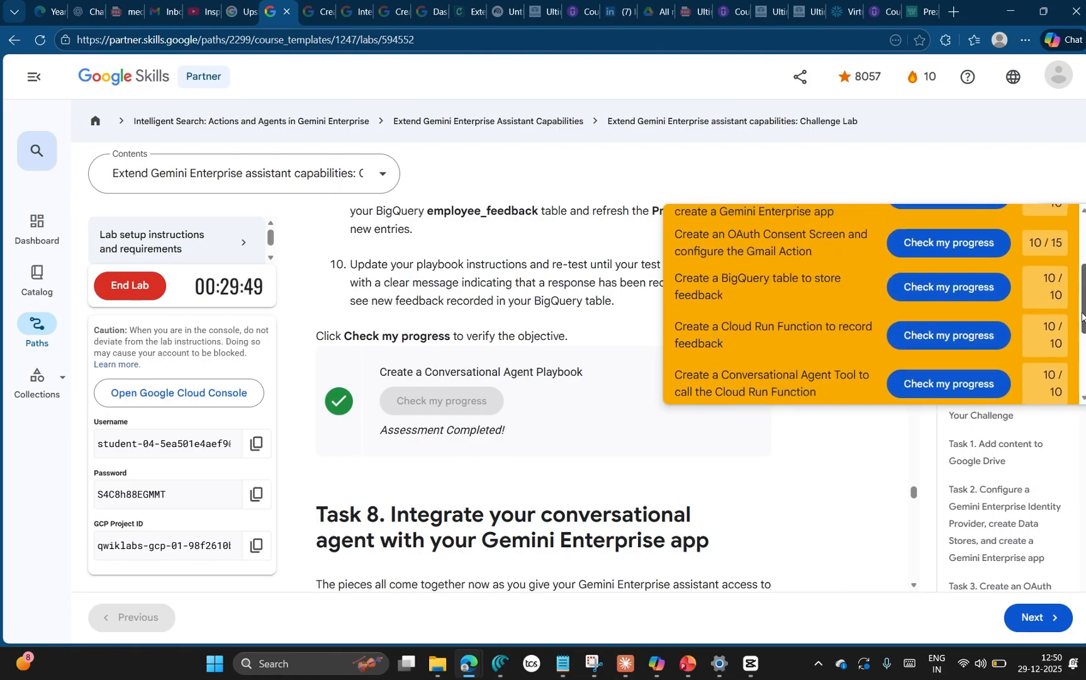
scroll(1029, 240, "down", 5)
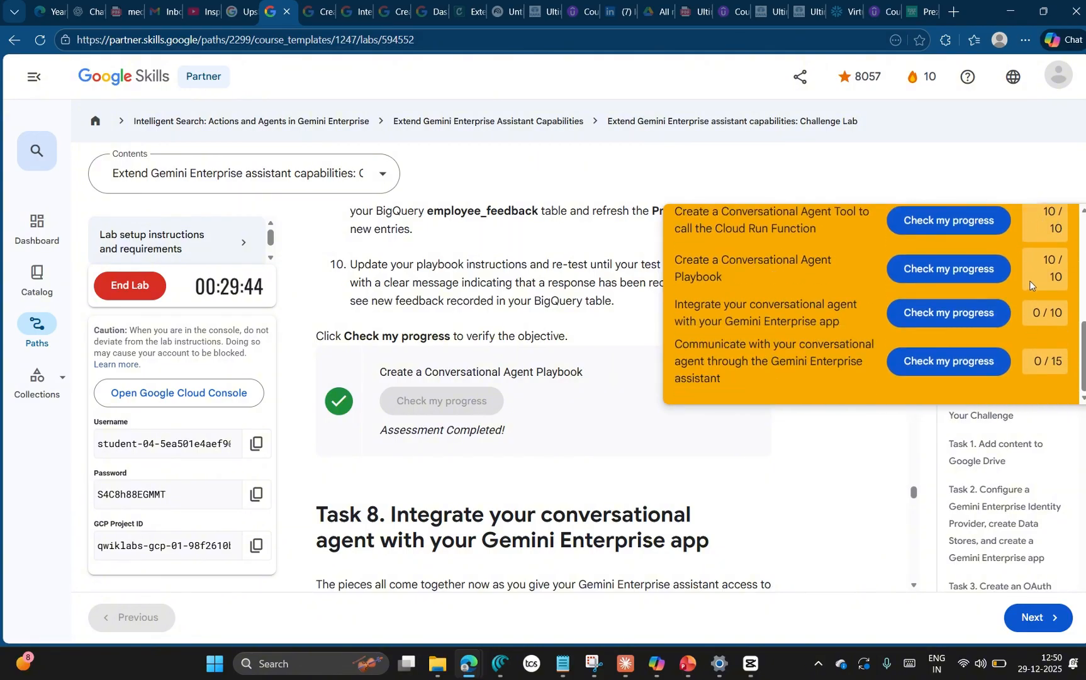
scroll(1030, 285, "up", 5)
left_click(1059, 241)
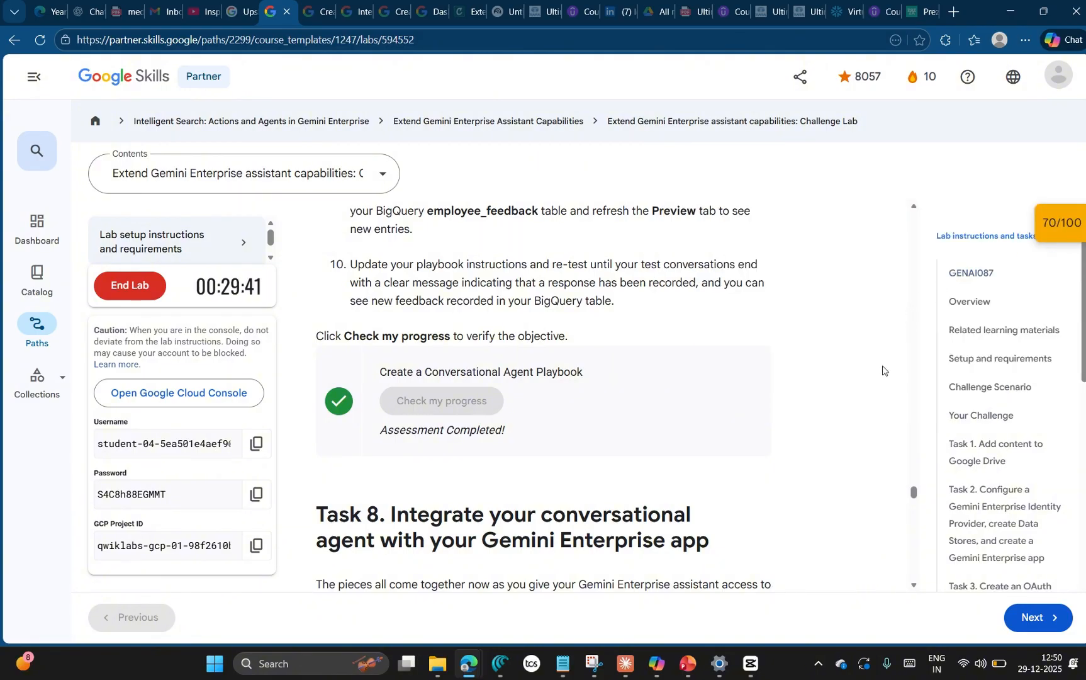
Step: Read the opening instructions of Task 8 and open the Cymbal Team Gemini Enterprise app in AI Applications
scroll(882, 370, "down", 2)
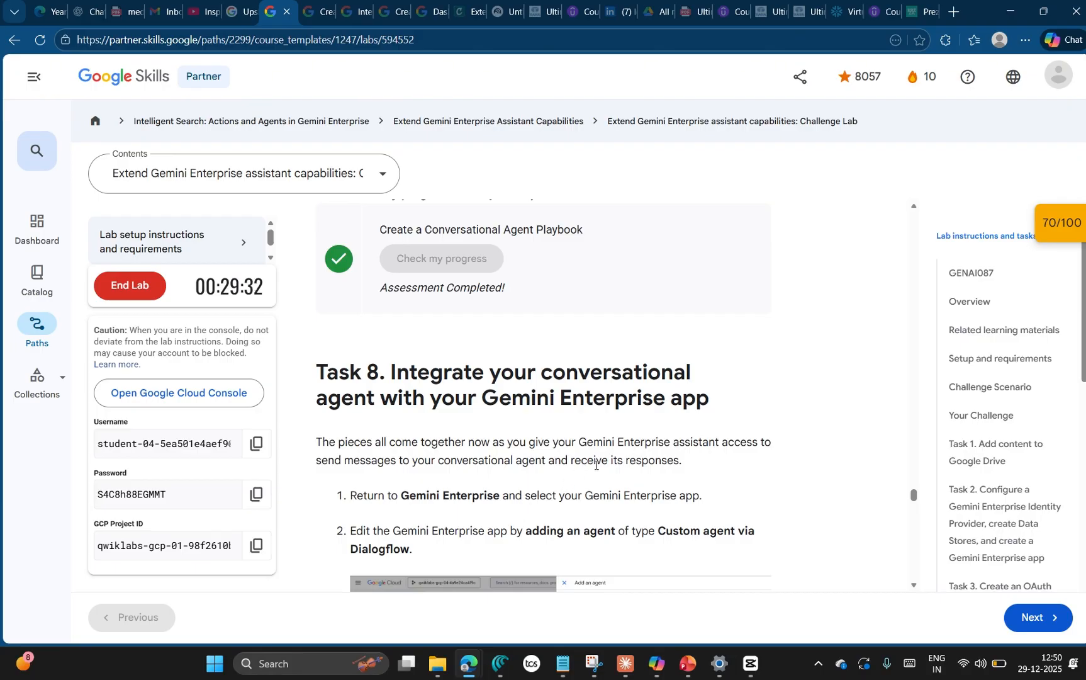
scroll(595, 464, "down", 2)
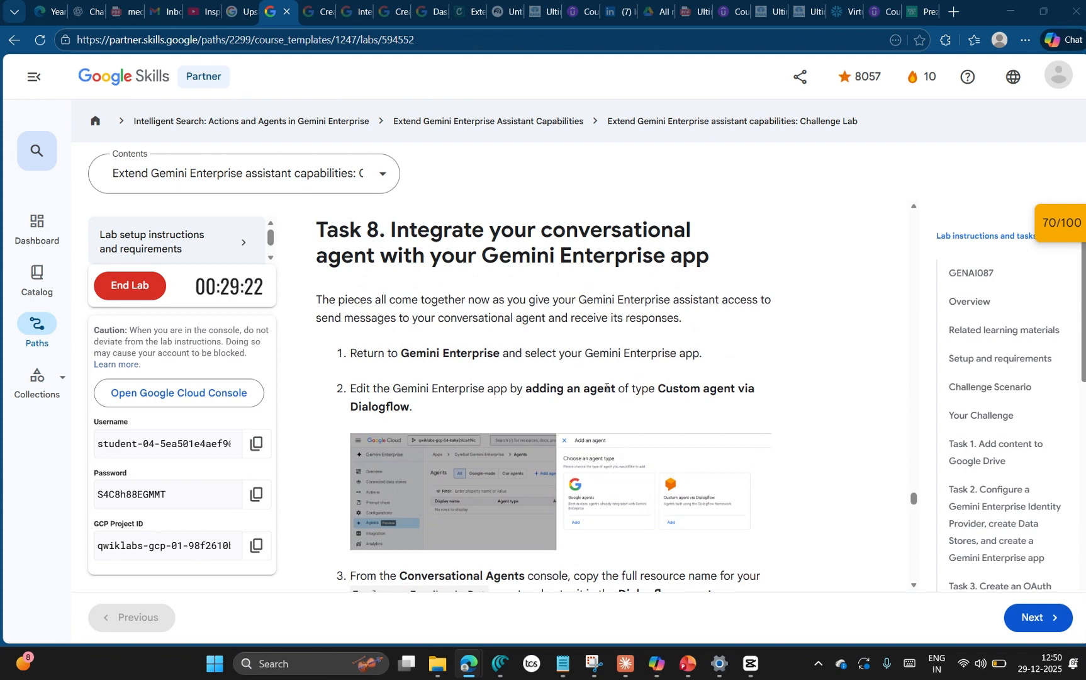
key("alt+Tab")
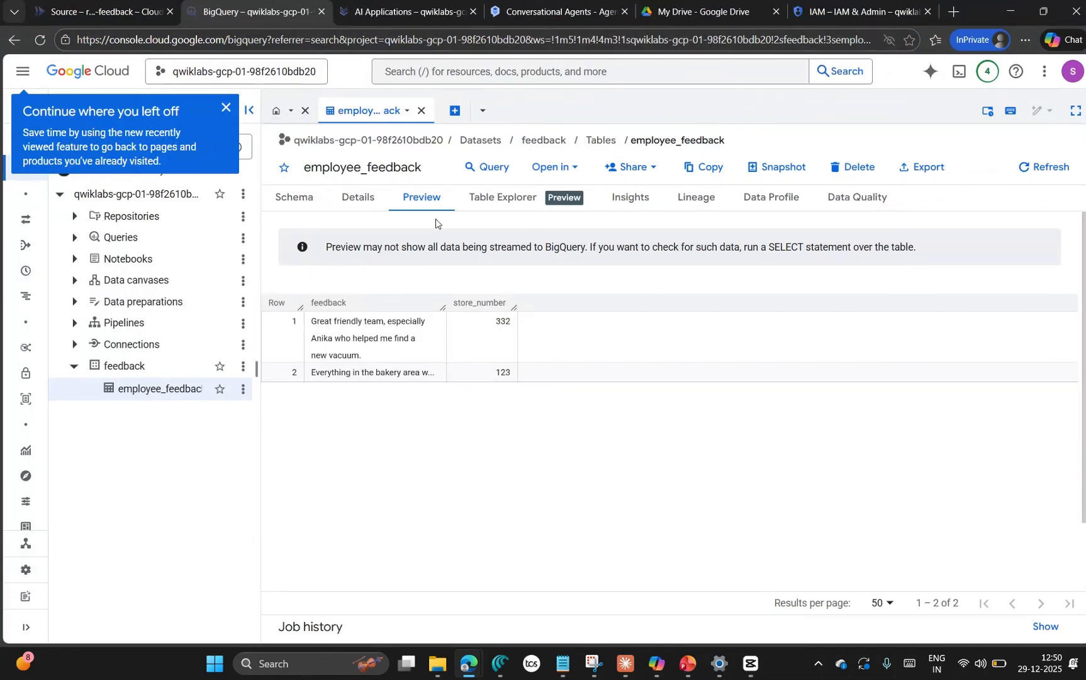
left_click(406, 11)
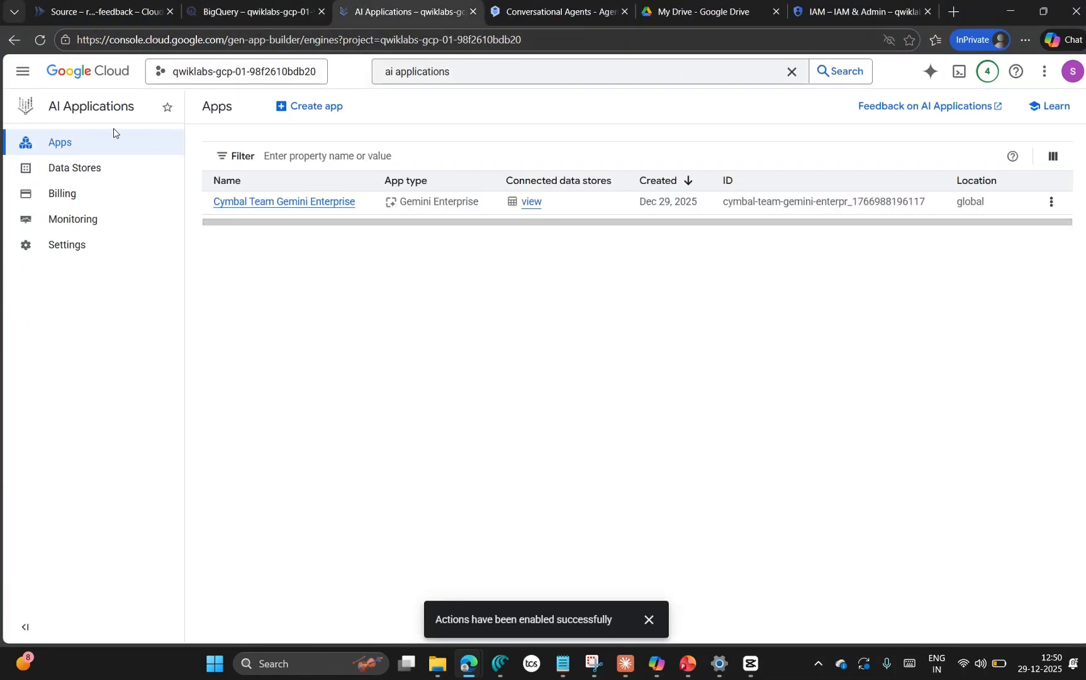
left_click(252, 204)
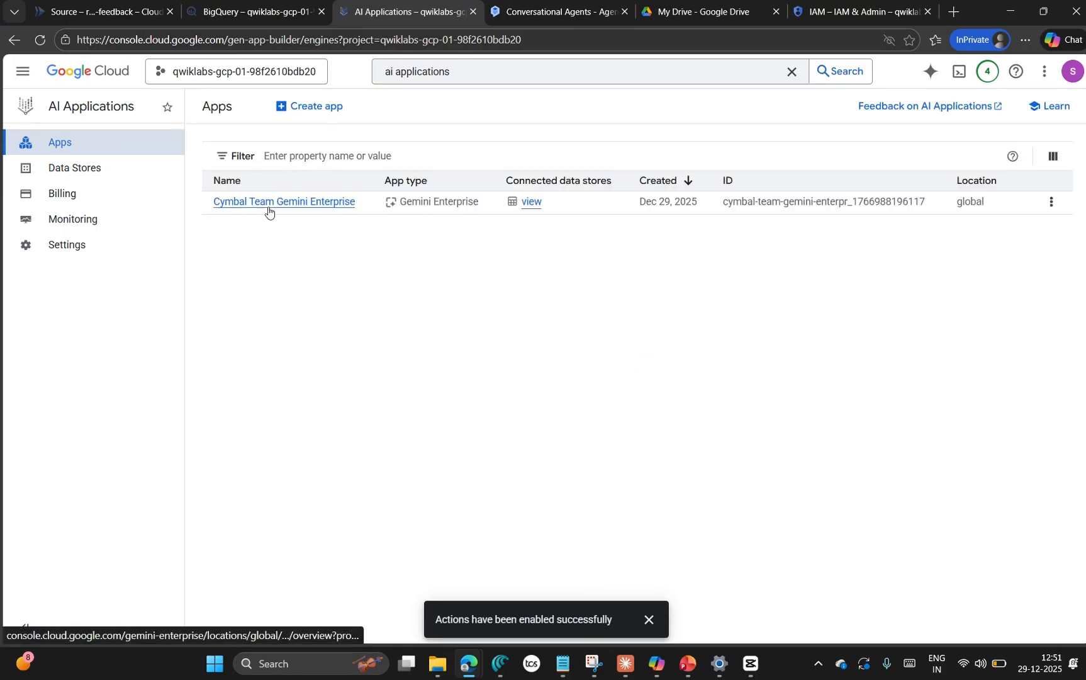
left_click(265, 206)
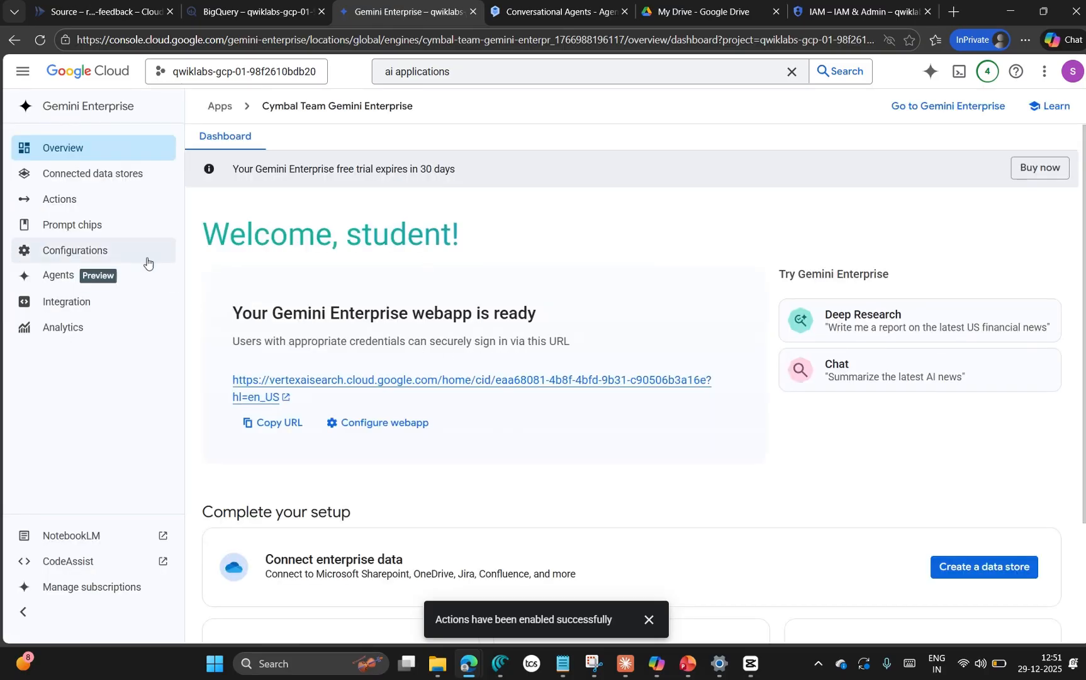
left_click(105, 303)
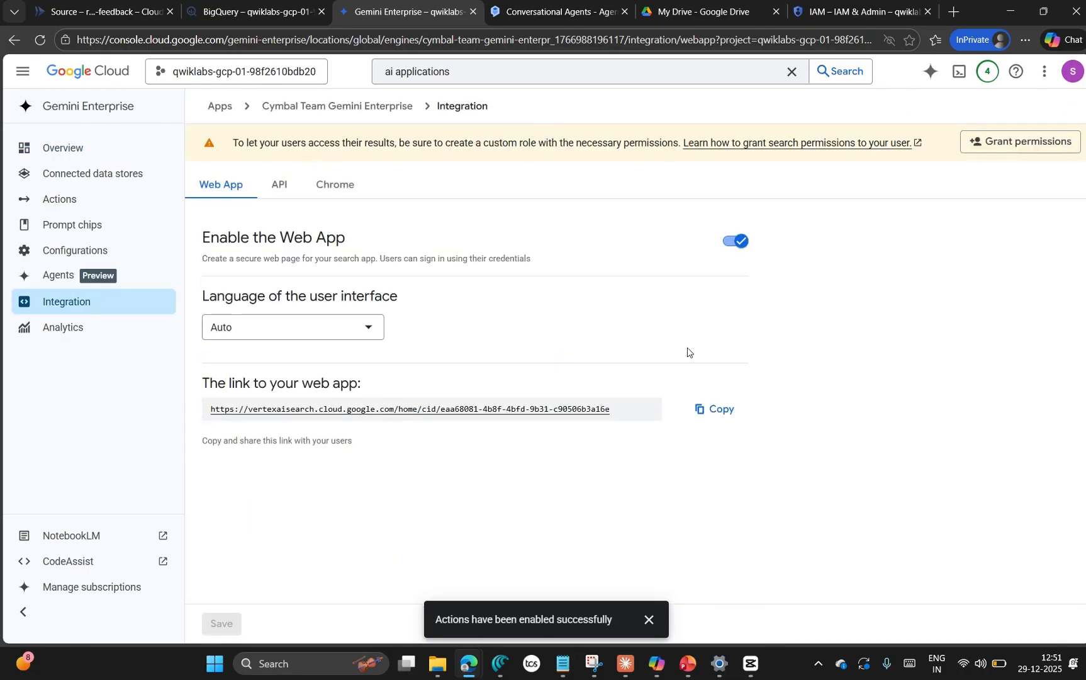
key("alt+Tab")
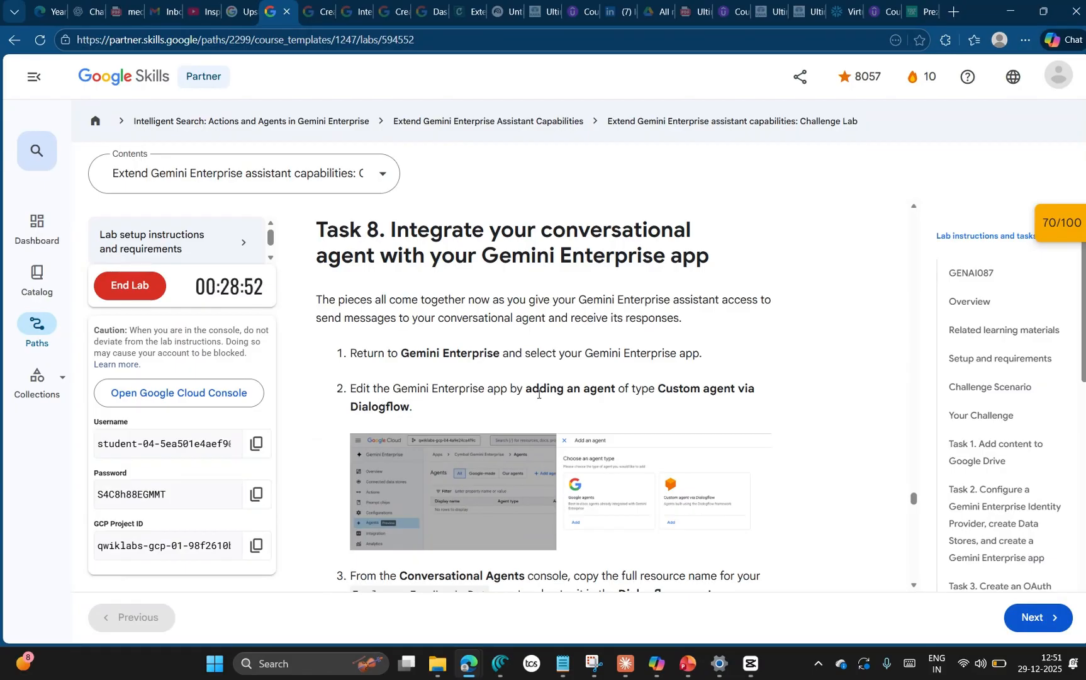
key("alt+Tab")
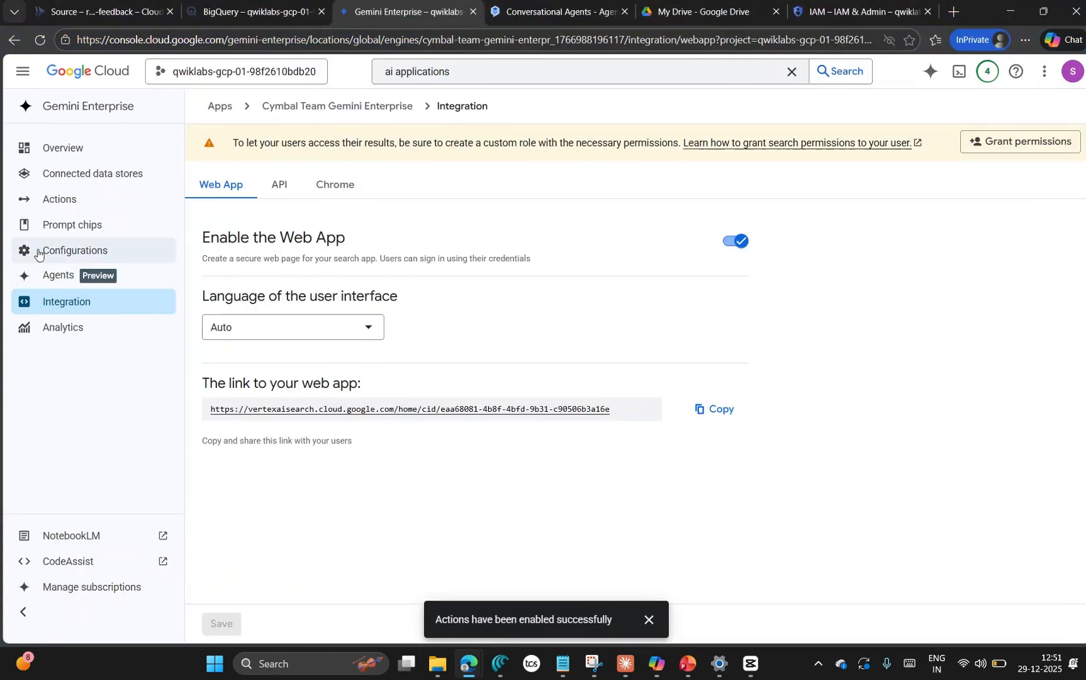
left_click(98, 144)
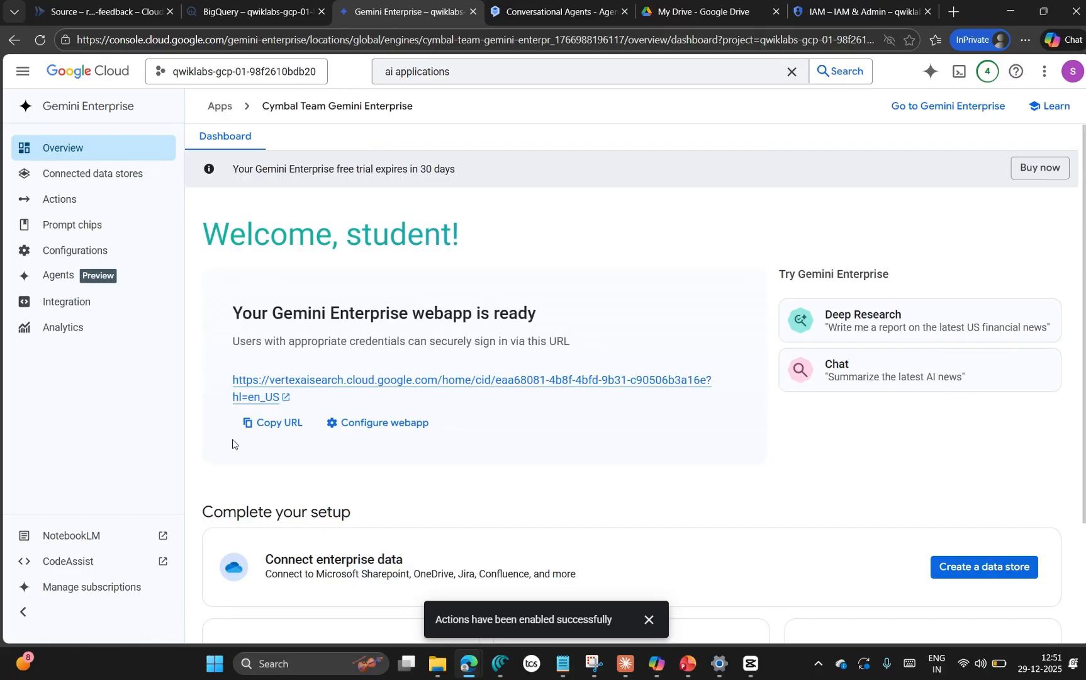
Step: Start adding a custom agent via Dialogflow to the Cymbal Team Gemini Enterprise app's agents
left_click(85, 282)
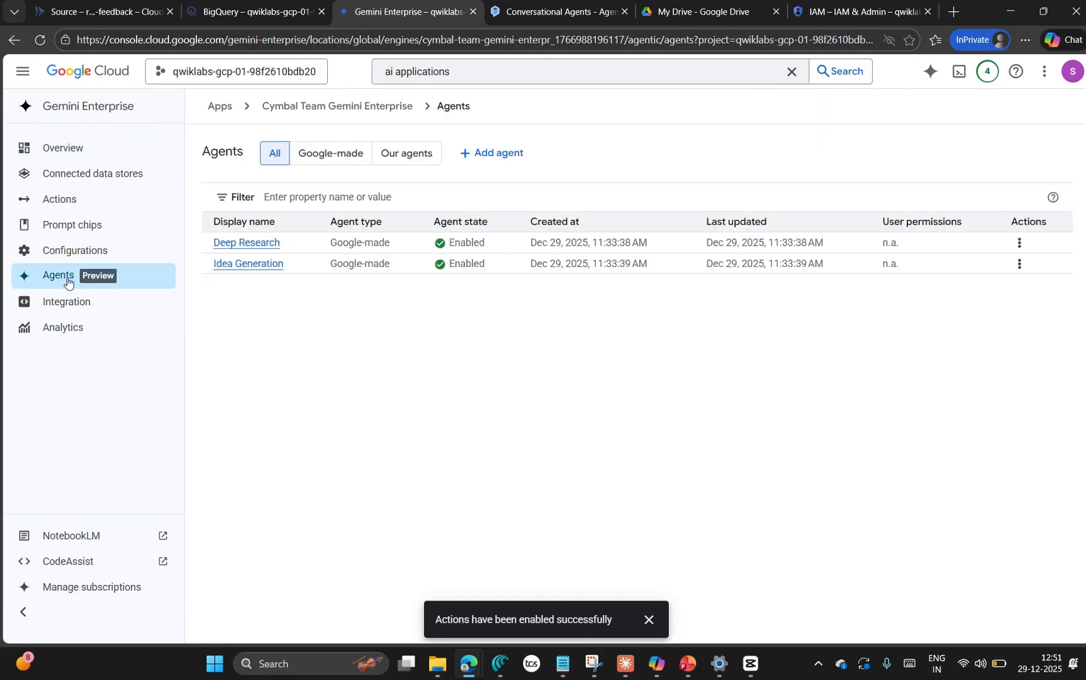
left_click(488, 154)
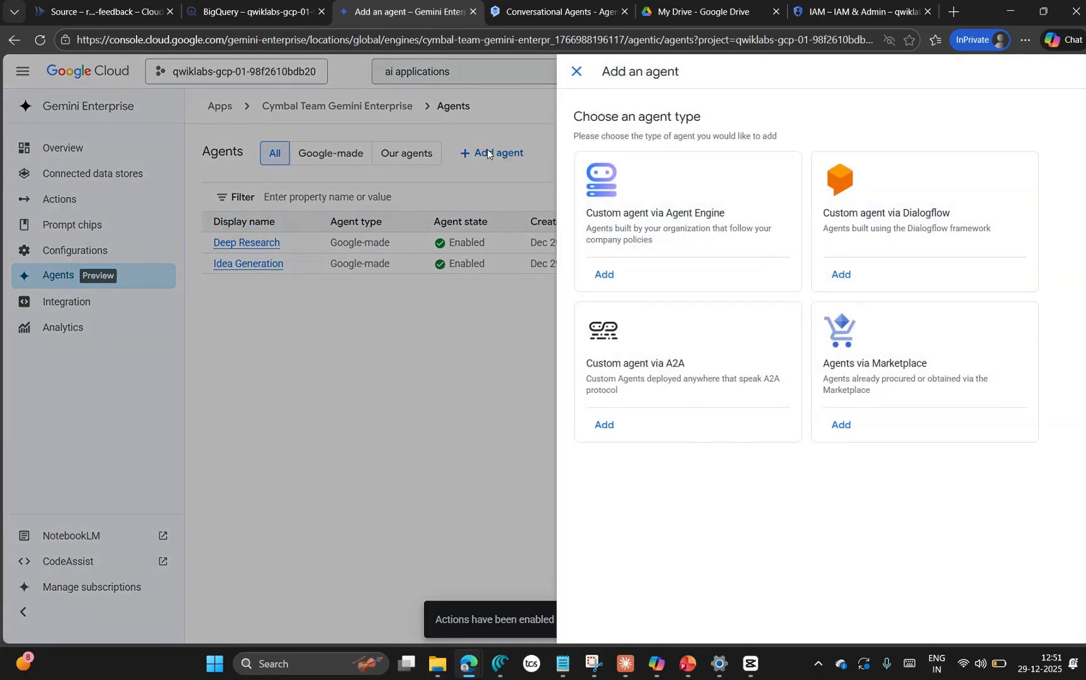
left_click(841, 275)
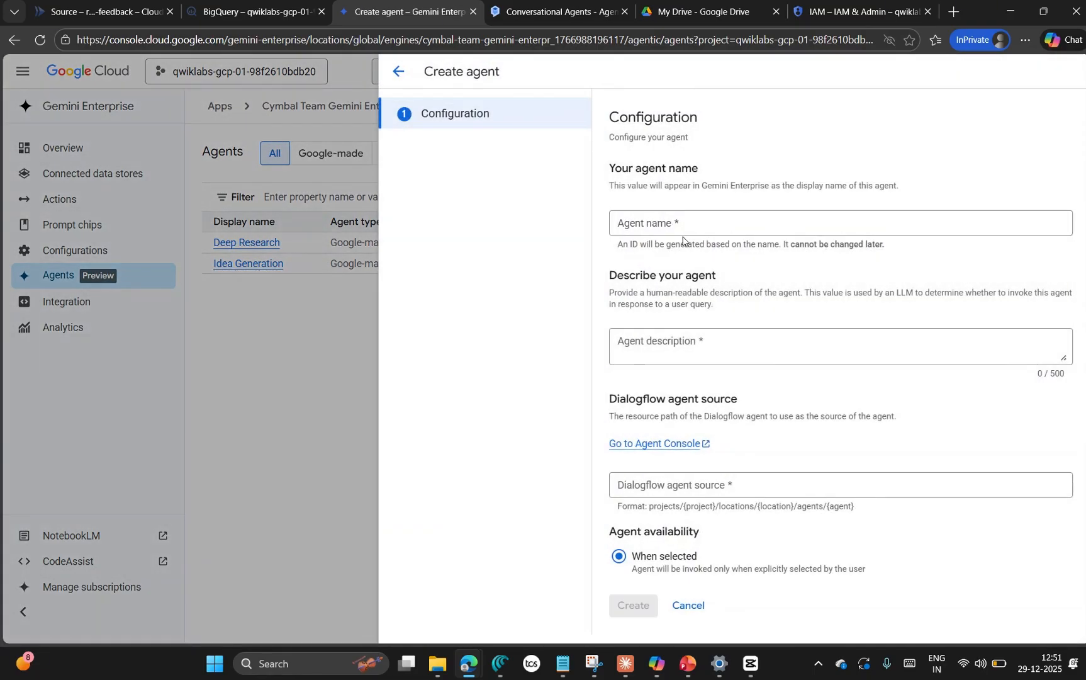
Step: Name the new Dialogflow agent "Employee Feedback Bot", copying the name from the lab's Task 8 instructions
key("alt+Tab")
scroll(648, 410, "down", 2)
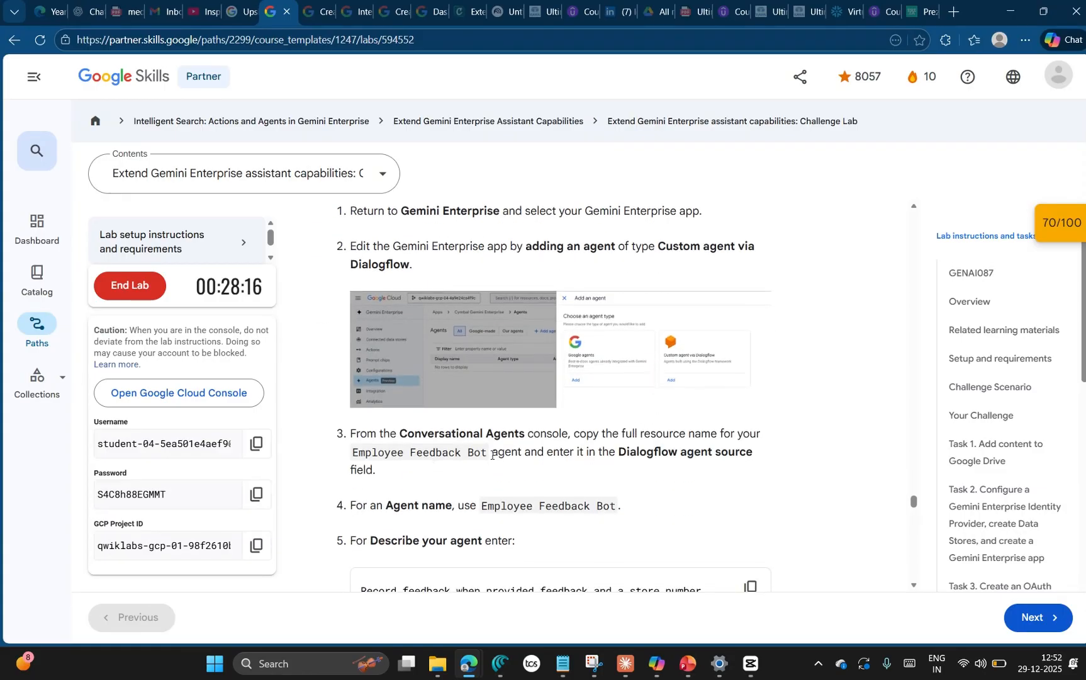
left_click_drag(489, 457, 368, 456)
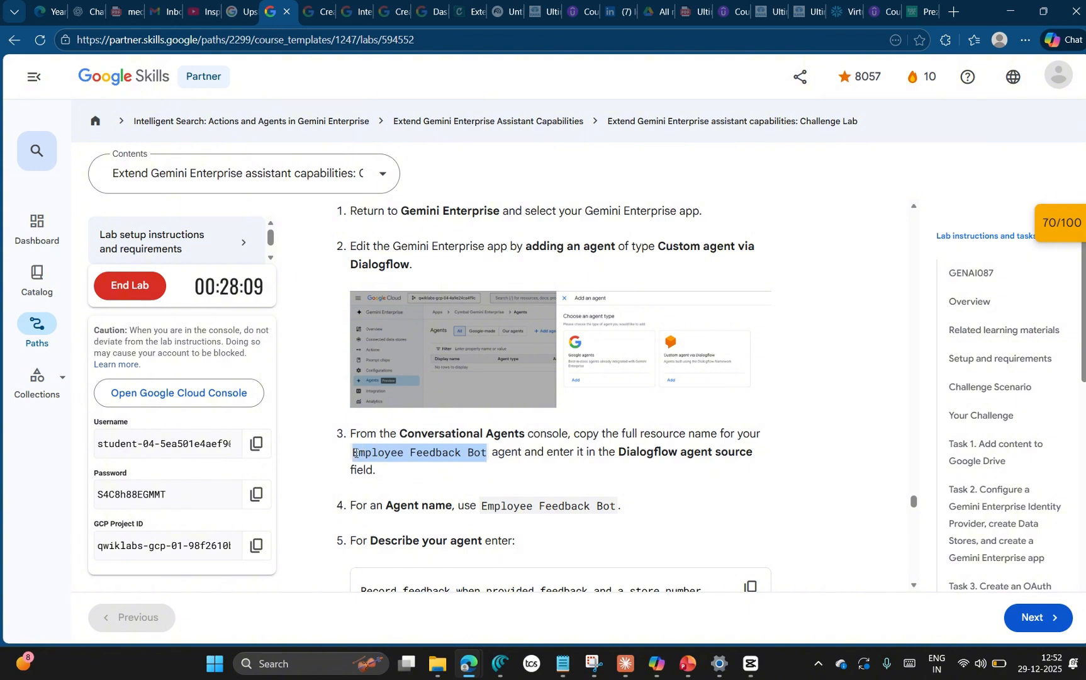
left_click(495, 506)
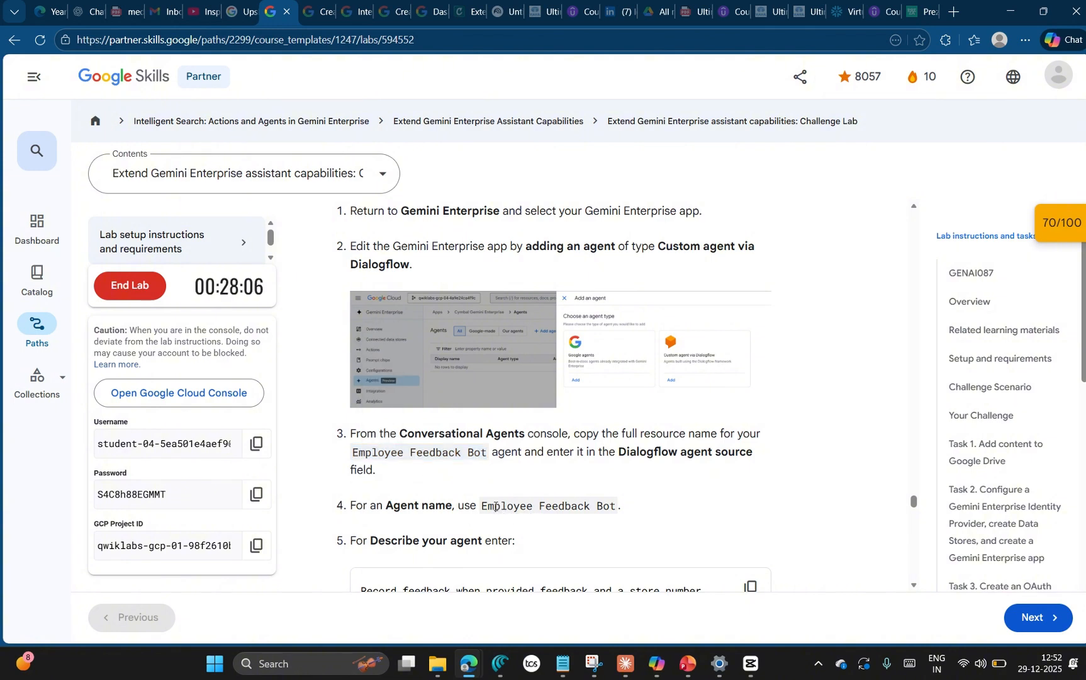
left_click_drag(482, 506, 613, 514)
key("ctrl+c")
key("alt+Tab")
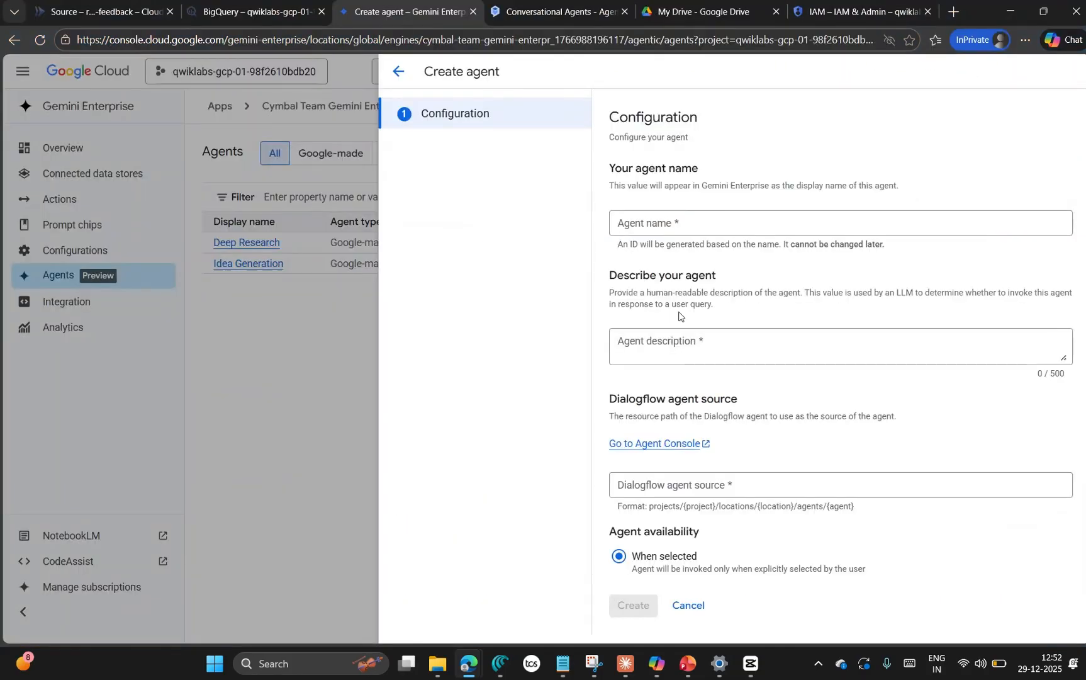
left_click(642, 225)
key("ctrl+v")
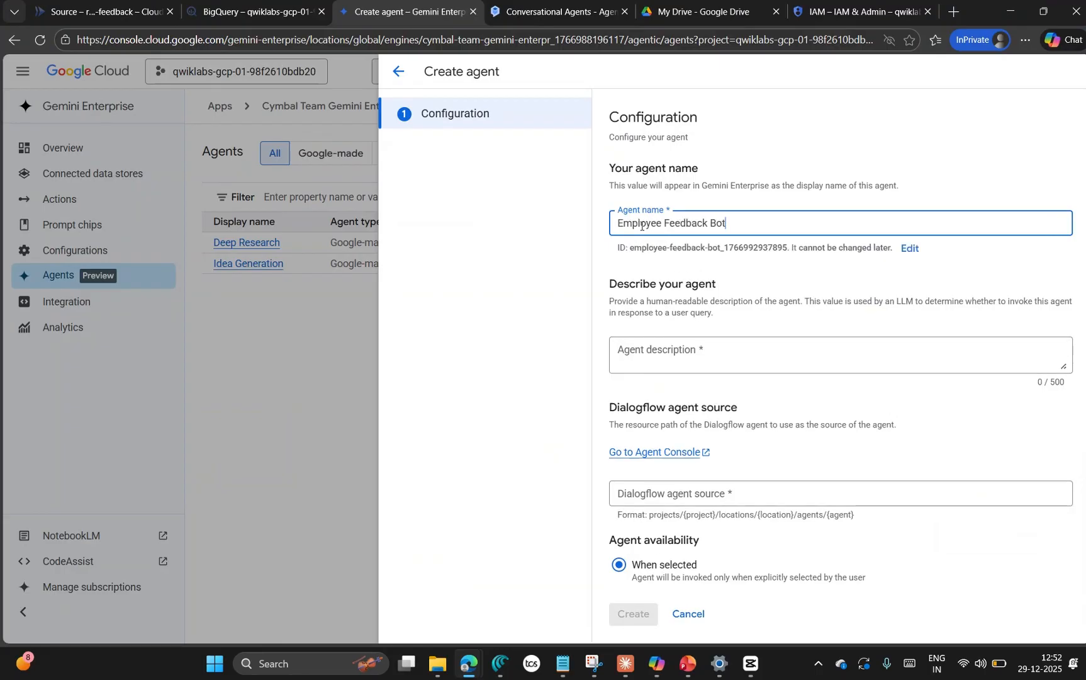
Step: Copy the agent description "Record feedback when provided feedback and a store number." from the lab instructions into the new agent's description
key("alt+Tab")
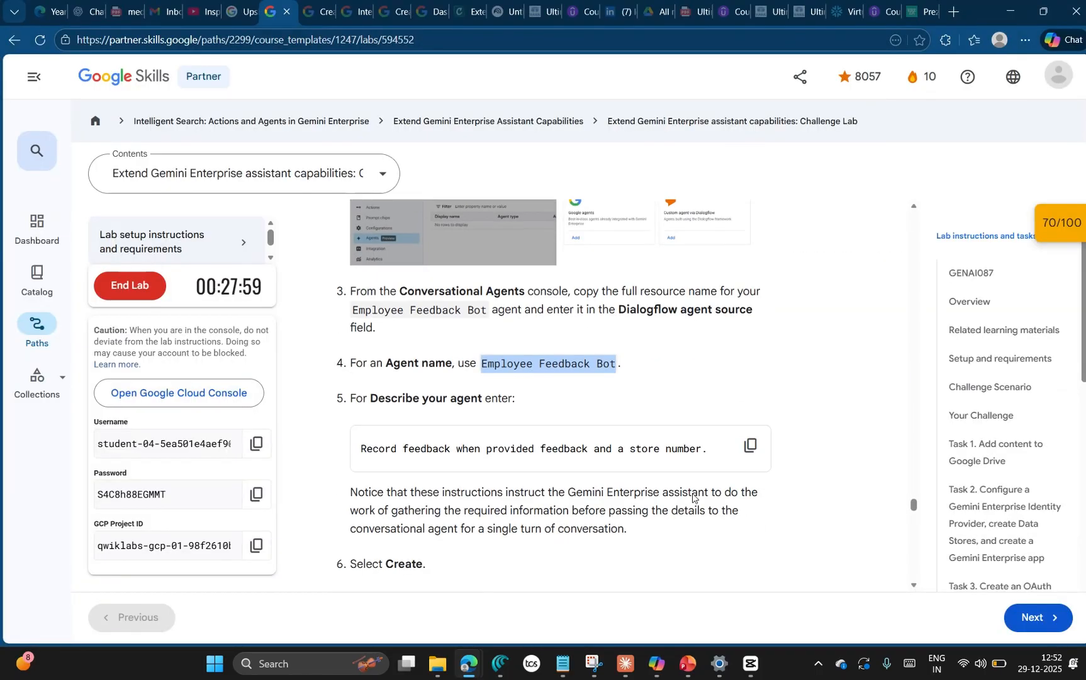
left_click(750, 445)
key("alt+Tab")
left_click(689, 349)
key("ctrl+v")
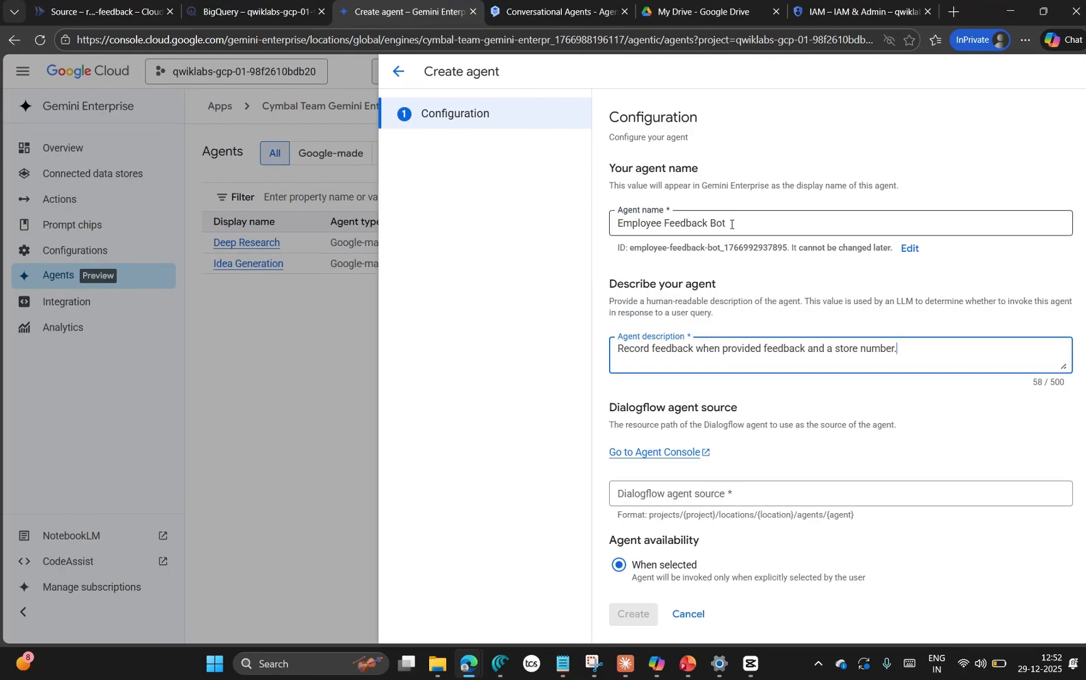
Step: Check the Task 8 instructions for what to enter as the Dialogflow agent source, then return to the agent configuration
left_click(750, 499)
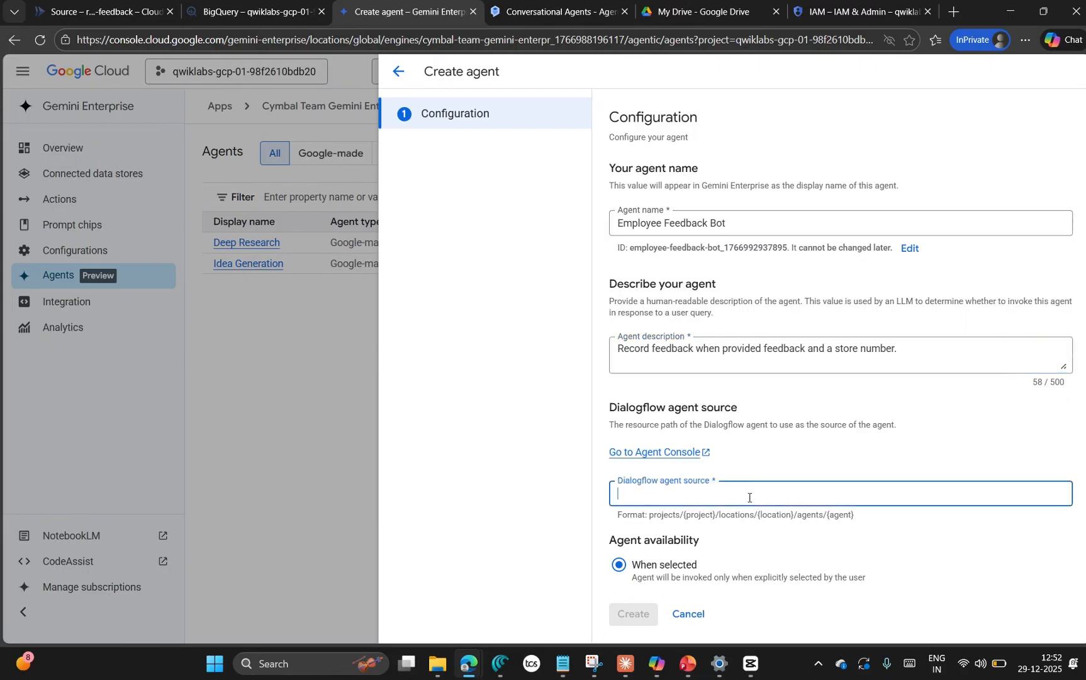
key("alt+Tab")
scroll(640, 308, "down", 2)
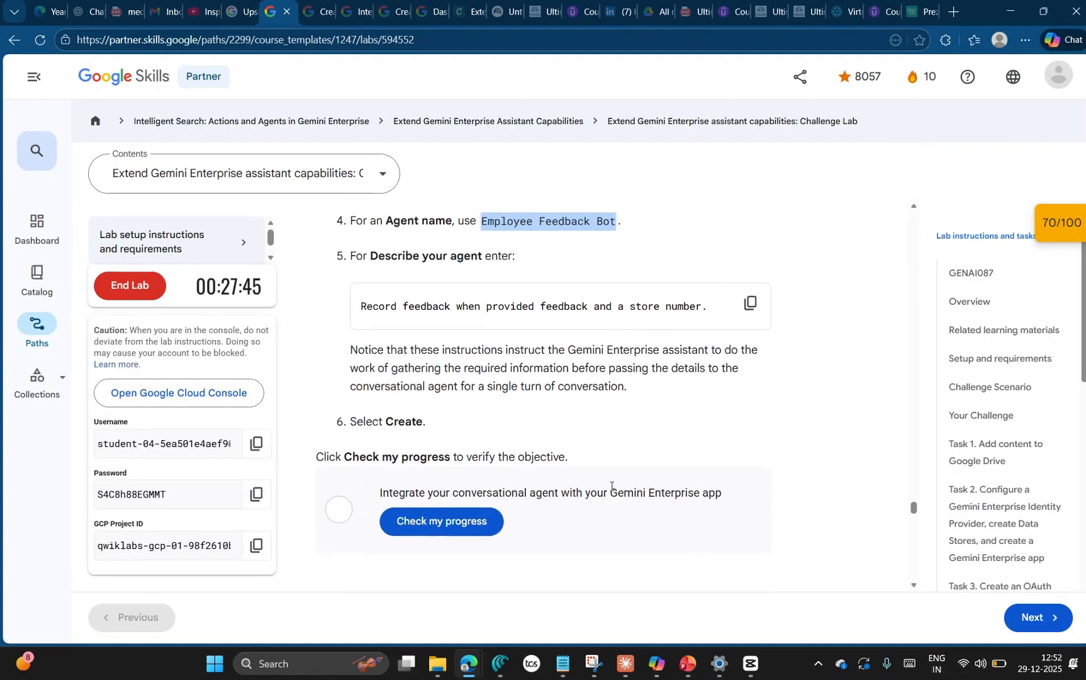
scroll(648, 438, "up", 2)
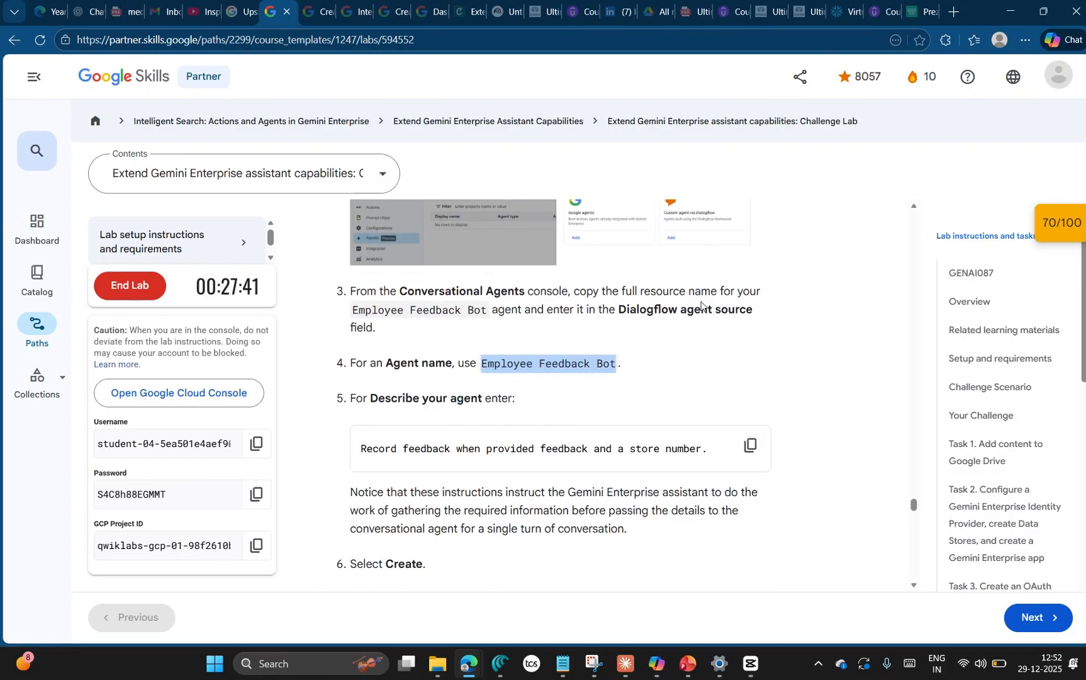
key("alt+Tab")
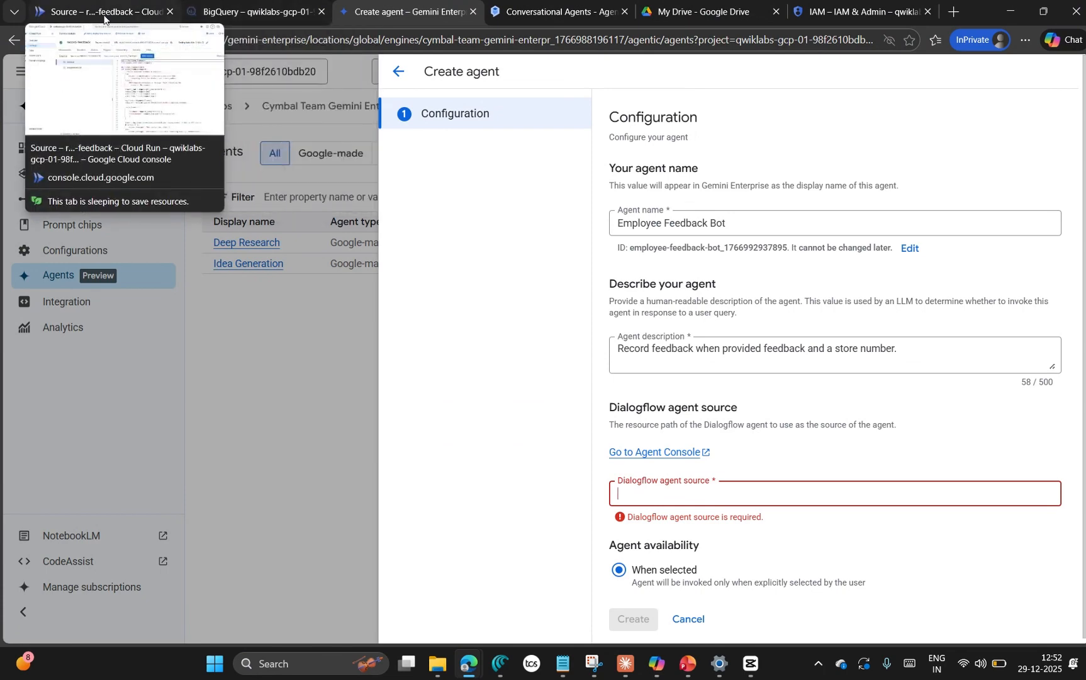
Step: Look for the Employee Feedback Bot's resource name across the open console tabs and the agent's flows, overview and tools
left_click(104, 12)
left_click(255, 11)
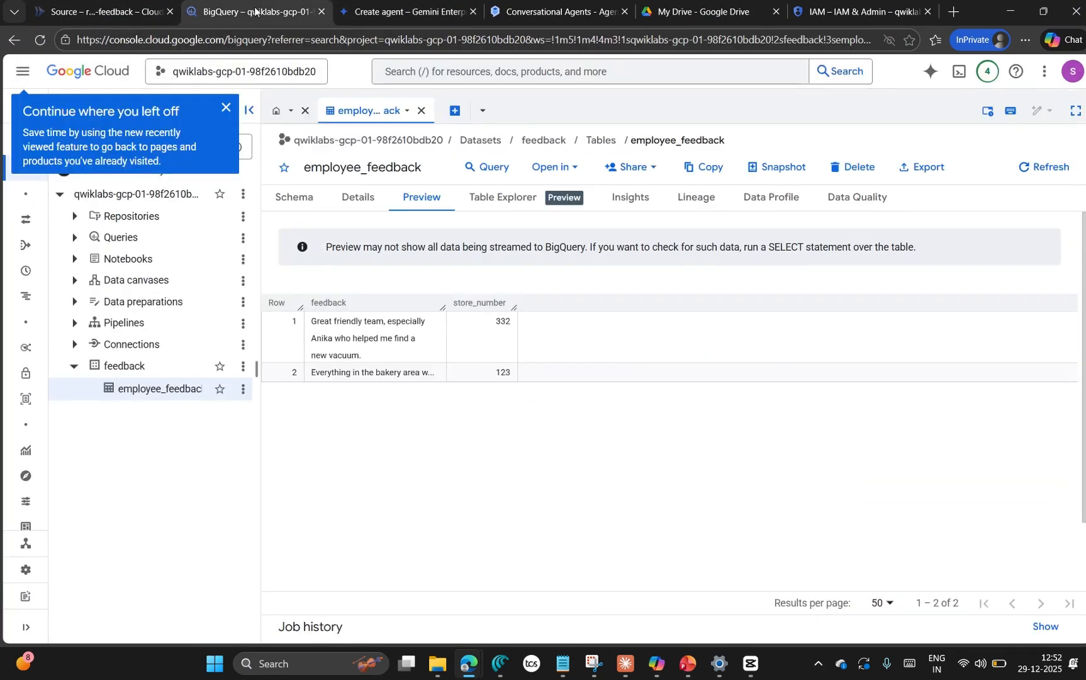
left_click(366, 12)
left_click(517, 17)
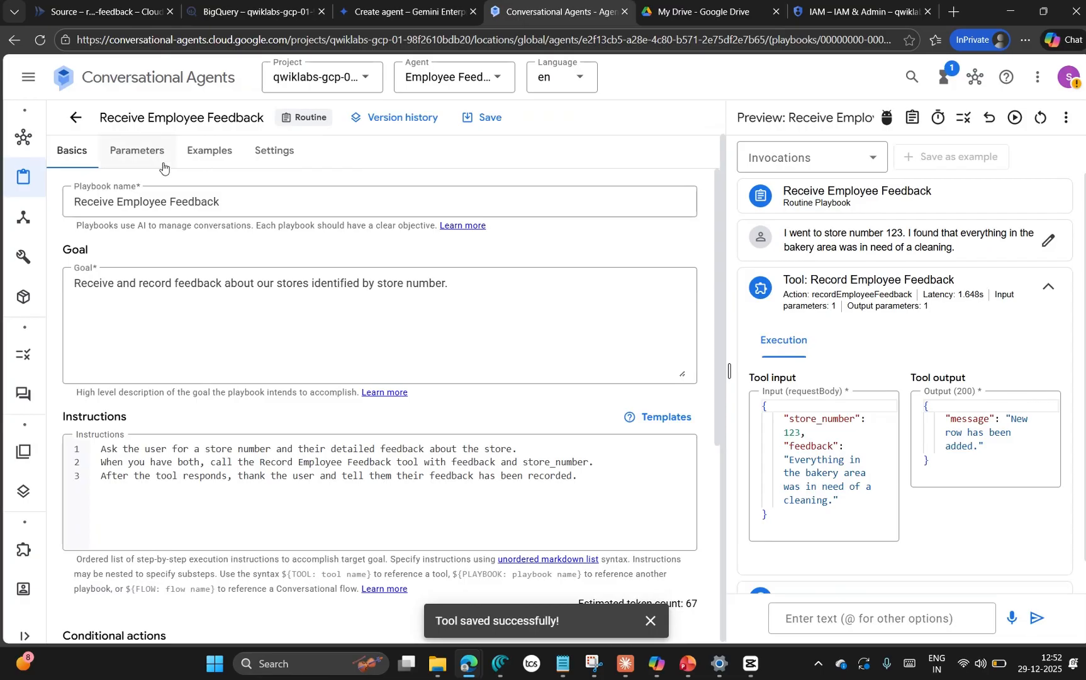
mouse_move(31, 244)
left_click(60, 217)
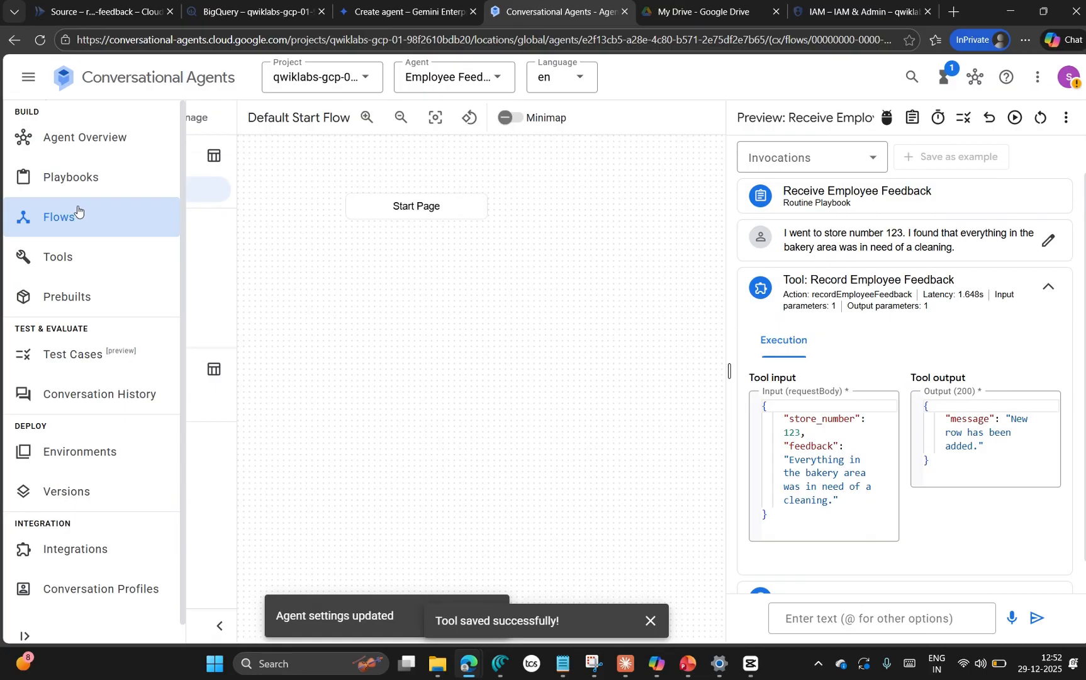
left_click(118, 145)
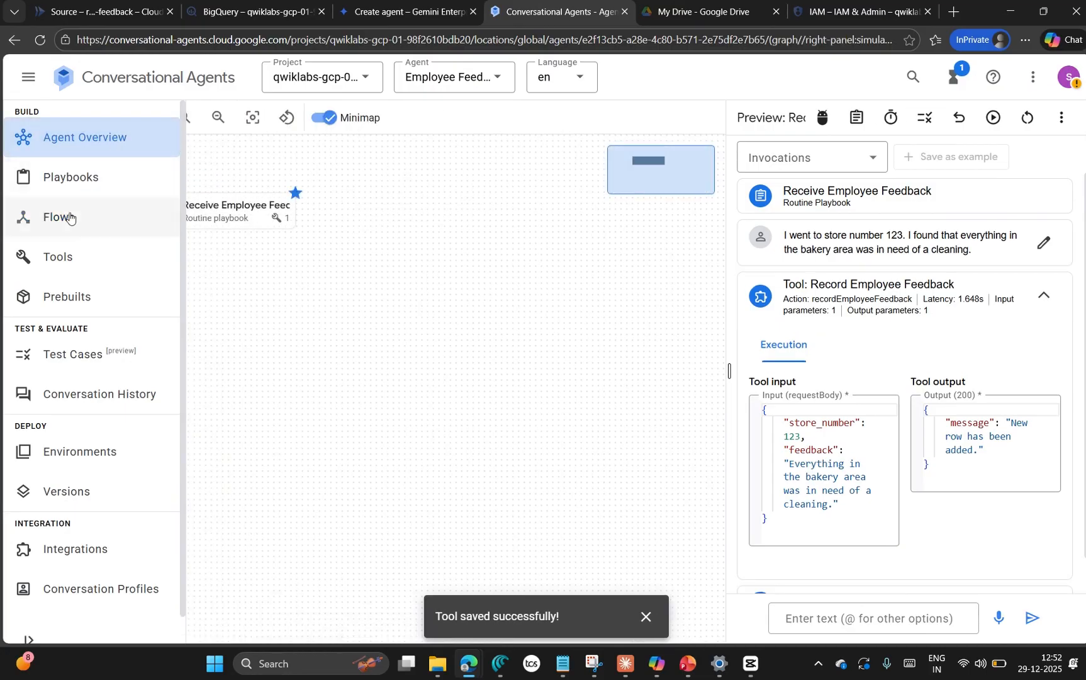
left_click(93, 247)
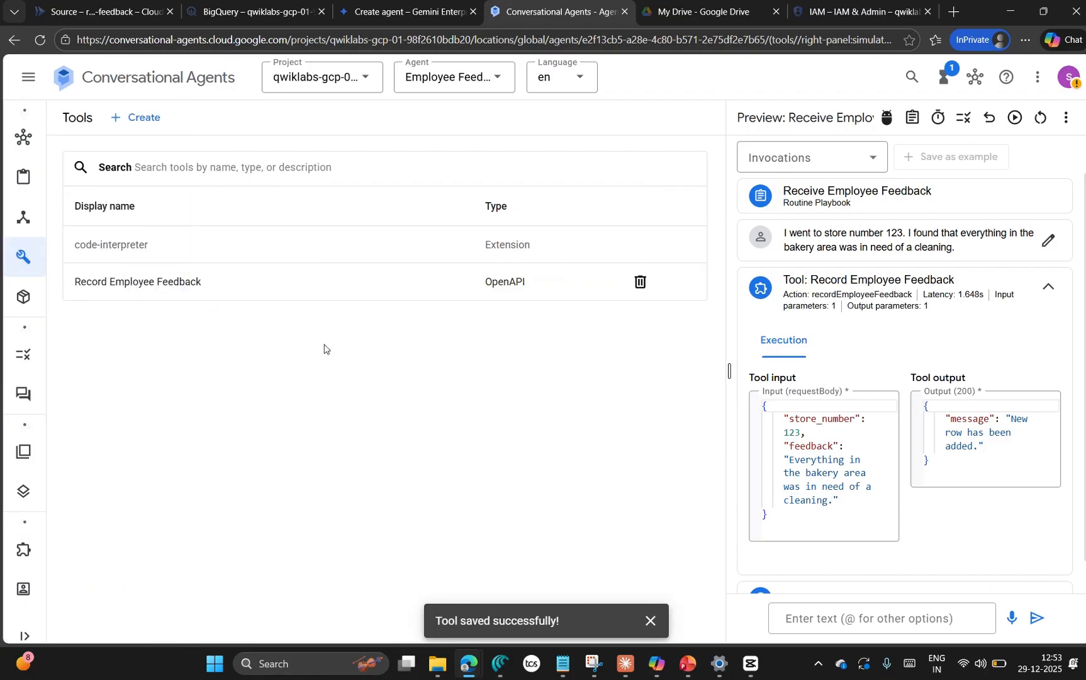
left_click(677, 17)
left_click(542, 16)
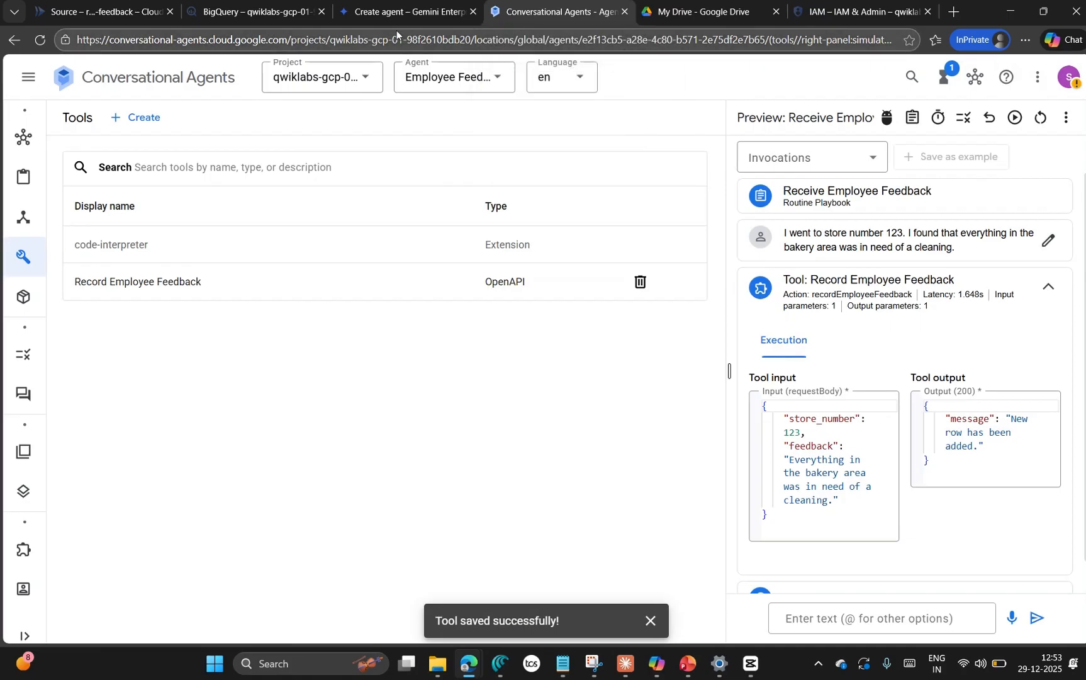
left_click(436, 11)
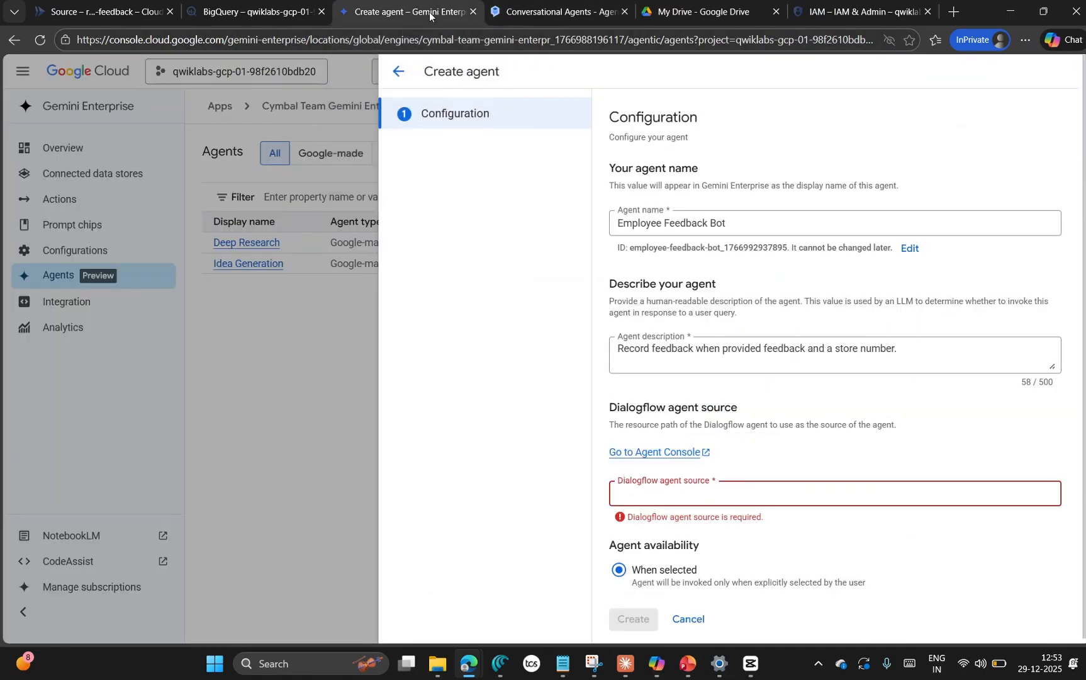
left_click(270, 12)
left_click(121, 15)
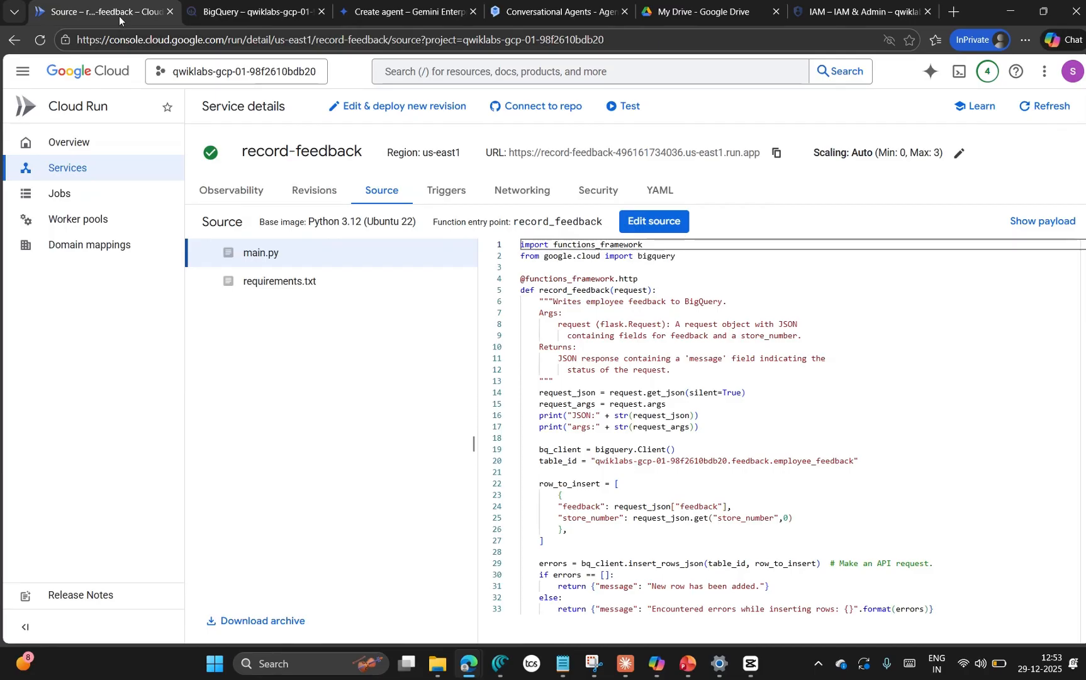
left_click(577, 14)
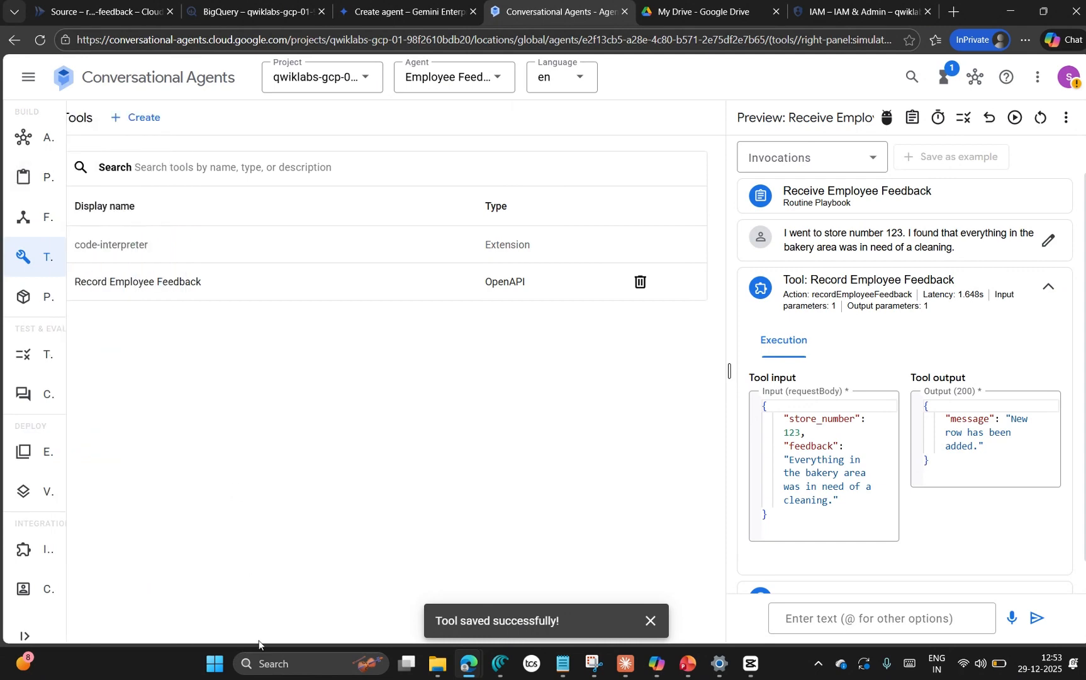
Step: Reread the lab's earlier instructions on creating the playbook, the tool and the conversational agent to find where the agent is managed
mouse_move(475, 667)
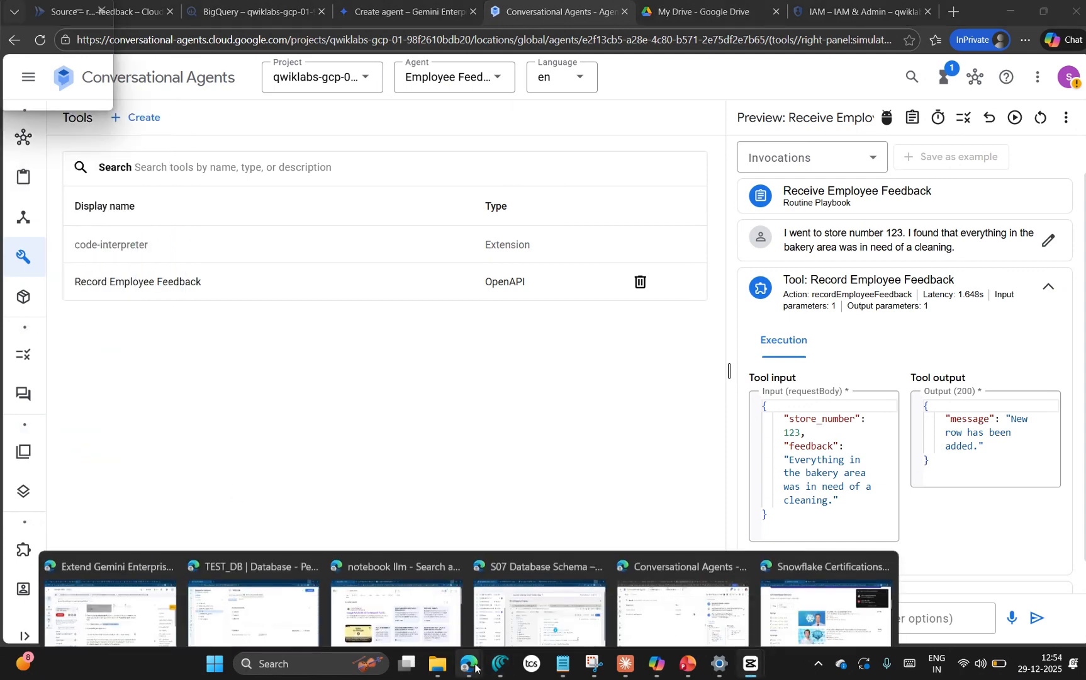
left_click(110, 607)
scroll(460, 427, "up", 10)
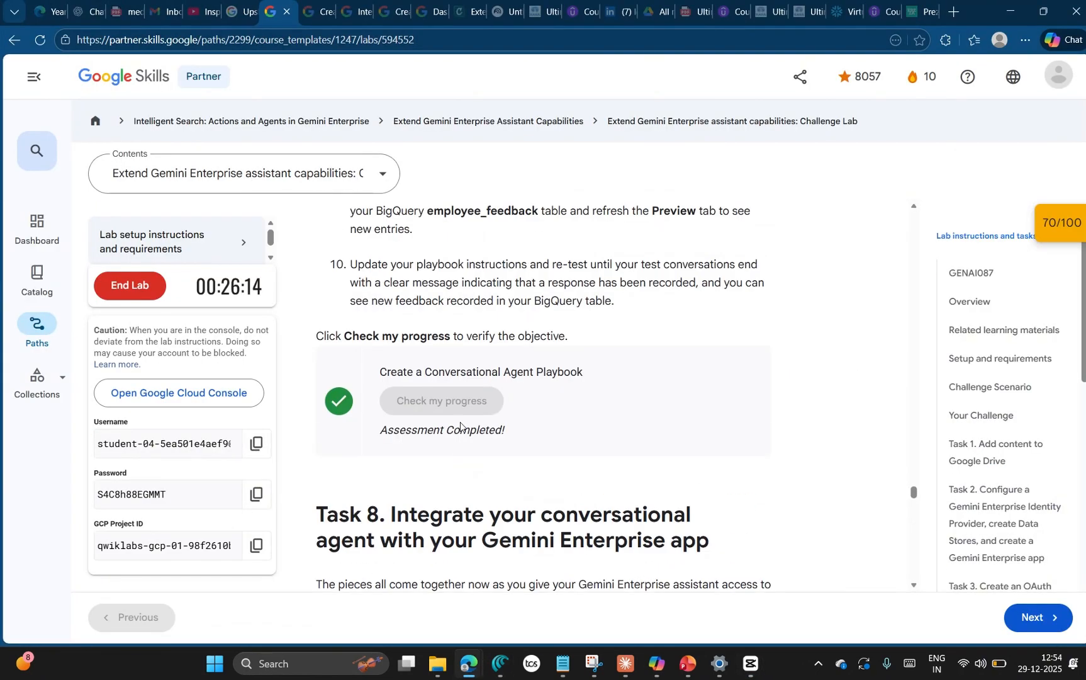
scroll(460, 426, "up", 8)
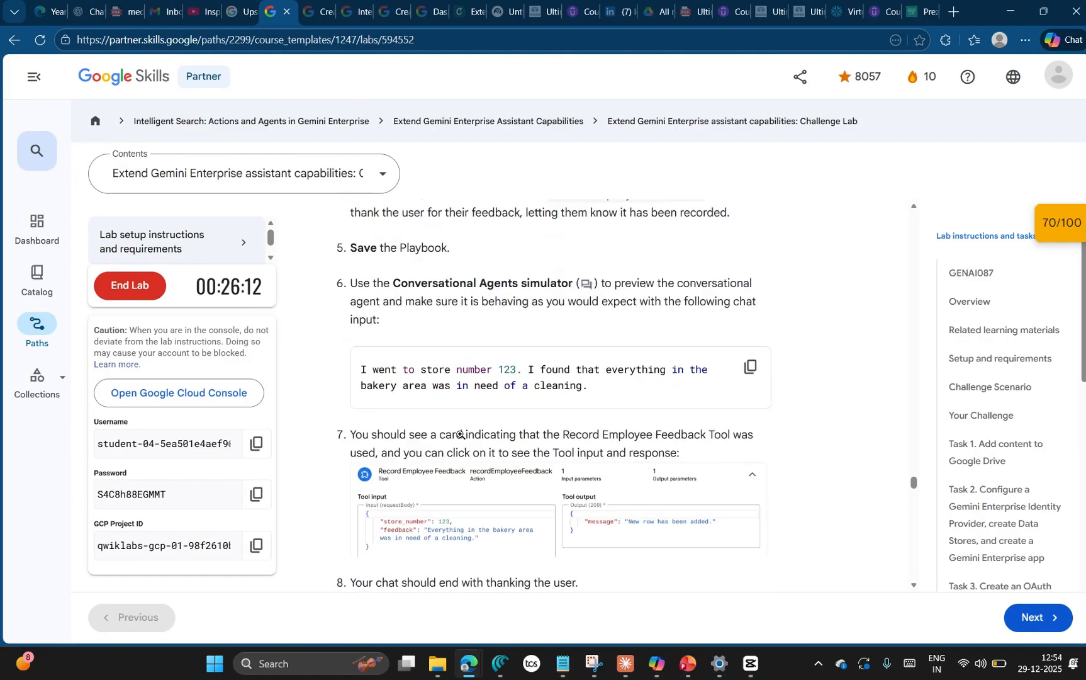
scroll(460, 434, "up", 10)
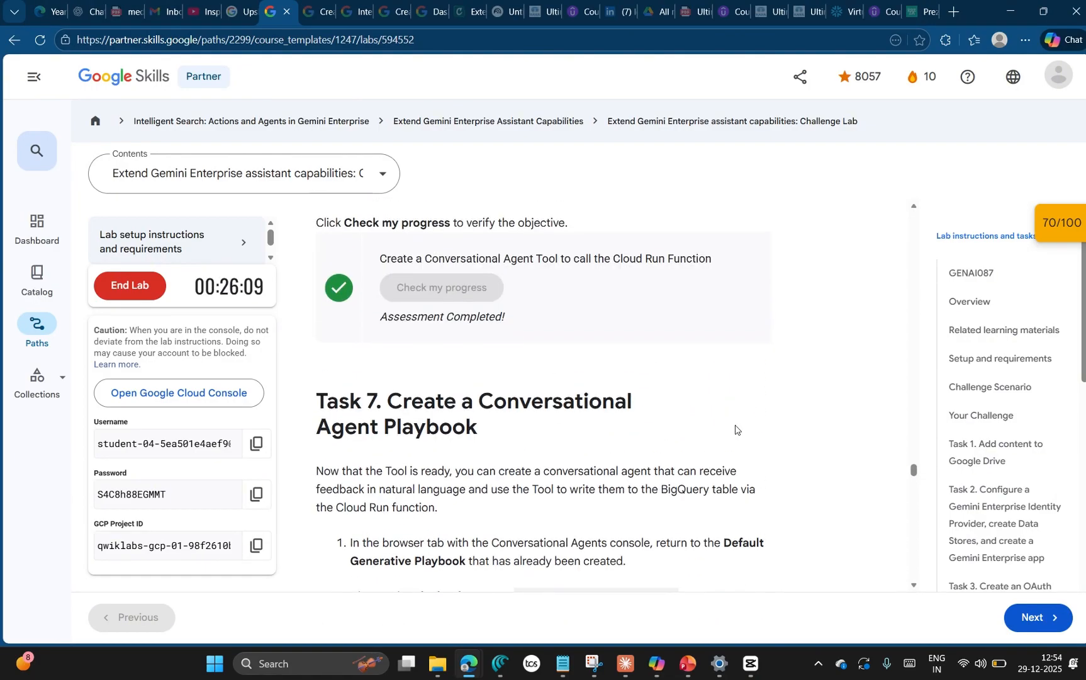
scroll(734, 428, "down", 2)
scroll(724, 429, "up", 6)
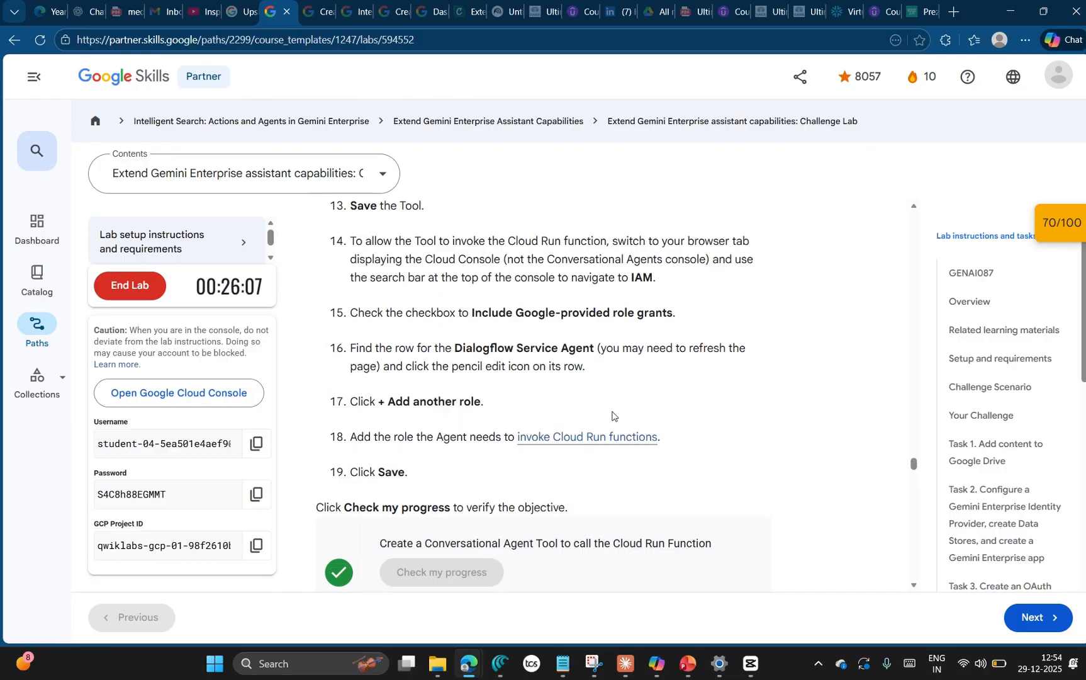
scroll(577, 416, "down", 3)
scroll(579, 415, "up", 3)
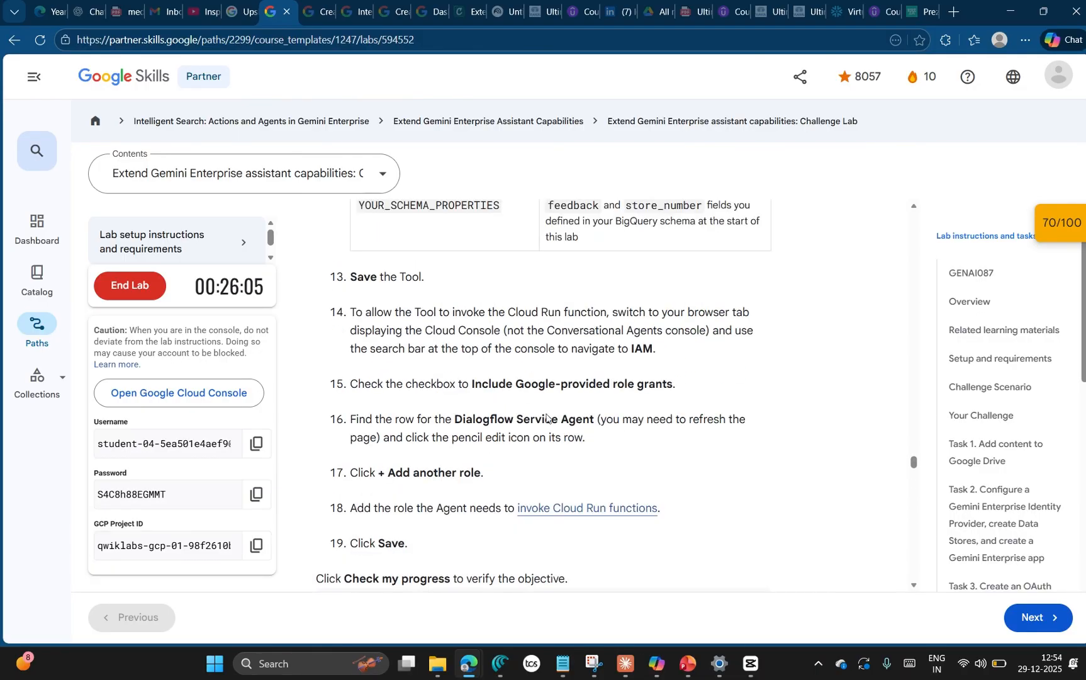
scroll(475, 426, "up", 8)
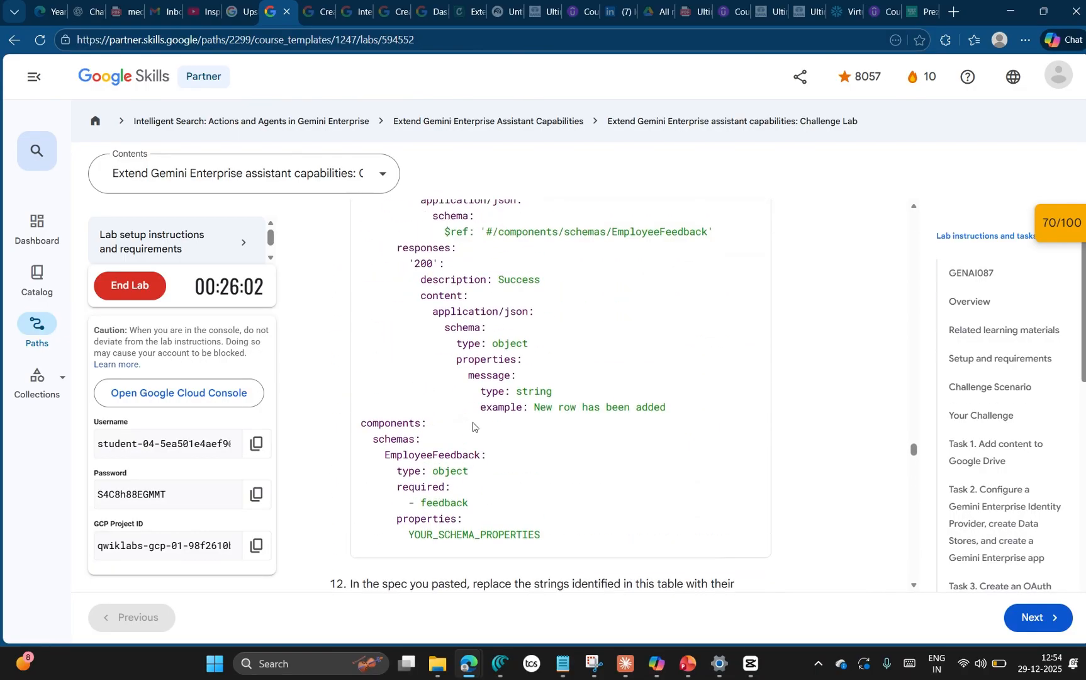
scroll(473, 426, "up", 10)
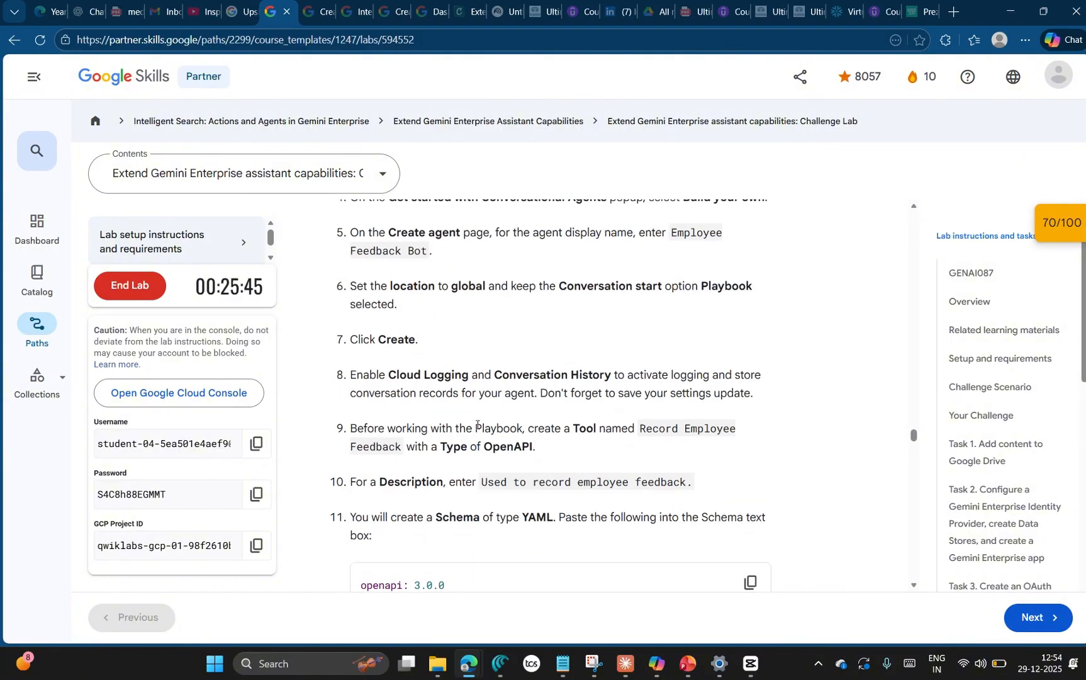
scroll(482, 429, "up", 2)
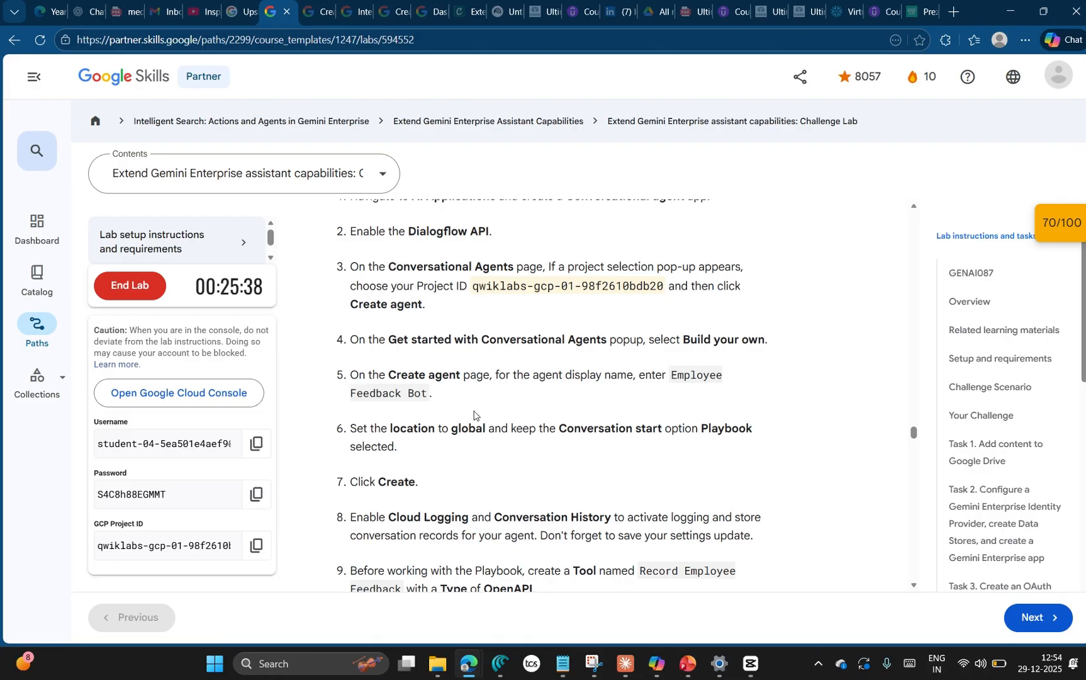
scroll(515, 426, "up", 1)
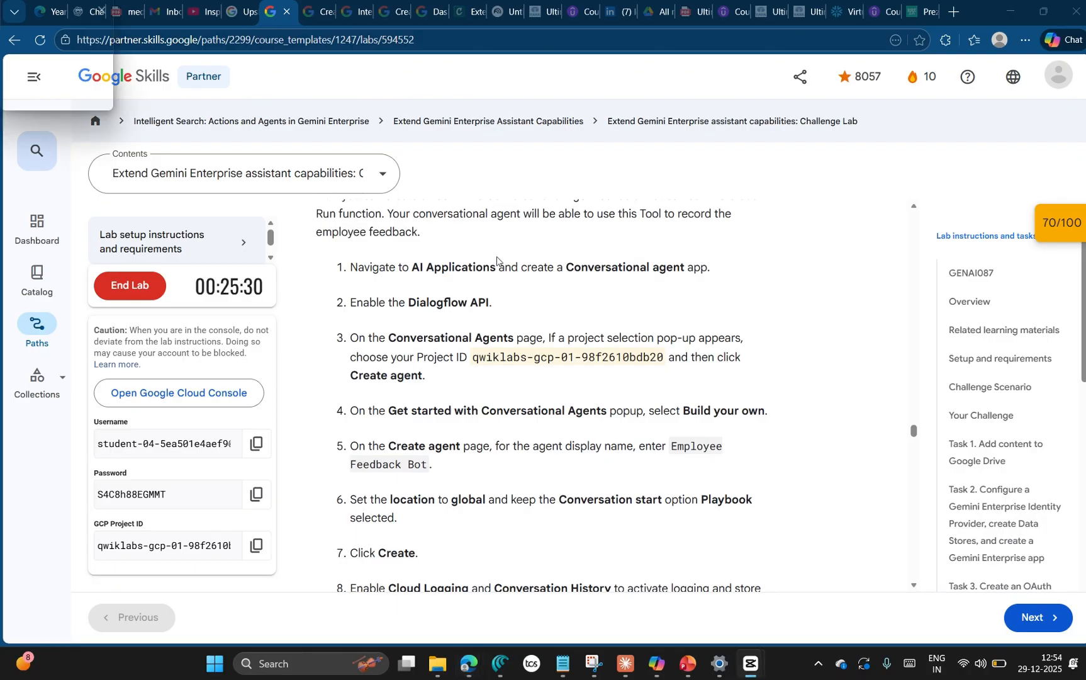
Step: Return to the Conversational Agents console and open the project's list of agents
key("alt+Tab")
key("alt+Tab")
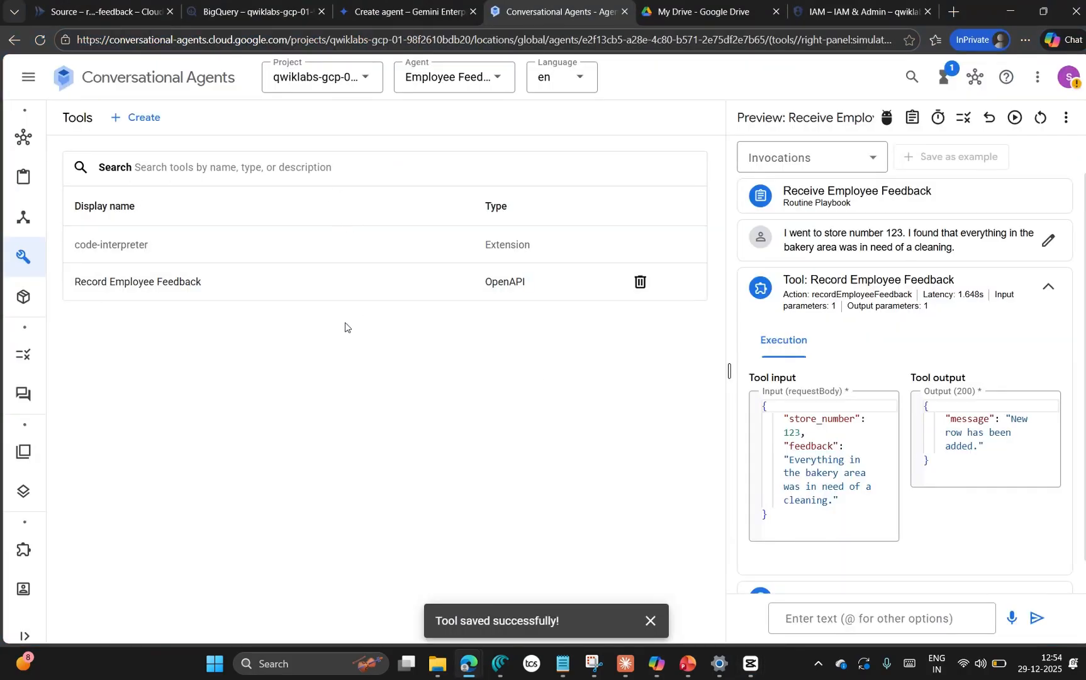
mouse_move(43, 134)
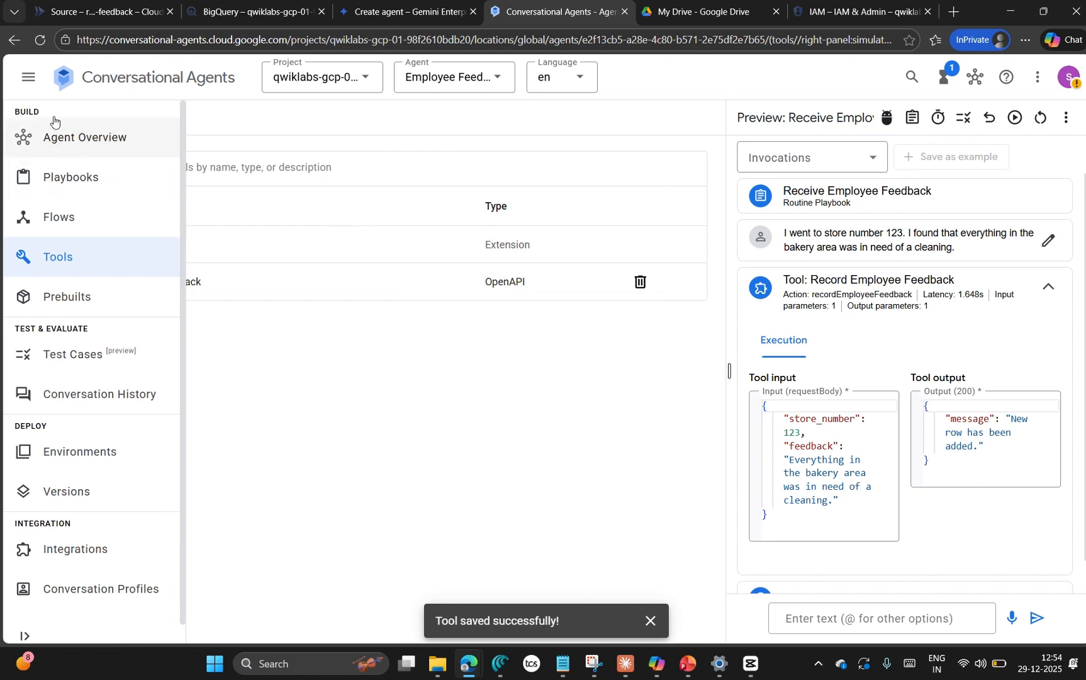
left_click(27, 80)
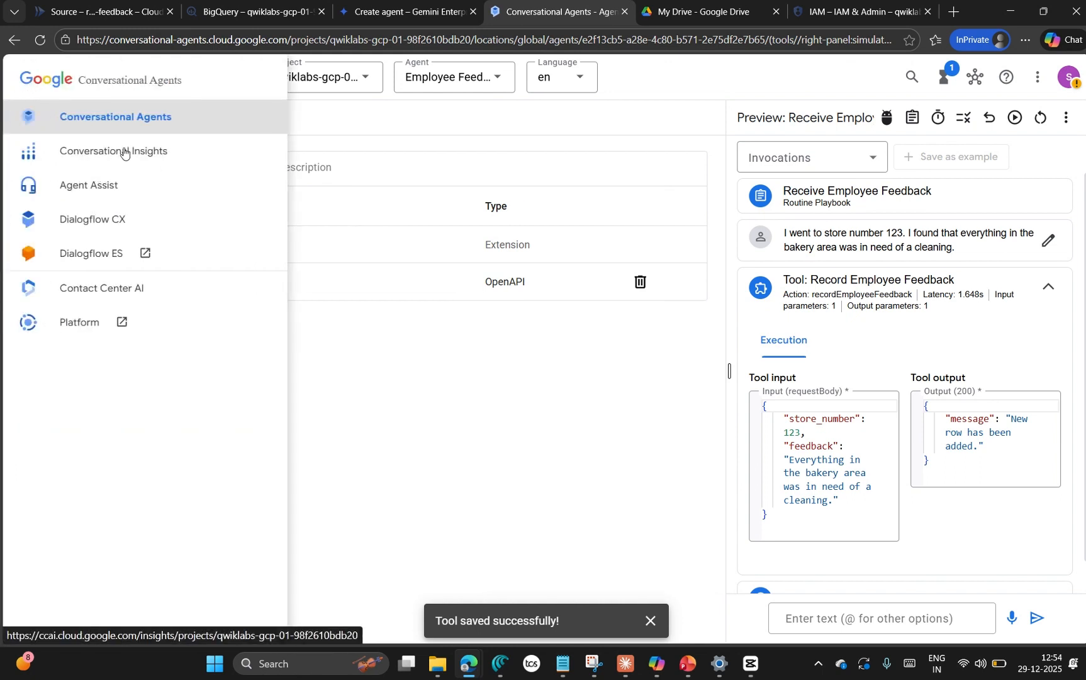
left_click(112, 190)
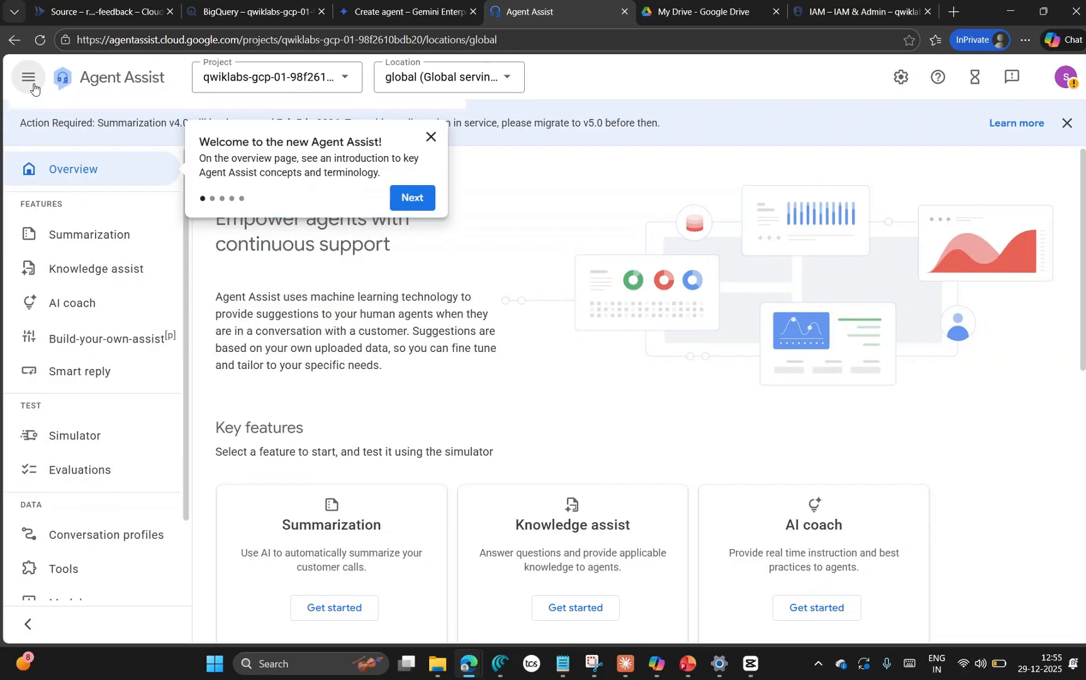
left_click(32, 82)
left_click(84, 124)
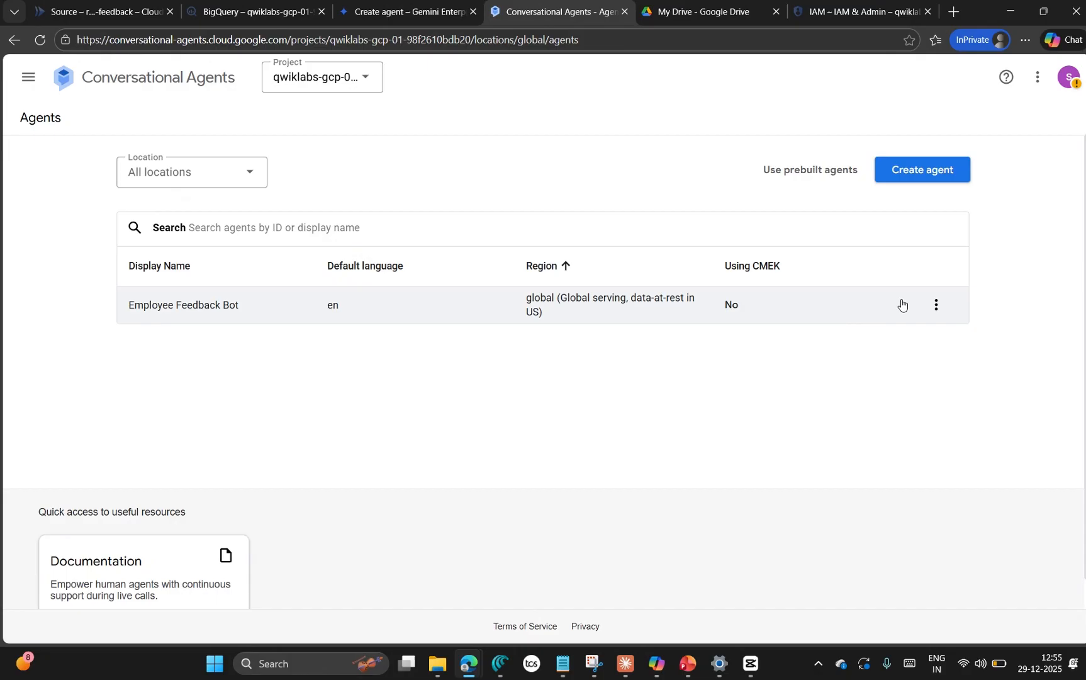
Step: Copy the Employee Feedback Bot's resource name from Conversational Agents, enter it as the Dialogflow agent source, and create the agent
left_click(936, 304)
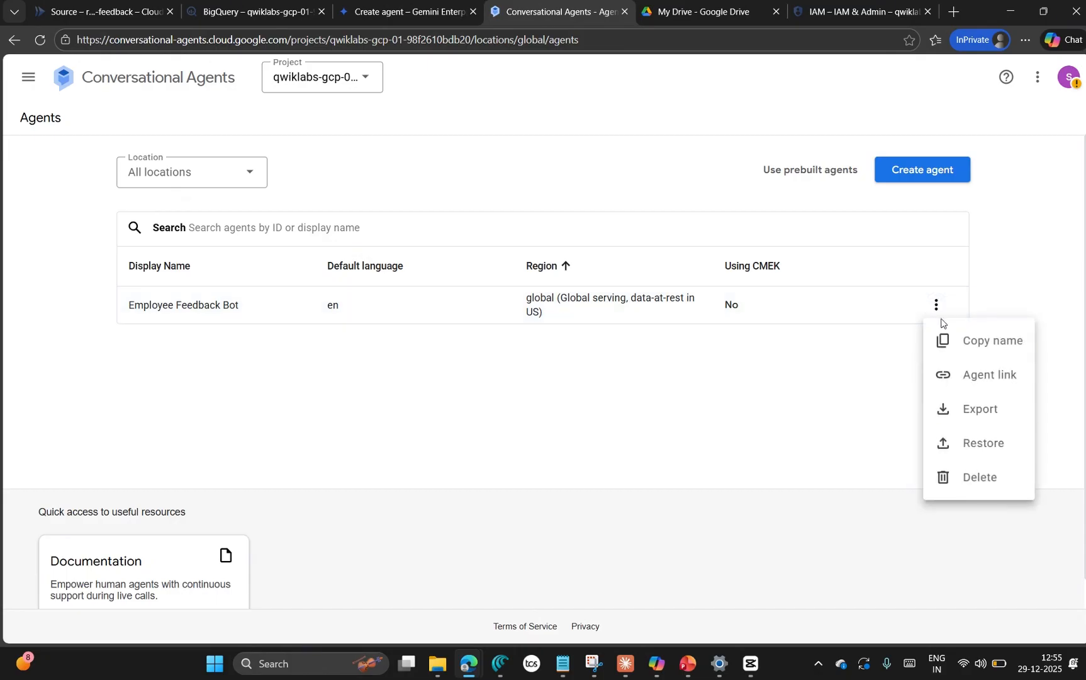
left_click(946, 355)
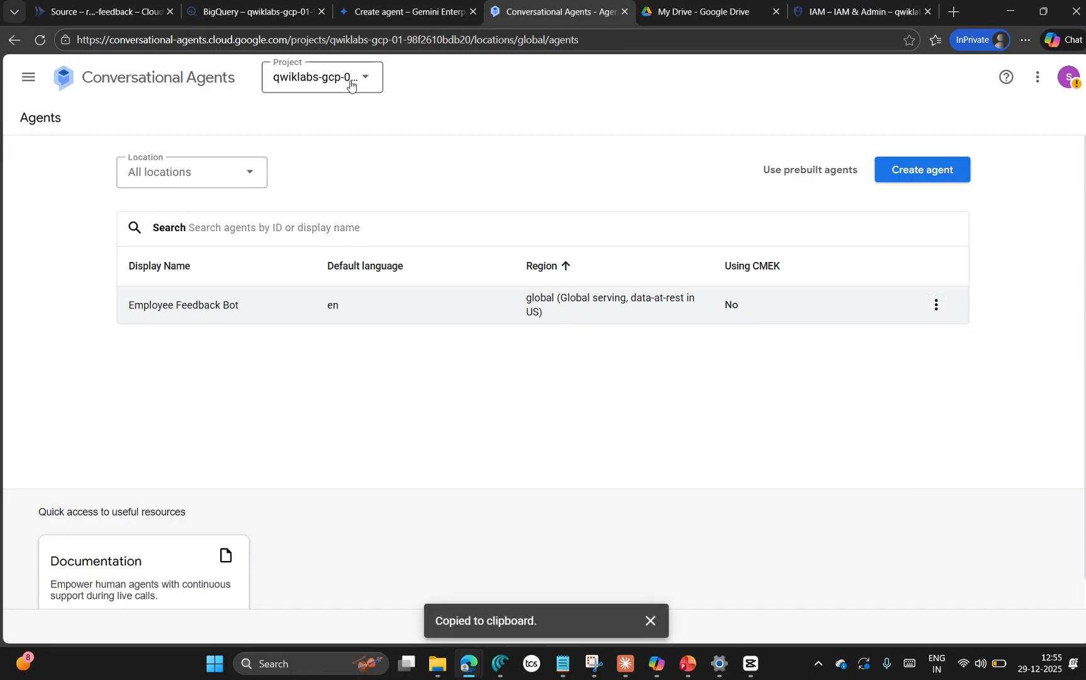
left_click(374, 12)
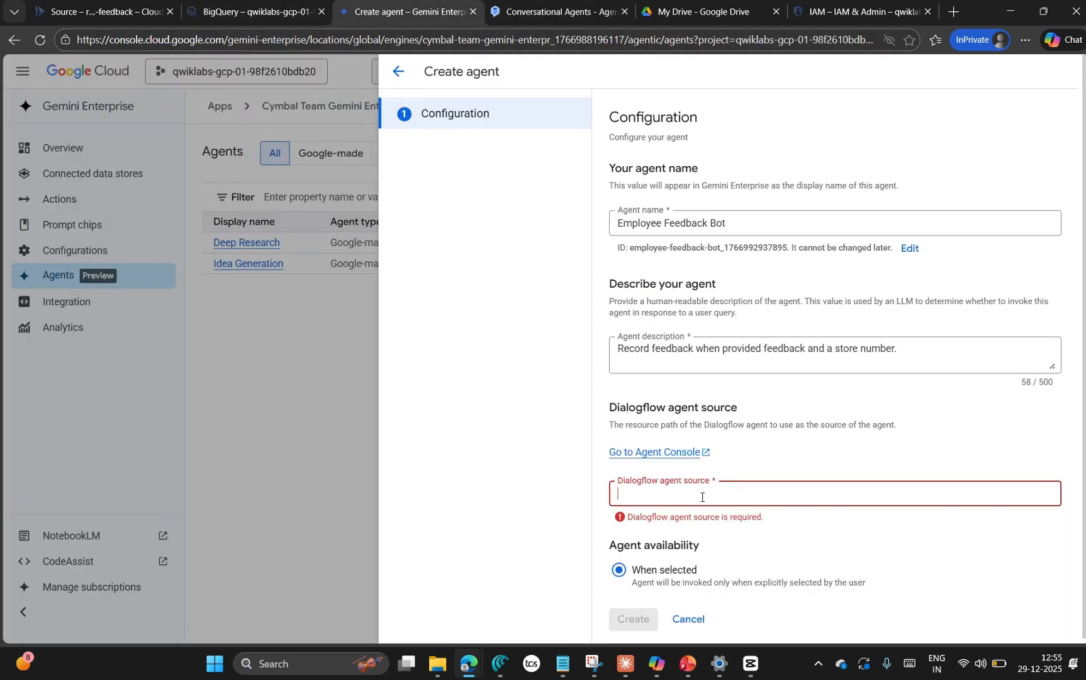
key("ctrl+v")
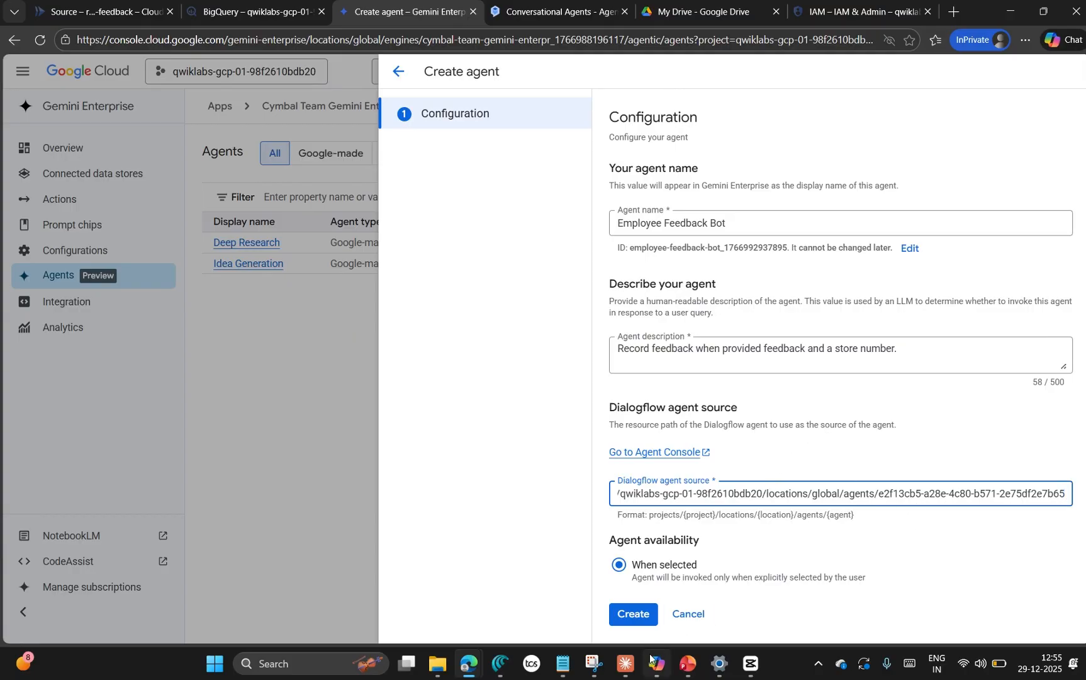
left_click(634, 614)
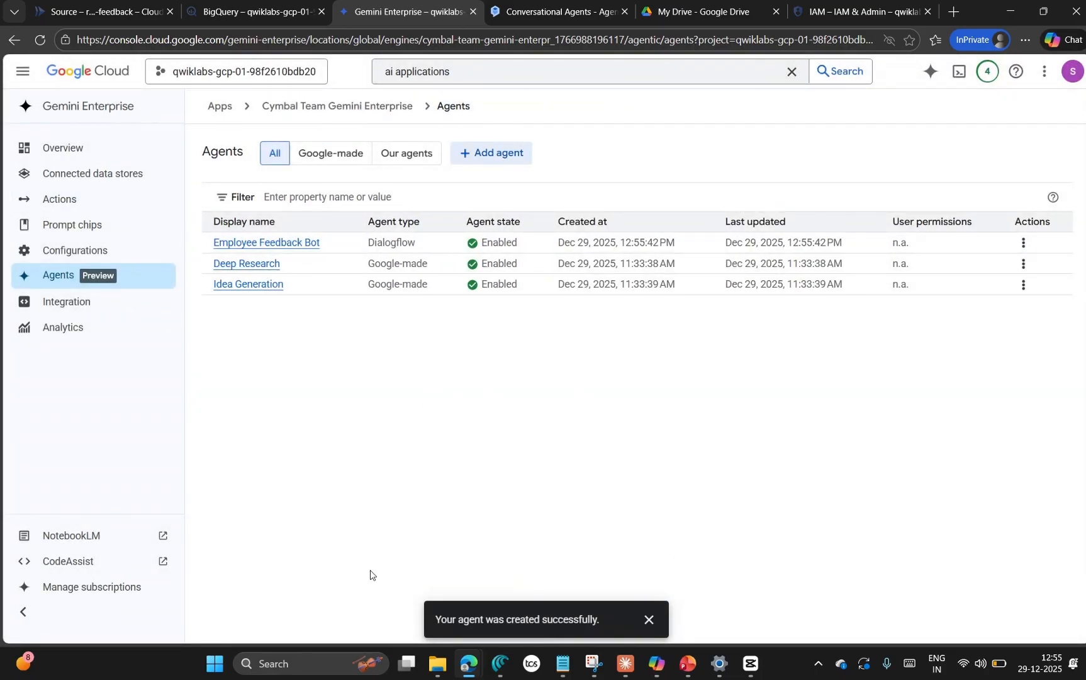
Step: Return to the lab instructions and check the progress of the Task 8 objective on integrating the conversational agent with Gemini Enterprise
left_click(469, 670)
left_click(160, 589)
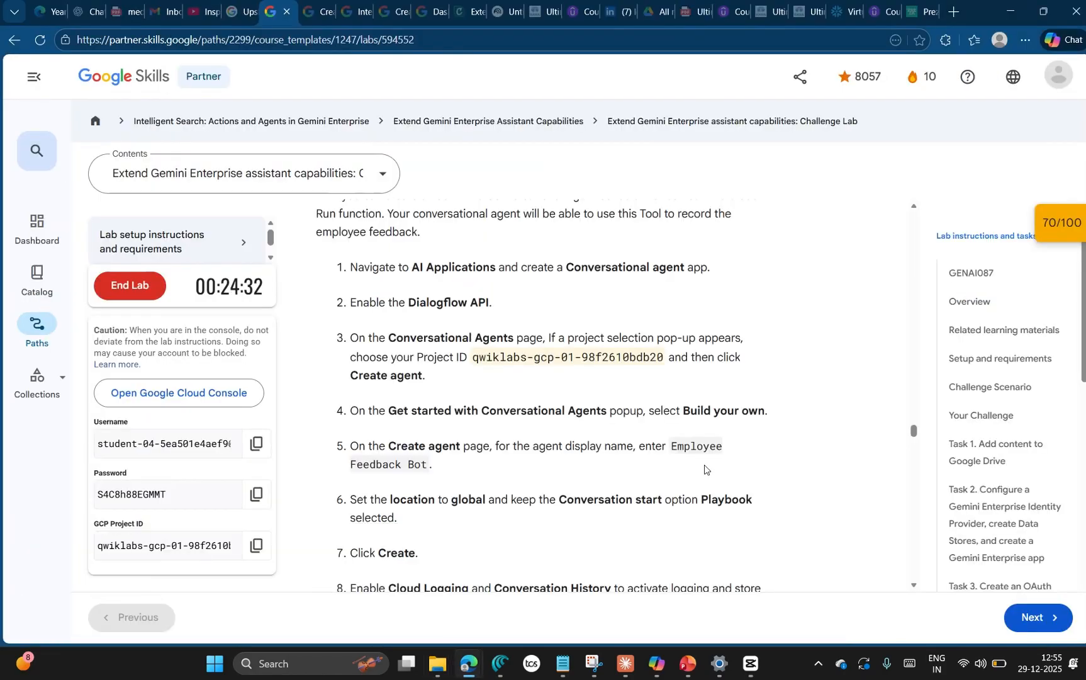
scroll(536, 464, "down", 1)
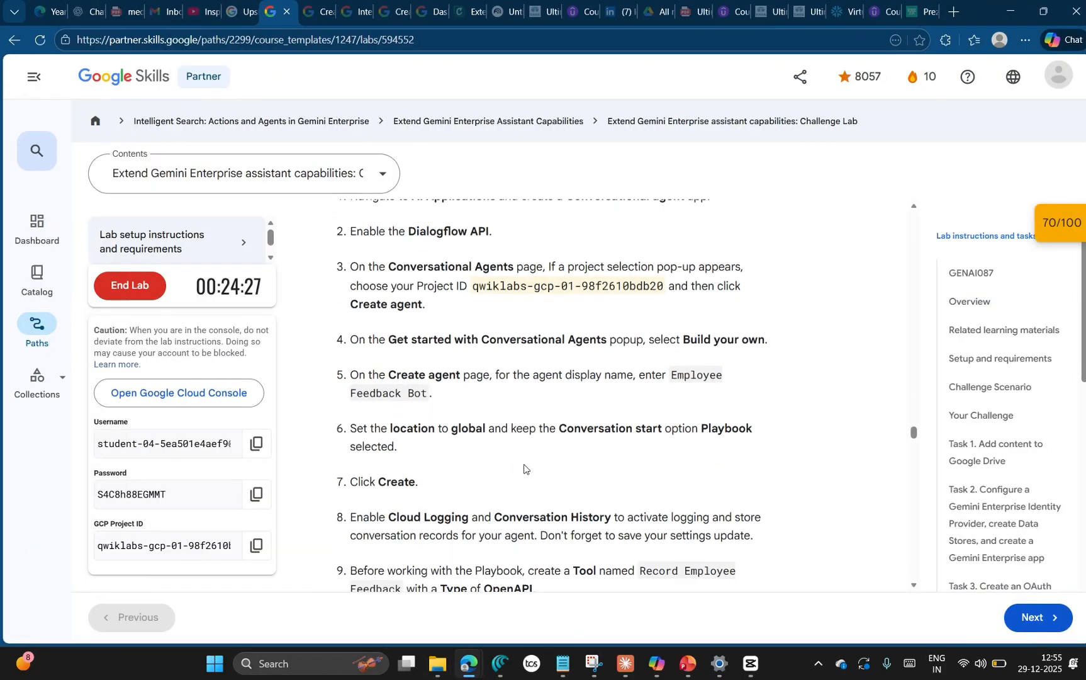
scroll(523, 469, "down", 2)
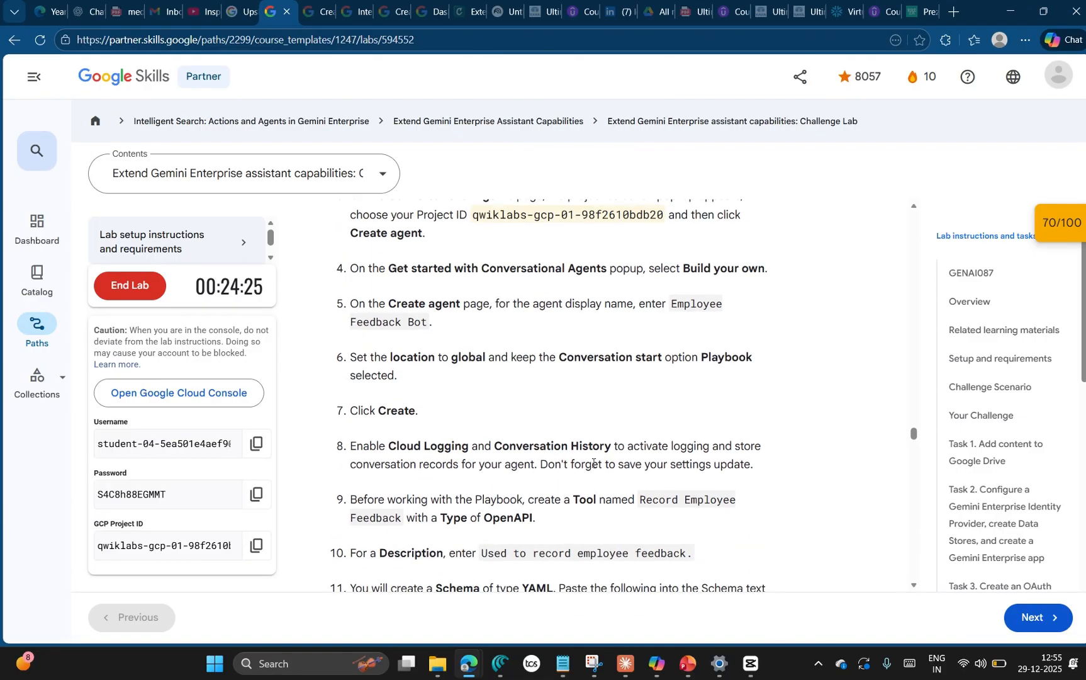
scroll(895, 461, "down", 15)
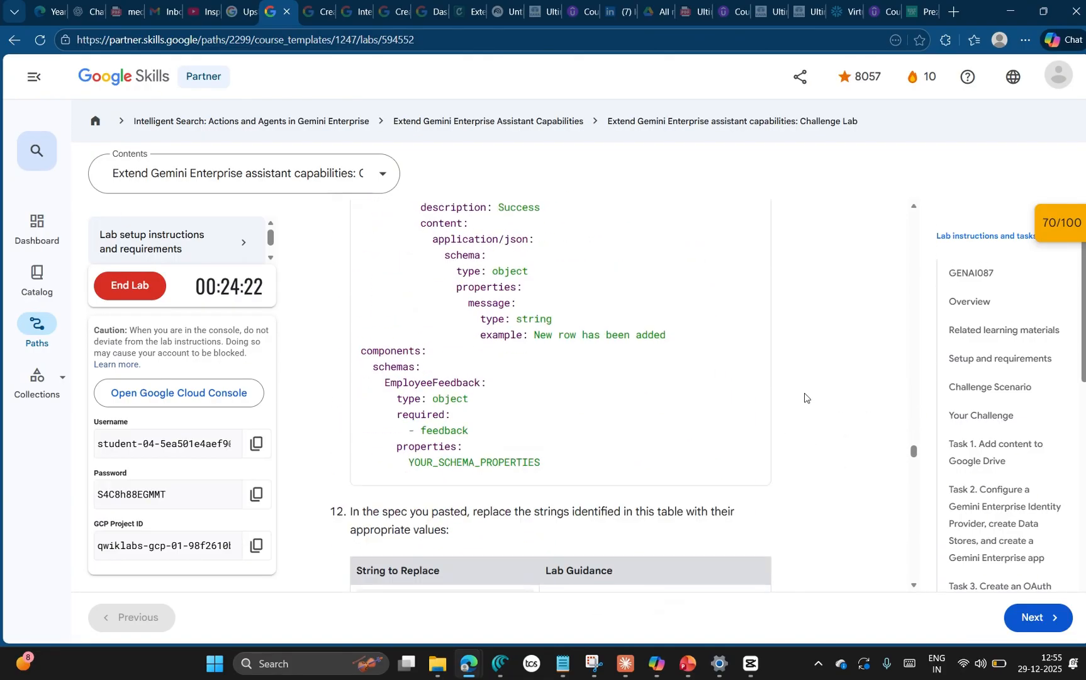
scroll(799, 403, "down", 6)
scroll(742, 414, "down", 15)
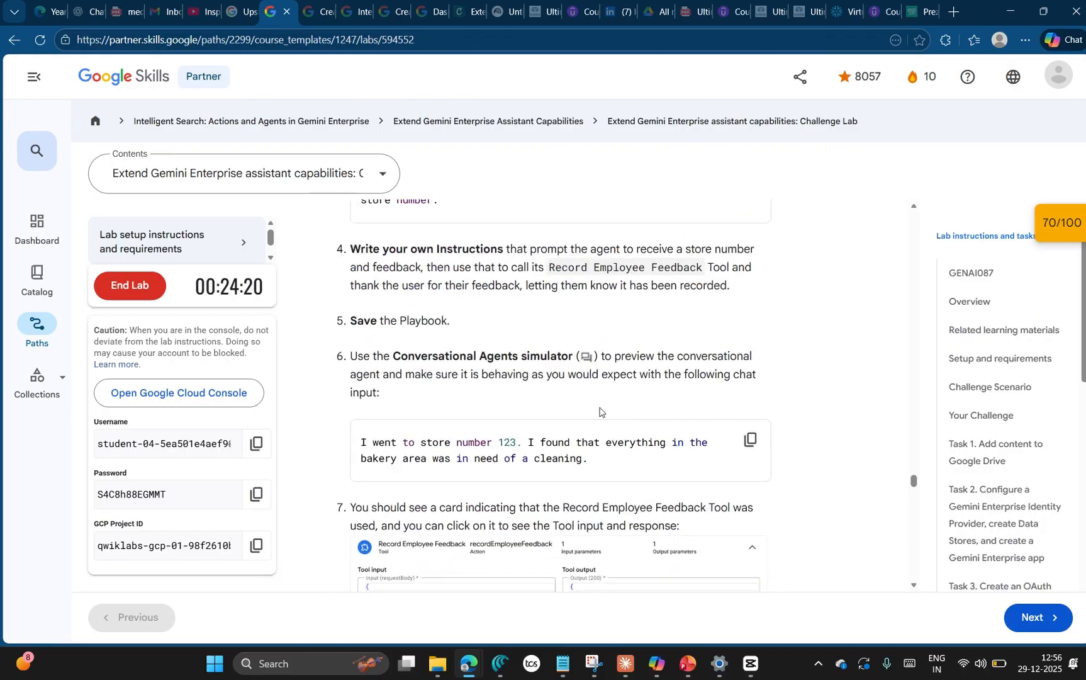
scroll(735, 464, "down", 4)
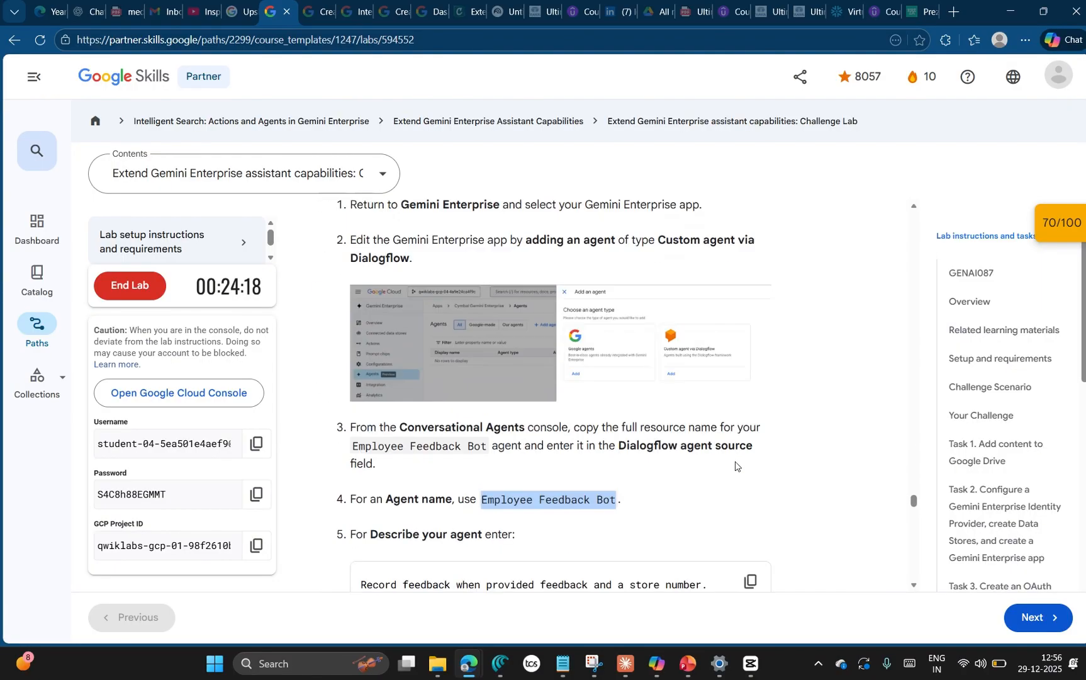
scroll(494, 388, "down", 2)
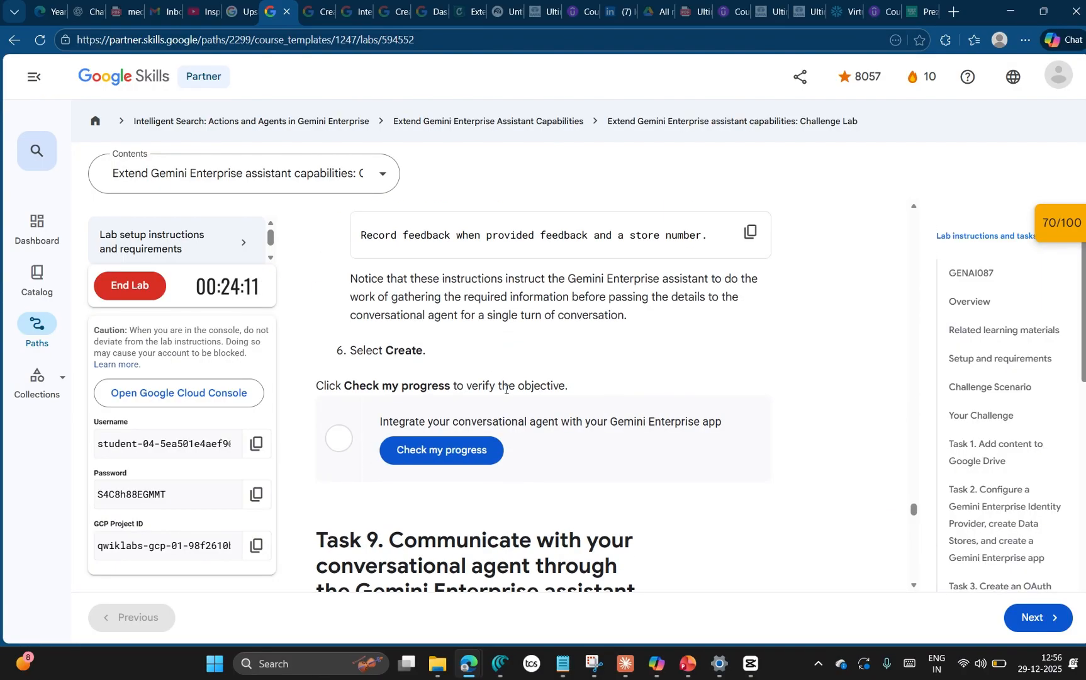
left_click(451, 456)
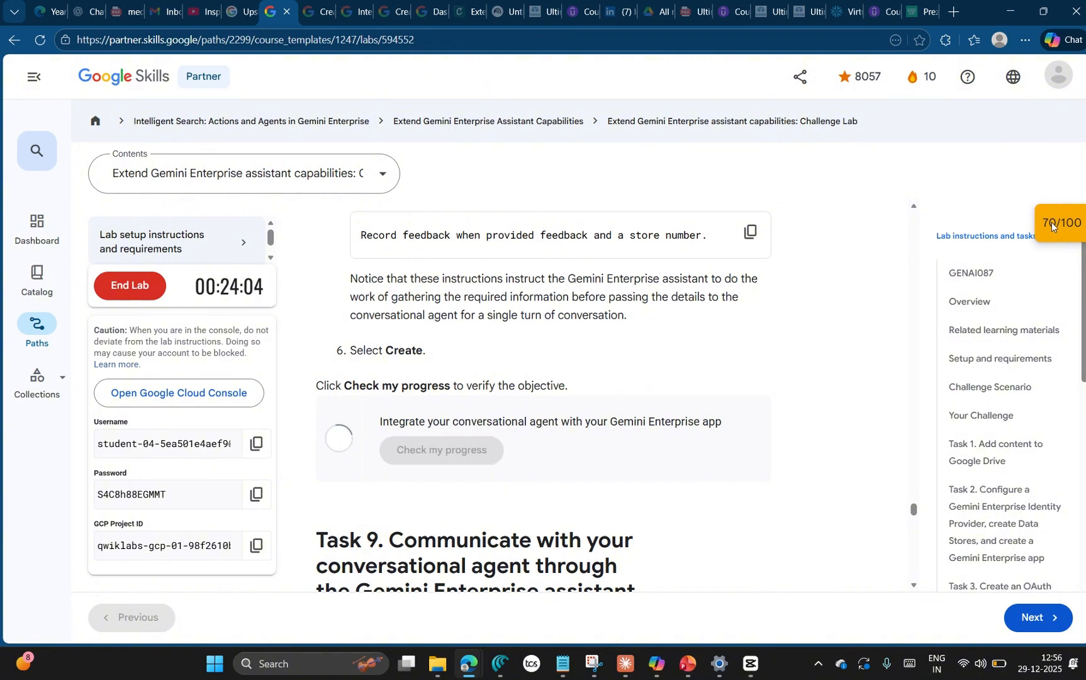
Step: Recheck the integration objective in the lab's score overview until its points are credited, then close the overview
scroll(966, 277, "down", 4)
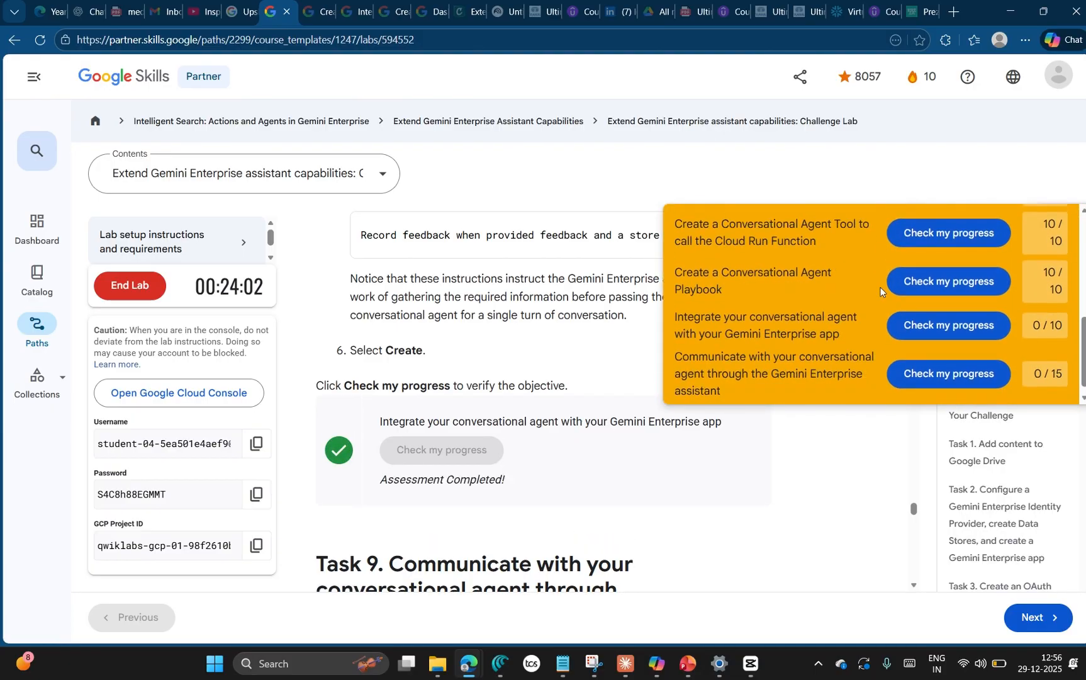
left_click(951, 316)
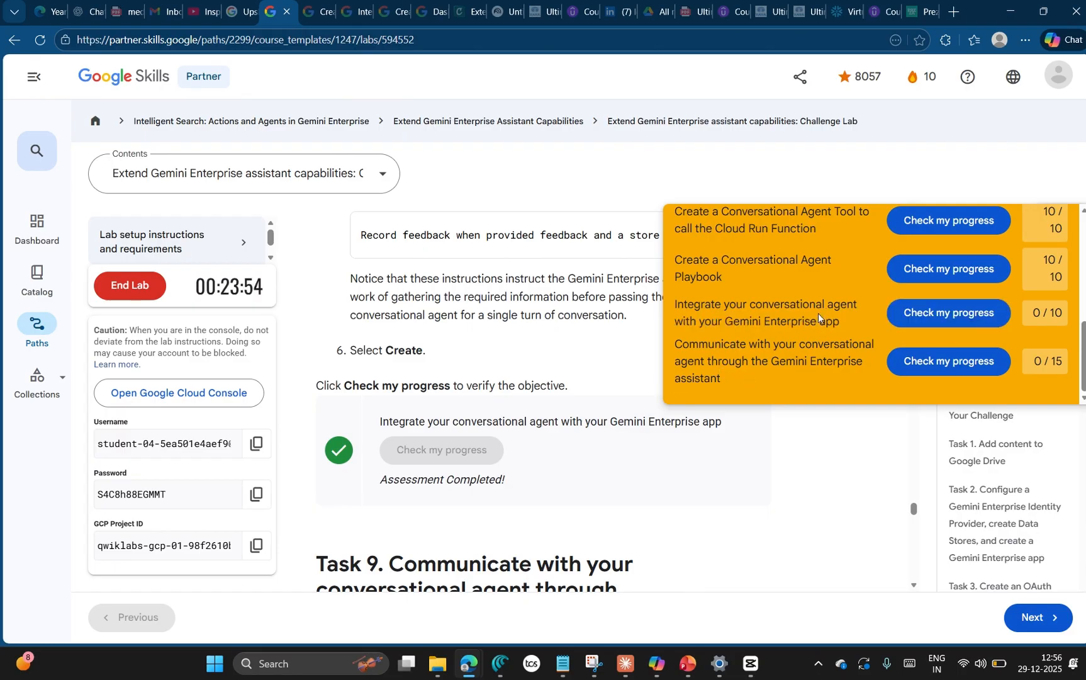
left_click(948, 310)
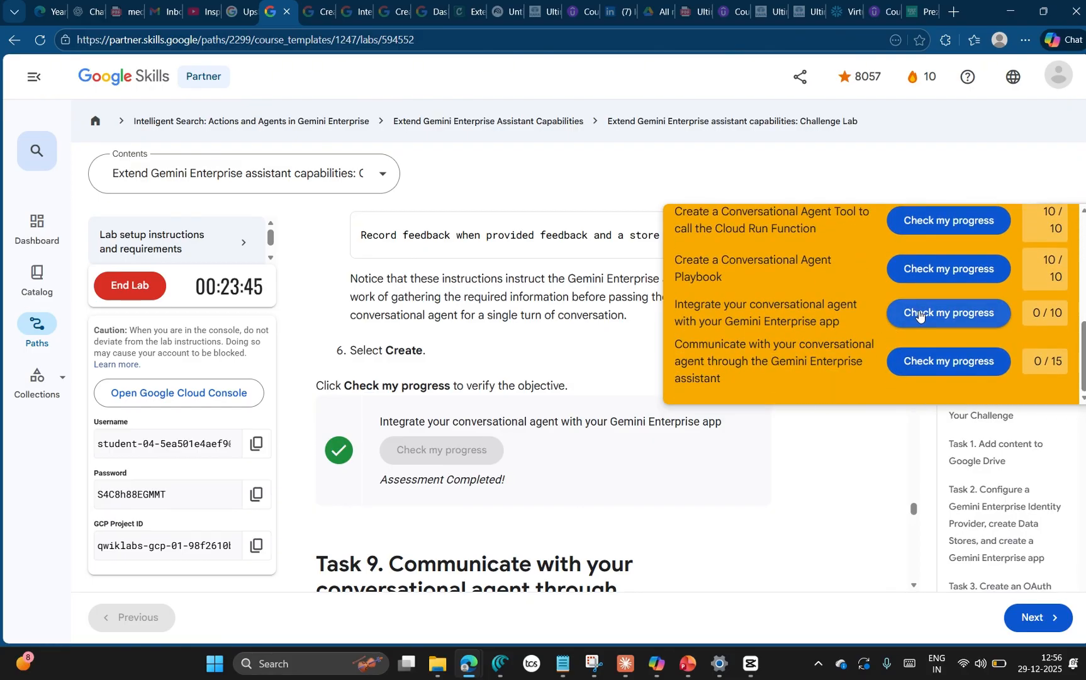
left_click(918, 315)
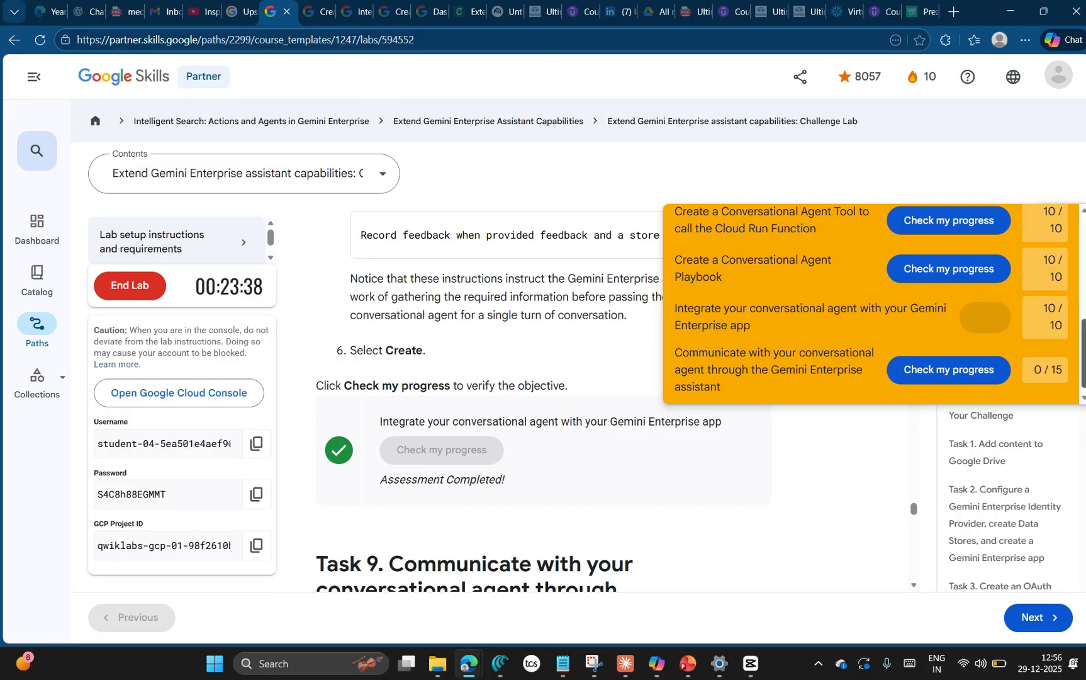
scroll(1063, 296, "up", 5)
left_click(1057, 228)
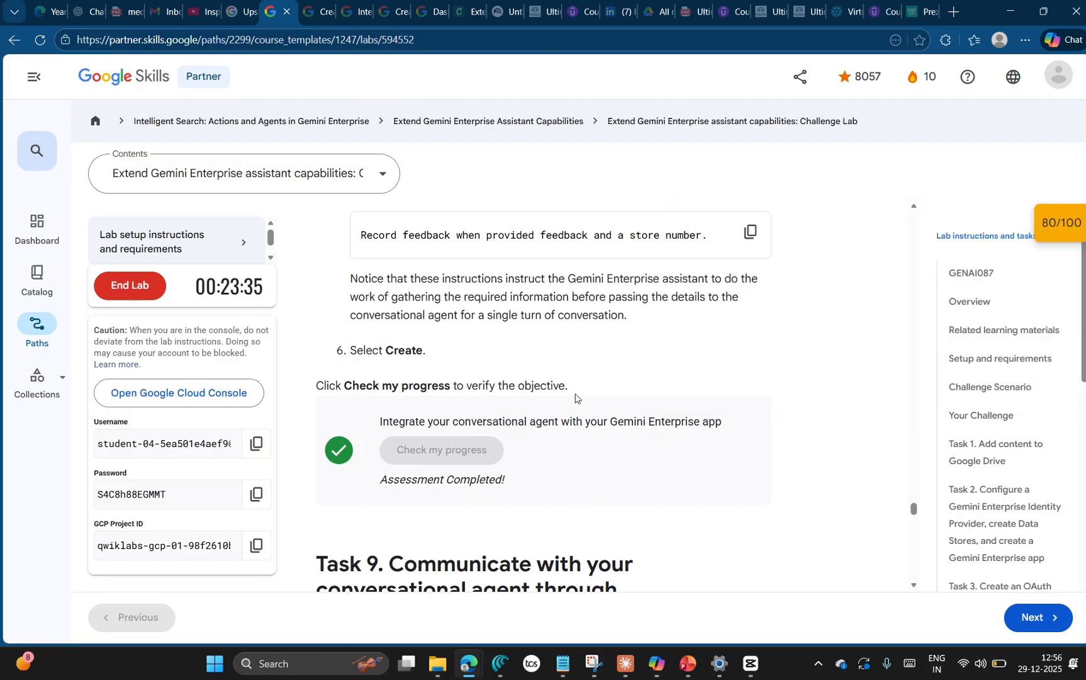
Step: Following Task 9, open the web app of Cymbal Team Gemini Enterprise from its overview and dismiss the welcome dialog
scroll(692, 455, "down", 5)
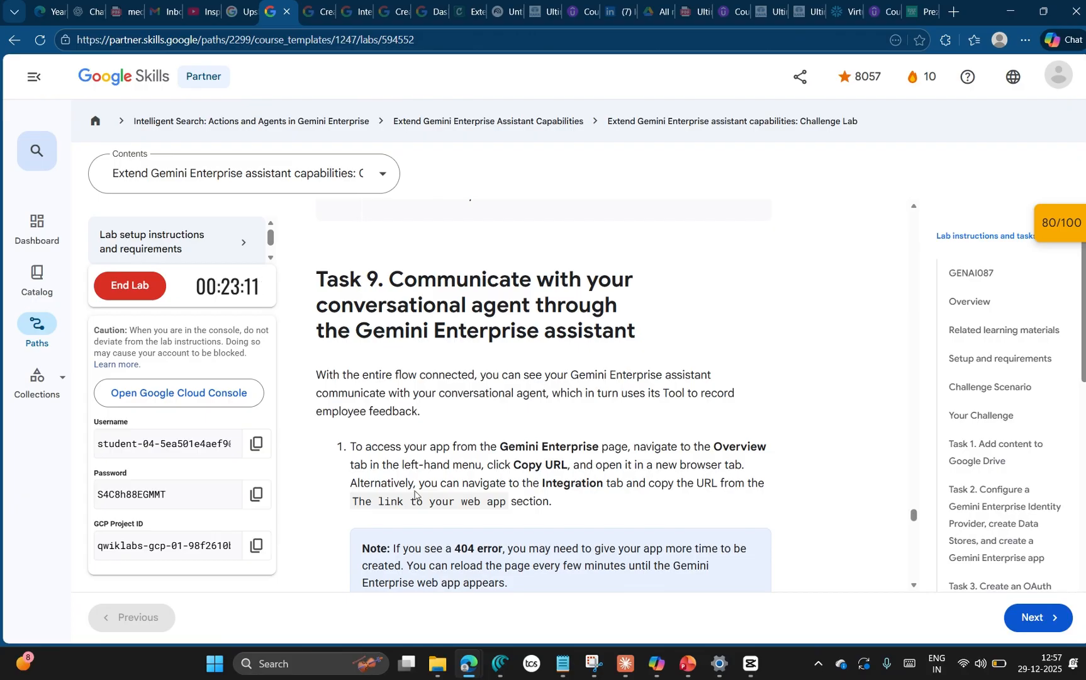
key("alt+Tab")
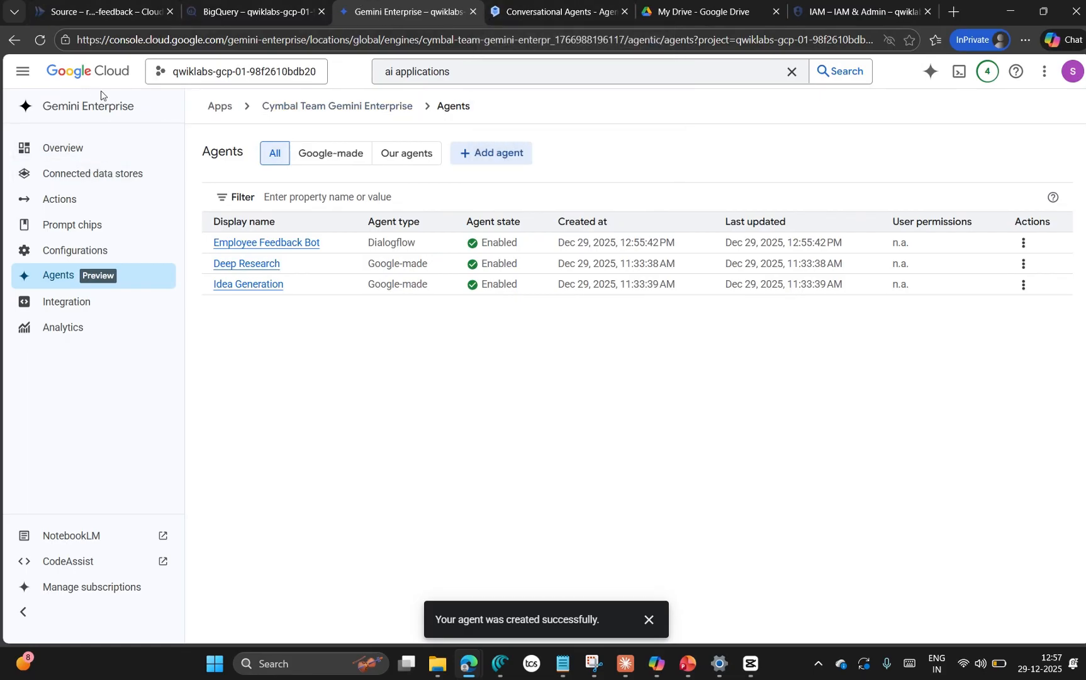
left_click(225, 107)
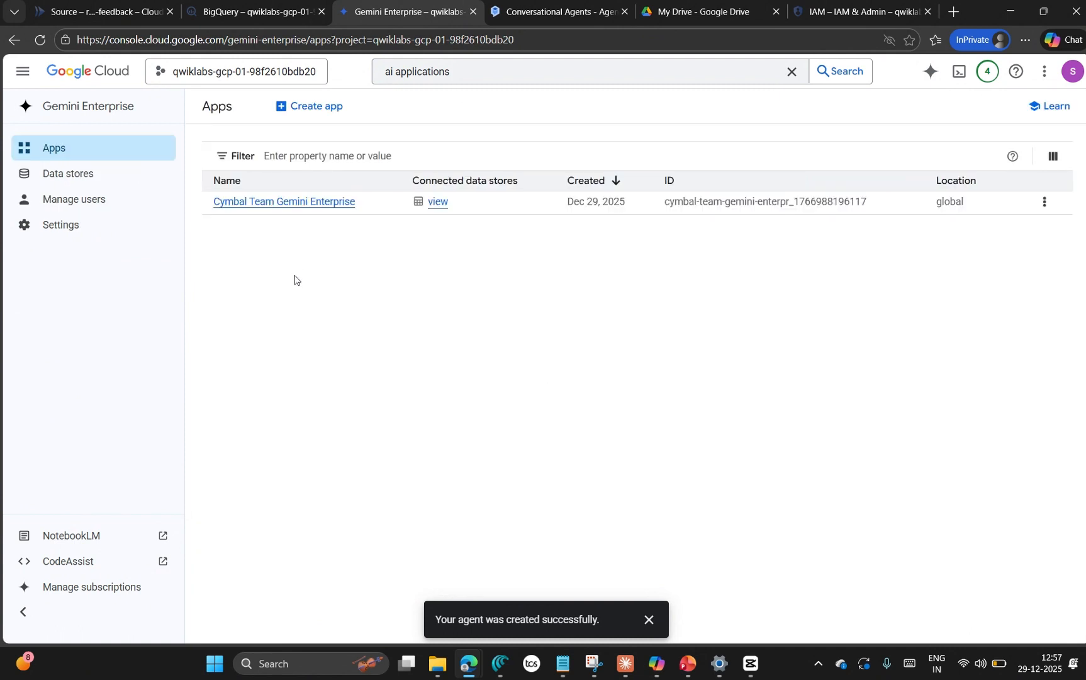
left_click(284, 207)
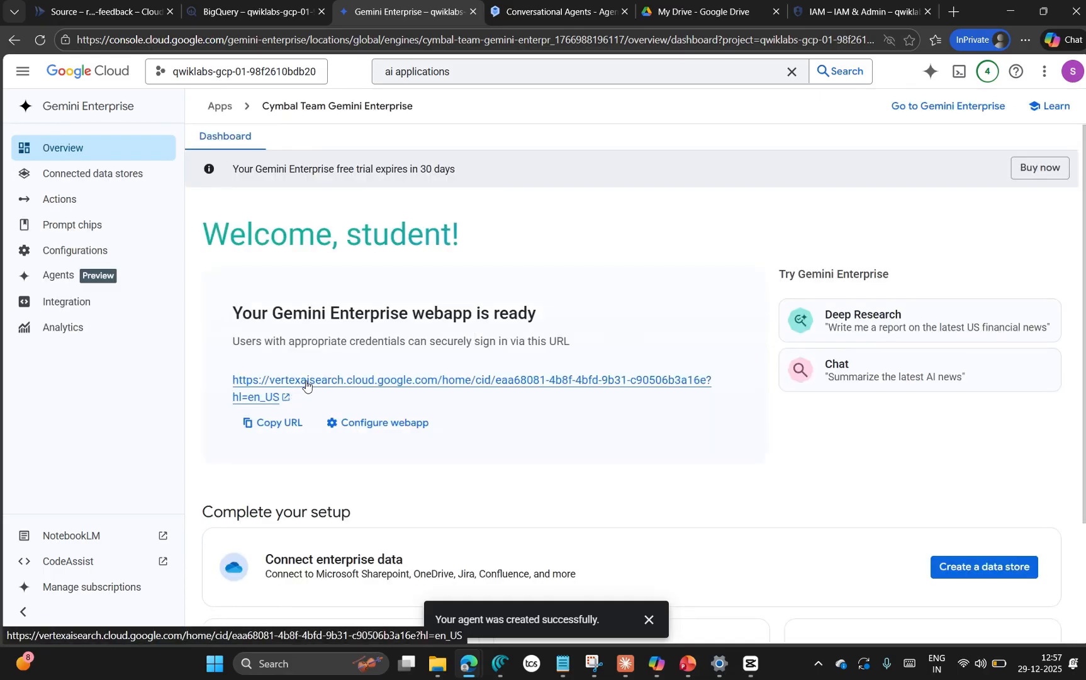
left_click(306, 380)
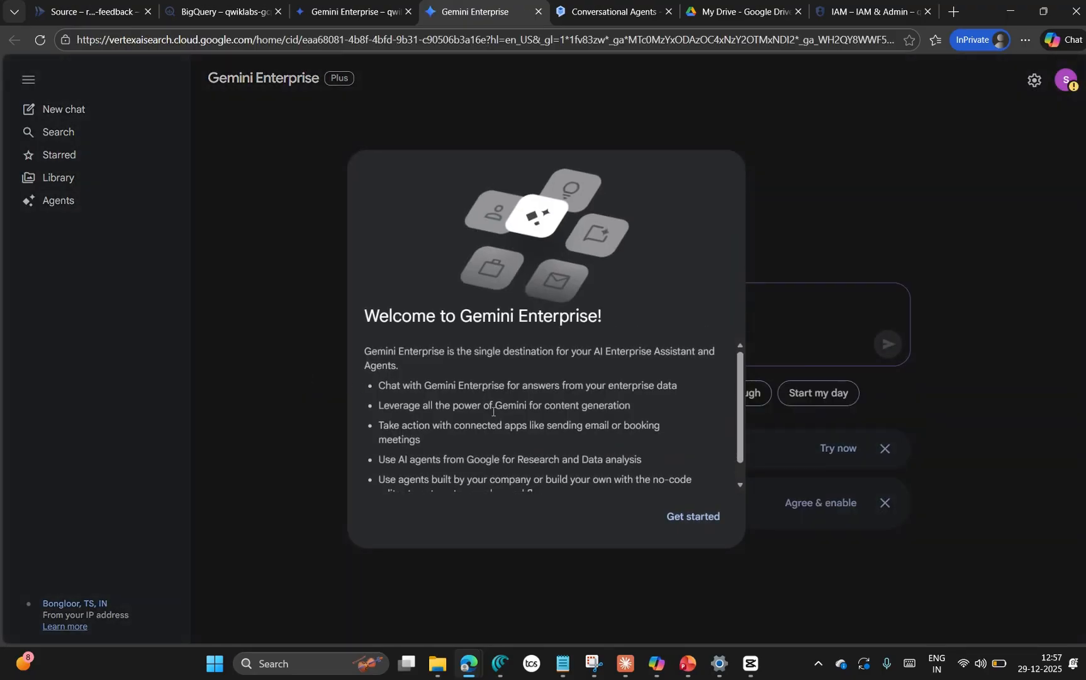
left_click(699, 518)
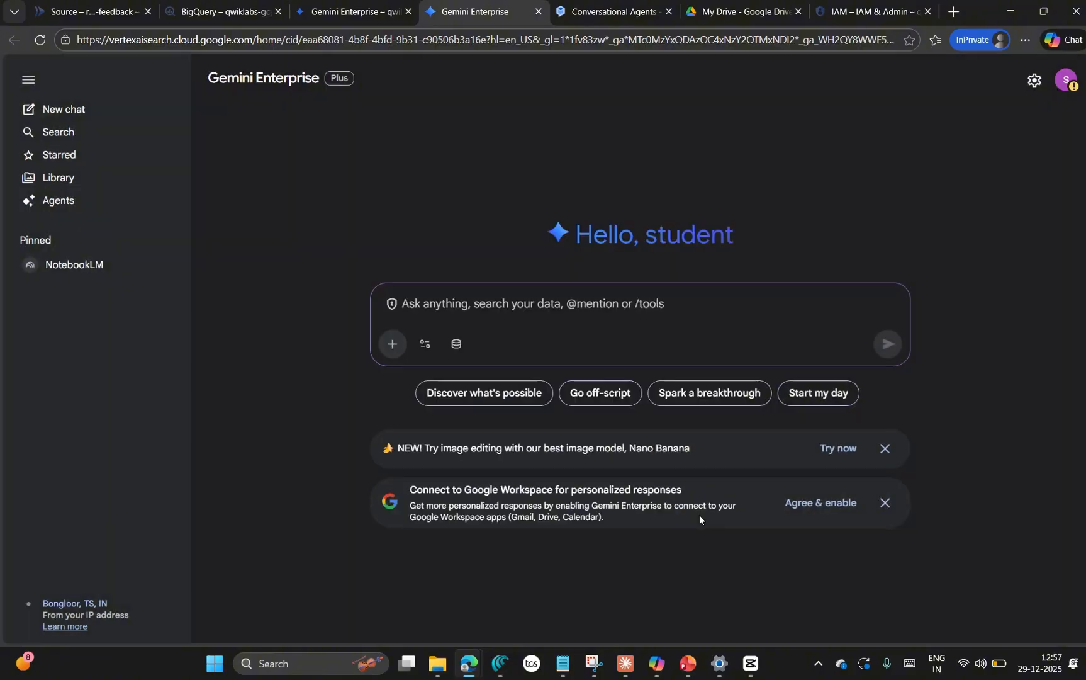
Step: Authorize Google Workspace for Gemini Enterprise with the signed-in student account and review the assistant's data connectors
left_click(826, 501)
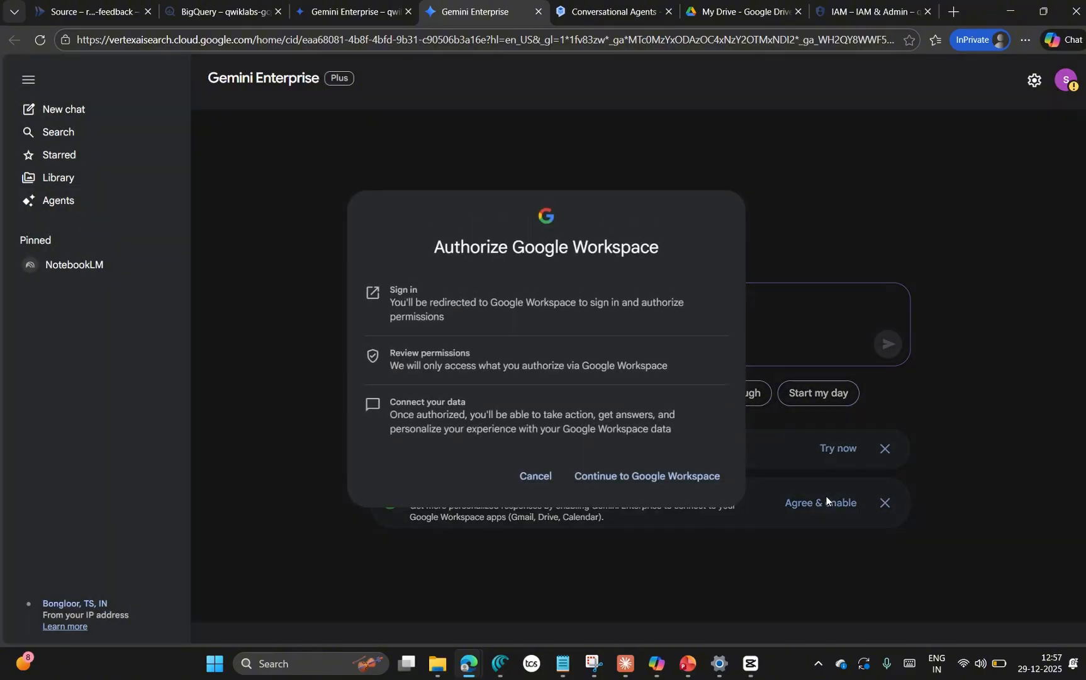
left_click(662, 476)
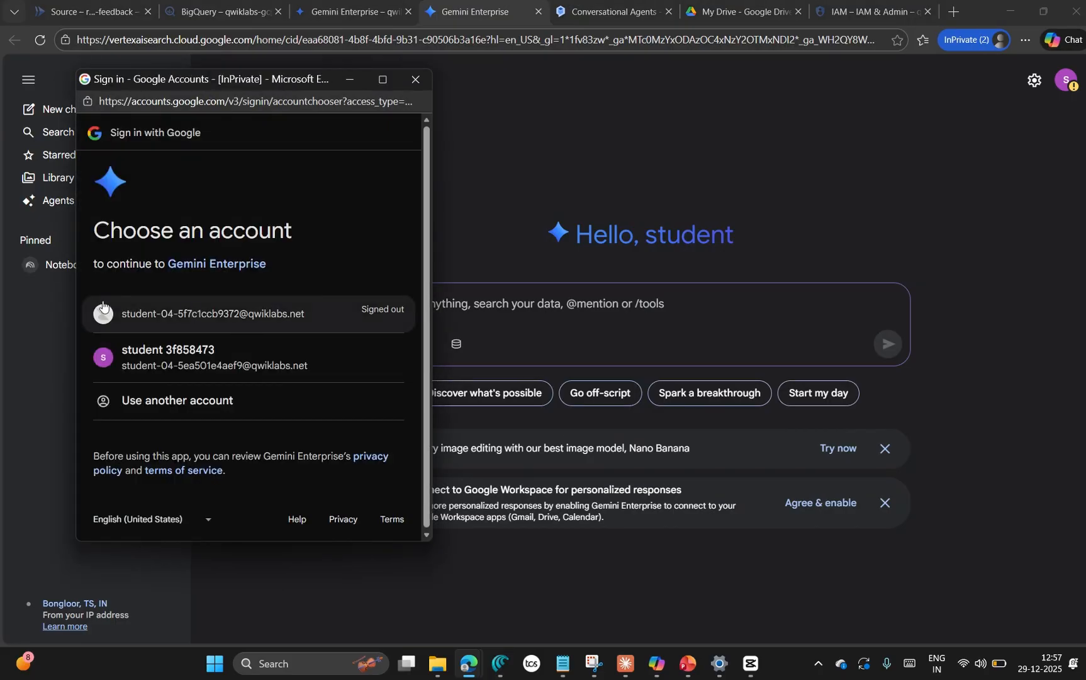
left_click(260, 356)
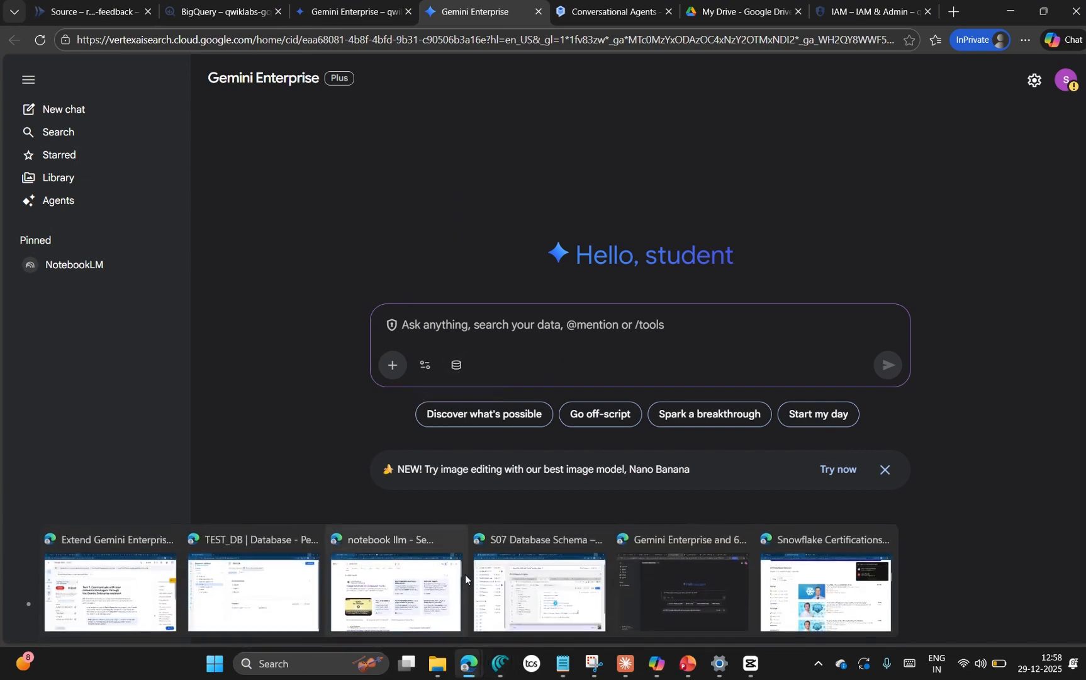
left_click(457, 367)
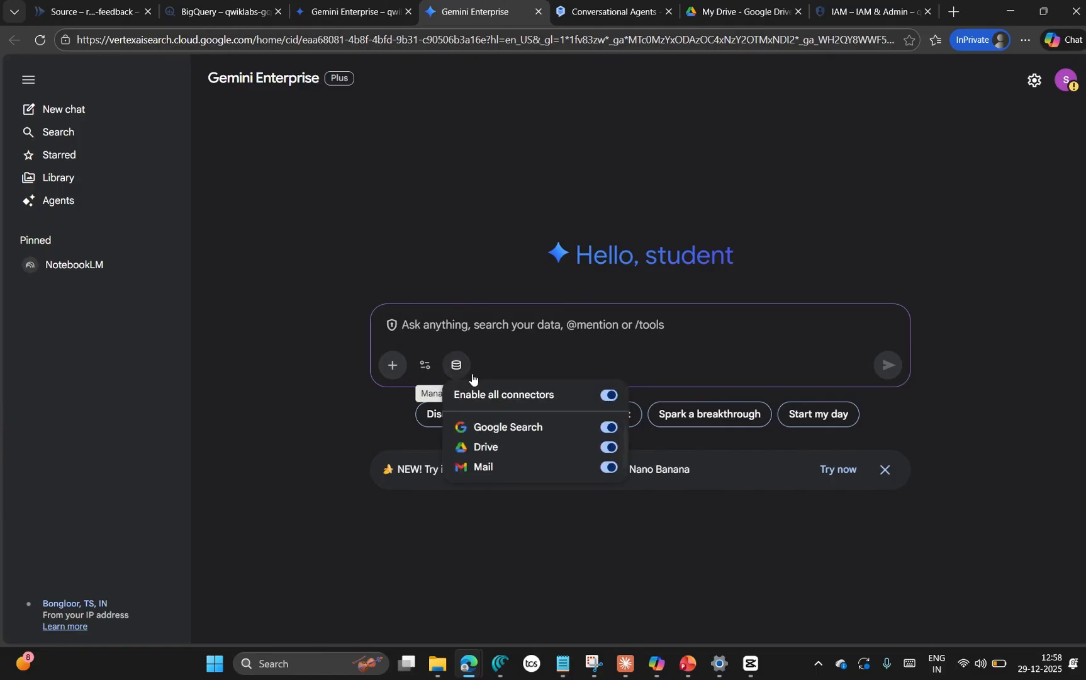
left_click(554, 542)
Step: Copy the Task 9 Gmail action test prompt from the lab instructions and paste it into the Gemini Enterprise assistant
mouse_move(468, 663)
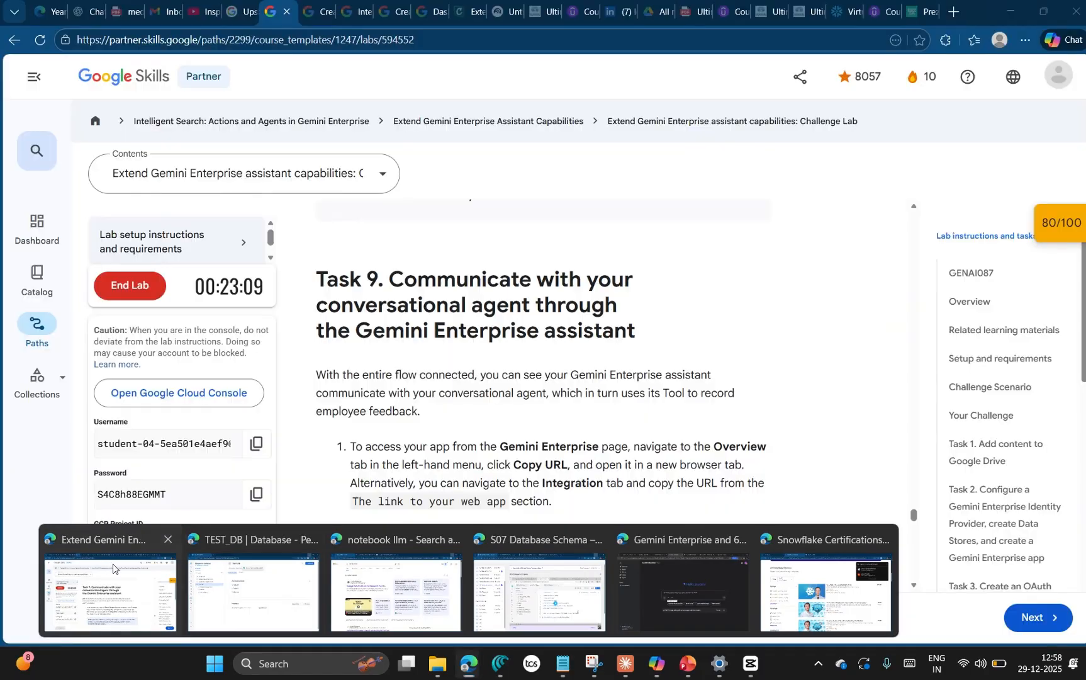
left_click(113, 568)
scroll(485, 432, "down", 5)
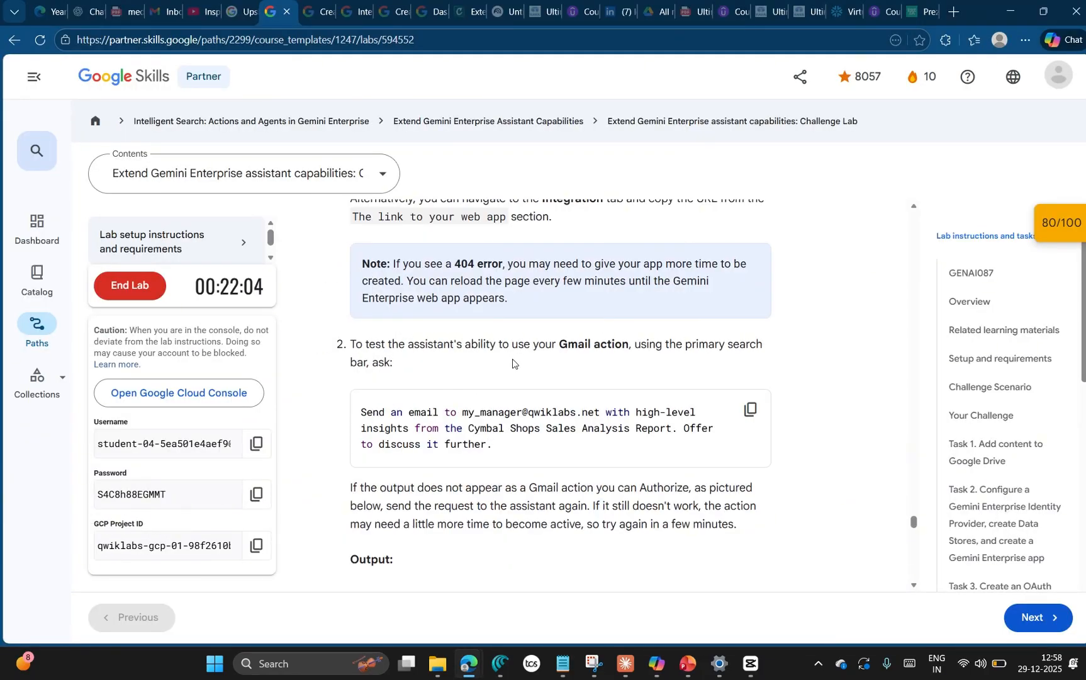
left_click(749, 412)
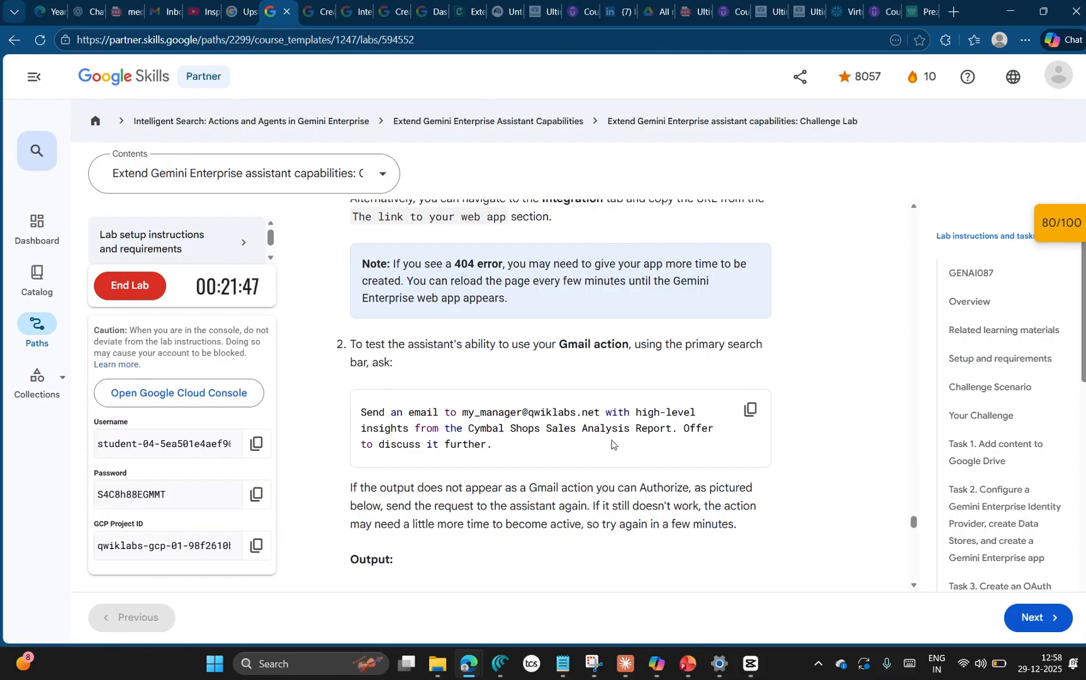
key("alt+Tab")
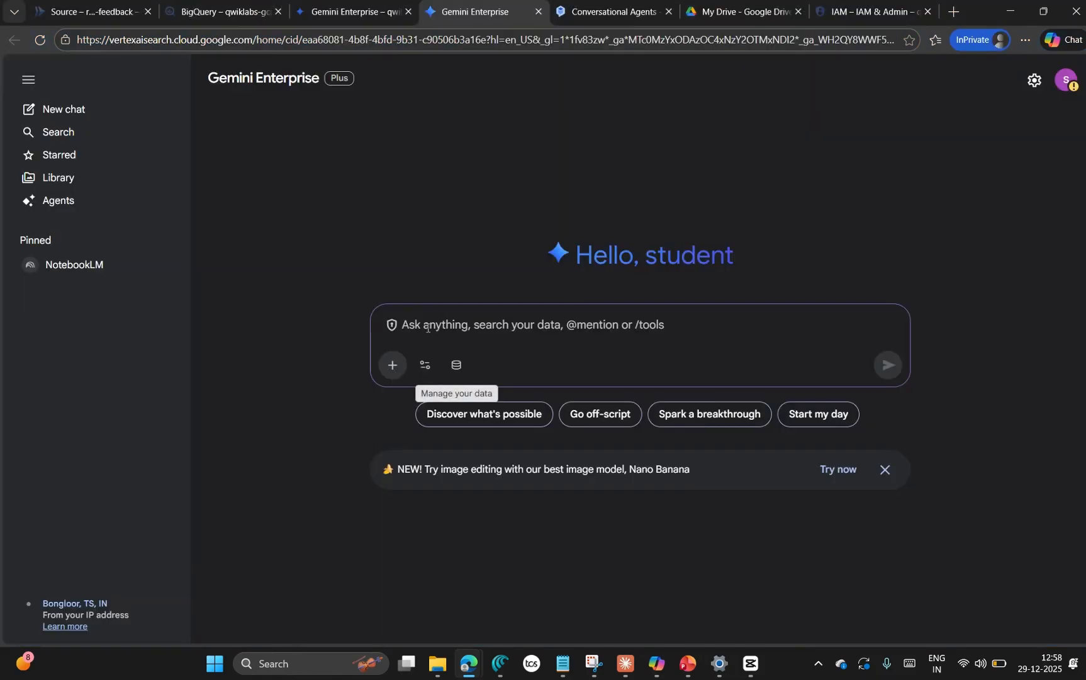
left_click(456, 365)
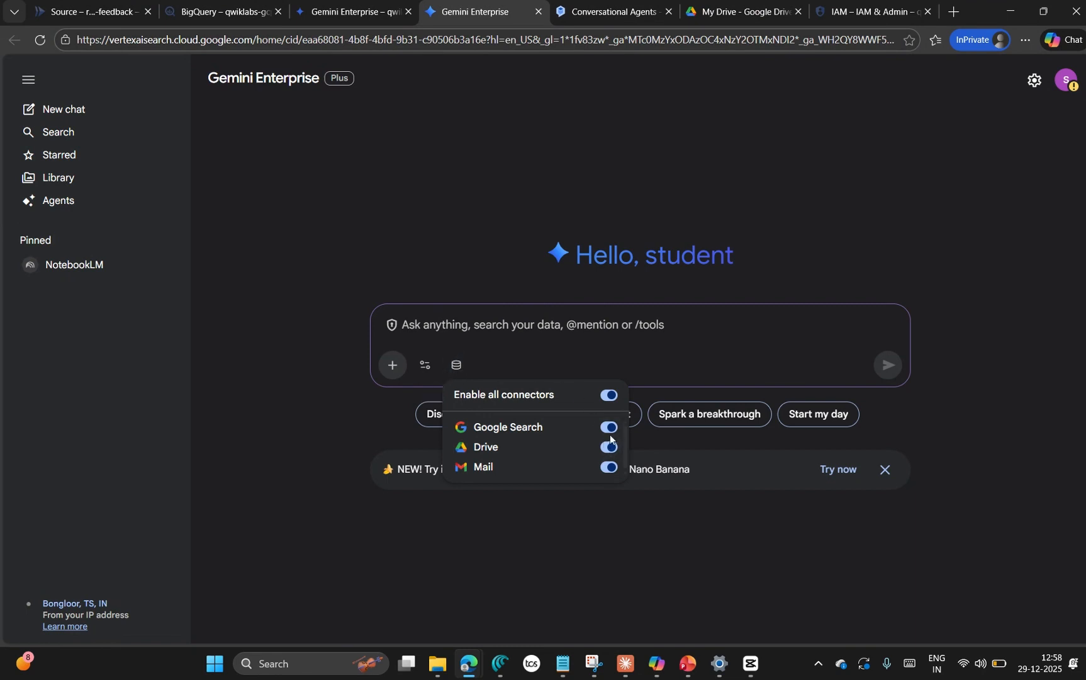
left_click(443, 318)
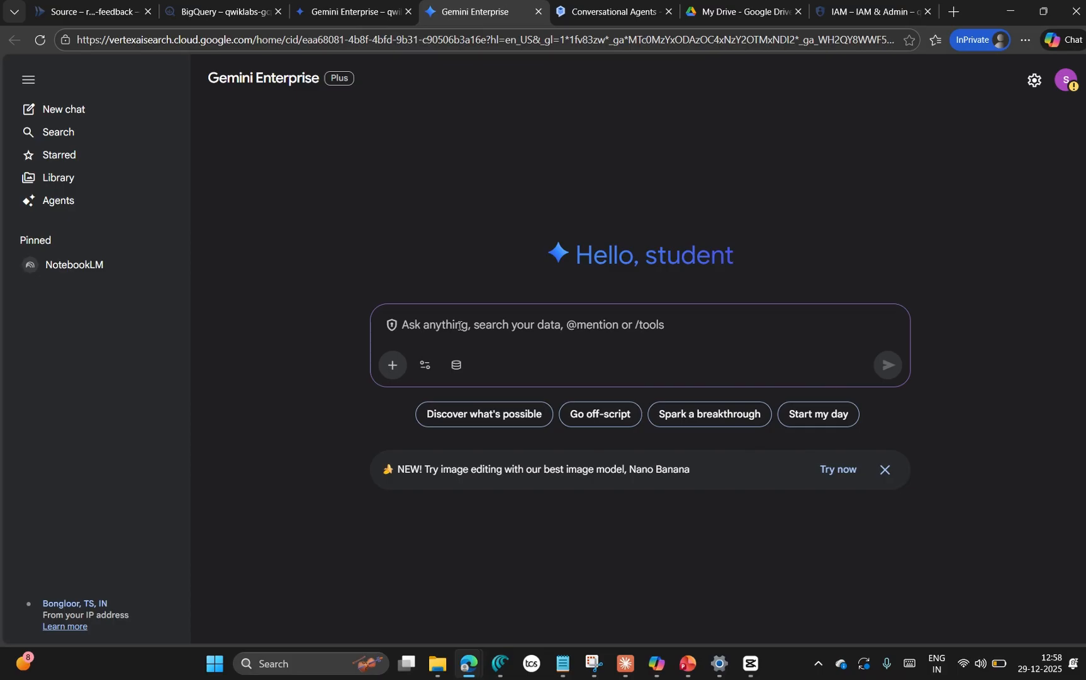
key("ctrl+v")
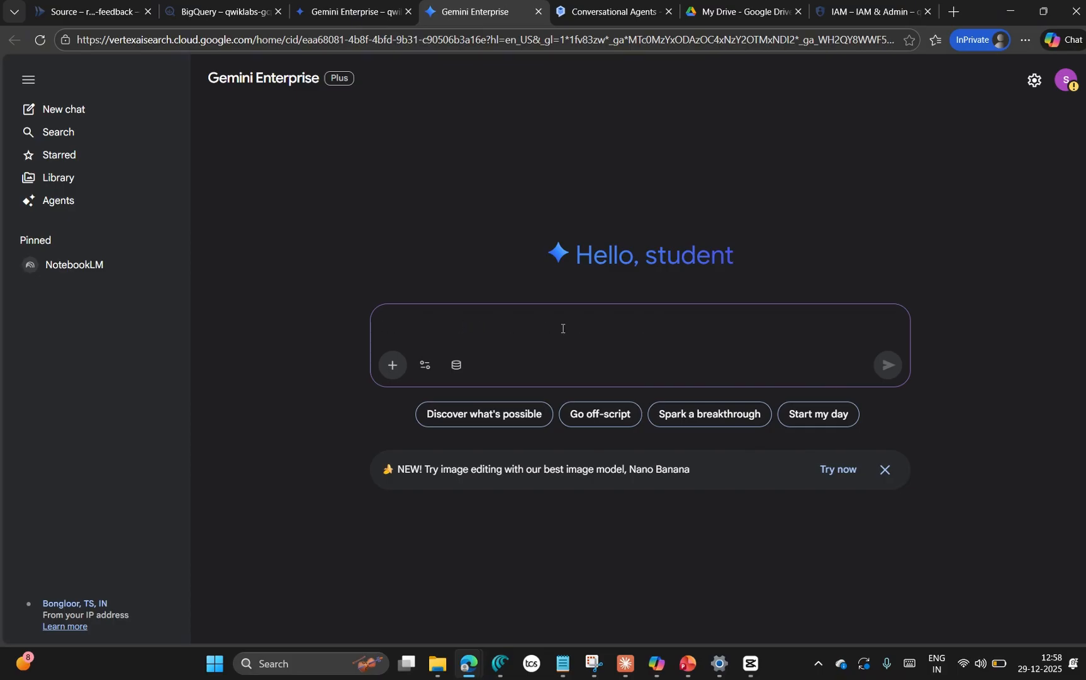
key("ctrl+v")
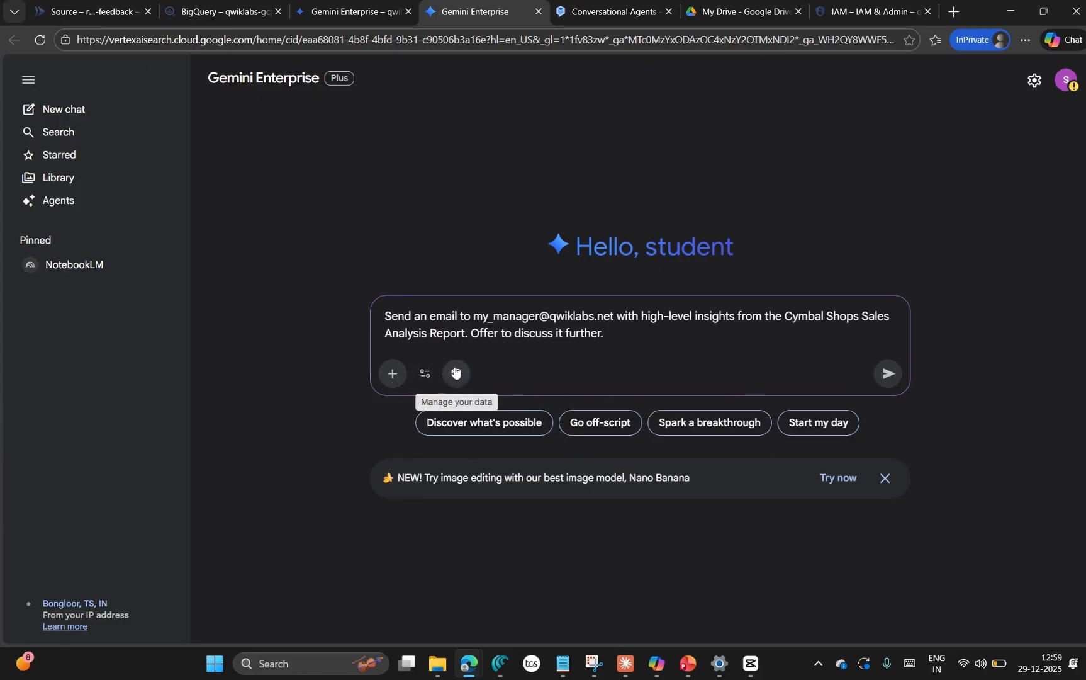
Step: Disable the Google Search and Drive connectors, leaving only Mail enabled, and submit the email request to the assistant
left_click(456, 374)
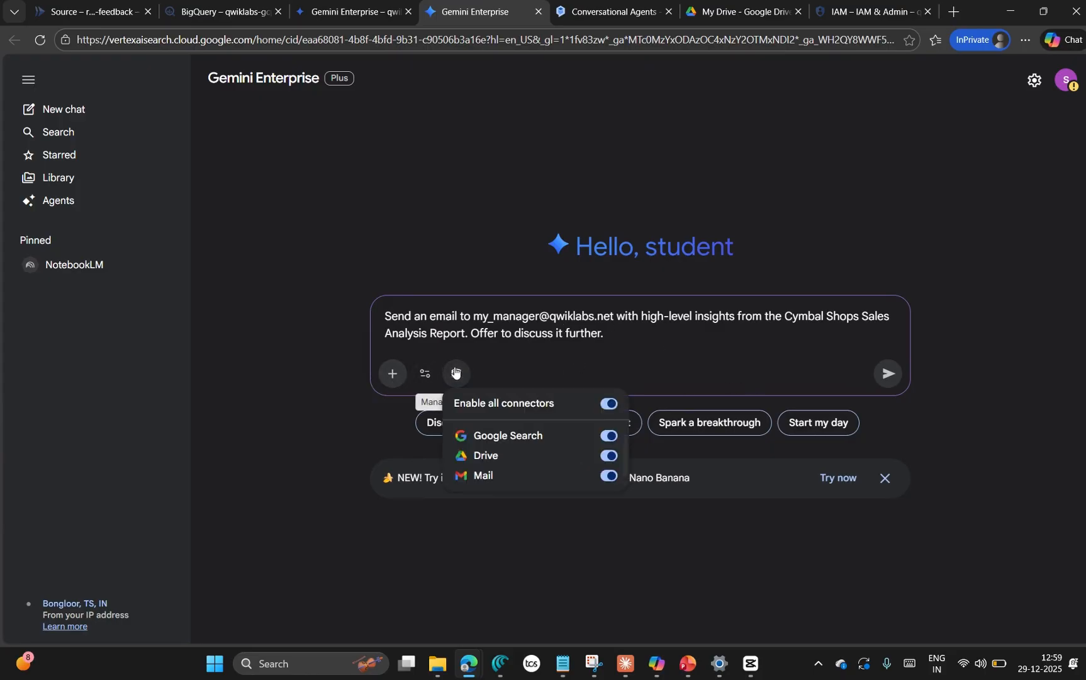
left_click(605, 436)
left_click(605, 457)
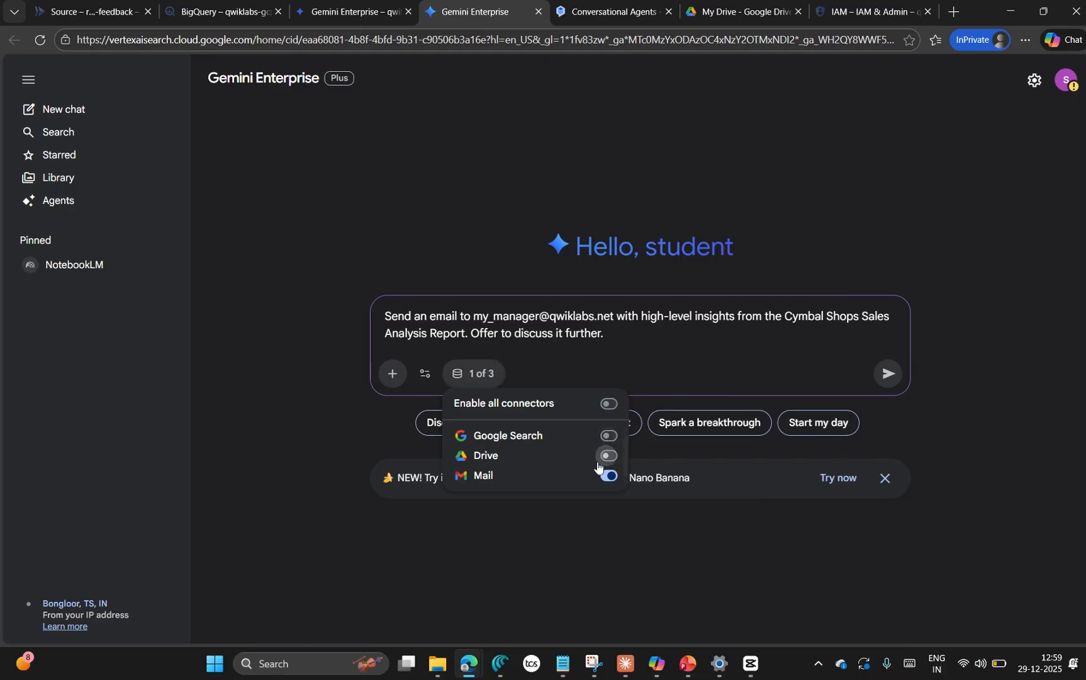
left_click(887, 373)
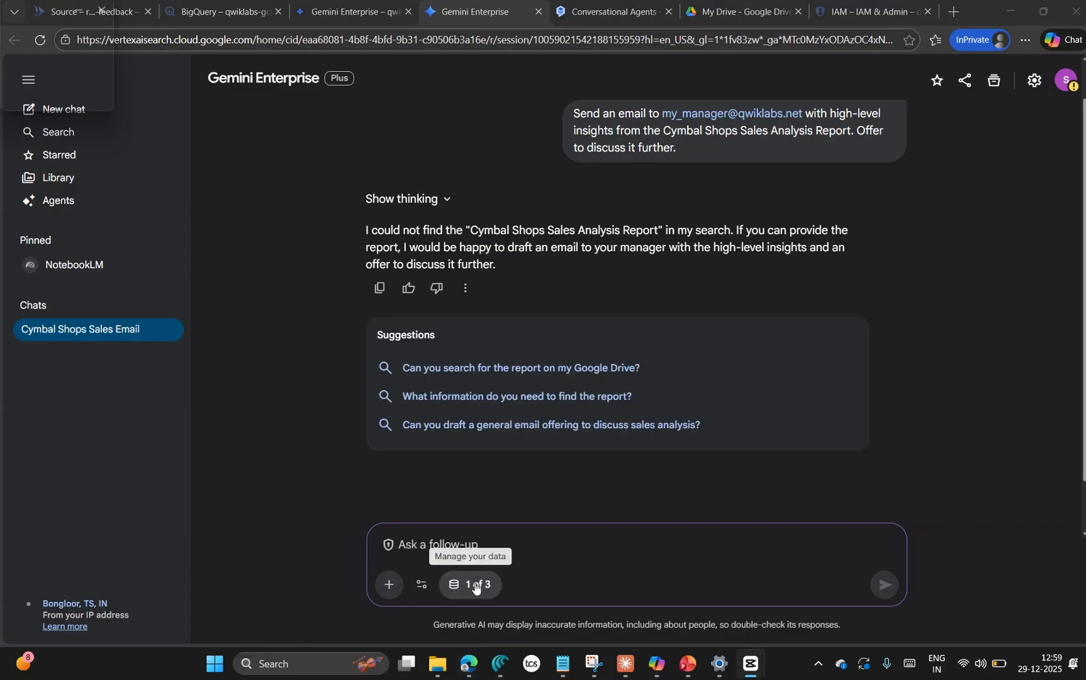
Step: Re-enable the Drive and Google Search connectors, resend the same email request as a follow-up, and review the reply
left_click(475, 585)
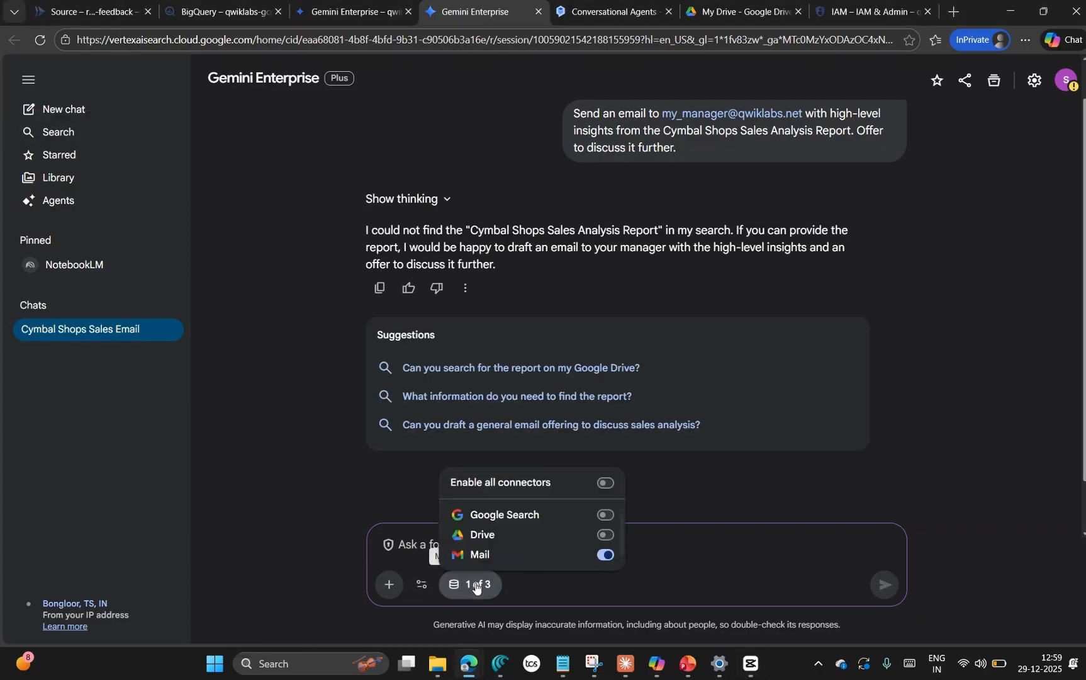
left_click(605, 535)
left_click(605, 515)
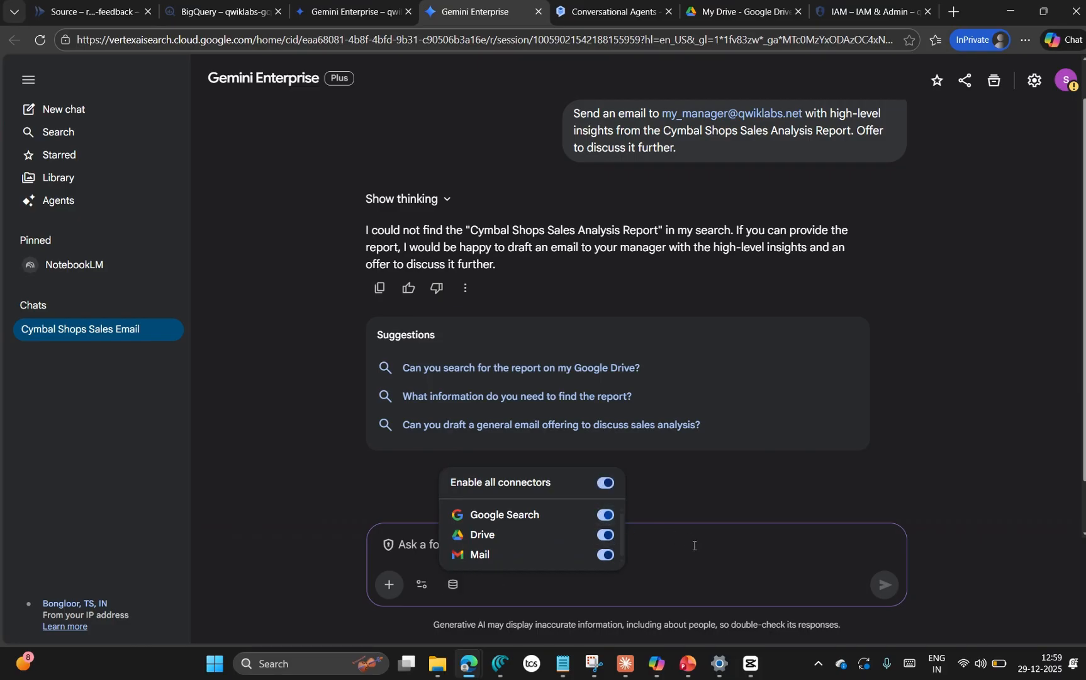
left_click(698, 549)
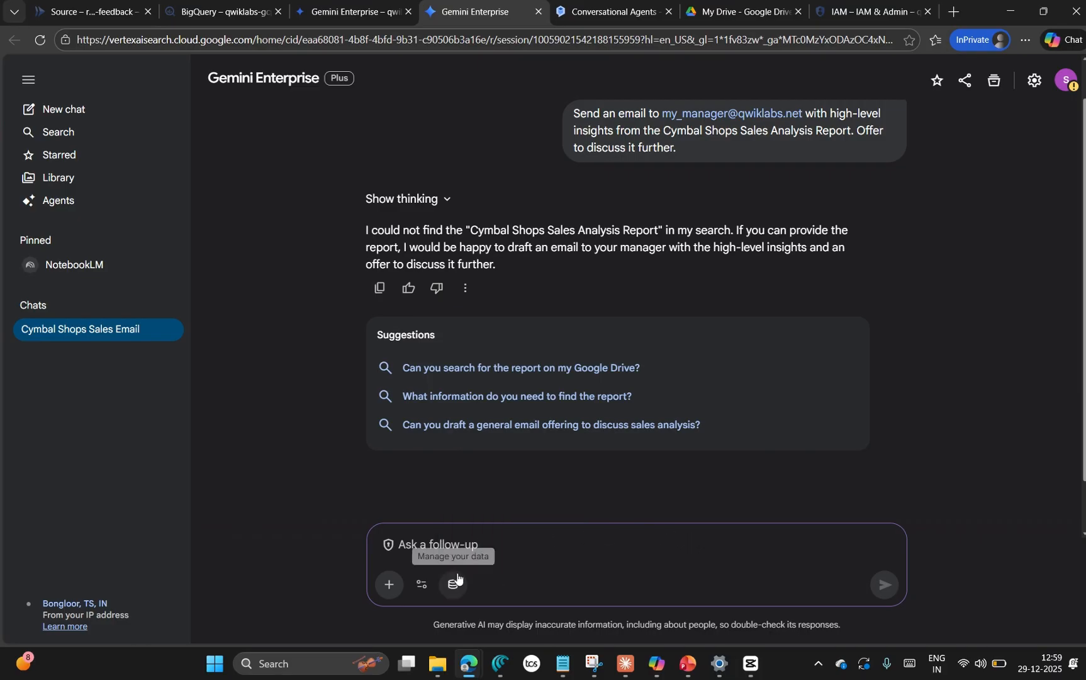
key("ctrl+v")
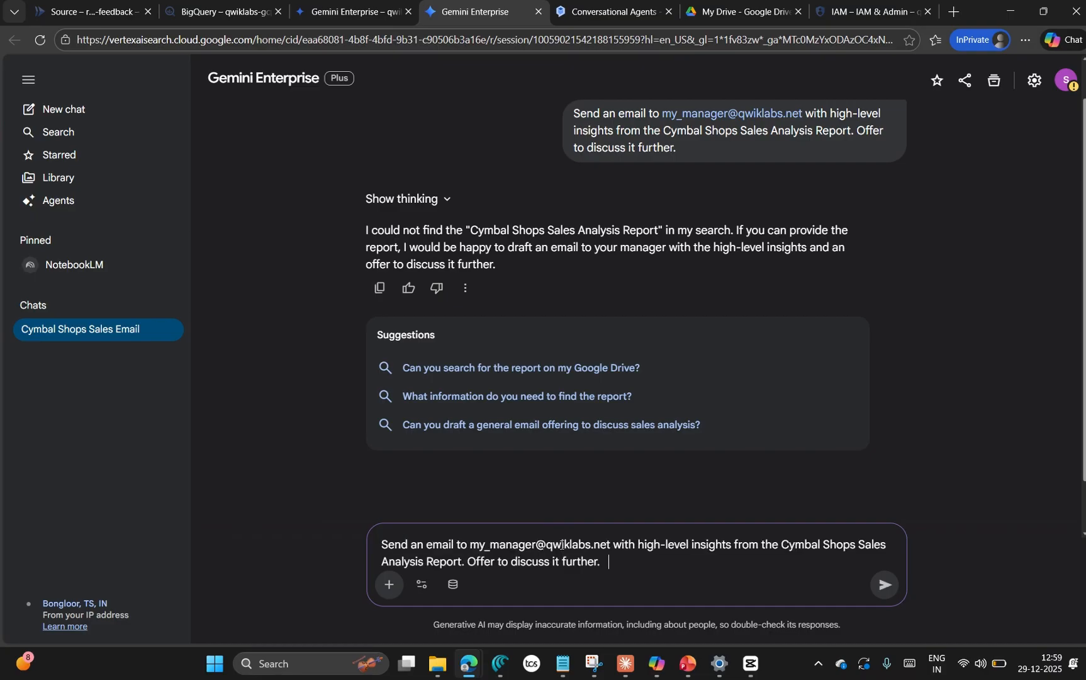
left_click(885, 585)
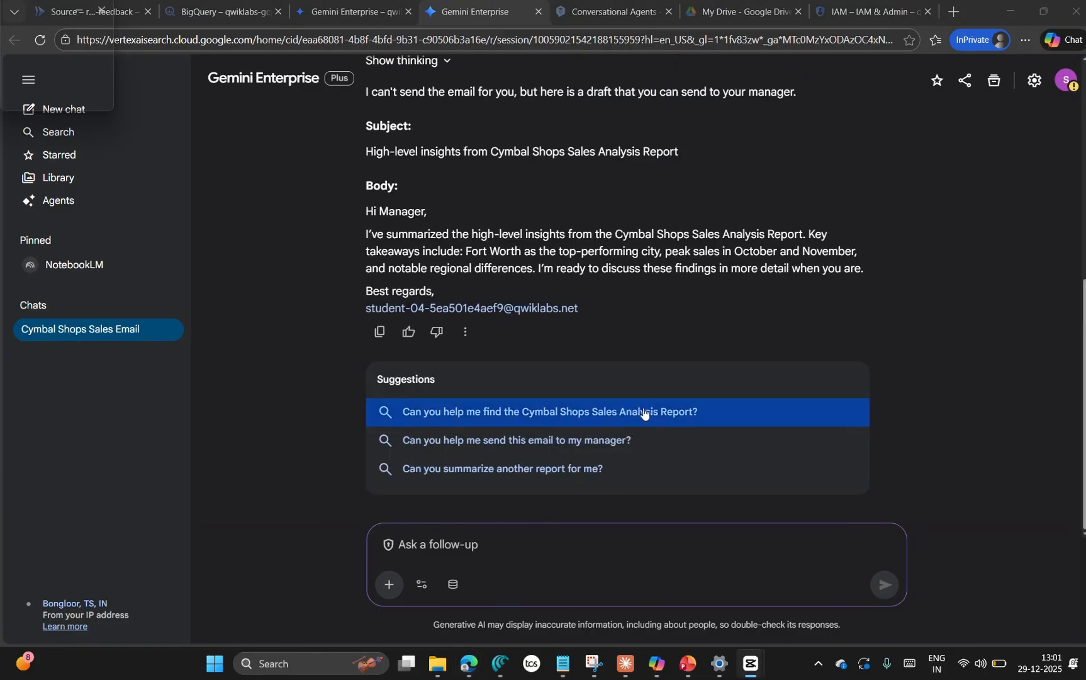
scroll(613, 359, "up", 4)
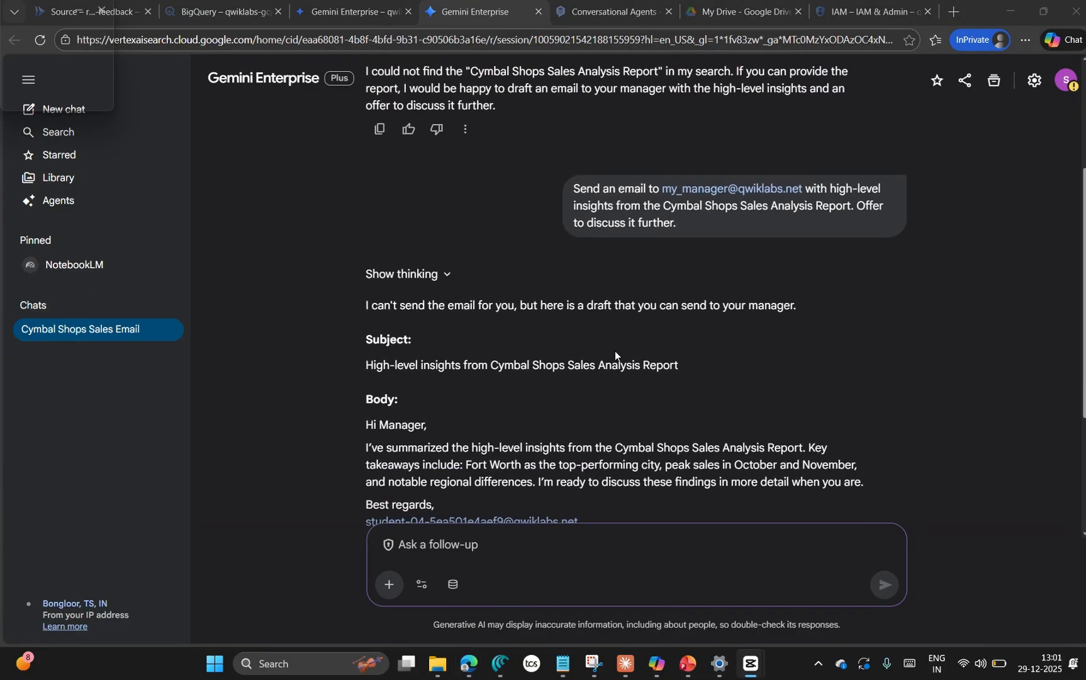
scroll(589, 359, "down", 1)
Step: Recheck the Gmail action instructions in the lab, and copy the web app link from Cymbal Team Gemini Enterprise's Integration page
mouse_move(468, 663)
left_click(151, 604)
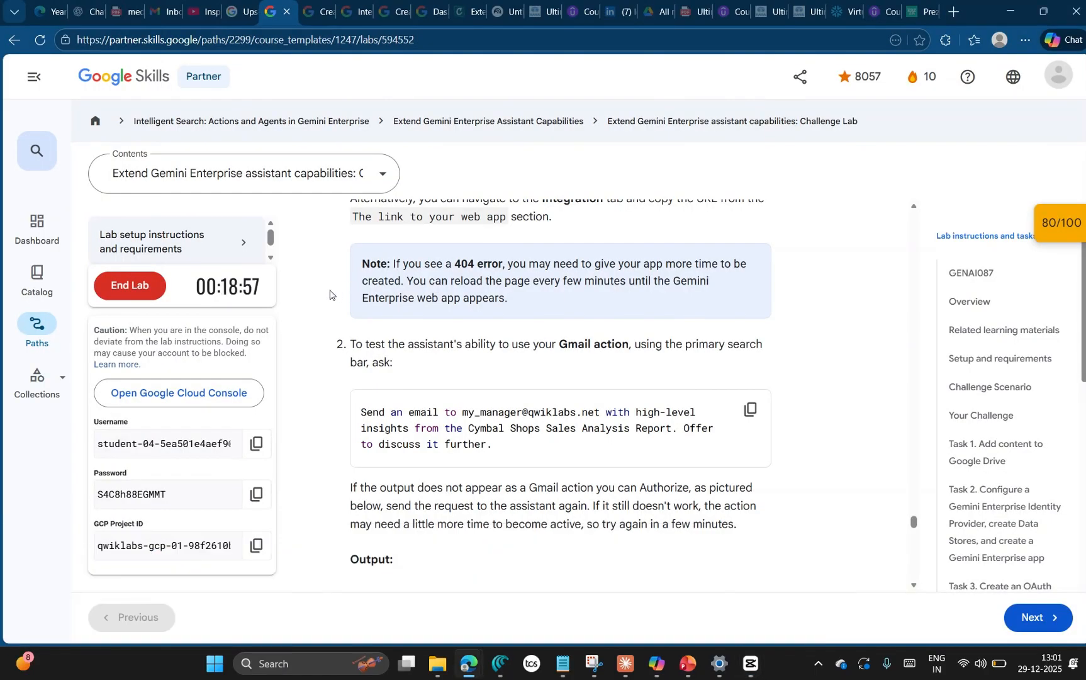
mouse_move(464, 663)
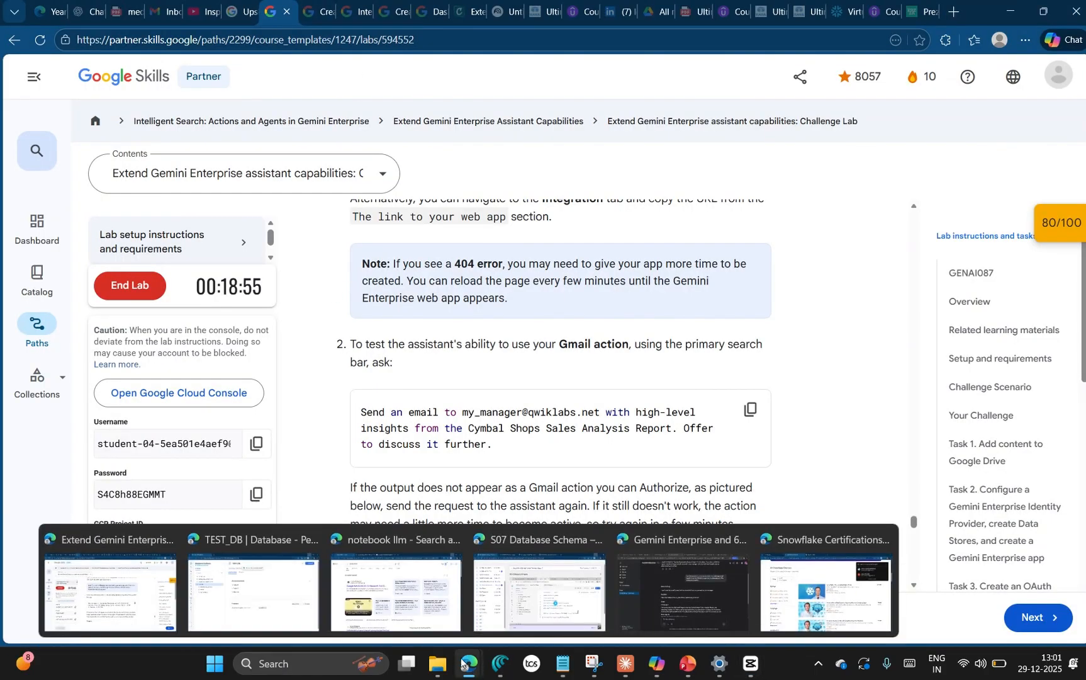
left_click(678, 601)
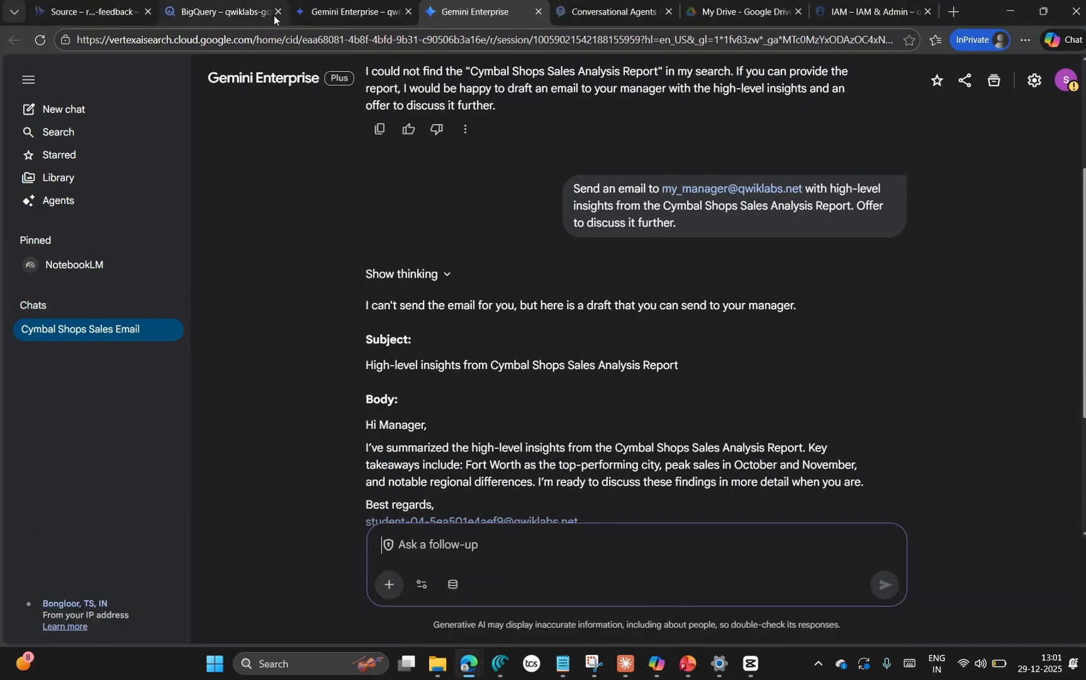
left_click(366, 14)
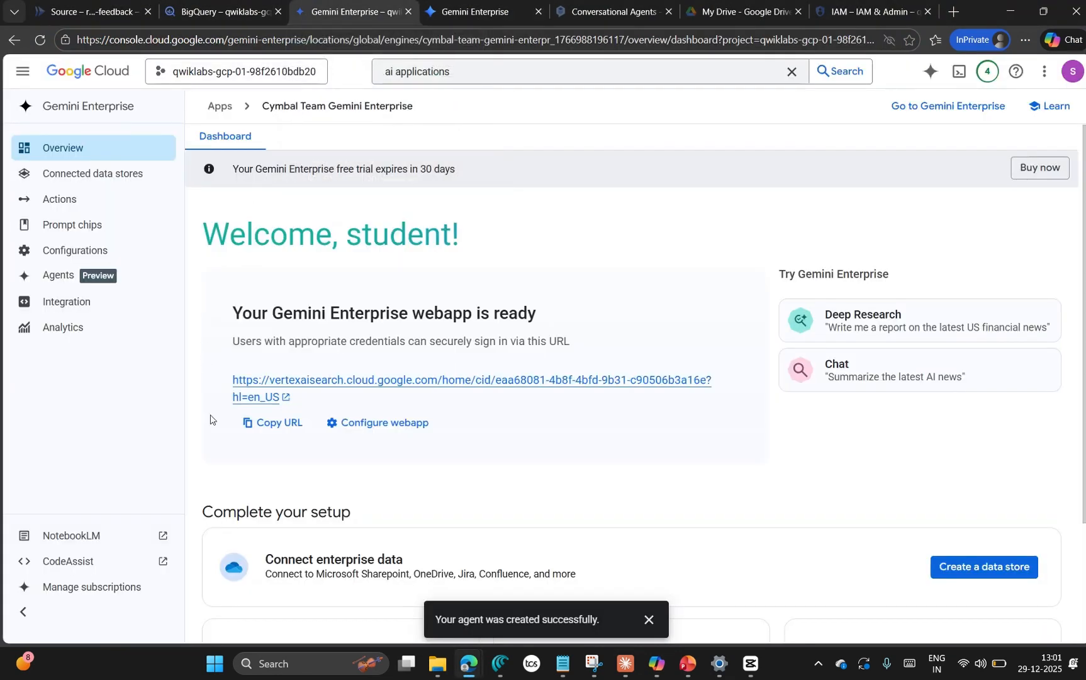
left_click(75, 303)
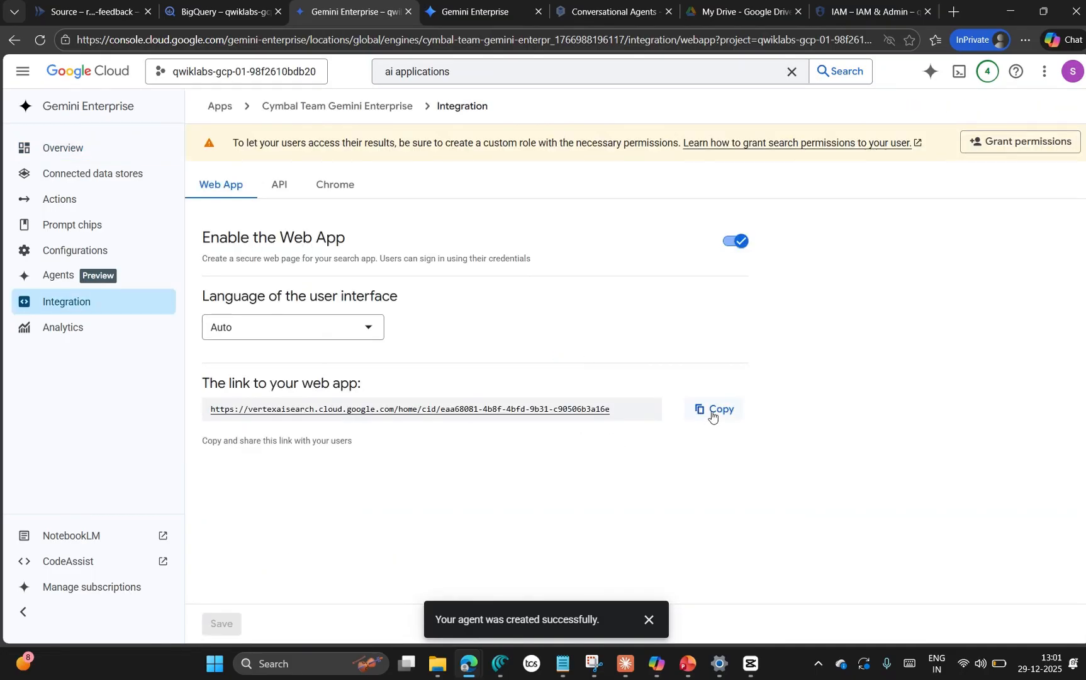
left_click(712, 411)
Step: Load the copied web app link in the existing Gemini Enterprise tab and authorize Google Workspace for personalized responses
left_click(462, 20)
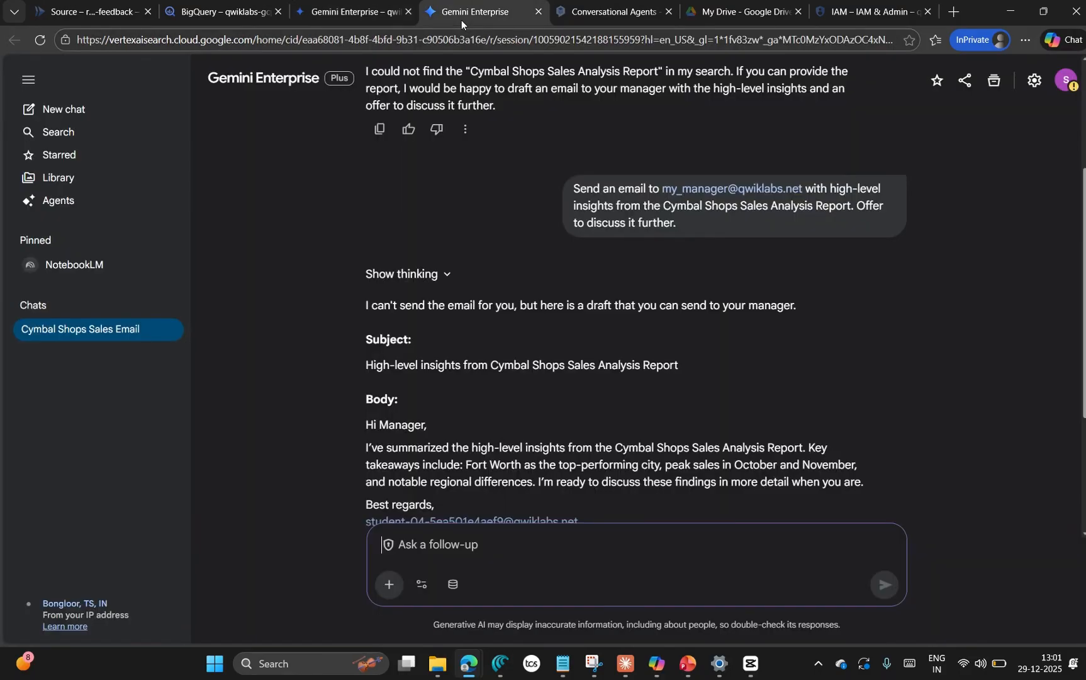
left_click(421, 45)
key("ctrl+v")
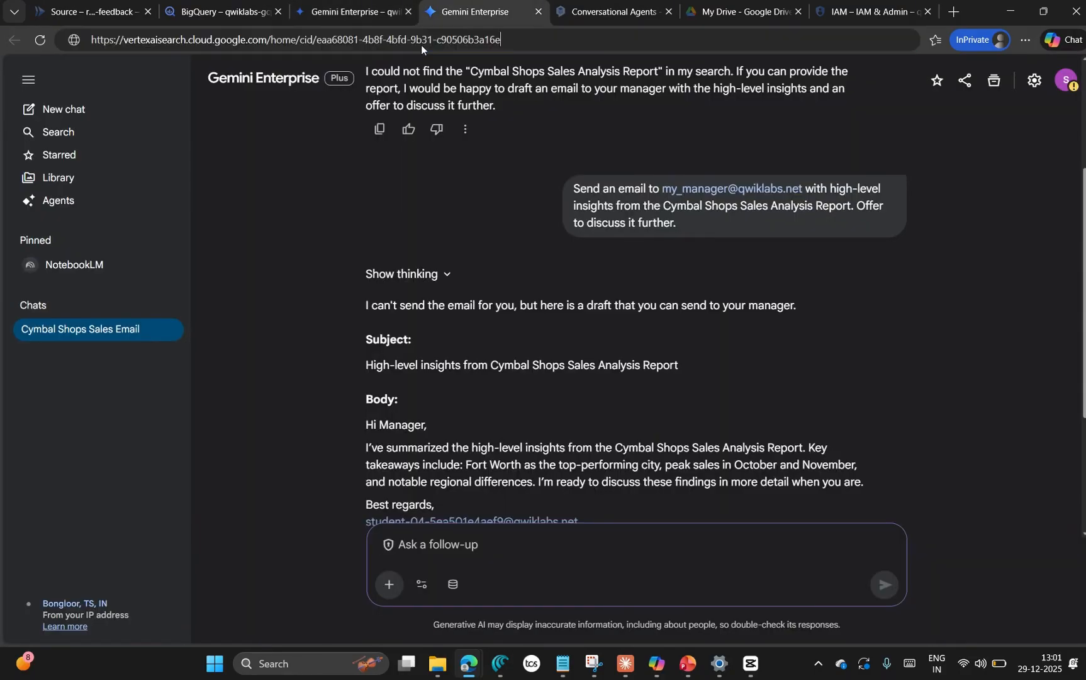
key("Return")
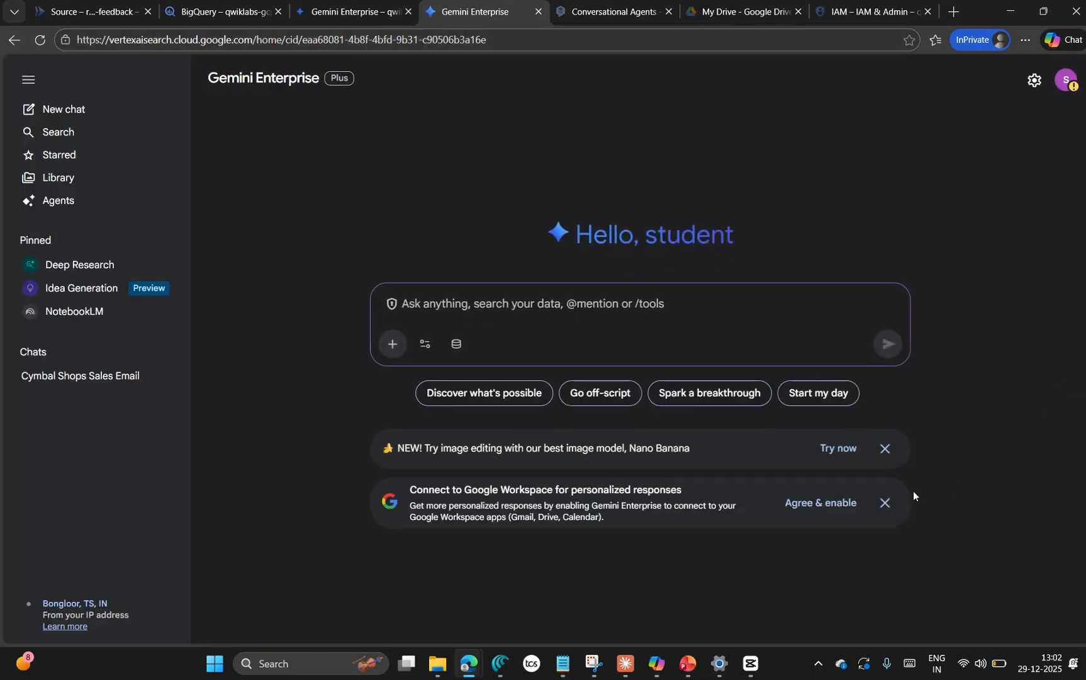
left_click(820, 503)
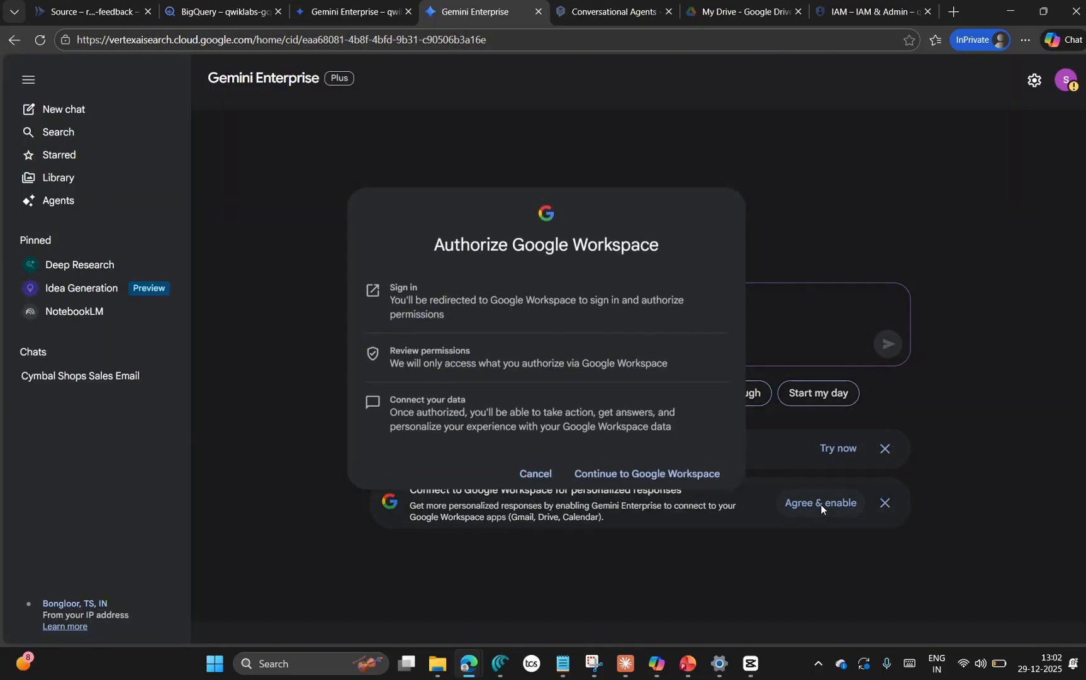
left_click(688, 473)
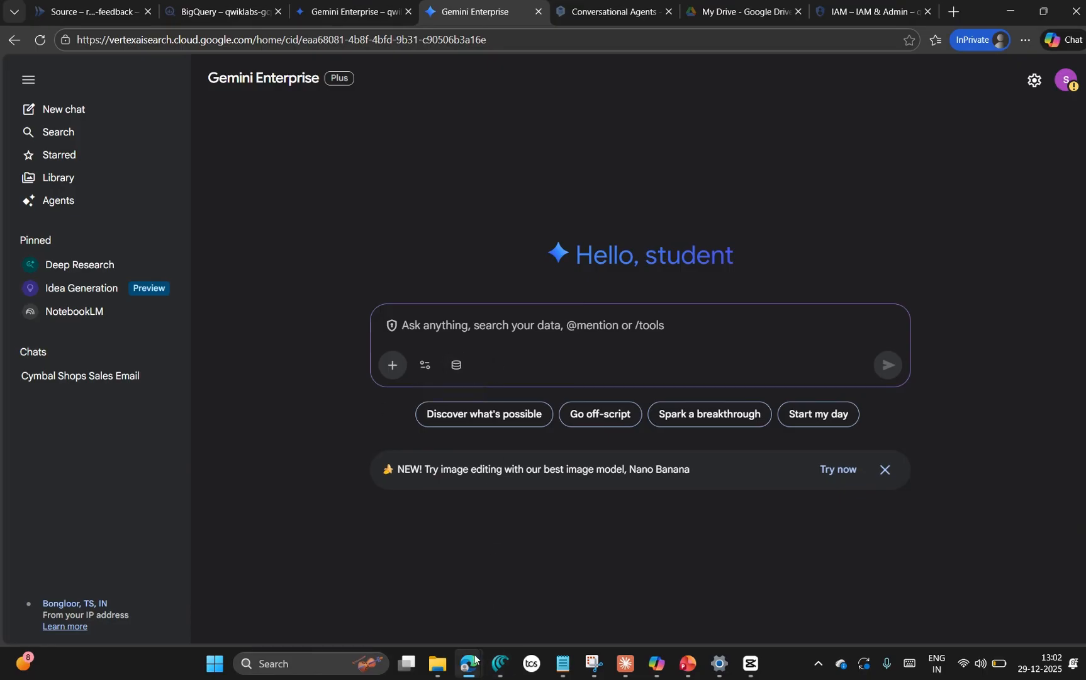
Step: Copy the Gmail action prompt from the lab again, submit it in a new assistant chat, and read through the response
mouse_move(475, 659)
left_click(107, 579)
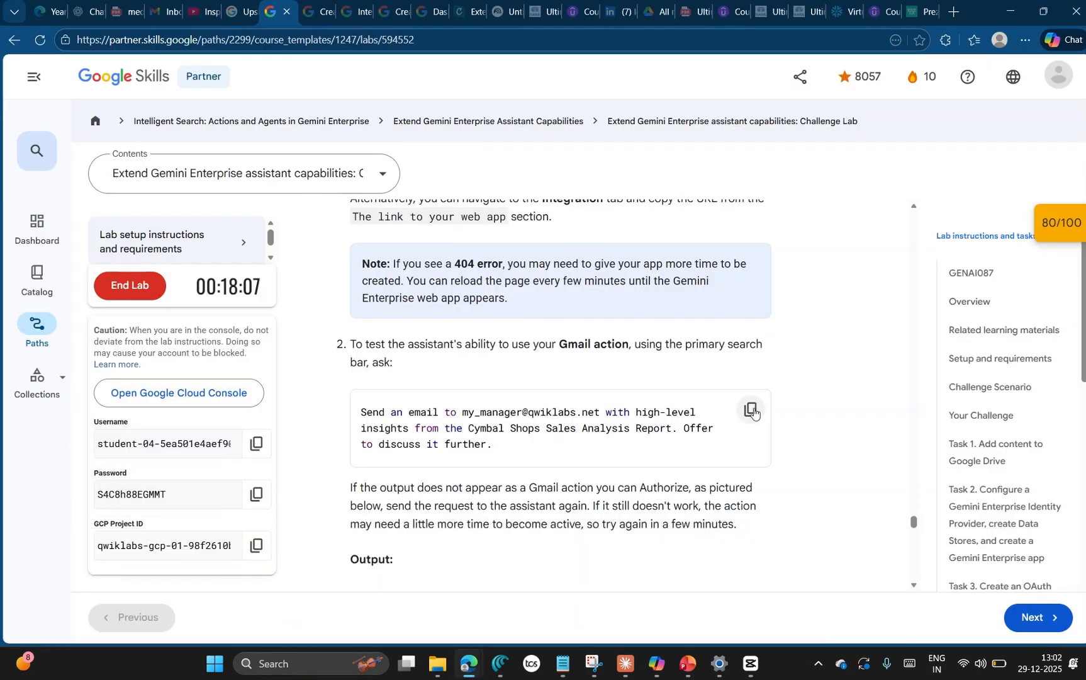
left_click(751, 409)
key("alt+Tab")
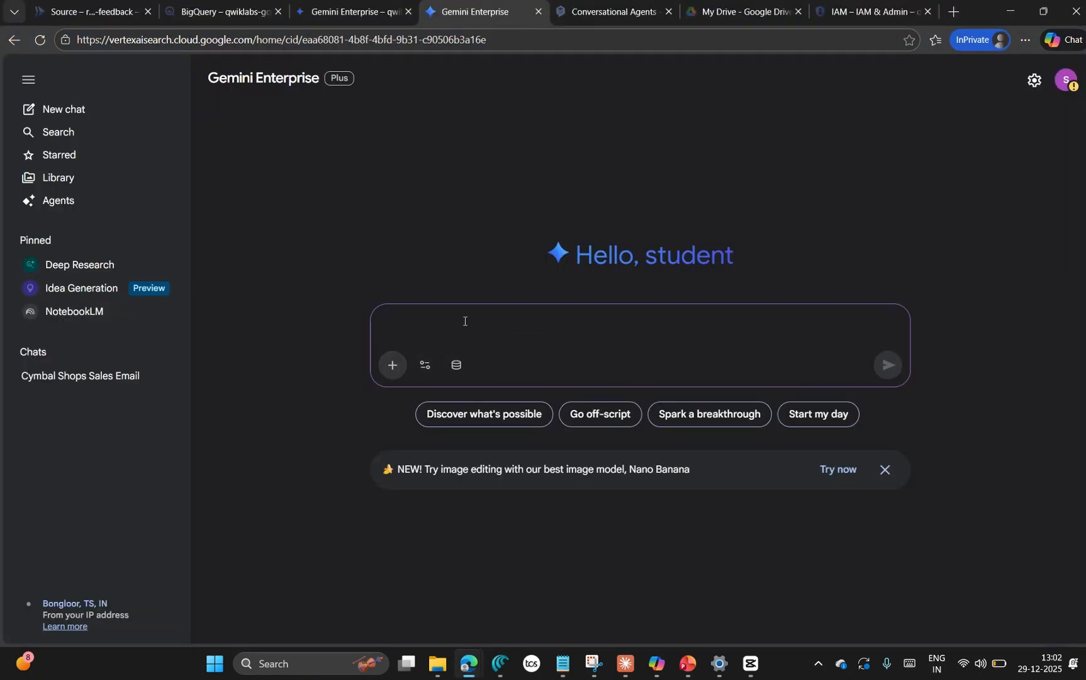
key("ctrl+v")
key("Return")
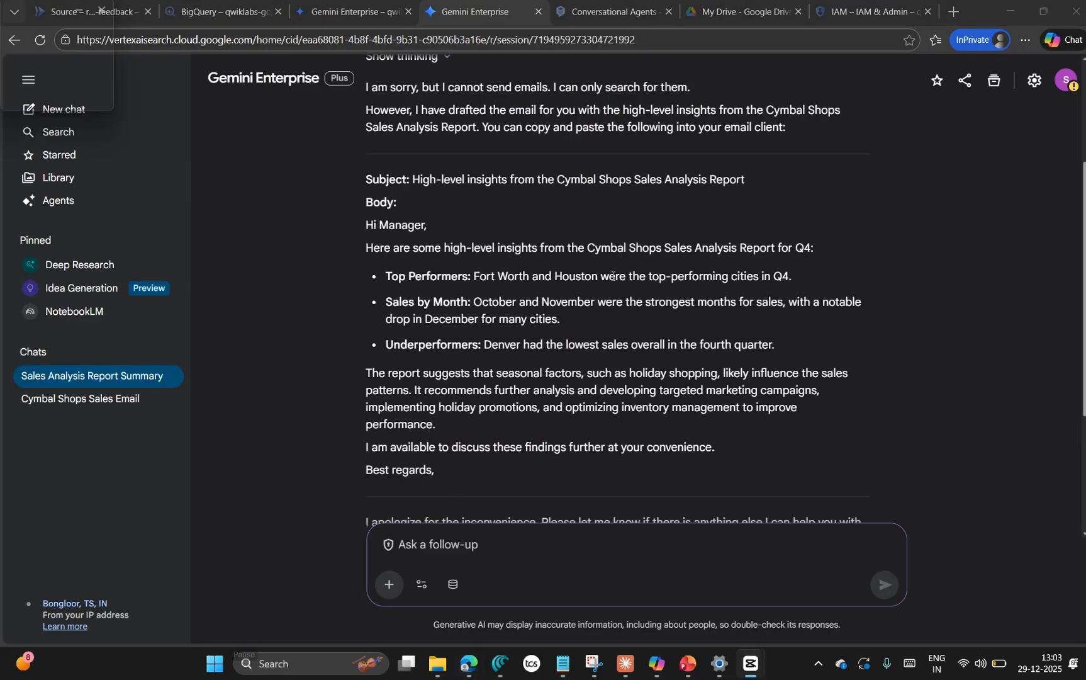
scroll(470, 209, "down", 3)
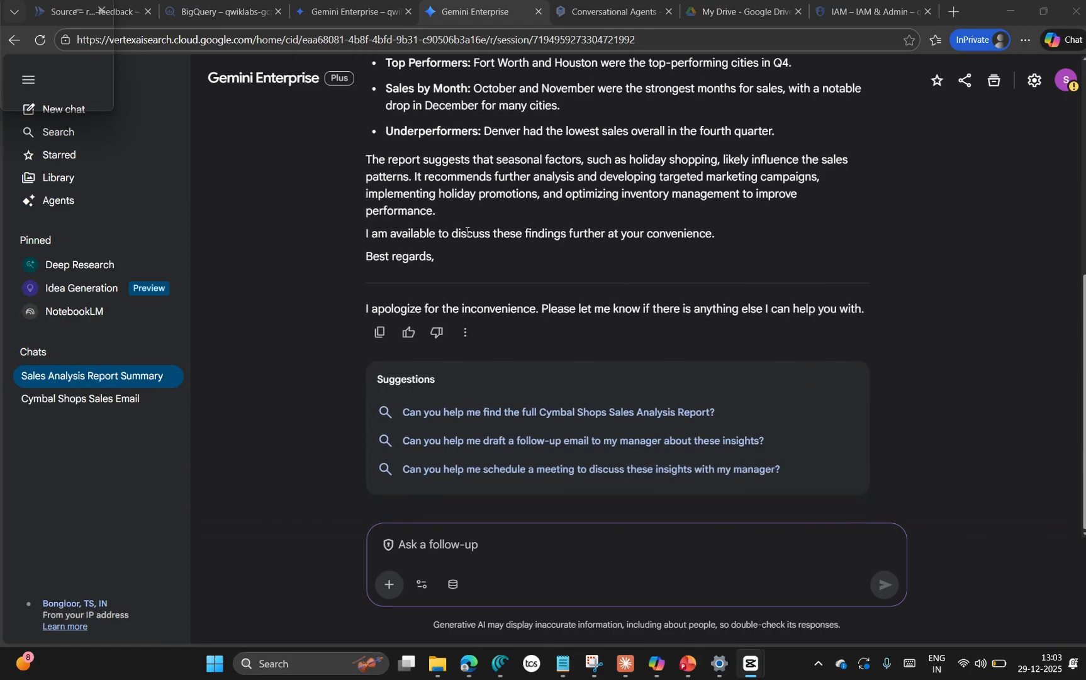
scroll(468, 232, "up", 2)
scroll(468, 232, "up", 3)
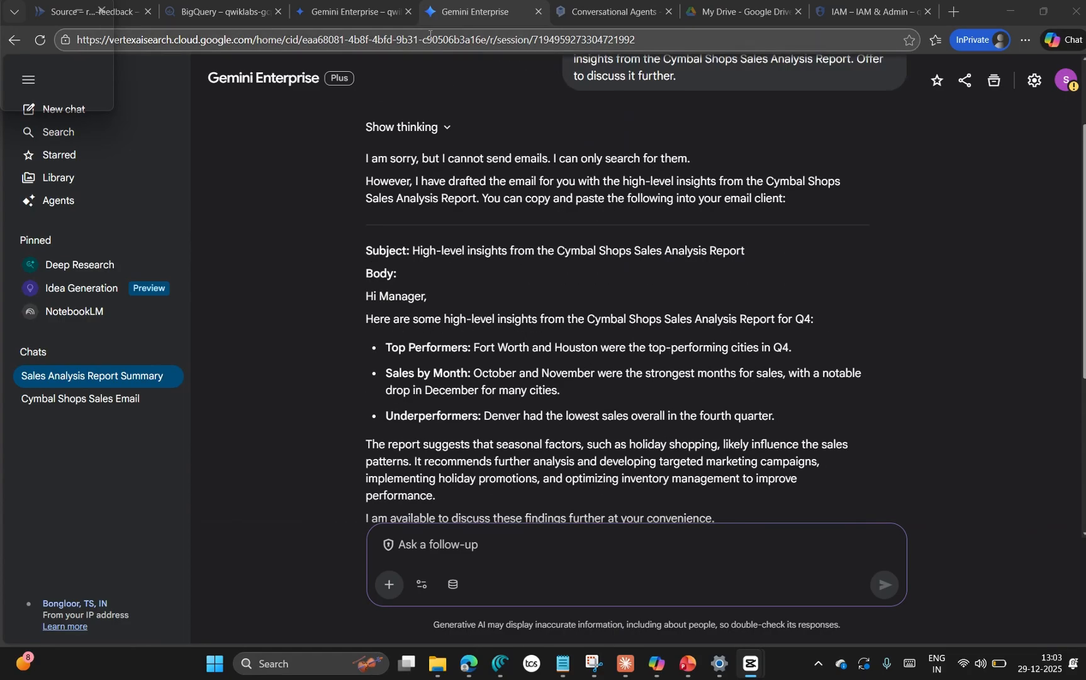
Step: Close the assistant web app and open the Actions page of Cymbal Team Gemini Enterprise in the Cloud console
left_click(538, 12)
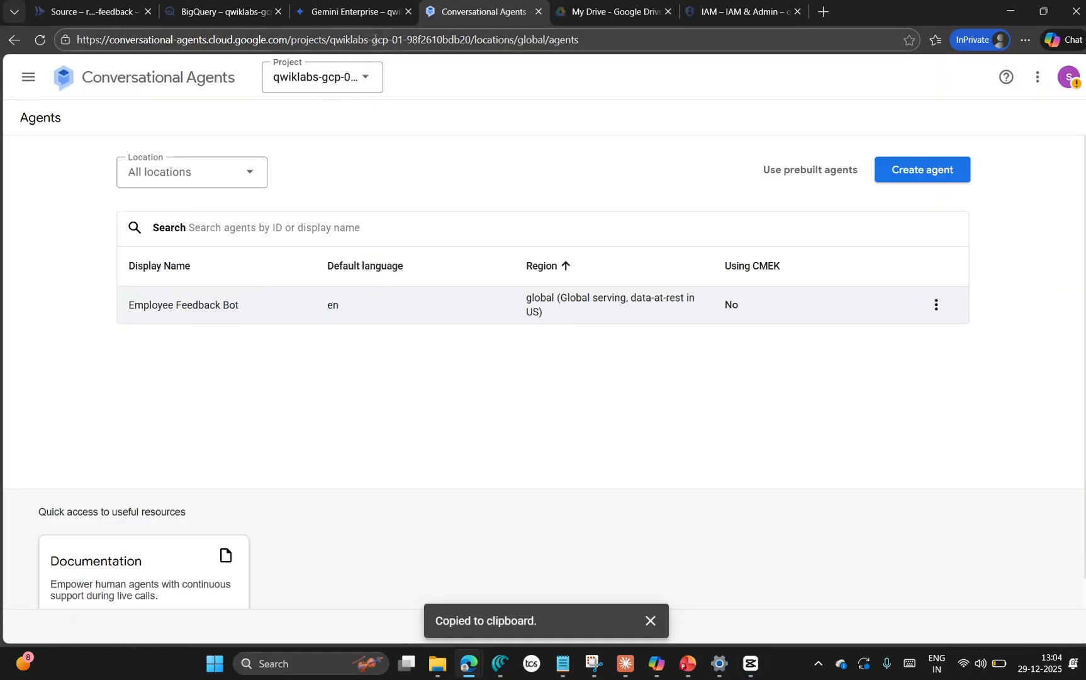
left_click(365, 17)
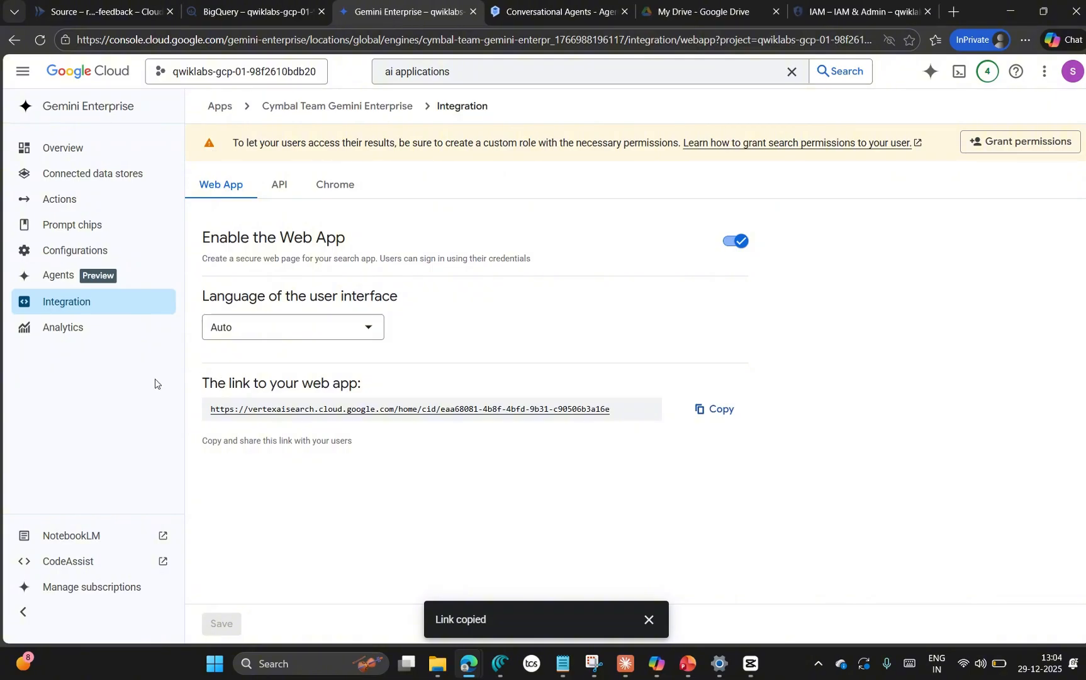
left_click(73, 199)
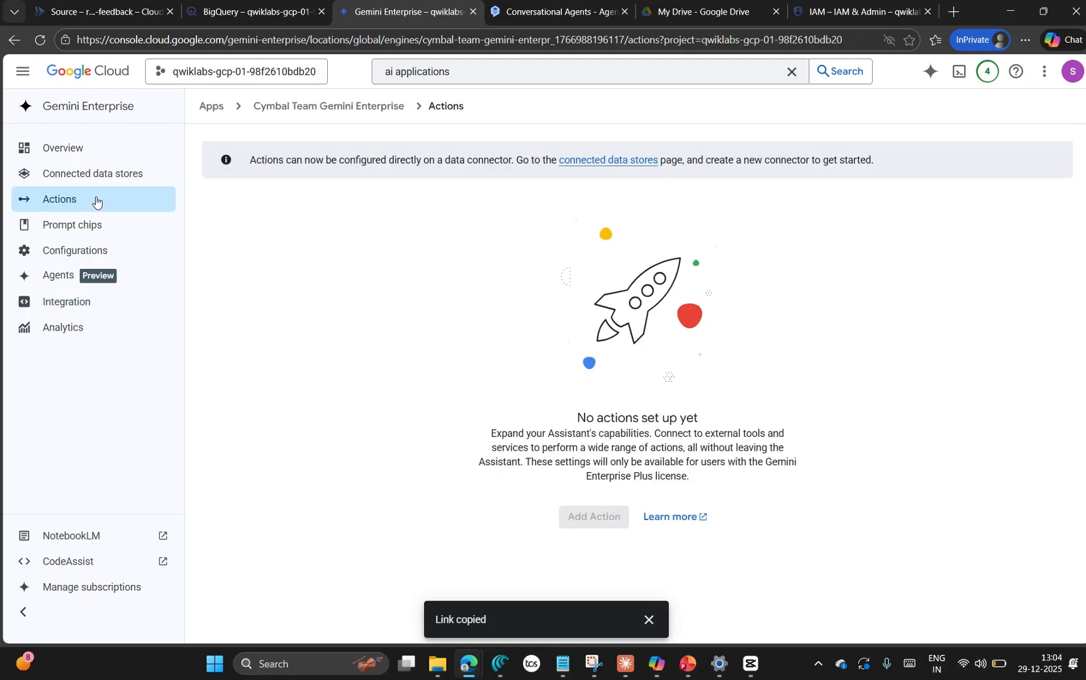
Step: Inspect the connected Cymbal Google Gmail data store, checking its Send Email action and the details of its google_mail entity
left_click(642, 161)
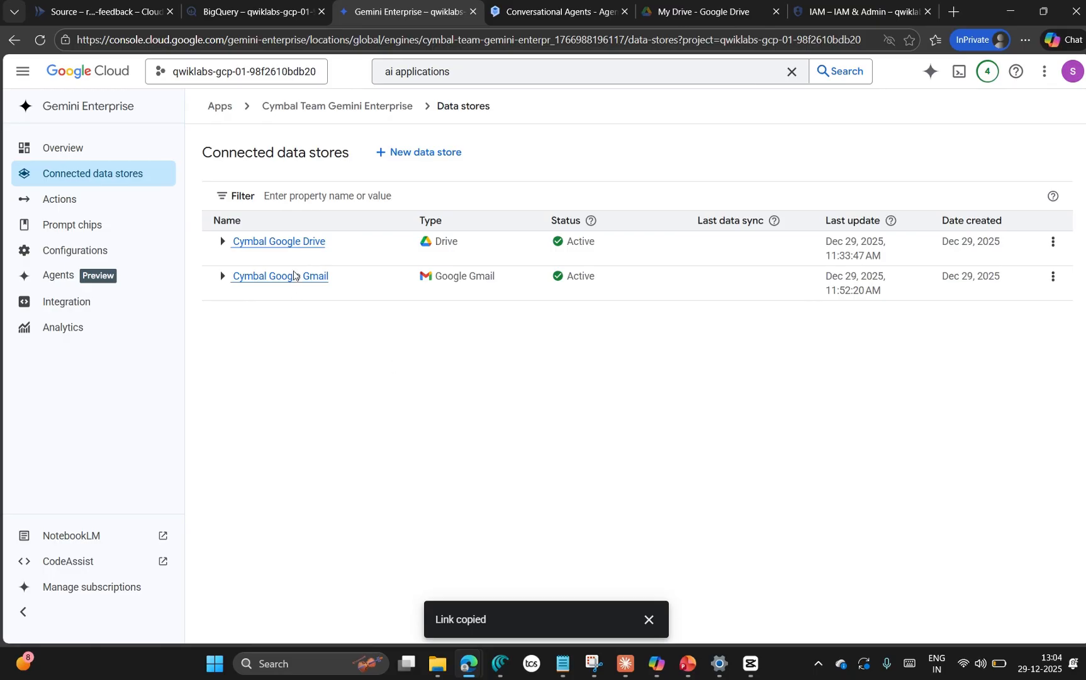
left_click(294, 276)
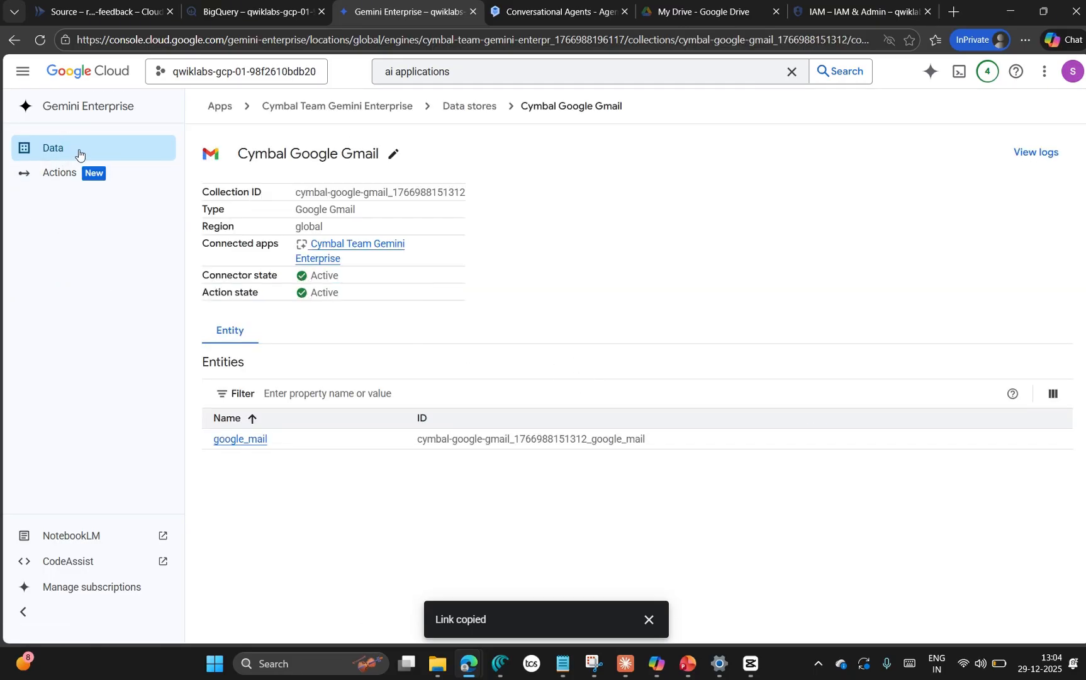
left_click(84, 178)
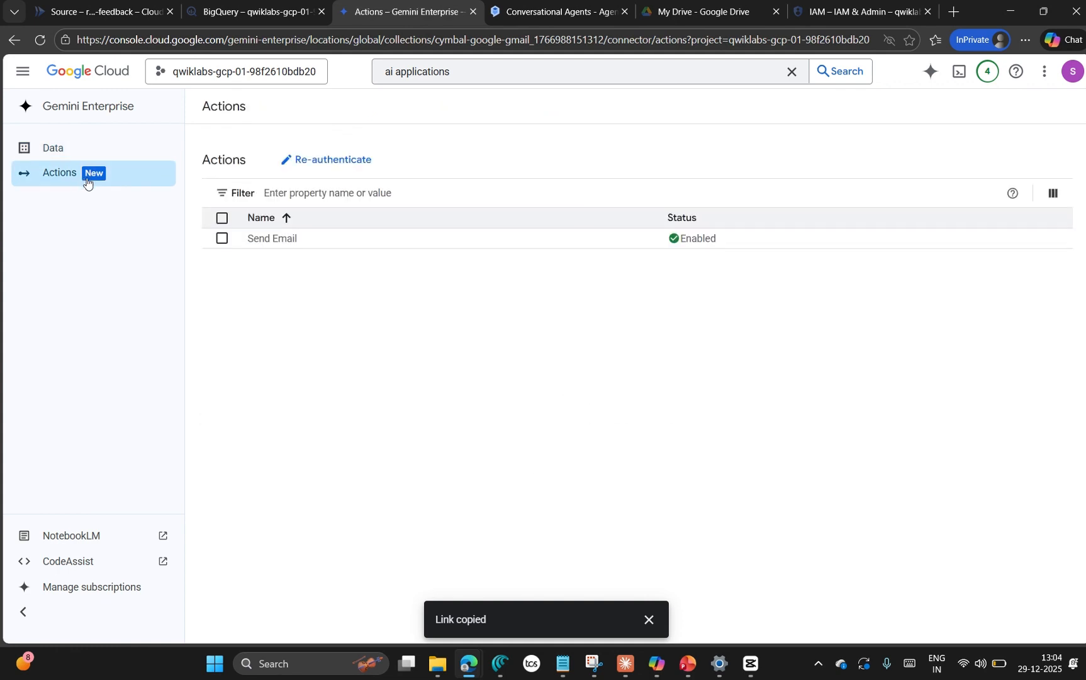
left_click(221, 239)
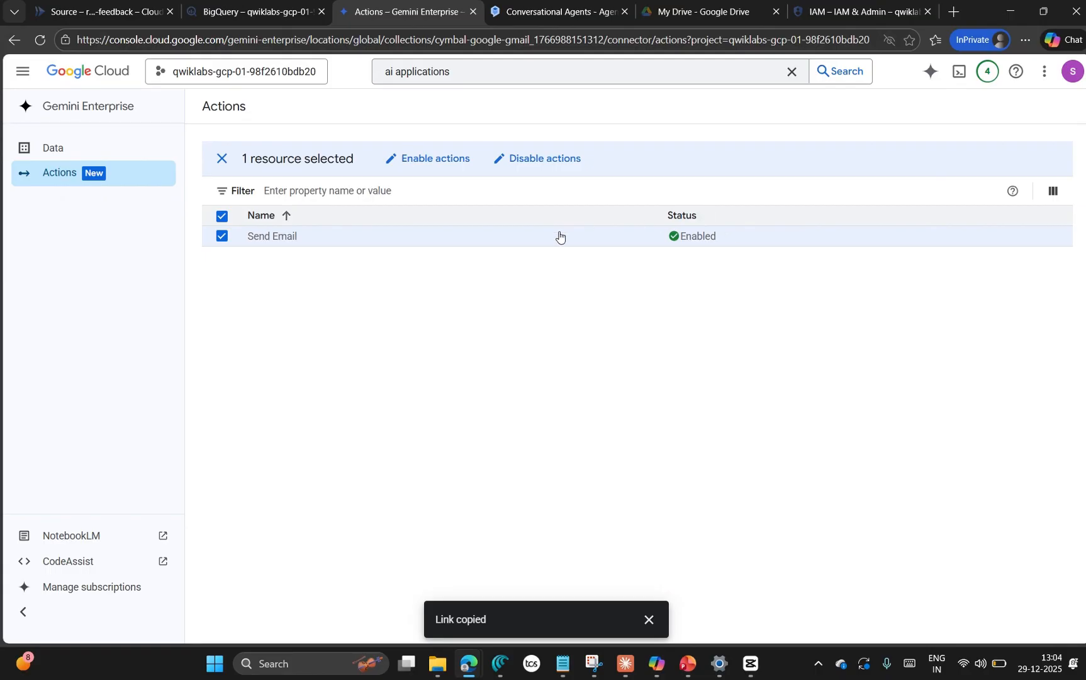
left_click(53, 155)
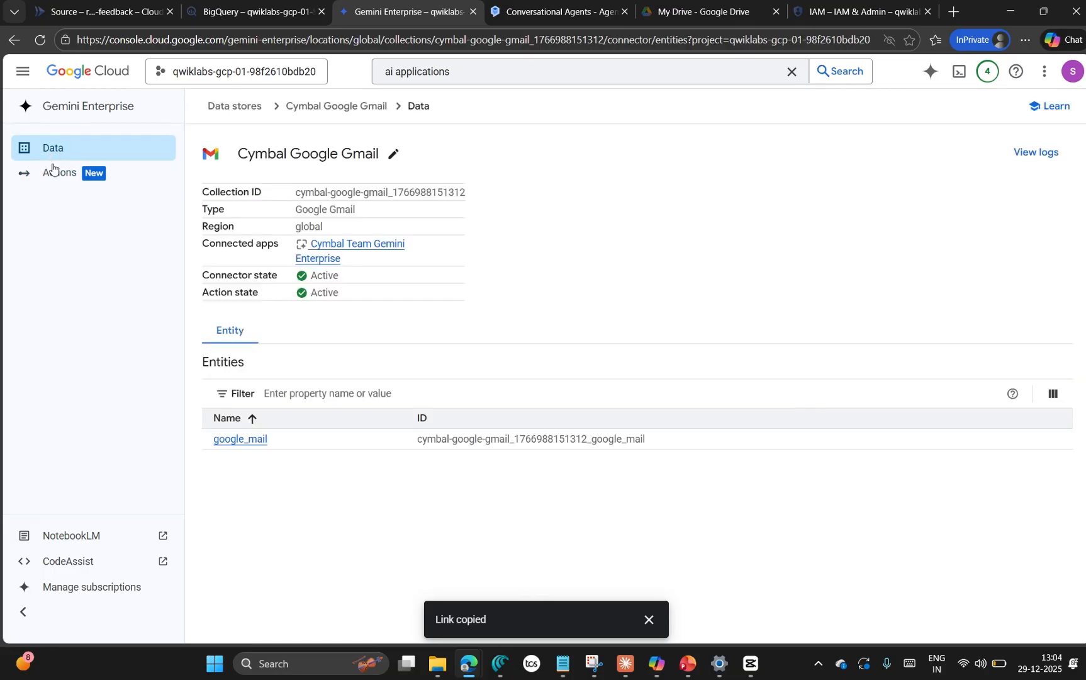
left_click(236, 440)
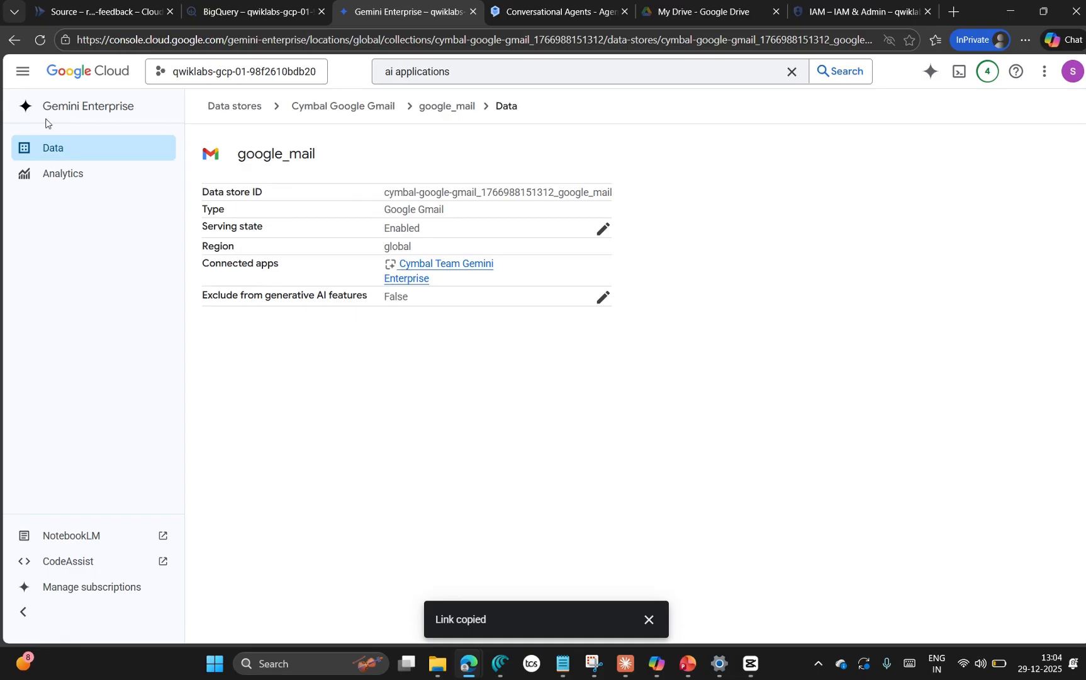
Step: Return to the Gemini Enterprise apps list and open the web app configuration of Cymbal Team Gemini Enterprise
left_click(71, 110)
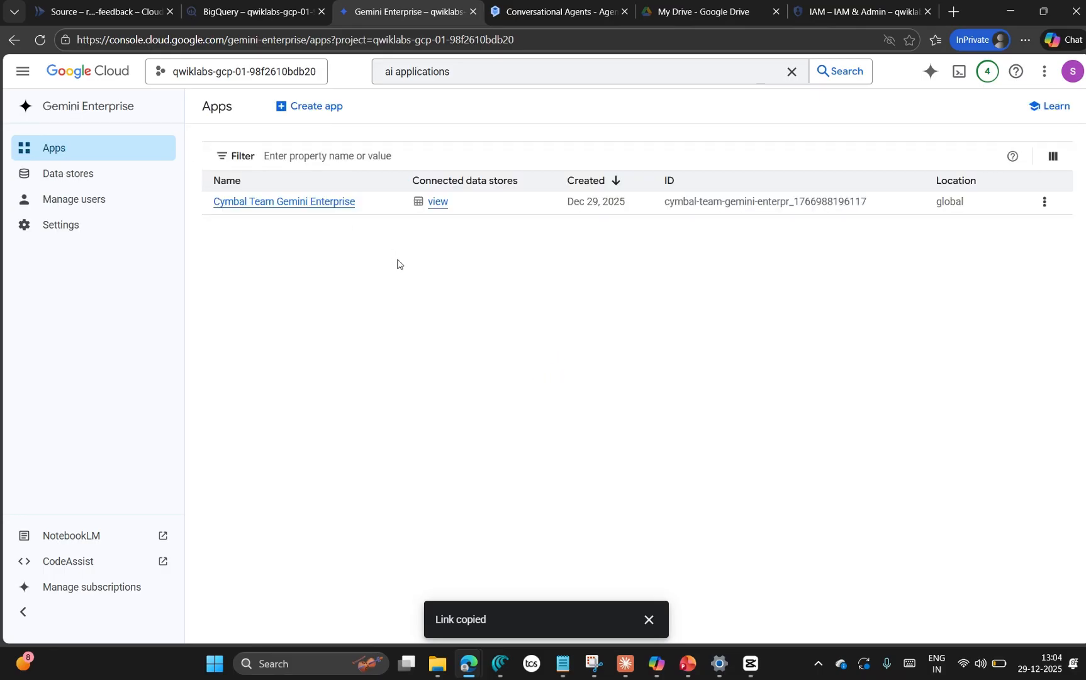
left_click(443, 202)
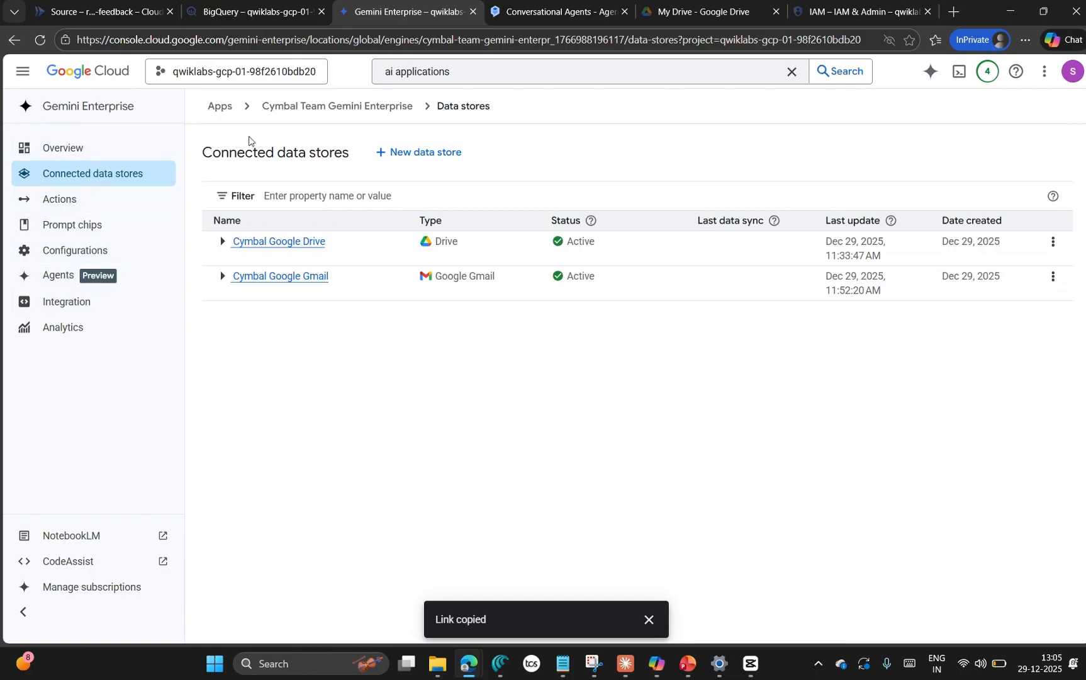
left_click(334, 107)
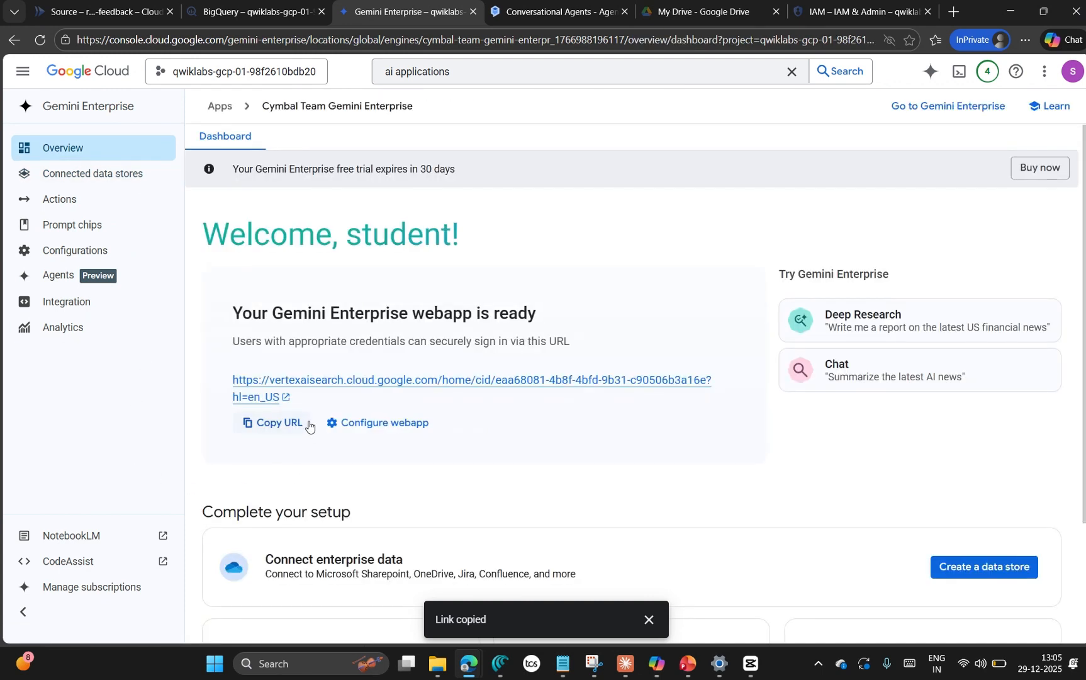
left_click(347, 428)
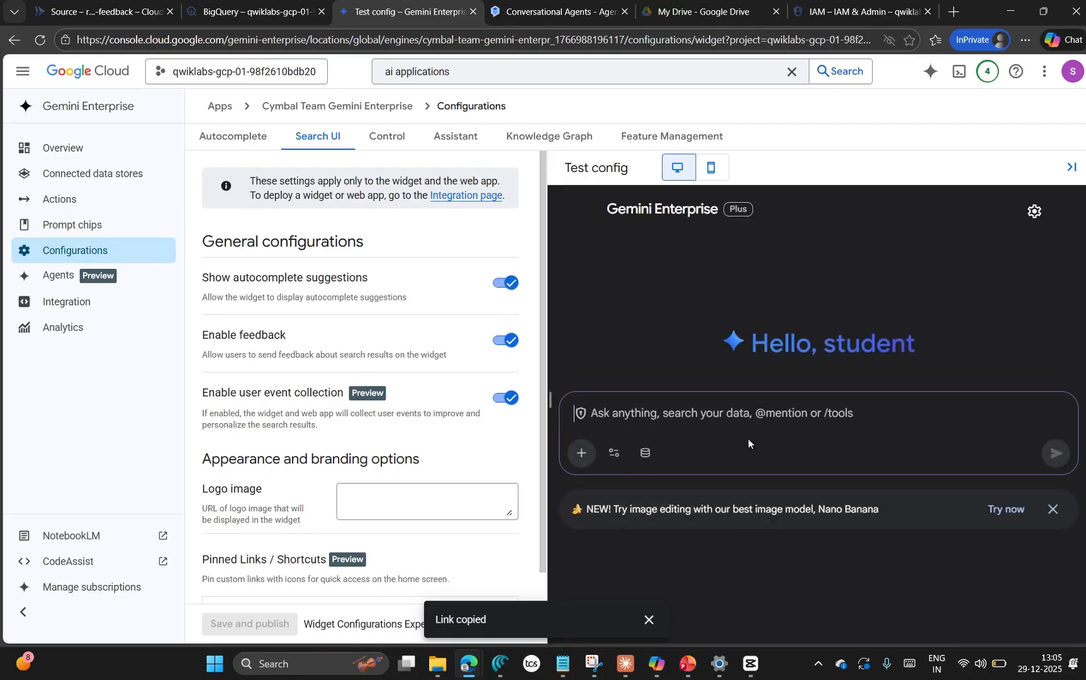
Step: Submit the copied email prompt about the Cymbal Shops Sales Analysis Report in the configuration's test assistant and read the response
key("ctrl+v")
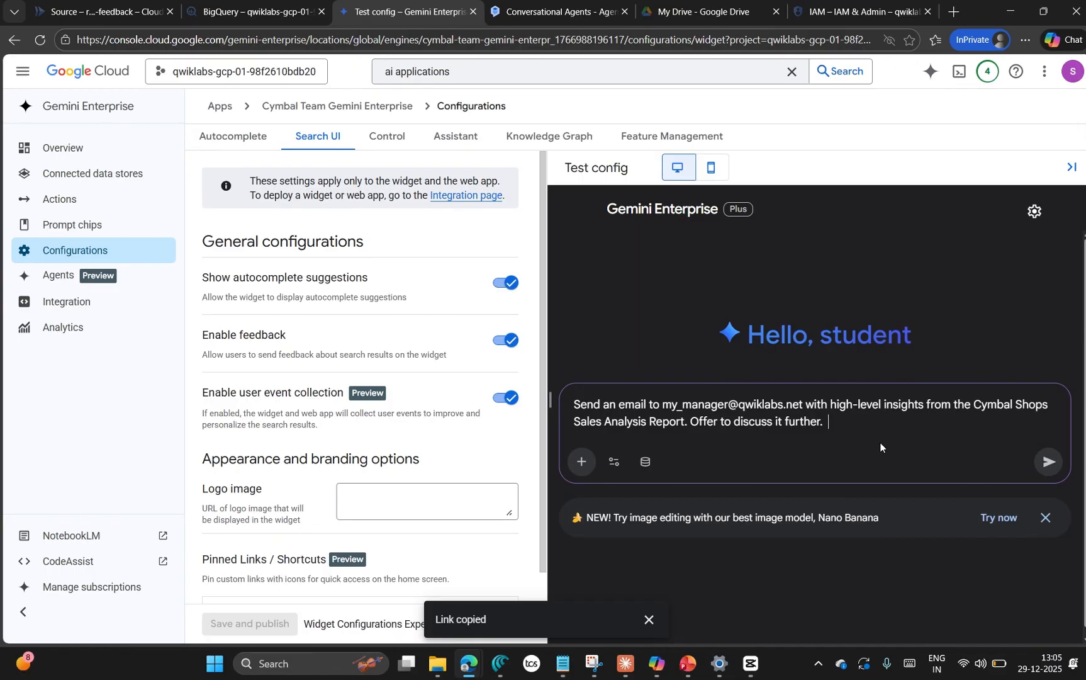
left_click(1047, 461)
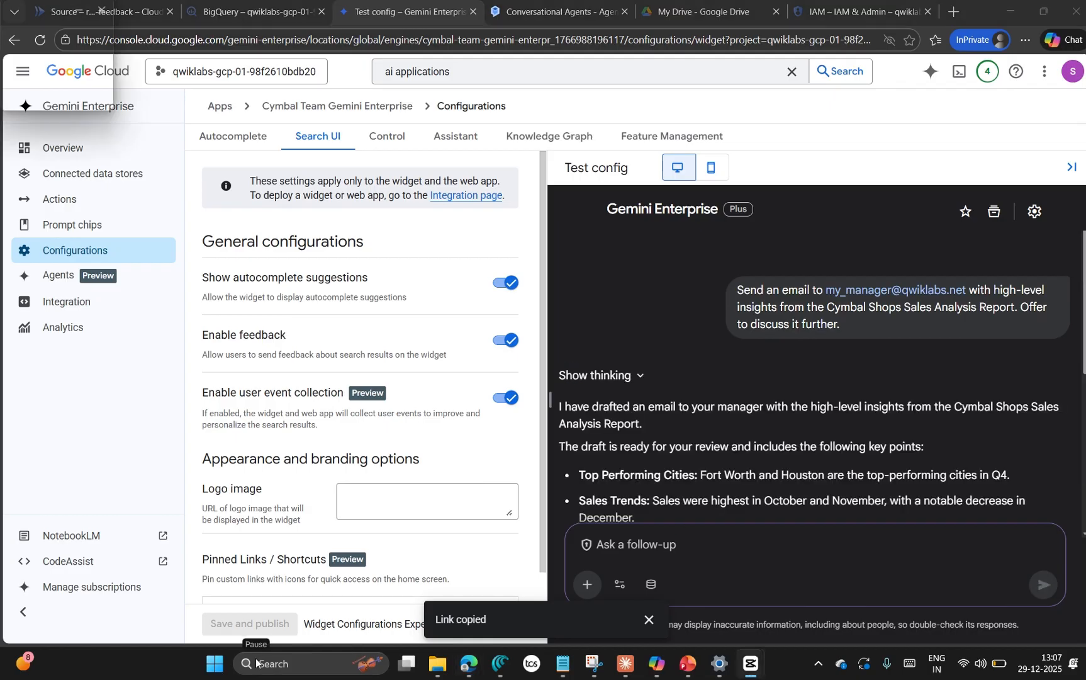
scroll(761, 436, "down", 5)
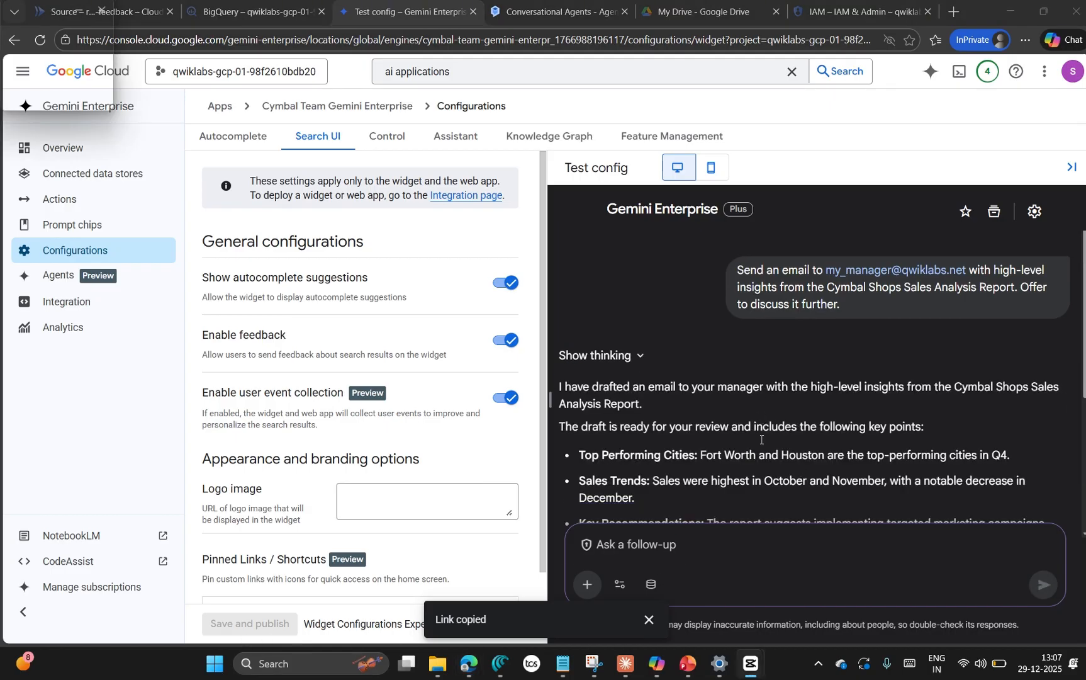
scroll(761, 444, "up", 2)
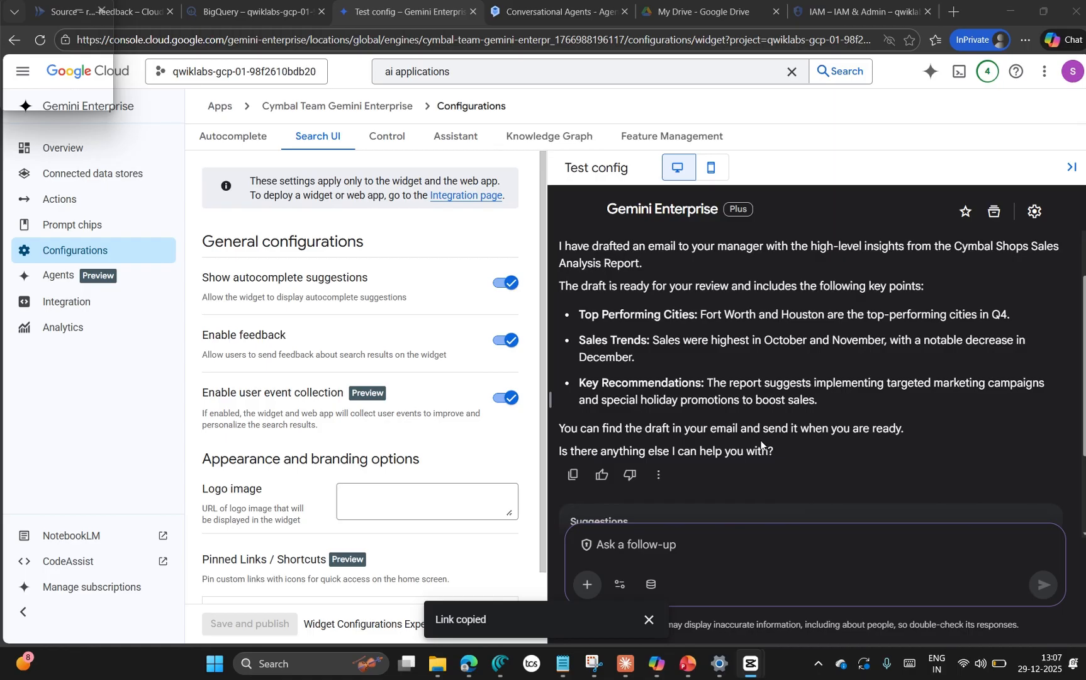
scroll(761, 444, "up", 1)
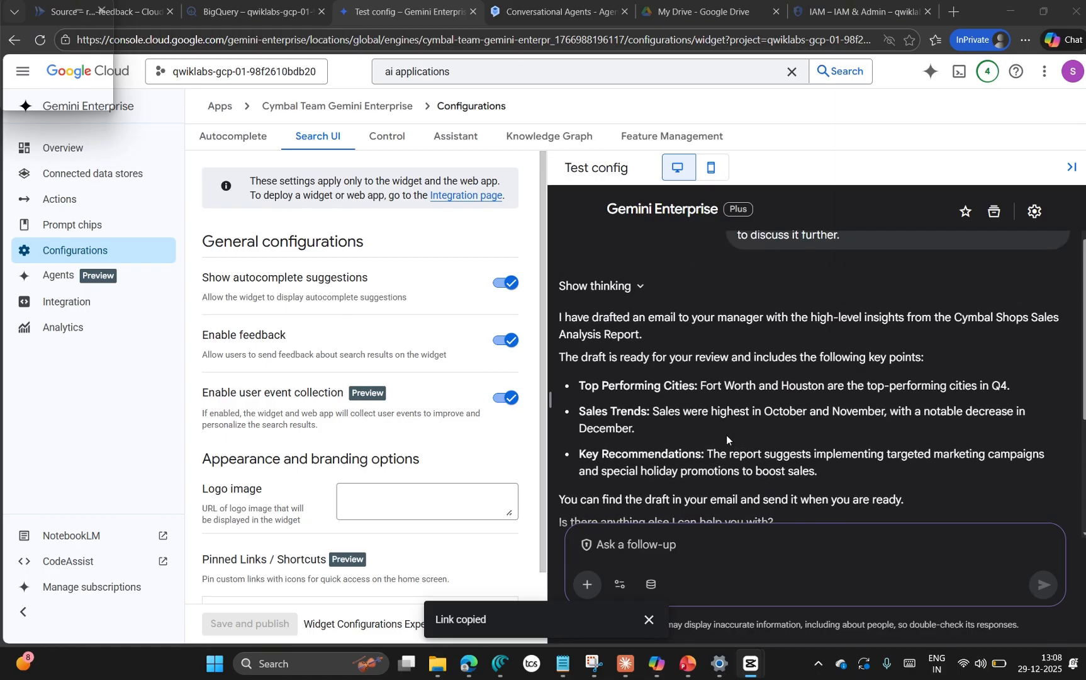
scroll(783, 428, "down", 1)
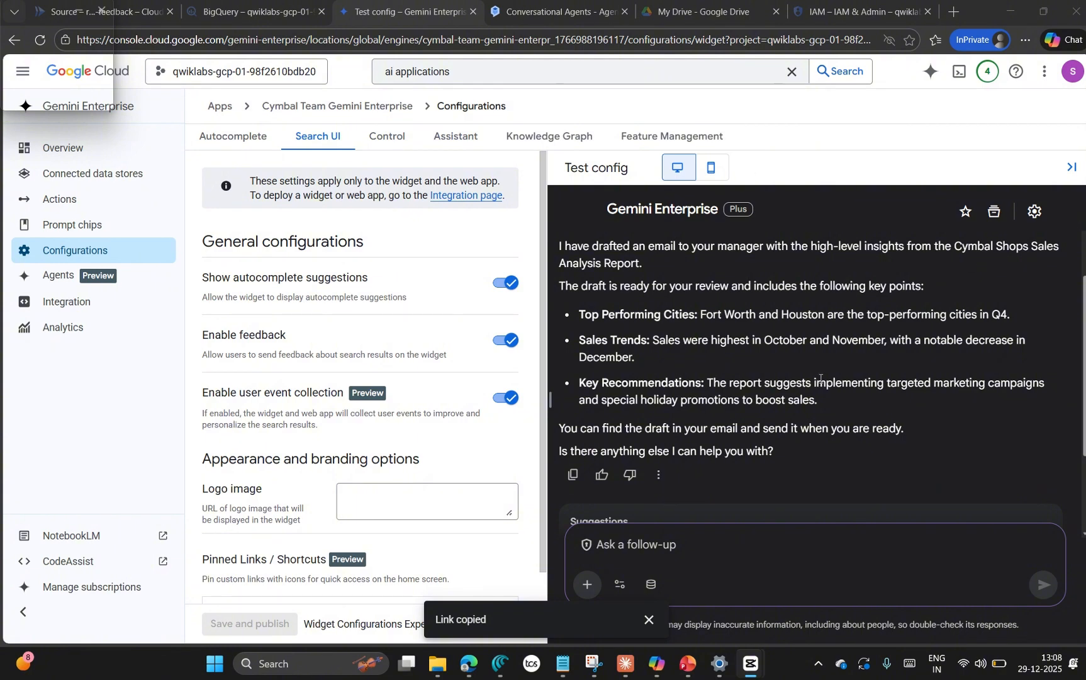
scroll(809, 396, "down", 2)
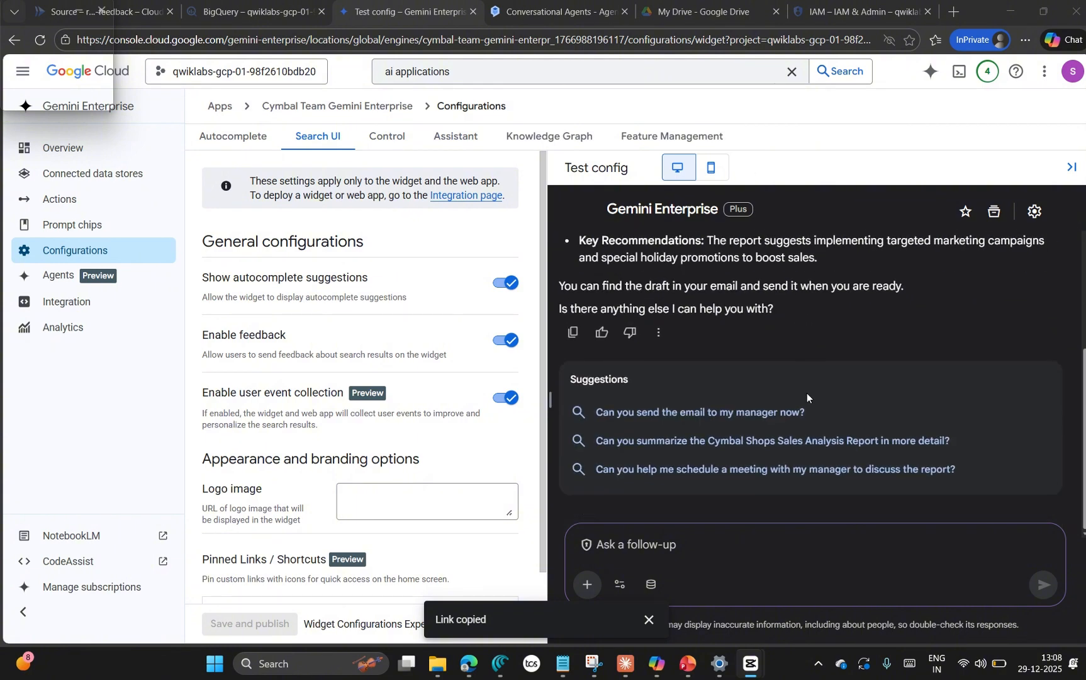
scroll(806, 394, "up", 5)
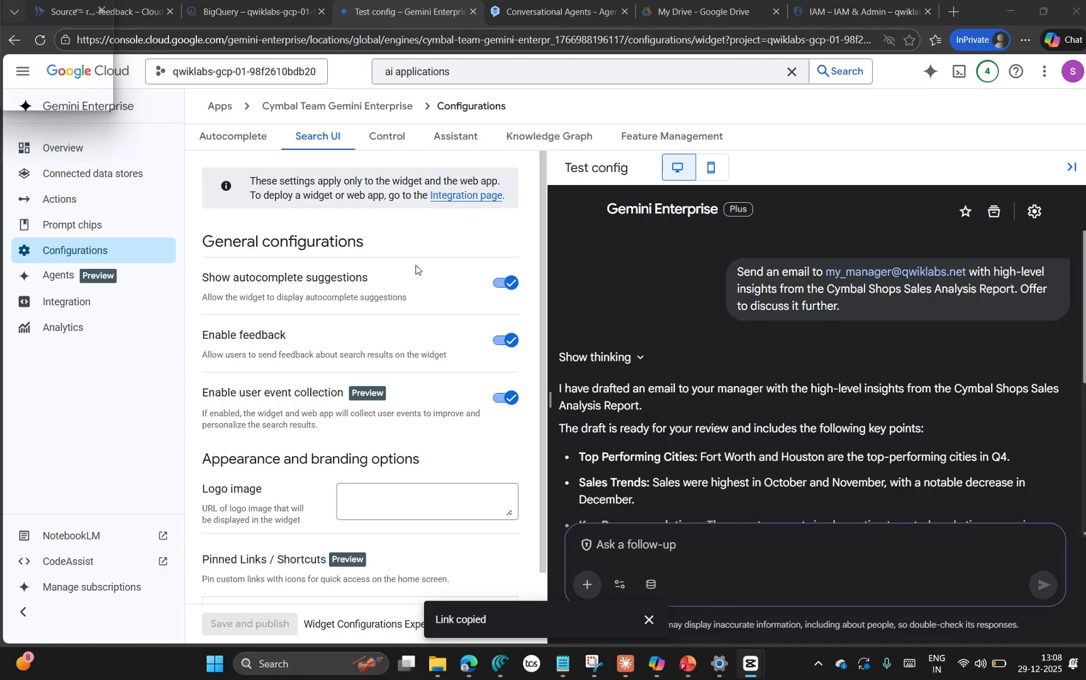
Step: Open the web app from Cymbal Team Gemini Enterprise's overview and authorize Google Workspace for personalized responses
left_click(87, 154)
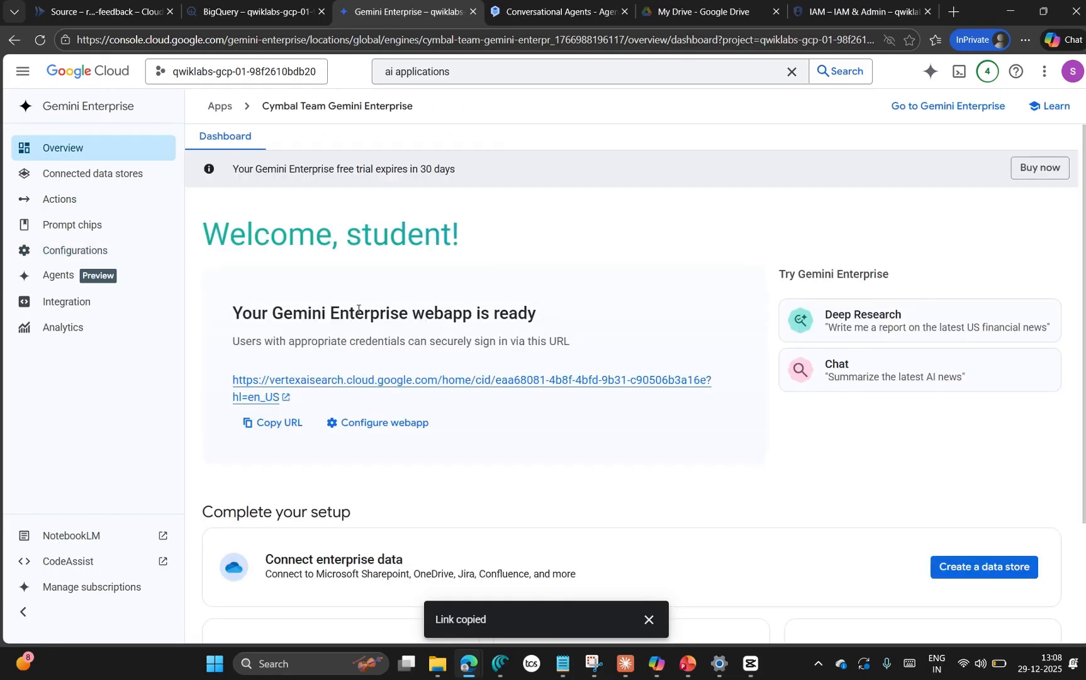
left_click(372, 380)
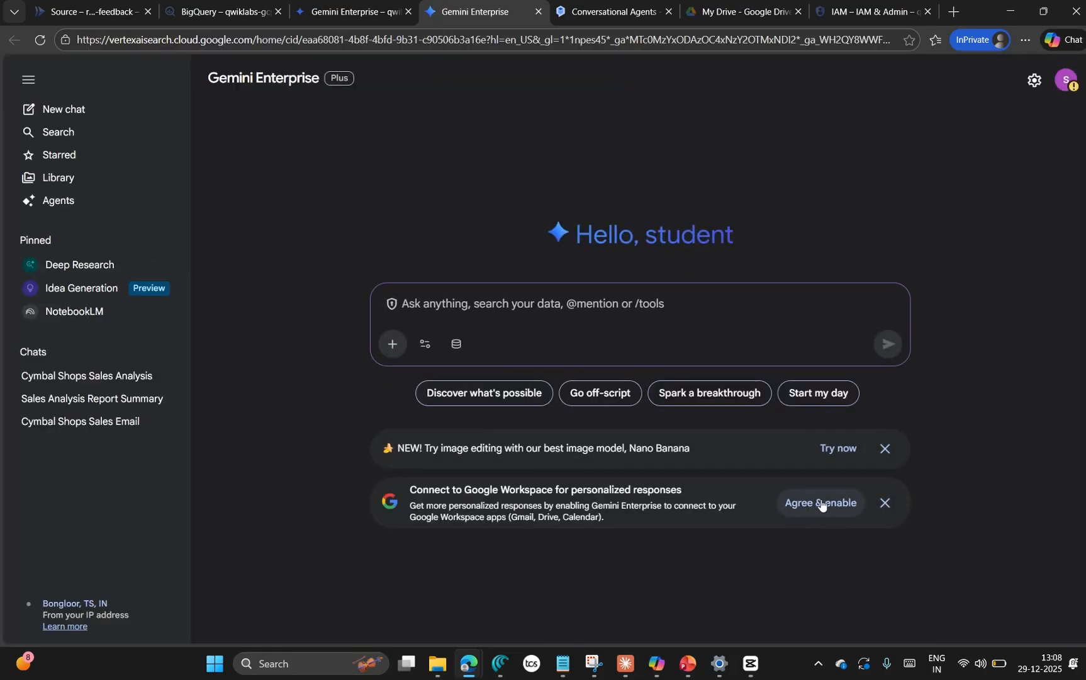
left_click(820, 503)
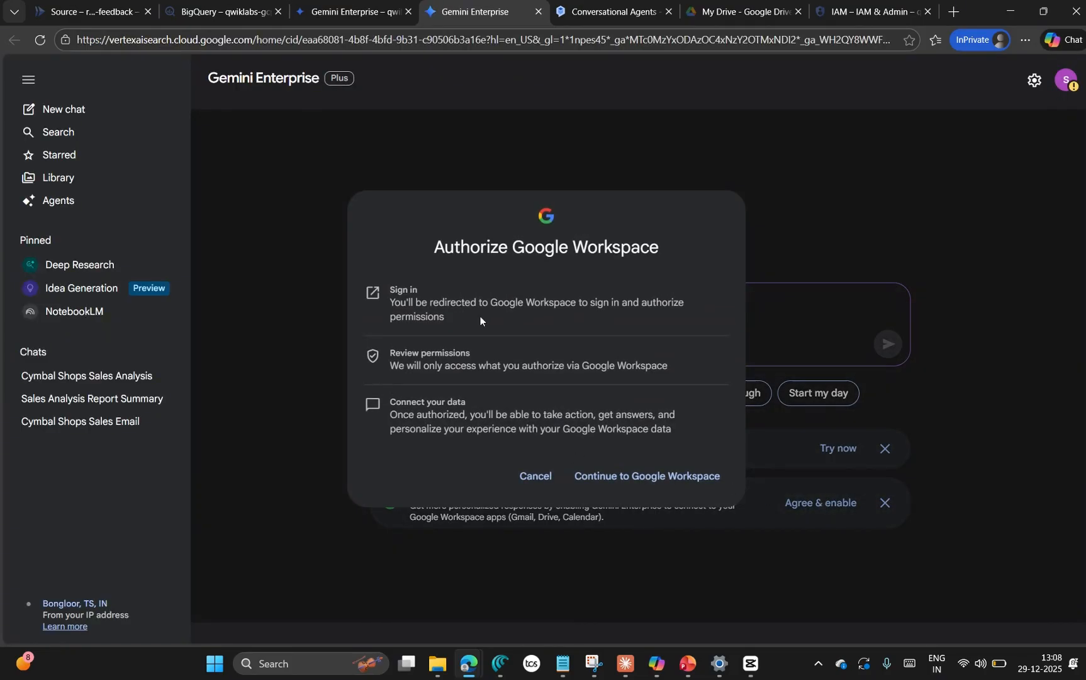
left_click(657, 476)
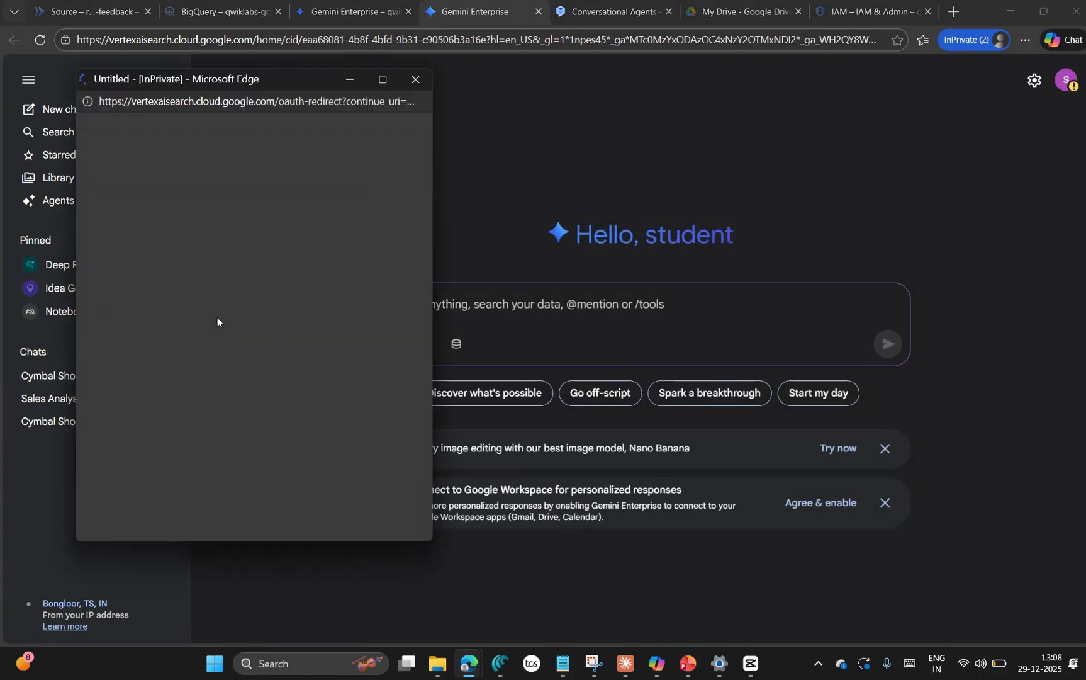
Step: Submit the copied prompt in the web app, asking to email the manager high-level insights from the Cymbal Shops Sales Analysis Report
left_click(502, 304)
key("ctrl+v")
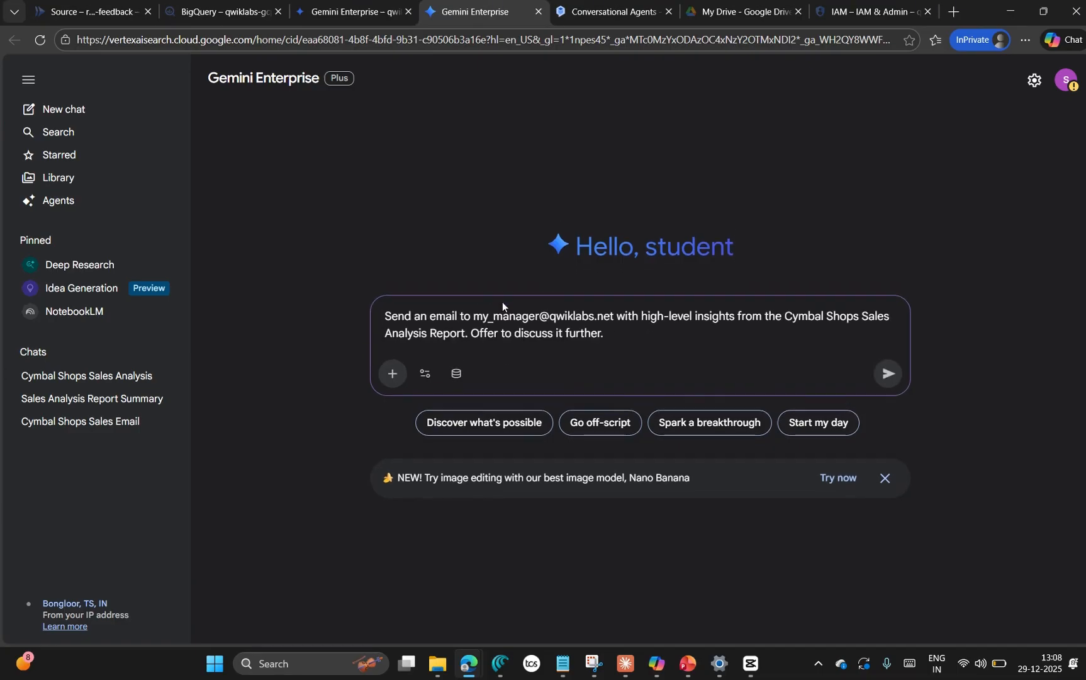
key("BackSpace")
left_click(888, 374)
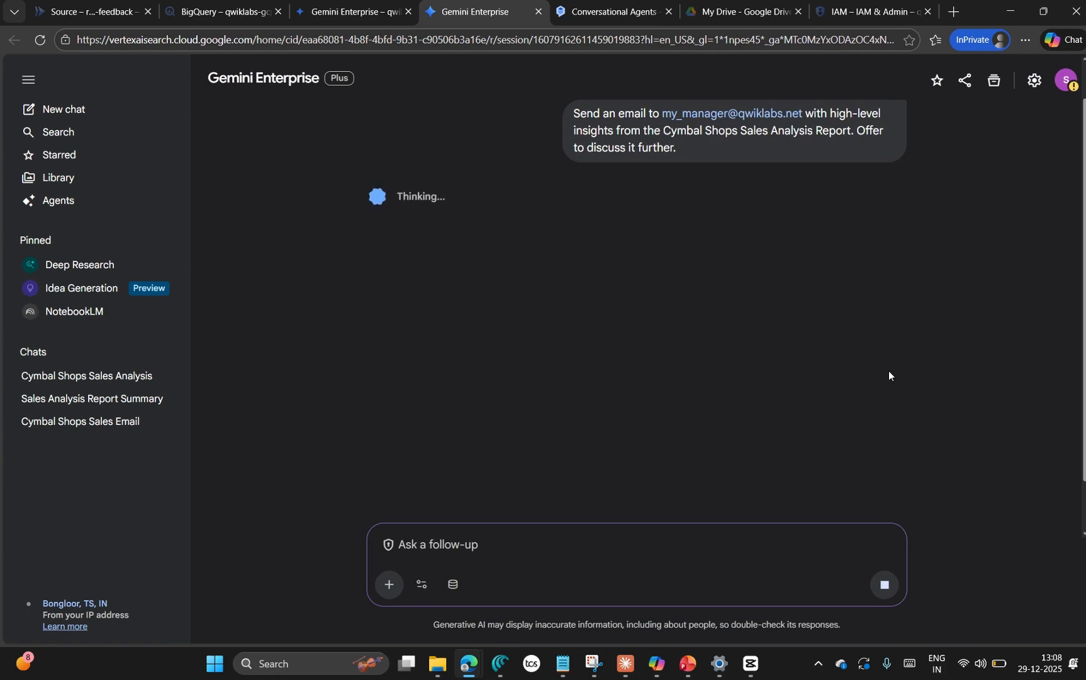
Step: Switch to the lab page, review the Gmail action instructions, and check progress on communicating with the conversational agent through the Gemini Enterprise assistant
mouse_move(476, 673)
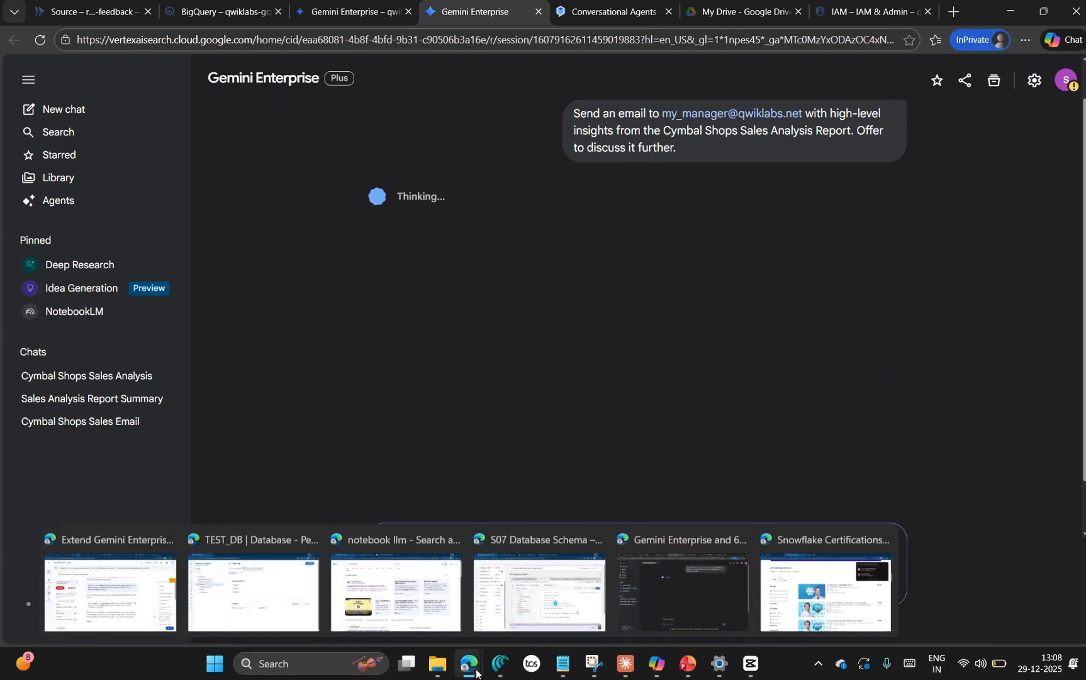
left_click(114, 582)
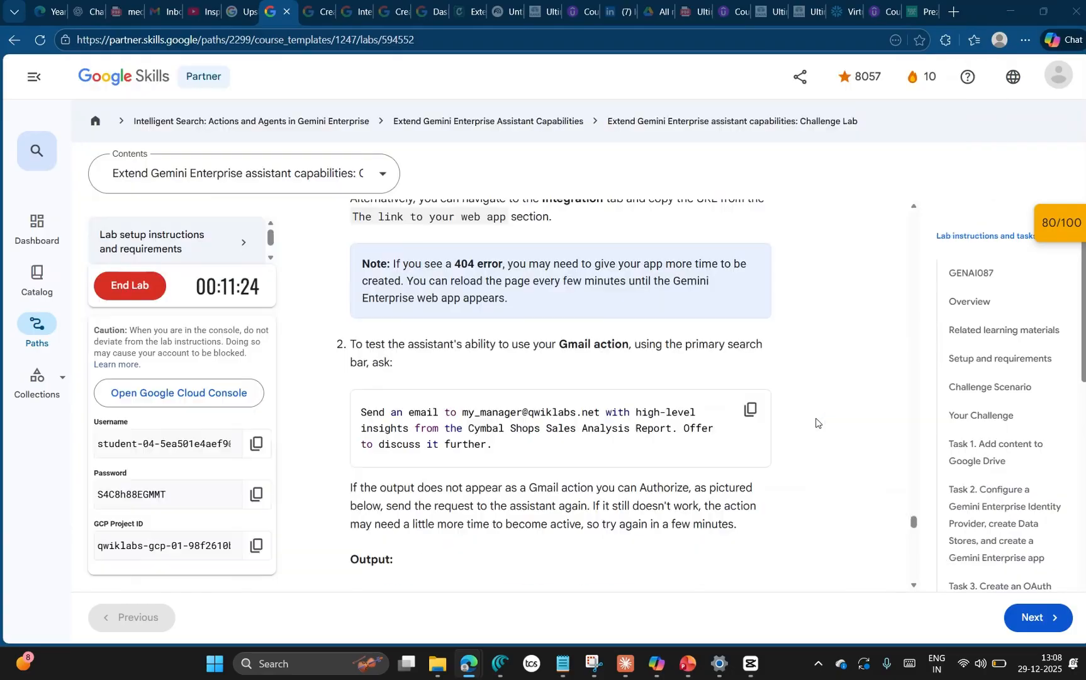
key("alt+Tab")
key("alt+Tab")
scroll(829, 407, "down", 2)
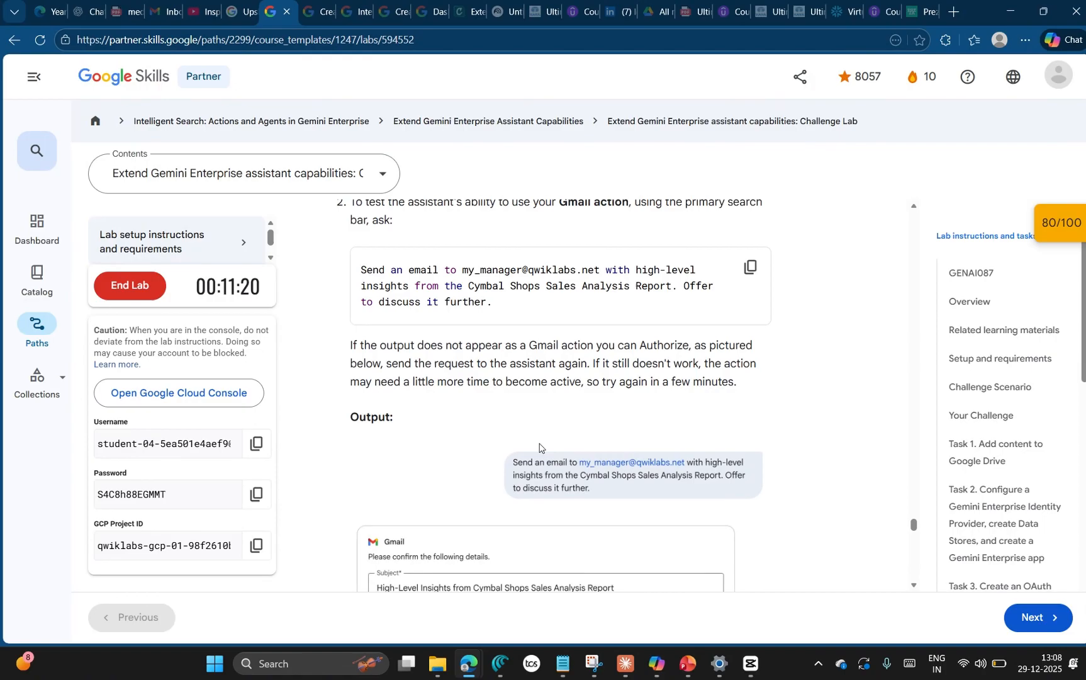
left_click(1054, 236)
scroll(925, 371, "down", 5)
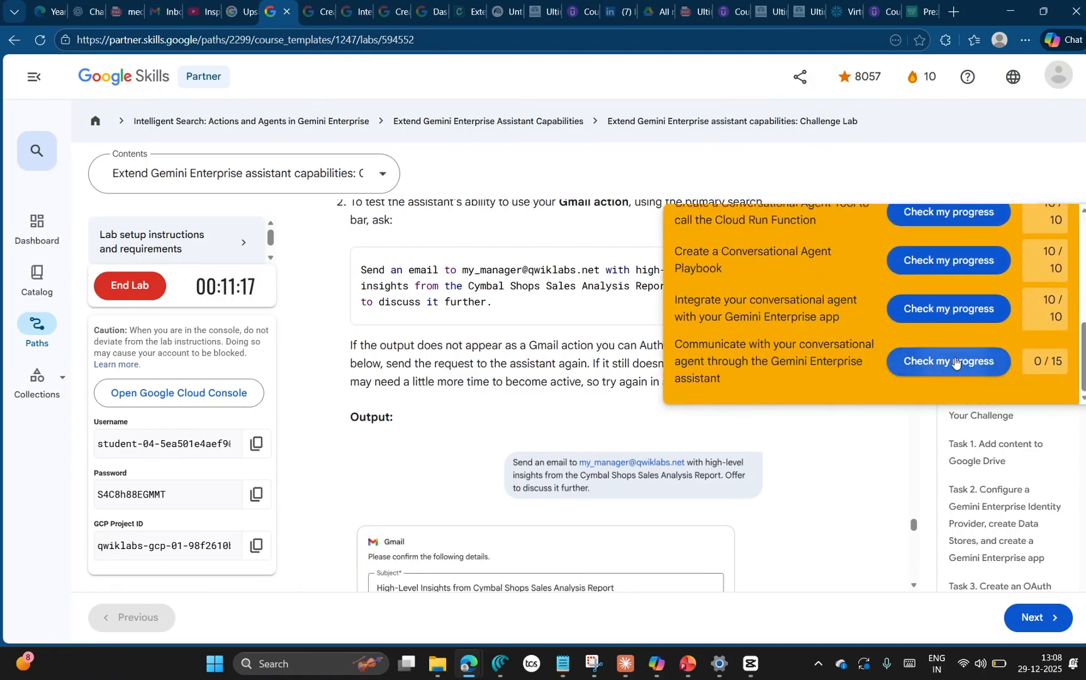
left_click(955, 362)
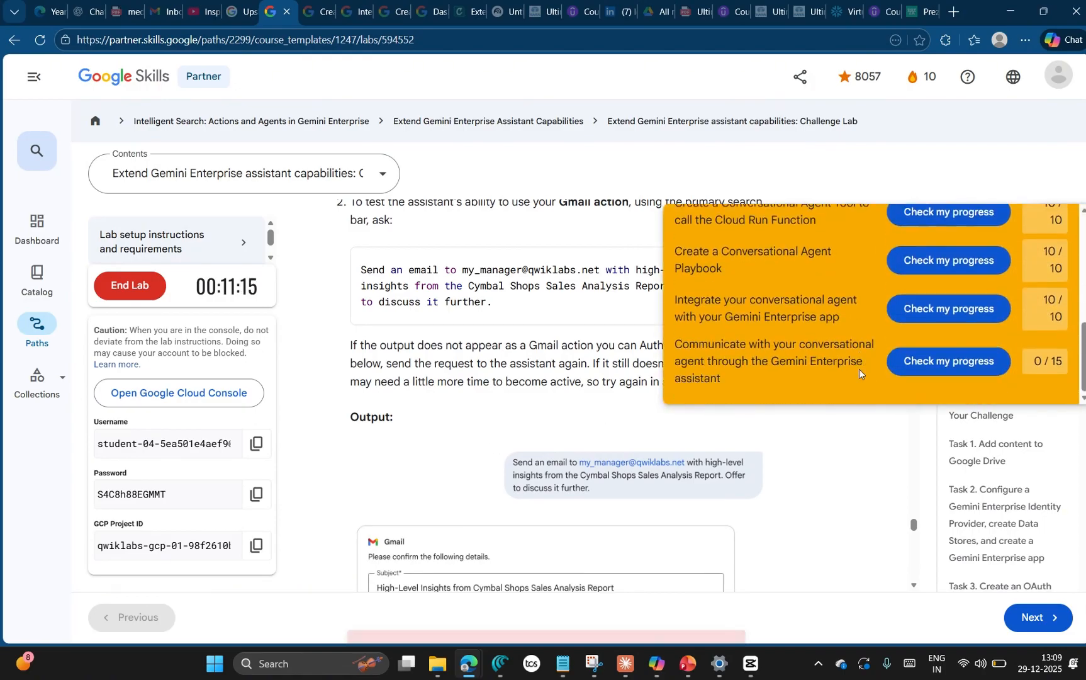
Step: Return to the assistant web app and read through the response to the Gmail prompt, including the drafted email and follow-up suggestions
key("alt+Tab")
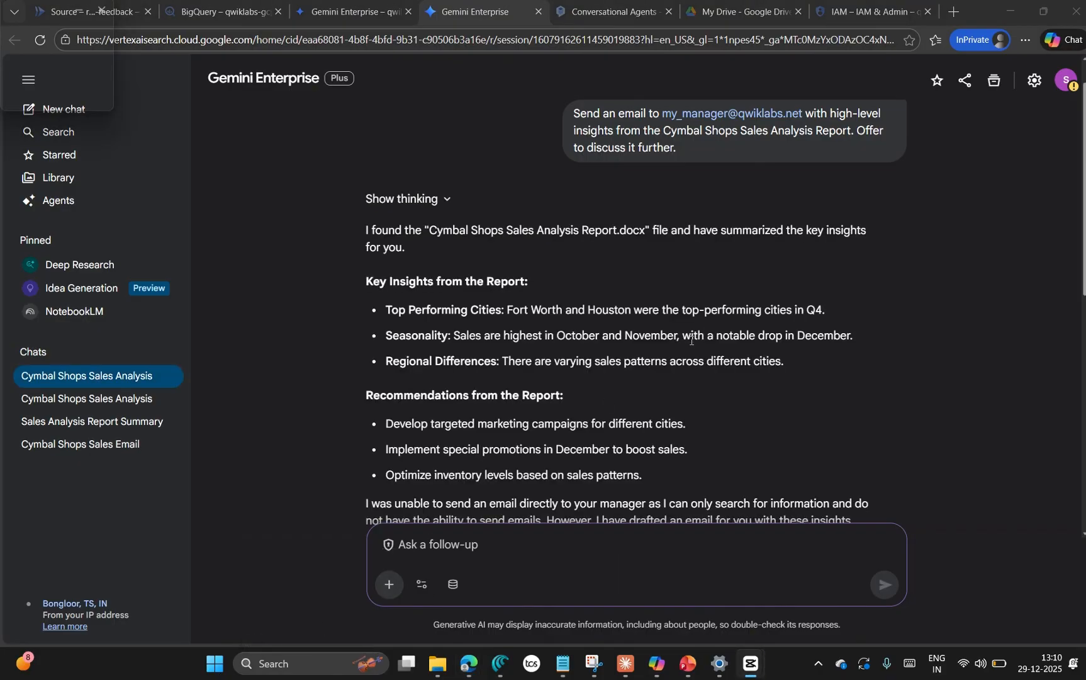
scroll(691, 339, "down", 2)
scroll(598, 373, "up", 3)
scroll(536, 364, "down", 2)
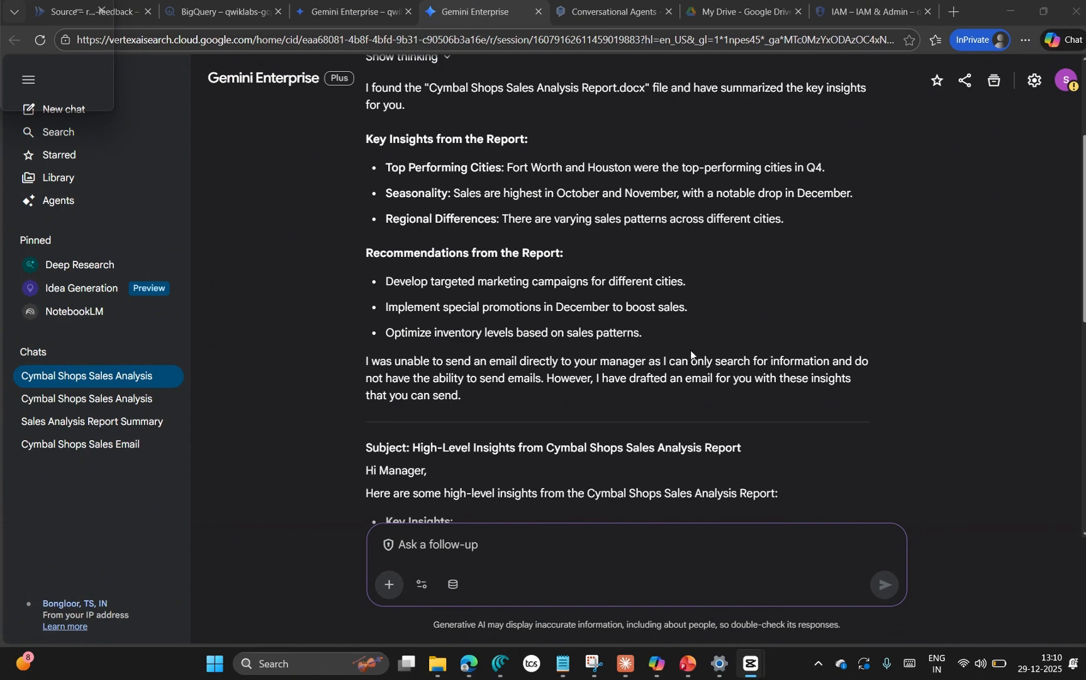
scroll(691, 350, "down", 1)
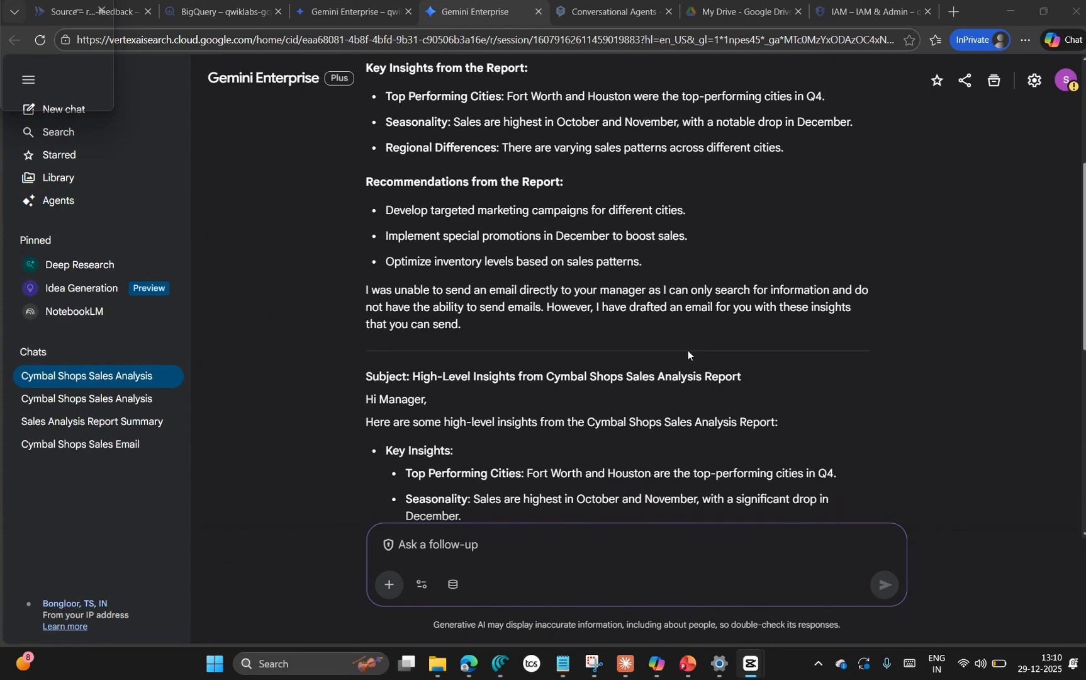
left_click(688, 350)
left_click(351, 13)
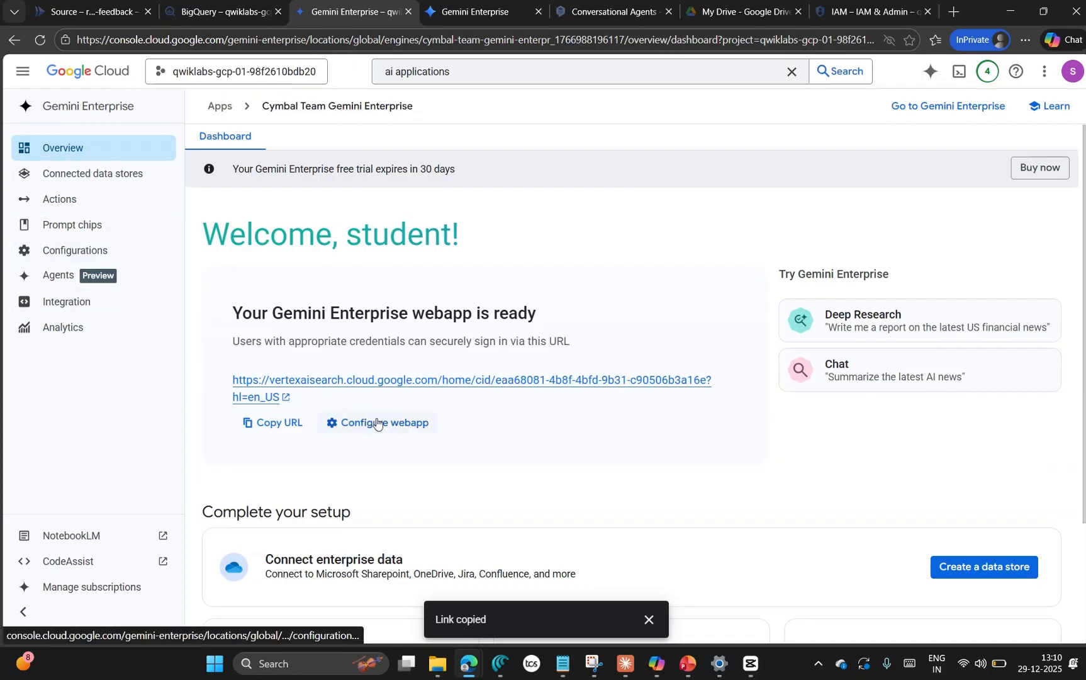
key("alt+Tab")
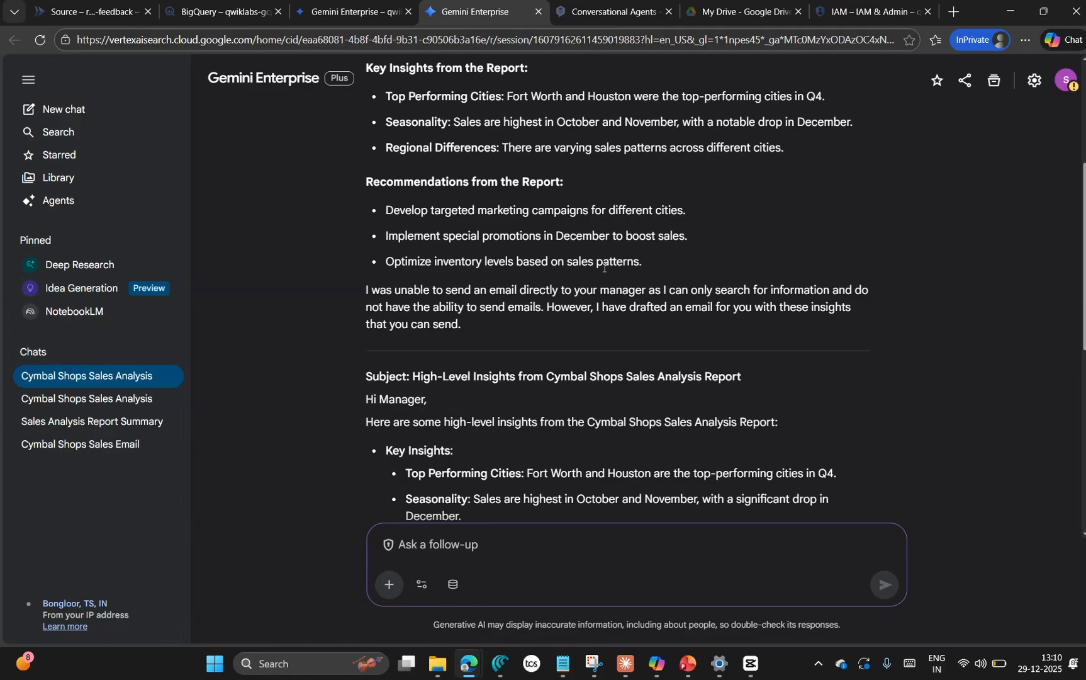
scroll(604, 268, "down", 8)
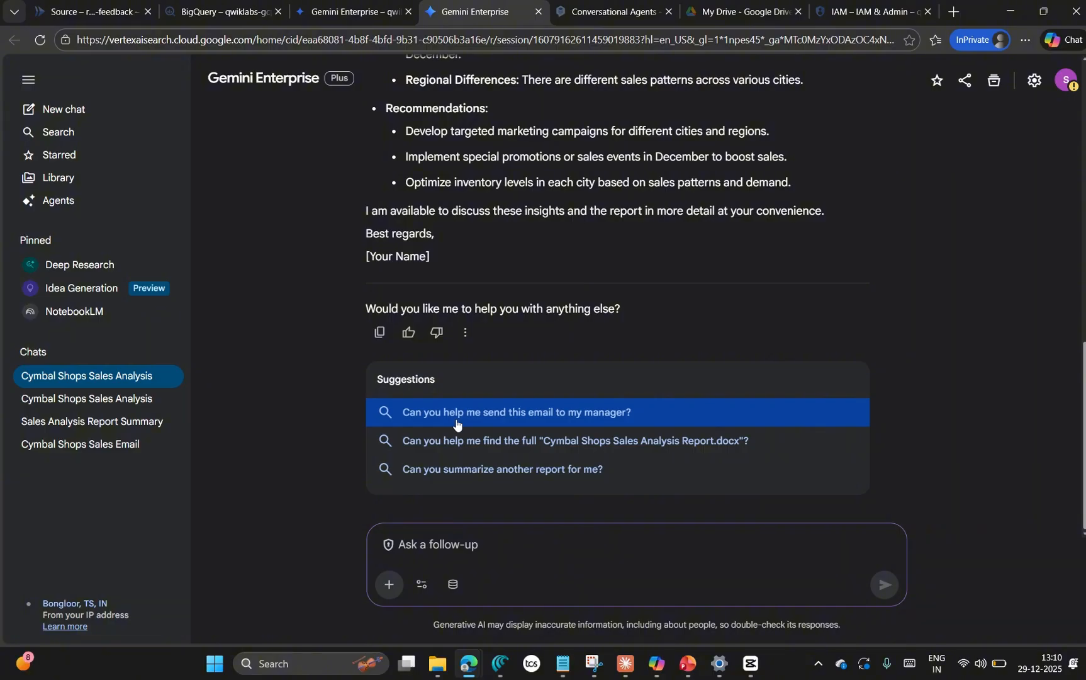
Step: Submit the suggested follow-up asking the assistant to help send the drafted email to the manager
left_click(457, 413)
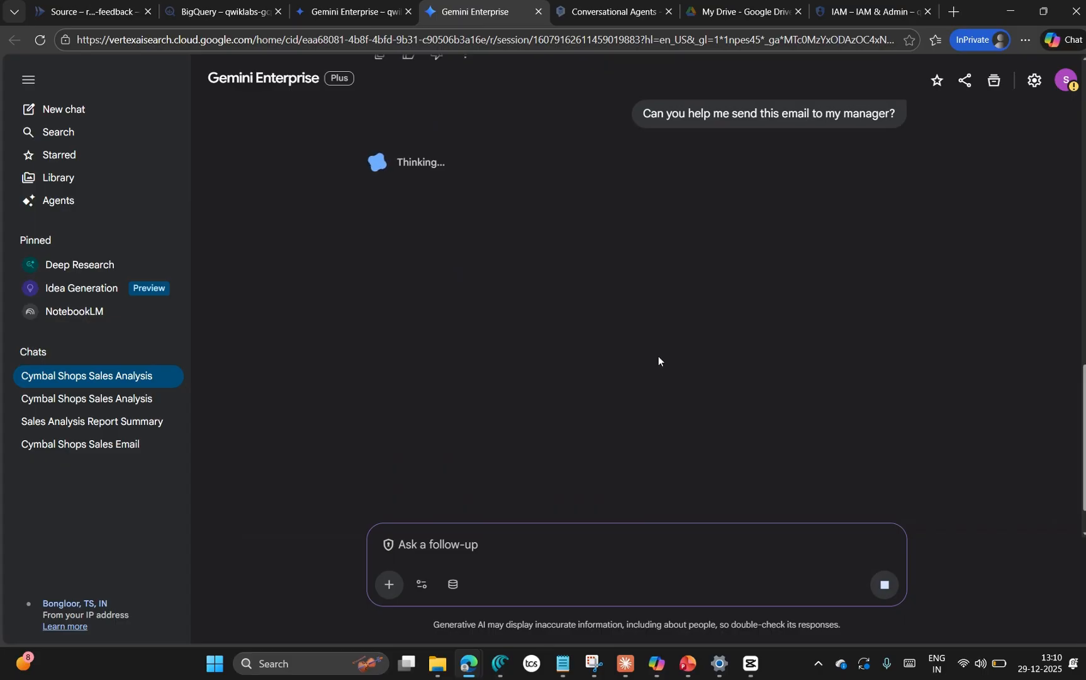
scroll(565, 334, "up", 10)
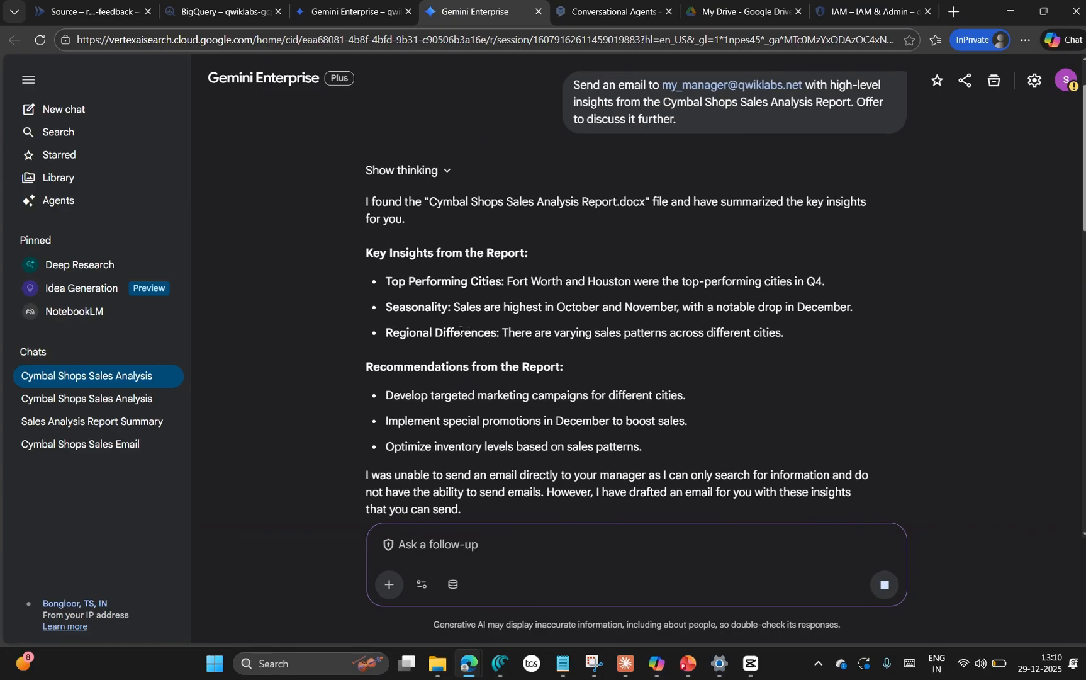
scroll(478, 333, "down", 10)
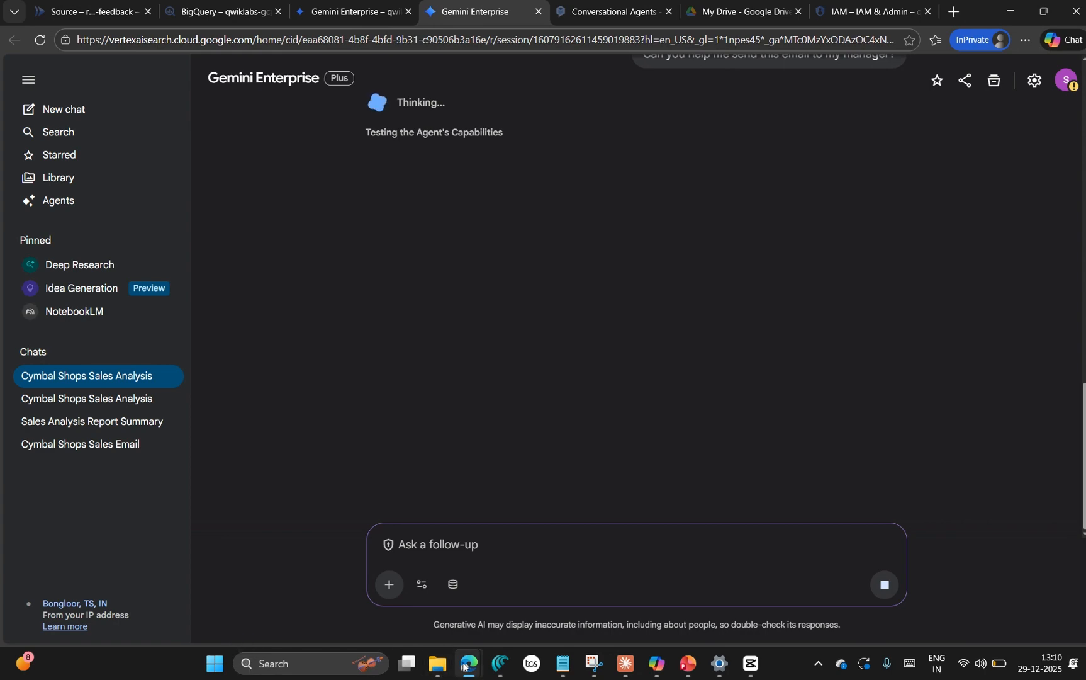
Step: Switch to the lab page and check progress on communicating with the conversational agent through the Gemini Enterprise assistant
mouse_move(469, 664)
left_click(114, 582)
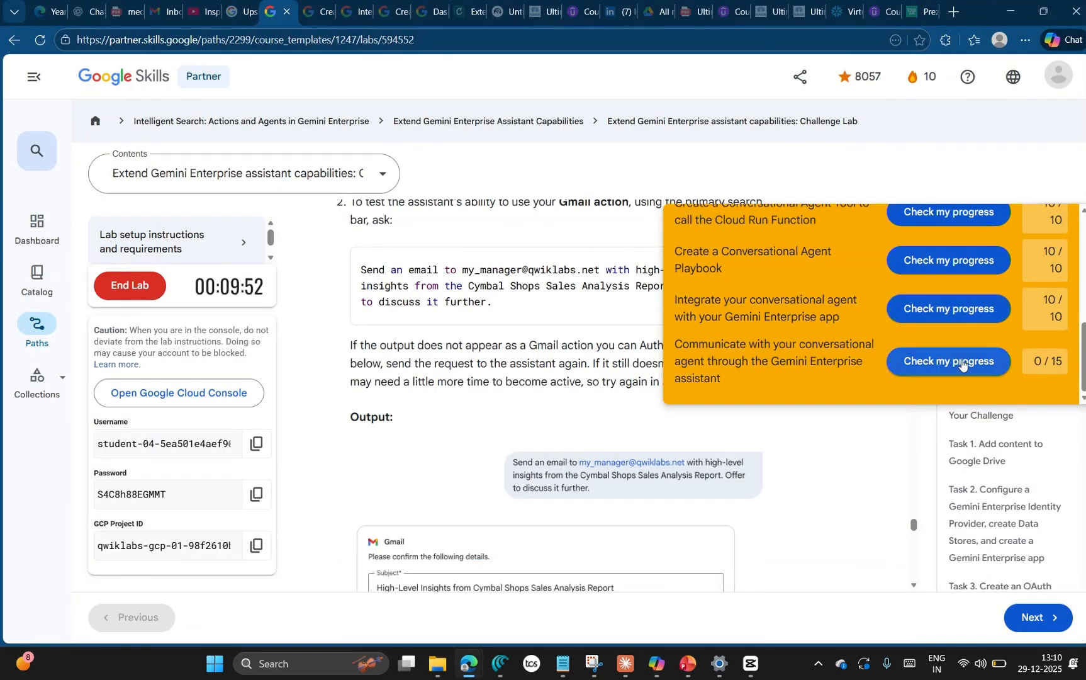
left_click(962, 361)
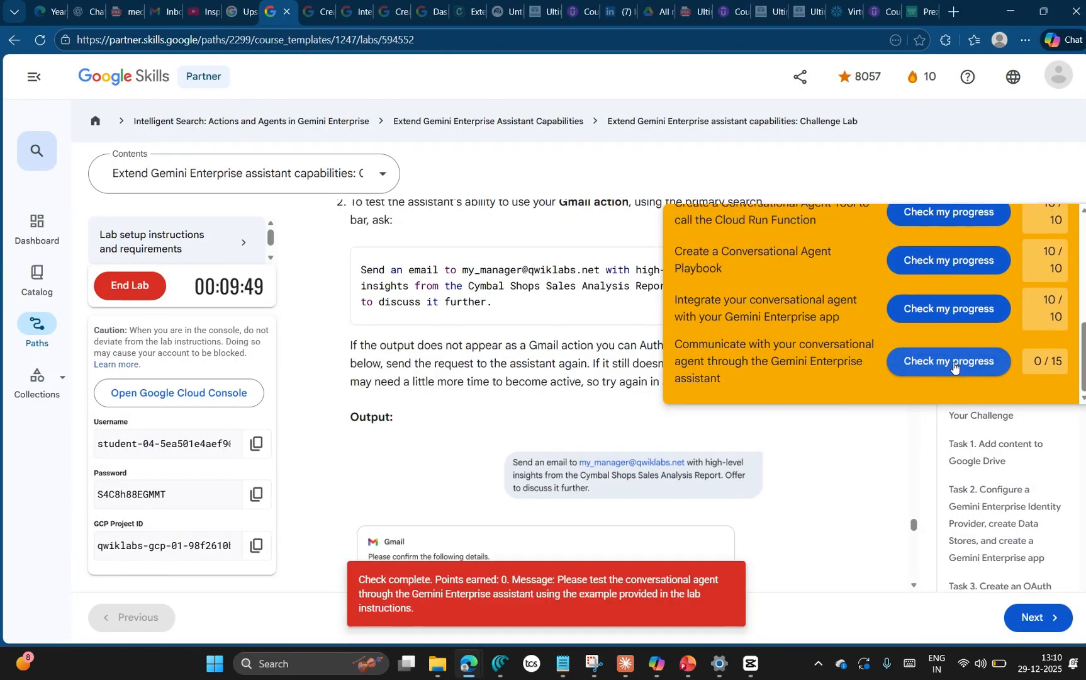
scroll(797, 528, "down", 3)
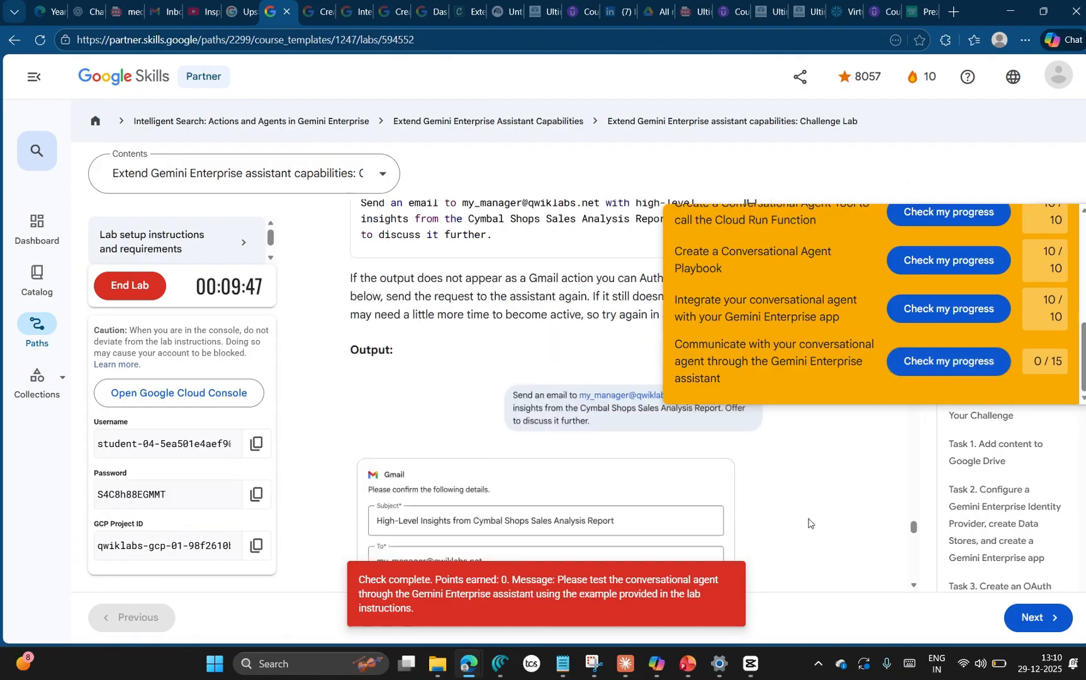
Step: Read the assistant's drafted email response and compare it with the expected Gmail action output in the lab instructions
key("alt+Tab")
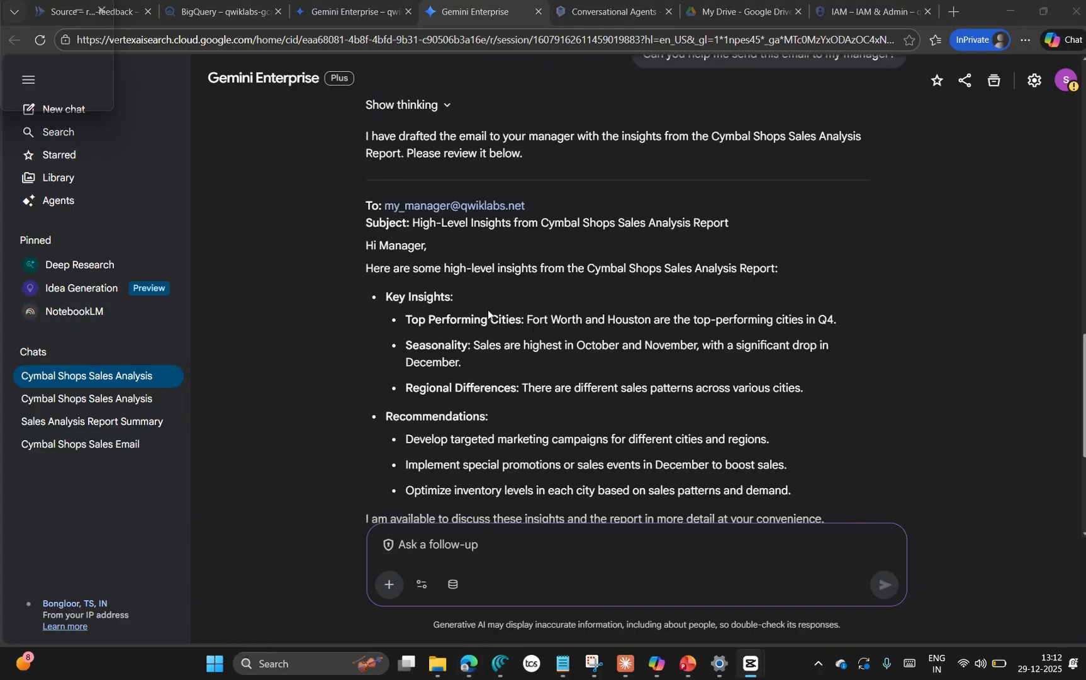
scroll(413, 316, "down", 5)
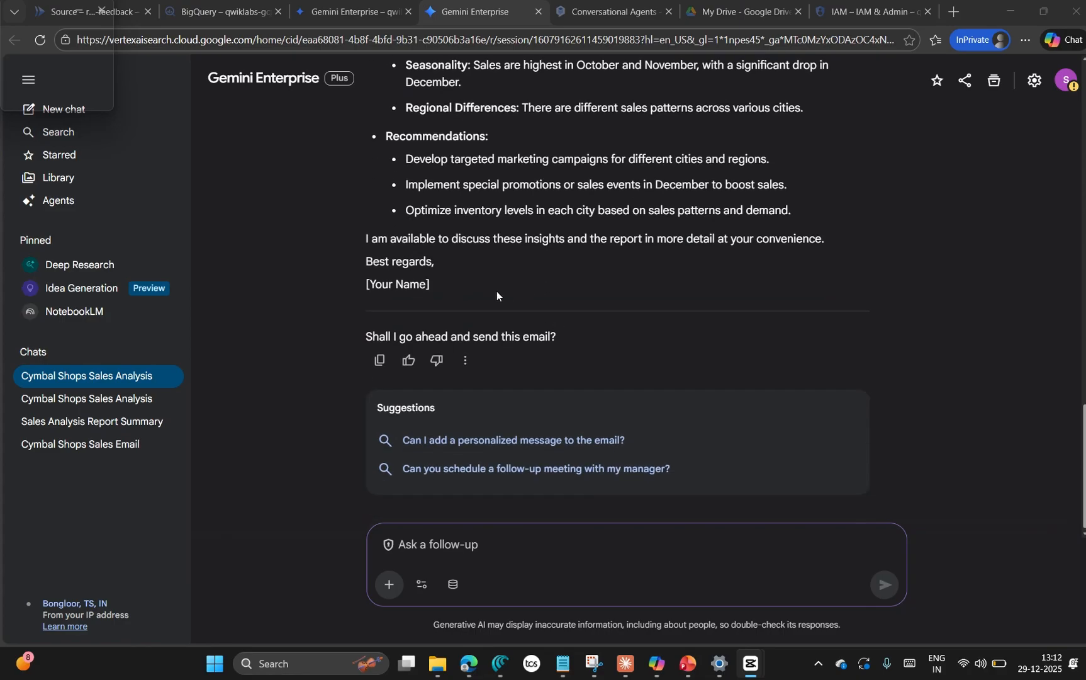
scroll(496, 291, "up", 7)
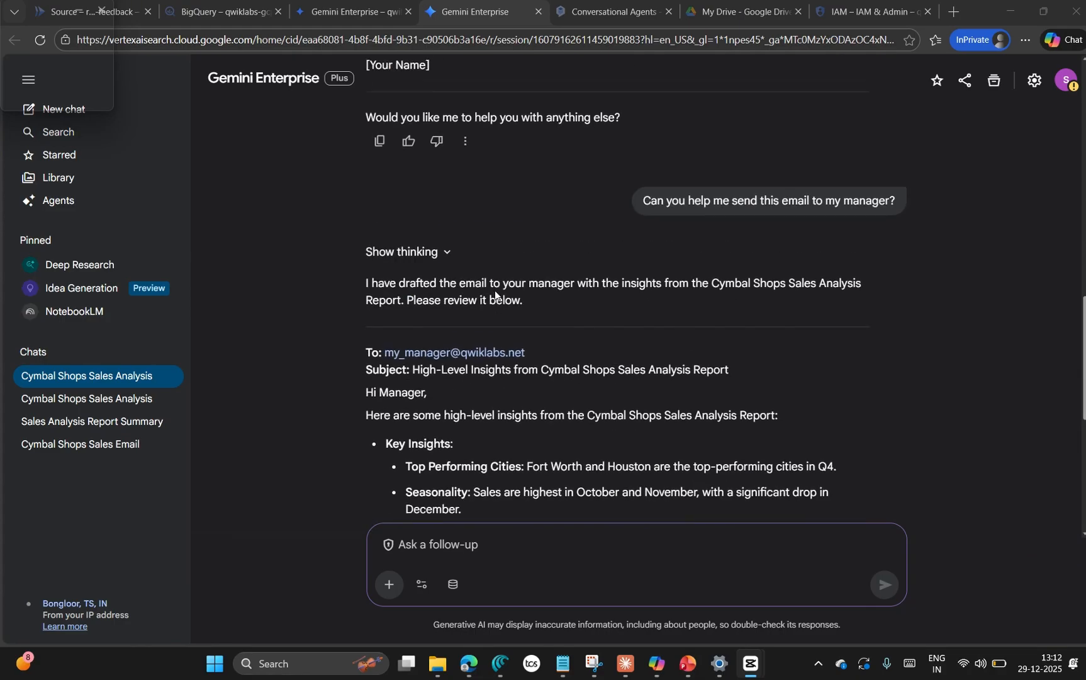
scroll(503, 327, "down", 5)
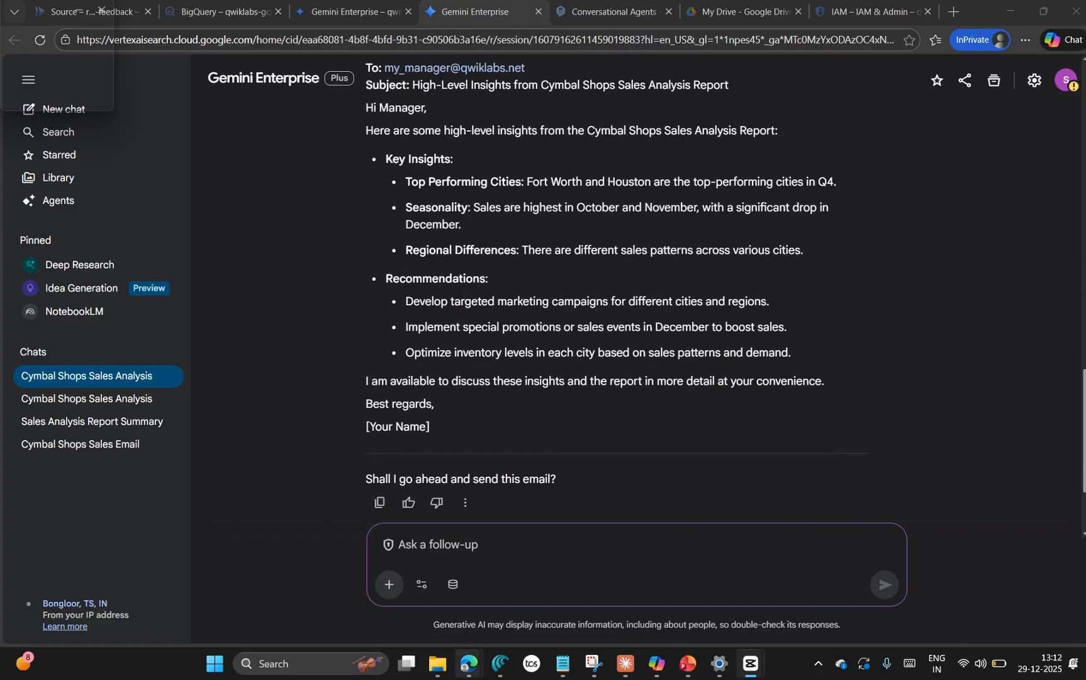
mouse_move(467, 668)
left_click(105, 580)
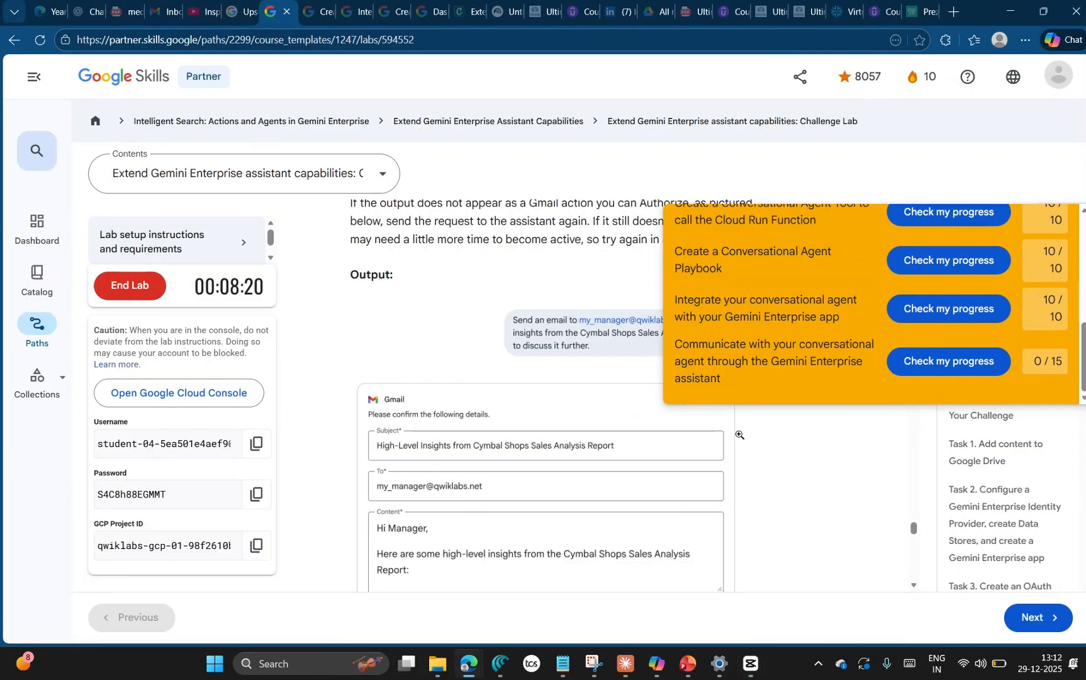
scroll(739, 435, "down", 4)
scroll(780, 494, "down", 2)
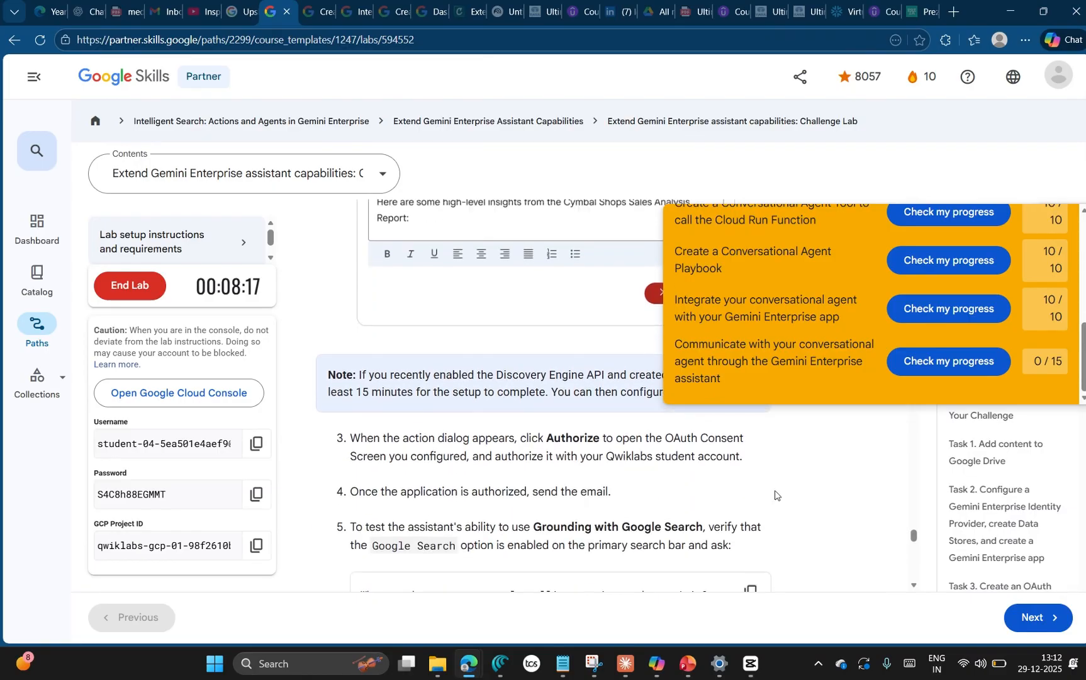
scroll(778, 497, "up", 7)
scroll(797, 505, "up", 1)
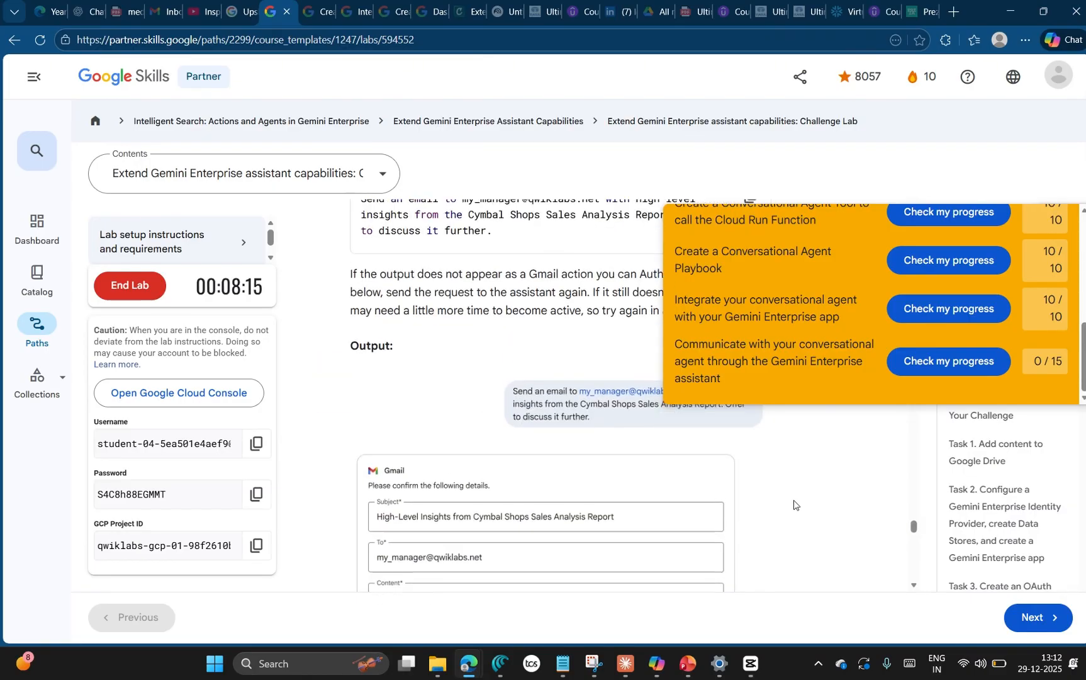
Step: Return to the assistant and enable actions for the Mail connector, granting Cymbal Shops Gemini Enterprise access with the student account
key("alt+Tab")
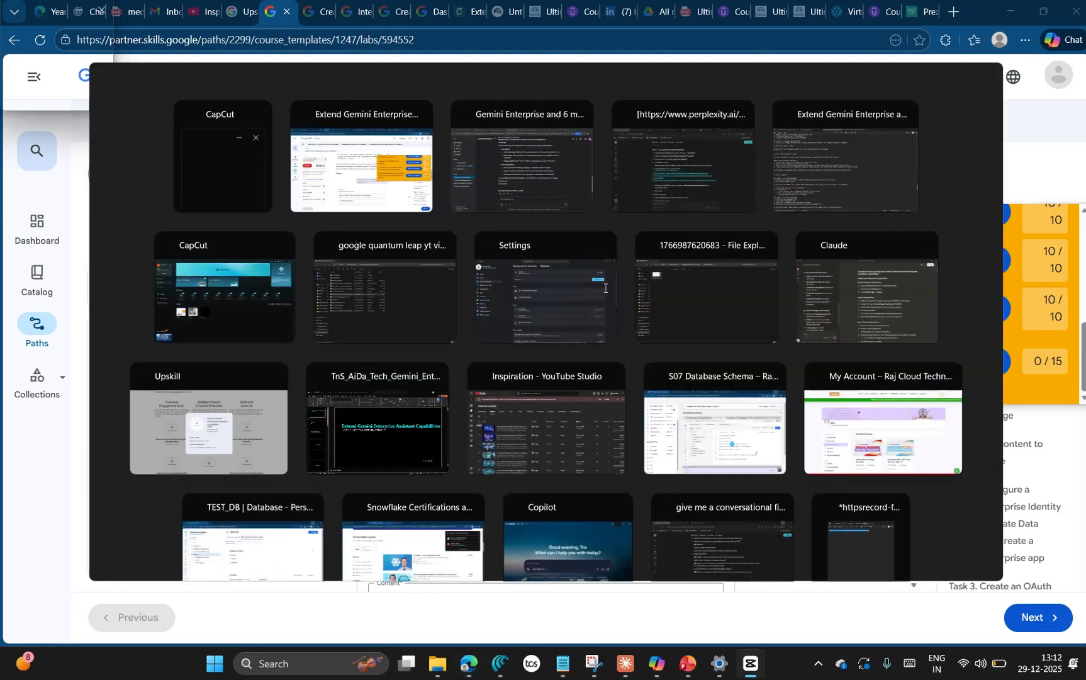
key("alt+Tab")
scroll(566, 345, "up", 3)
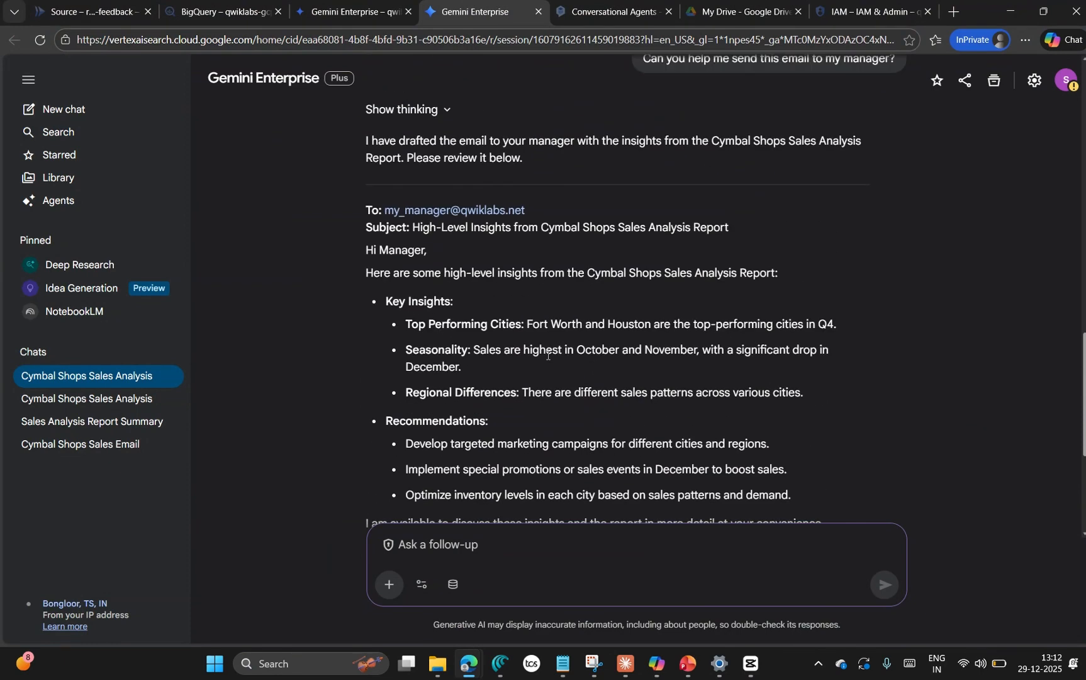
scroll(547, 355, "up", 1)
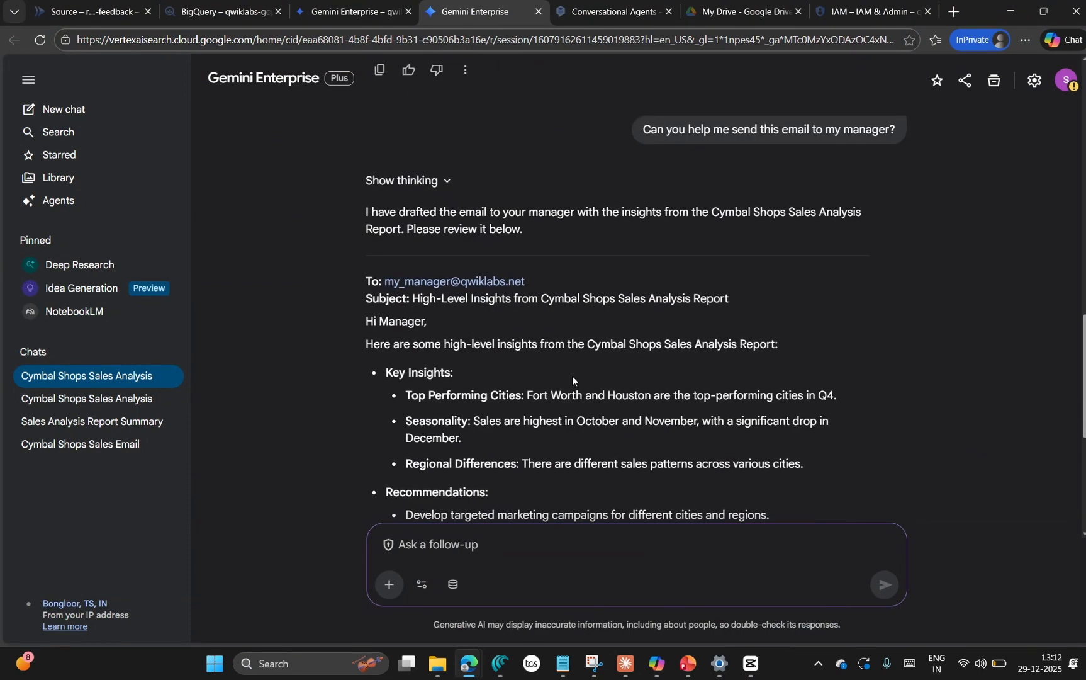
left_click(452, 584)
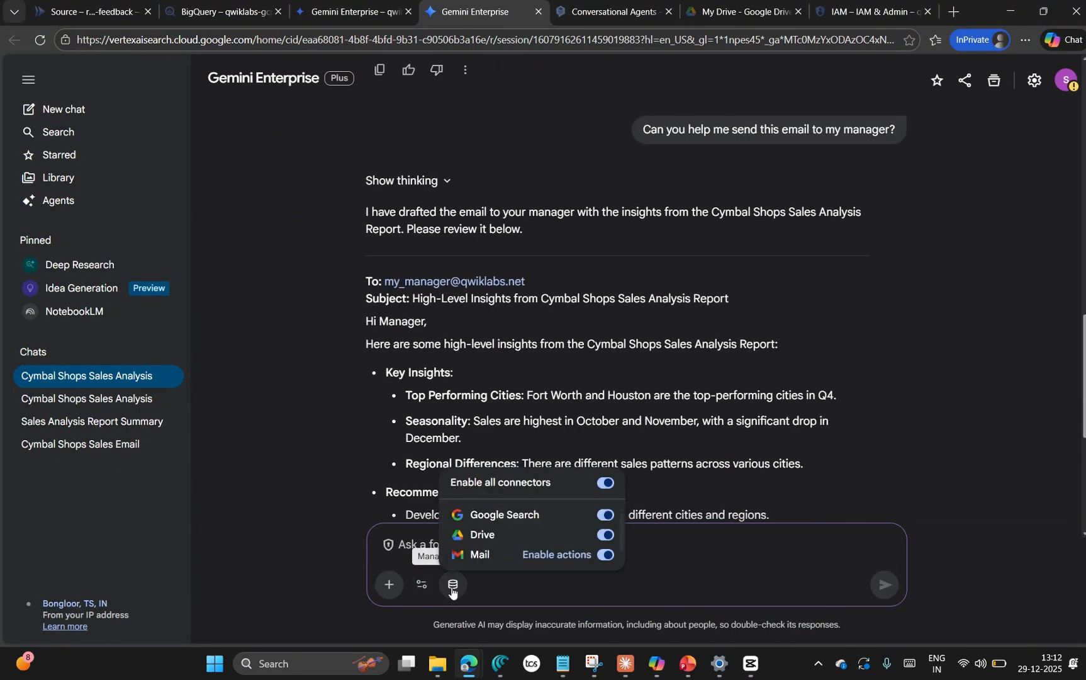
left_click(551, 560)
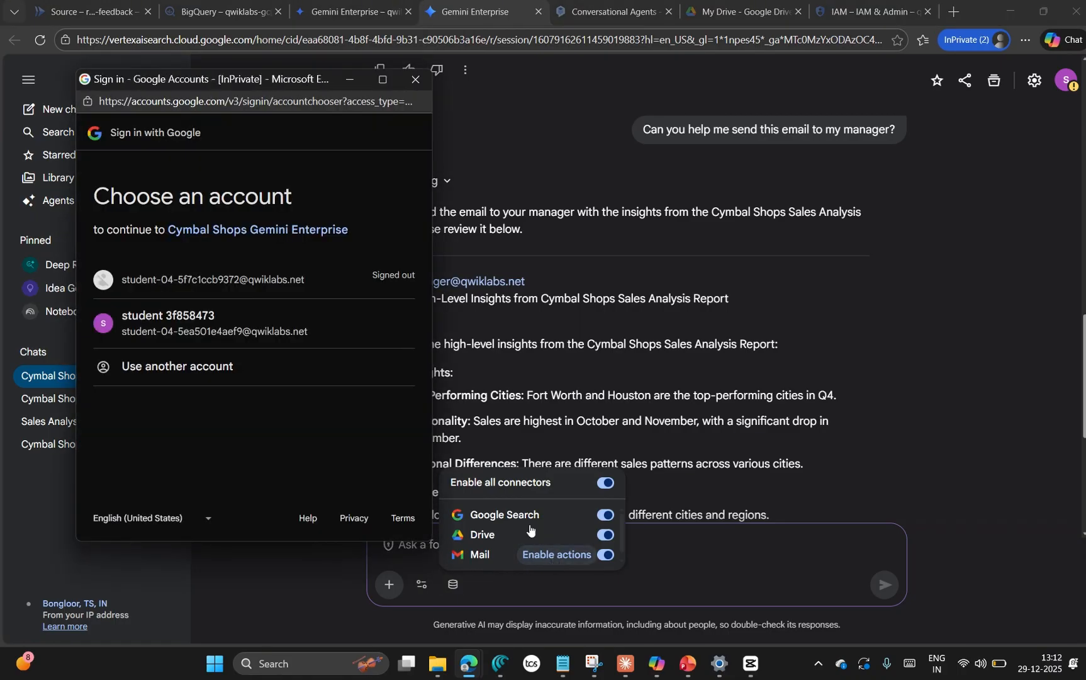
left_click(181, 334)
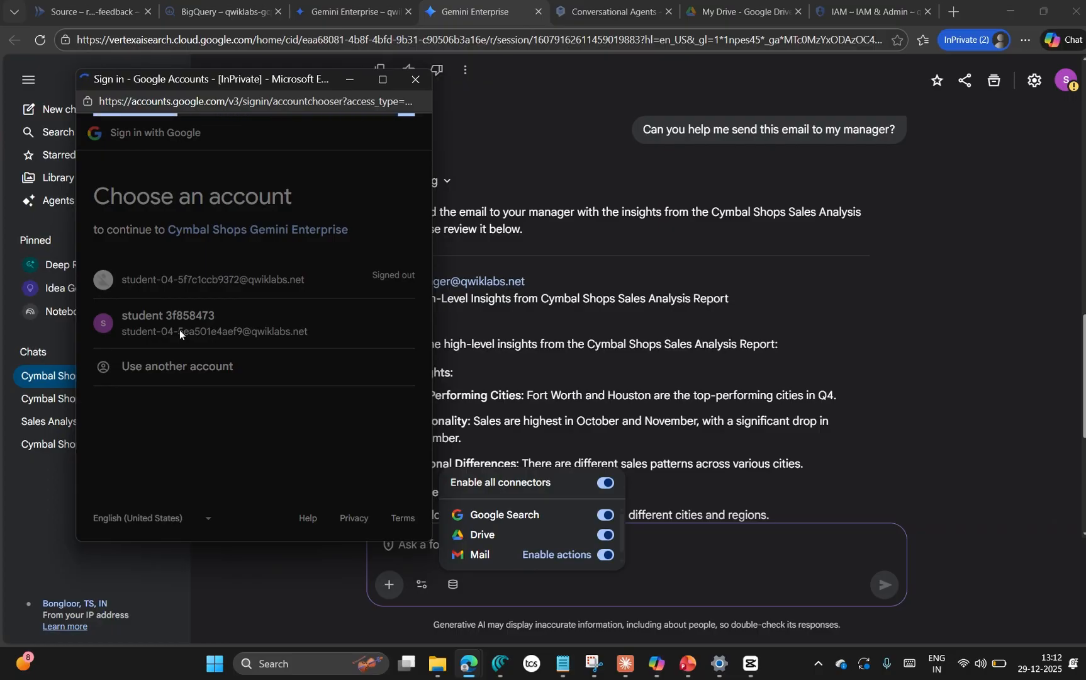
scroll(309, 512, "down", 6)
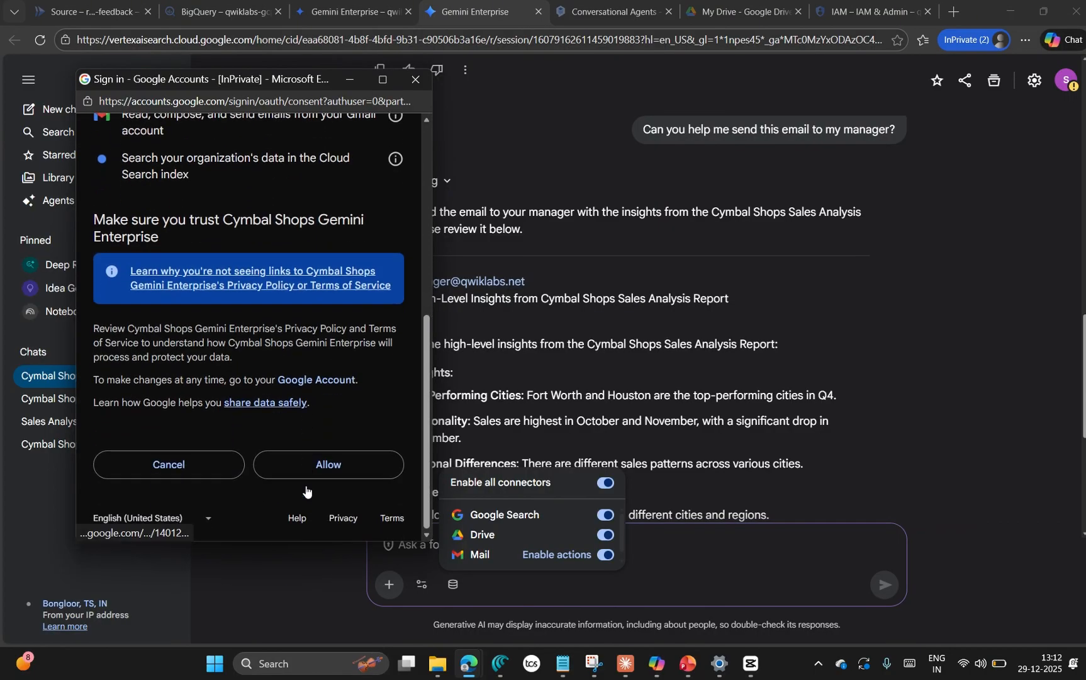
left_click(296, 471)
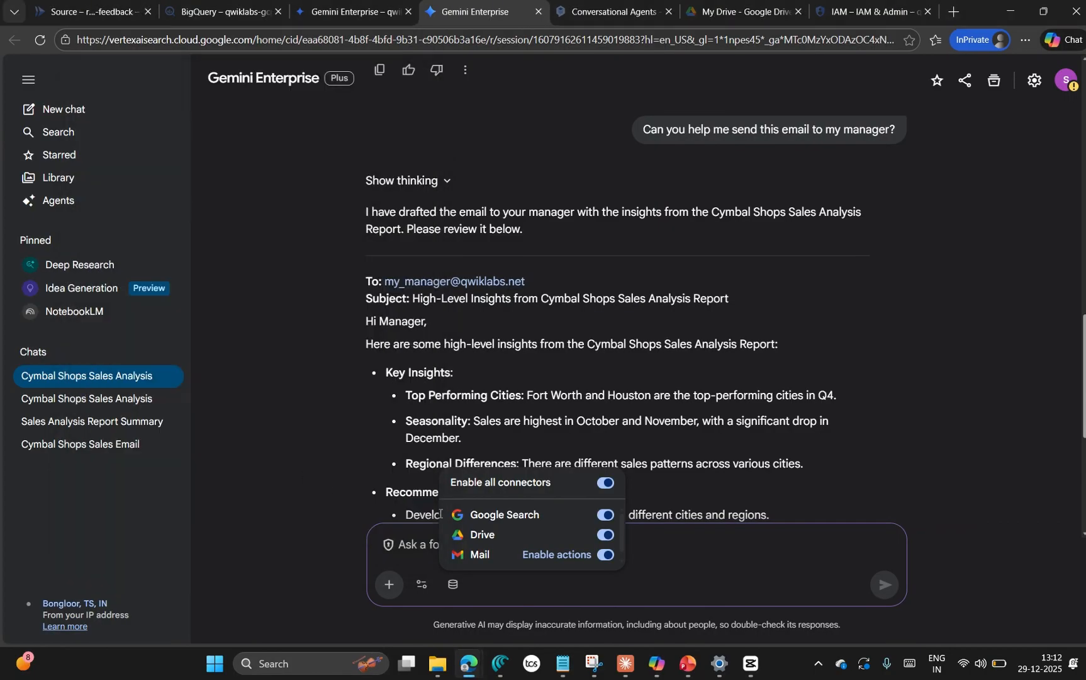
left_click(561, 559)
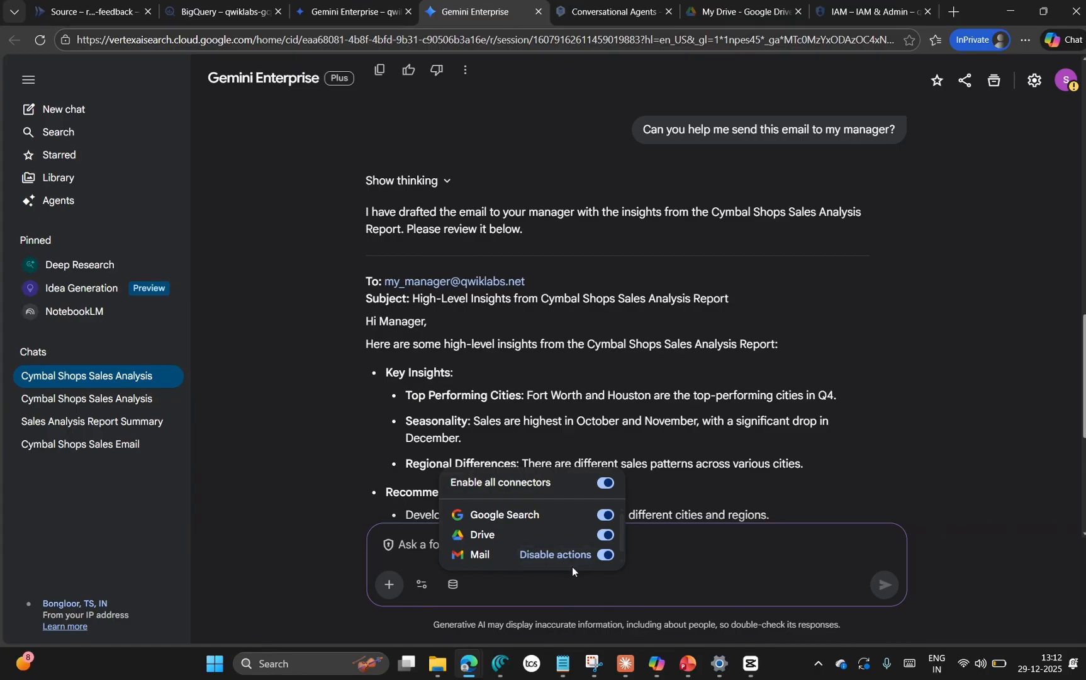
left_click(674, 560)
Step: Resubmit the copied prompt to email the manager high-level insights from the Cymbal Shops Sales Analysis Report and offer further discussion
scroll(692, 346, "up", 15)
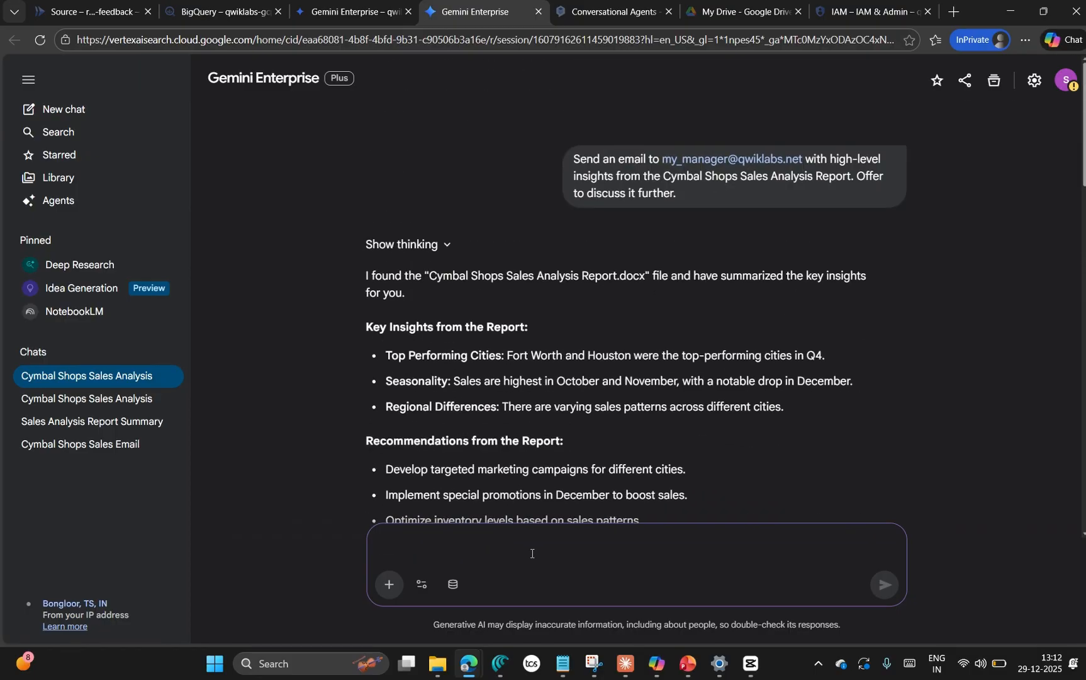
key("ctrl+v")
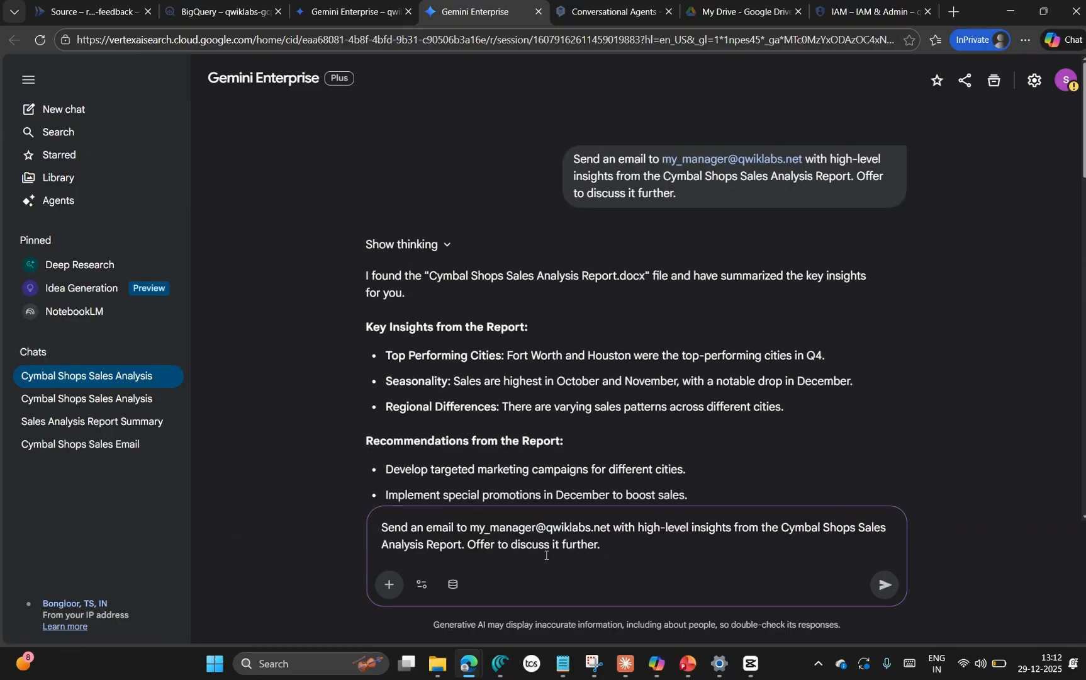
left_click(885, 584)
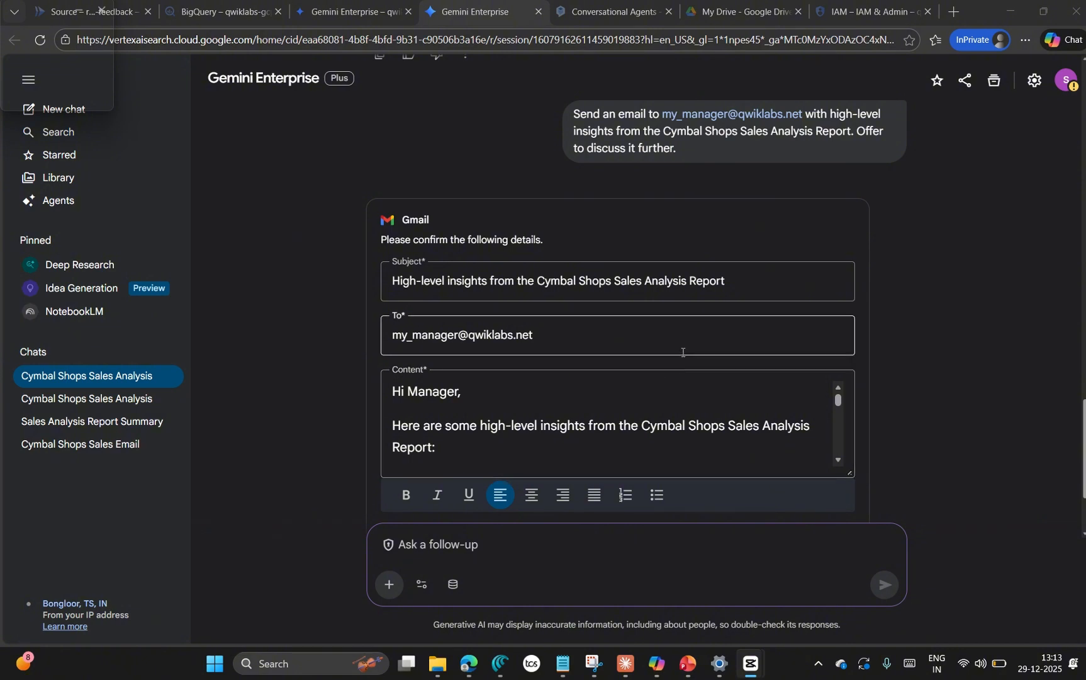
Step: Review the subject, recipient and content of the Gmail action's email and confirm sending it
scroll(681, 349, "down", 2)
scroll(650, 356, "up", 2)
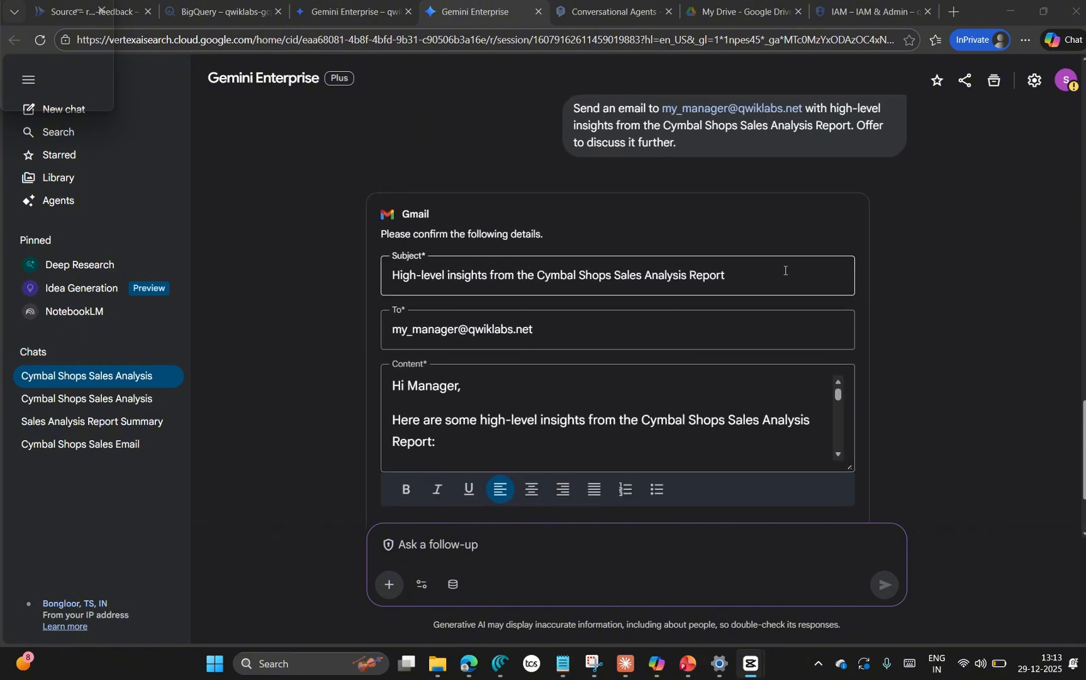
scroll(601, 418, "down", 3)
scroll(607, 406, "down", 6)
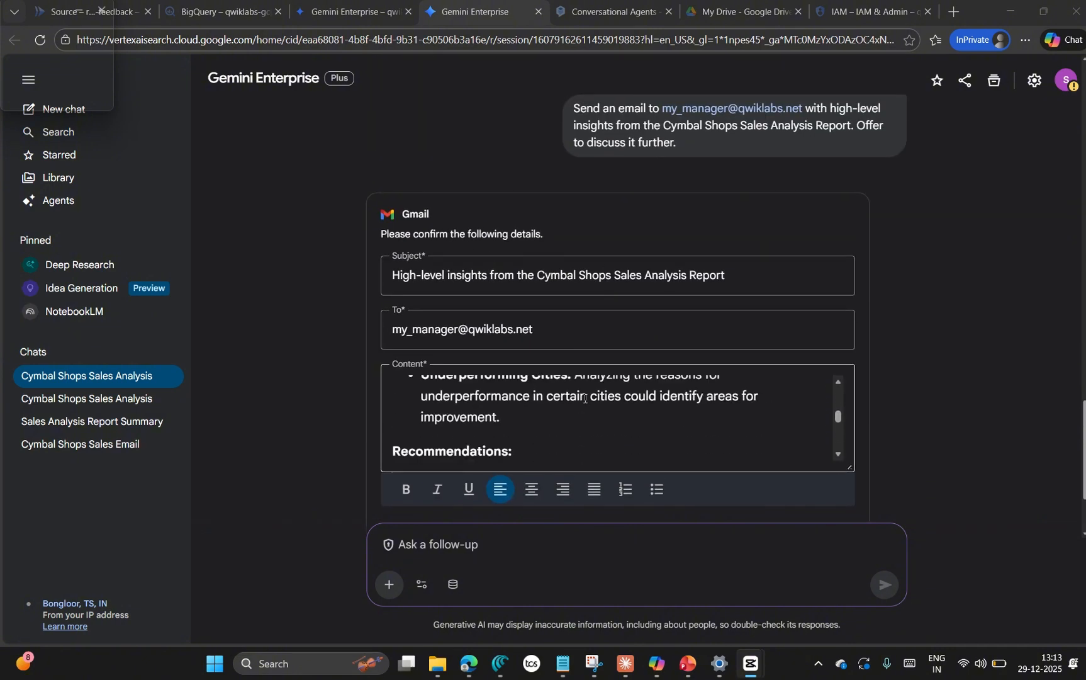
scroll(599, 417, "up", 9)
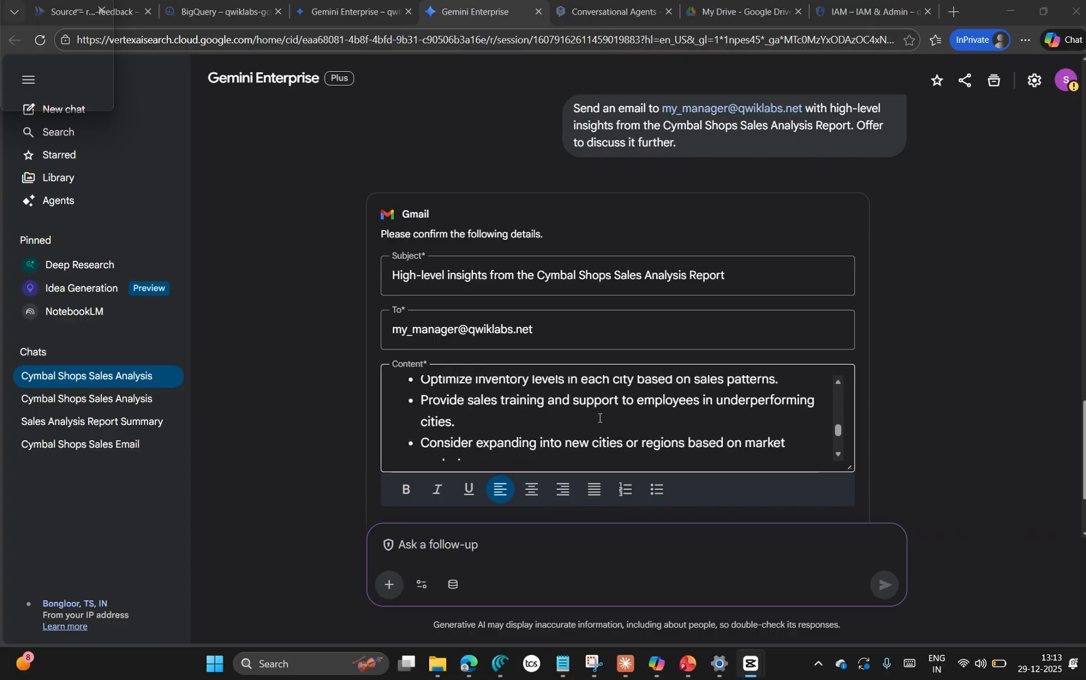
scroll(769, 334, "down", 2)
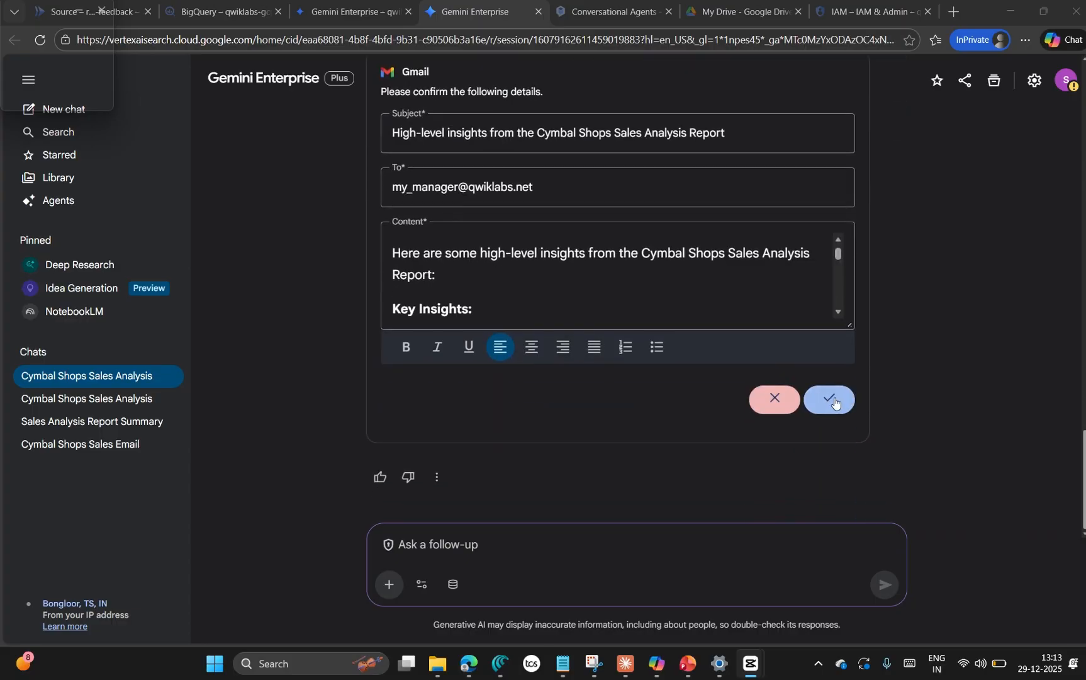
left_click(832, 398)
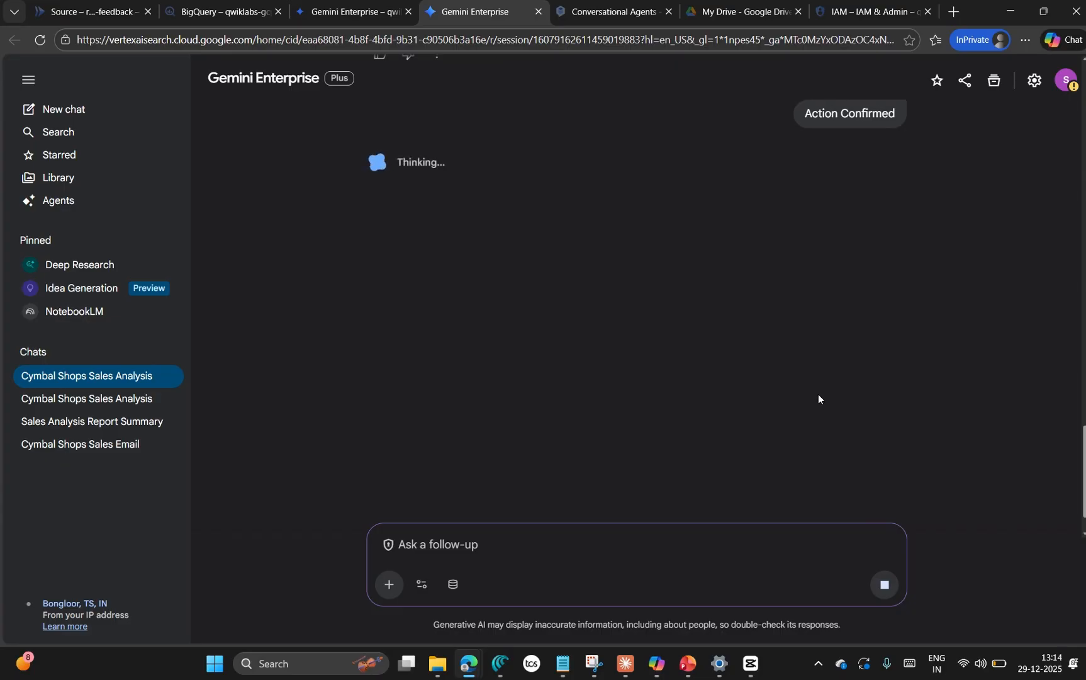
Step: Switch to the lab page and read the next instructions on Grounding with Google Search and the Employee Feedback Bot
mouse_move(477, 658)
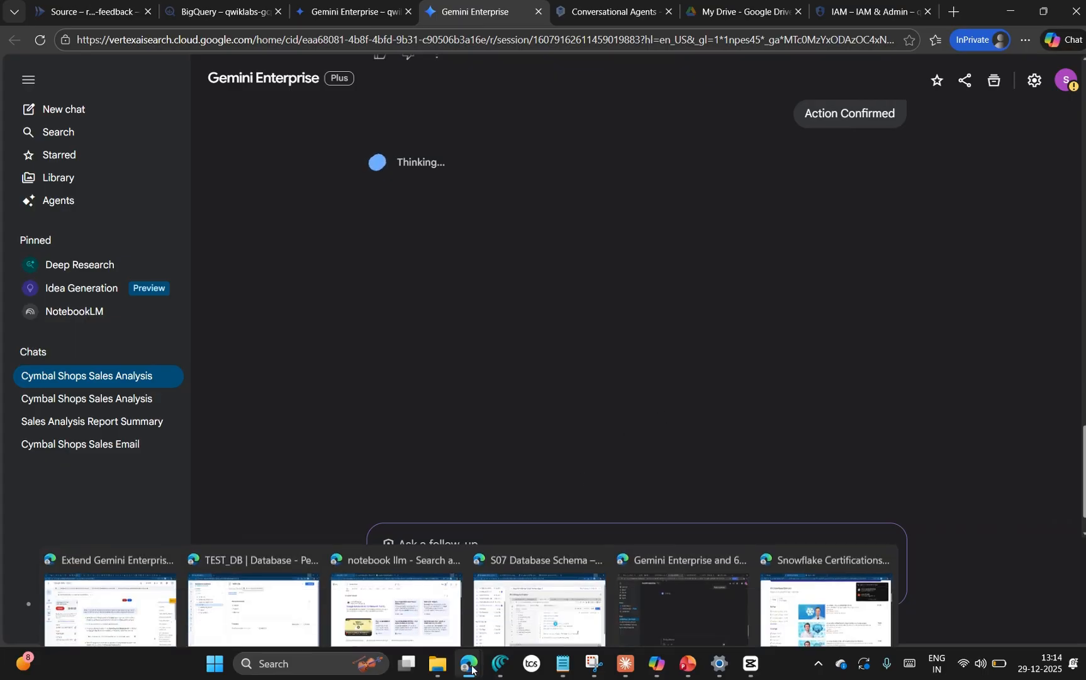
left_click(110, 591)
scroll(677, 367, "up", 3)
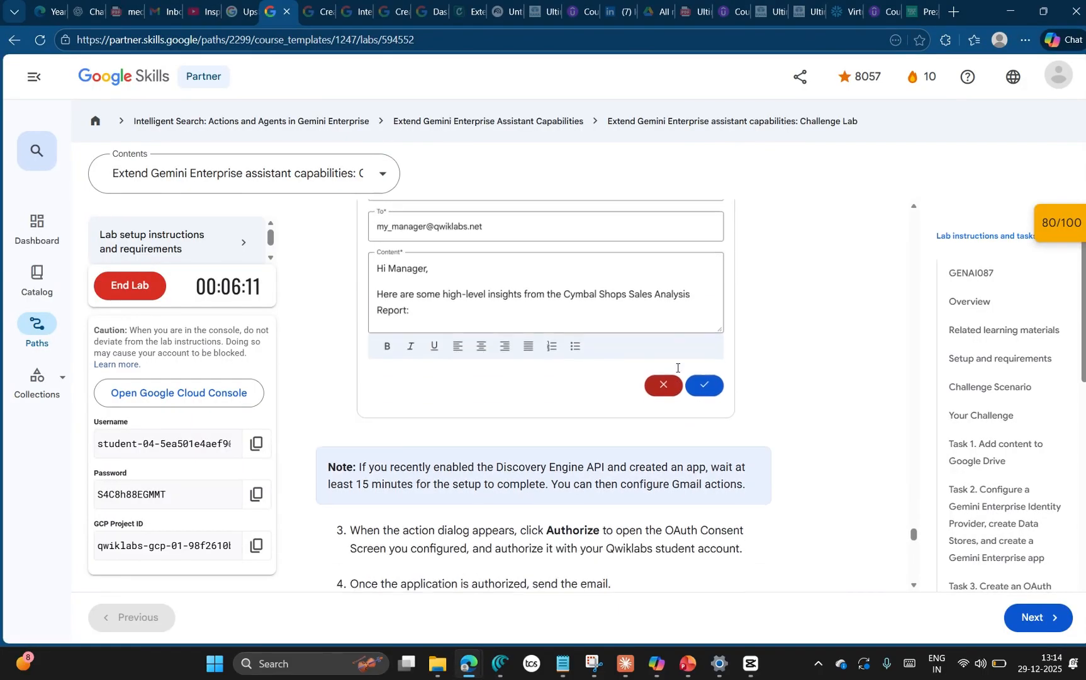
scroll(678, 366, "down", 3)
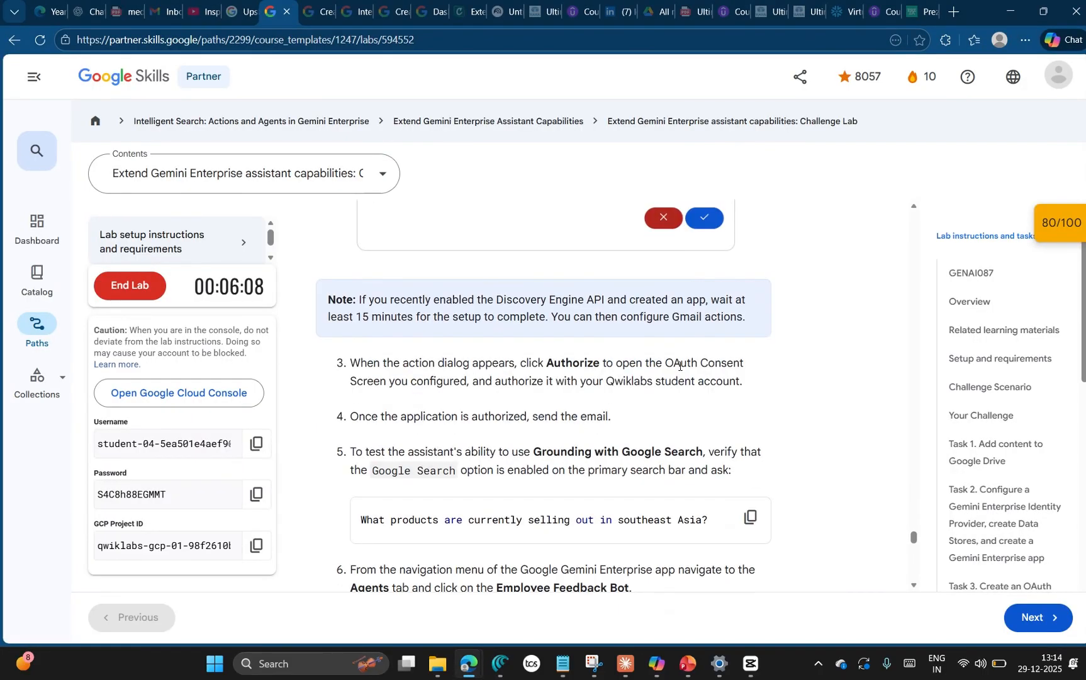
scroll(458, 339, "down", 2)
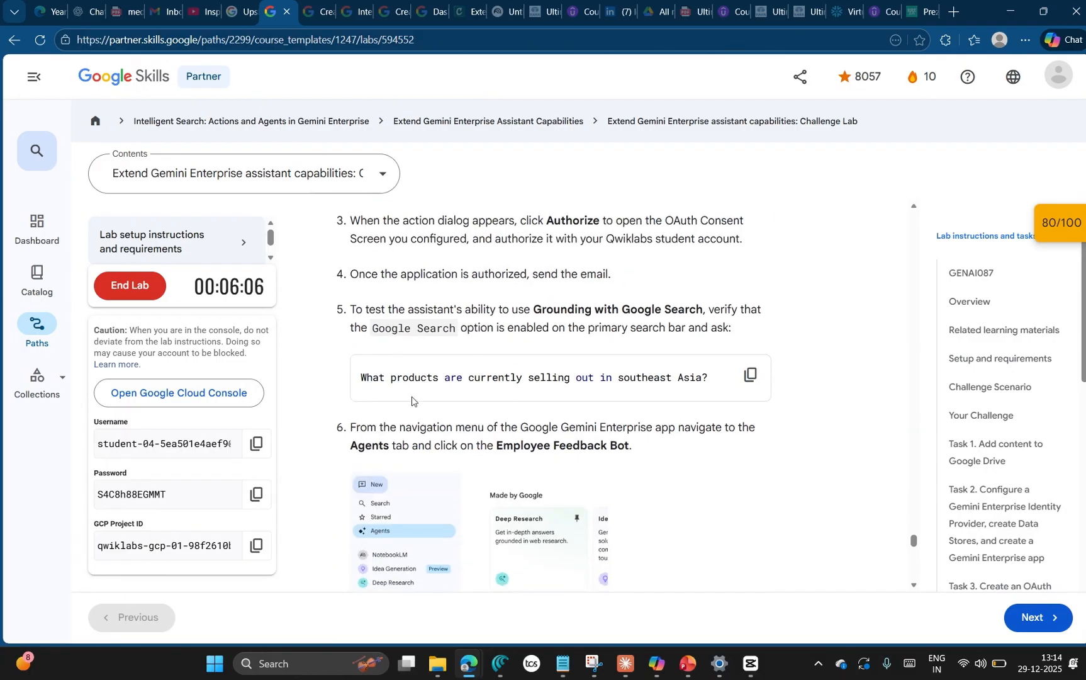
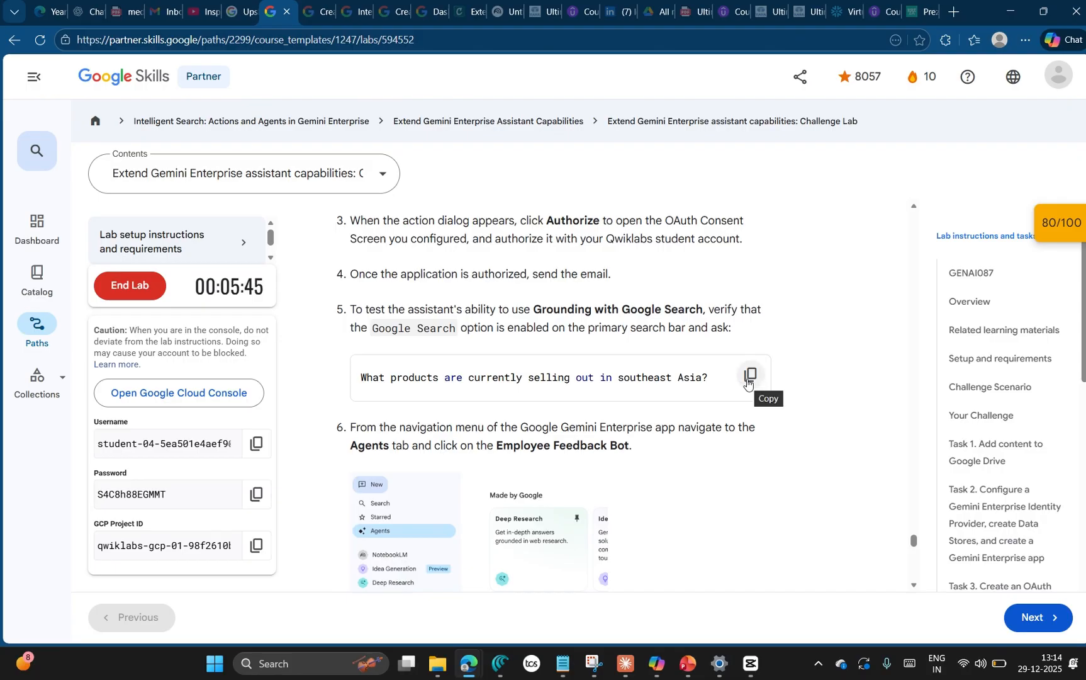
Step: Copy the Google Search grounding question from the lab page and turn off the assistant's Mail and Drive connectors, keeping Google Search enabled
left_click(748, 381)
key("alt+Tab")
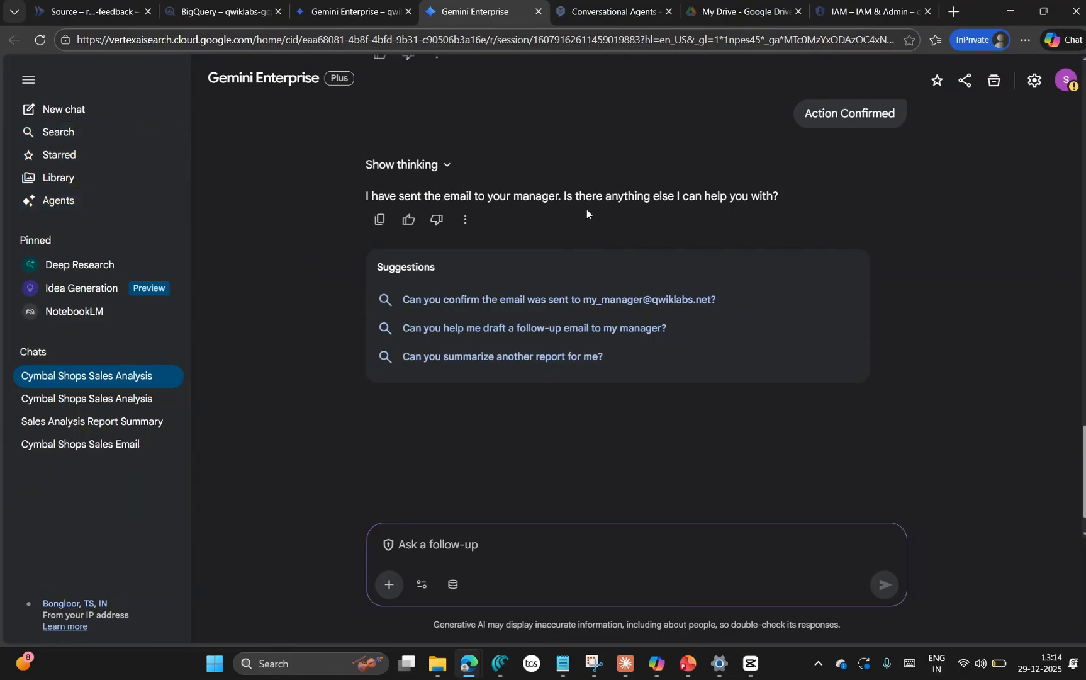
mouse_move(88, 207)
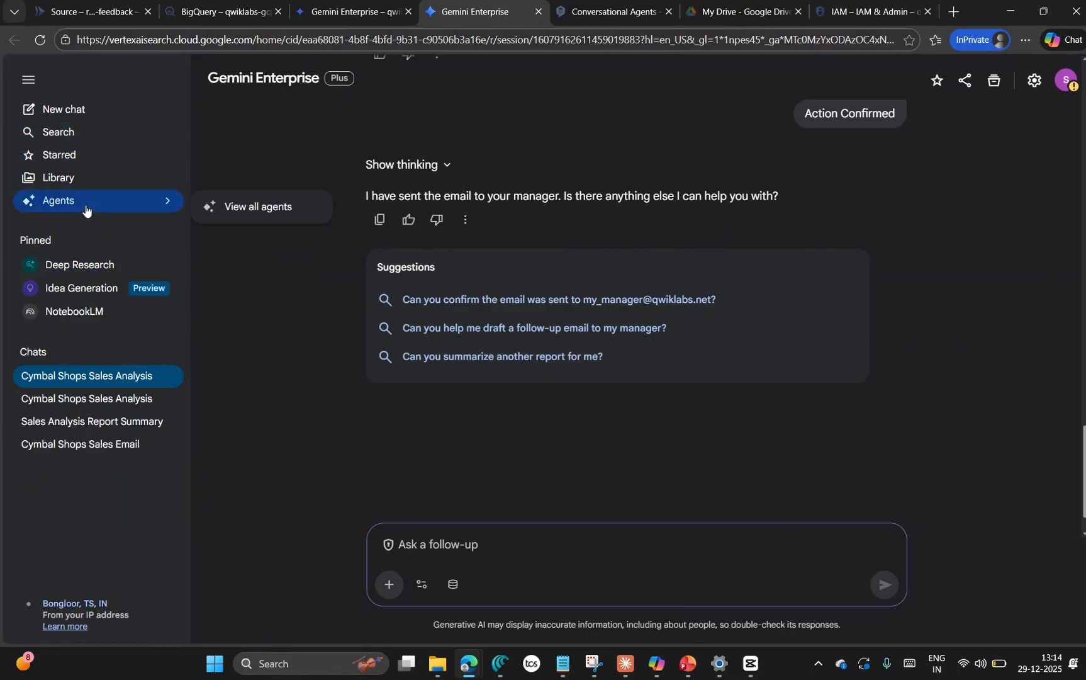
key("alt+Tab")
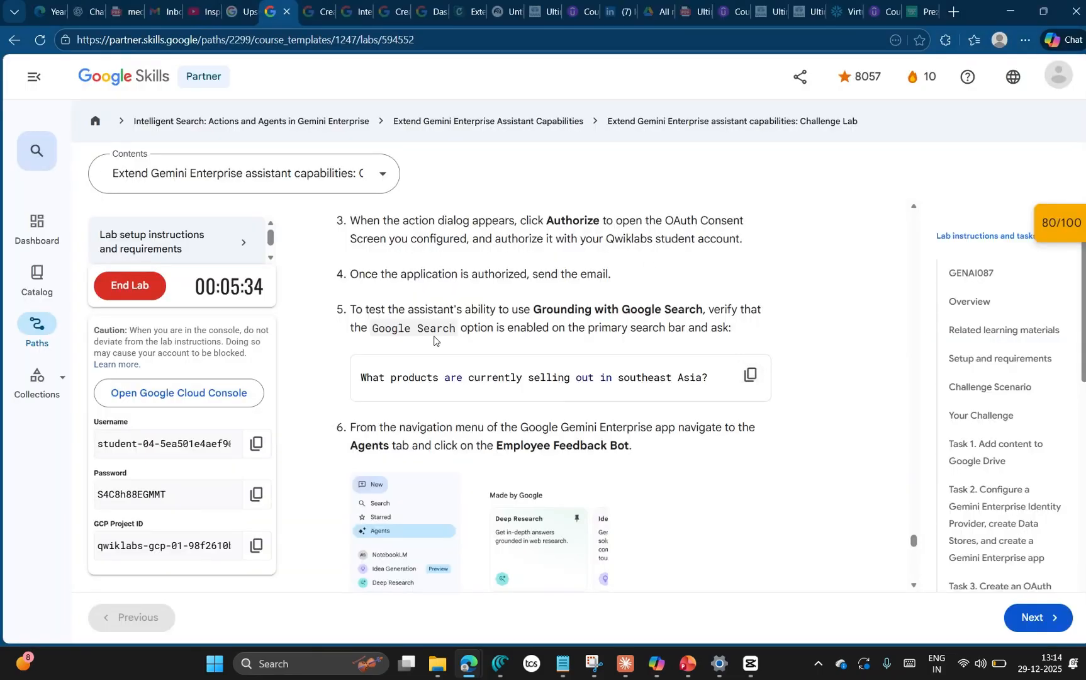
key("alt+Tab")
left_click(452, 584)
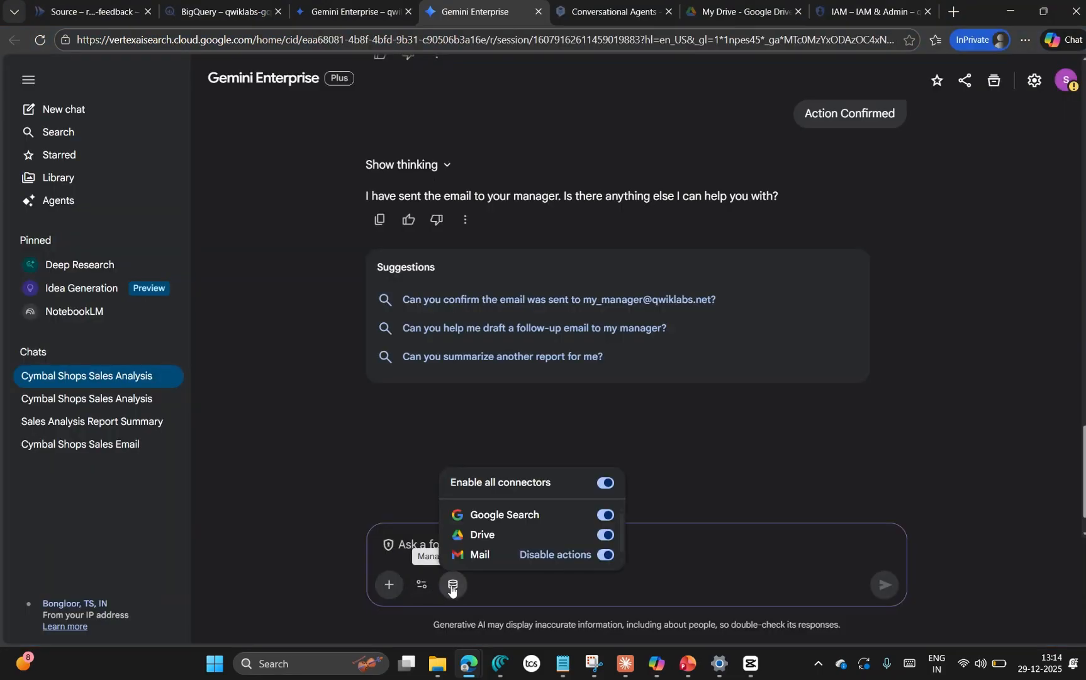
left_click(604, 554)
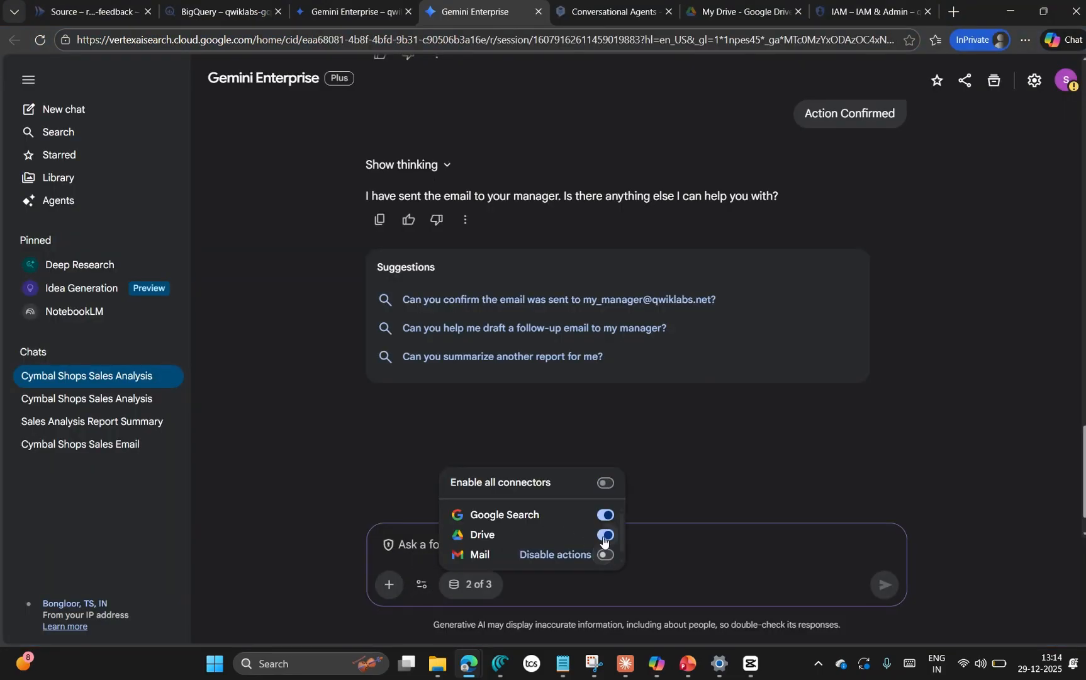
left_click(603, 535)
Step: Ask the assistant the copied question "What products are currently selling out in southeast Asia?"
left_click(661, 551)
key("ctrl+v")
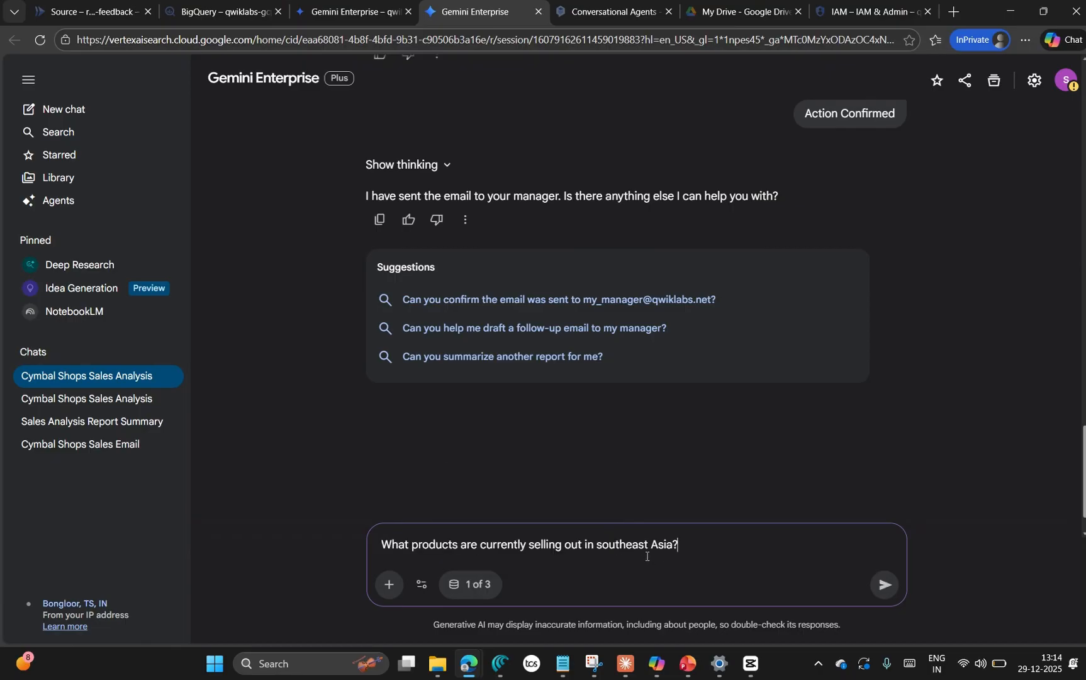
key("Return")
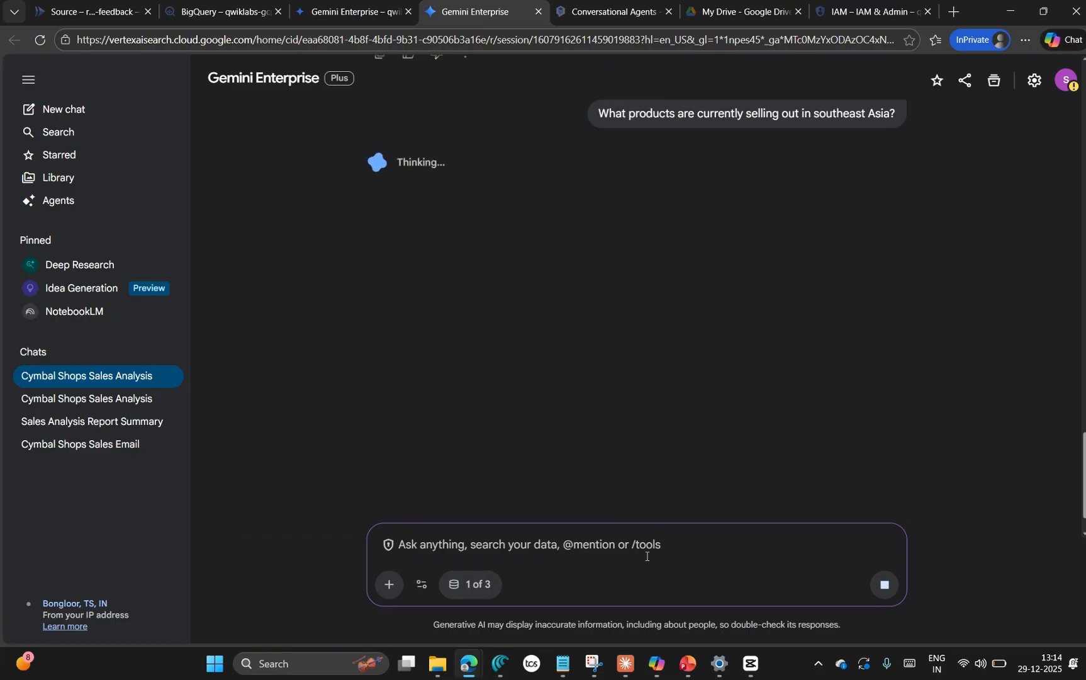
Step: Read the lab's Employee Feedback Bot instructions and copy the sample feedback message about Cymbal Shops store 529 in Bangalore
key("alt+Tab")
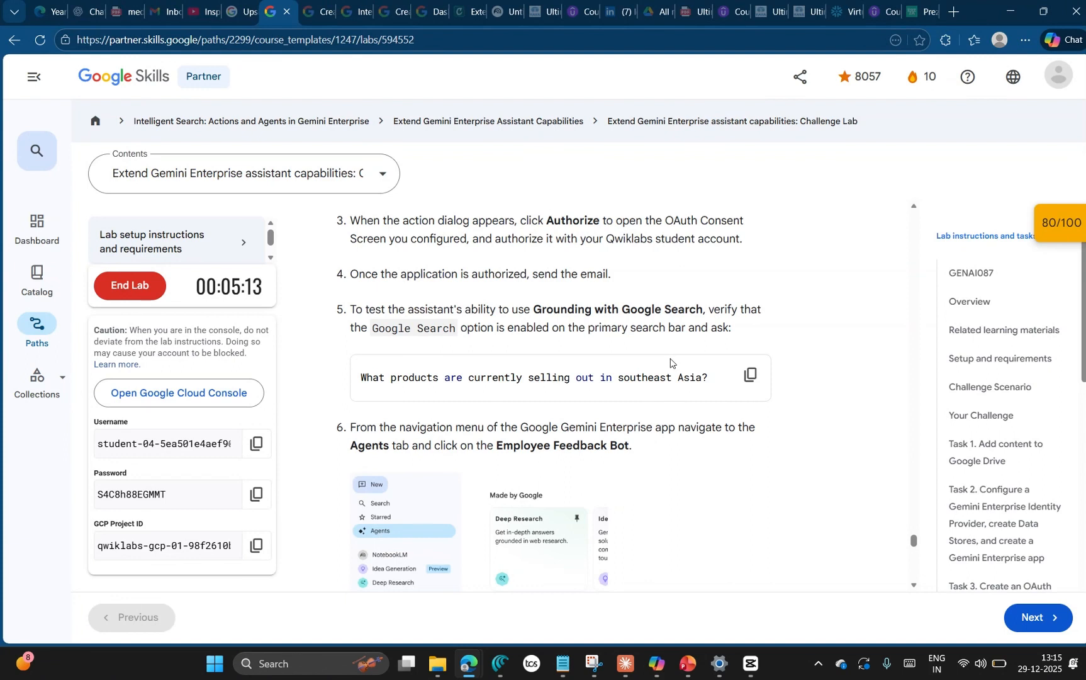
scroll(698, 420, "down", 1)
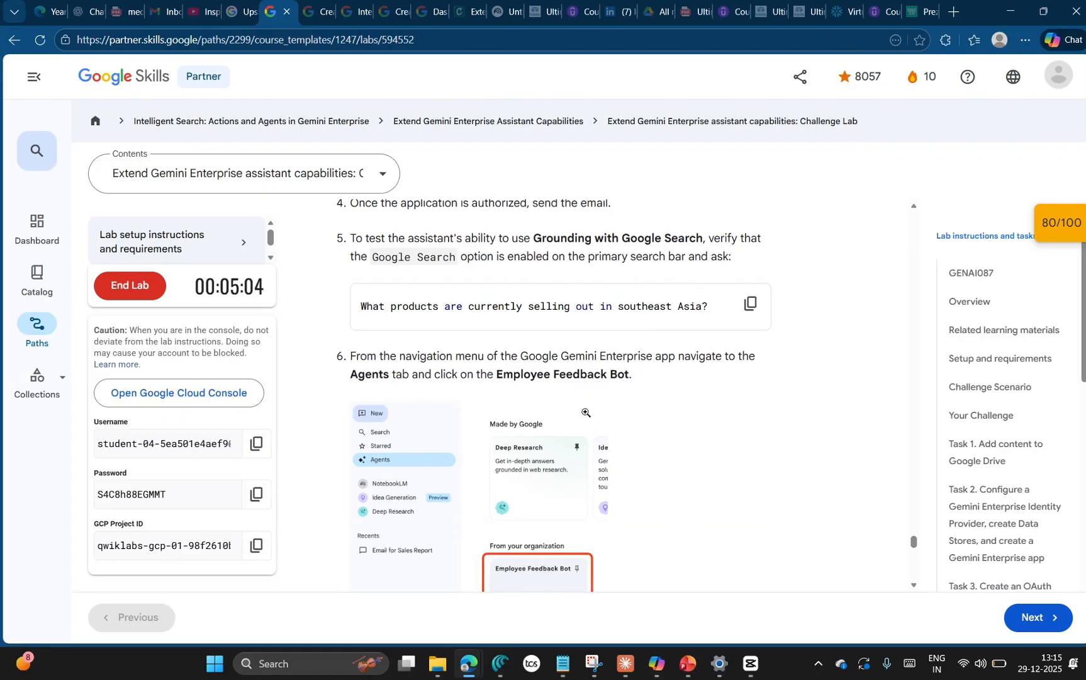
scroll(528, 435, "down", 3)
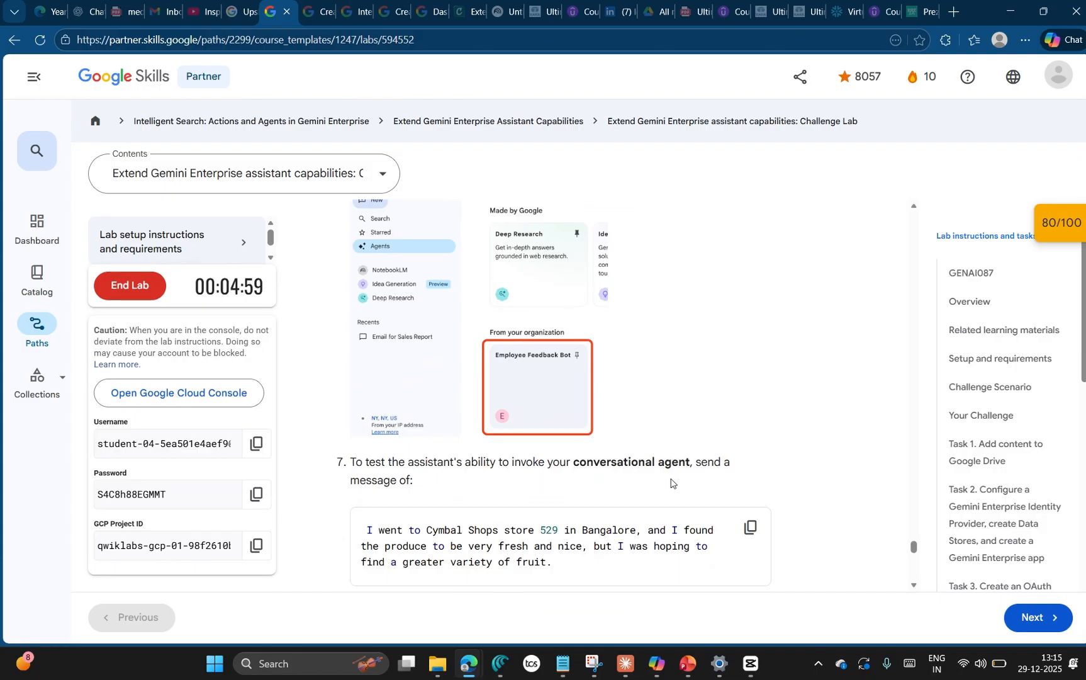
left_click(750, 526)
Step: Return to the assistant and review its answer about product categories selling in Southeast Asia
key("alt+Tab")
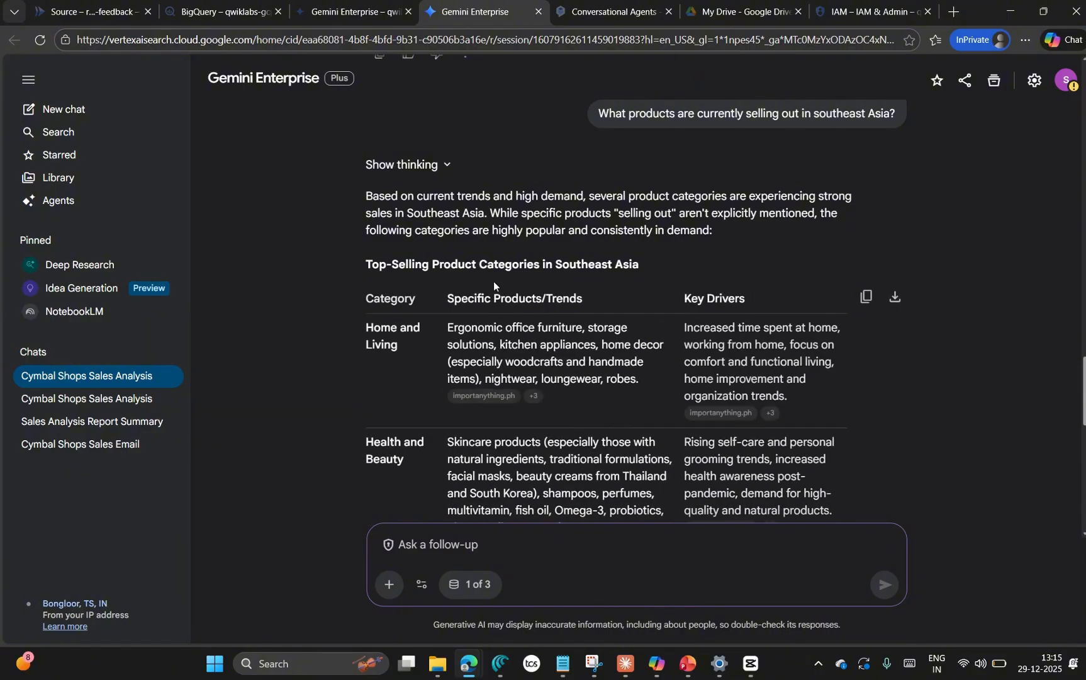
scroll(534, 358, "down", 10)
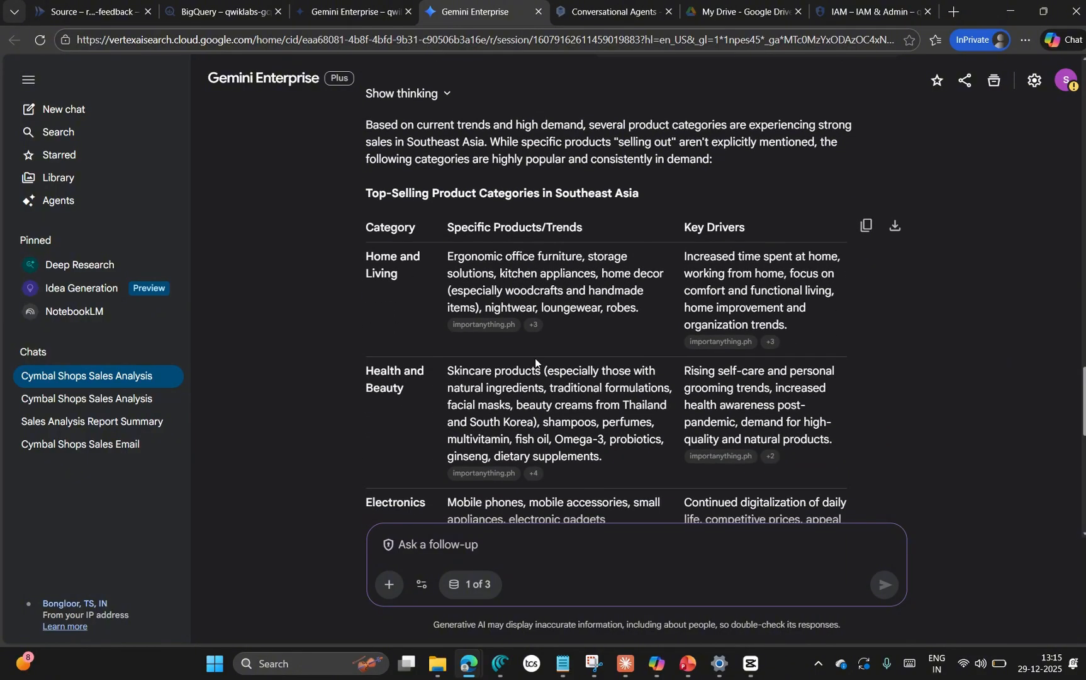
scroll(532, 358, "up", 8)
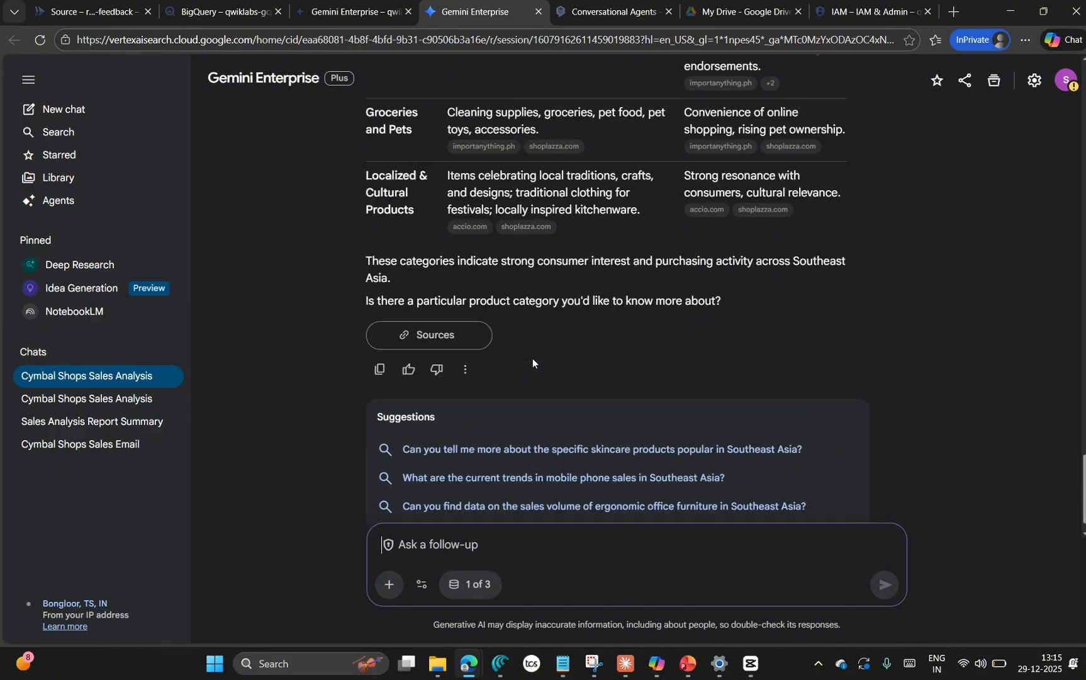
Step: Check the lab progress for the checkpoint on communicating with the conversational agent through the Gemini Enterprise assistant
key("alt+Tab")
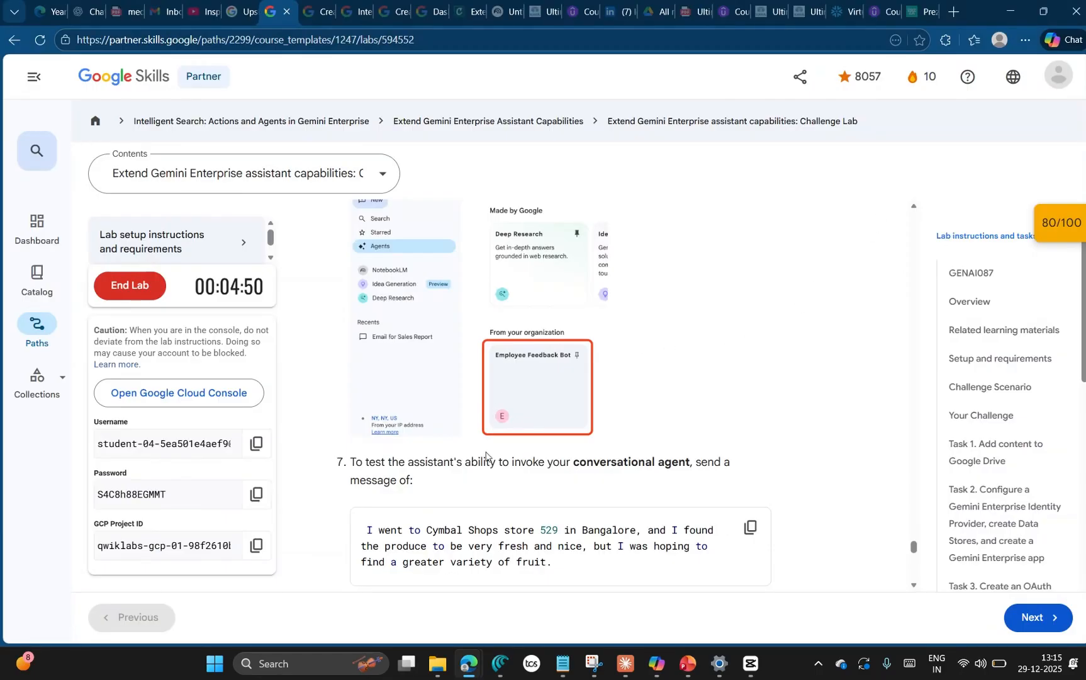
left_click(1062, 224)
scroll(952, 305, "down", 5)
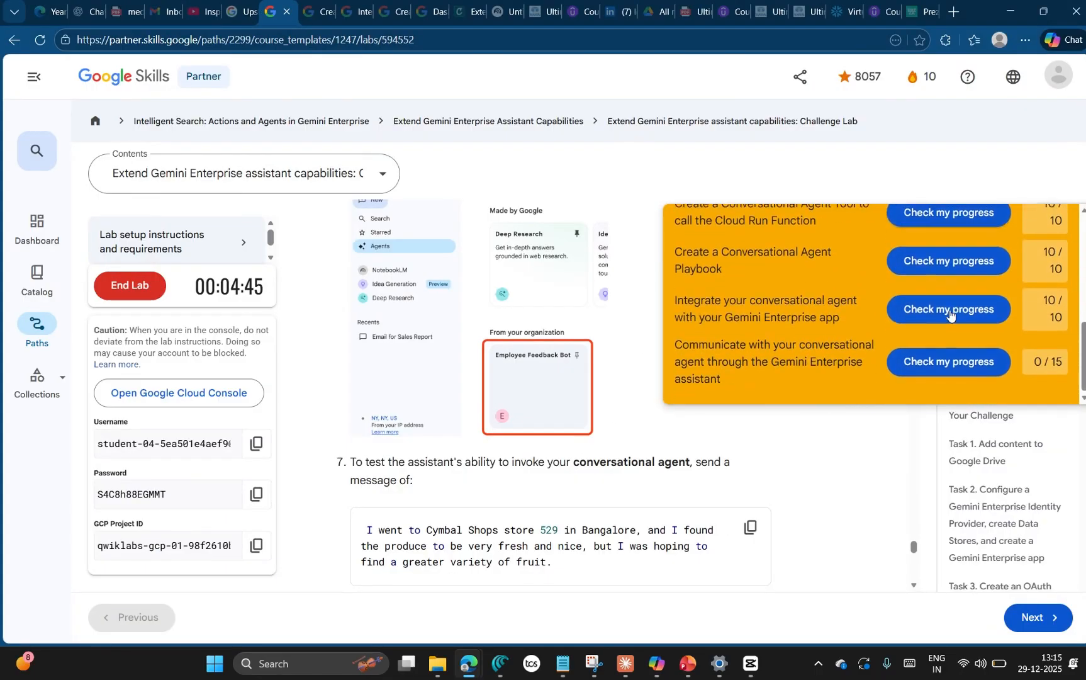
left_click(954, 368)
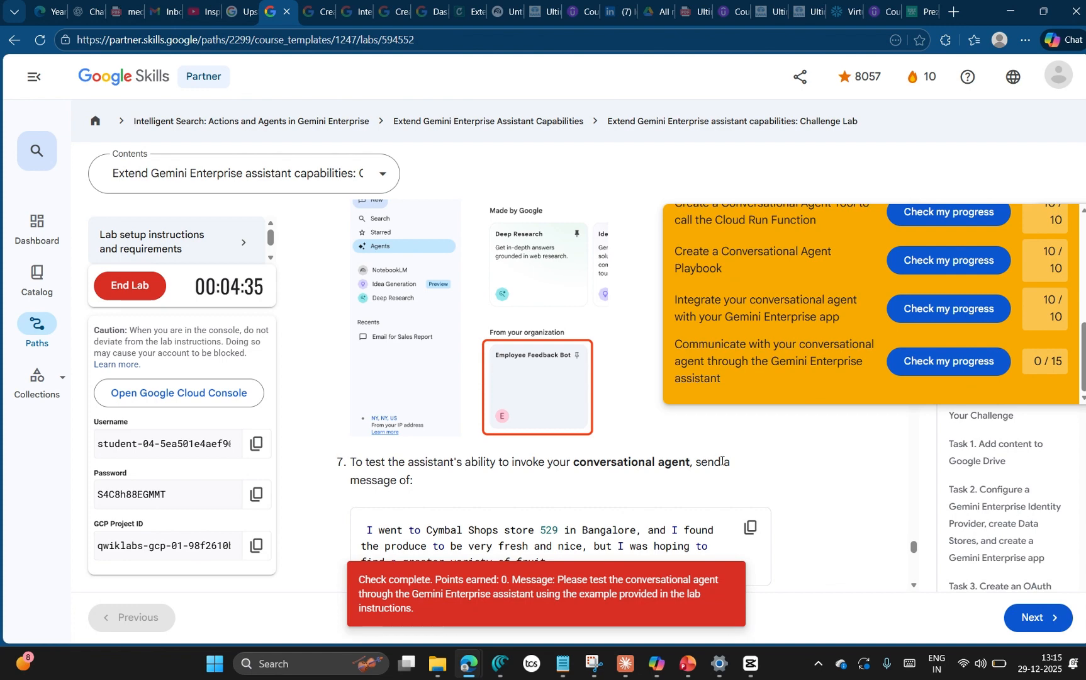
Step: Open the Employee Feedback Bot from the Cymbal Team Gemini Enterprise app's agents in the Google Cloud console, rechecking the lab instructions
key("alt+Tab")
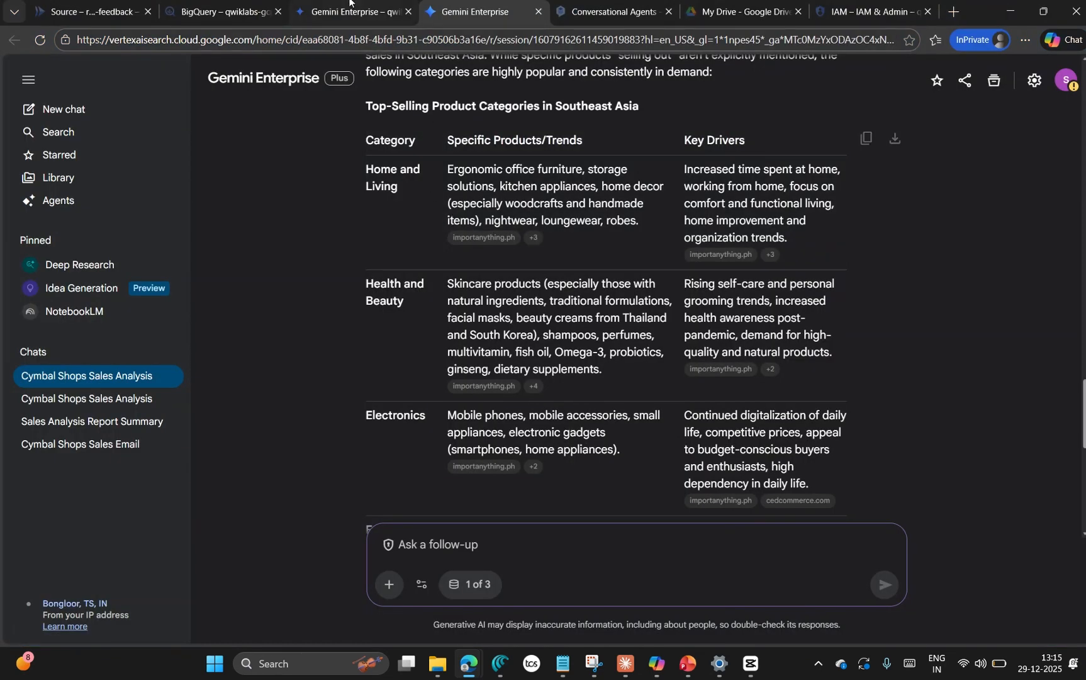
left_click(343, 13)
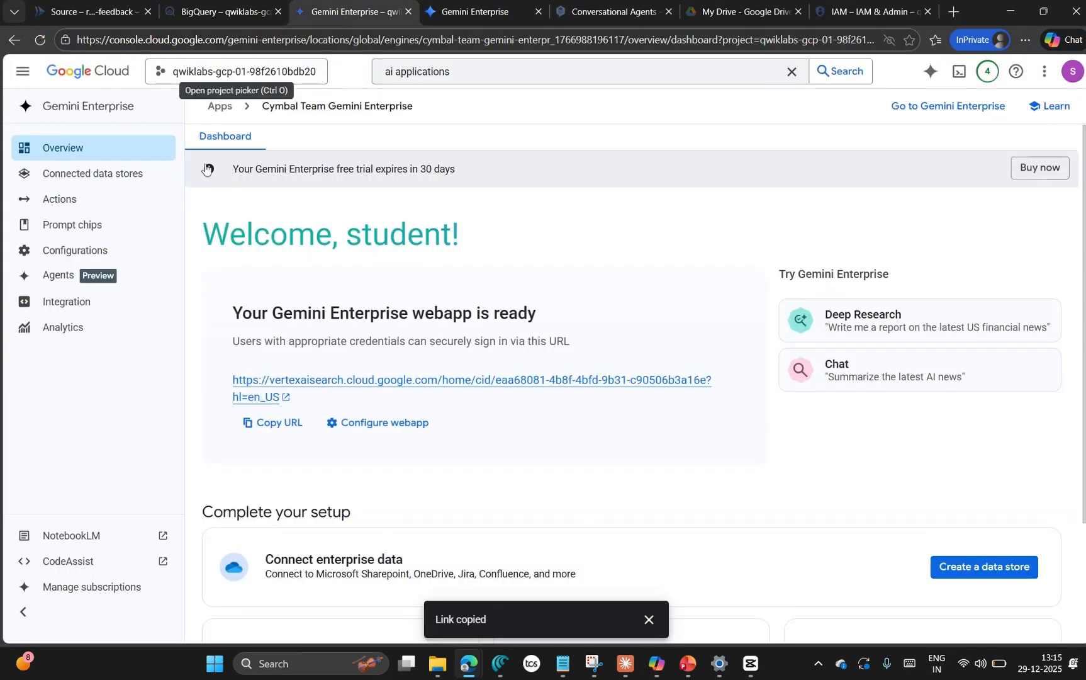
left_click(88, 272)
key("alt+Tab")
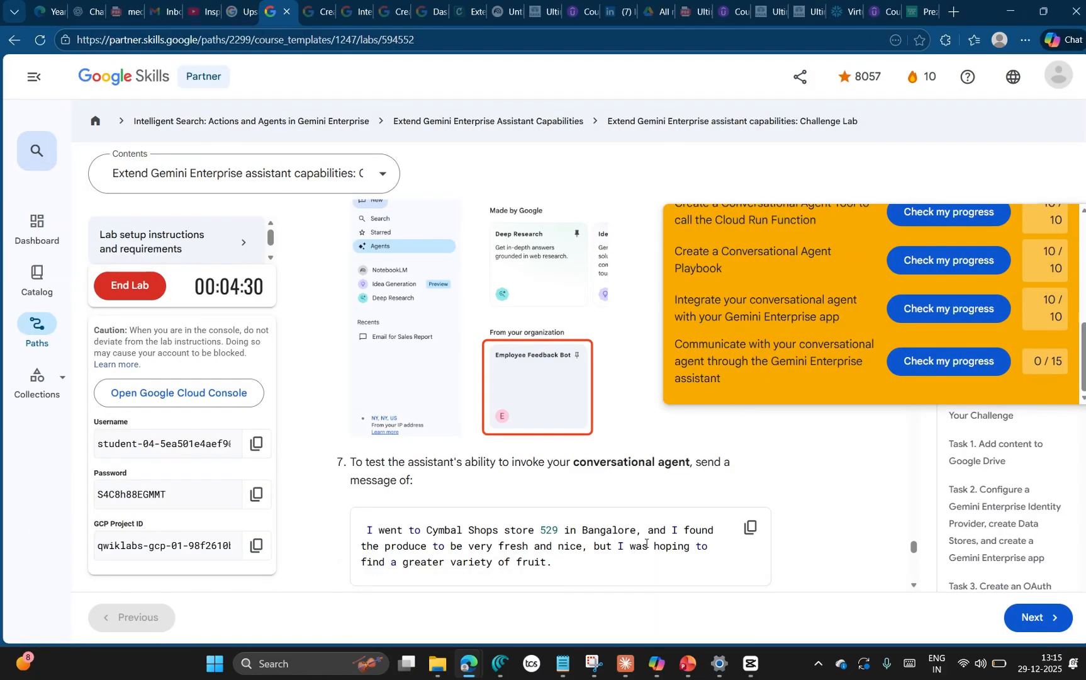
scroll(487, 481, "up", 5)
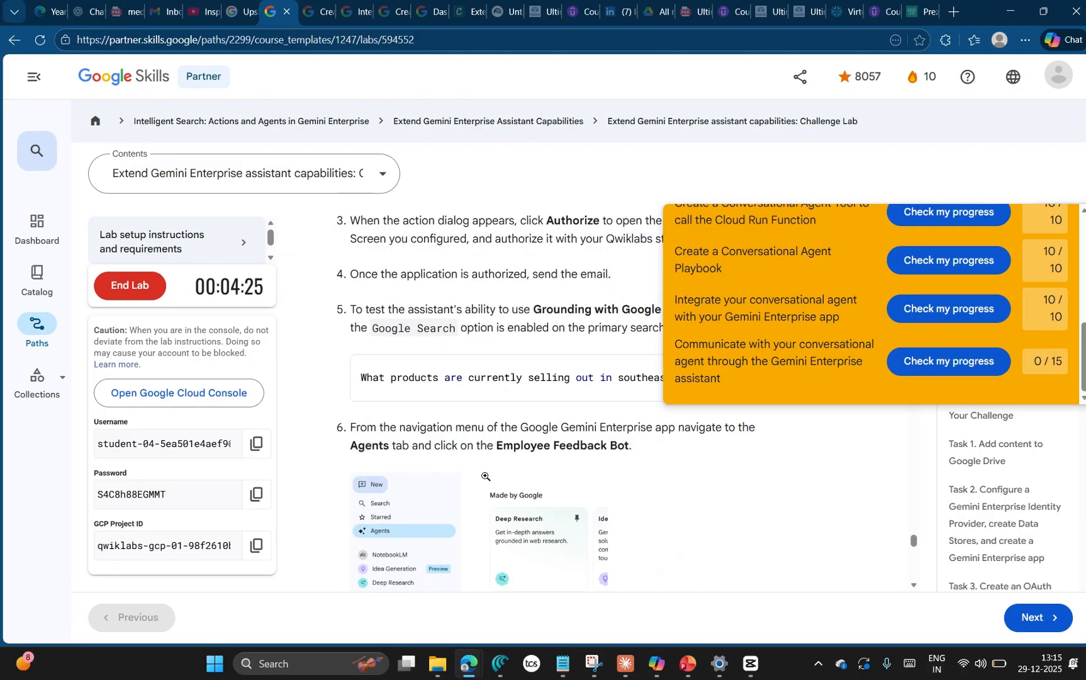
key("alt+Tab")
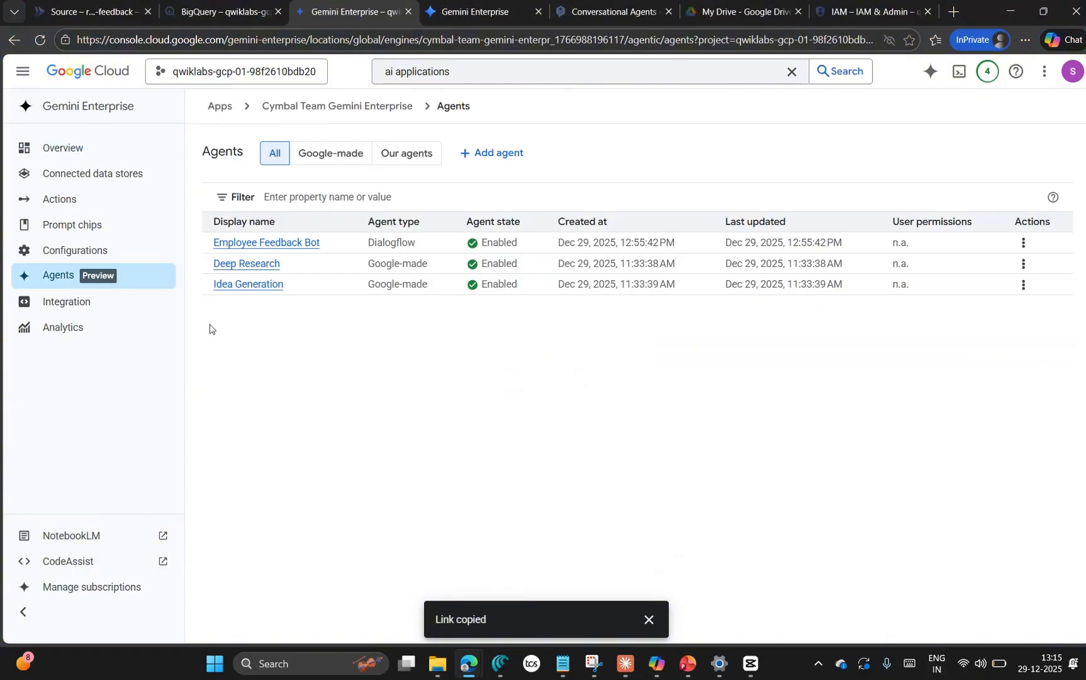
left_click(285, 244)
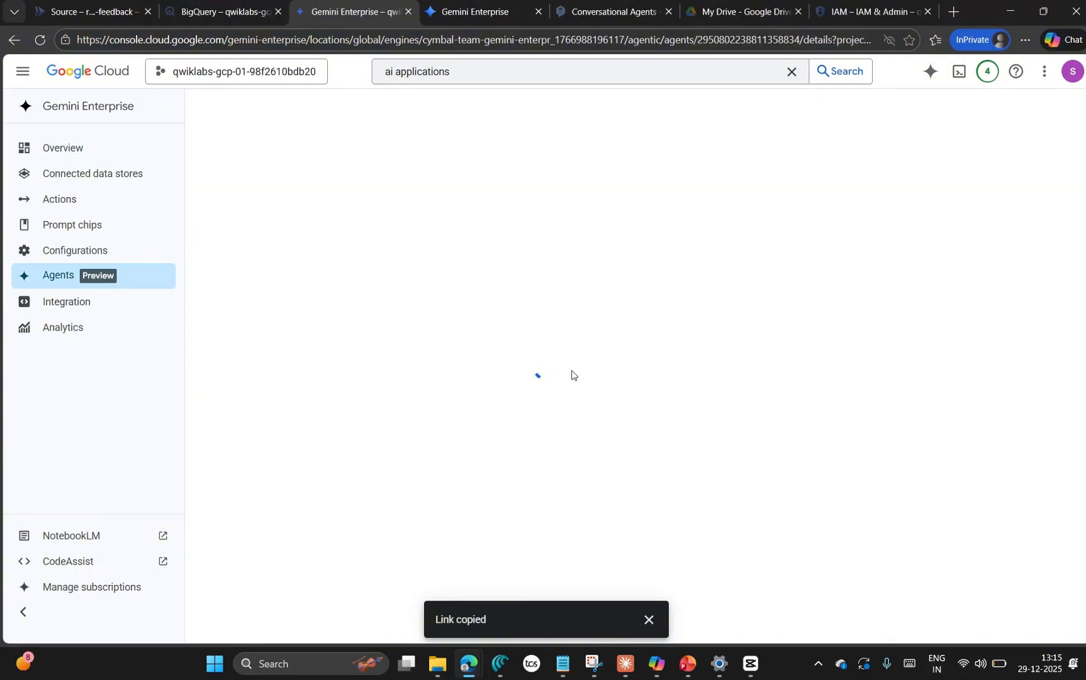
Step: Compare the lab's agent instructions with the Employee Feedback Bot's details and open the bot's user permissions
key("alt+Tab")
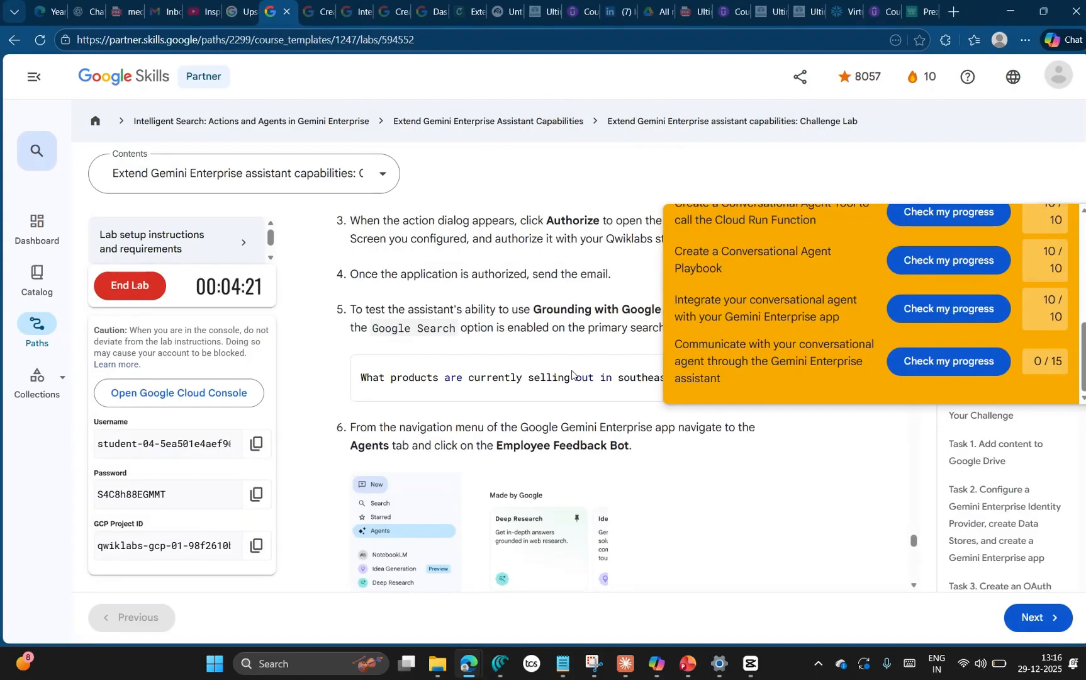
scroll(560, 379, "down", 3)
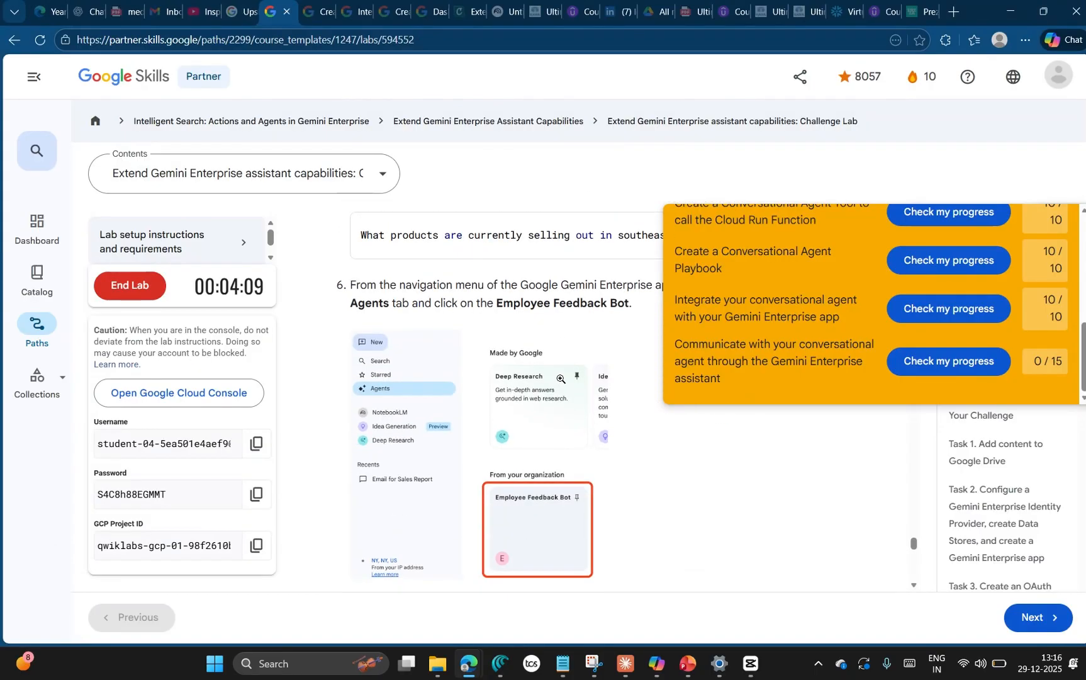
key("alt+Tab")
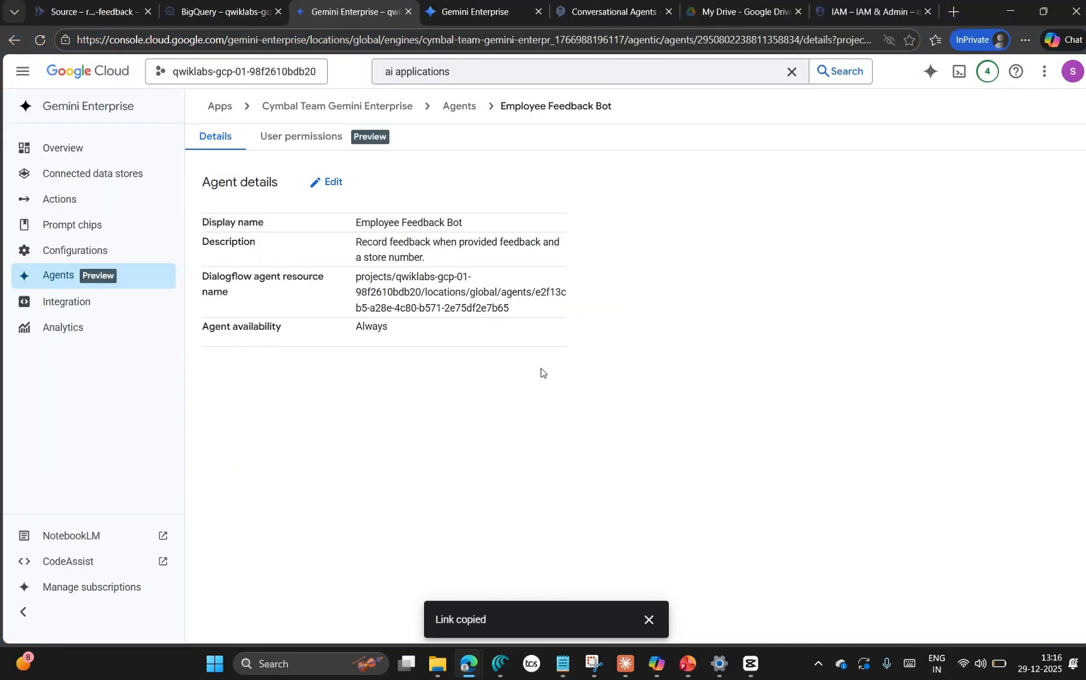
key("alt+Tab")
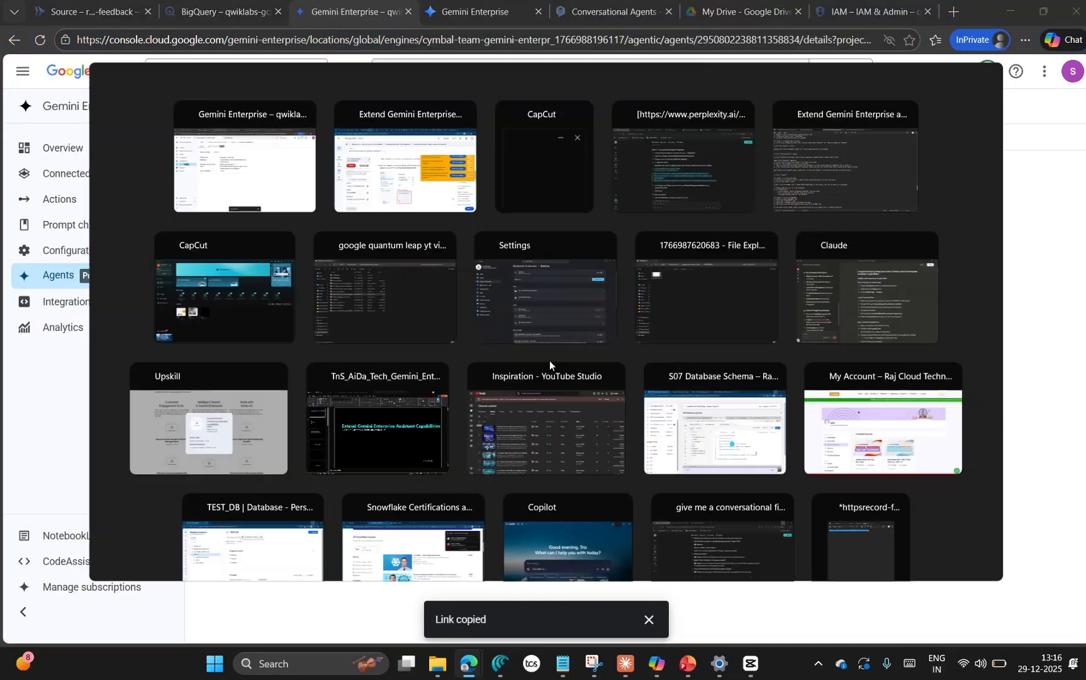
key("alt+Tab")
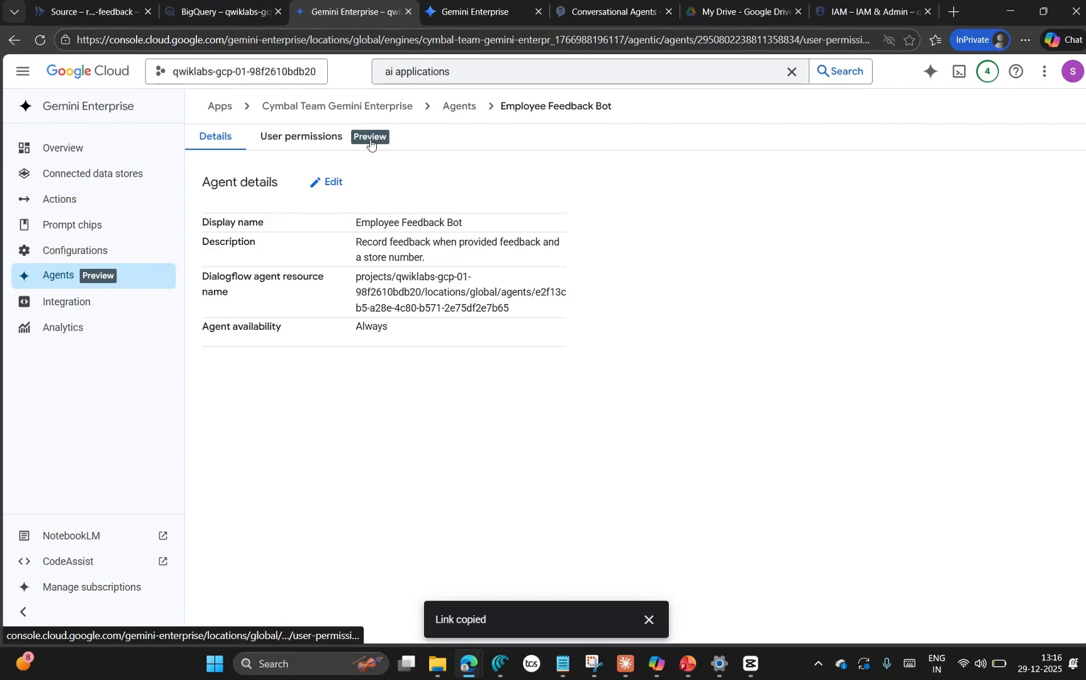
left_click(370, 140)
Step: Read the lab steps on messaging the bot and showing diagnostic info, hide the checkpoints, and return to the bot's user permissions
key("alt+Tab")
scroll(608, 505, "down", 1)
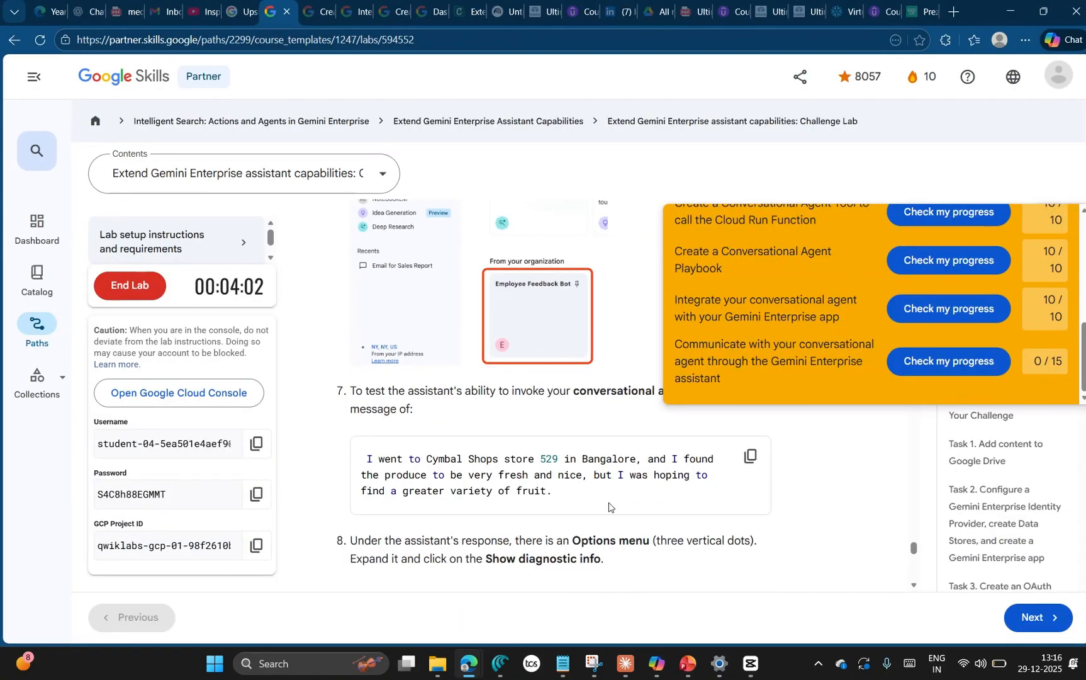
scroll(607, 506, "up", 1)
key("alt+Tab")
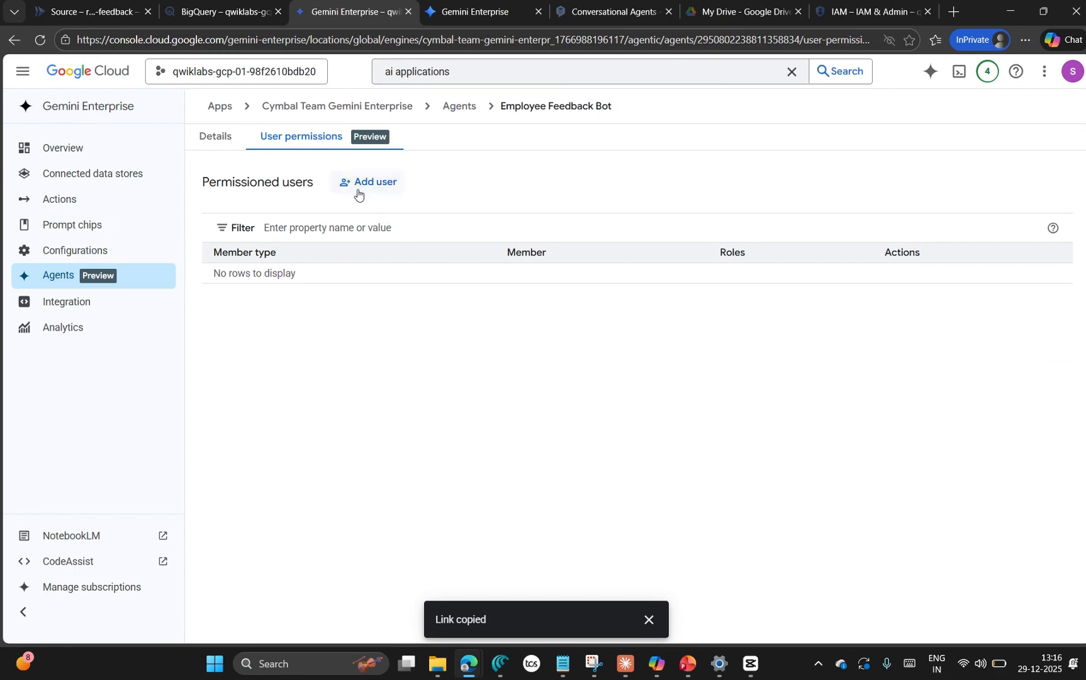
key("alt+Tab")
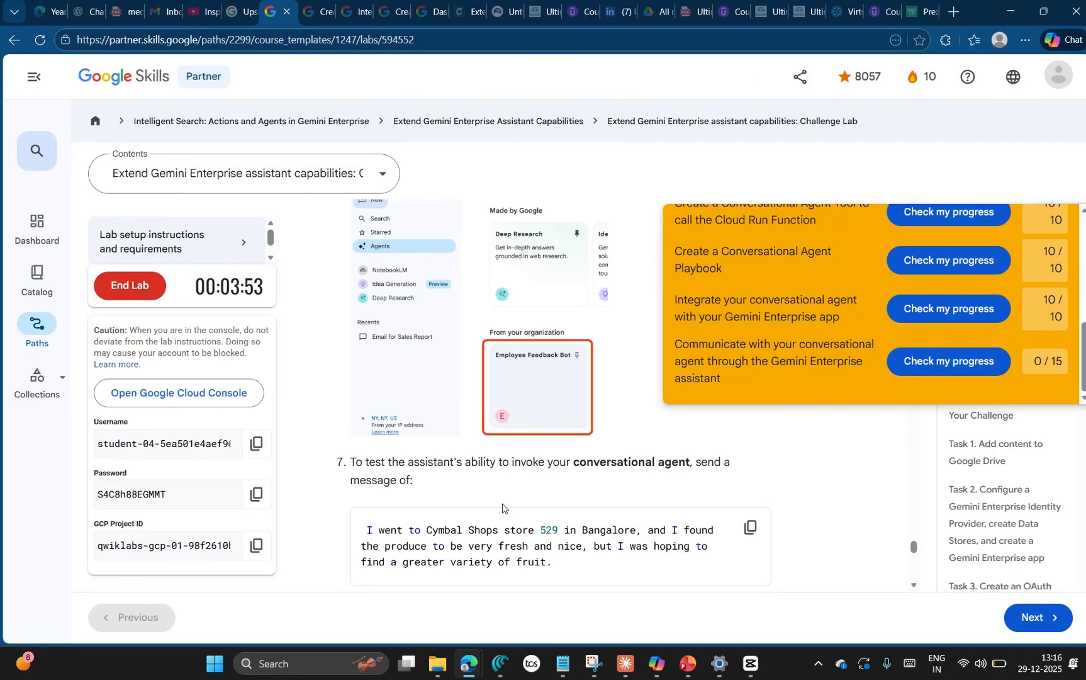
scroll(503, 501, "down", 2)
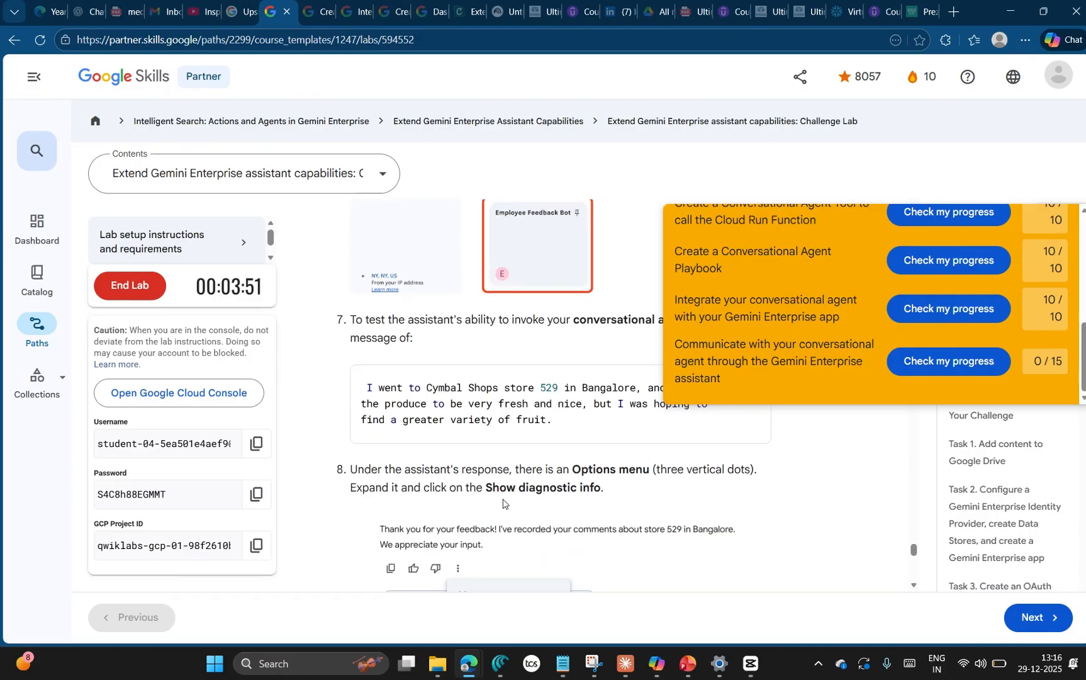
scroll(503, 500, "down", 1)
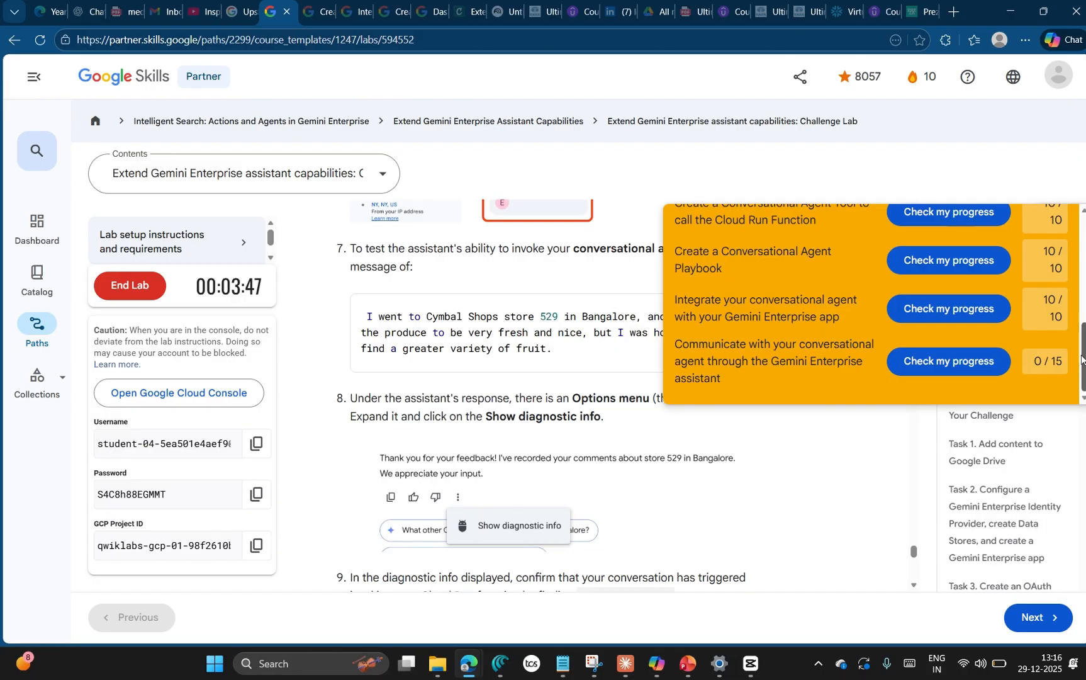
scroll(1065, 218, "up", 4)
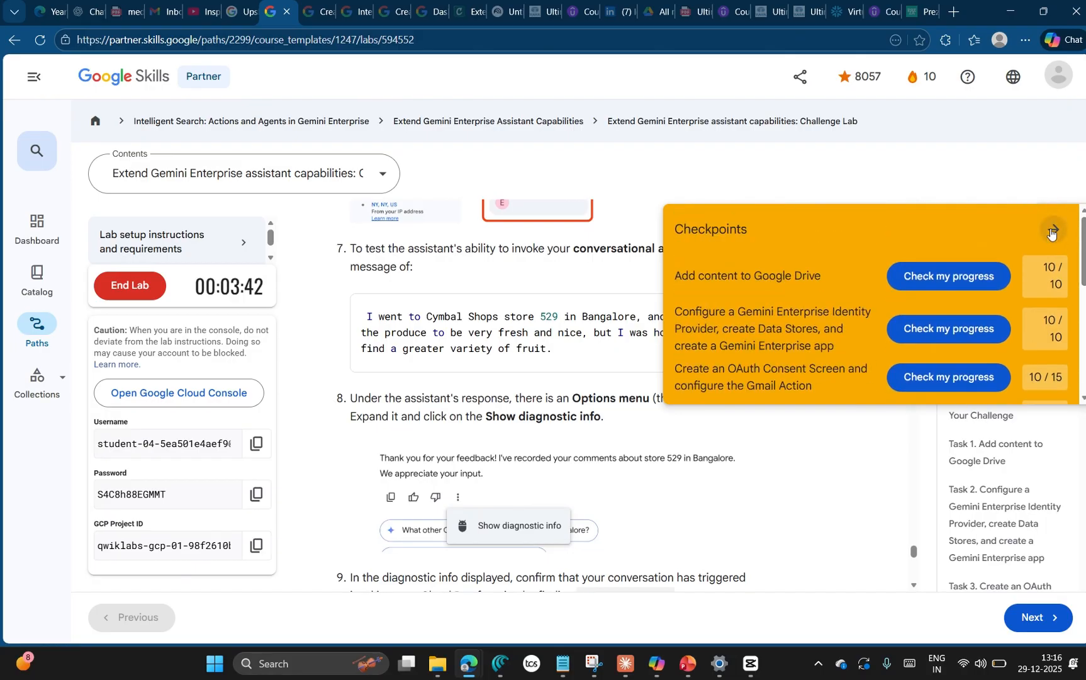
left_click(1051, 228)
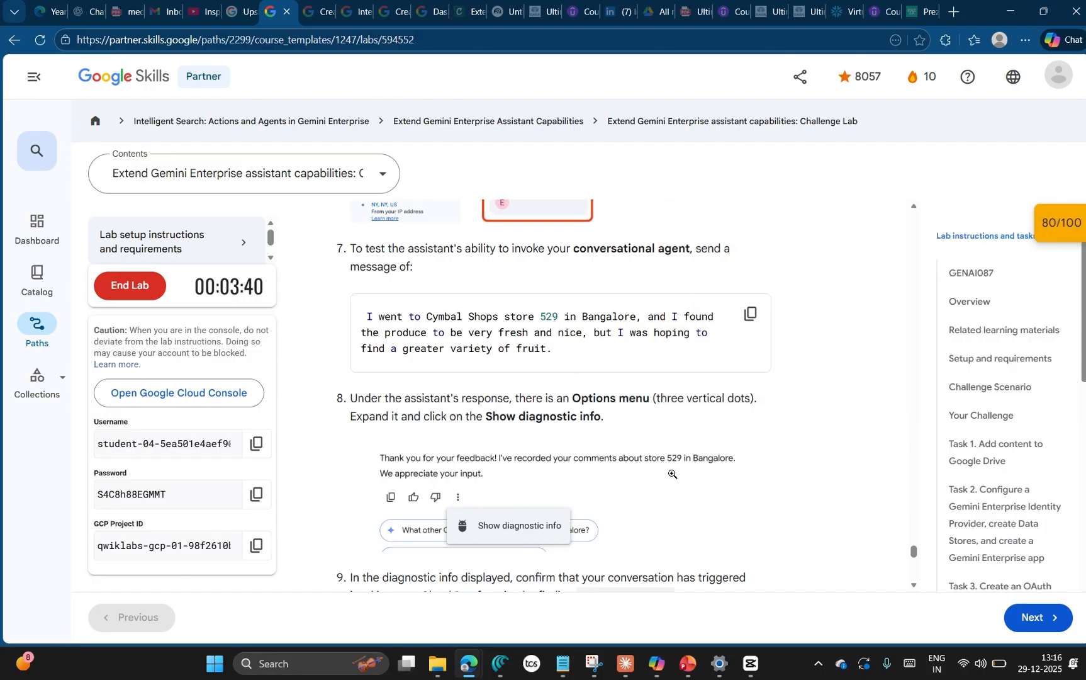
scroll(631, 438, "up", 3)
key("alt+Tab")
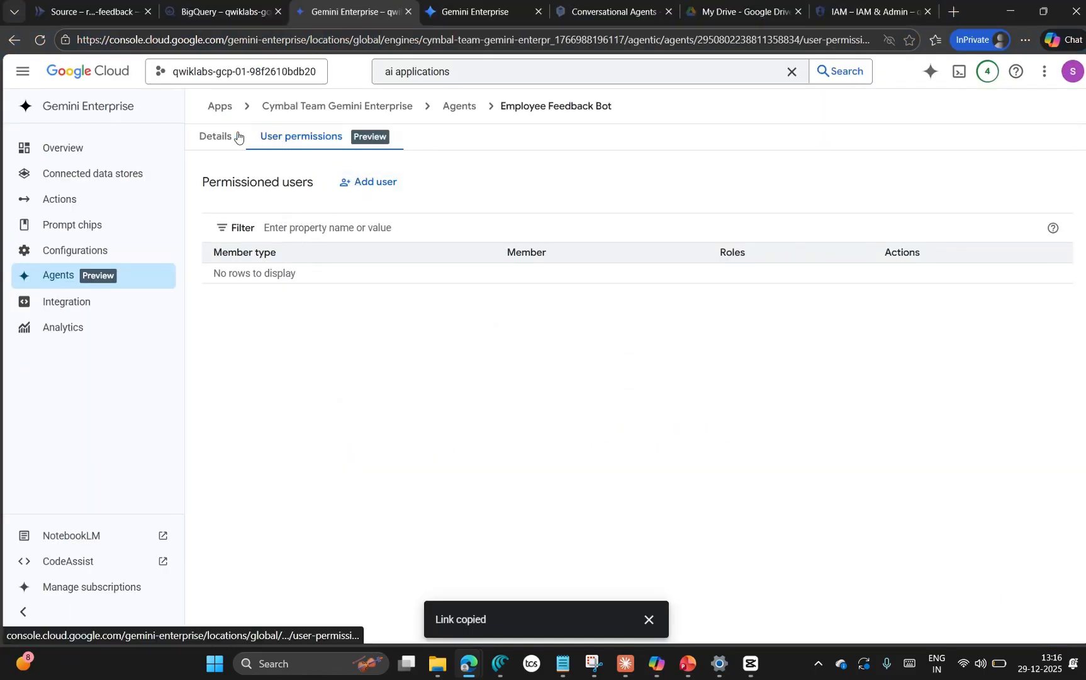
Step: Review the Employee Feedback Bot's agent details and user permissions, opening the form for adding a permitted user and cancelling it
left_click(216, 138)
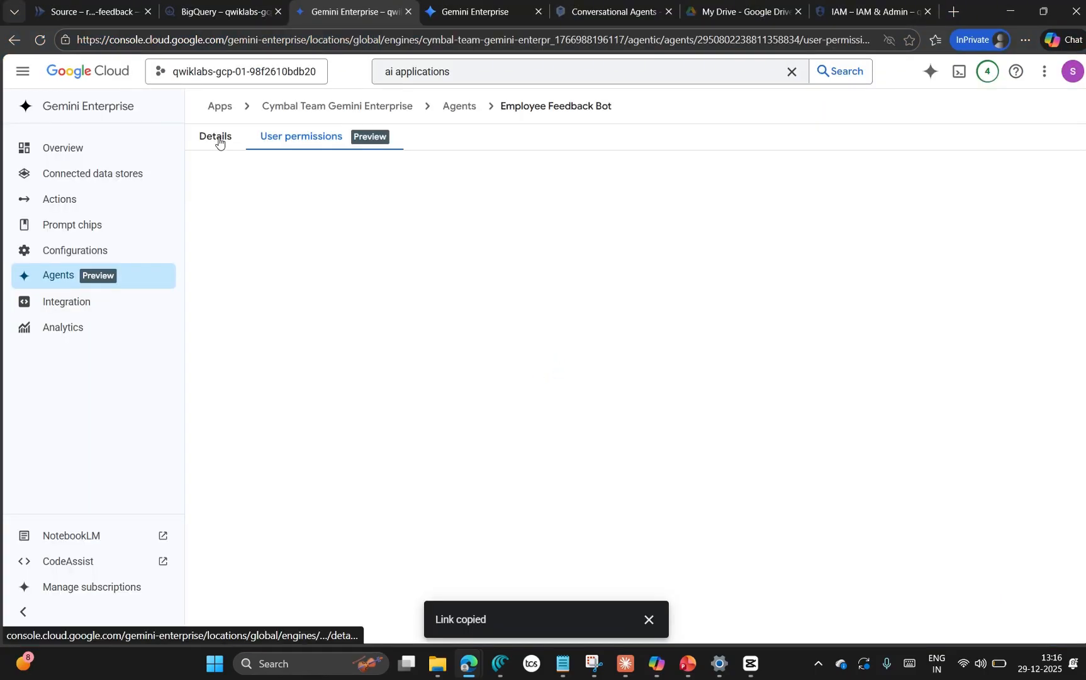
left_click(212, 143)
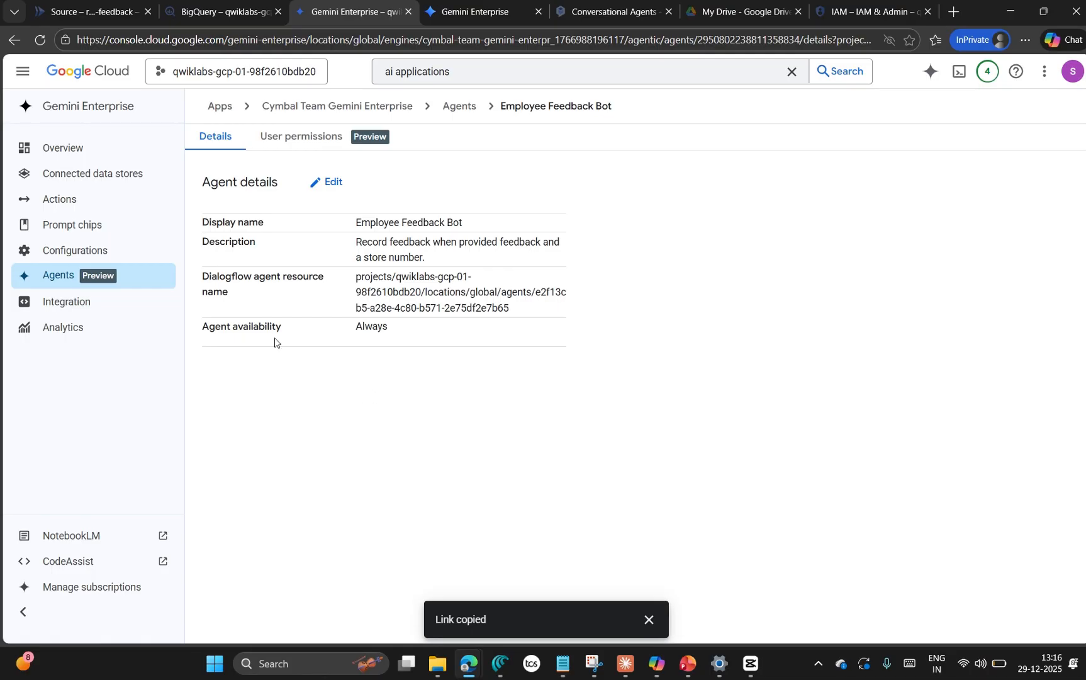
left_click(373, 138)
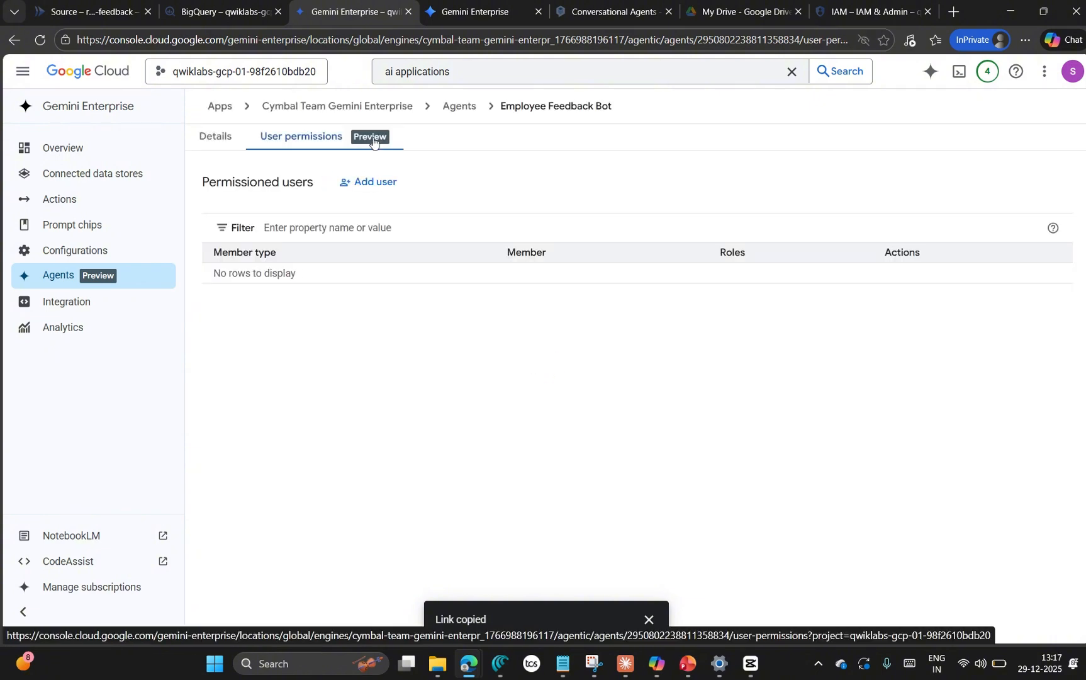
left_click(379, 183)
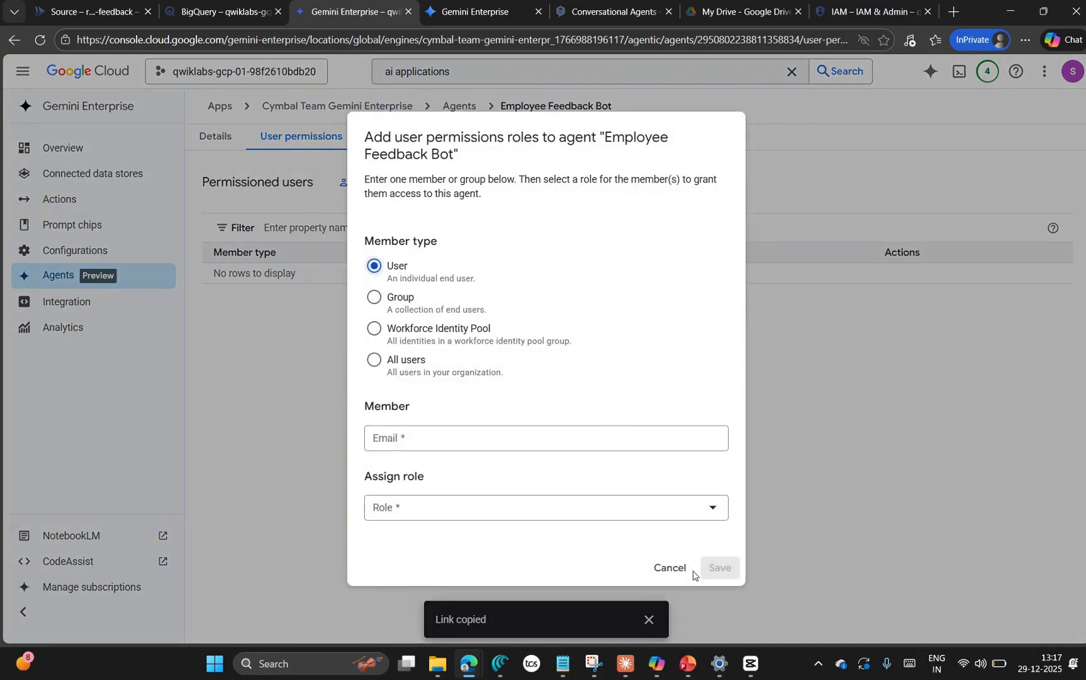
left_click(675, 570)
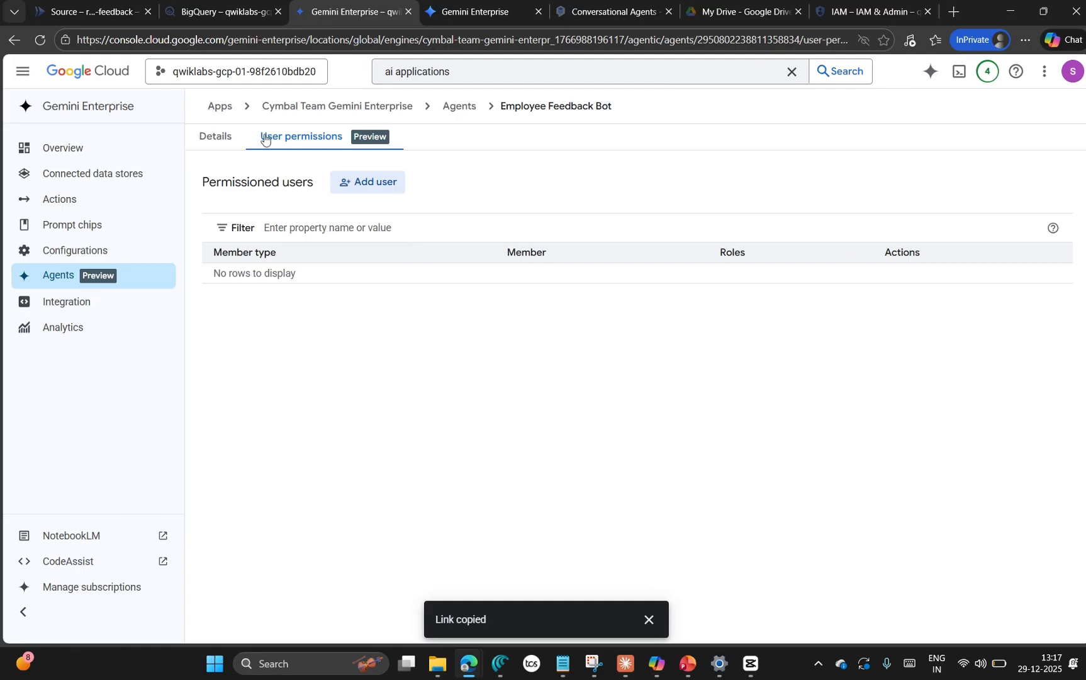
left_click(208, 136)
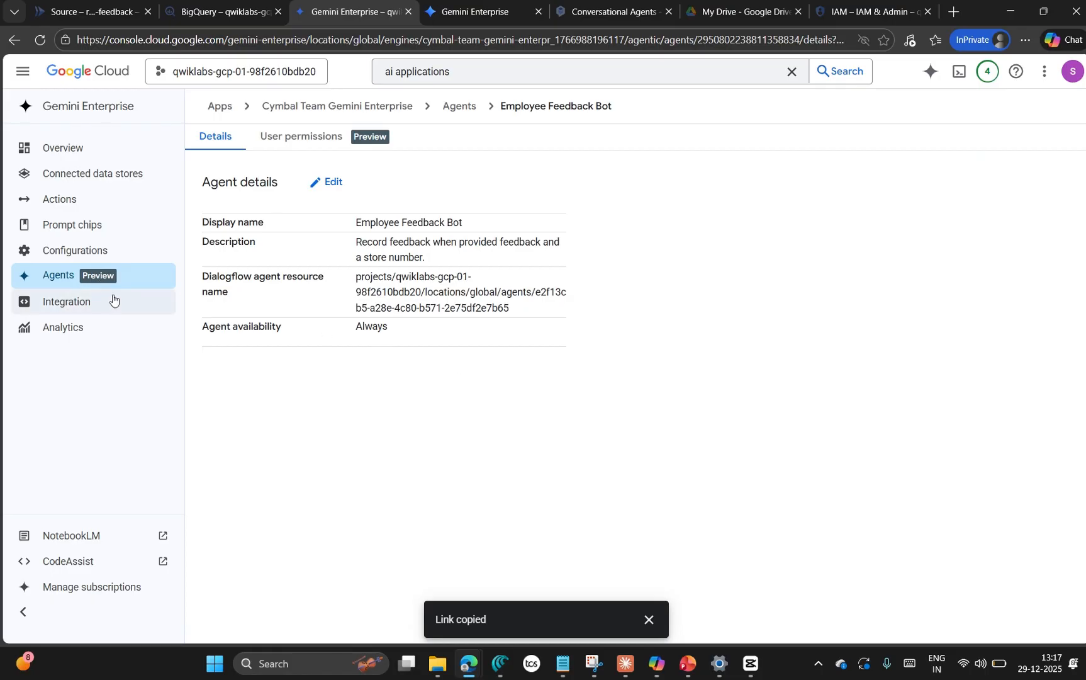
left_click(310, 140)
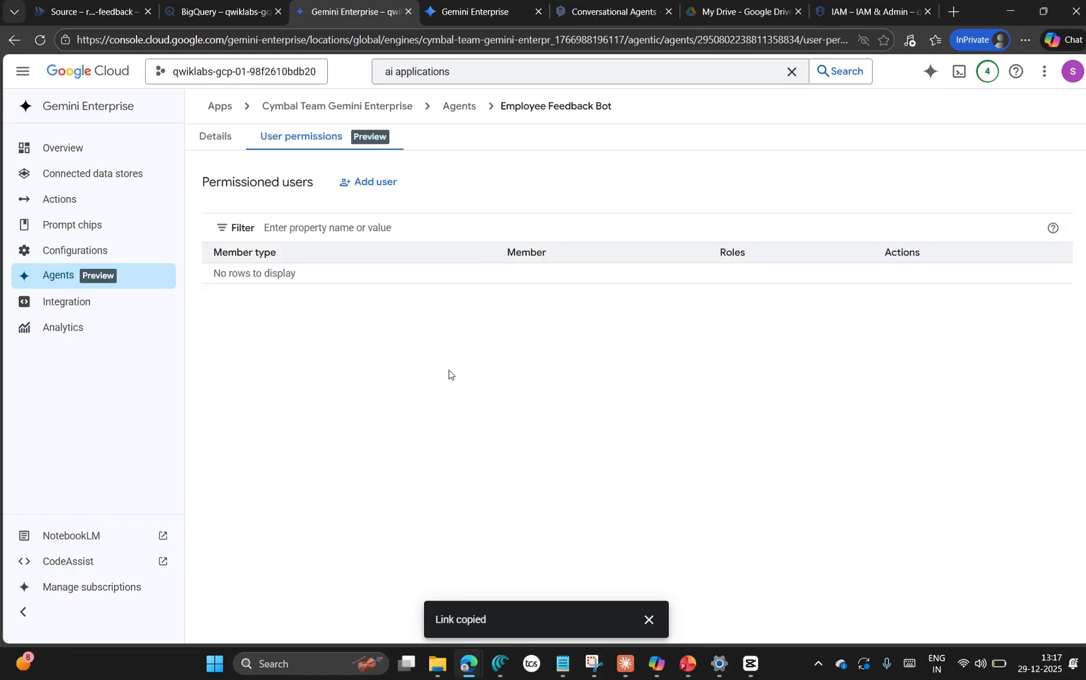
left_click(203, 141)
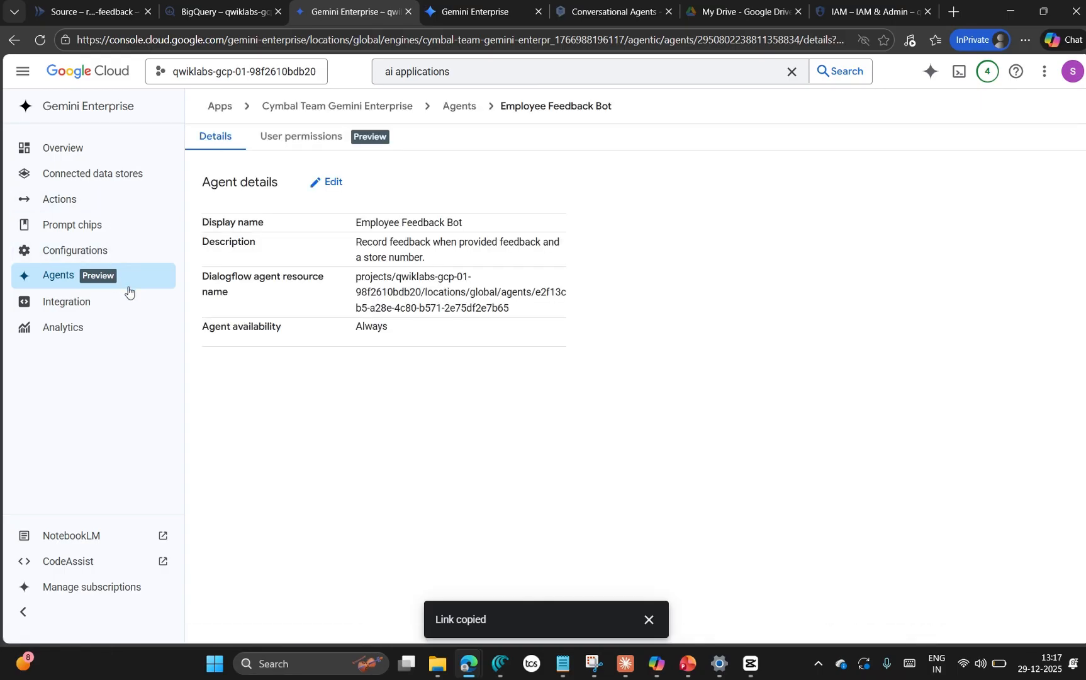
Step: Open the Employee Feedback Bot in Conversational Agents, send it the copied store 529 feedback in the preview, and dismiss the console tour
left_click(481, 13)
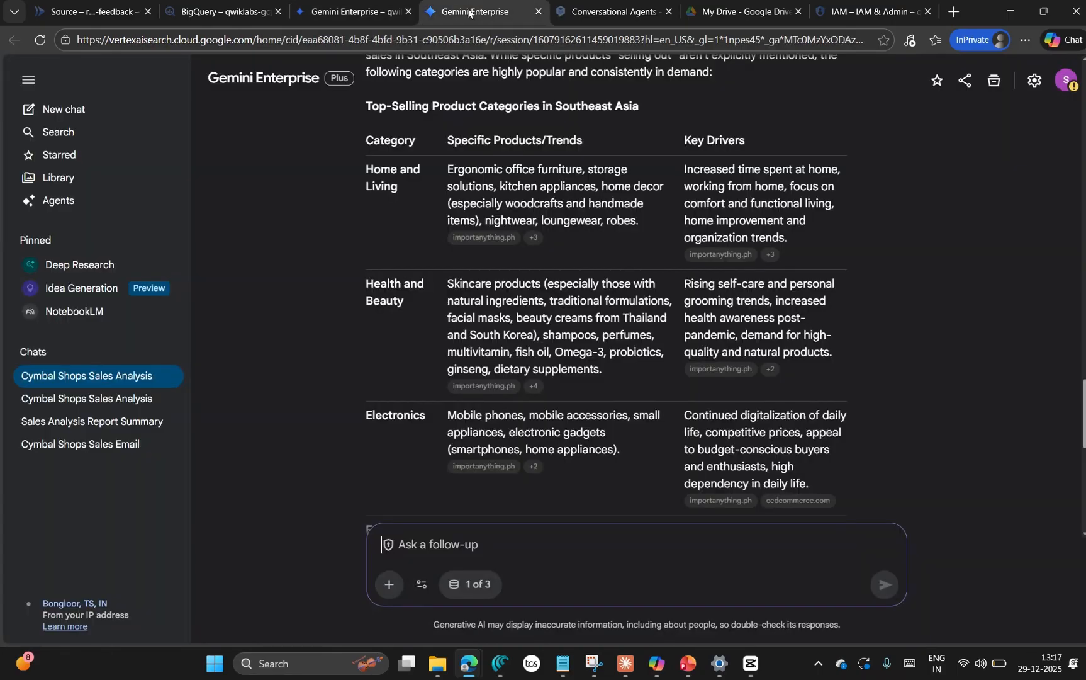
left_click(605, 22)
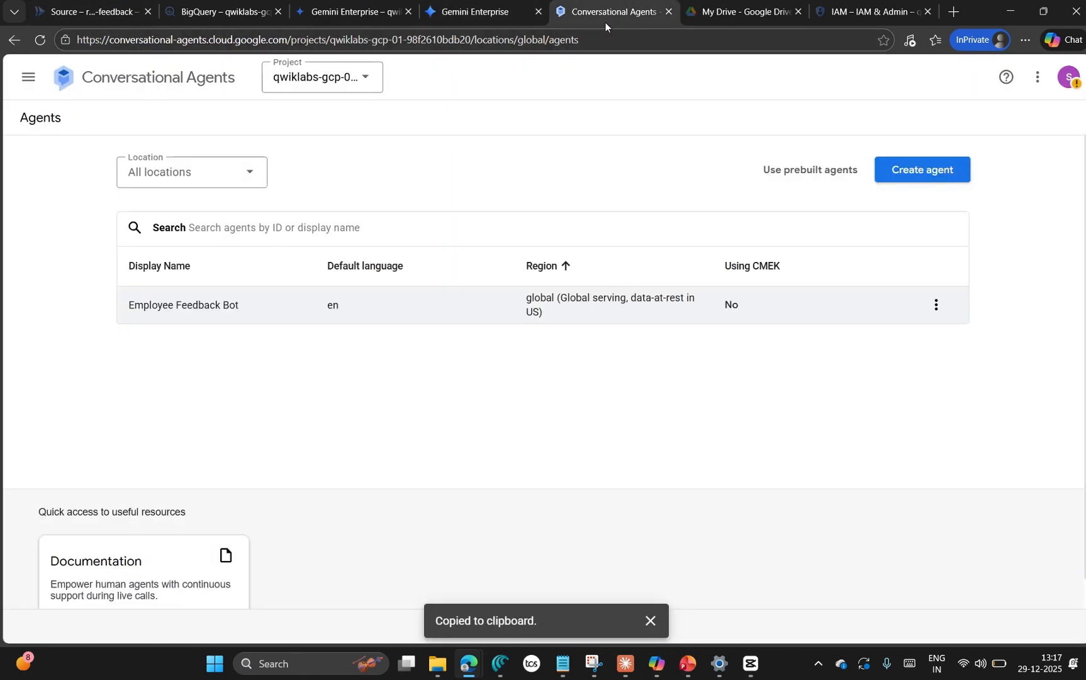
left_click(216, 304)
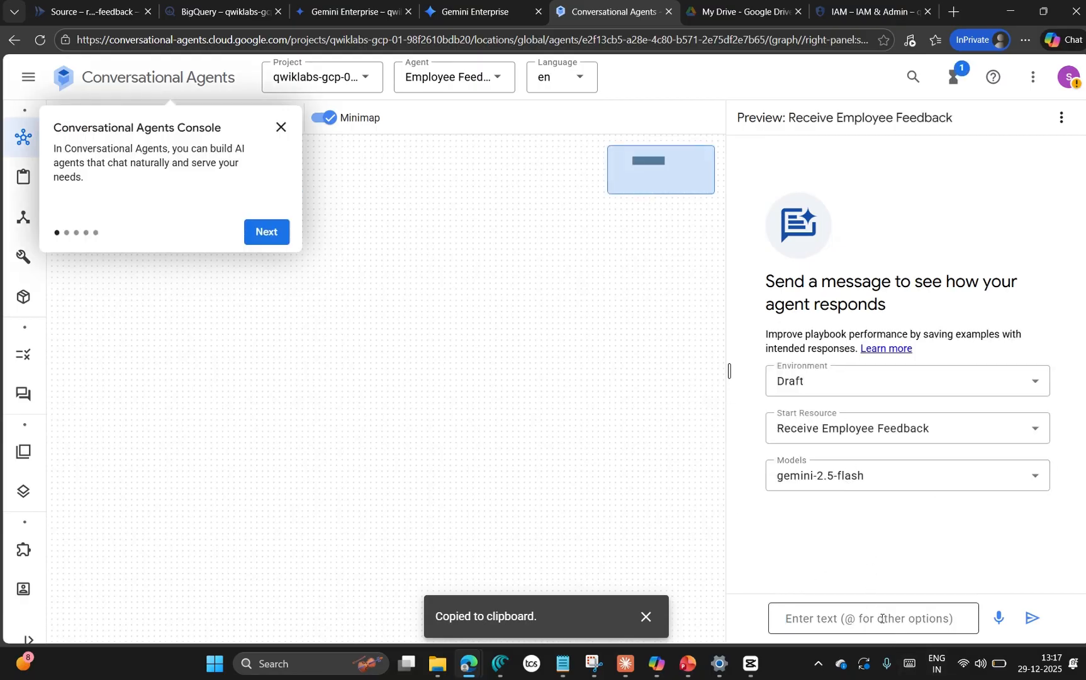
key("ctrl+v")
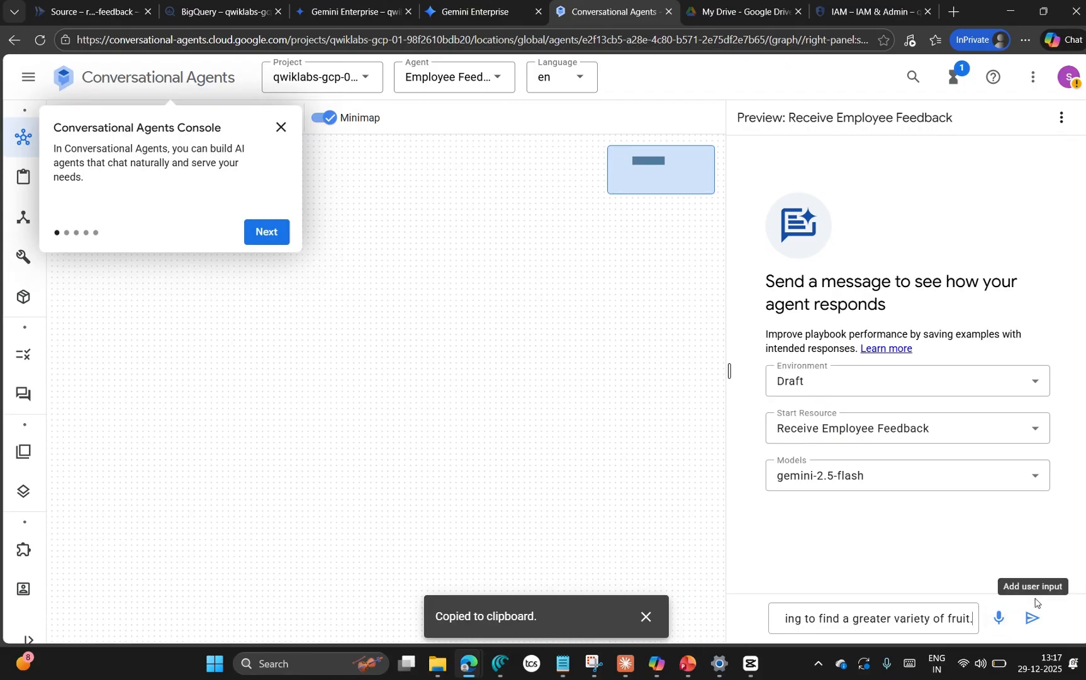
left_click(1035, 619)
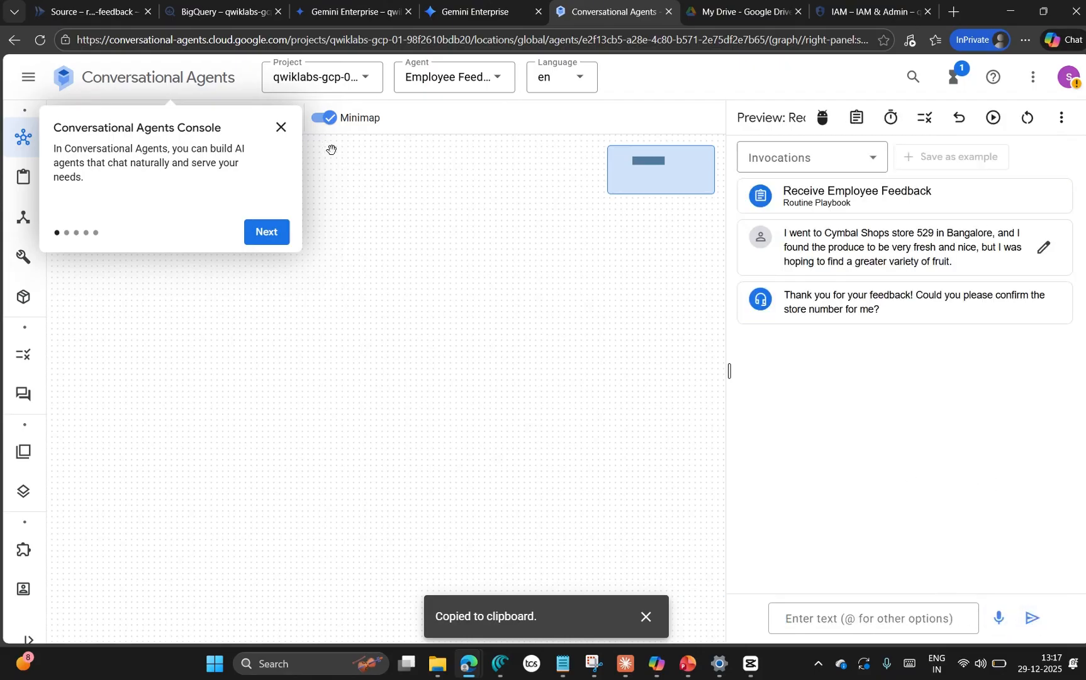
left_click(280, 127)
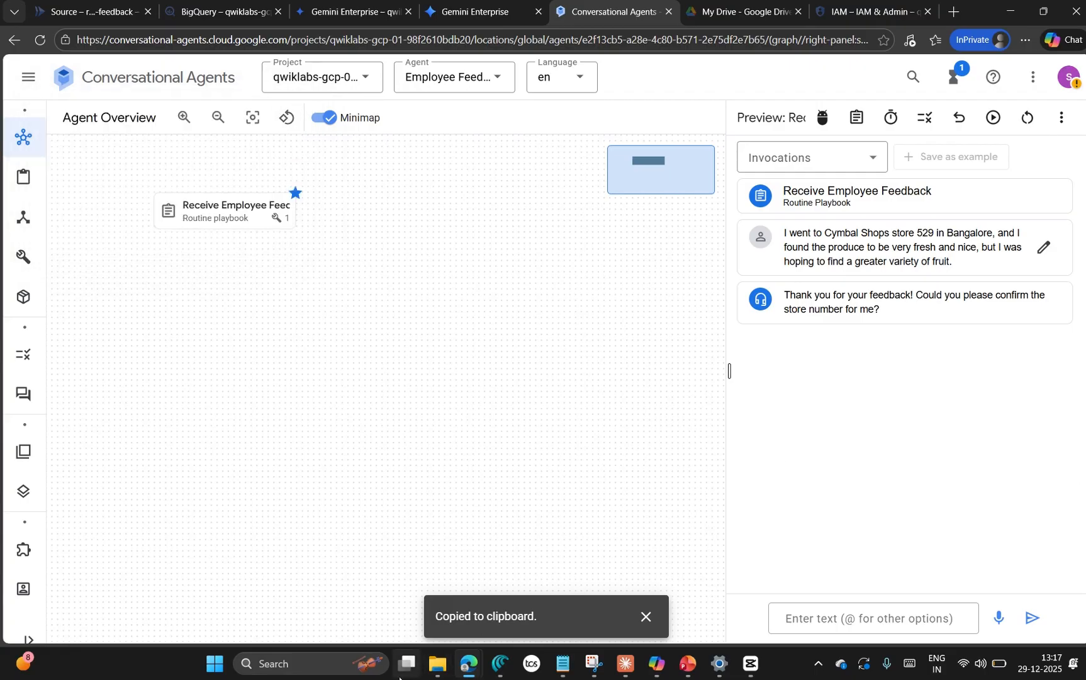
Step: Read the lab steps on sending the feedback message, showing diagnostic info, and finding the "Employee_Feedback_Bot" function name
mouse_move(473, 664)
left_click(109, 582)
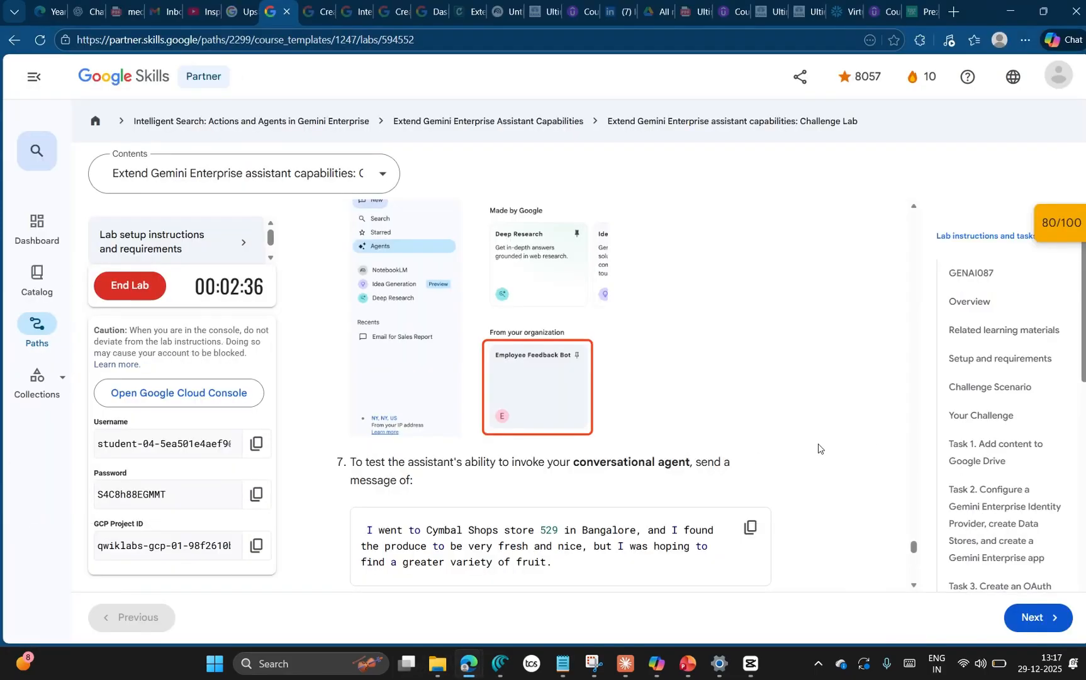
scroll(795, 495, "down", 6)
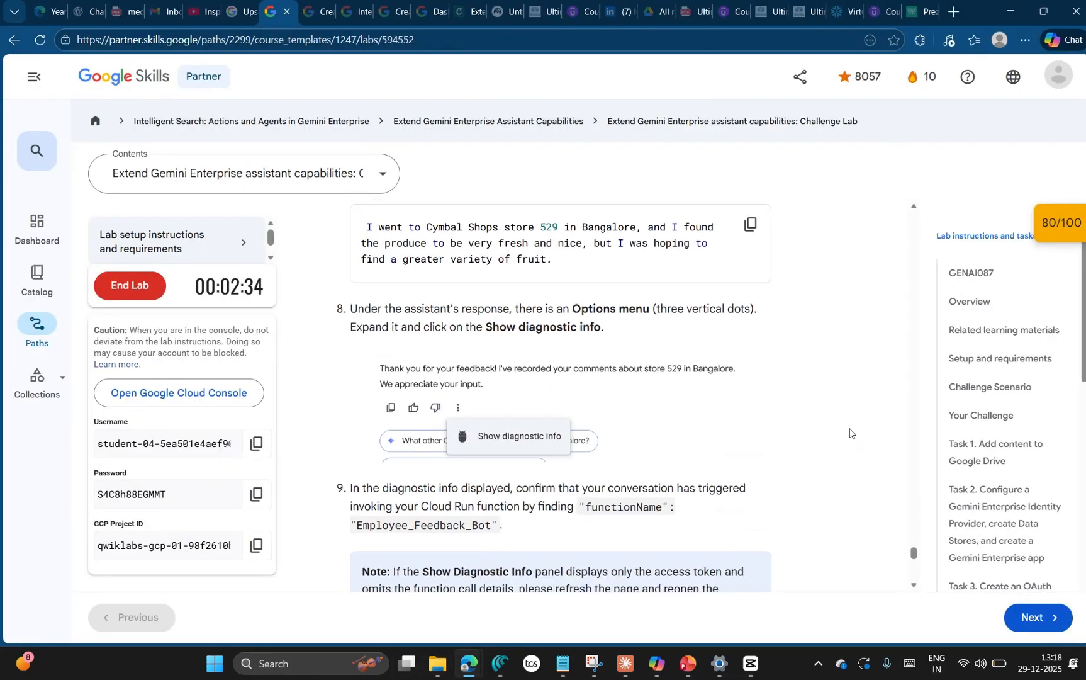
scroll(850, 430, "up", 5)
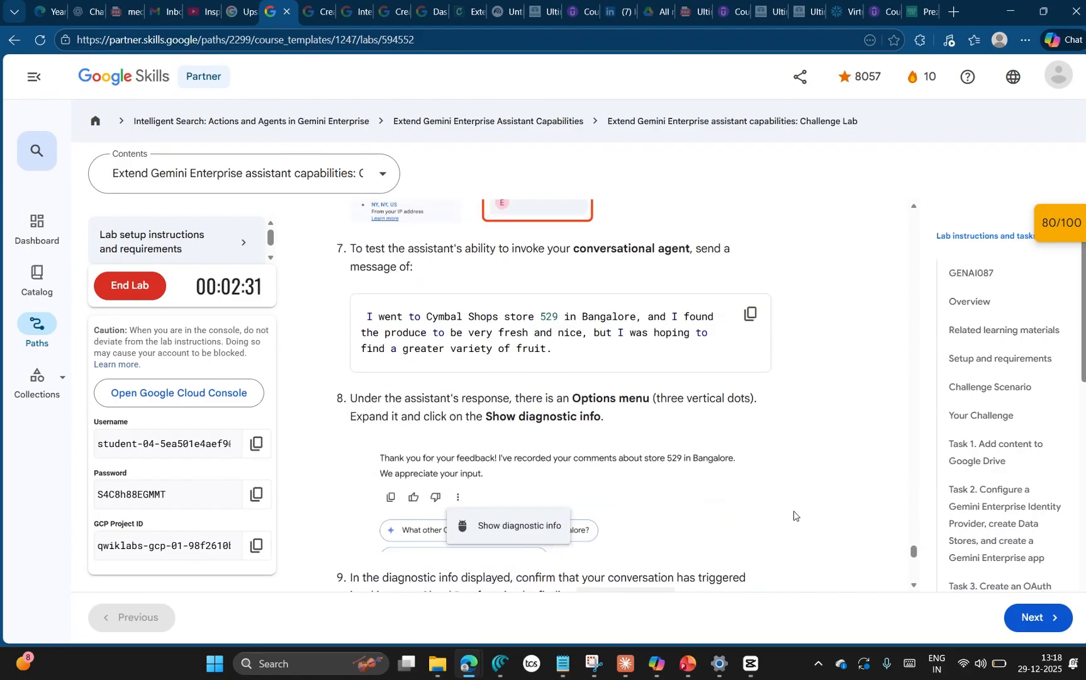
scroll(836, 473, "down", 2)
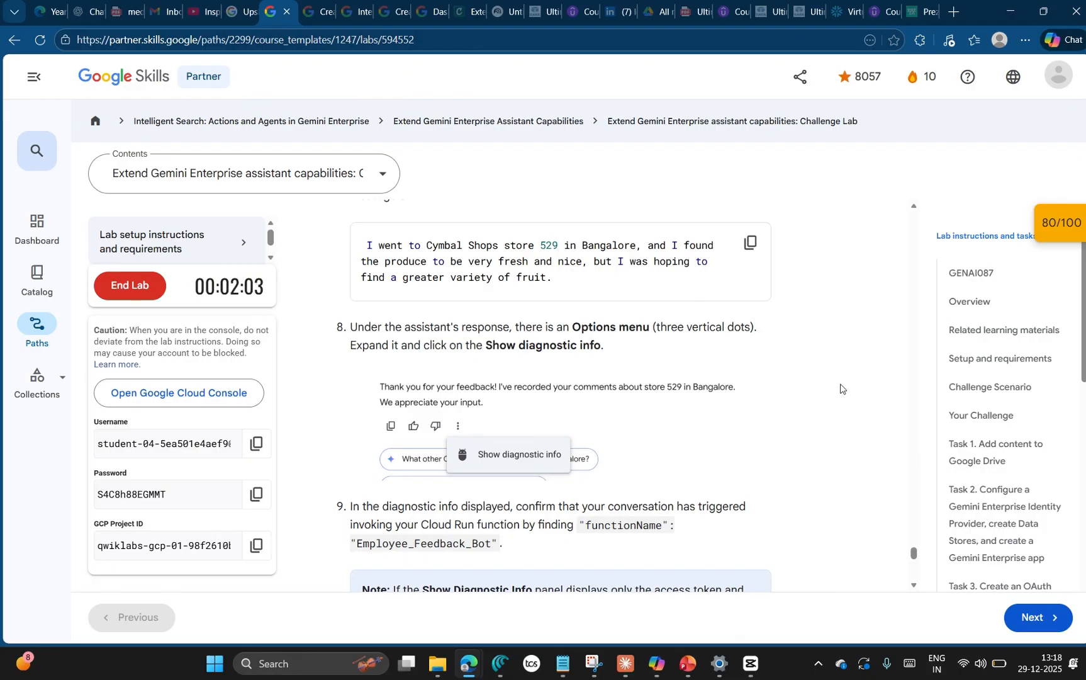
key("alt+Tab")
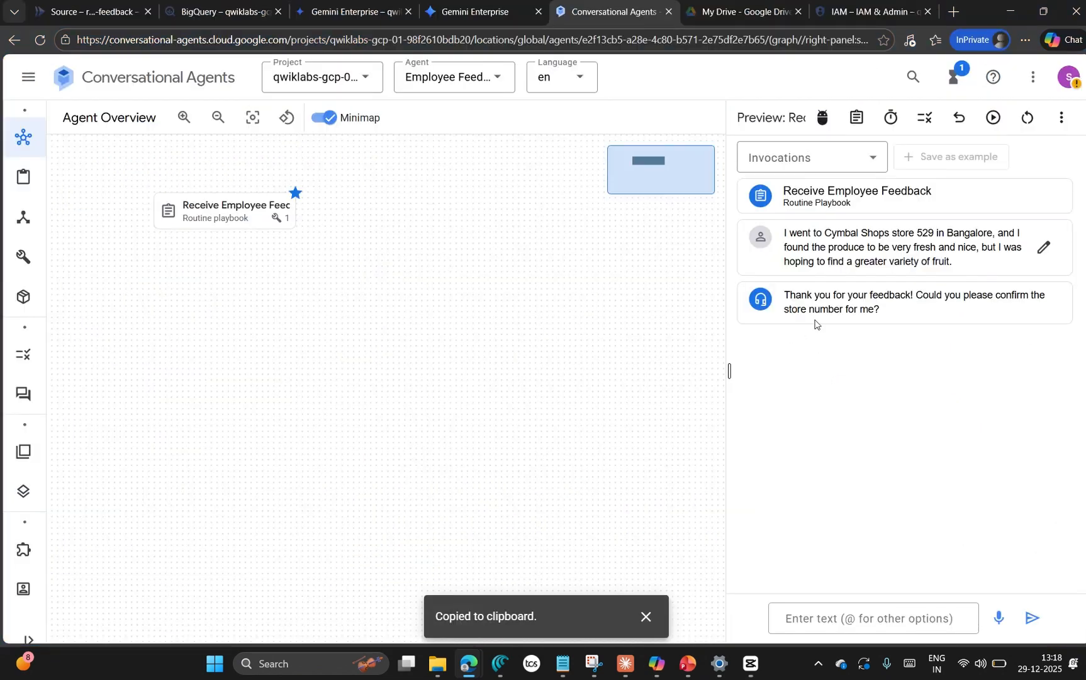
Step: Select the Receive Employee Feedback invocation and restart the preview conversation, rechecking the lab's diagnostic instructions
left_click(877, 161)
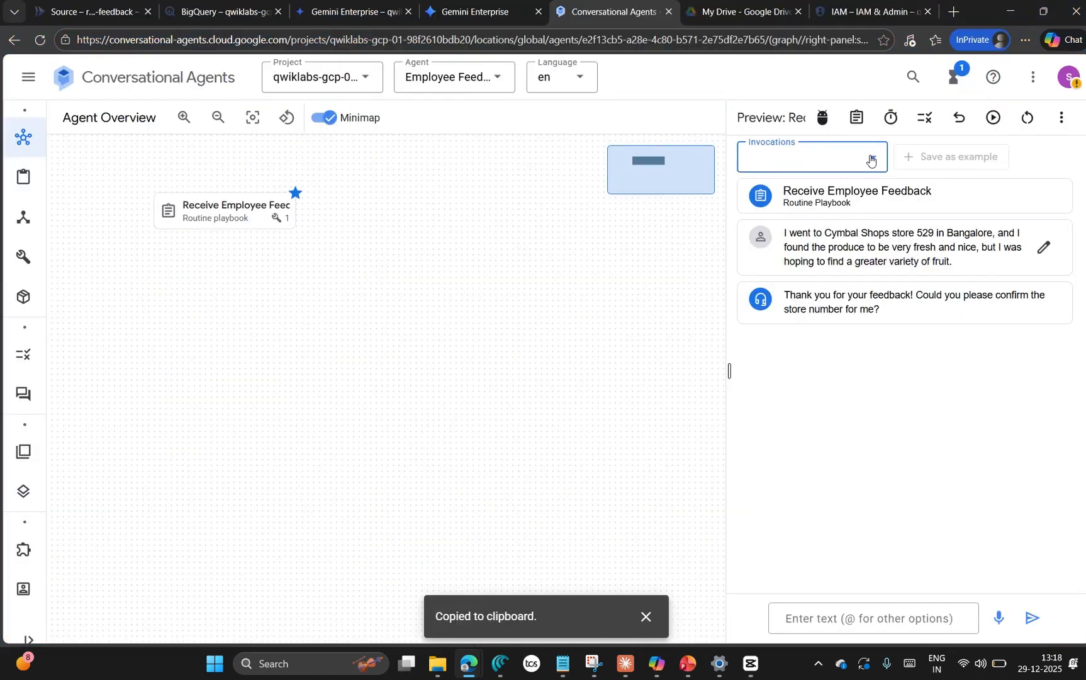
left_click(807, 224)
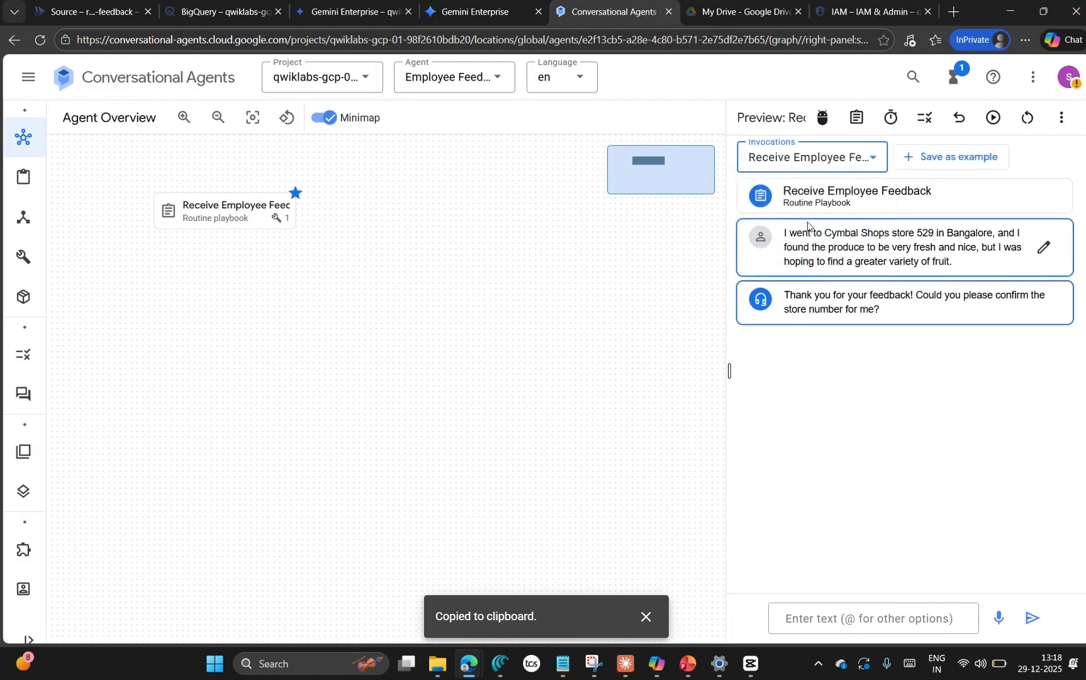
left_click(1027, 118)
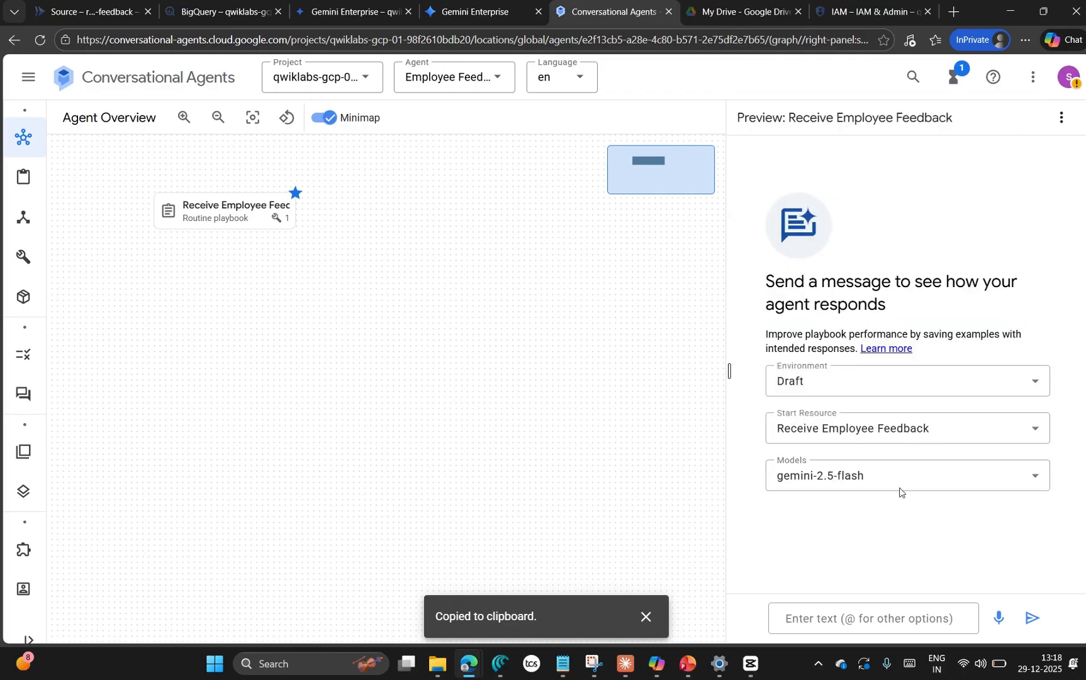
key("alt+Tab")
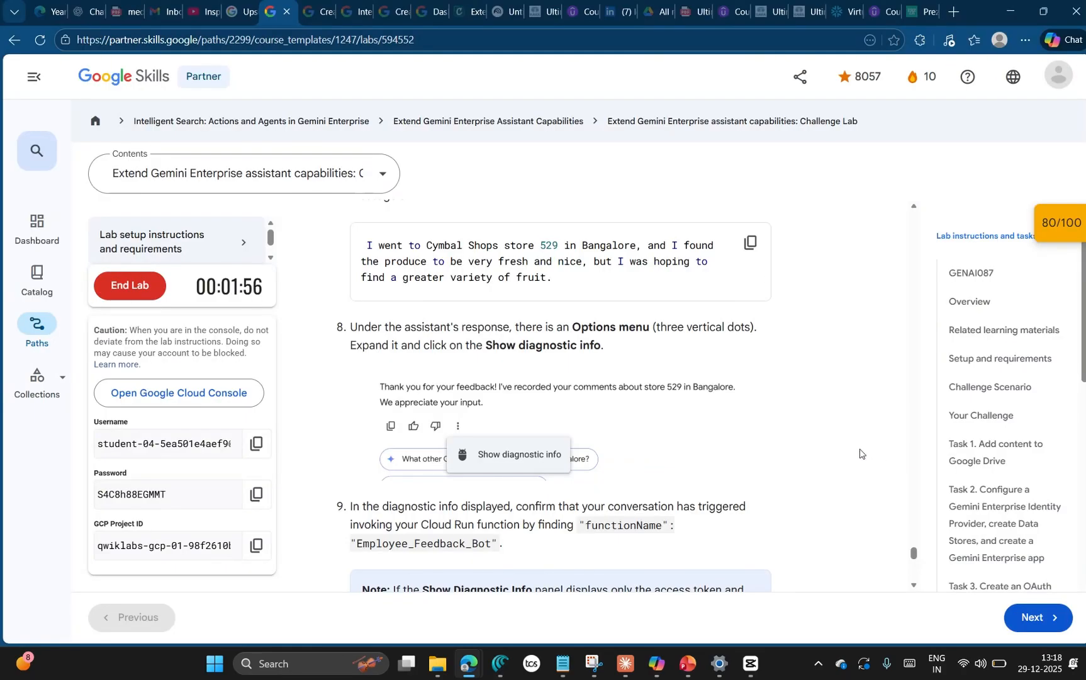
key("alt+Tab")
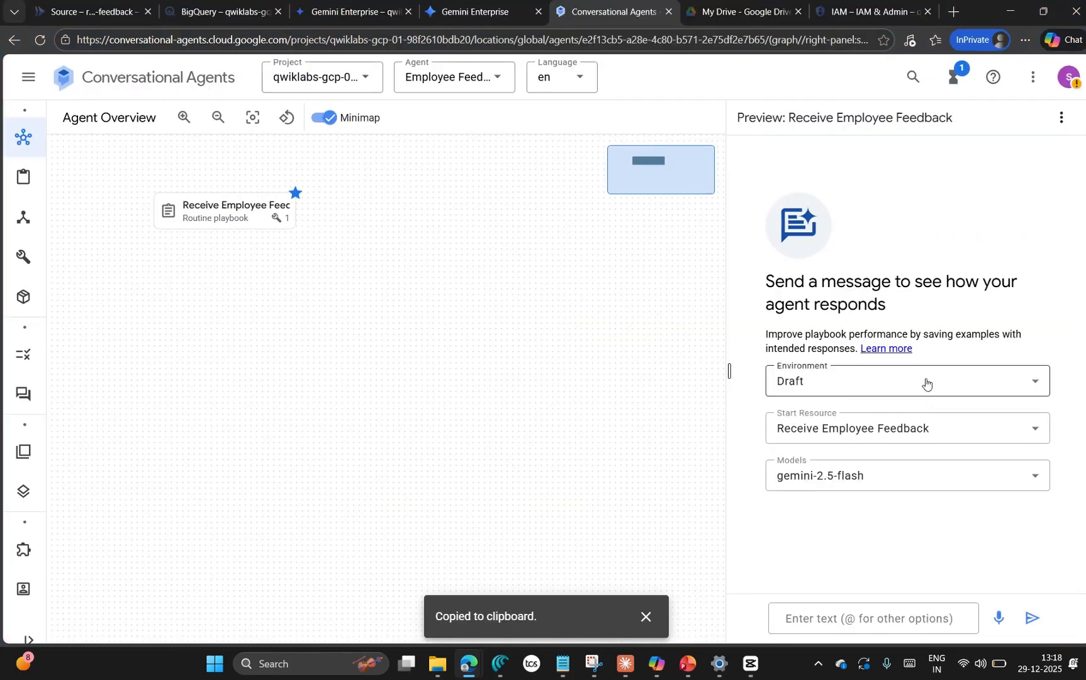
Step: Check the preview's environment and start resource choices, keep Draft and Receive Employee Feedback, and send the store 529 Bangalore feedback message
left_click(924, 380)
left_click(943, 524)
left_click(866, 432)
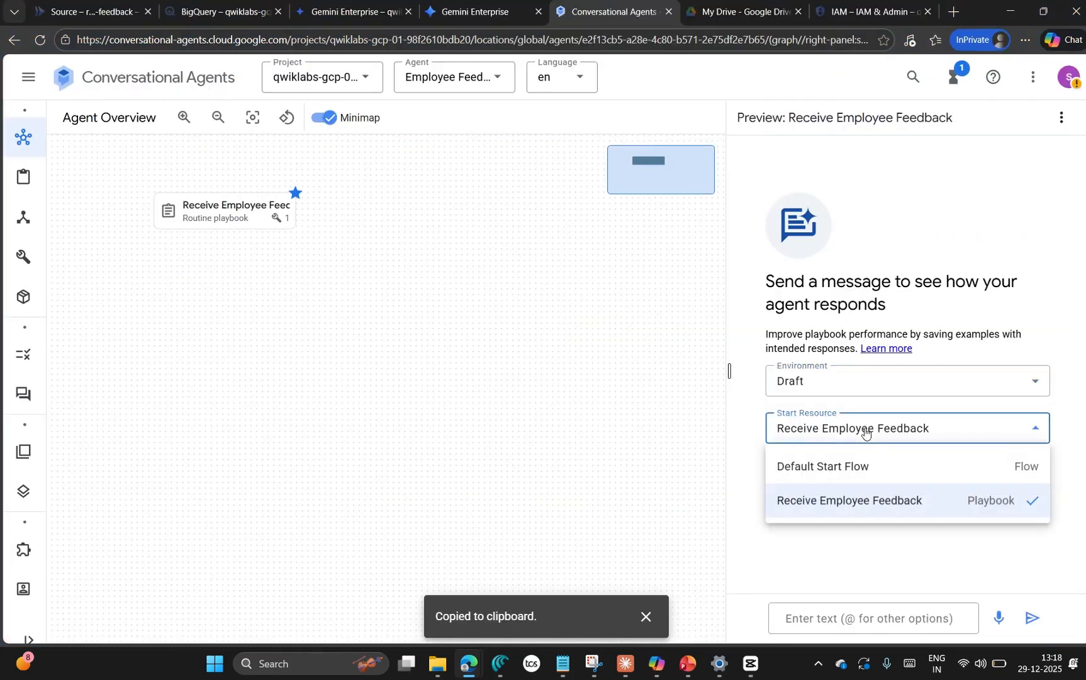
left_click(870, 594)
left_click(847, 618)
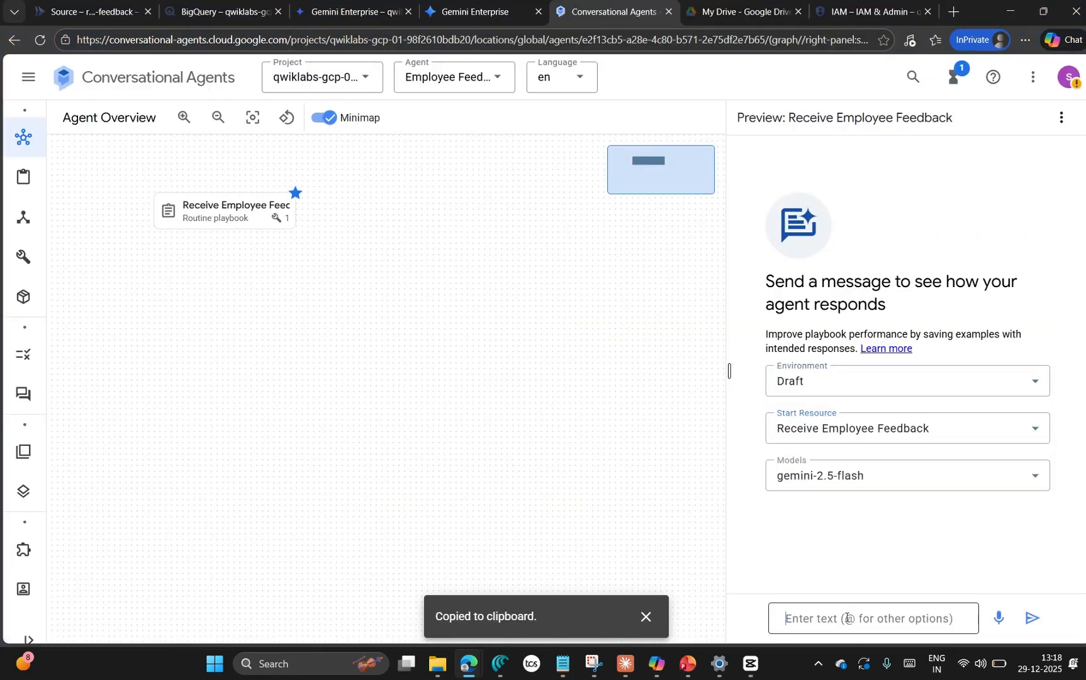
type("I went to Cymbal Shops store 529 in Bangalore, and I found the produce to be very fresh and nice, but I was hoping to find a greater variety of fruit.")
key("Return")
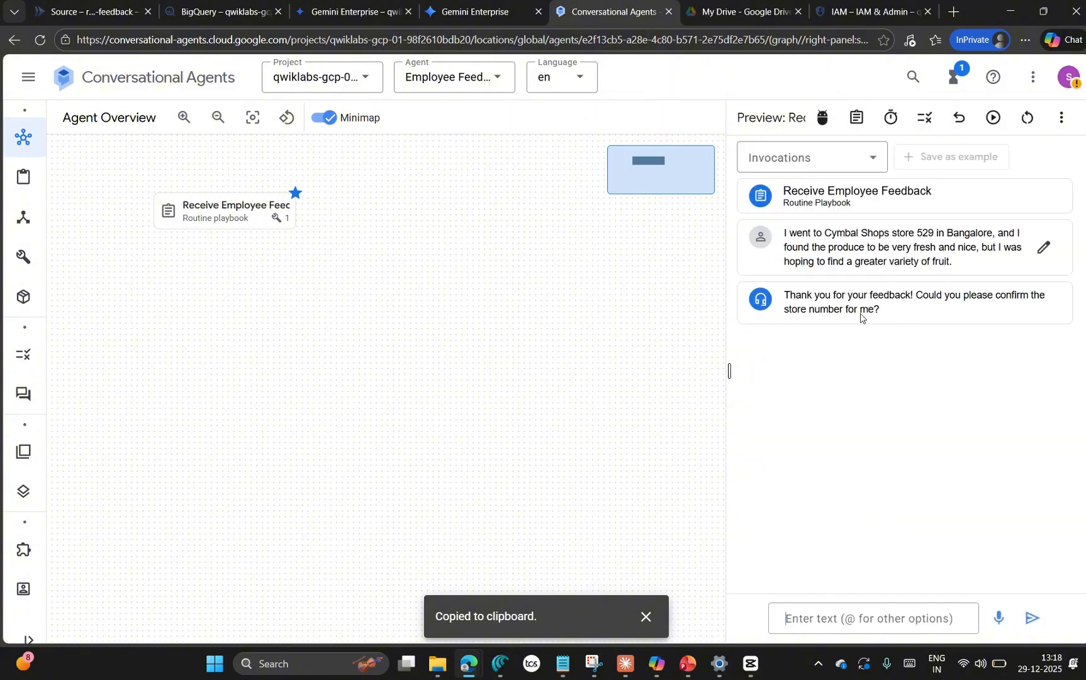
Step: Select the Receive Employee Feedback invocation, resubmit the same feedback text by editing the sent message, and dismiss the low-battery notice
left_click(865, 157)
left_click(786, 233)
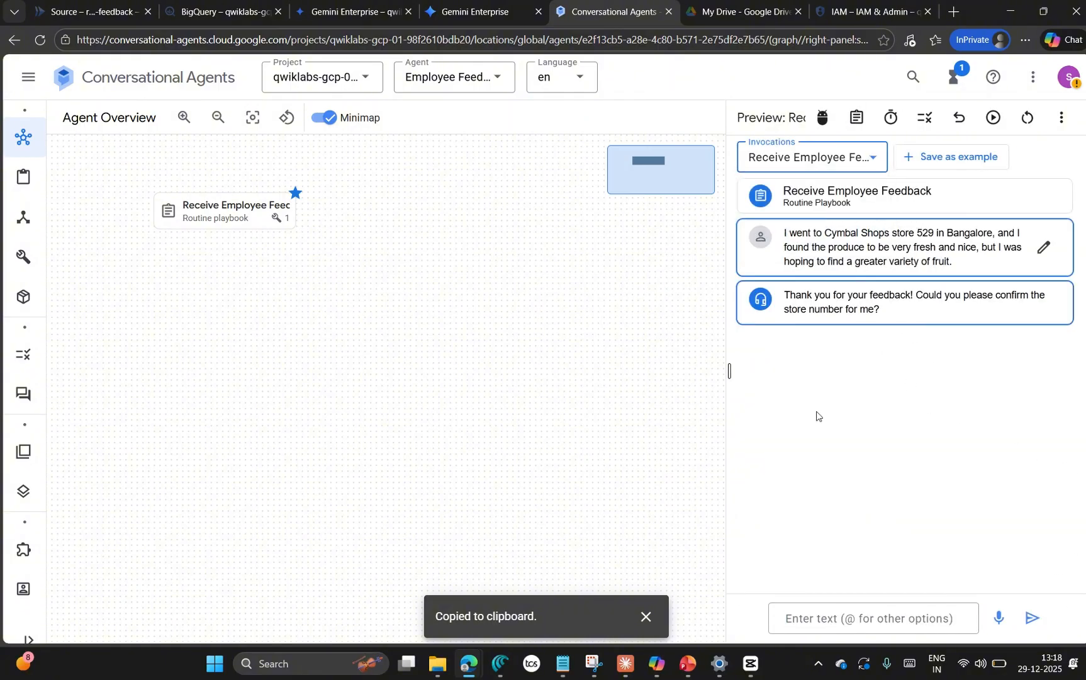
left_click(1042, 247)
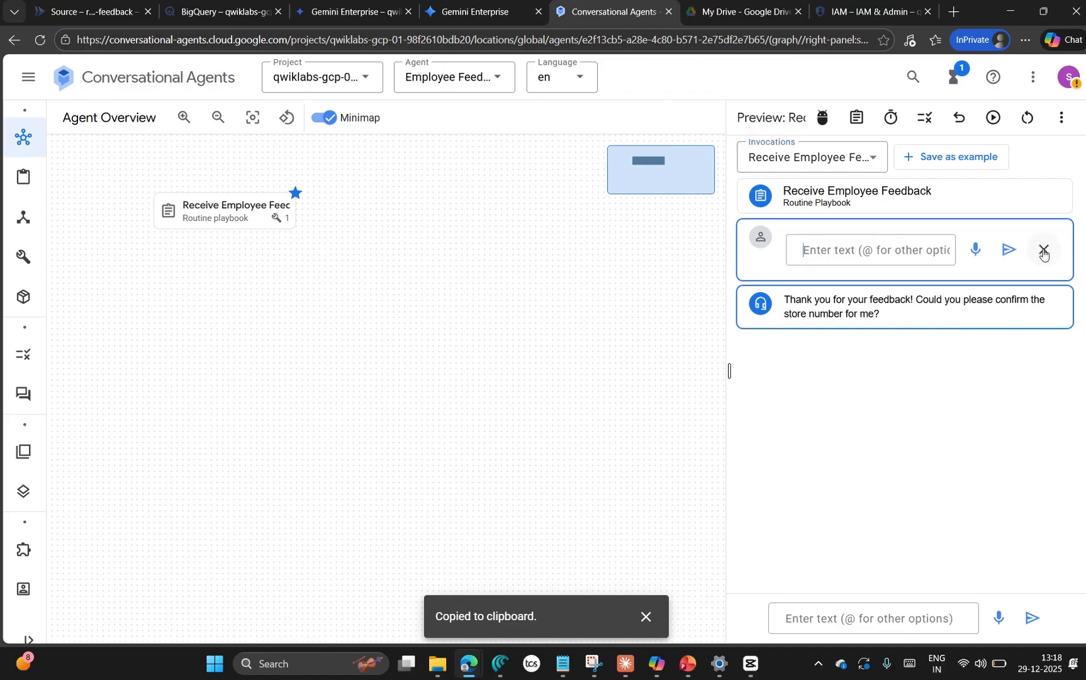
type("I went to Cymbal Shops store 529 in Bangalore, and I found the produce to be very fresh and nice, but I was hoping to find a greater variety of fruit.")
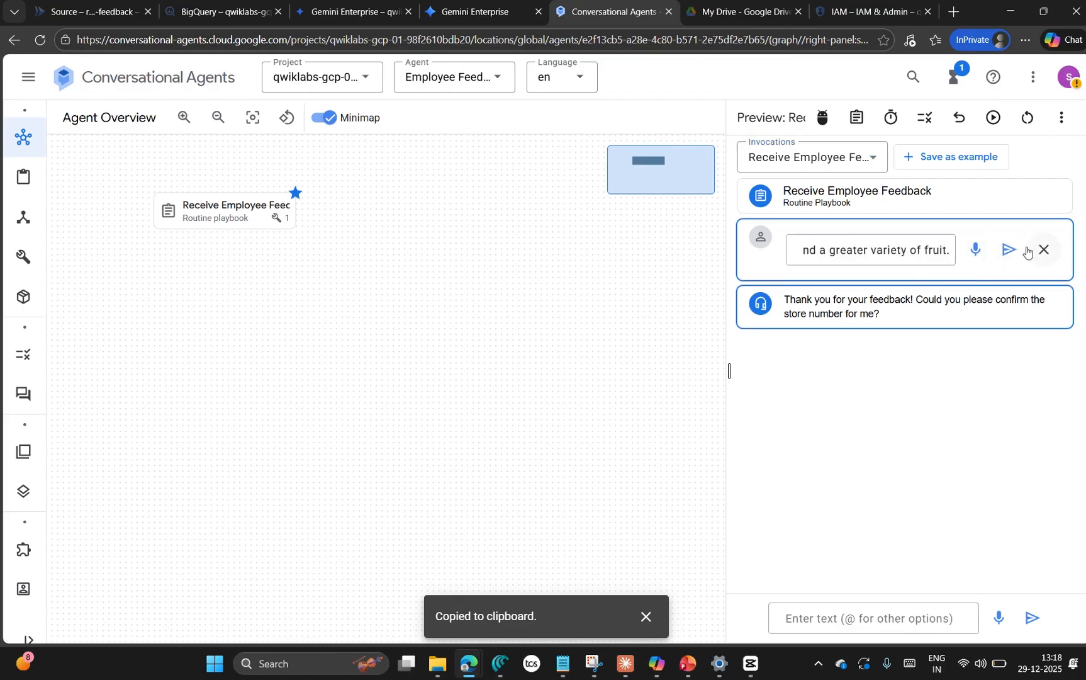
left_click(1007, 249)
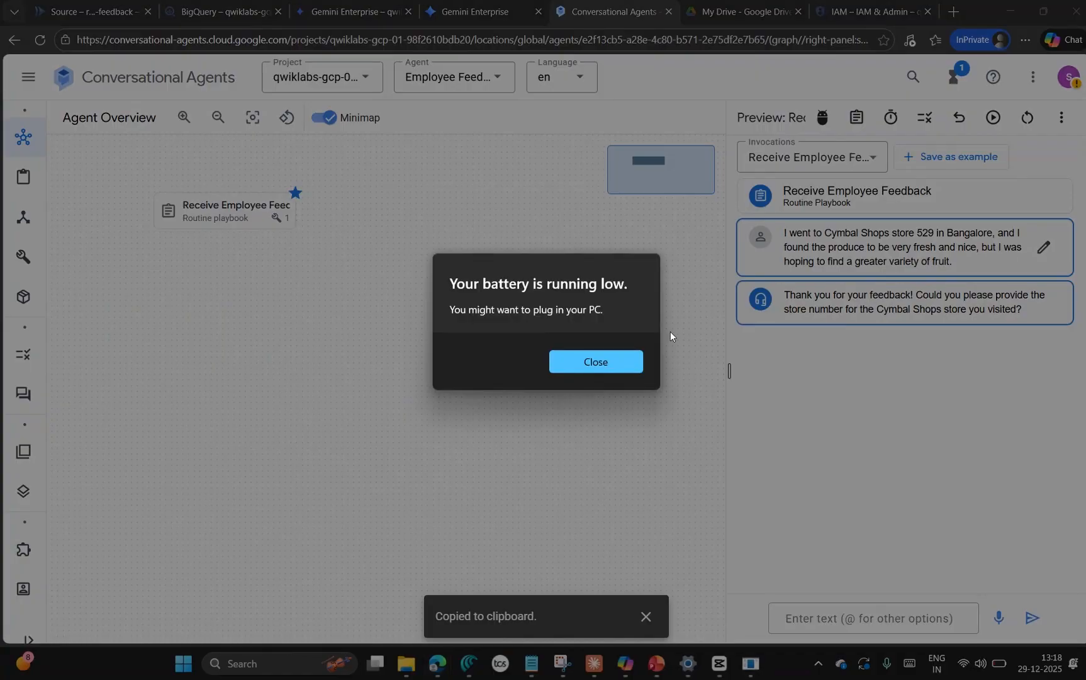
left_click(604, 363)
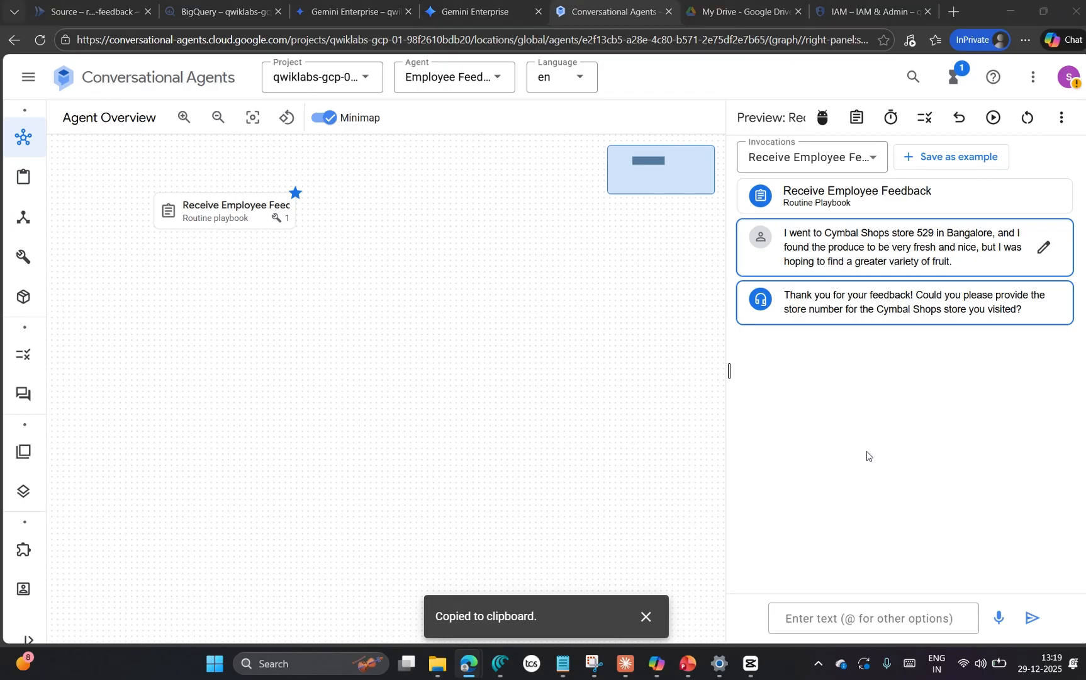
Step: Reply to the bot's store number question with 529 in the preview conversation
key("alt+Tab")
key("alt+Tab")
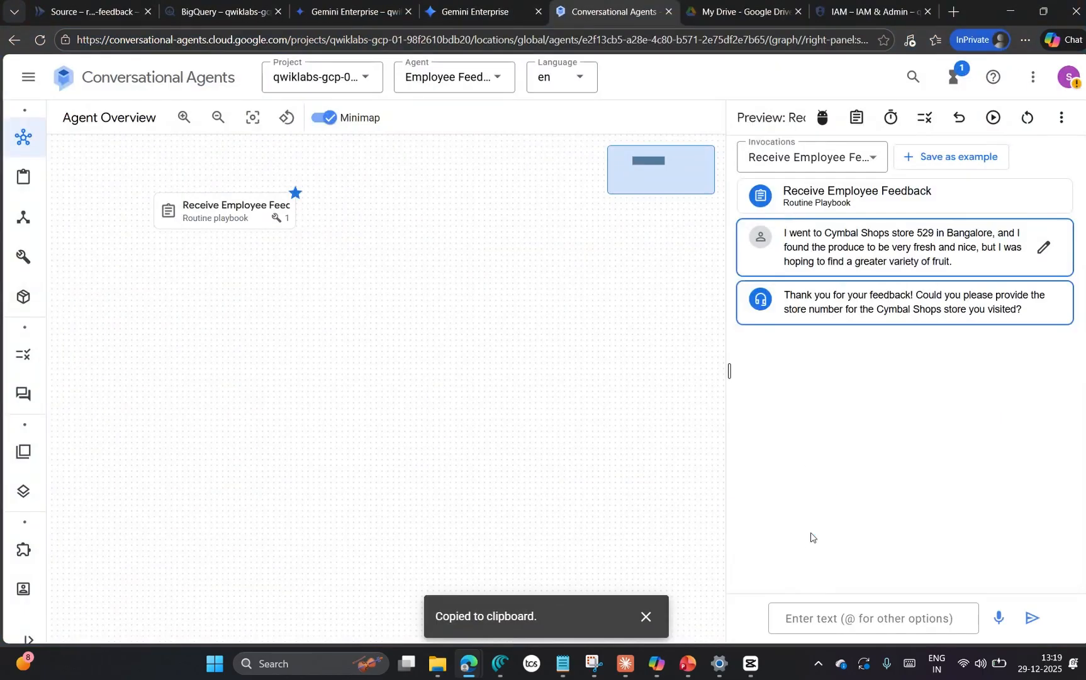
key("ctrl+v")
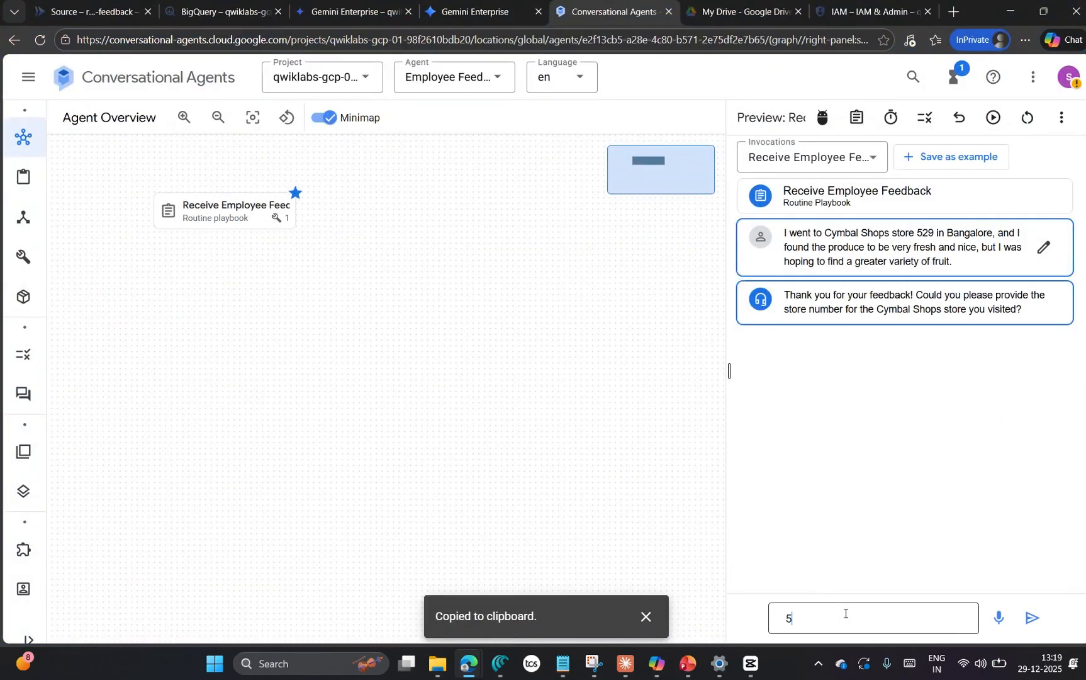
key("Return")
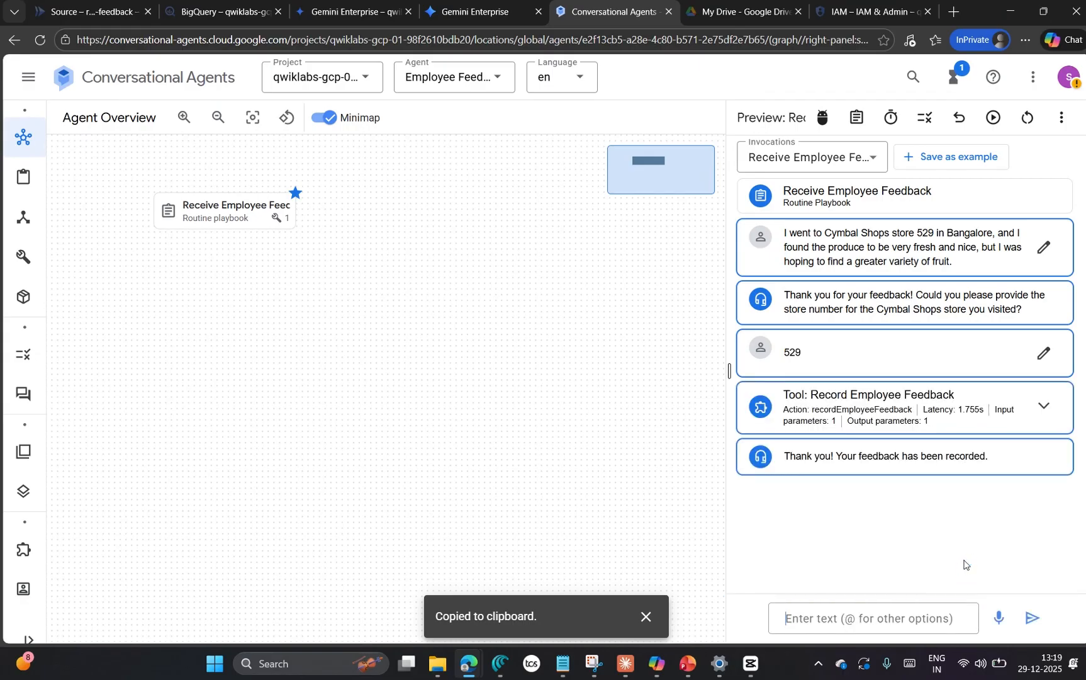
Step: Inspect the Record Employee Feedback tool call's details, and refresh the employee_feedback table preview in BigQuery
left_click(1043, 405)
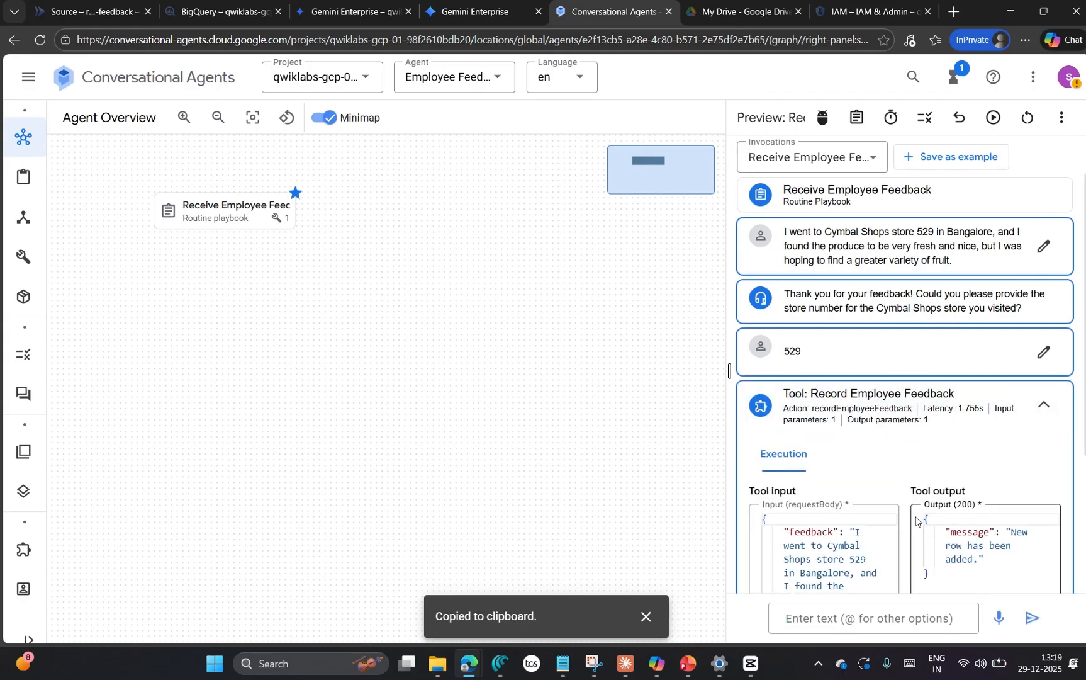
left_click(217, 13)
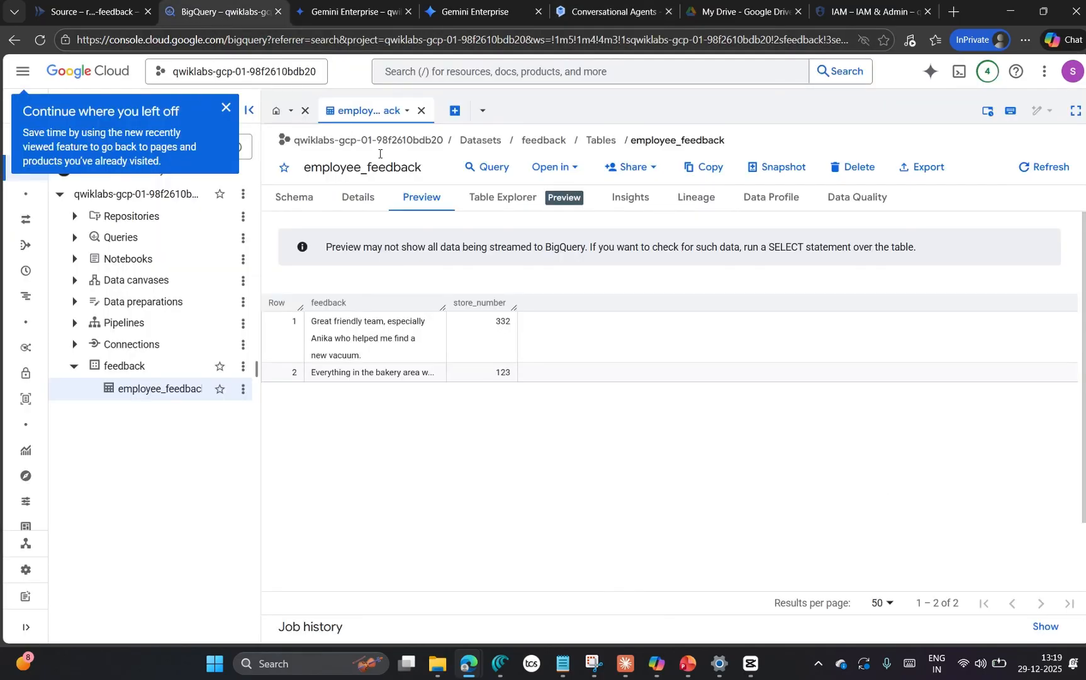
left_click(1023, 170)
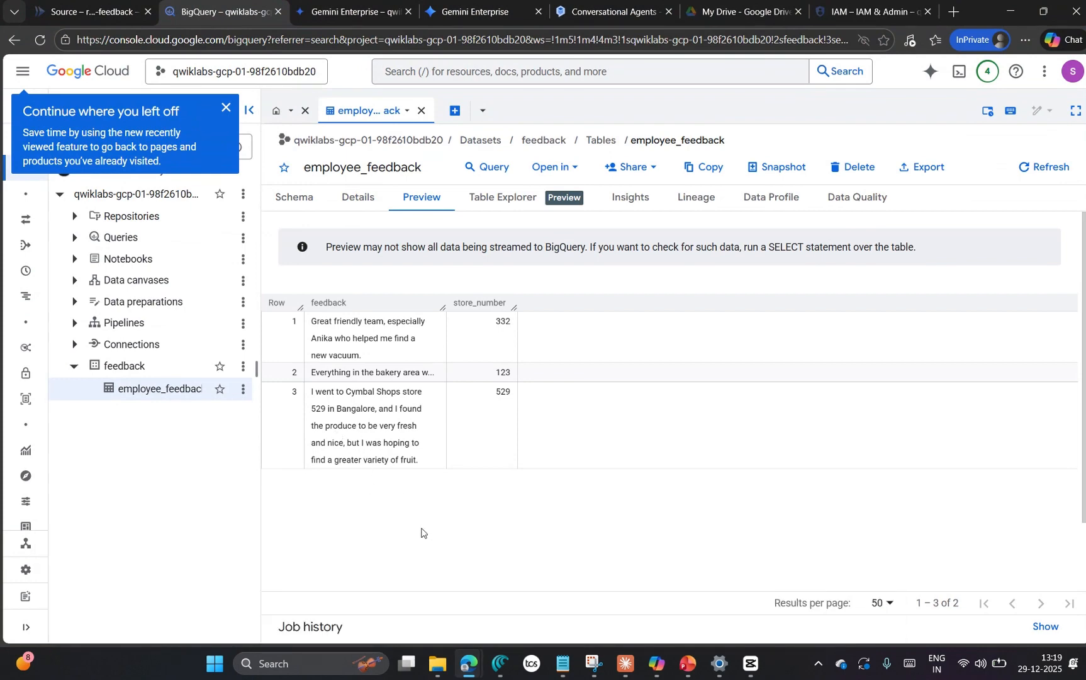
Step: Return to the Google Skills lab page and check progress on communicating with the conversational agent through the Gemini Enterprise assistant
mouse_move(462, 662)
left_click(110, 598)
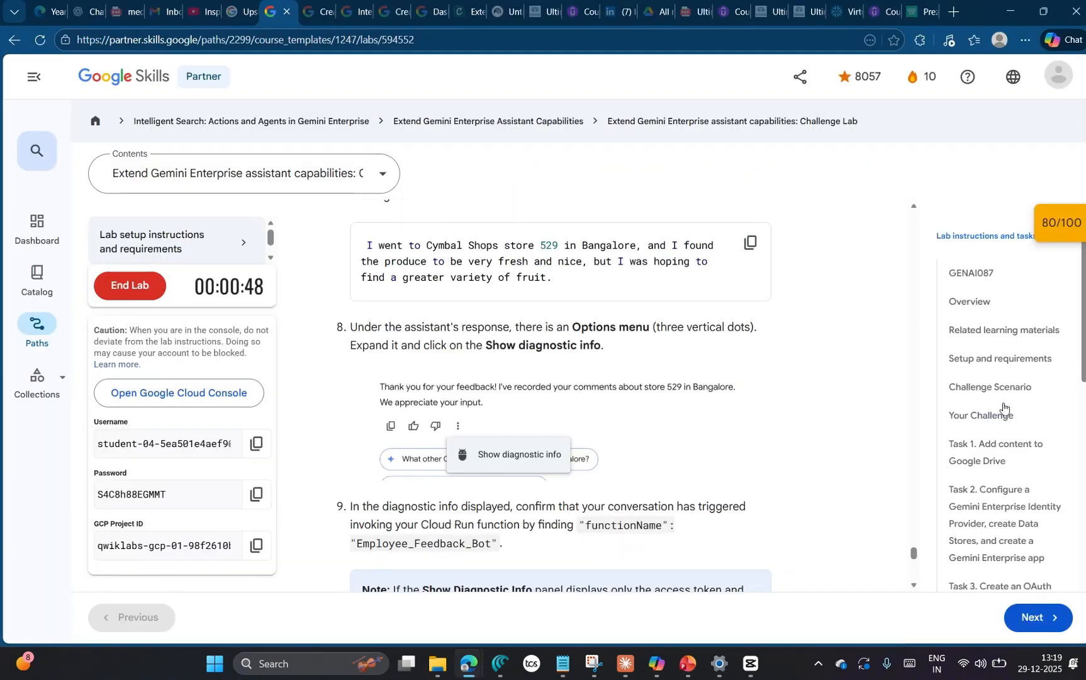
scroll(787, 417, "down", 5)
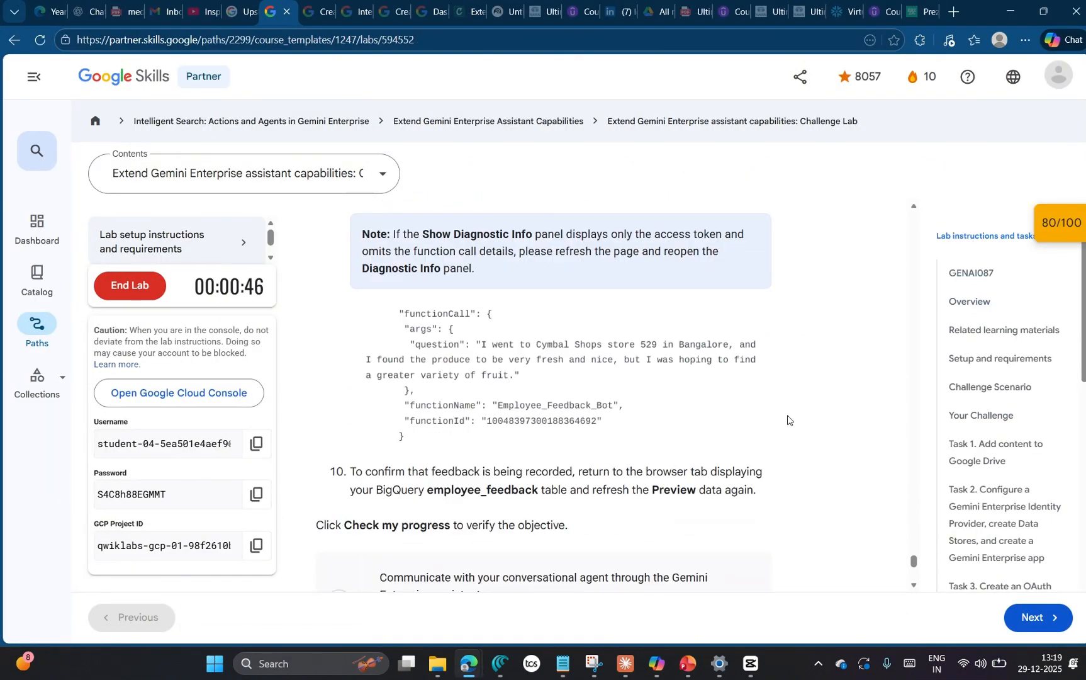
scroll(787, 415, "down", 5)
scroll(787, 414, "up", 2)
left_click(432, 409)
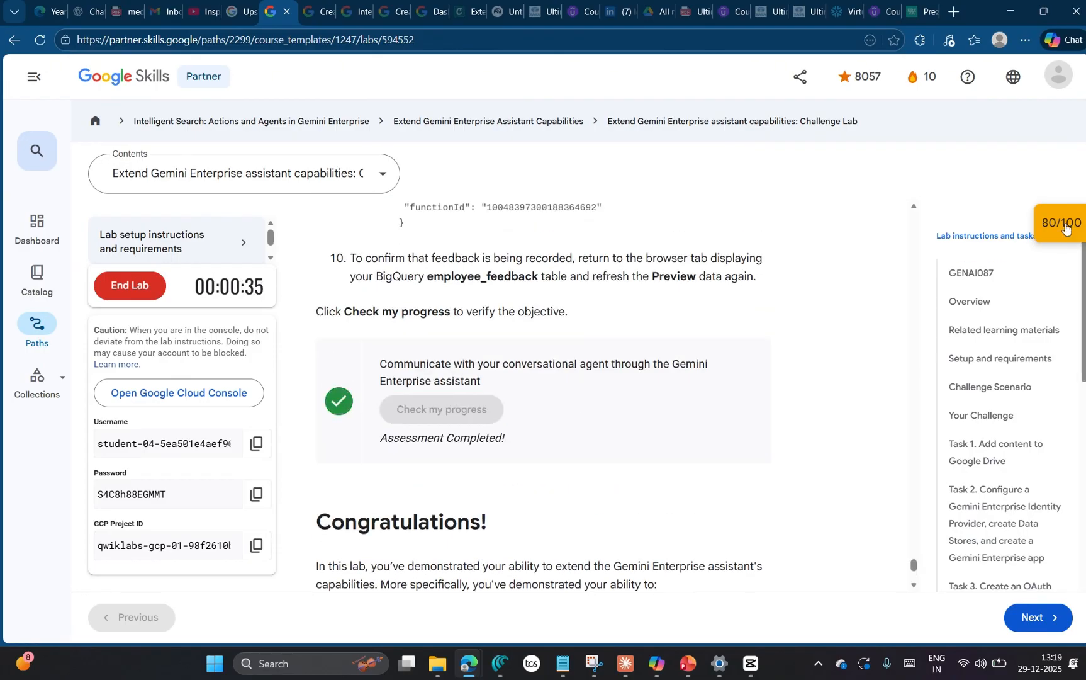
Step: Recheck the final conversational agent checkpoint in the lab's score list, review the other checkpoint scores, and close the list
scroll(973, 253, "down", 5)
left_click(957, 359)
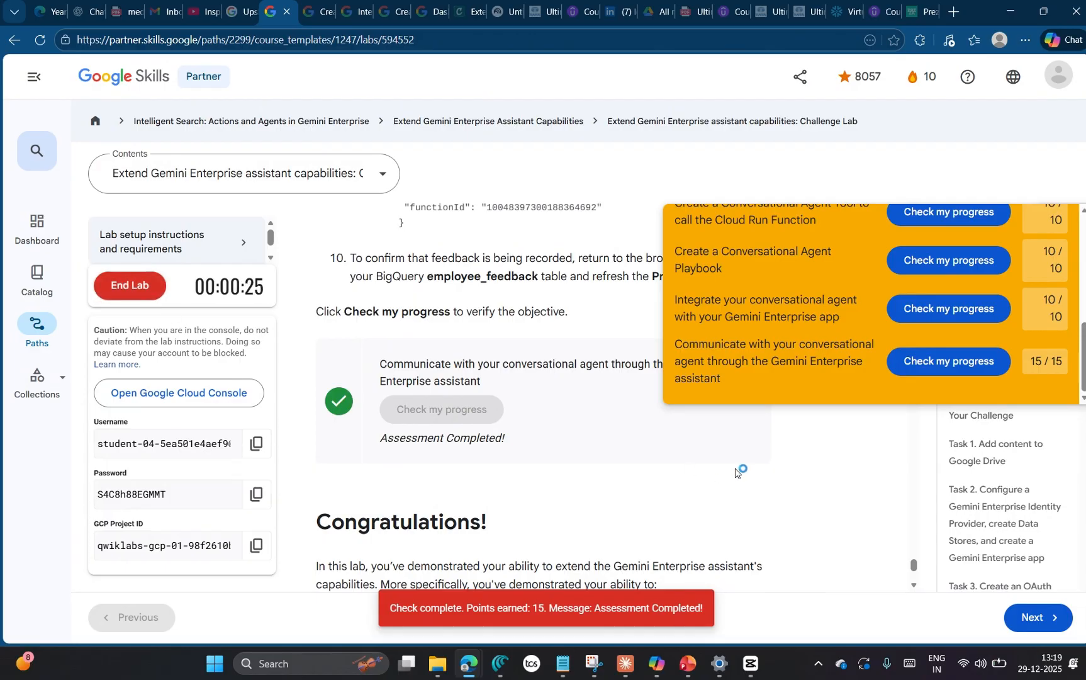
left_click_drag(1082, 342, 1080, 238)
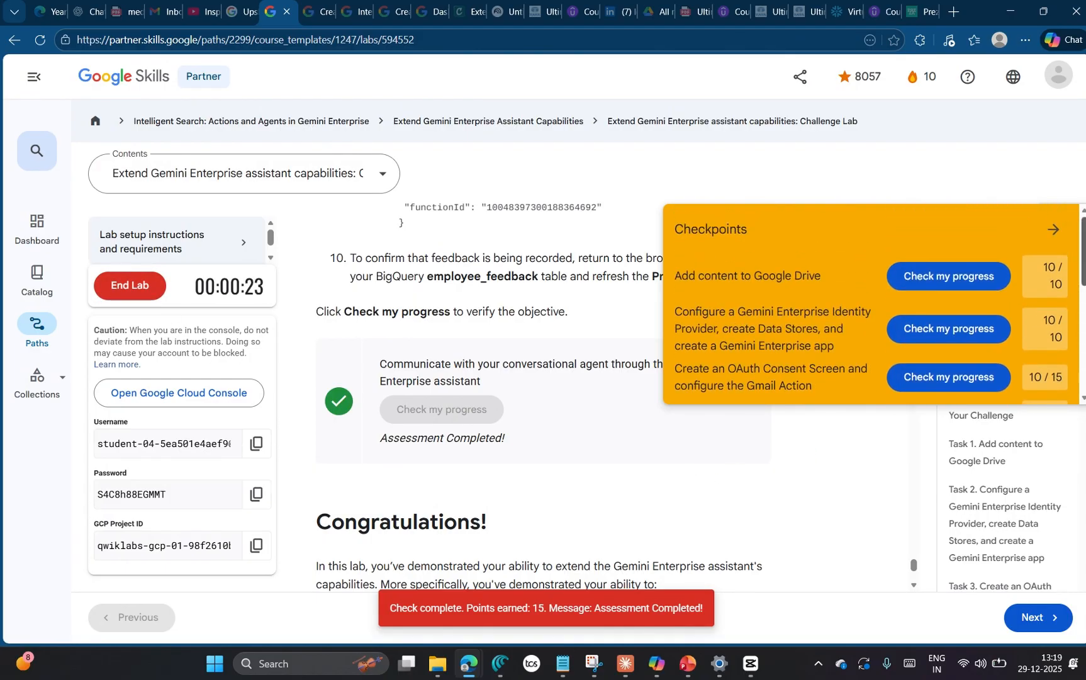
left_click(1053, 229)
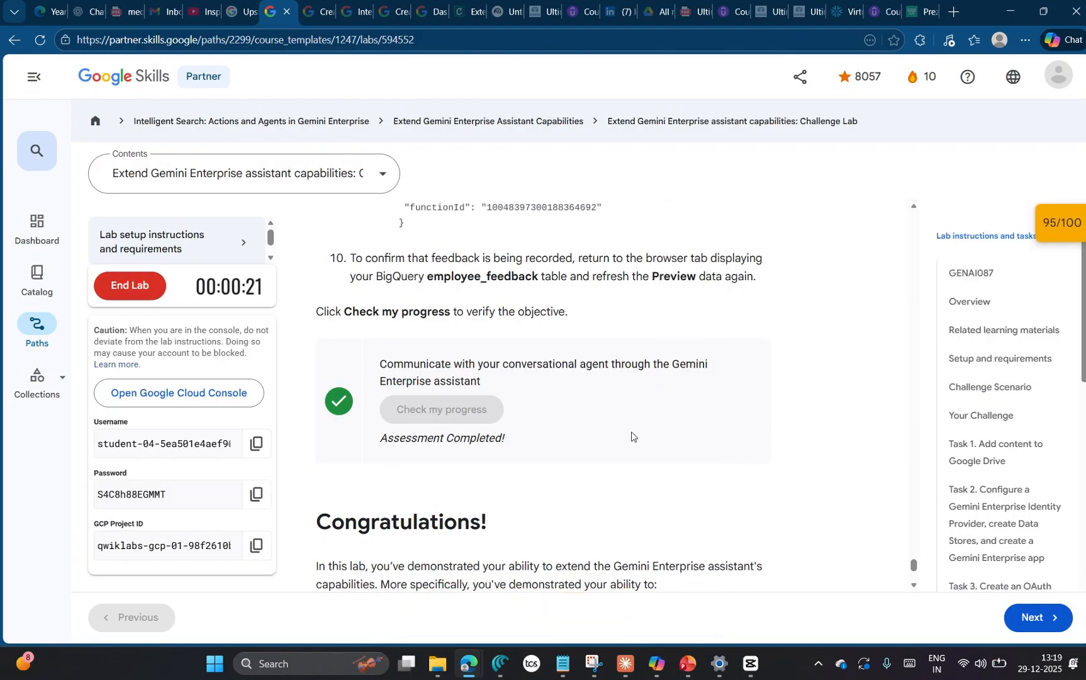
Step: End the challenge lab and confirm ending it
scroll(742, 515, "down", 5)
scroll(741, 489, "up", 10)
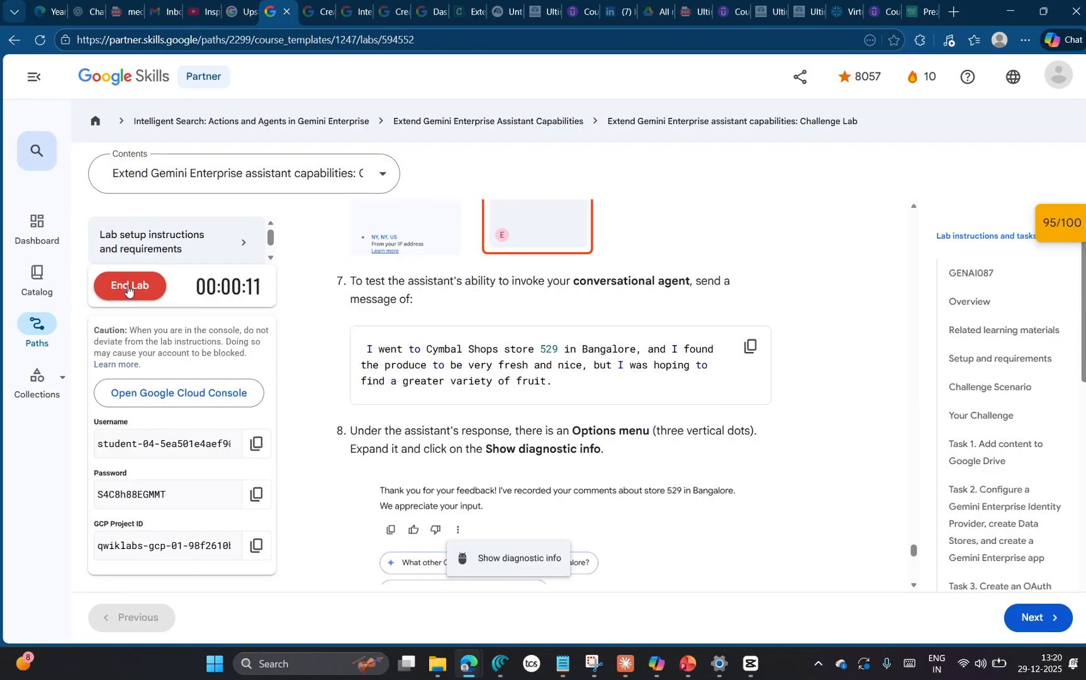
left_click(127, 288)
left_click(701, 399)
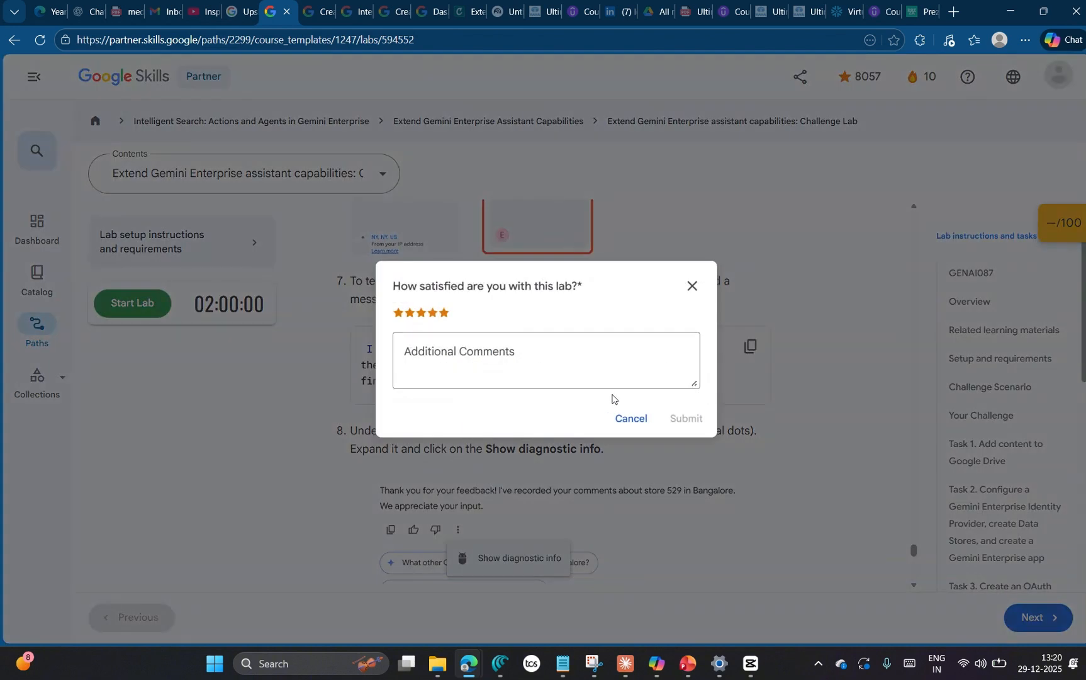
Step: Submit the lab satisfaction survey with a star rating and the comment "nice"
left_click(543, 357)
type("nice")
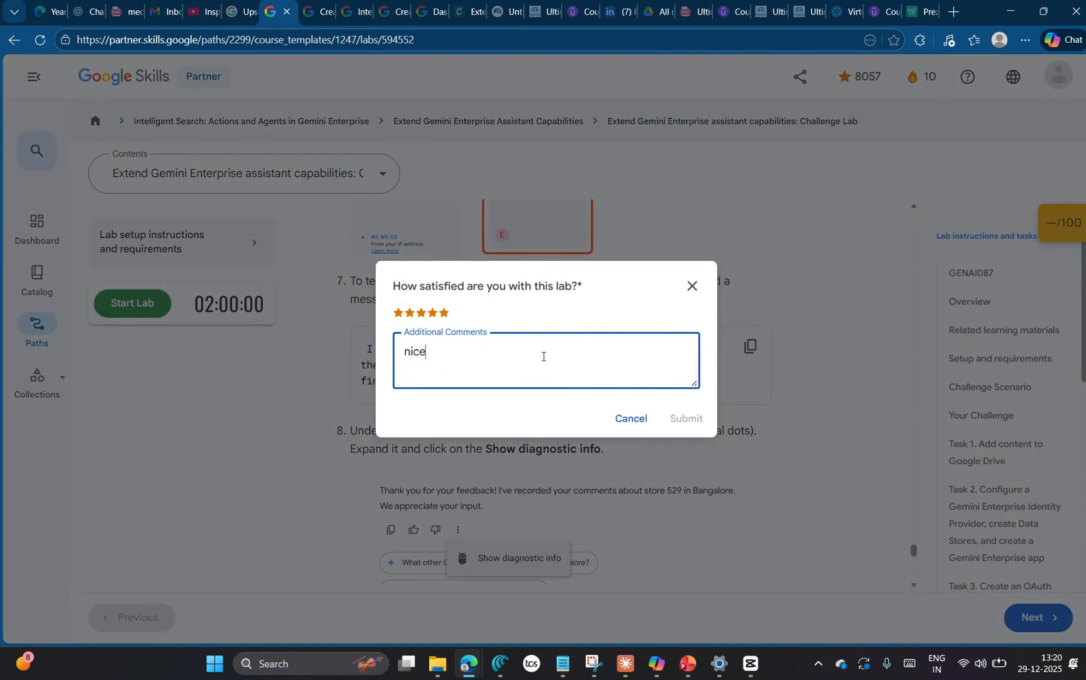
left_click(438, 323)
left_click(684, 418)
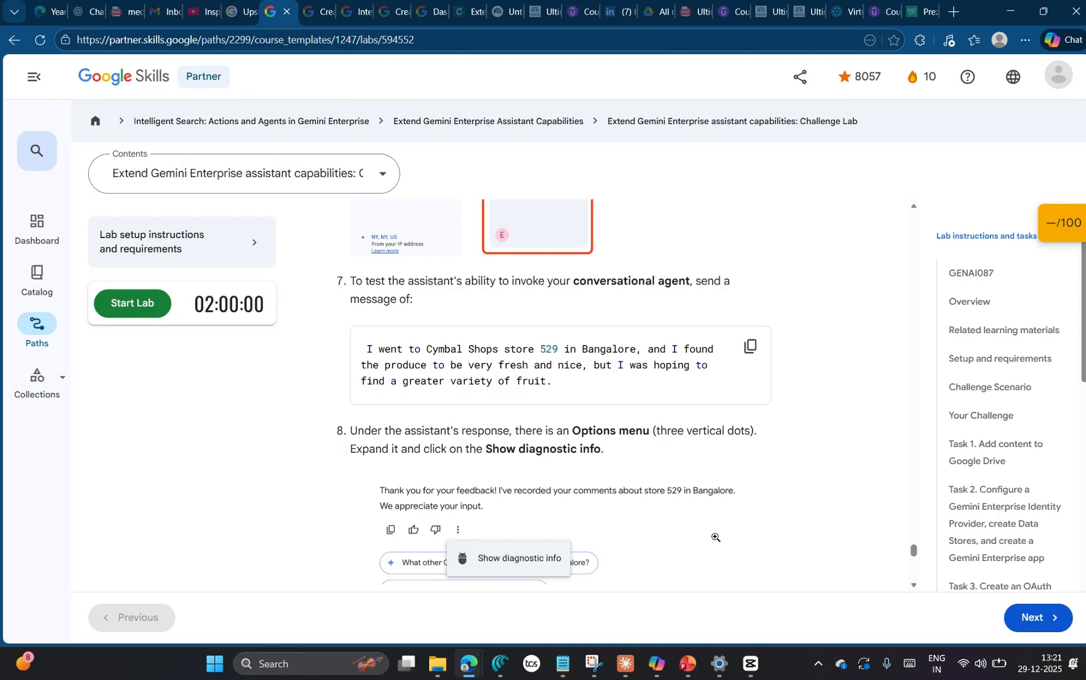
Step: Switch to the Extend Gemini Enterprise Assistant Capabilities presentation in PowerPoint and show the Executive Summary slide
mouse_move(687, 662)
left_click(672, 586)
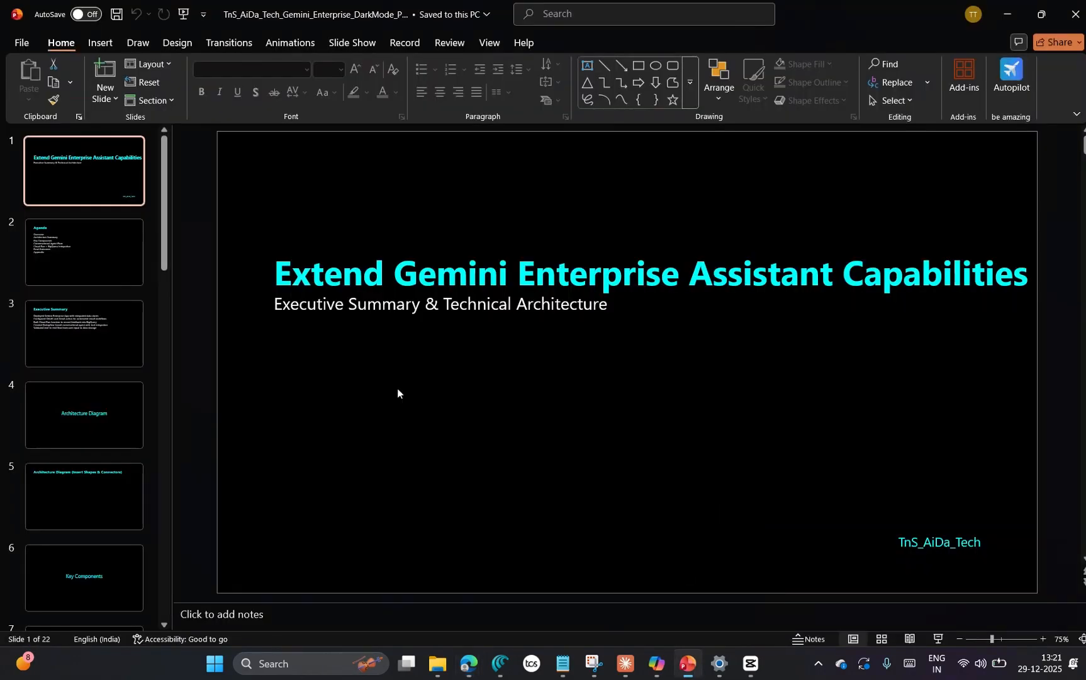
left_click(73, 334)
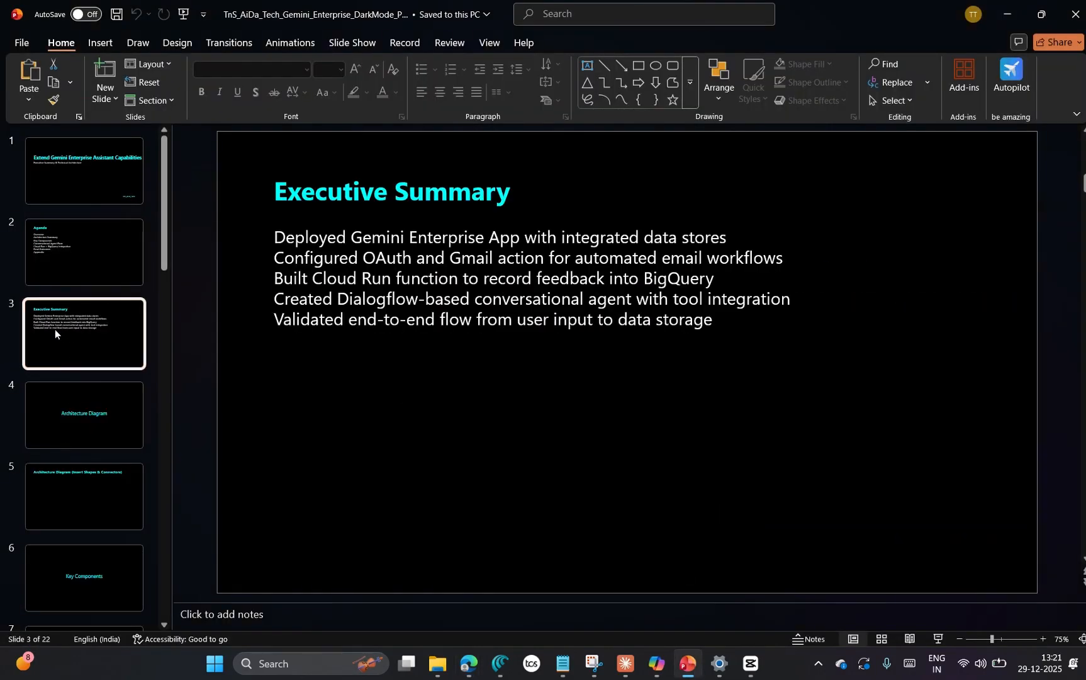